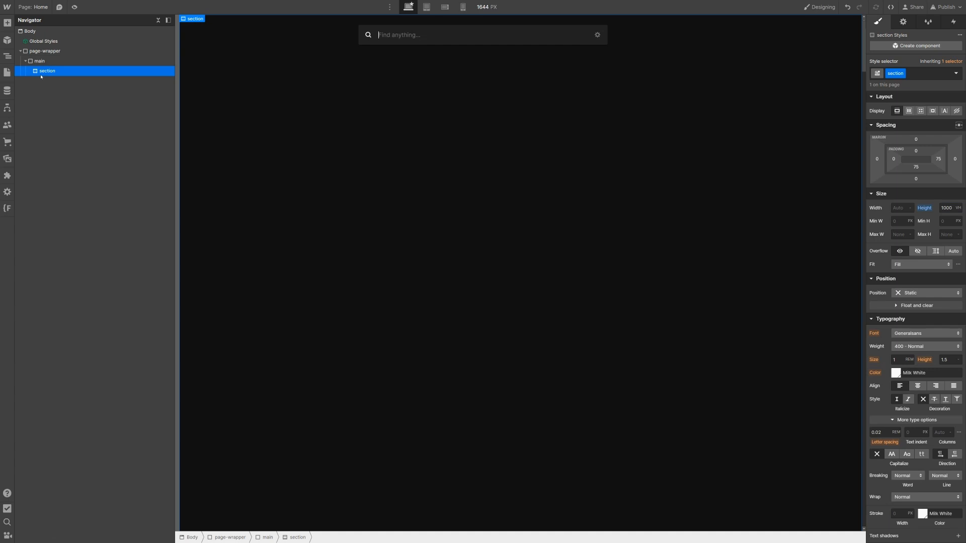
Step: Insert a Container into the section and give it the class main-container
key(Return)
key(ctrl+Return)
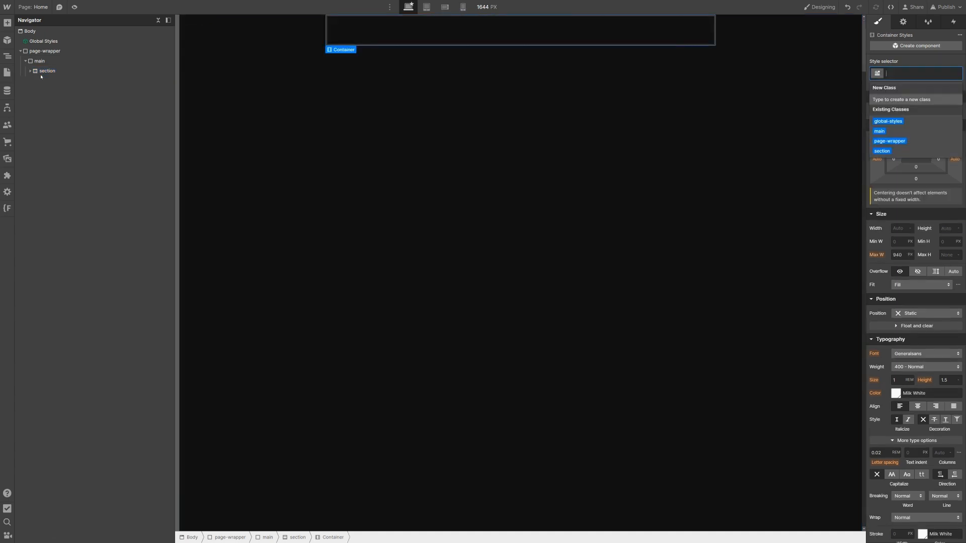
text(main)
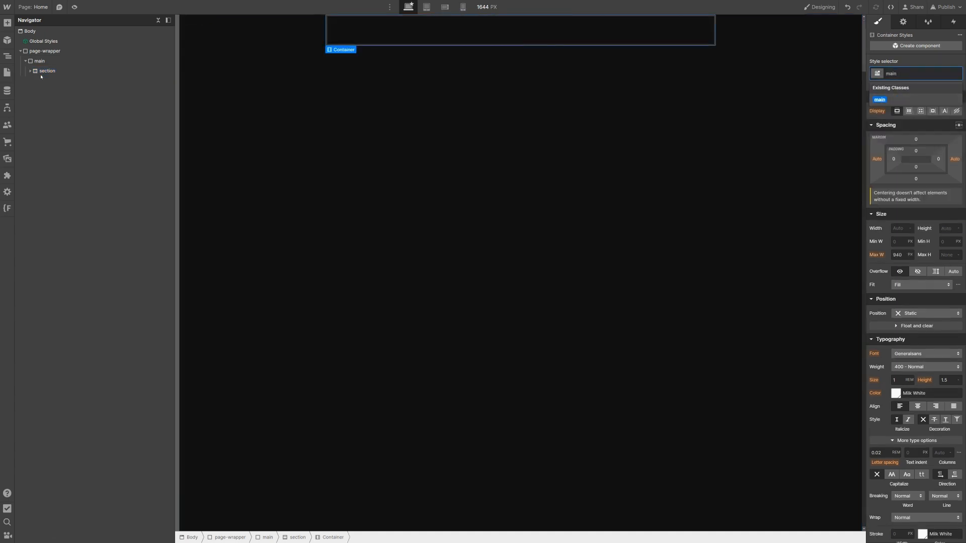
text(-container)
key(Return)
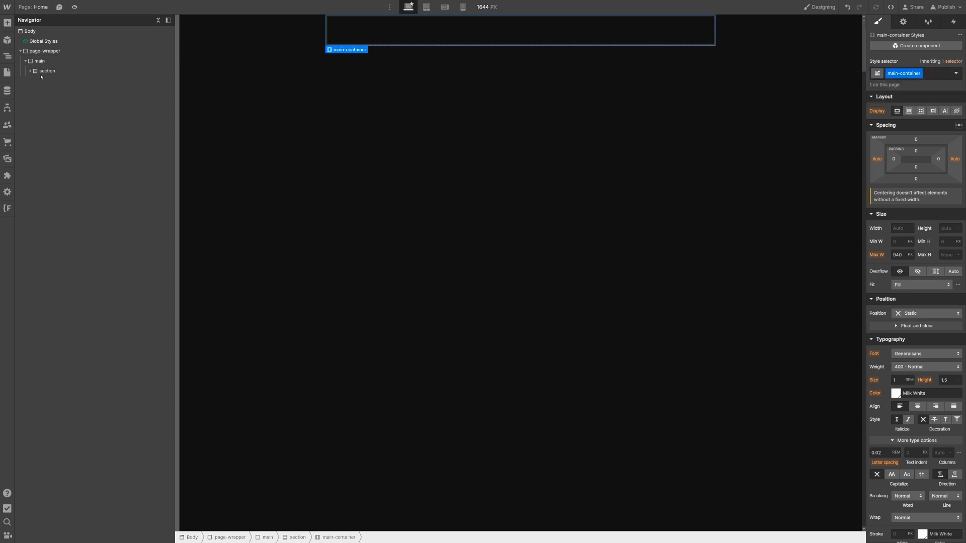
Step: Set main-container to 100vh height, no max width, and hidden overflow
click(946, 226)
text(100vh)
key(Return)
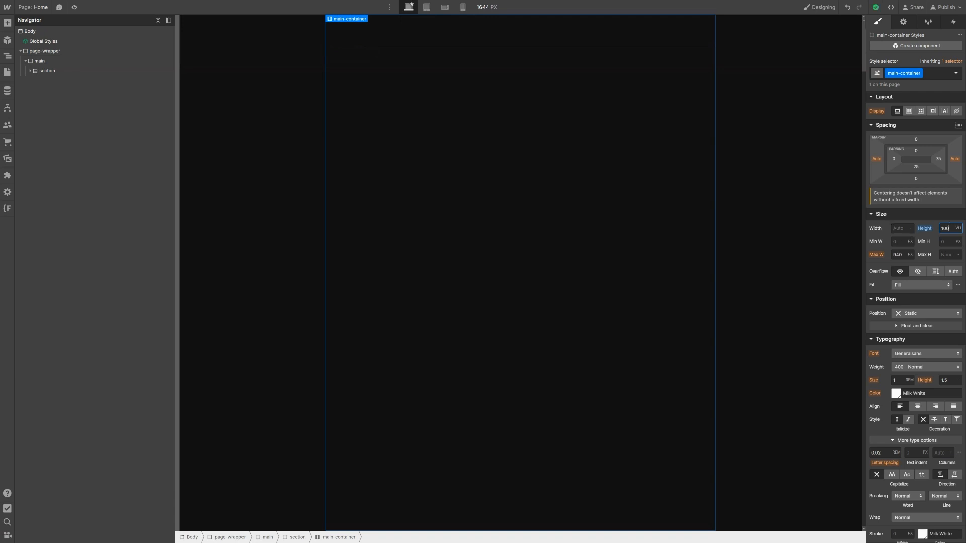
click(895, 255)
key(BackSpace)
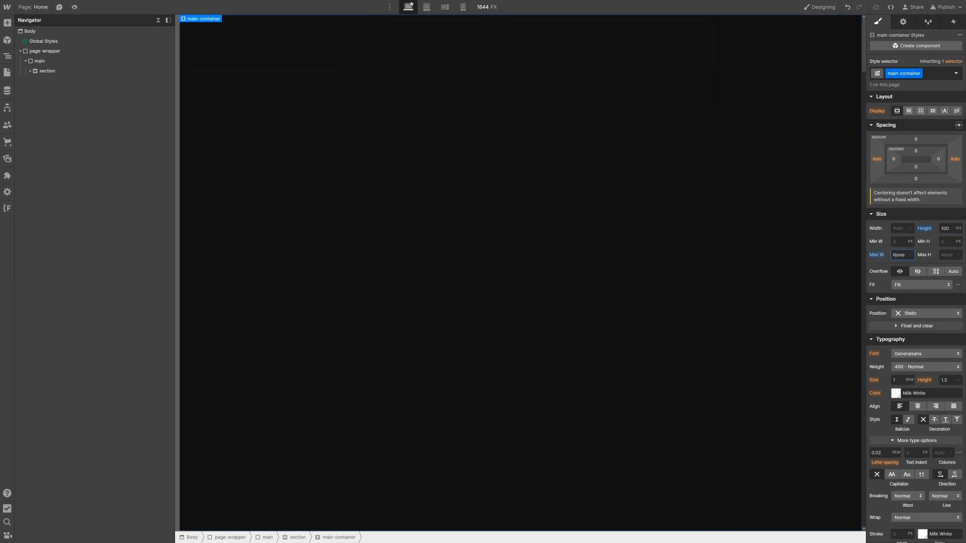
click(917, 272)
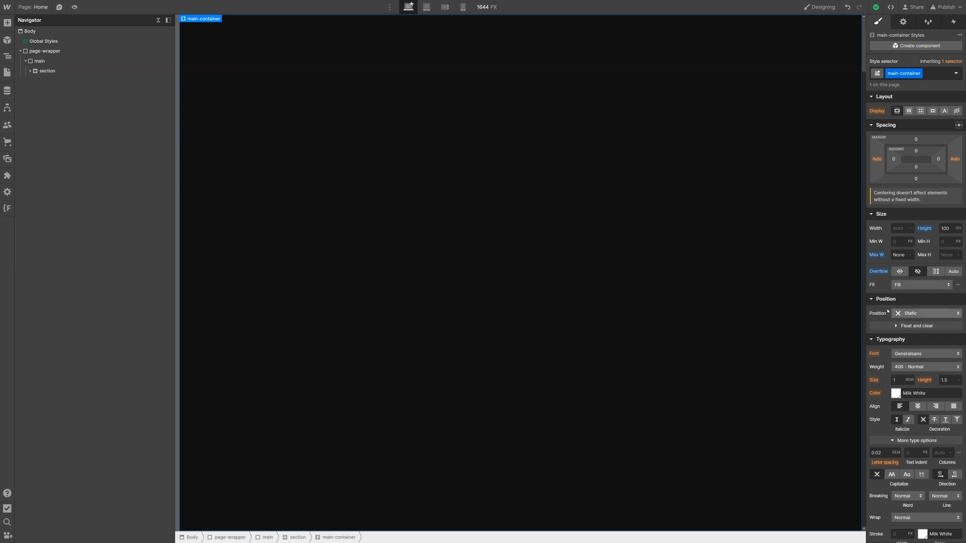
Step: Make main-container sticky with a top offset of 0
click(906, 313)
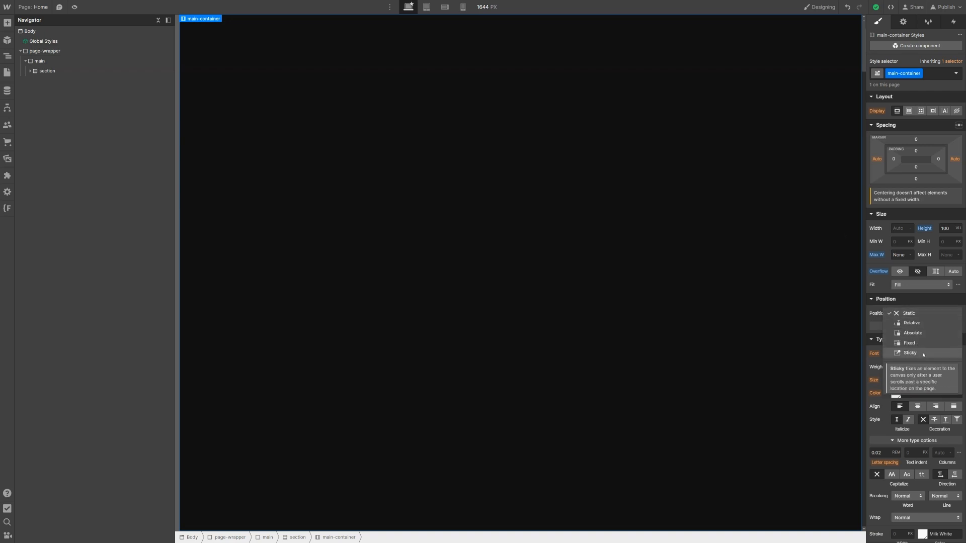
click(910, 353)
click(927, 326)
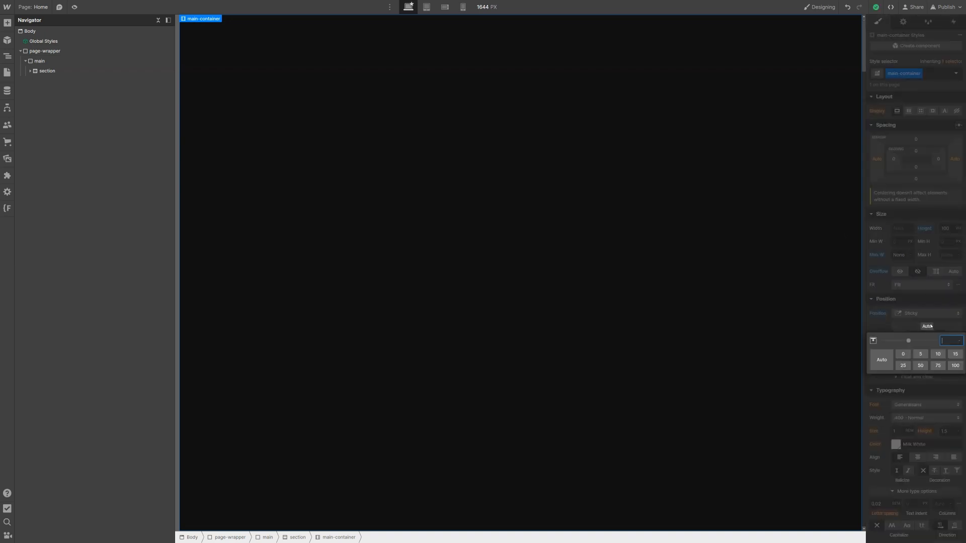
key(Return)
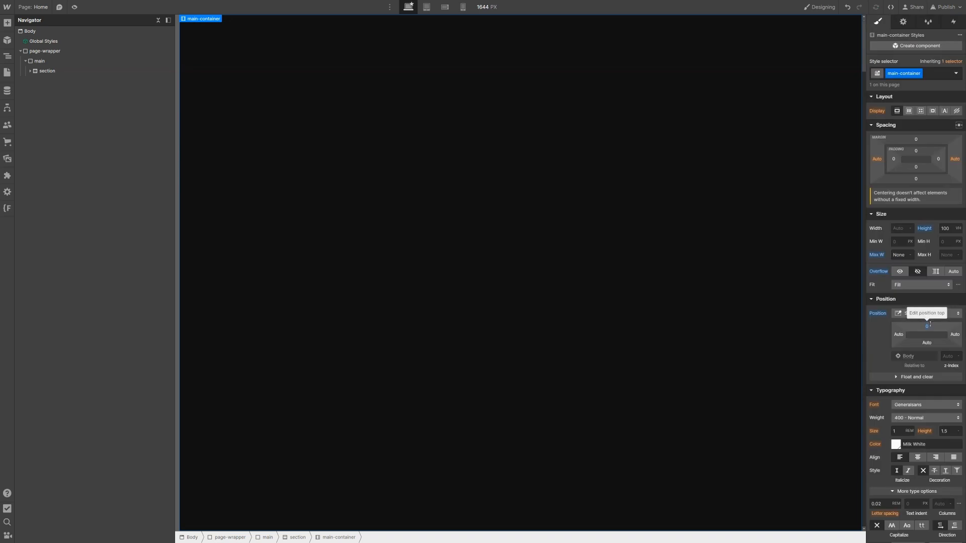
click(30, 71)
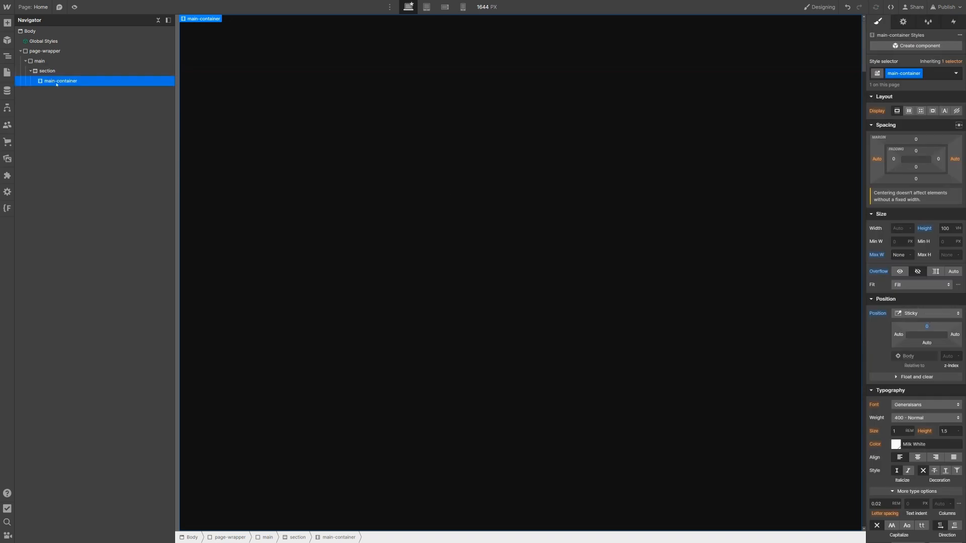
Step: Insert a Div Block into main-container and class it scrolling-gallery_frame-list
key(ctrl+k)
text(div)
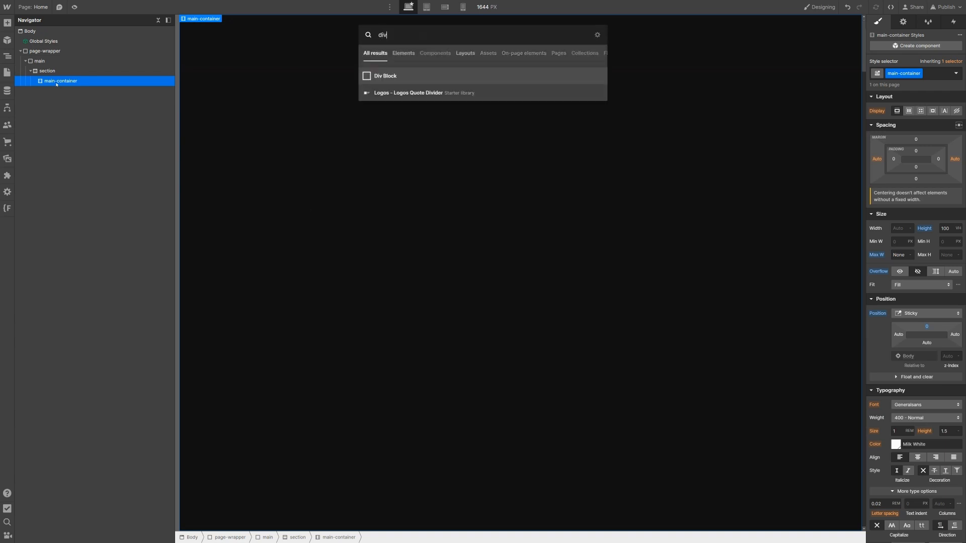
key(Return)
key(ctrl+Return)
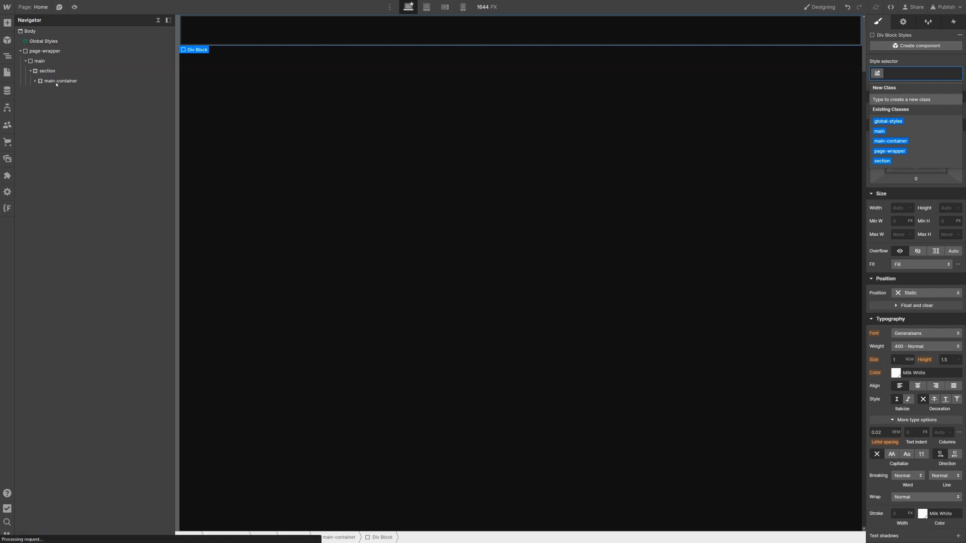
text(scrolling-gallery)
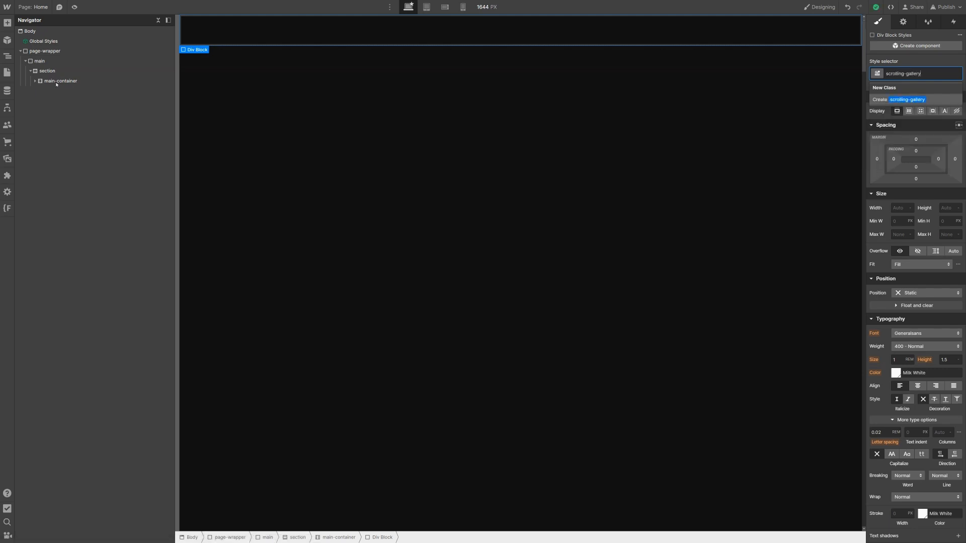
text(_frame-list)
key(Return)
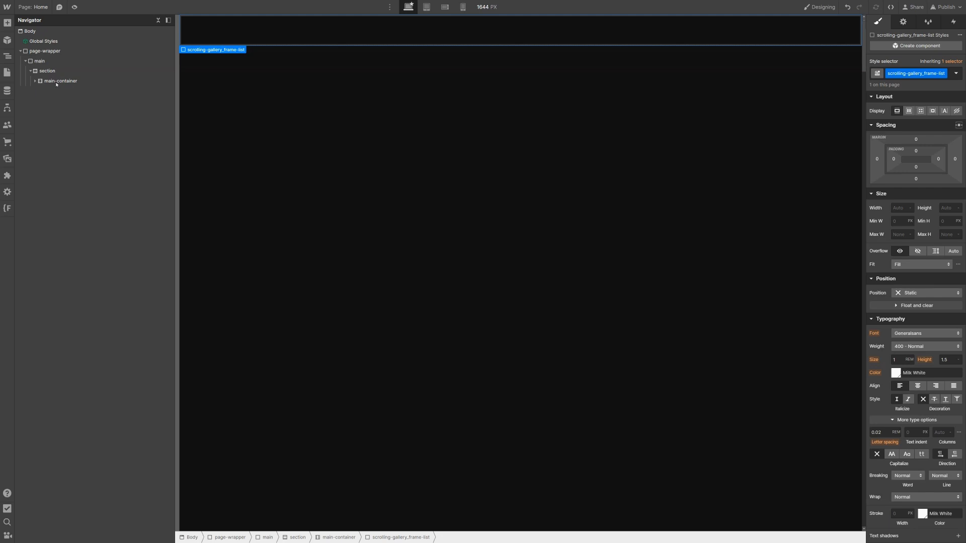
click(36, 81)
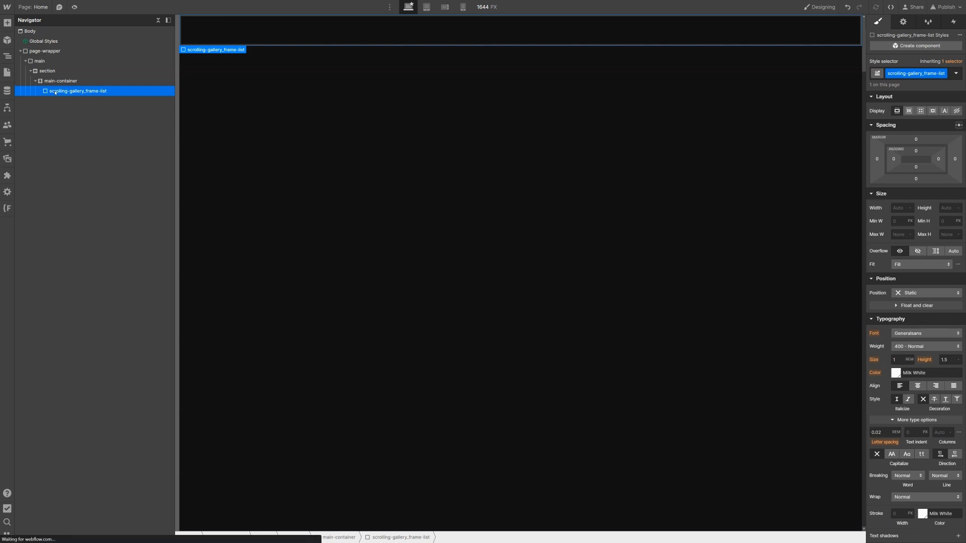
Step: Insert a Div Block into the frame list with the class scrolling-gallery_frame-item
key(ctrl+e)
text(div)
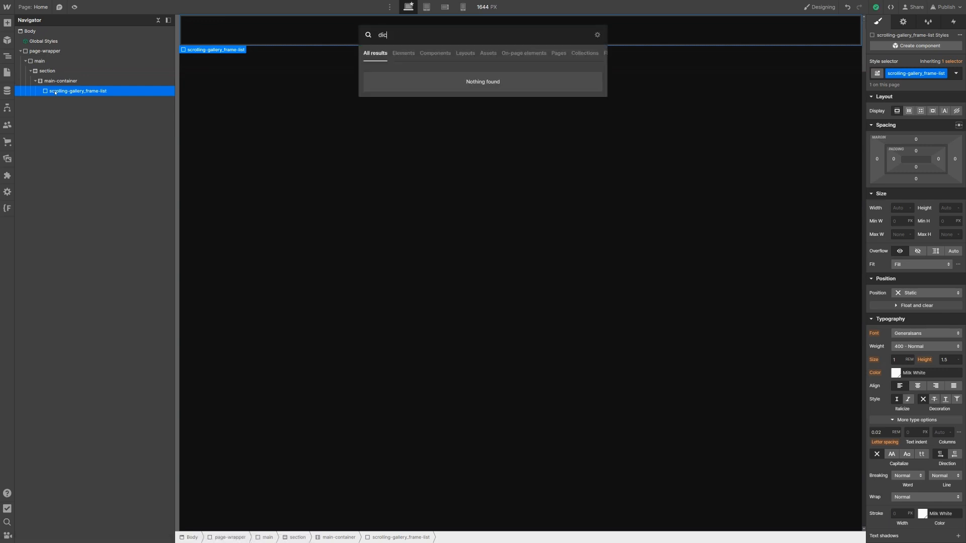
key(Return)
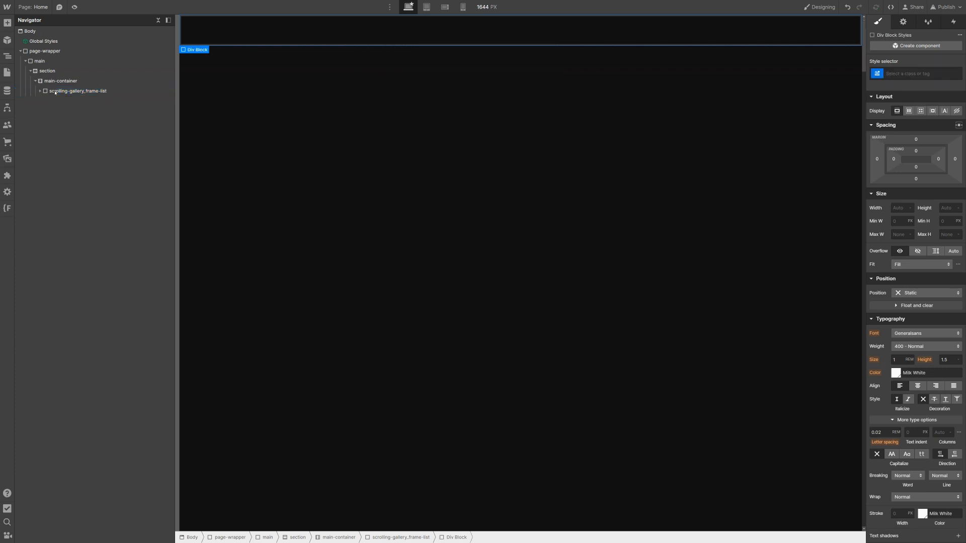
key(ctrl+Return)
text(scrolling-gallery_frame-item)
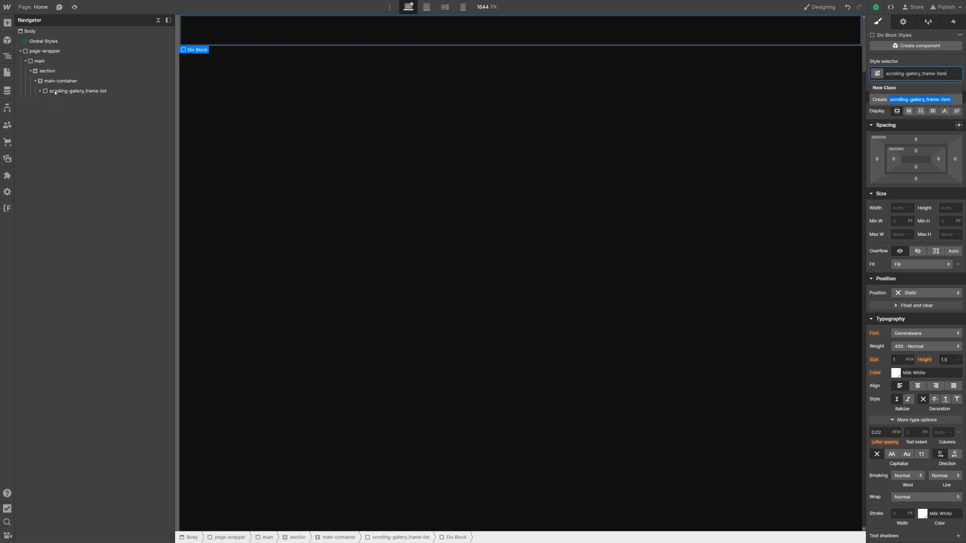
key(Return)
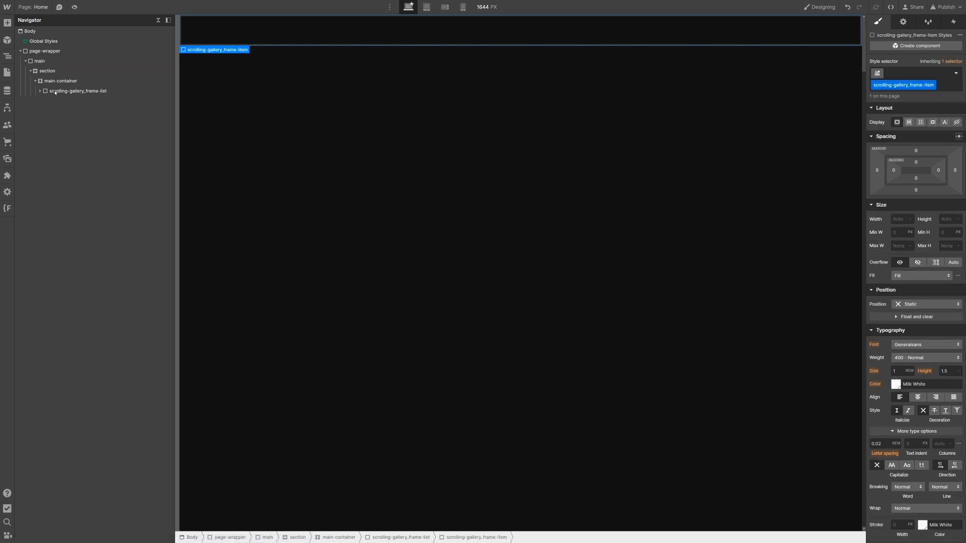
Step: Give the frame item 3vw padding on all sides, 100vh height and relative positioning
click(916, 162)
text(3v)
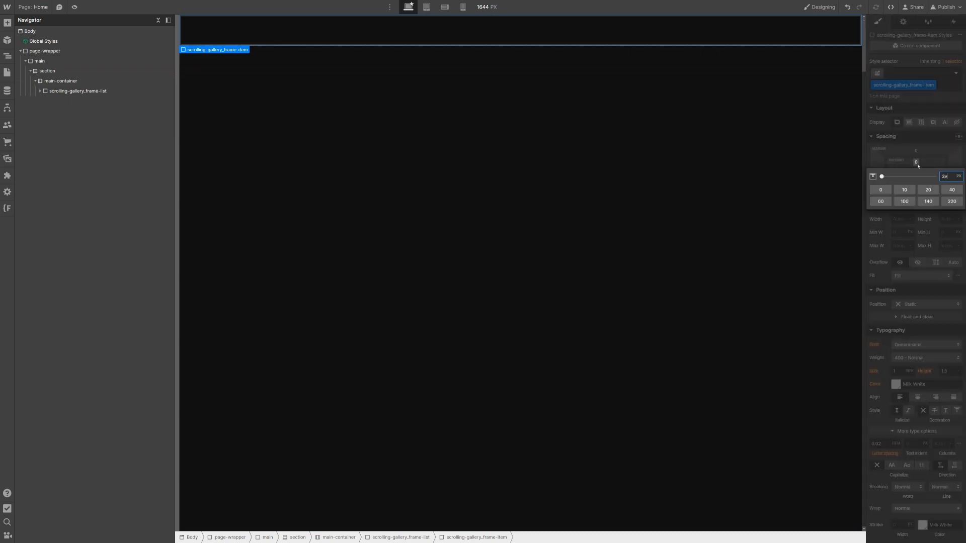
text(w)
key(Return)
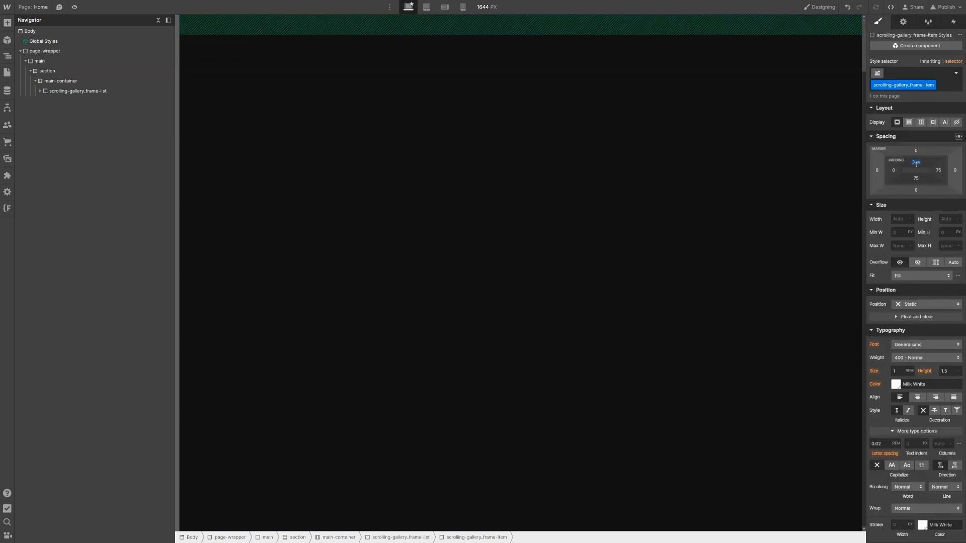
drag(916, 164, 914, 166)
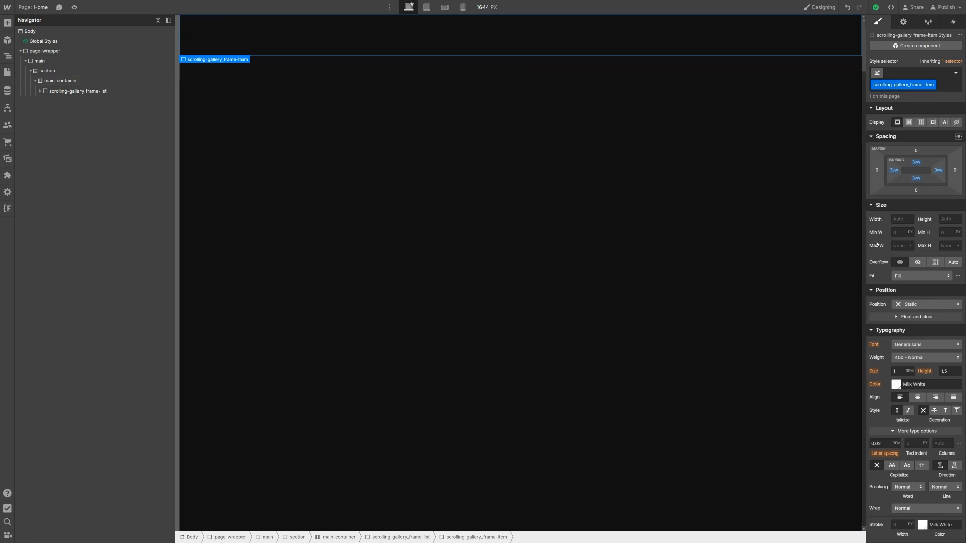
click(946, 219)
text(100vh)
key(Return)
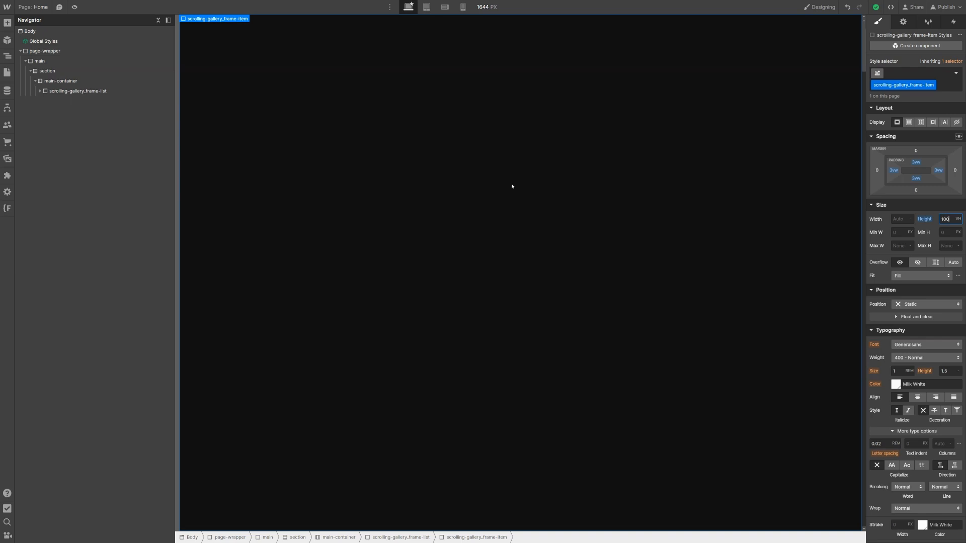
click(932, 305)
click(928, 314)
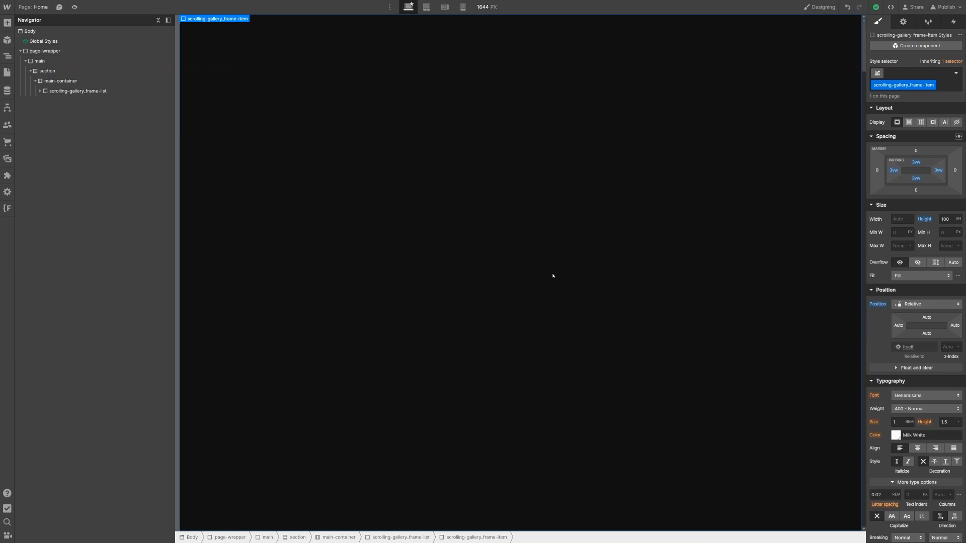
click(40, 92)
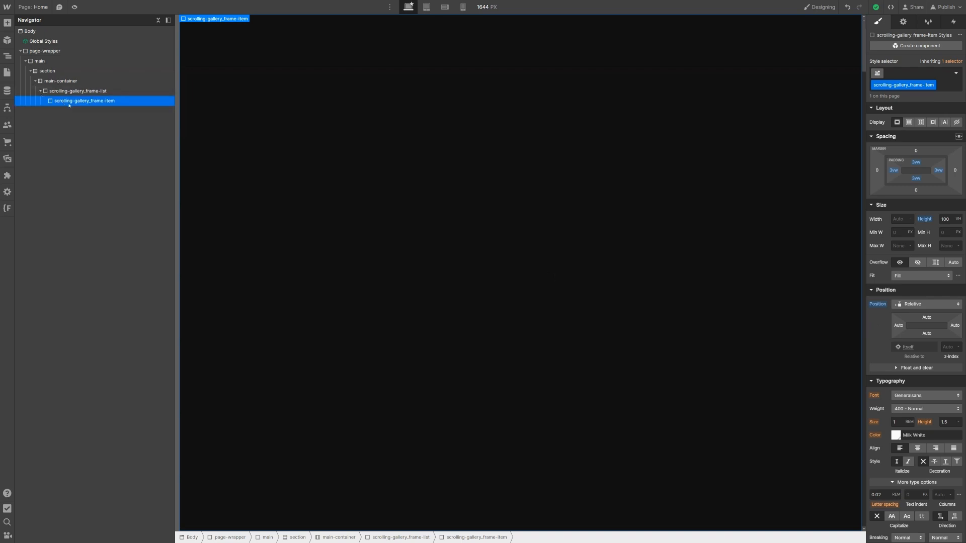
Step: Insert a Div Block into the frame item classed scrolling-gallery_frame-image-wrapper
key(ctrl+k)
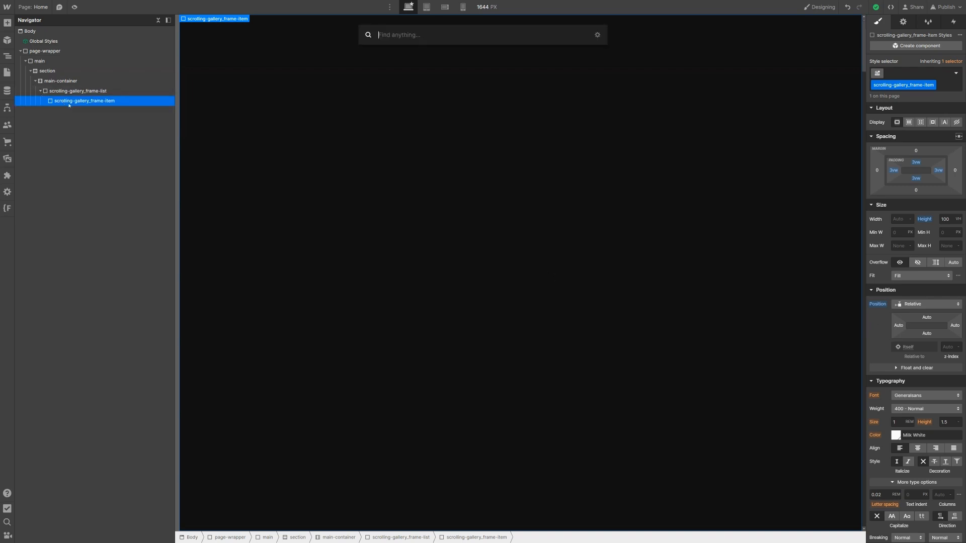
text(div)
key(Return)
key(ctrl+Return)
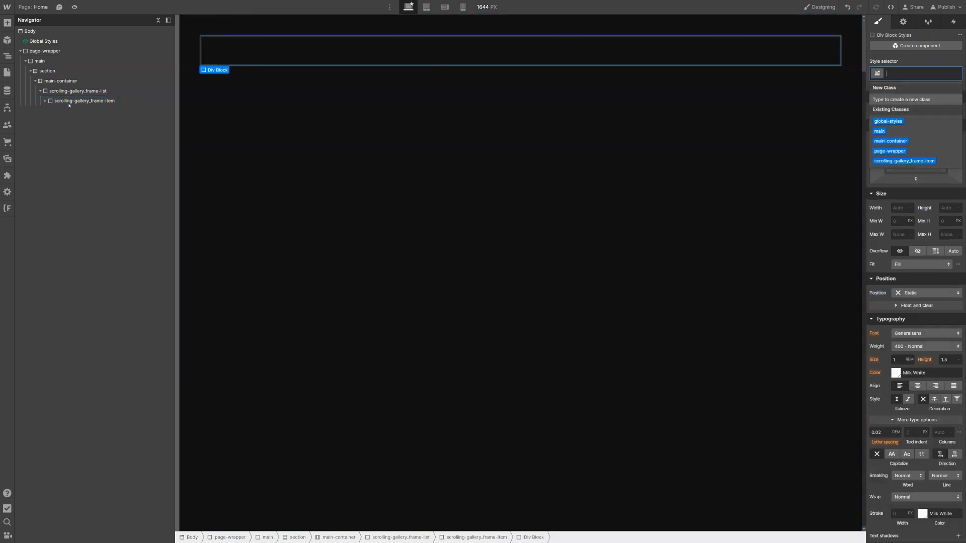
text(s)
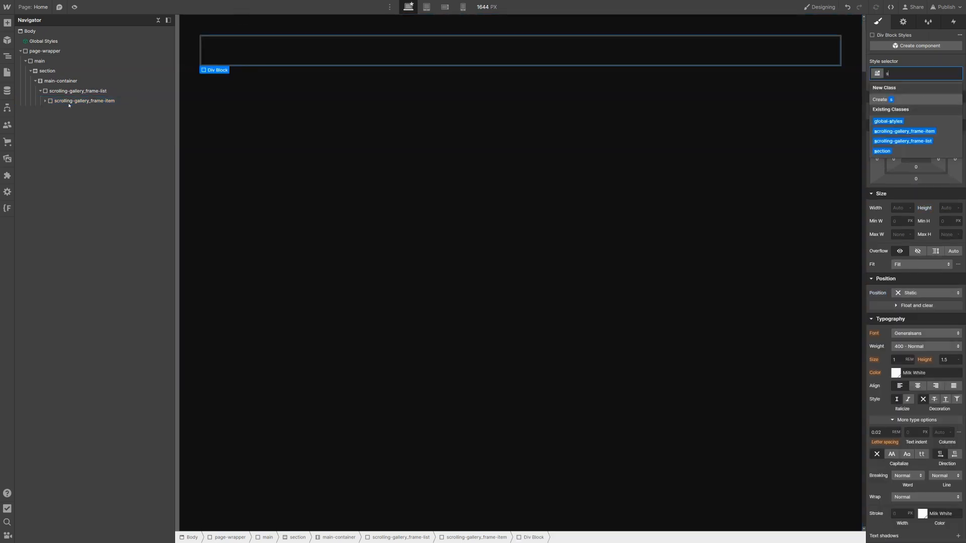
text(crolling-)
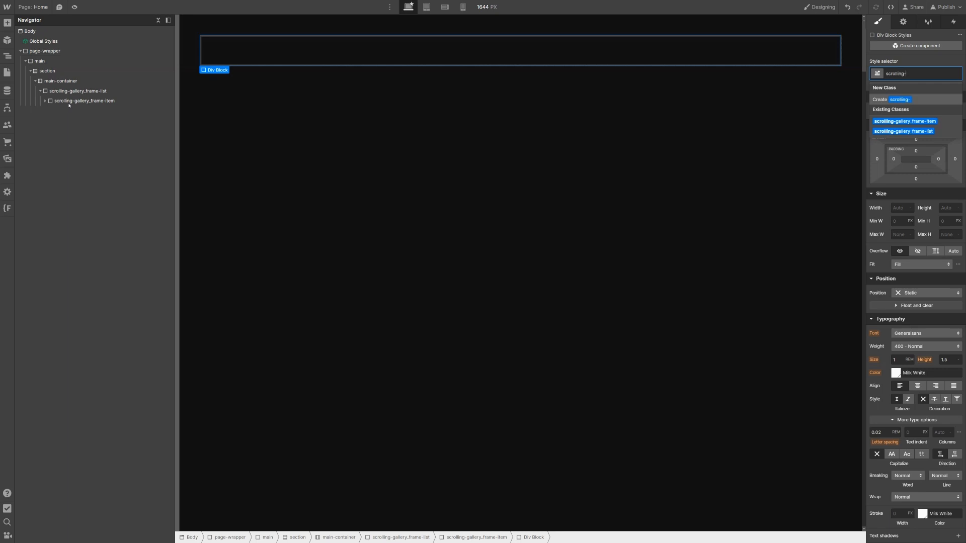
text(gallery_frame-ima)
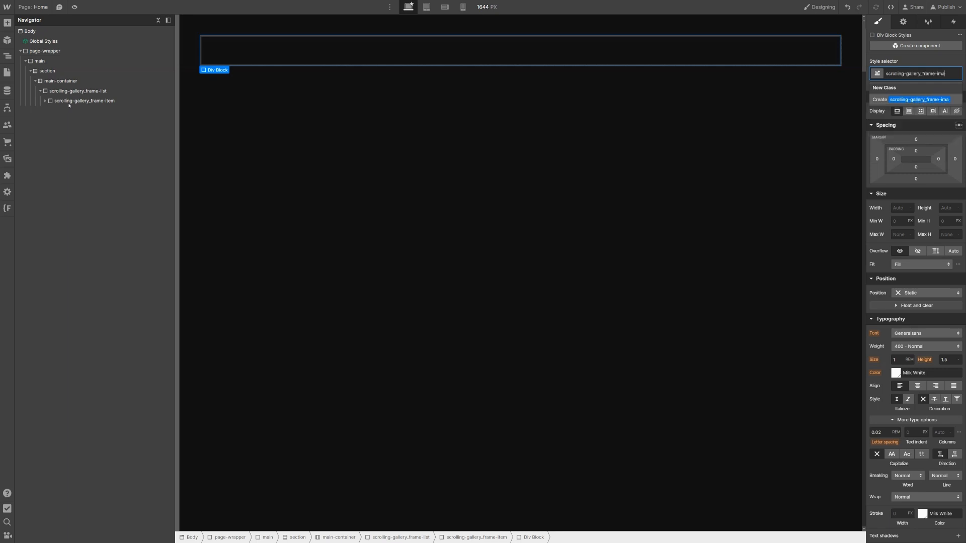
text(ge-wrapper)
key(Return)
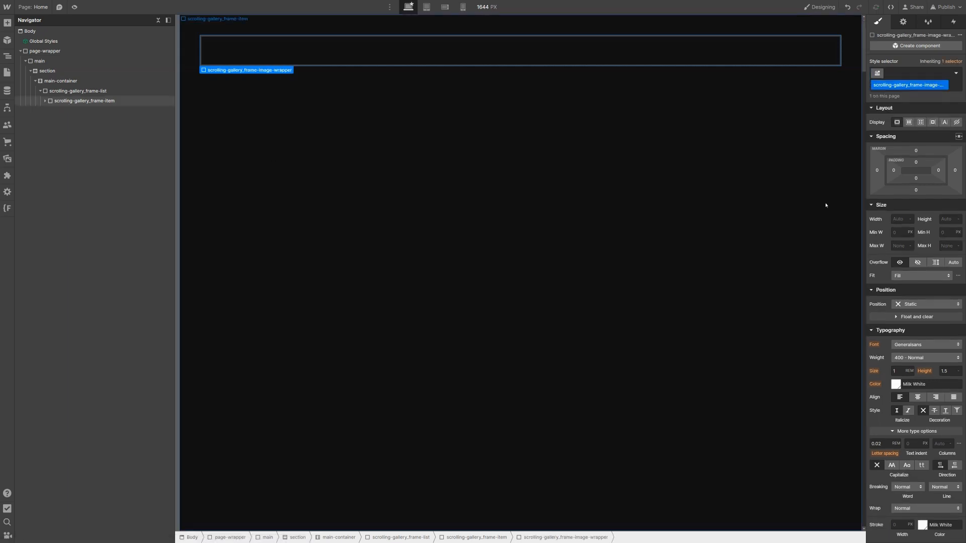
Step: Set the image wrapper to 100% width and height with hidden overflow
click(901, 219)
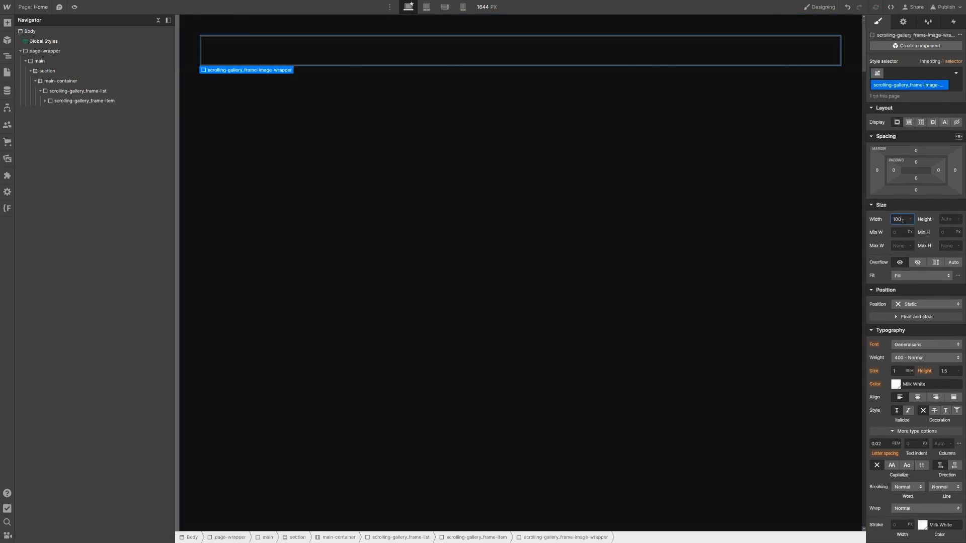
text(100%)
key(Return)
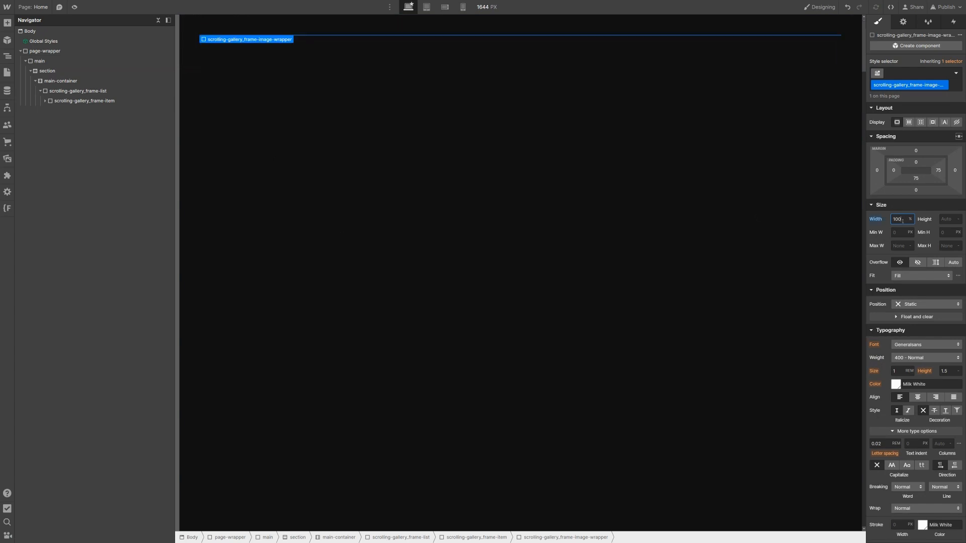
click(943, 220)
text(100%)
key(Return)
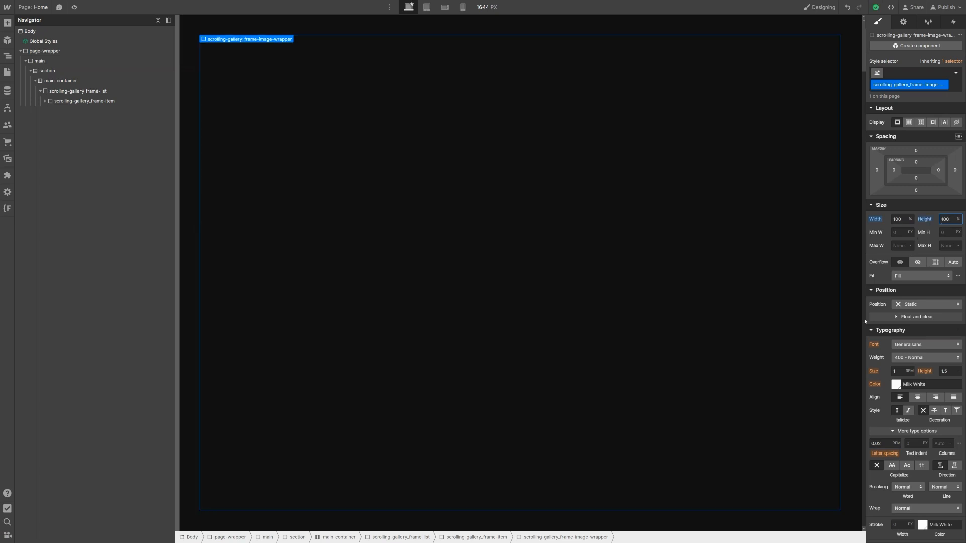
click(917, 263)
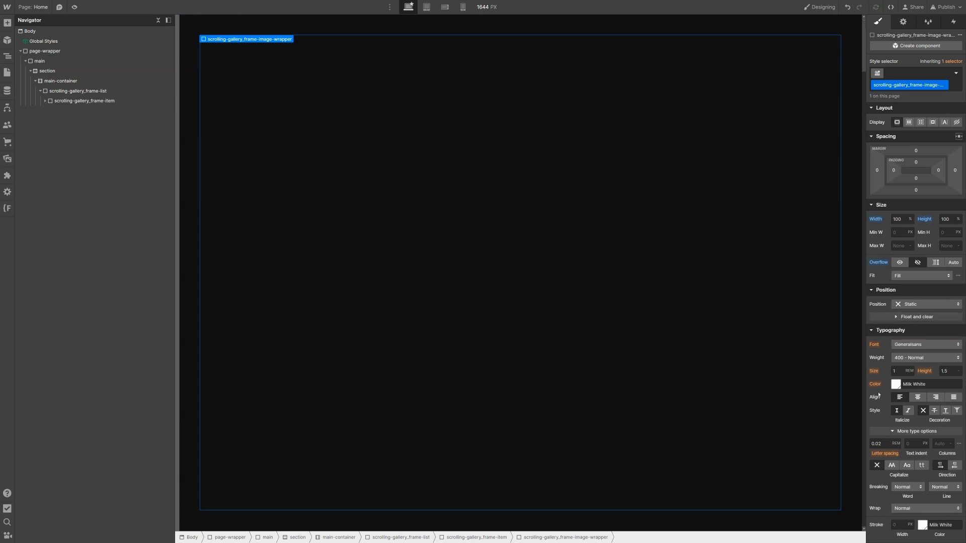
Step: Give the image wrapper a solid 0.5vw Milk White border
scroll(879, 395, down, 3)
scroll(879, 395, down, 3)
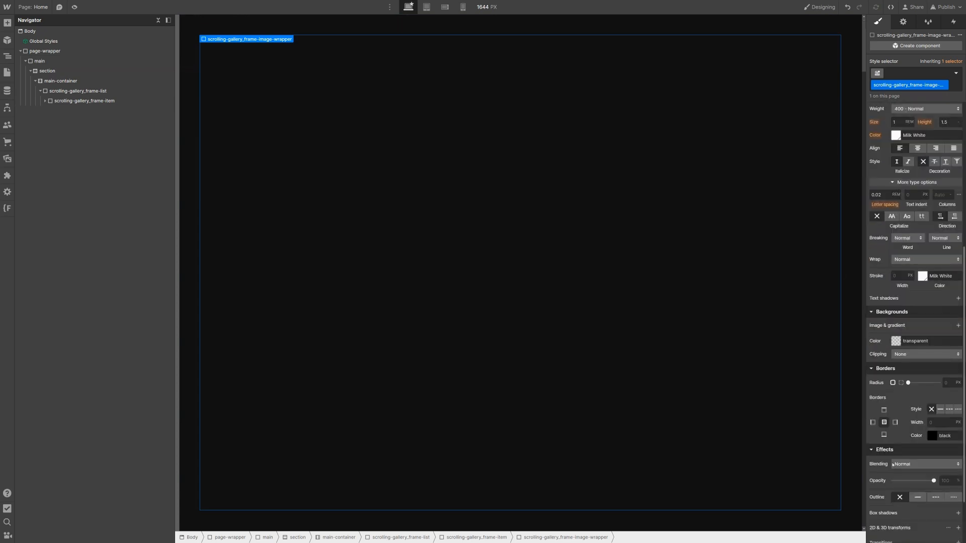
click(940, 409)
click(933, 436)
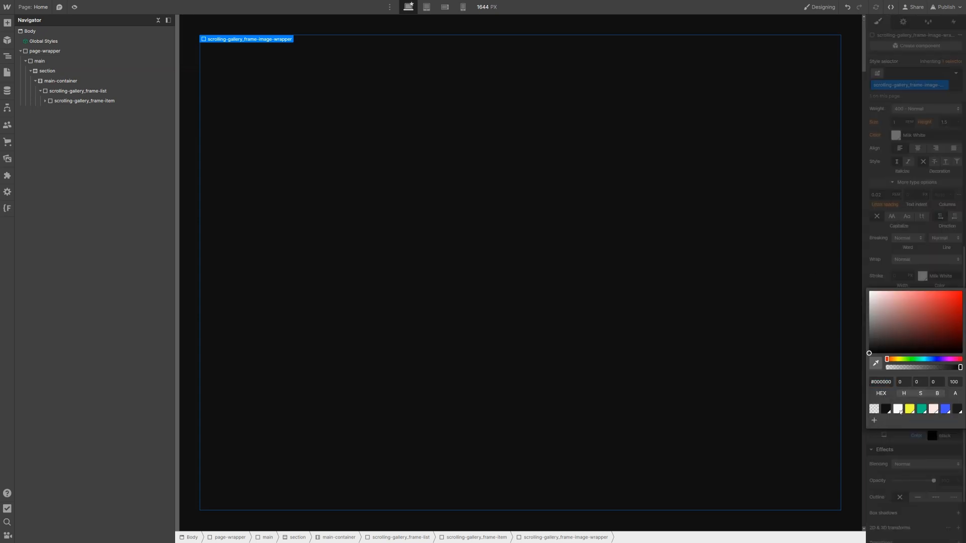
click(899, 409)
click(901, 452)
click(938, 426)
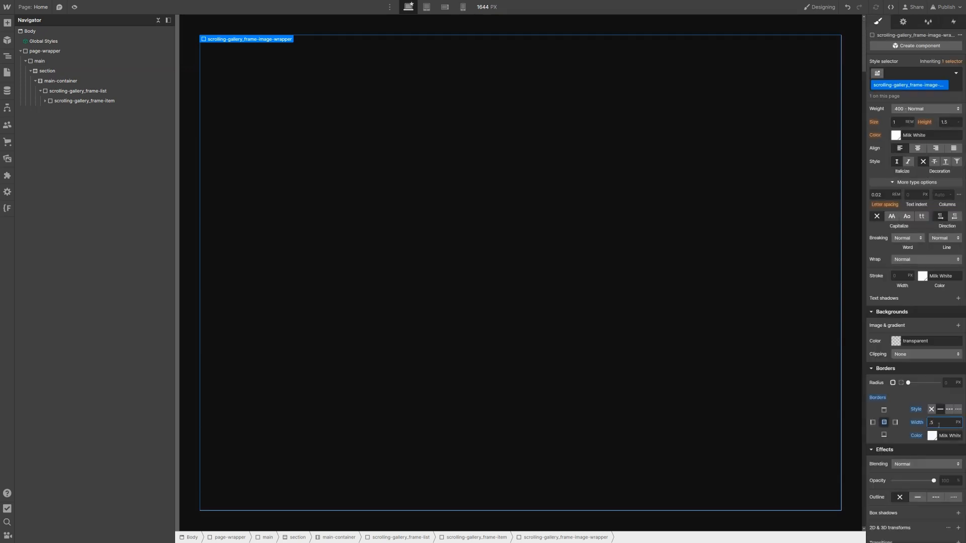
text(w)
key(Return)
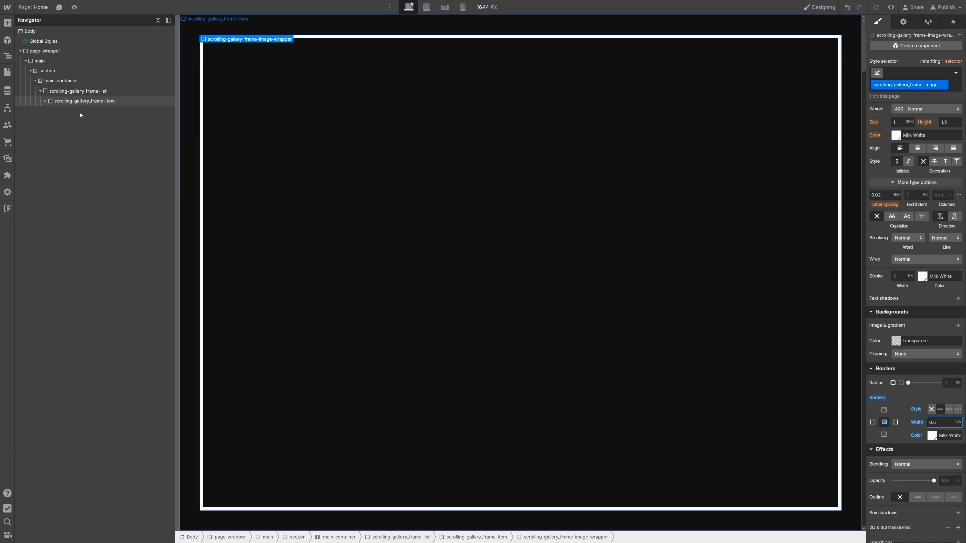
click(44, 101)
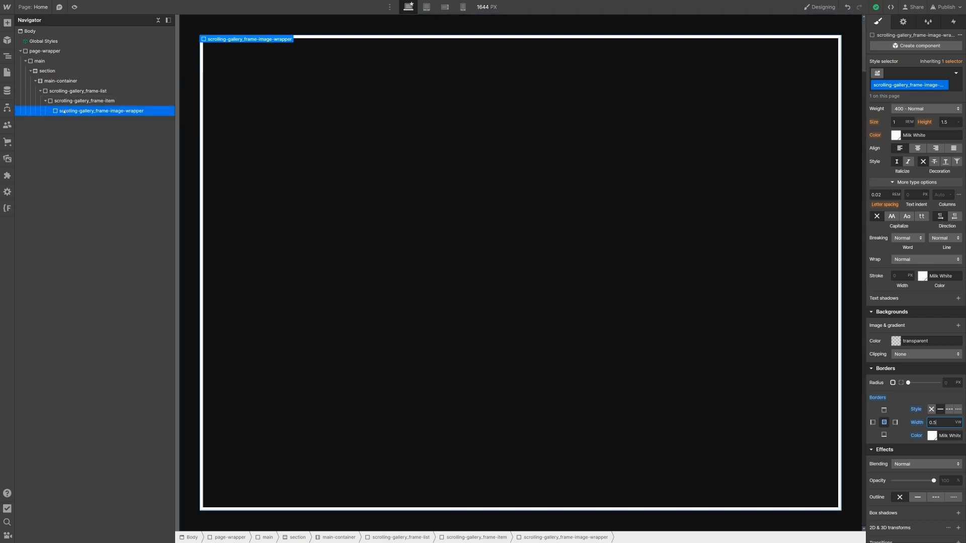
Step: Add an Image of the purple-and-blue swirl photo to the wrapper, loading Eager
key(ctrl+e)
text(image)
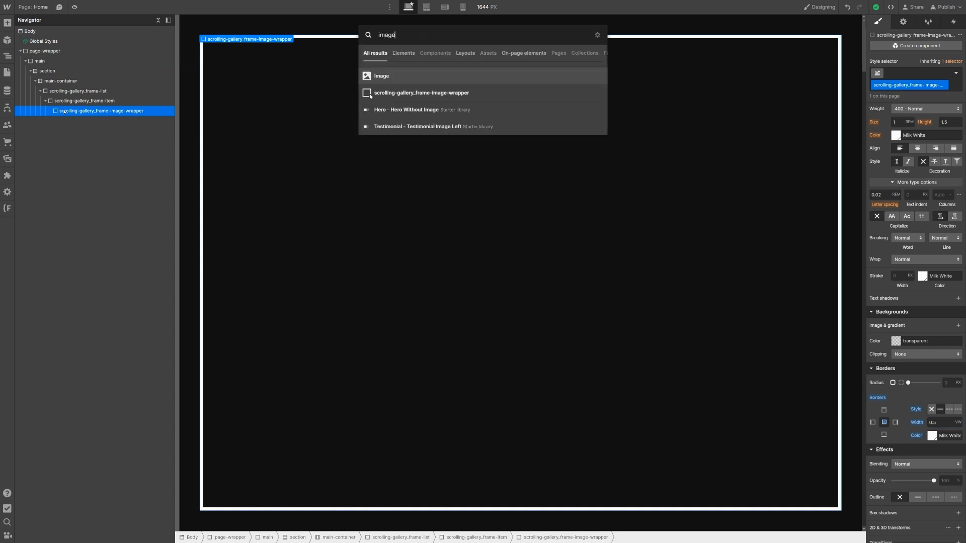
key(Return)
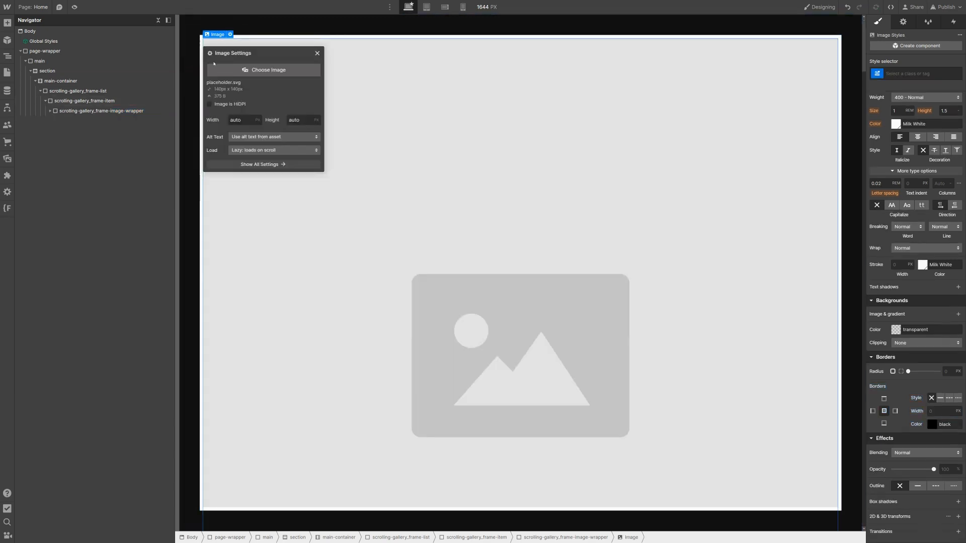
click(251, 79)
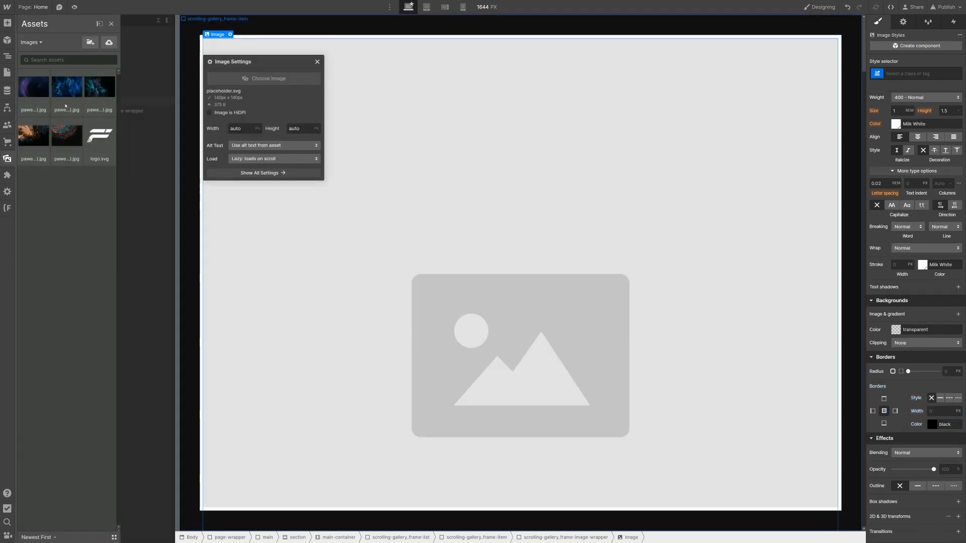
click(32, 103)
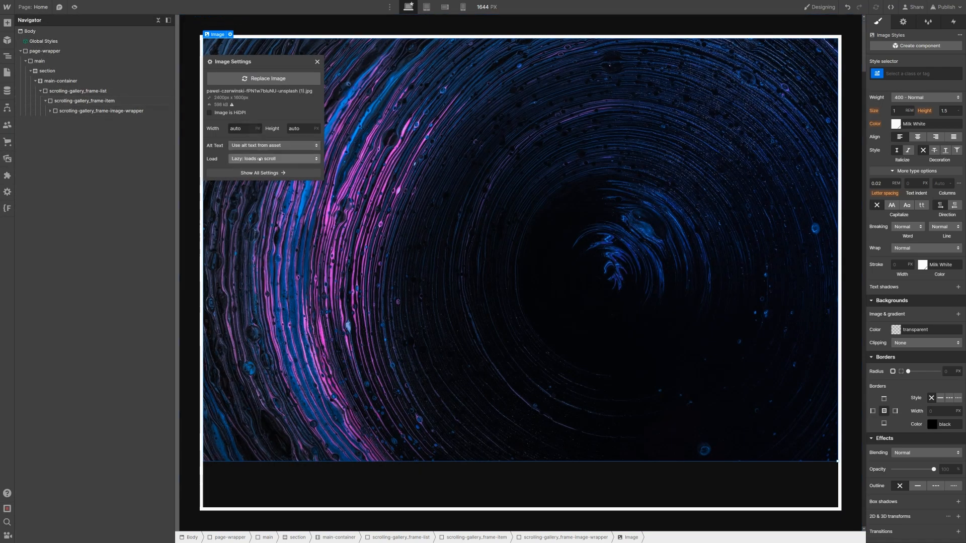
click(260, 159)
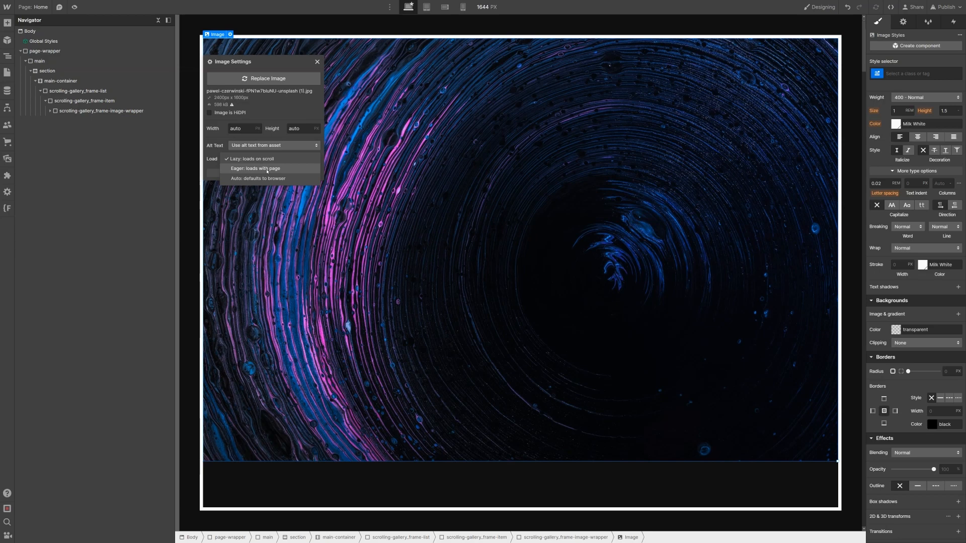
click(268, 169)
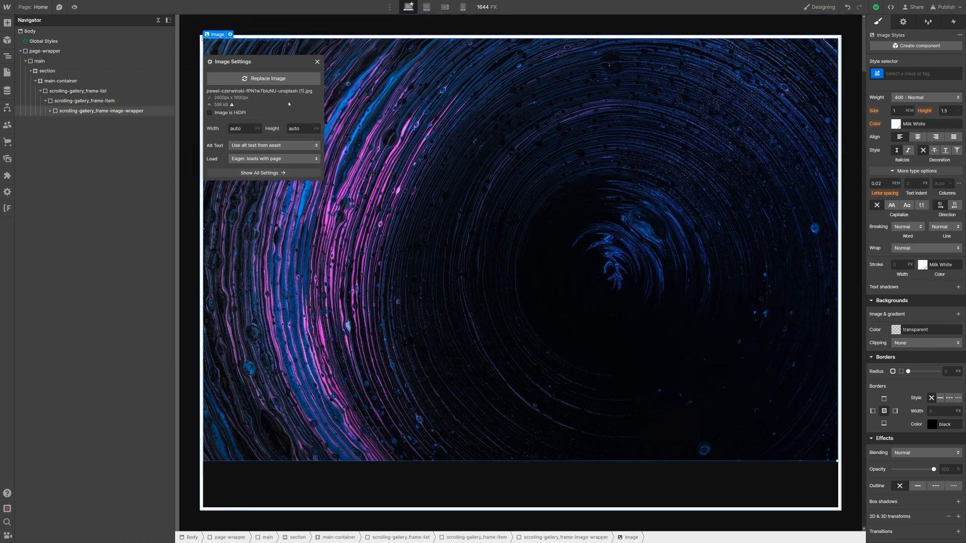
click(430, 124)
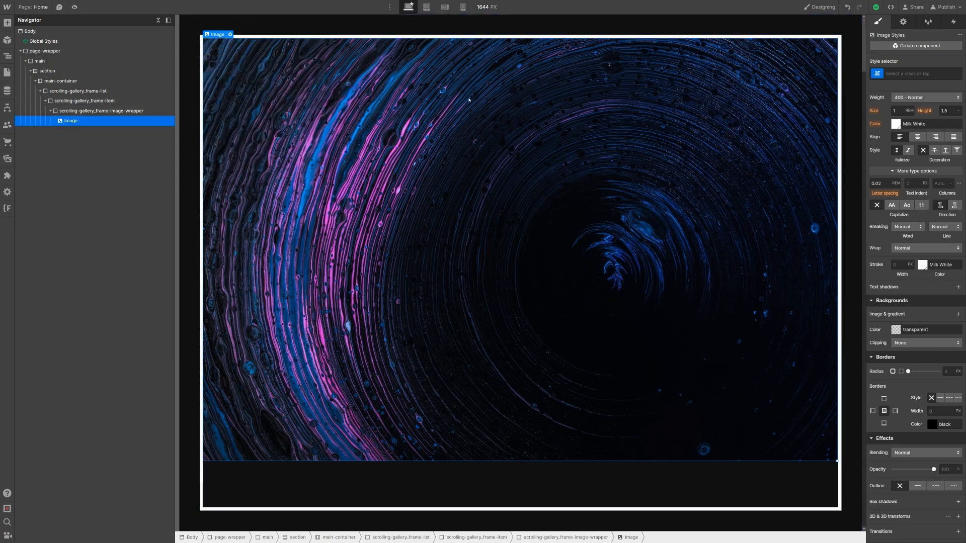
Step: Class the image scrolling-gallery_frame-image, sized 100% by 100% with Cover fit
click(908, 72)
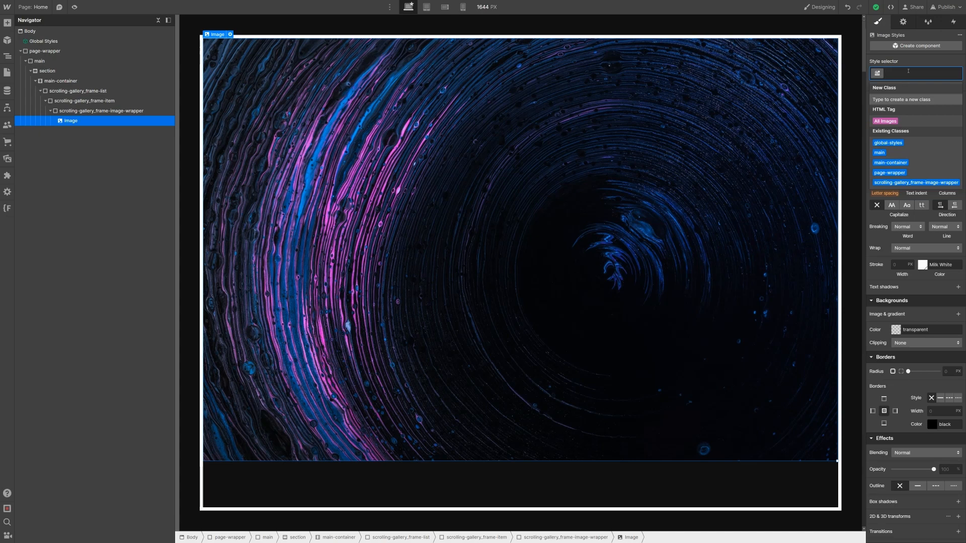
text(scrolling-gallery)
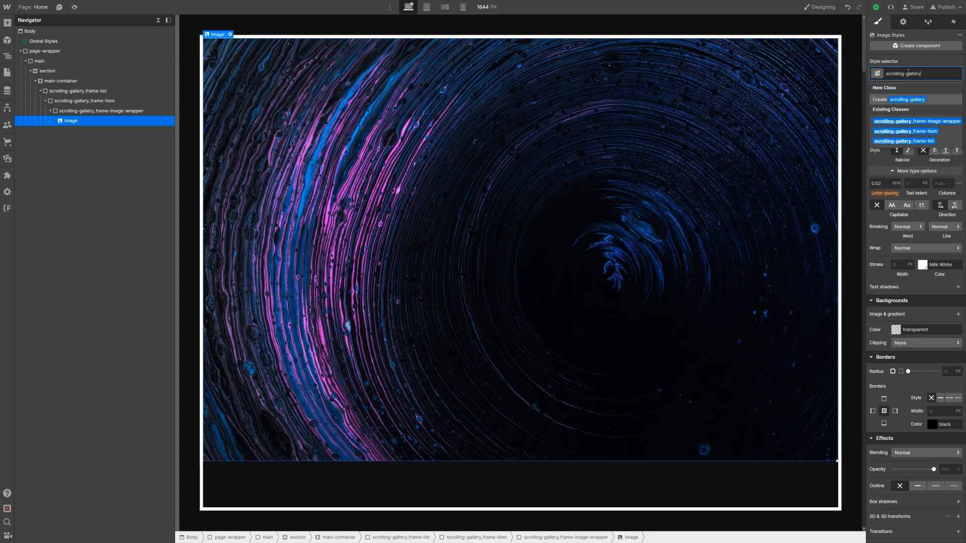
text(_frame-image)
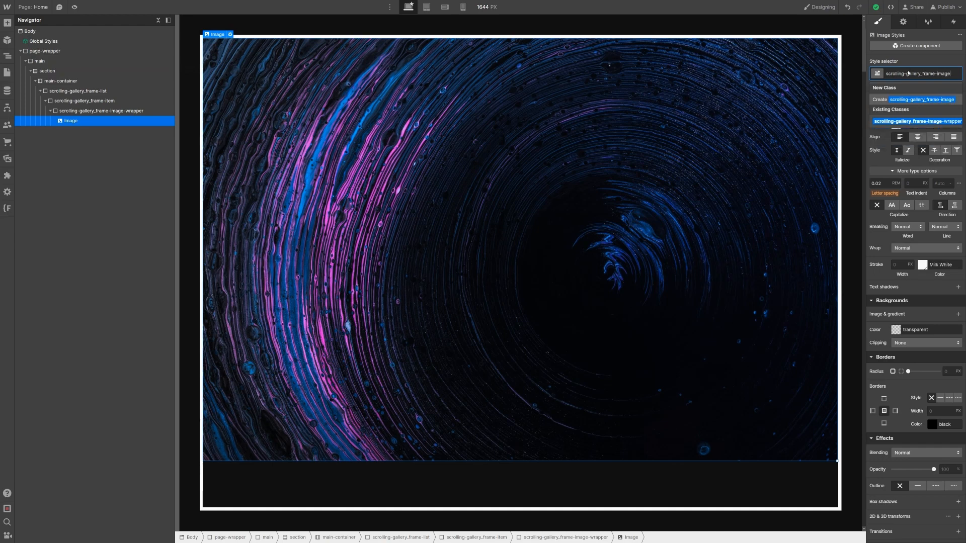
key(Return)
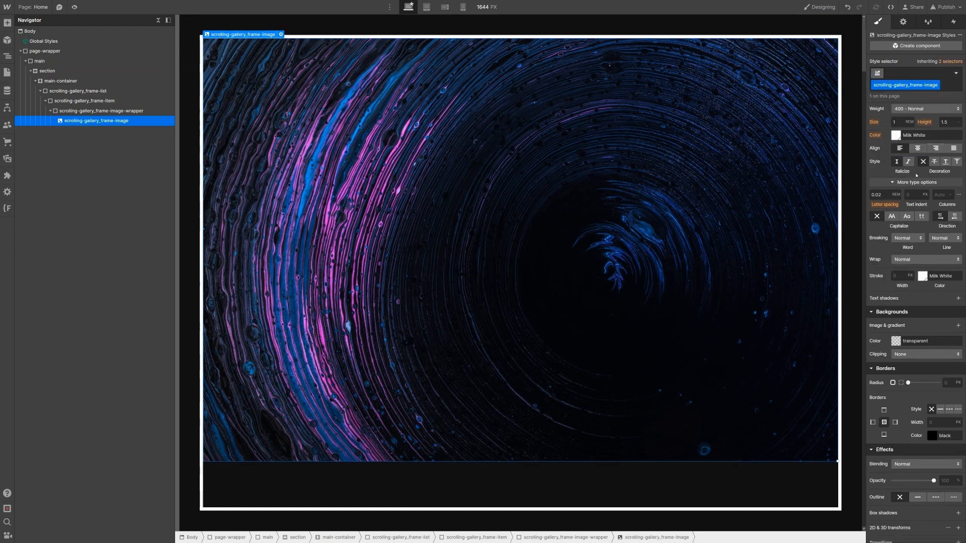
click(900, 158)
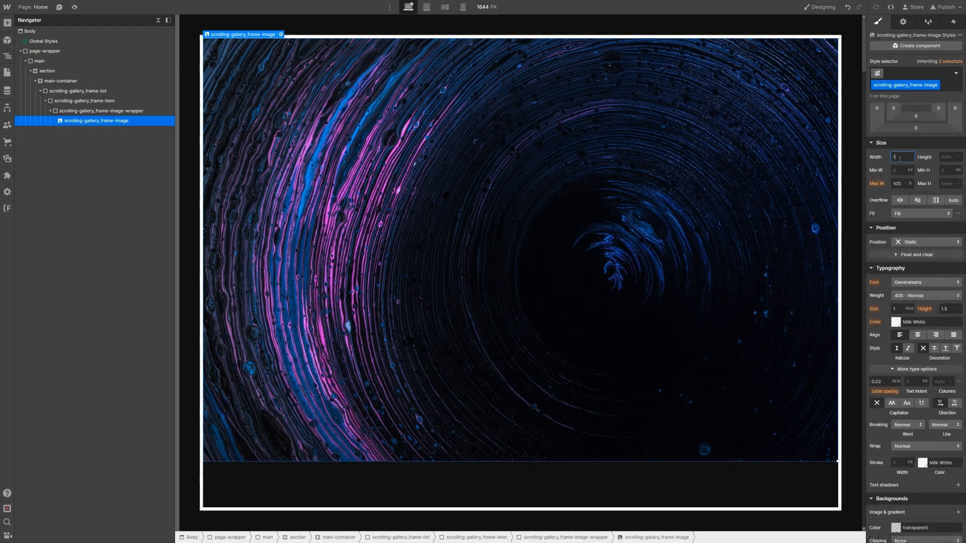
text(100%)
key(Tab)
text(100%)
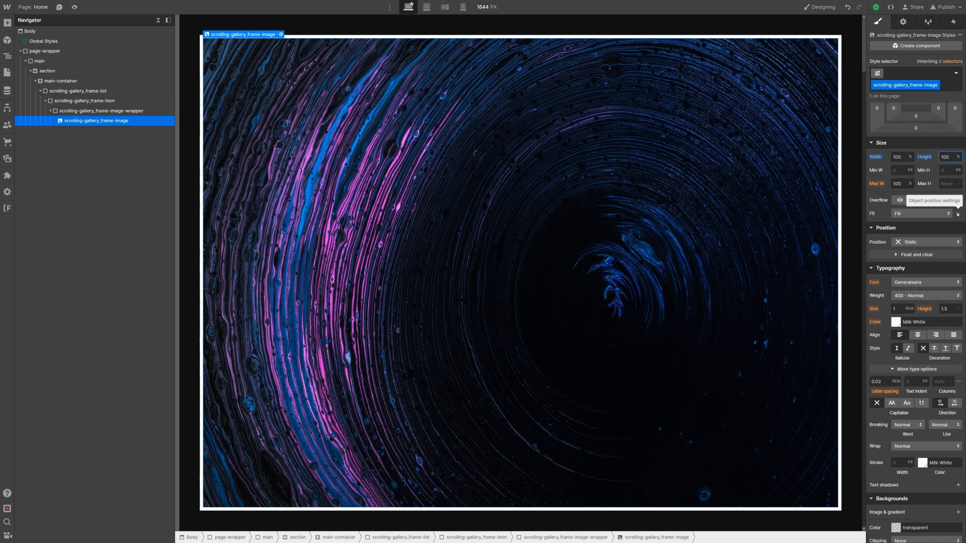
click(942, 215)
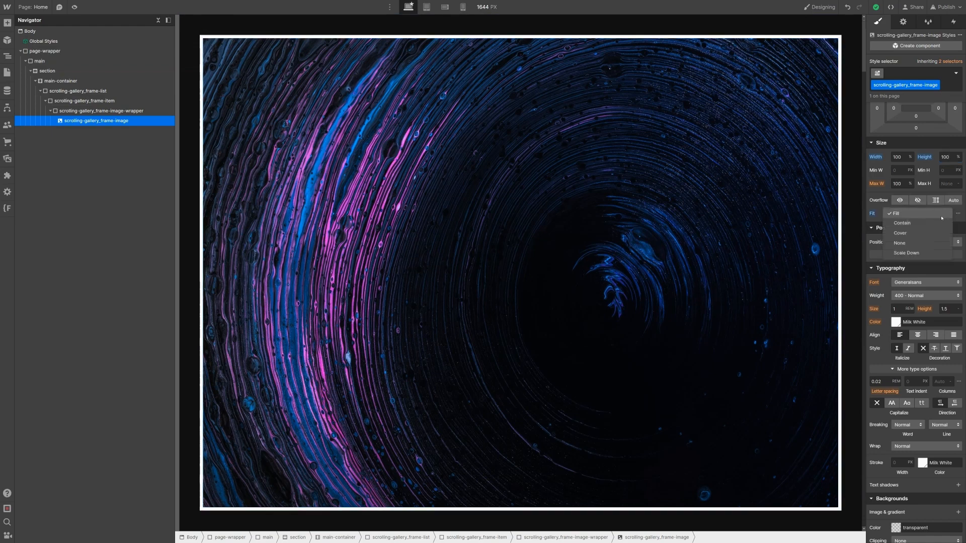
click(926, 232)
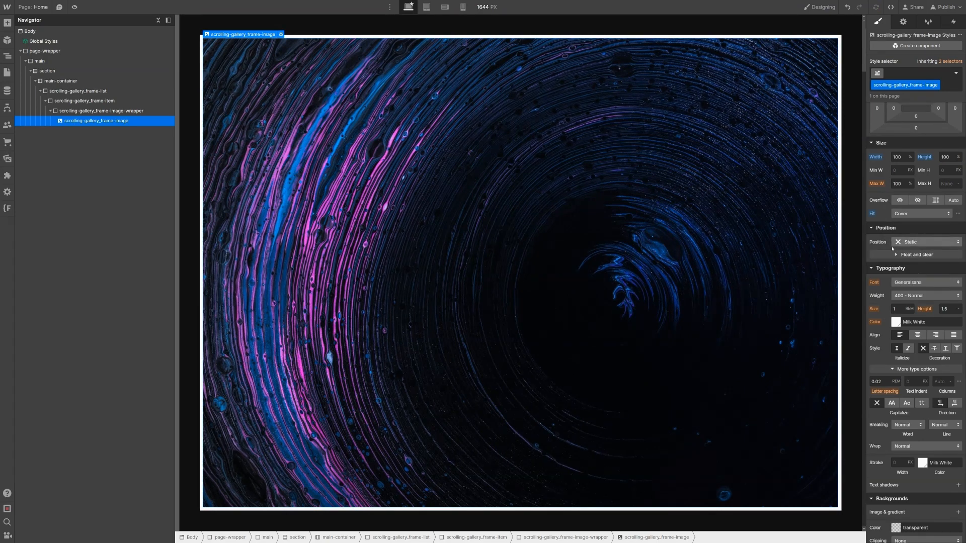
Step: Add a 2D scale transform of 1.05 to the frame image
scroll(906, 277, down, 5)
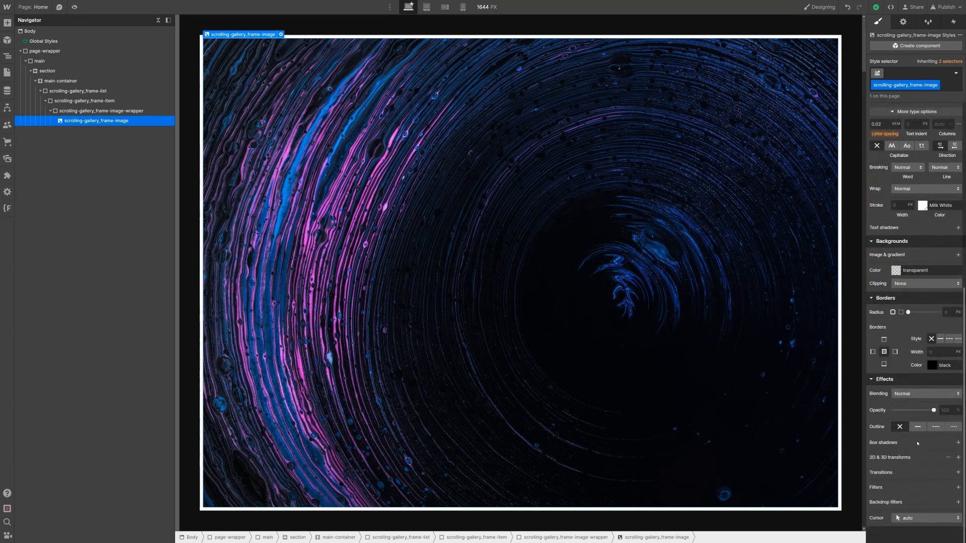
click(958, 457)
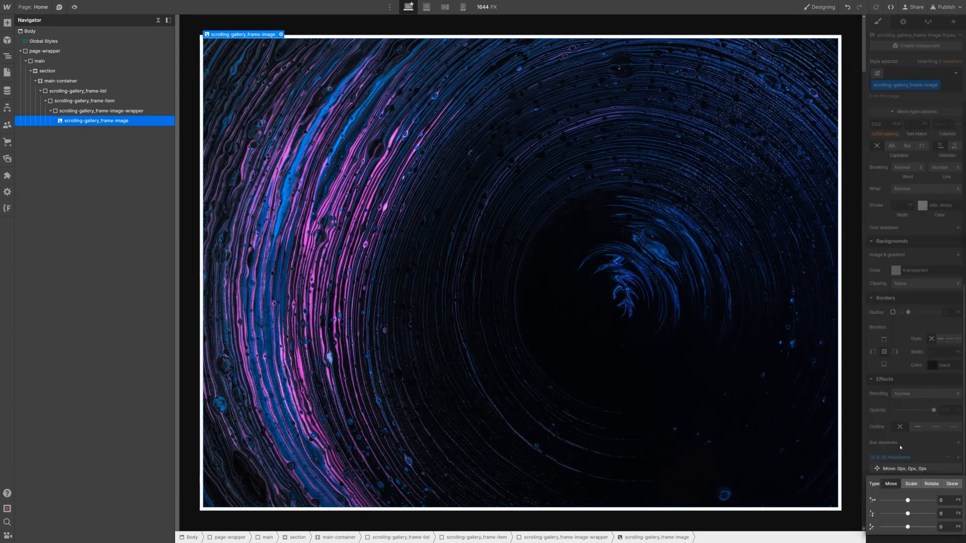
click(911, 483)
click(943, 501)
text(1.05)
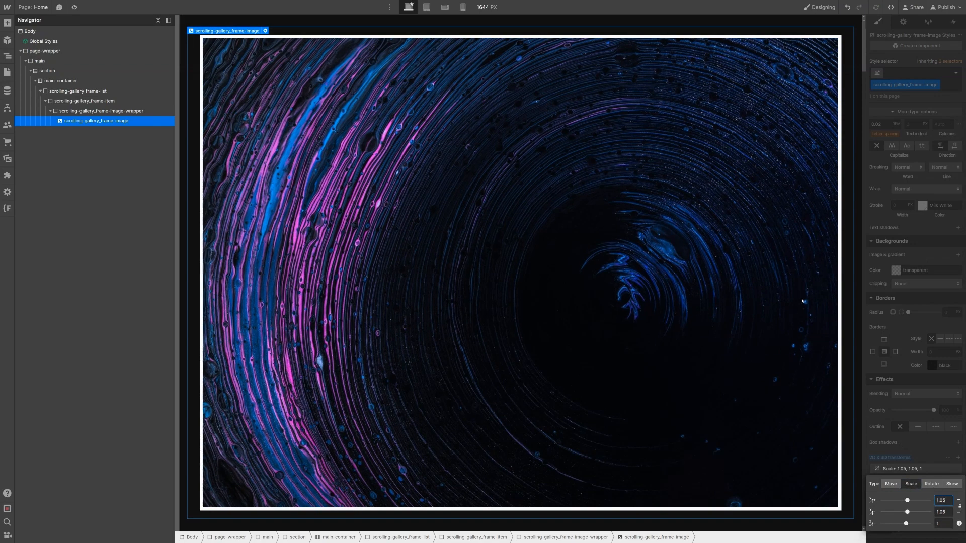
key(Return)
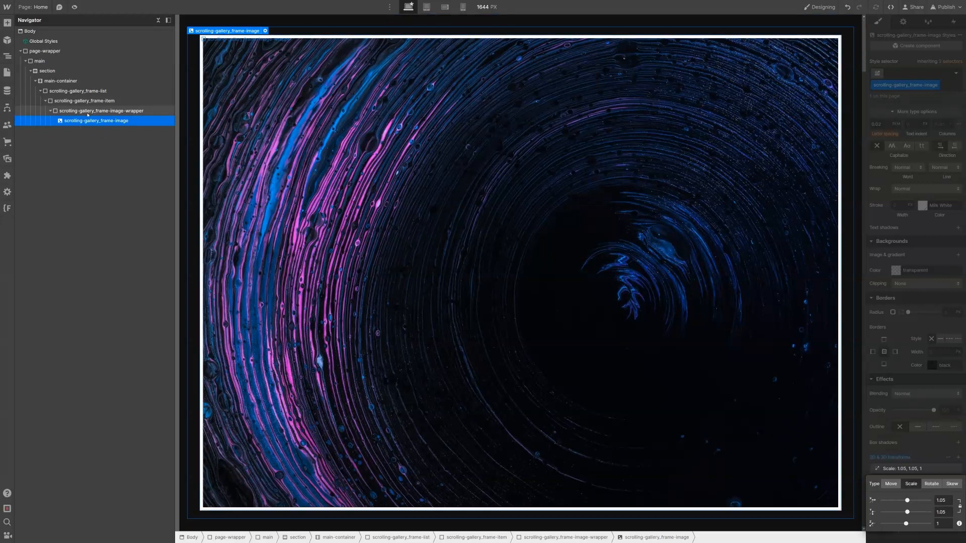
Step: Set the image wrapper's overflow to Hidden, then select the frame item
click(88, 112)
scroll(880, 280, up, 2)
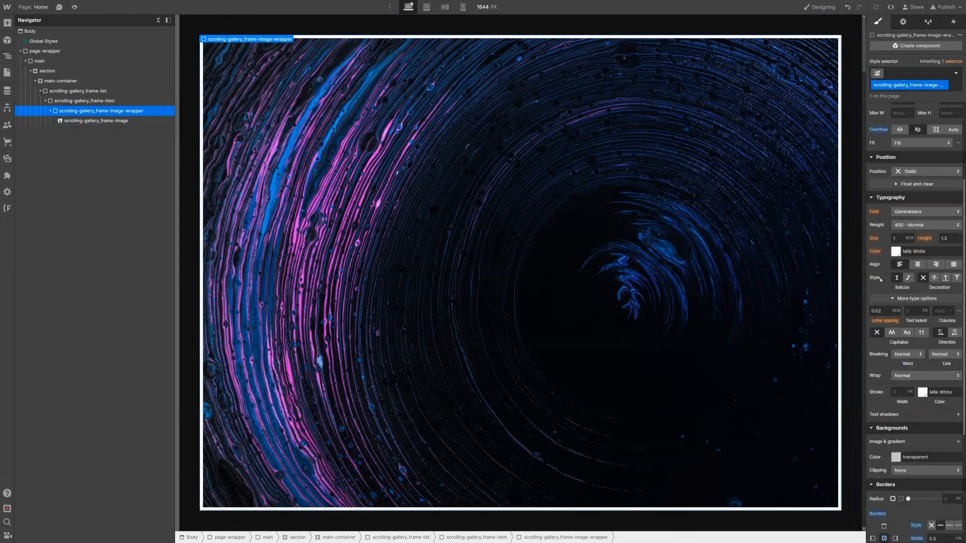
scroll(881, 279, up, 3)
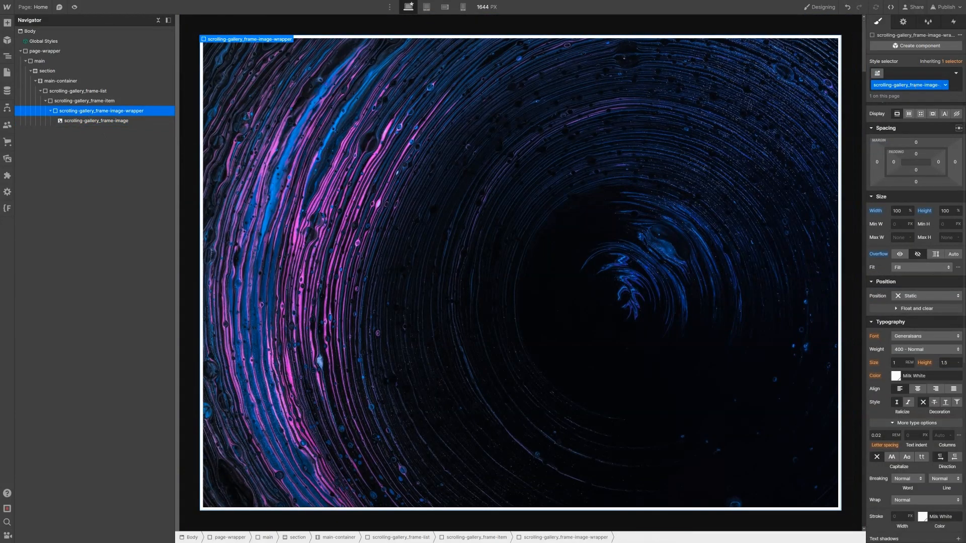
click(900, 255)
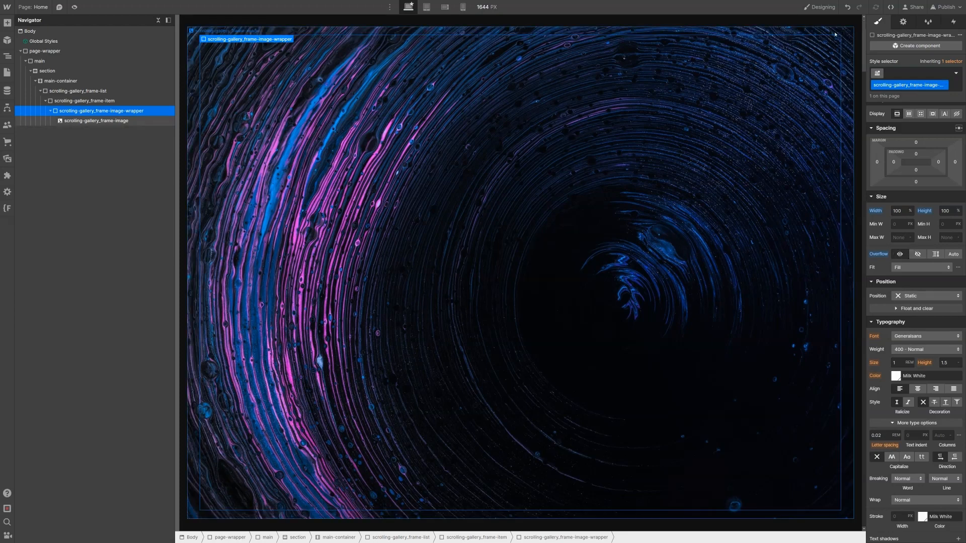
click(922, 256)
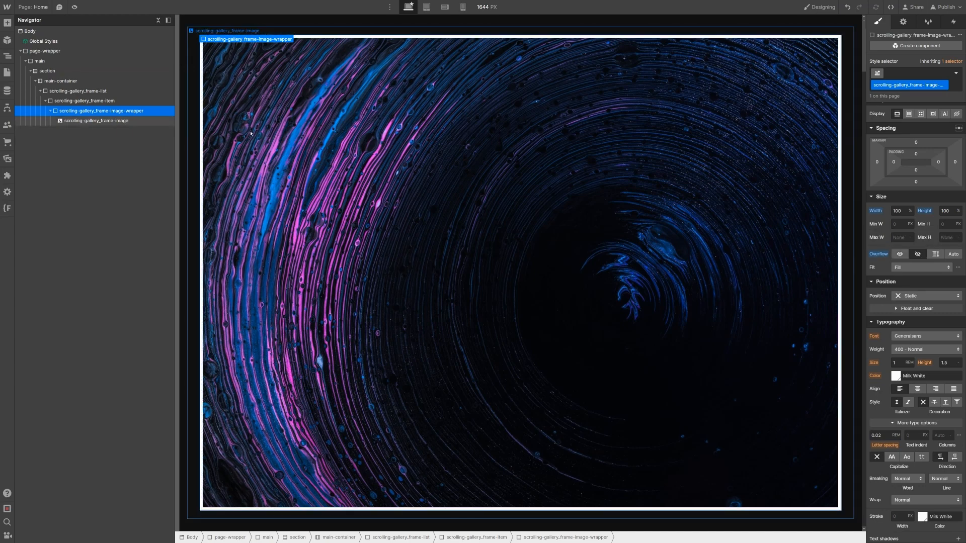
click(81, 101)
Step: Insert a Div Block into the frame item classed scrolling-gallery_frame-text-wrapper
key(ctrl+e)
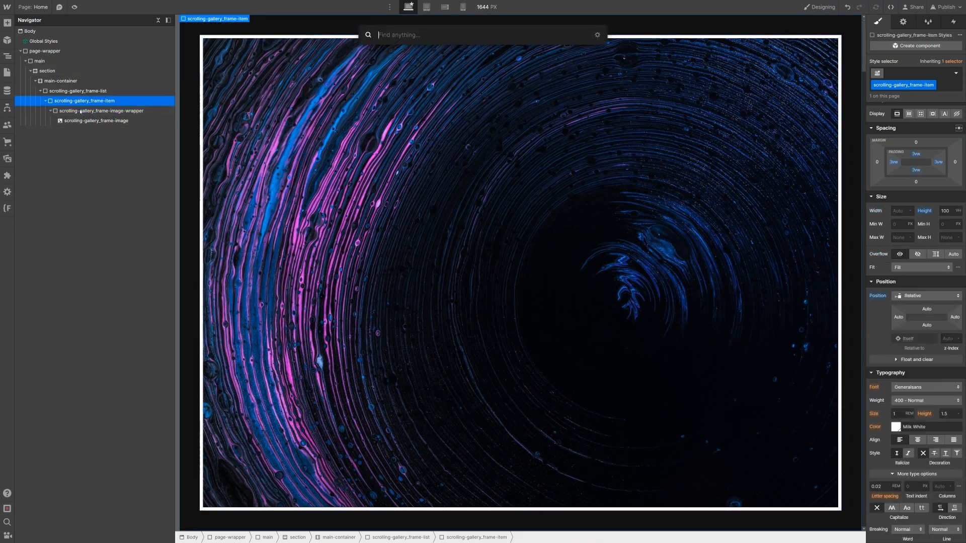
text(div)
key(Return)
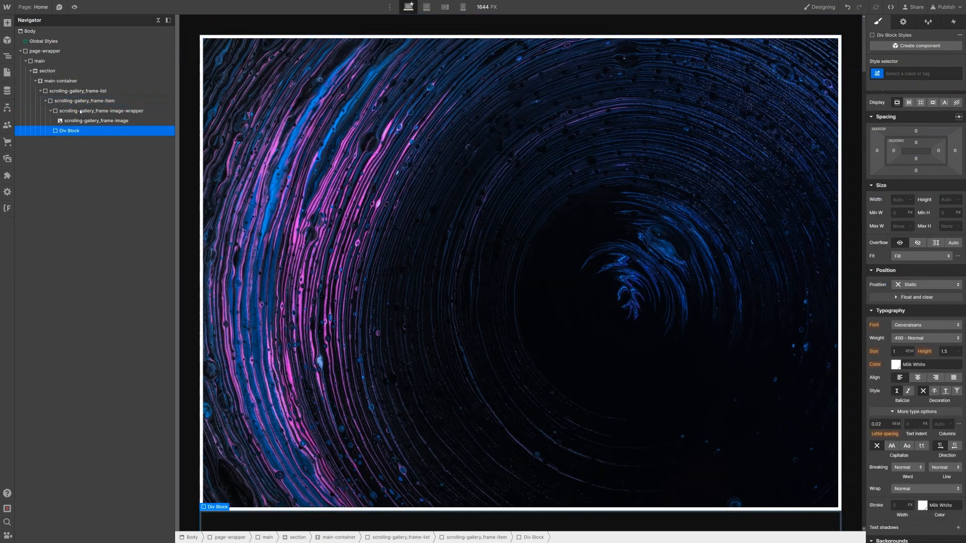
key(ctrl+Return)
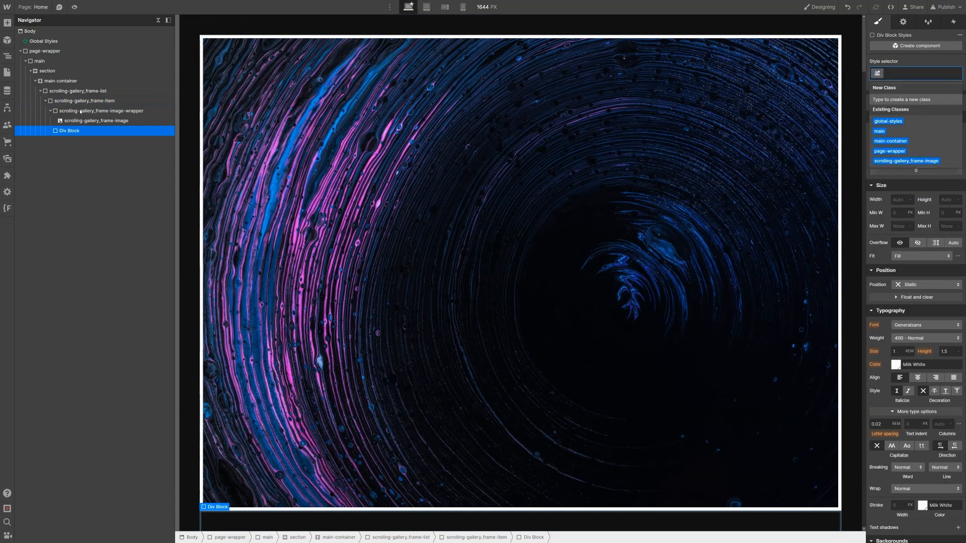
text(scro)
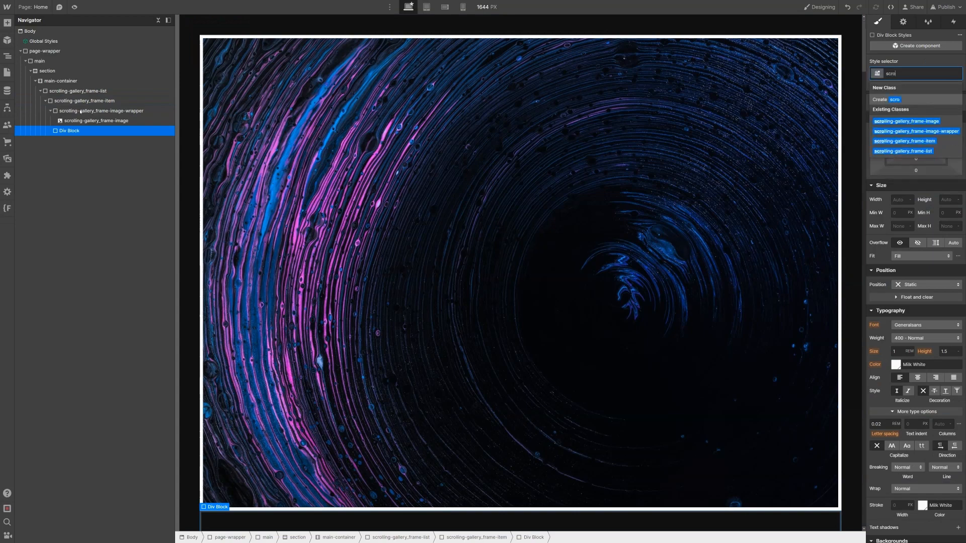
text(lling-galler)
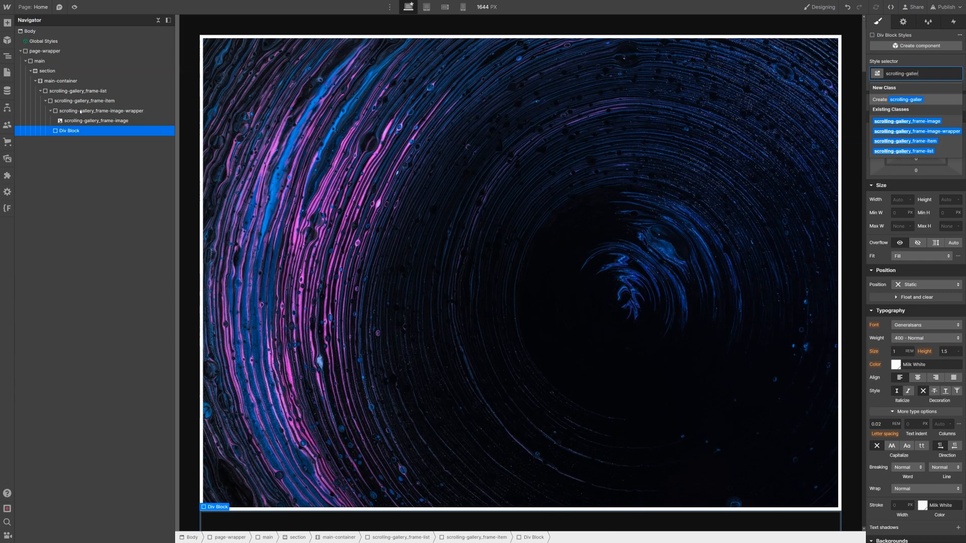
text(y_text-wrapper)
key(Return)
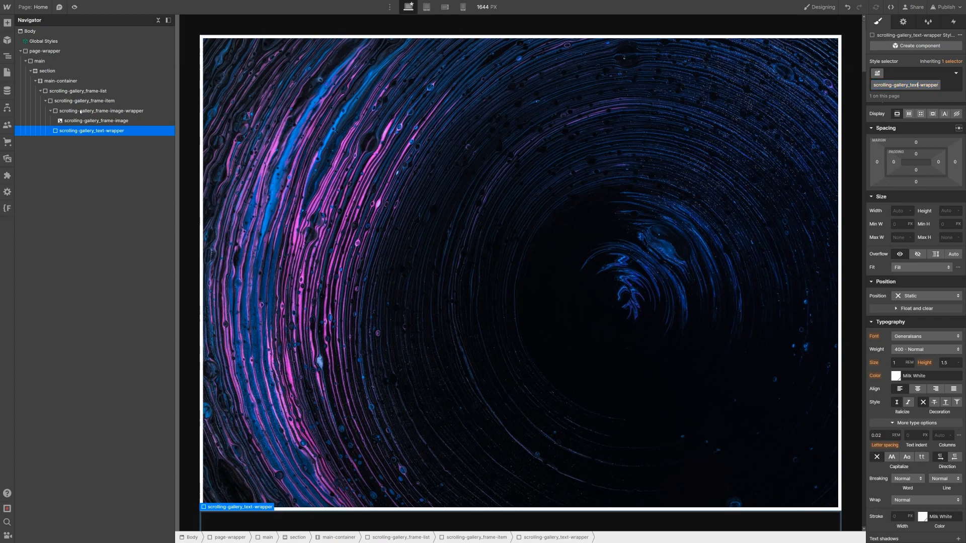
text(frame-)
key(Return)
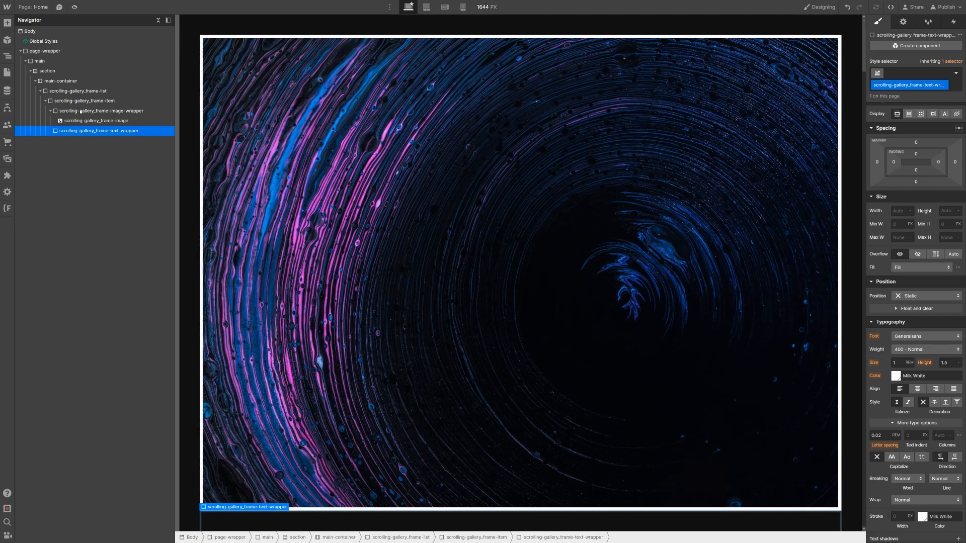
Step: Make the text wrapper a vertical flex column aligned to the end with 0.5vw gap
click(910, 115)
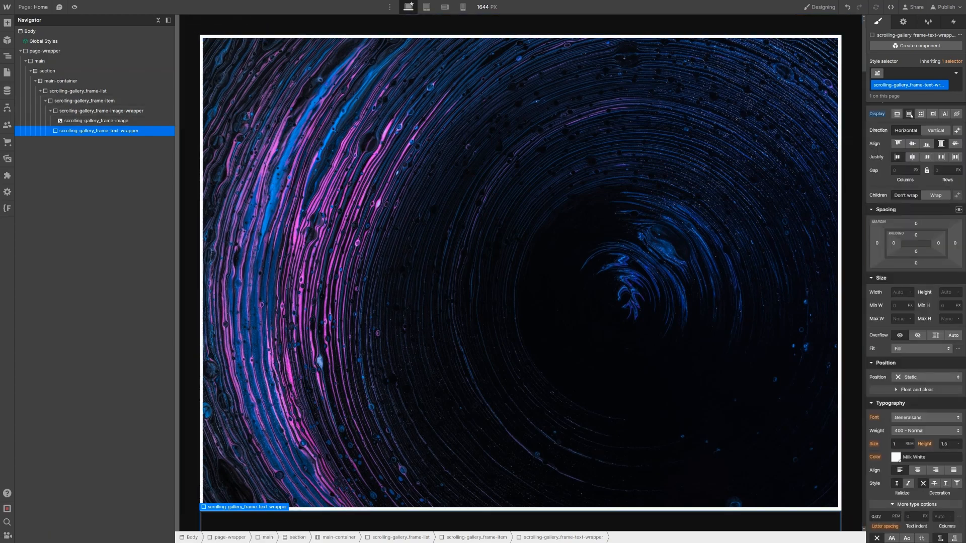
click(942, 131)
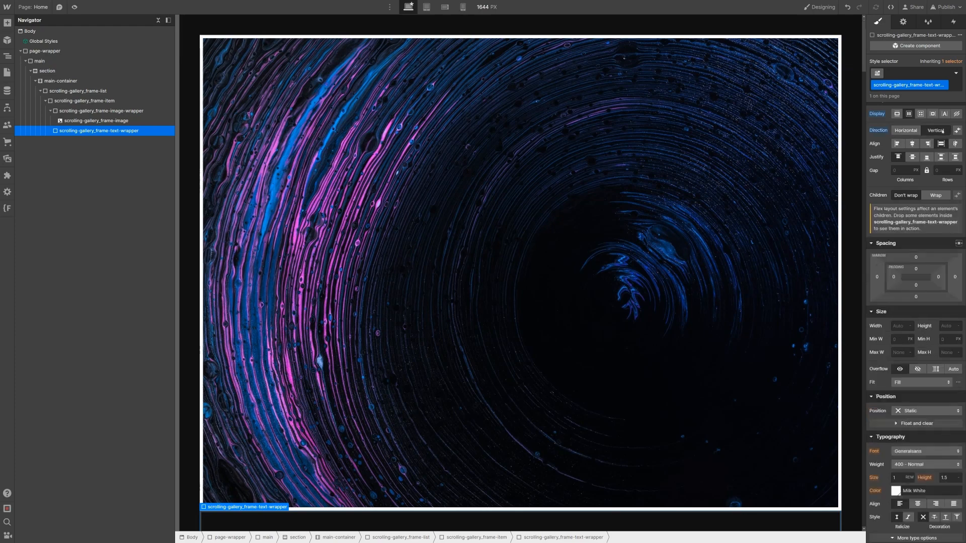
click(929, 145)
click(937, 170)
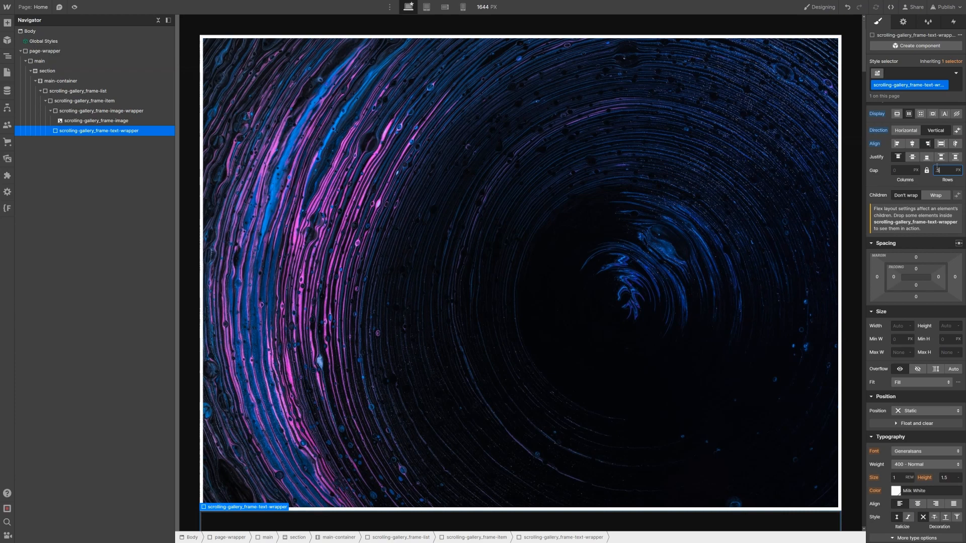
text(.5vw)
key(Return)
Step: Position the text wrapper absolutely, 6vw from the bottom and right
scroll(914, 352, down, 2)
click(914, 349)
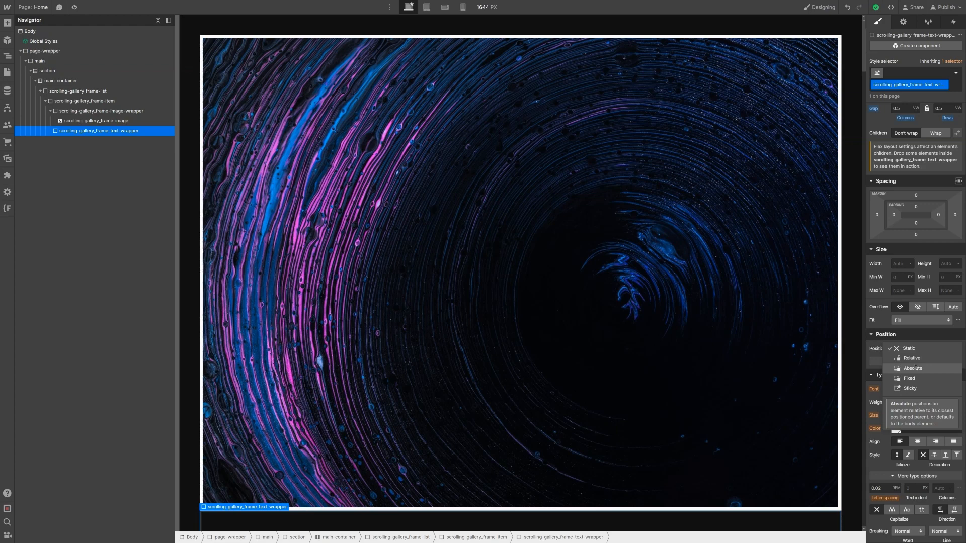
click(916, 369)
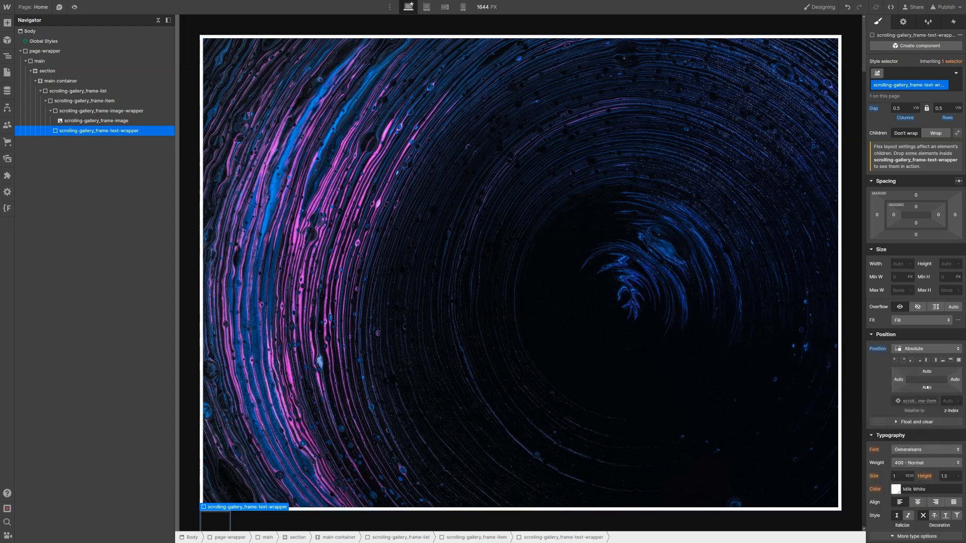
click(927, 388)
text(6vw)
key(Return)
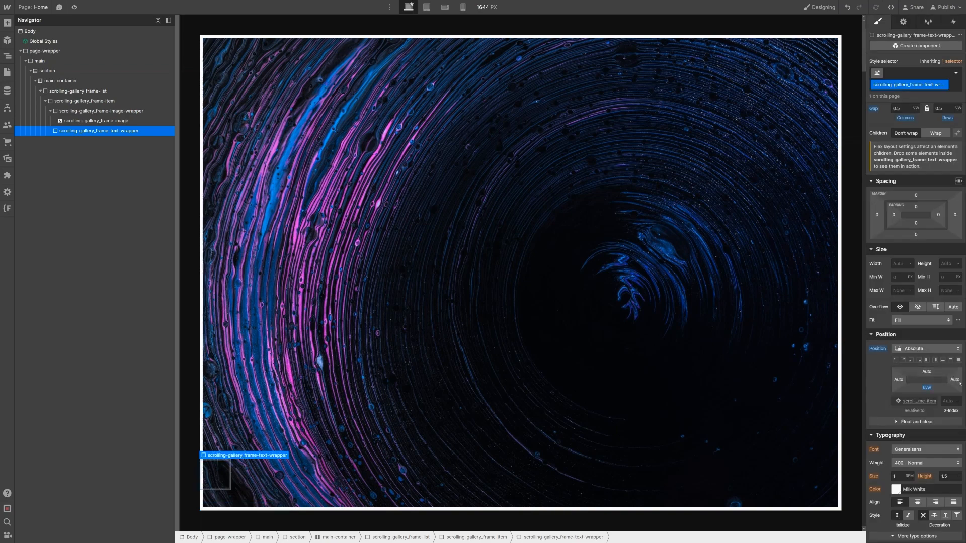
click(954, 381)
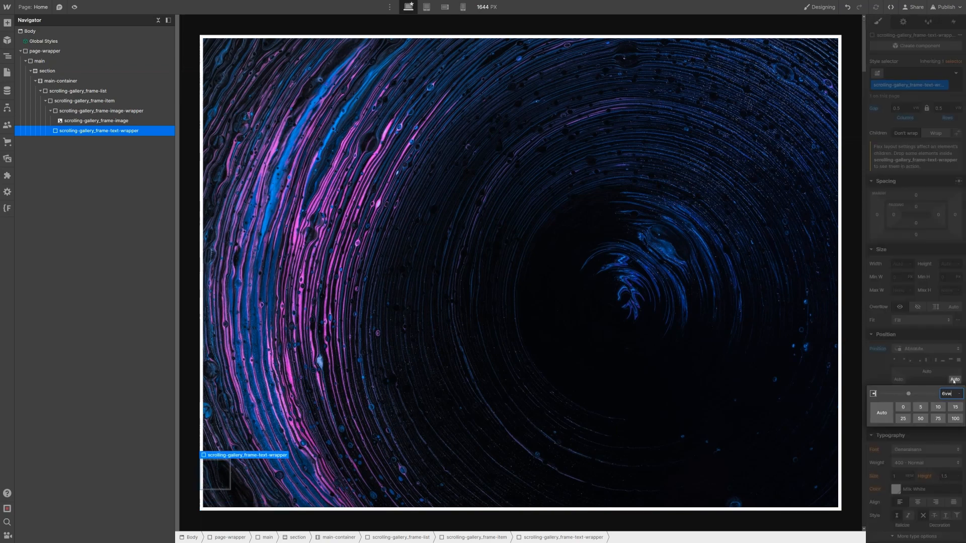
text(6vw)
key(Return)
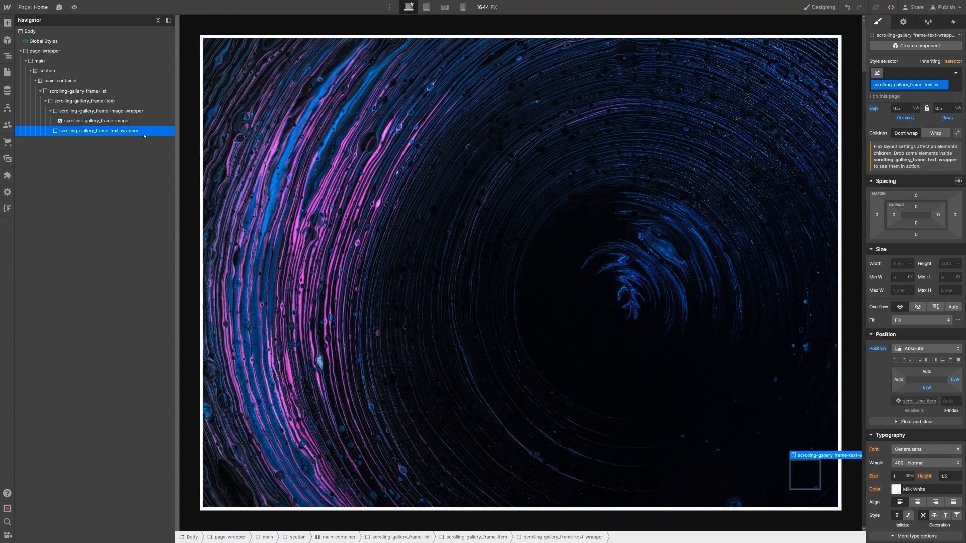
key(ctrl+e)
Step: Add a scrolling-gallery_text-mask Div Block with hidden overflow inside the text wrapper
text(div)
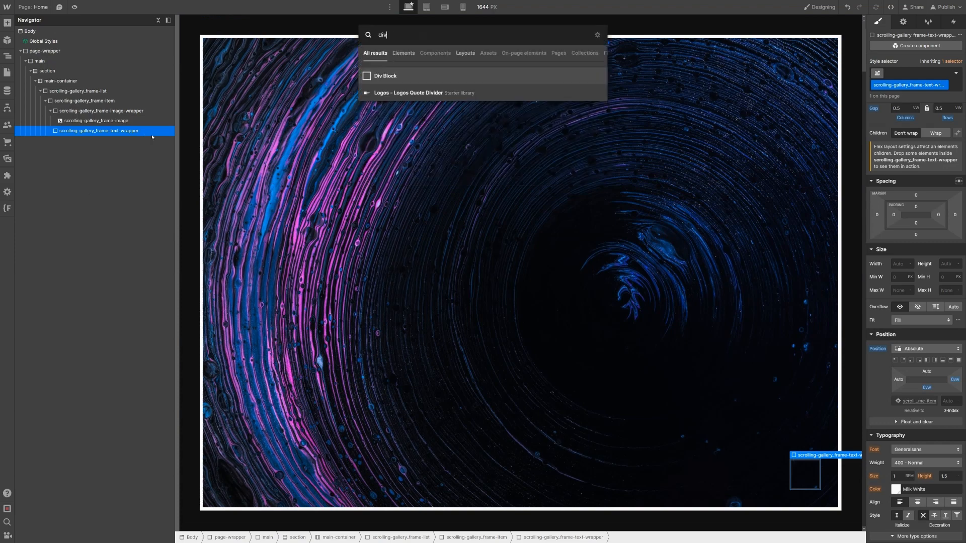
key(Return)
key(ctrl+Return)
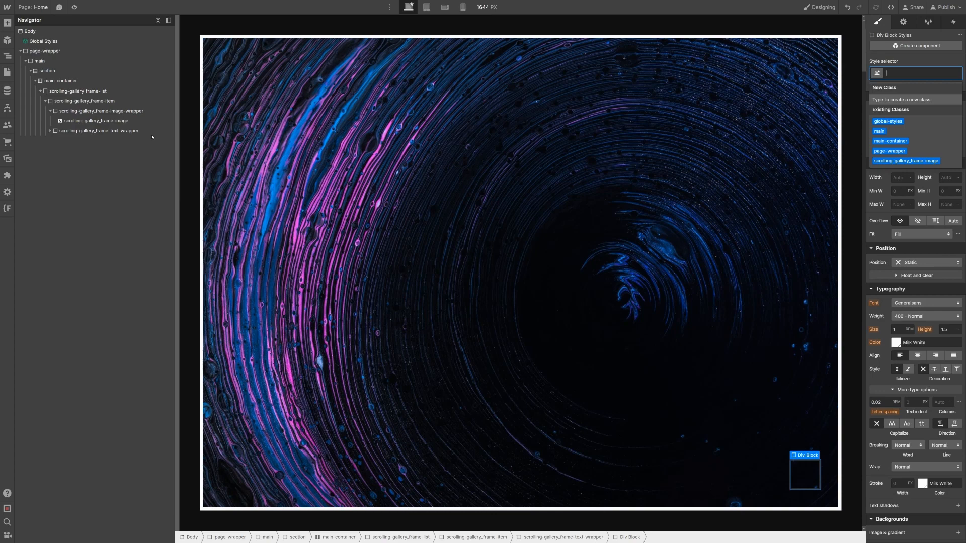
text(scrolling-)
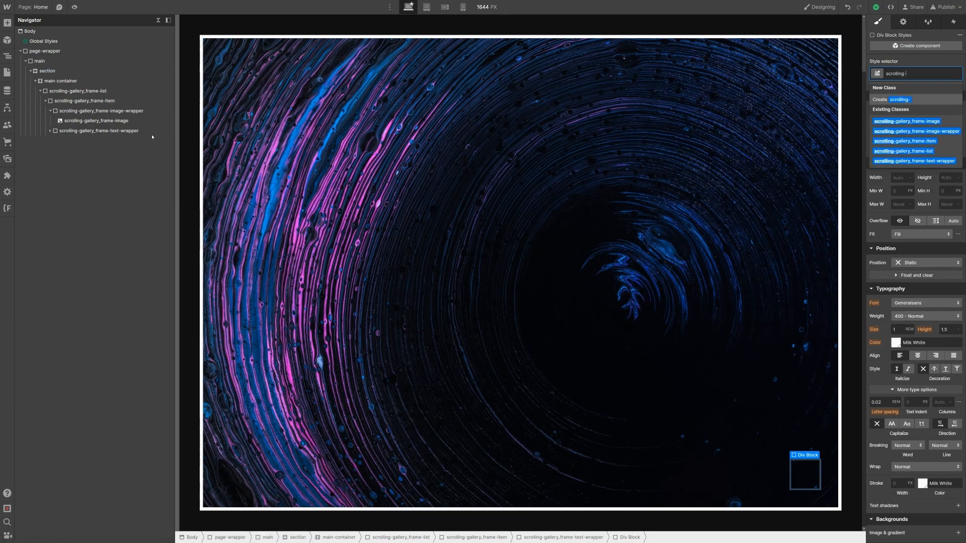
text(gallery_text-)
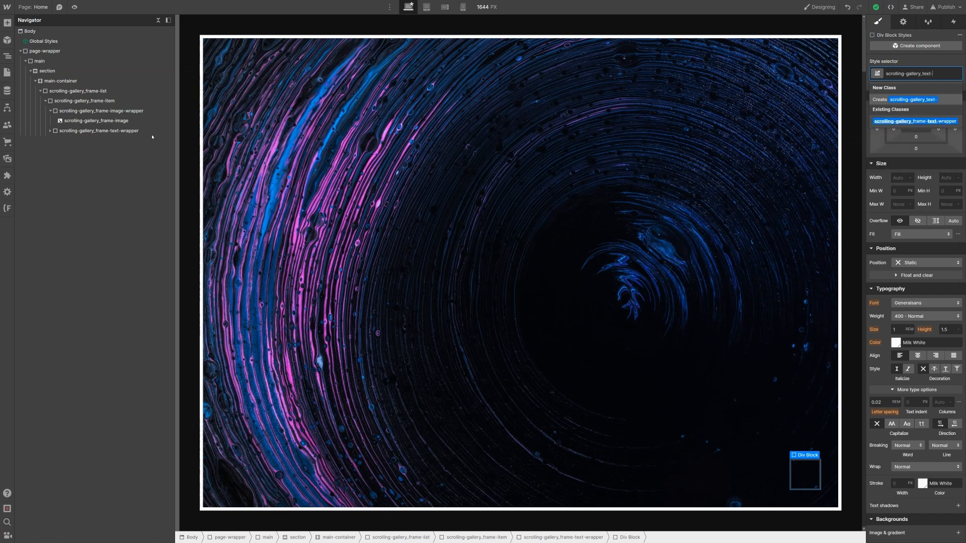
text(mask)
key(Return)
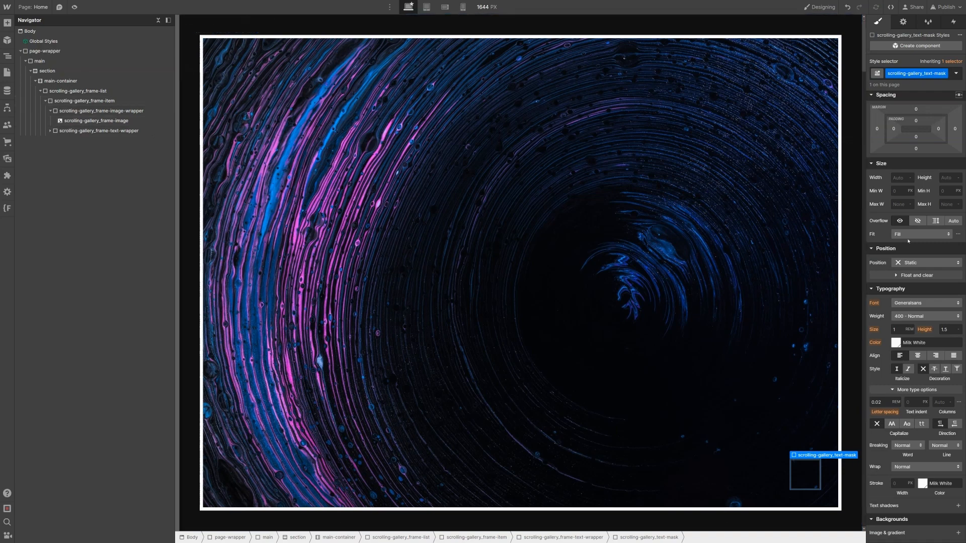
click(917, 221)
Step: Duplicate the text mask so the wrapper holds two, and select the first
click(51, 132)
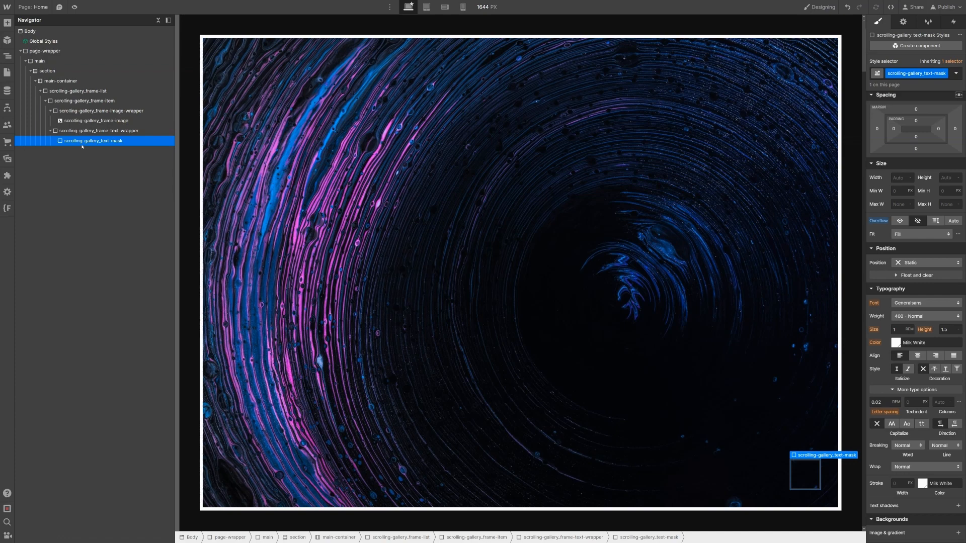
key(ctrl+v)
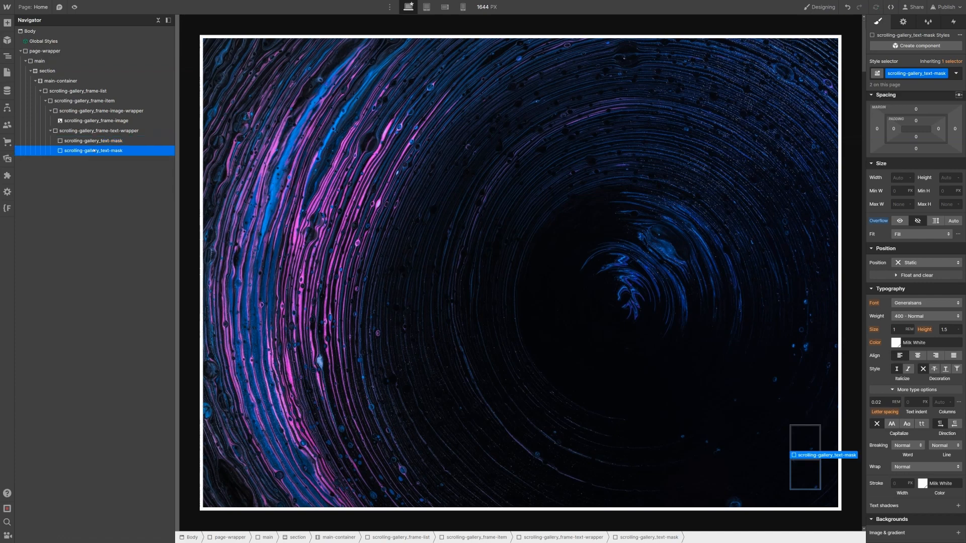
click(103, 142)
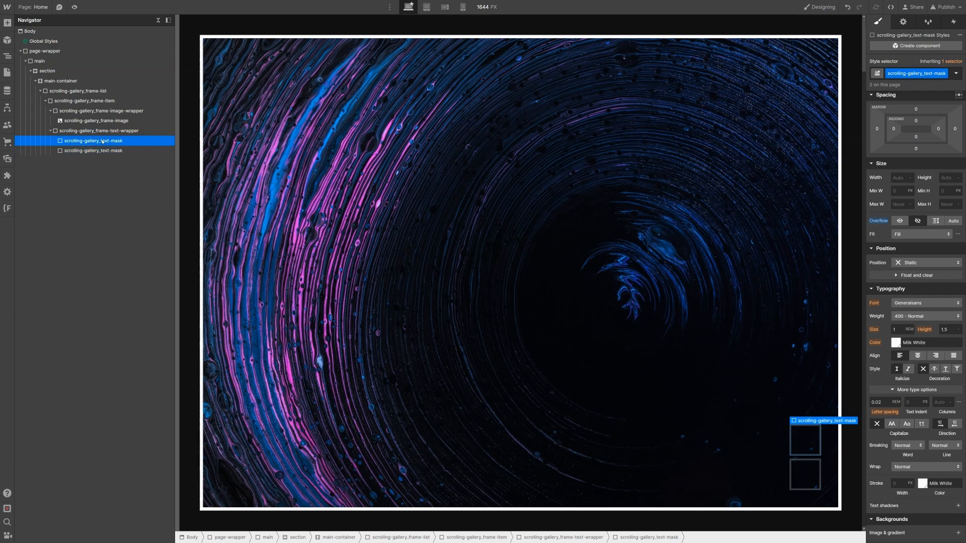
key(ctrl+k)
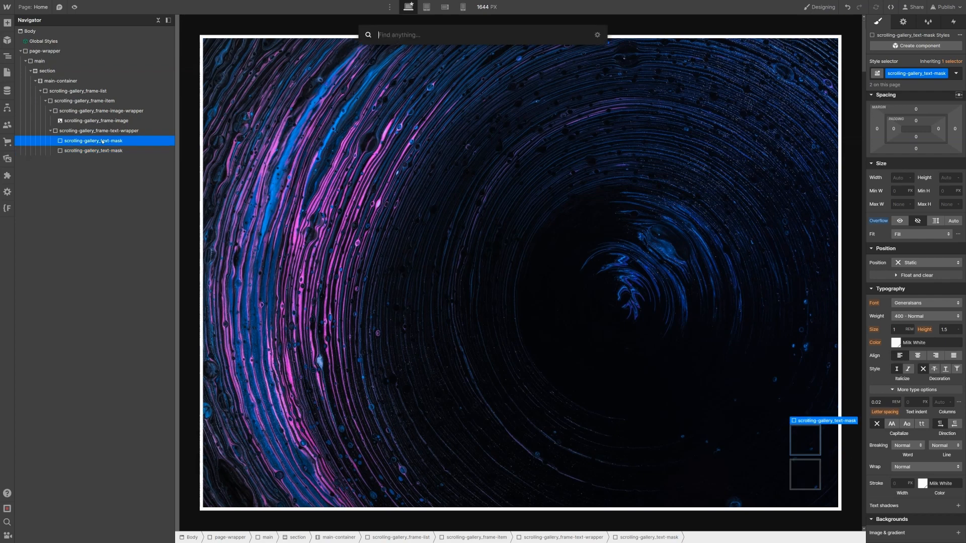
Step: Add an H2 'Time-lapse sky' classed scrolling-gallery_frame-picture-title with 4vw font size
text(head)
key(Return)
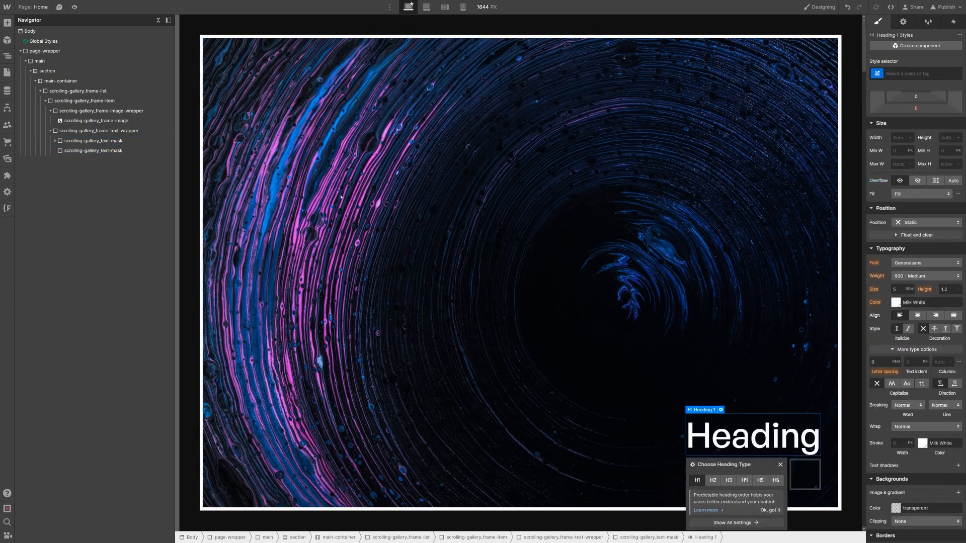
click(713, 481)
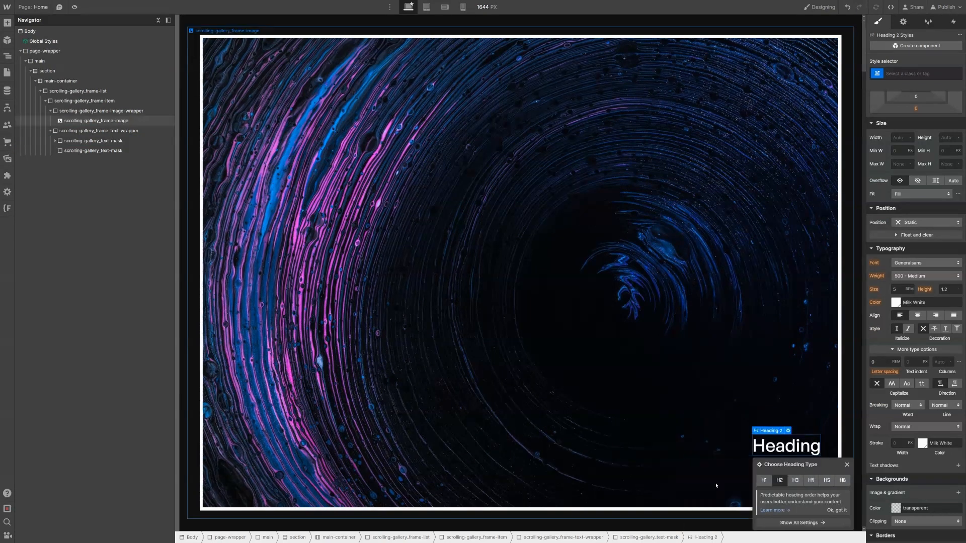
click(927, 74)
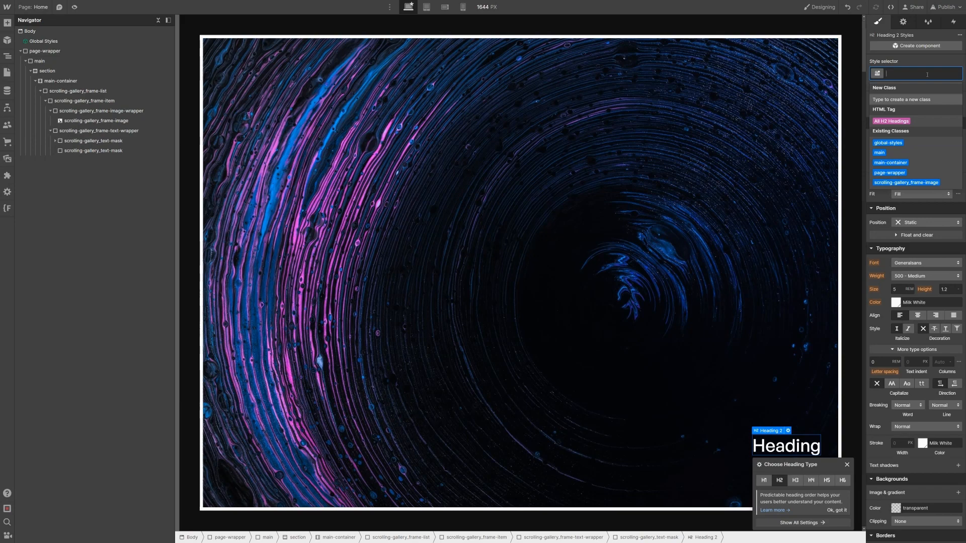
text(scro)
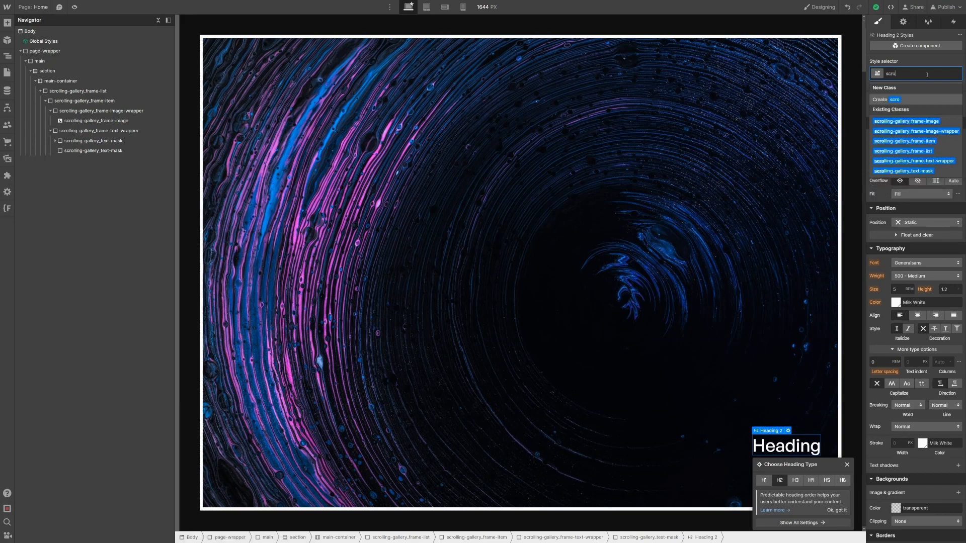
text(lling-gallery)
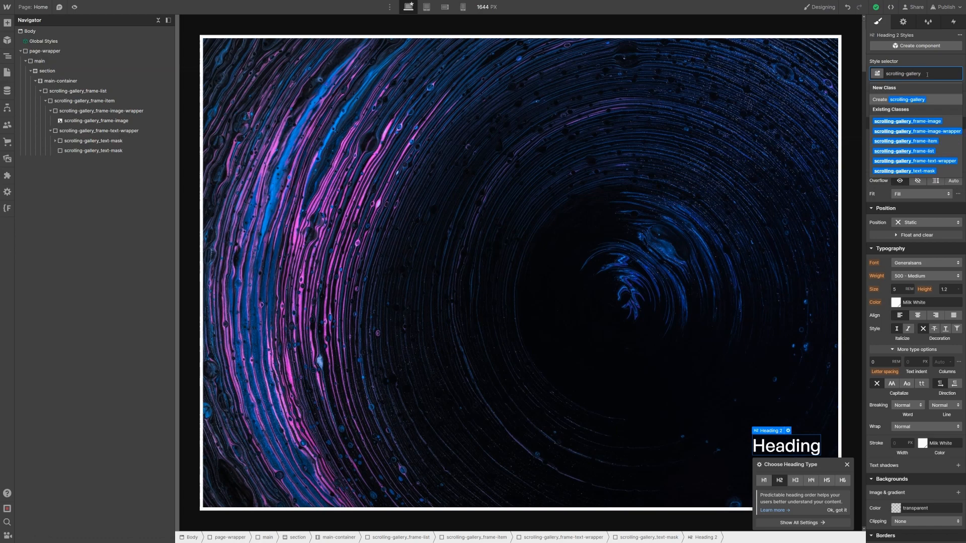
text(_fr)
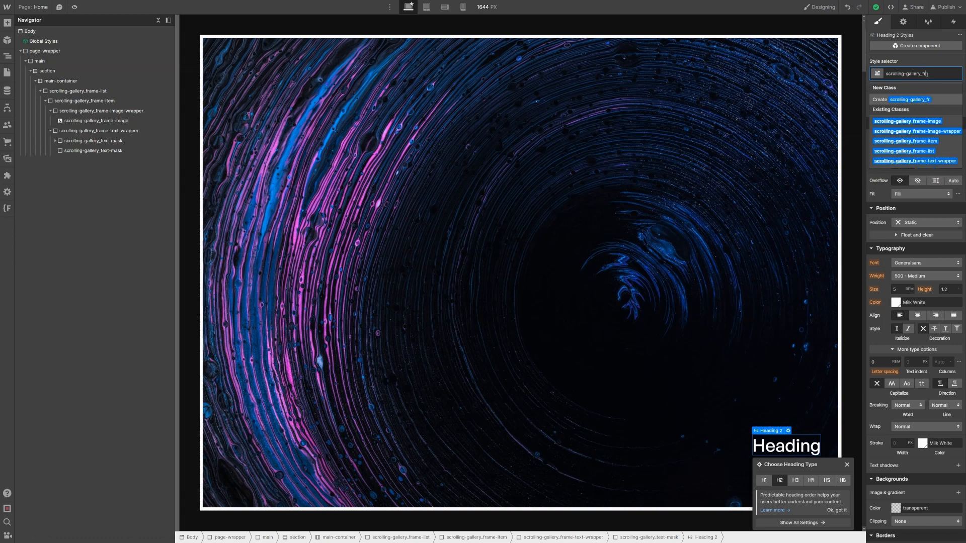
text(ame-picture-title)
key(Return)
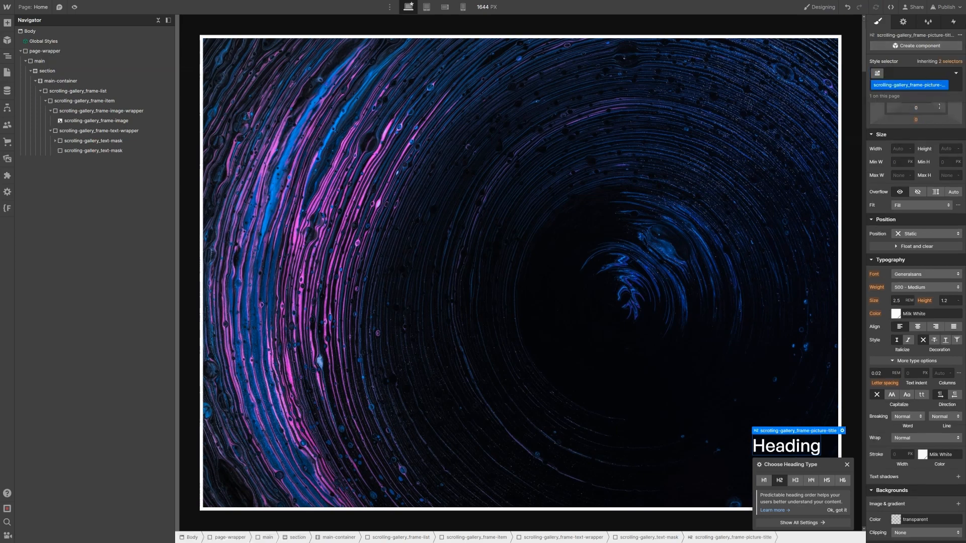
click(904, 300)
text(4vw)
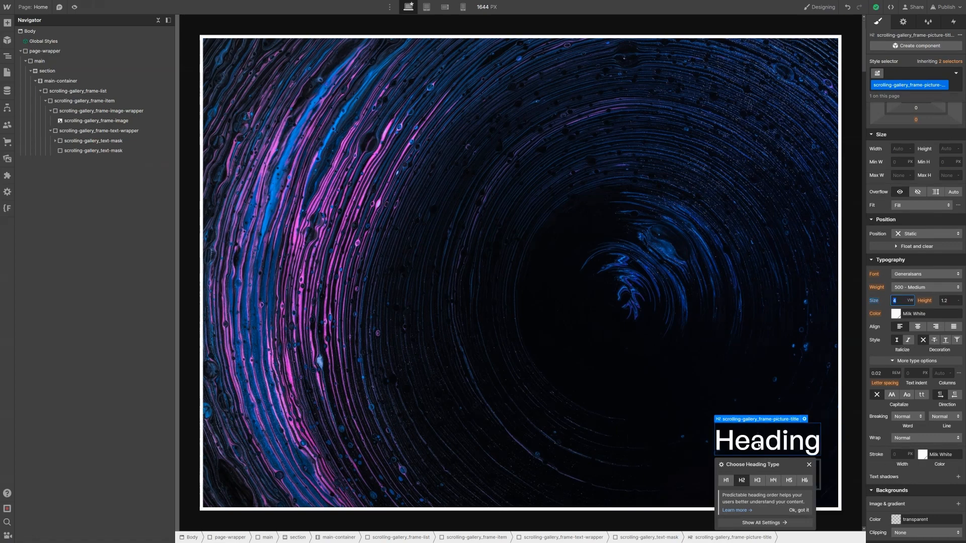
double_click(759, 442)
text(Time-lapse sky)
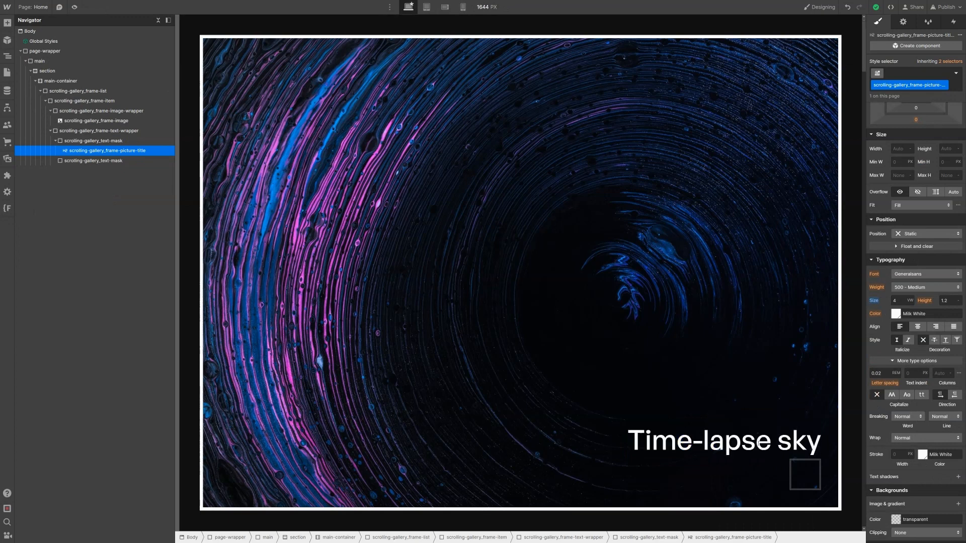
click(101, 161)
Step: Add a Text Block classed scrolling-gallery_frame-picture-author with 500 weight and 2vw font size
key(ctrl+k)
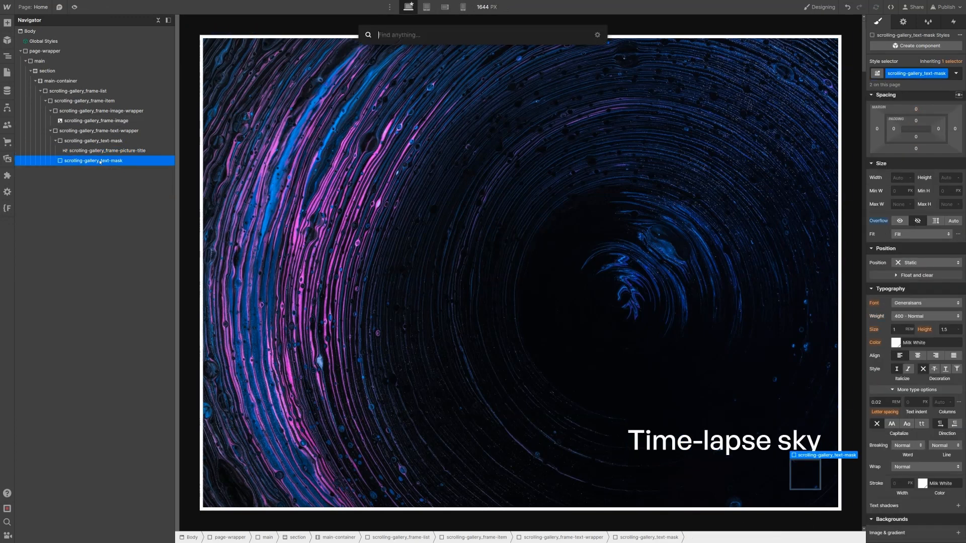
text(text)
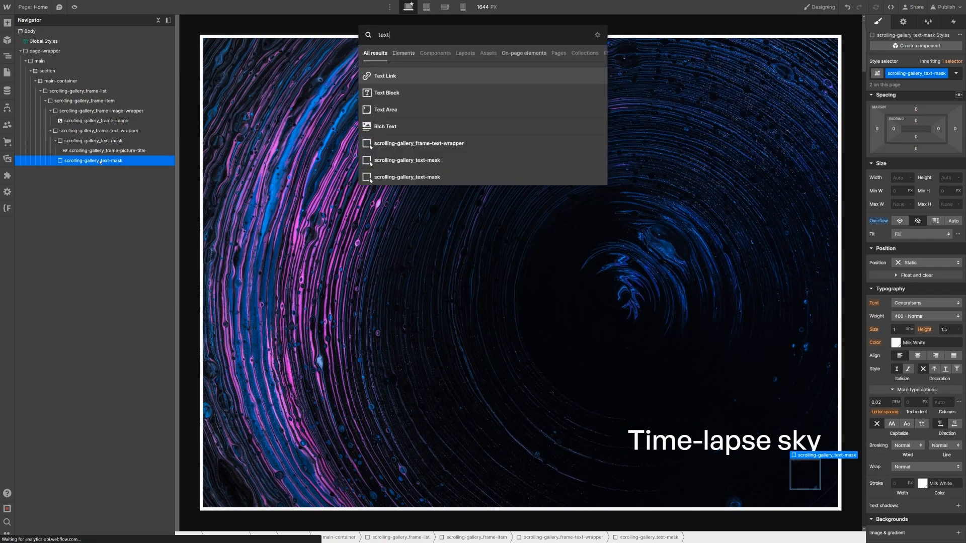
key(Down)
key(Return)
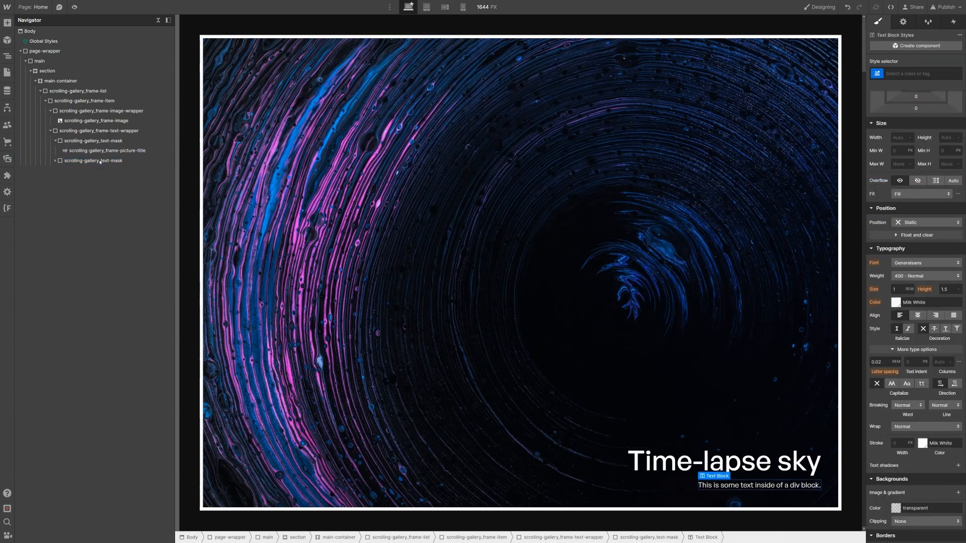
key(ctrl+Return)
text(scr)
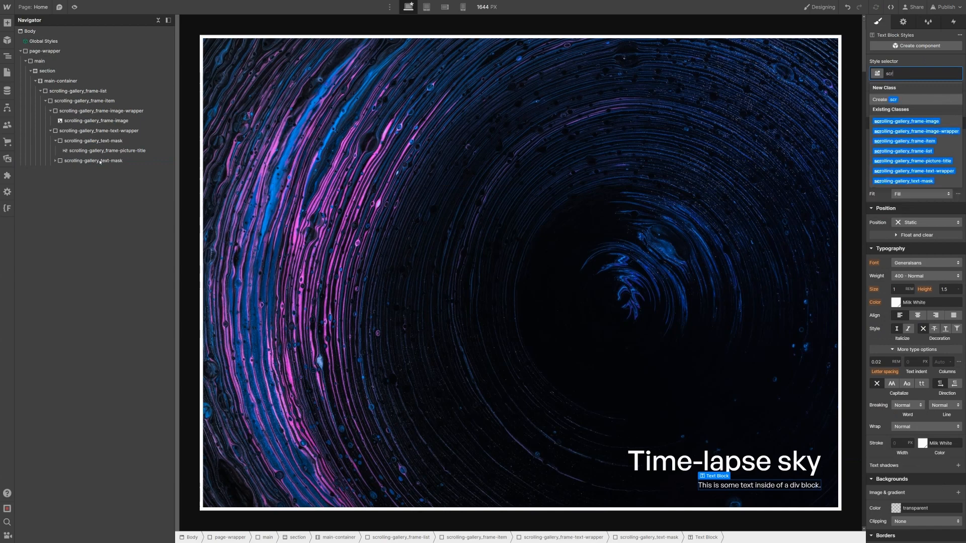
text(olling-gallery)
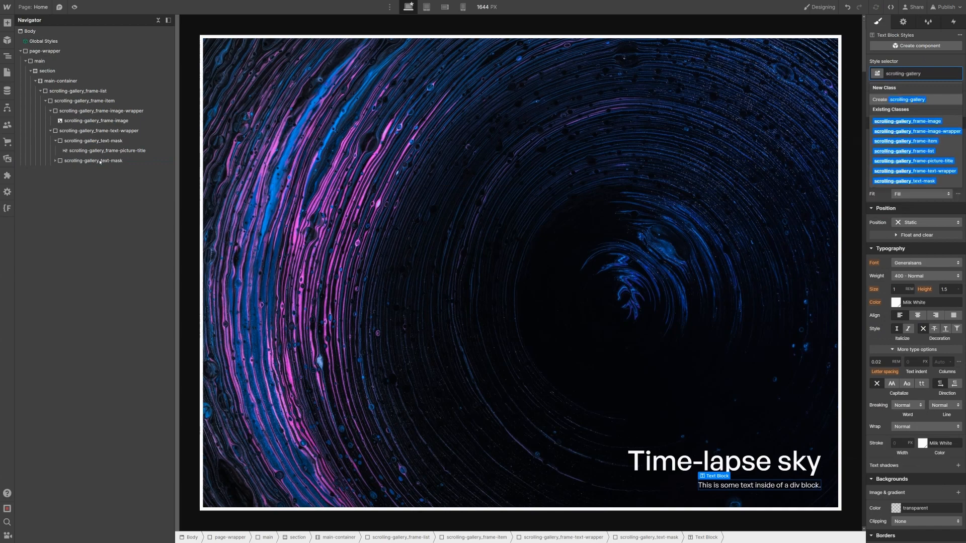
text(_frame)
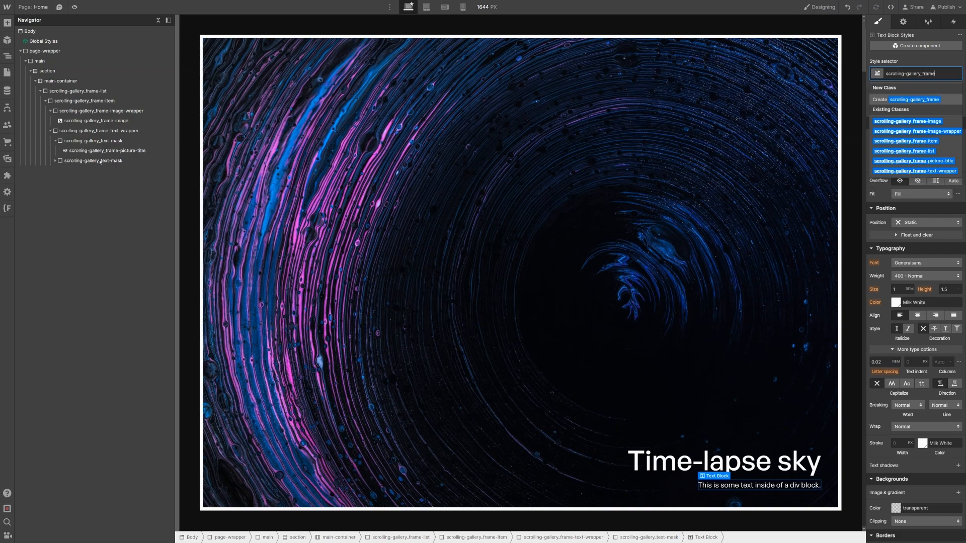
text(-picture-author)
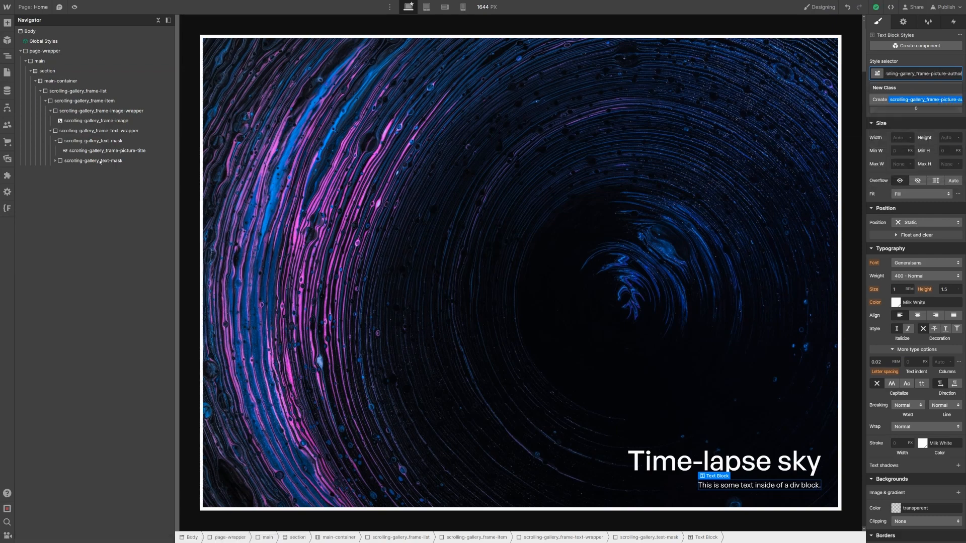
key(Return)
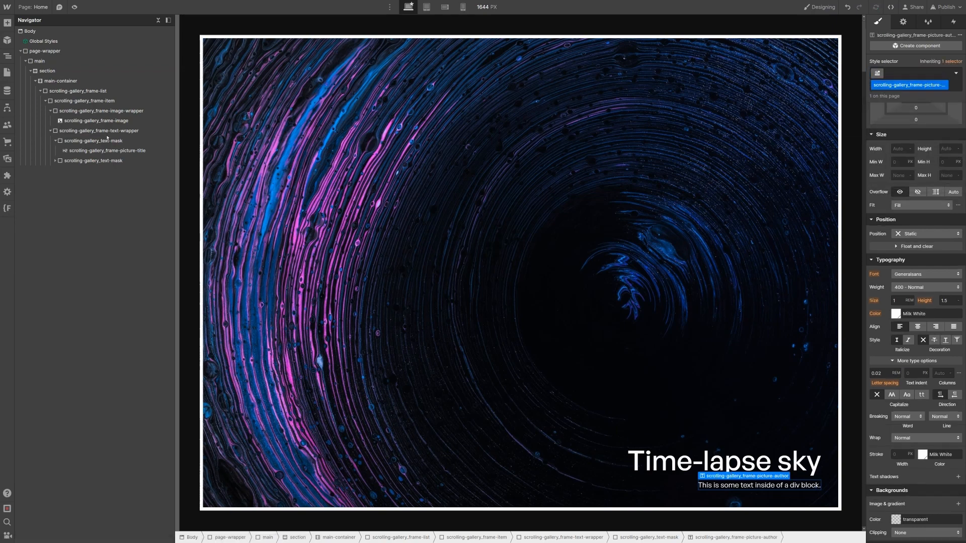
click(911, 288)
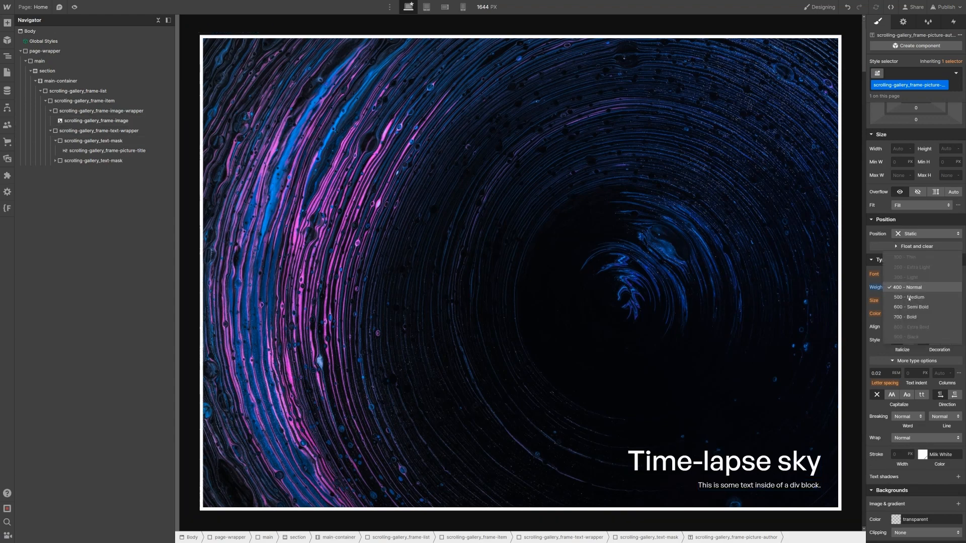
click(910, 298)
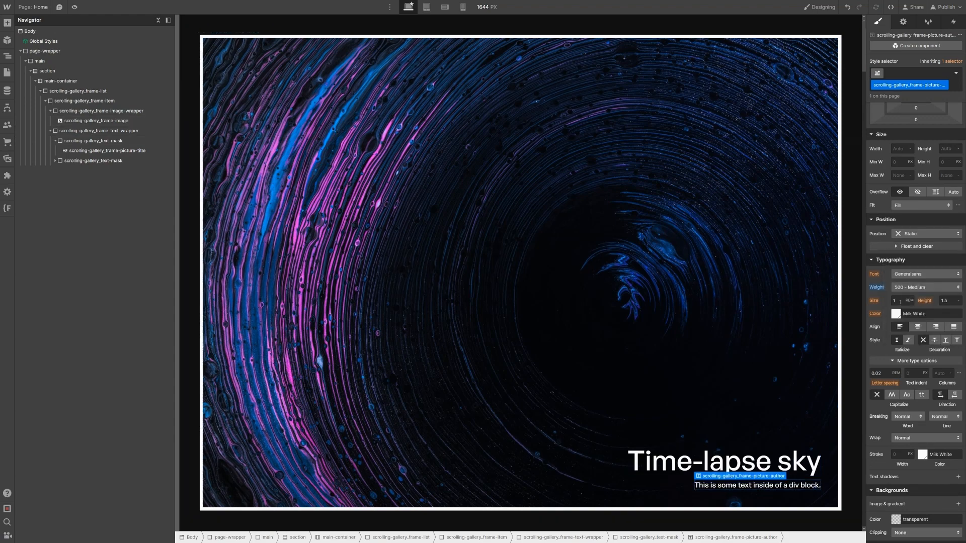
click(900, 301)
text(2c)
text(vw)
key(Return)
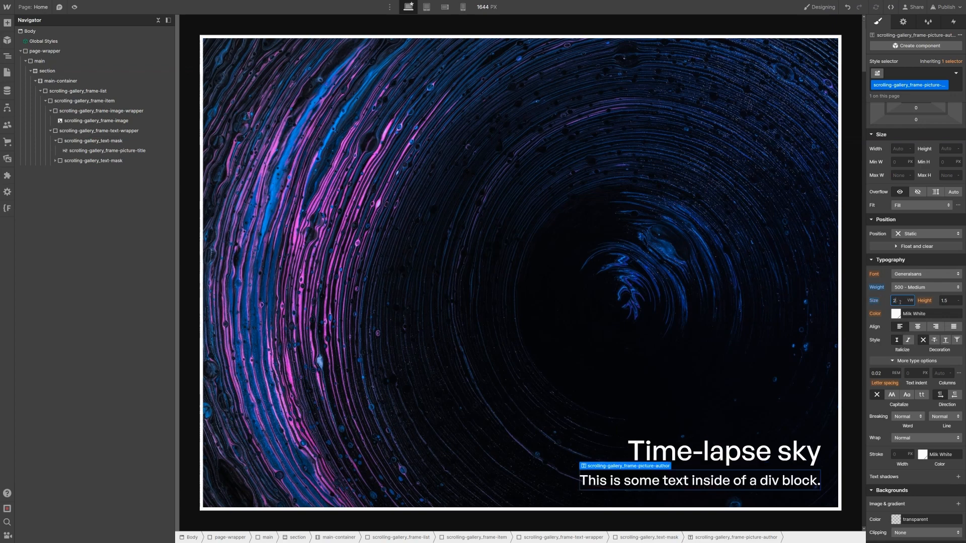
Step: Paste the photographer's linked name into the text block and verify the link's URL settings
double_click(798, 482)
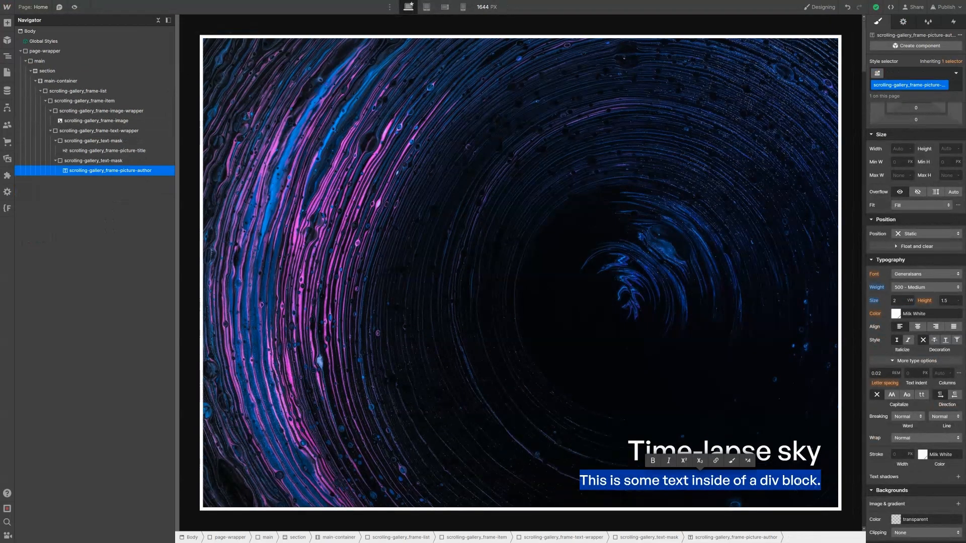
text(Pawel Czerwinski)
key(Escape)
click(820, 377)
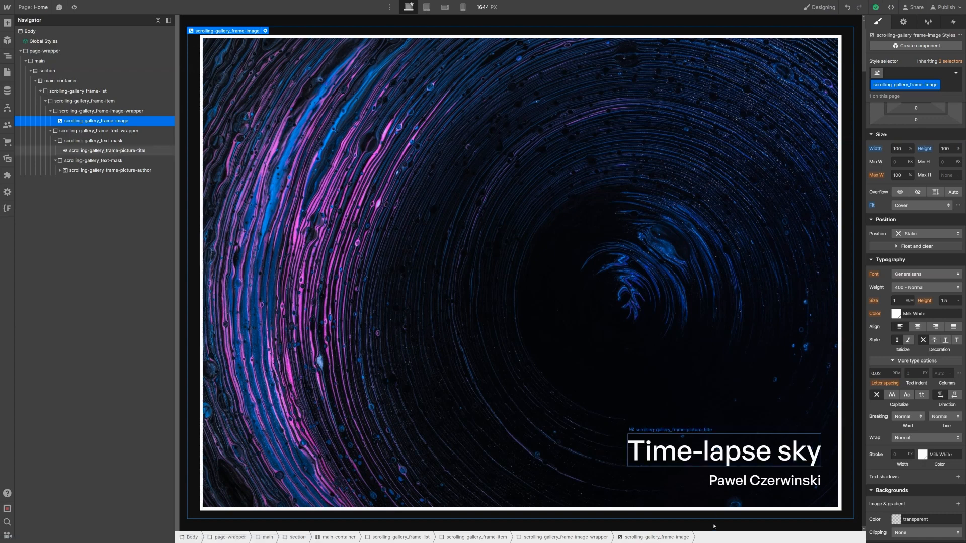
click(764, 480)
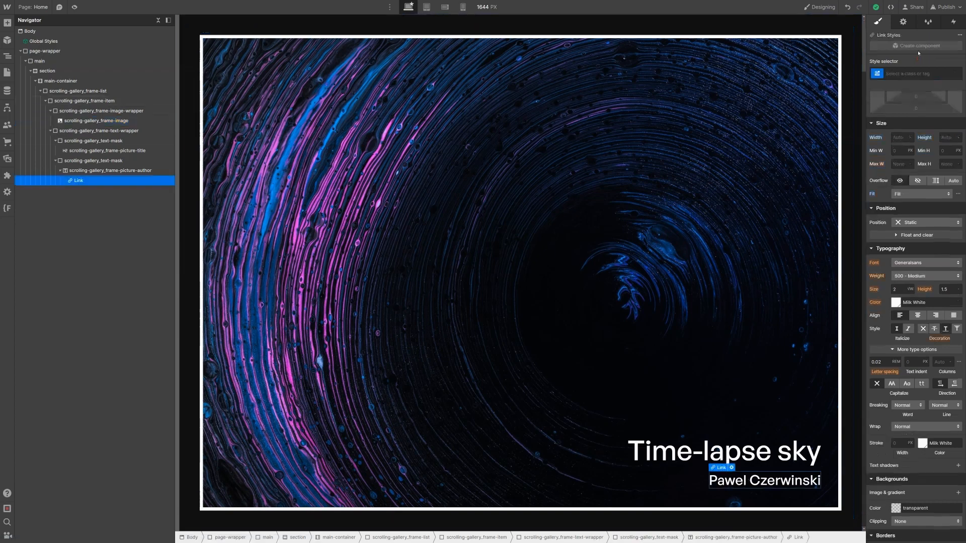
click(903, 22)
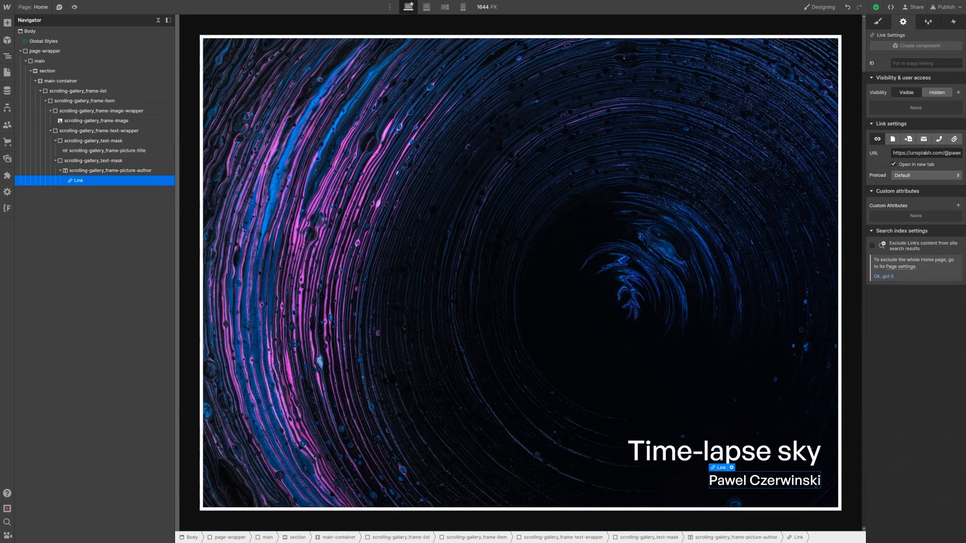
click(909, 153)
click(882, 25)
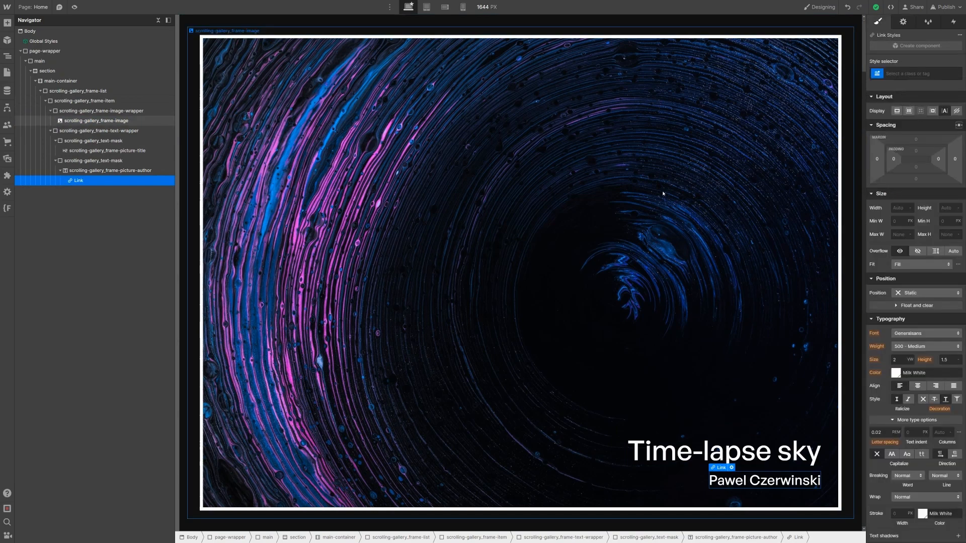
click(44, 101)
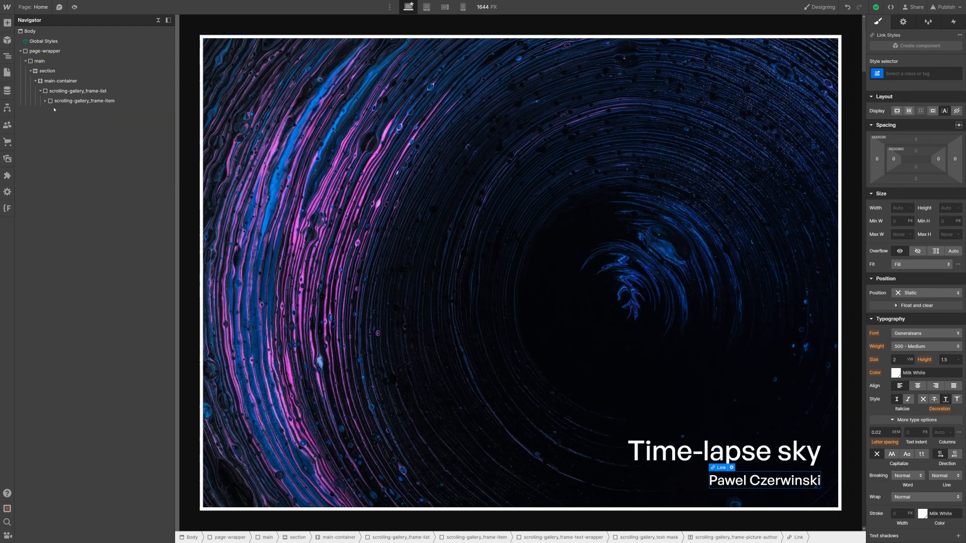
Step: Duplicate the scrolling-gallery_frame-item twice so the list holds five frame items
click(62, 101)
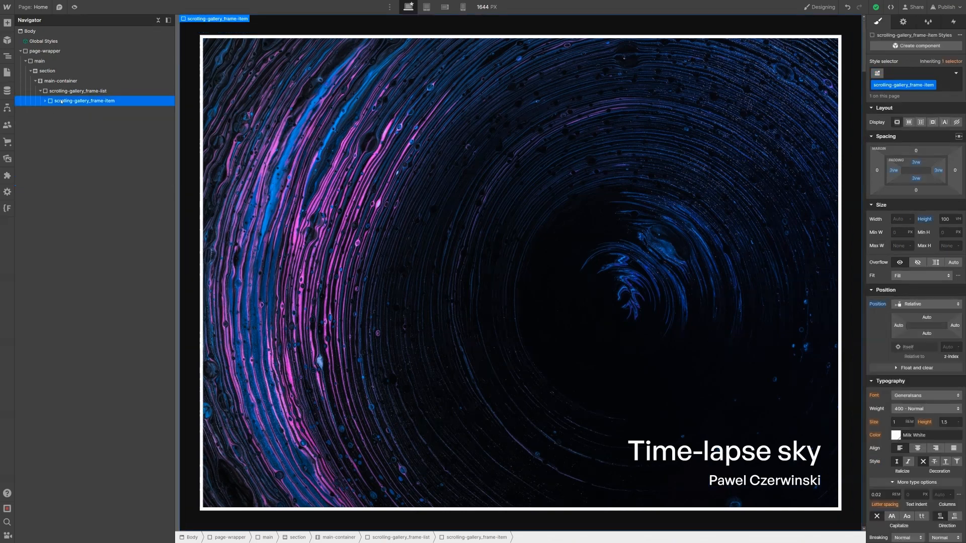
key(ctrl+d)
key(ctrl+d)
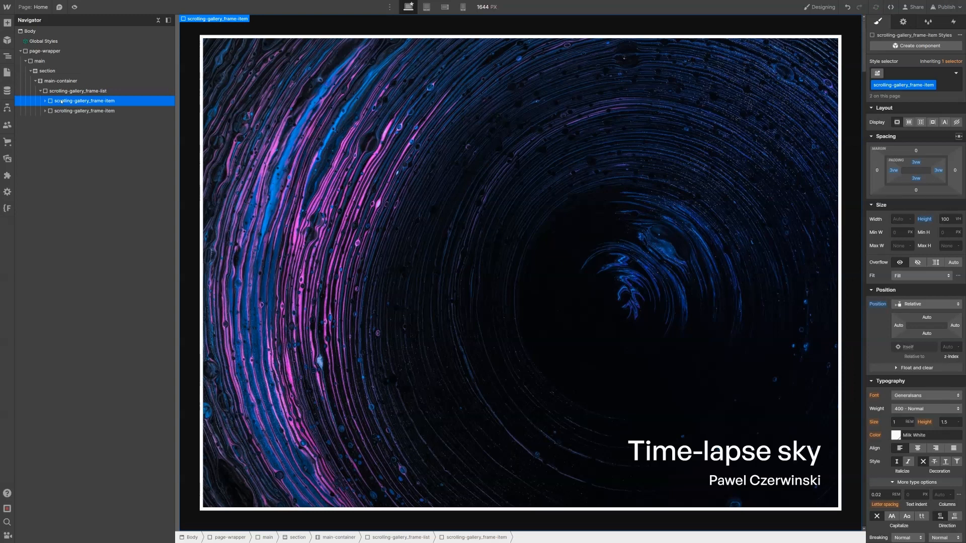
key(ctrl+d)
key(ctrl+d)
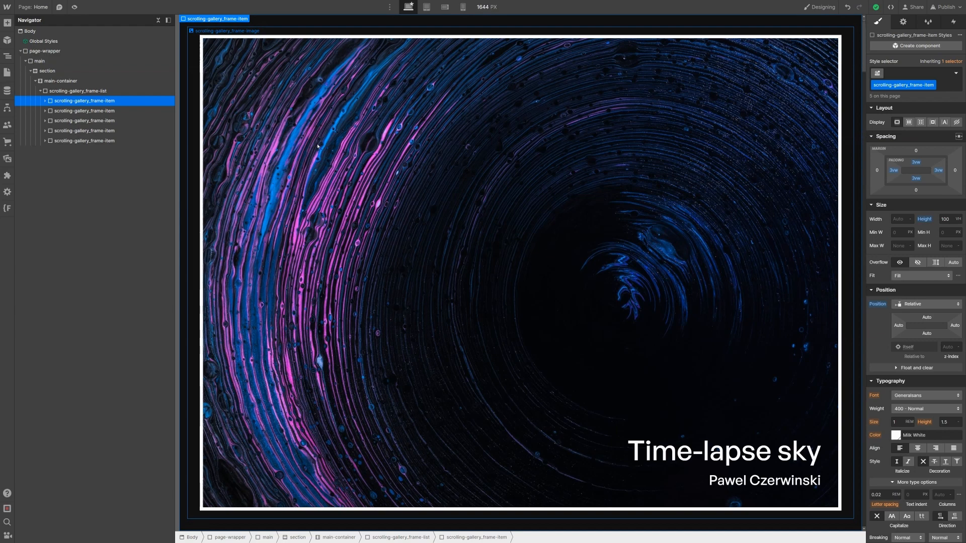
Step: Set main-container's position to Static and scroll through the stacked frames
click(96, 82)
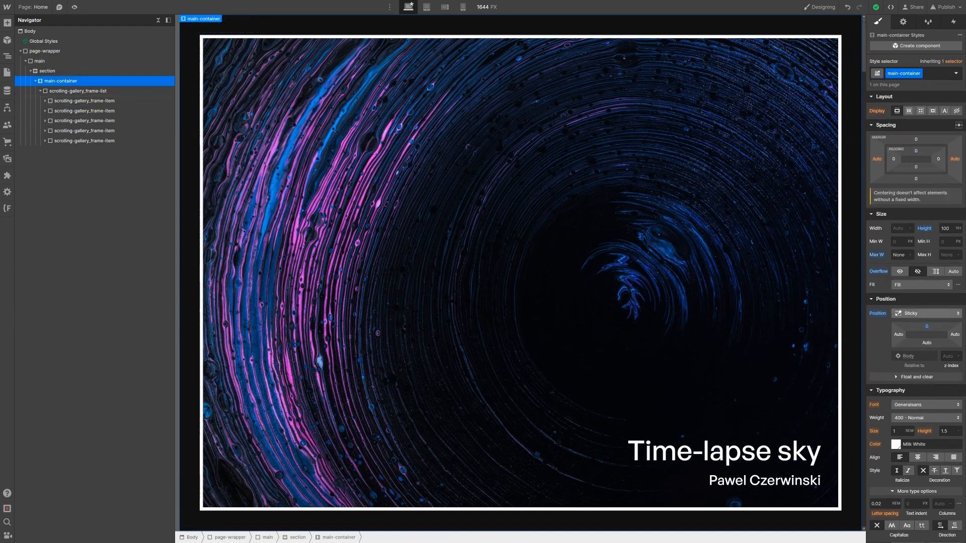
click(929, 313)
click(918, 273)
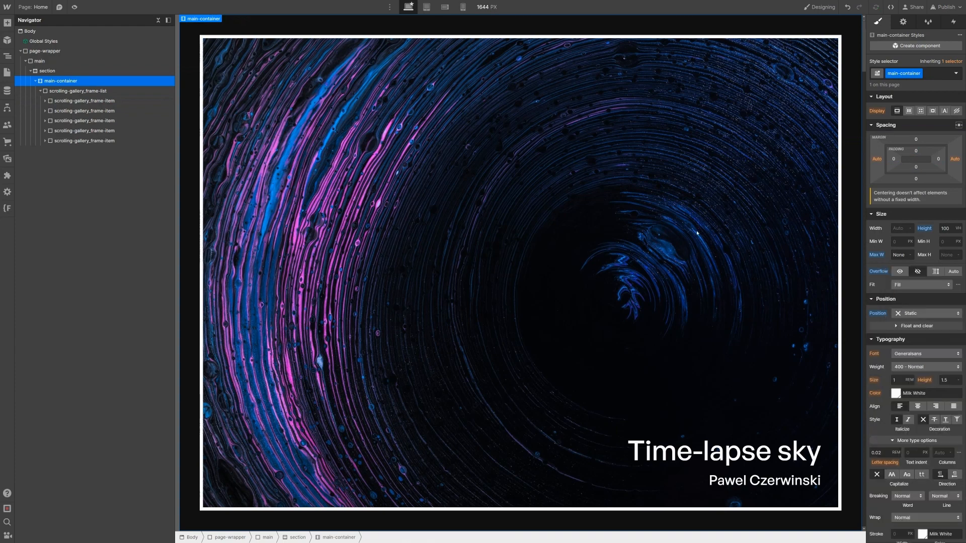
scroll(697, 233, down, 4)
scroll(697, 233, down, 5)
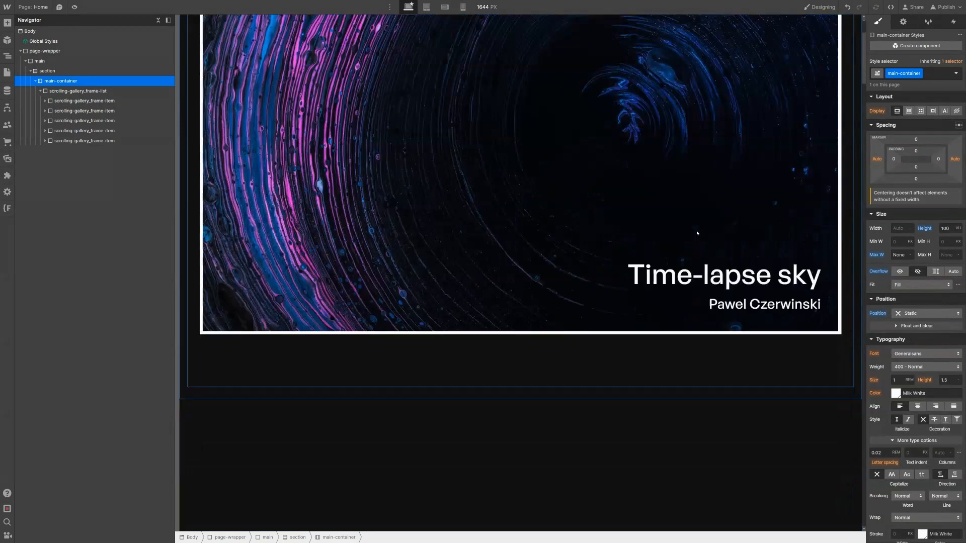
scroll(685, 336, up, 9)
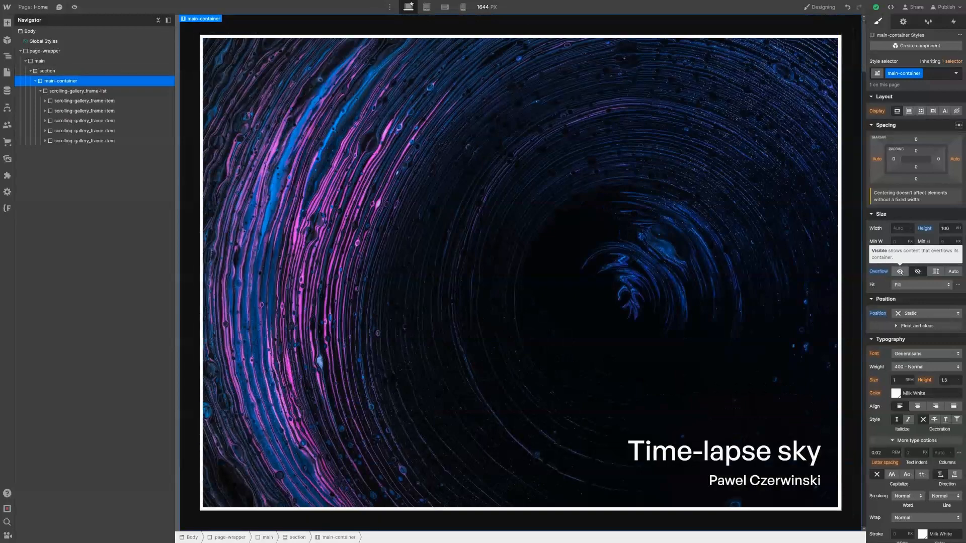
scroll(676, 254, down, 5)
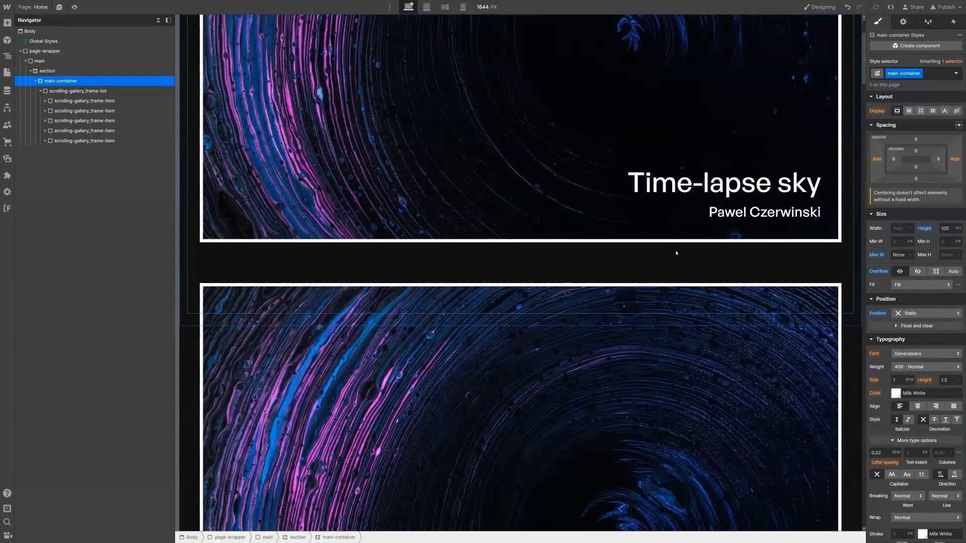
scroll(676, 253, down, 5)
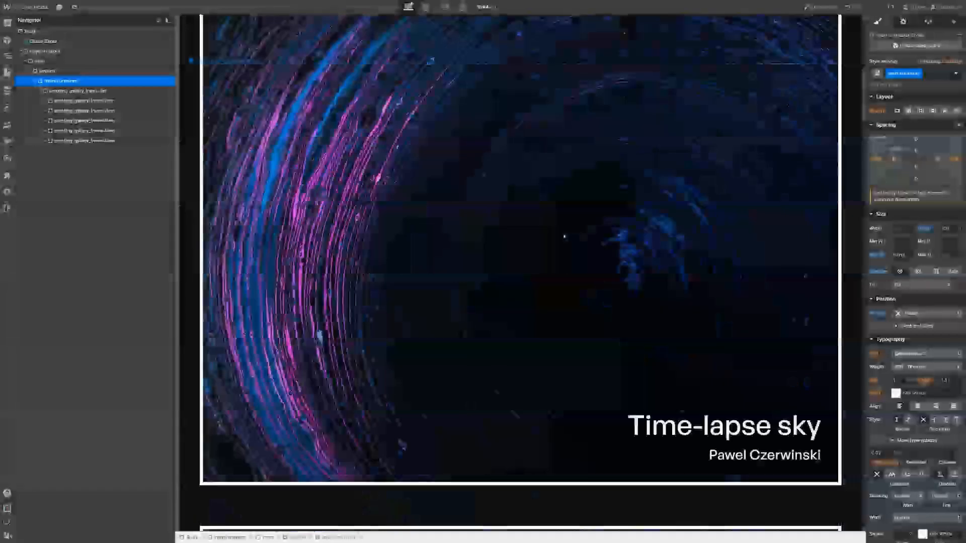
Step: Replace the second frame's image and retitle it 'Abstract painting'
click(563, 237)
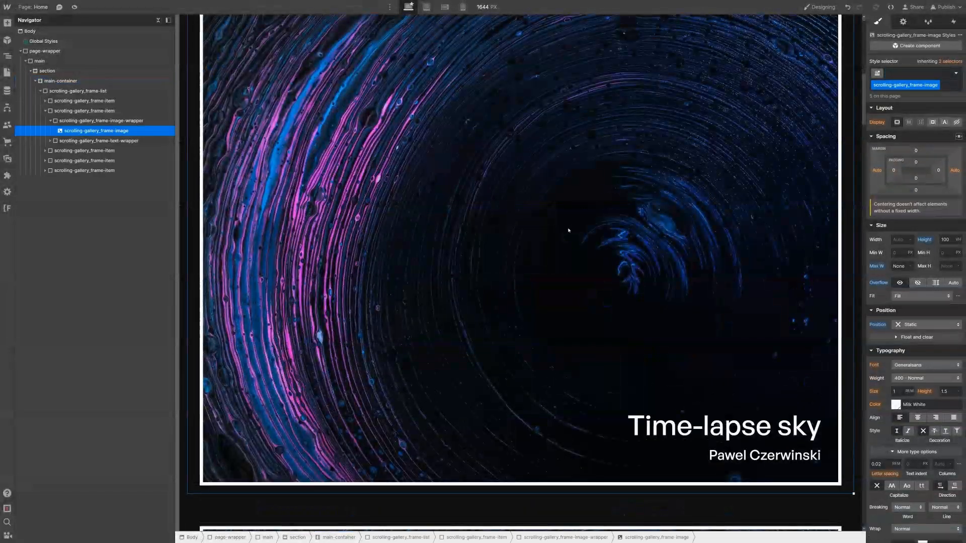
click(903, 22)
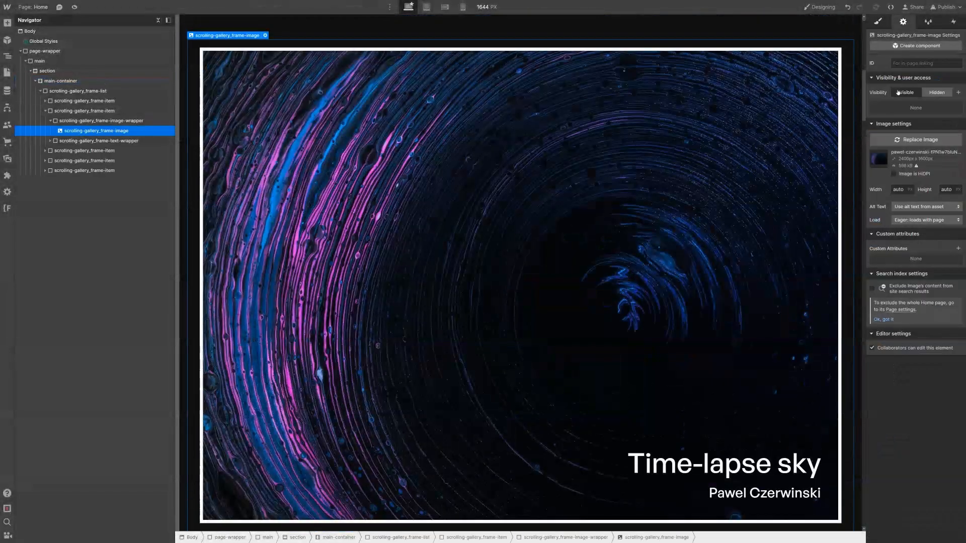
click(67, 87)
click(254, 112)
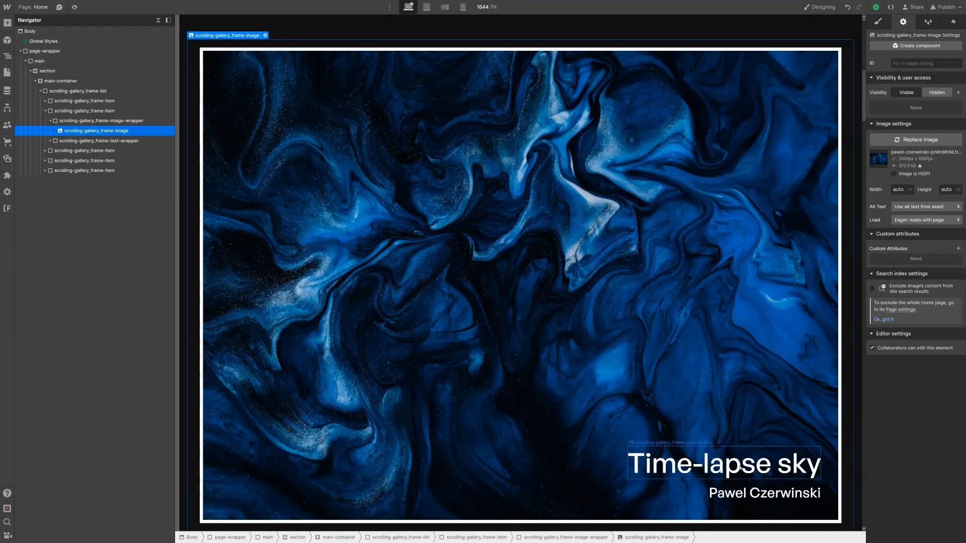
click(740, 466)
double_click(739, 467)
triple_click(739, 467)
text(Abstract painting)
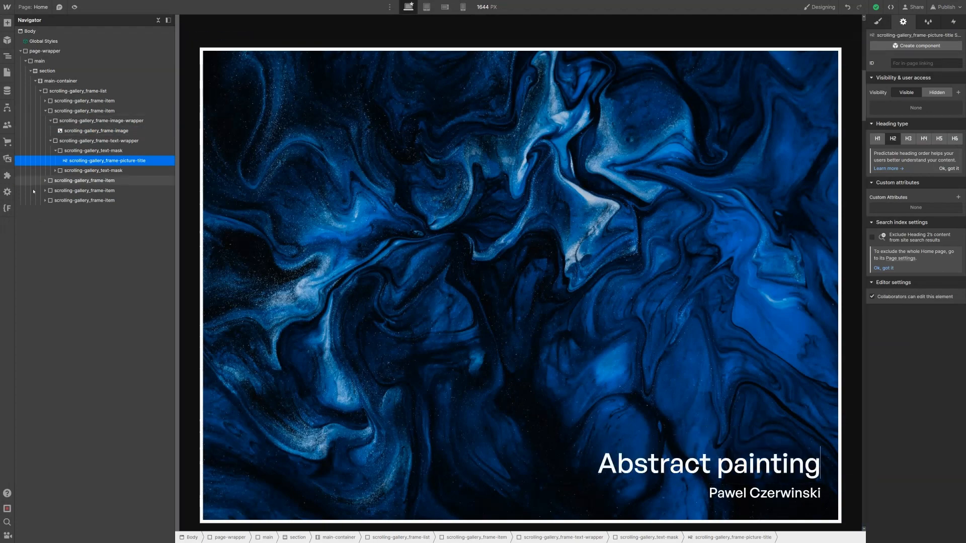
Step: Replace the third frame's image and retitle it 'Neon nebula'
scroll(394, 207, down, 8)
scroll(394, 208, down, 3)
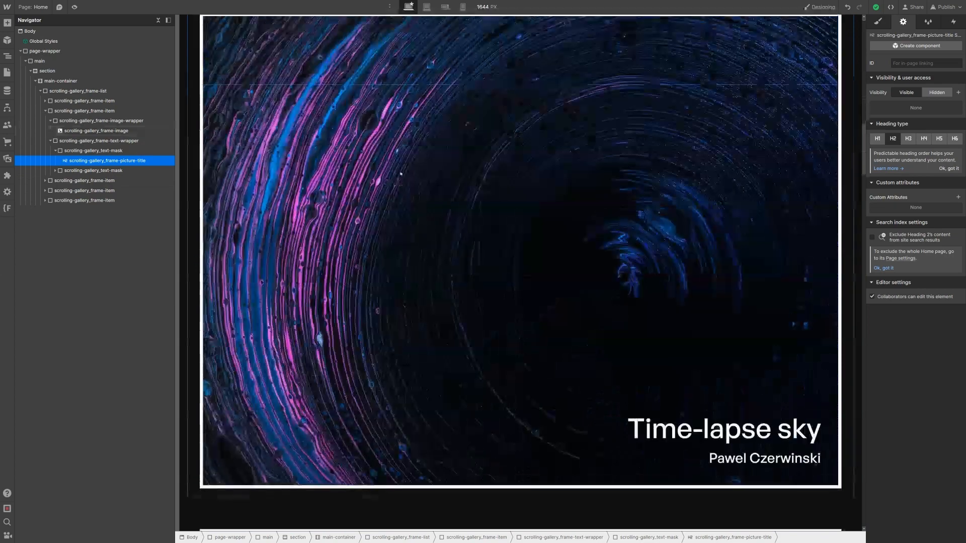
click(748, 89)
click(899, 142)
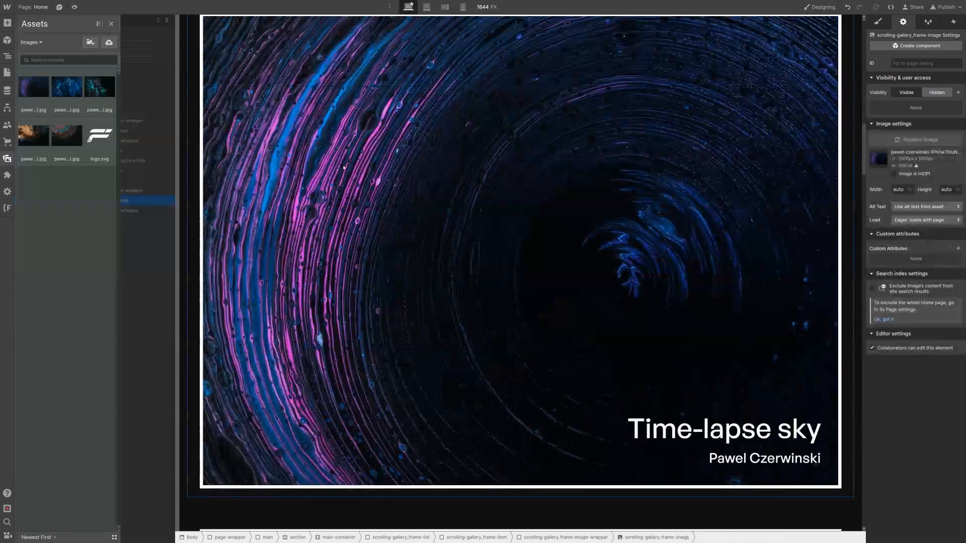
click(506, 207)
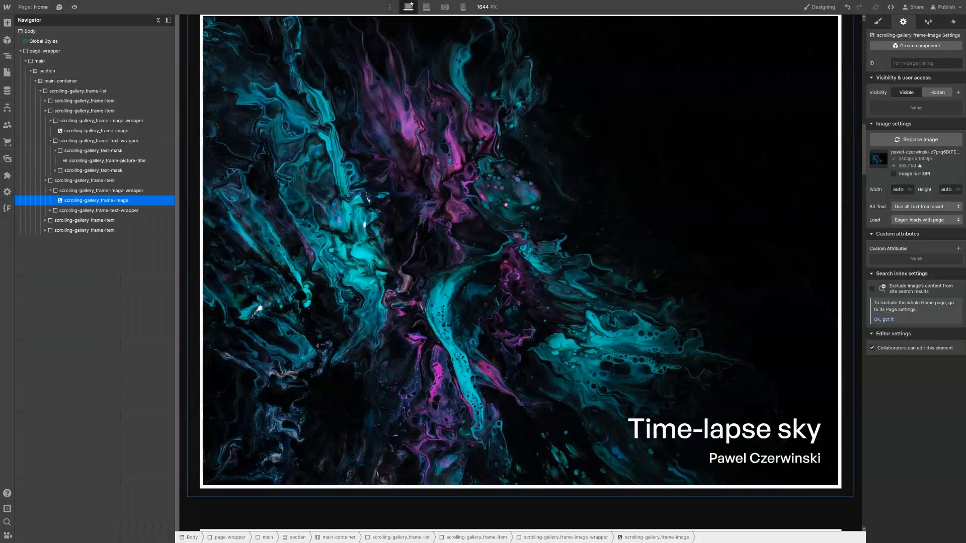
double_click(733, 422)
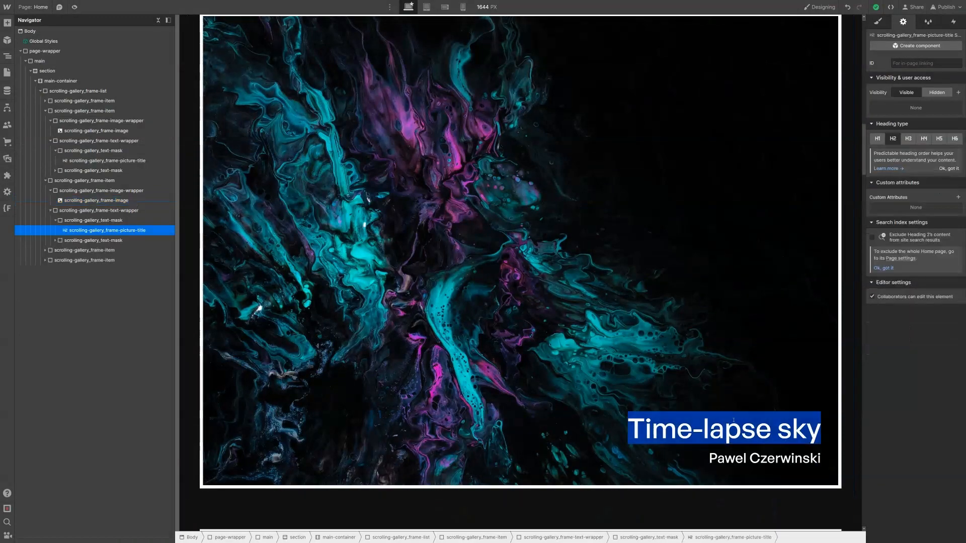
text(Neon nebula)
Step: Replace the fourth frame's image and retitle it 'Abstract painting'
scroll(415, 273, down, 5)
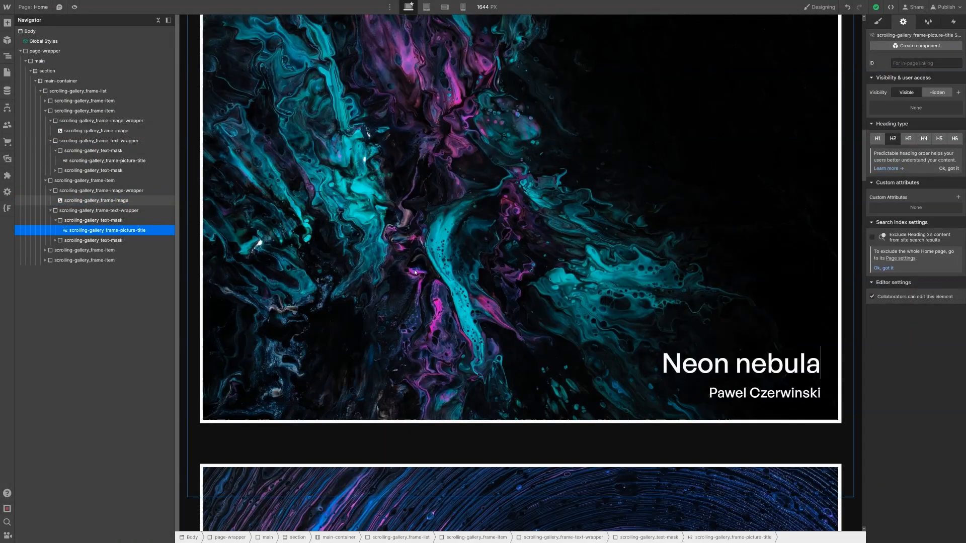
scroll(415, 272, down, 2)
click(415, 272)
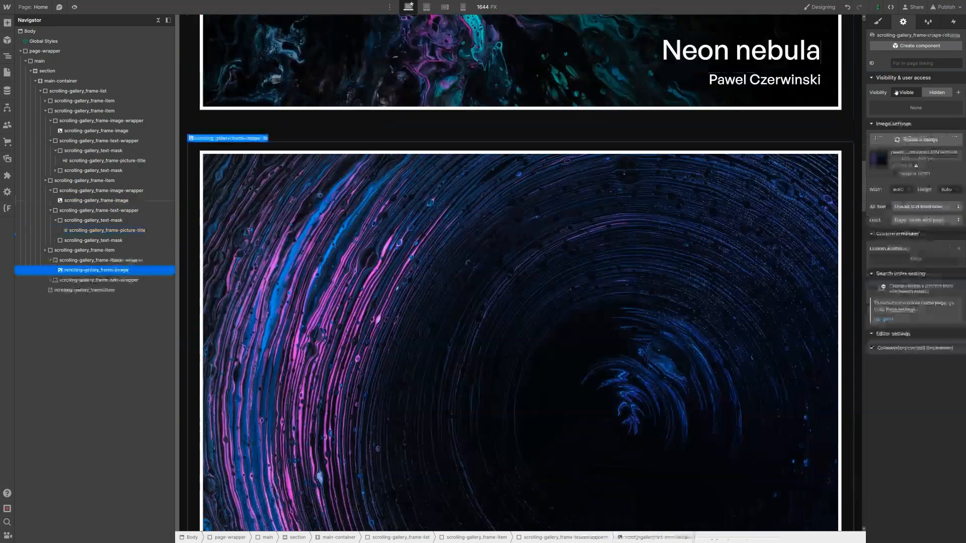
click(915, 140)
click(100, 136)
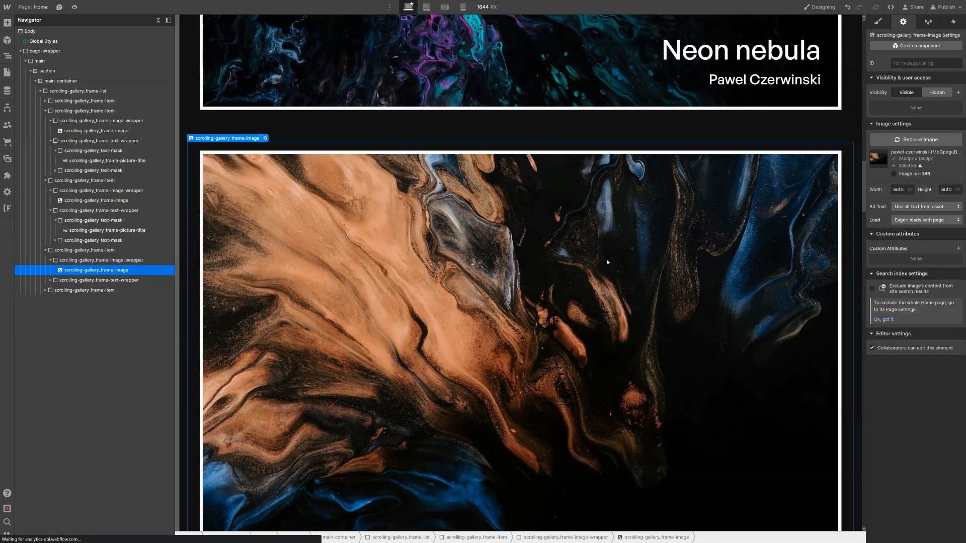
scroll(608, 263, down, 4)
click(684, 396)
double_click(725, 398)
text(Abstract painting)
Step: Replace the fifth frame's image with a painting and retitle it 'Water art'
scroll(604, 300, down, 8)
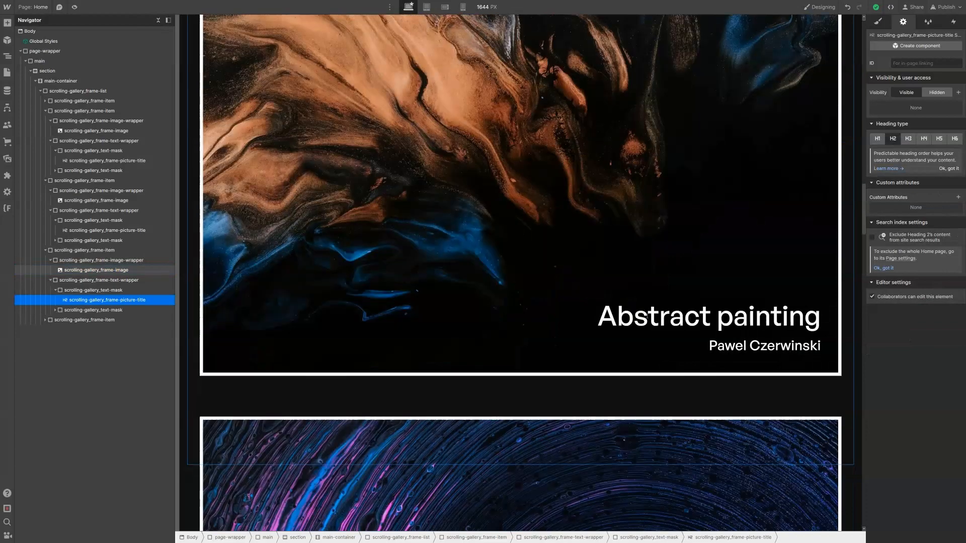
click(604, 300)
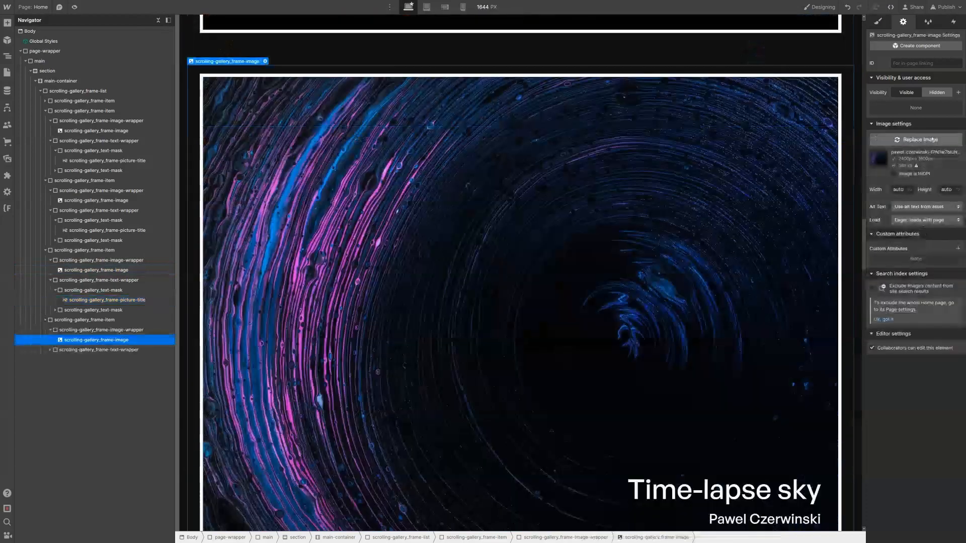
click(915, 140)
click(99, 140)
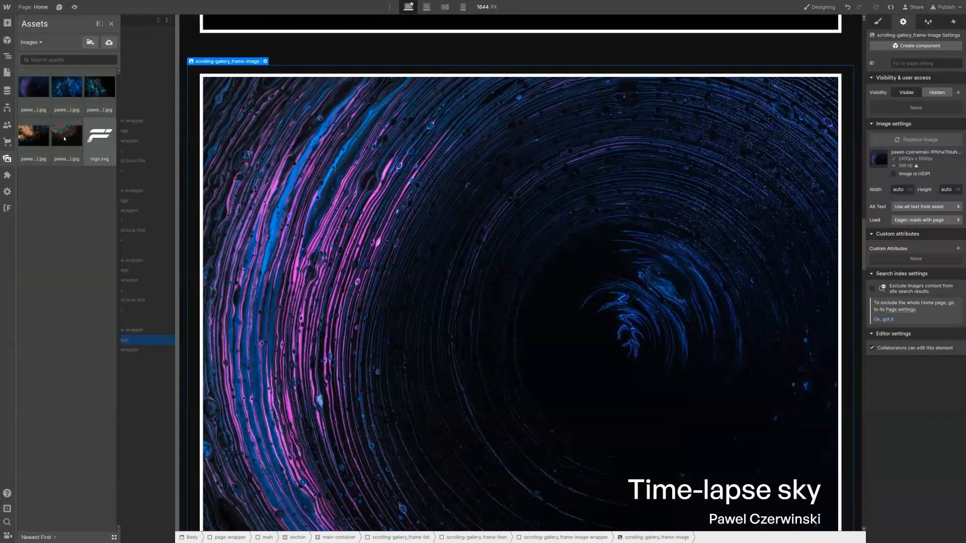
click(68, 139)
click(760, 485)
click(761, 484)
key(ctrl+a)
text(Water art)
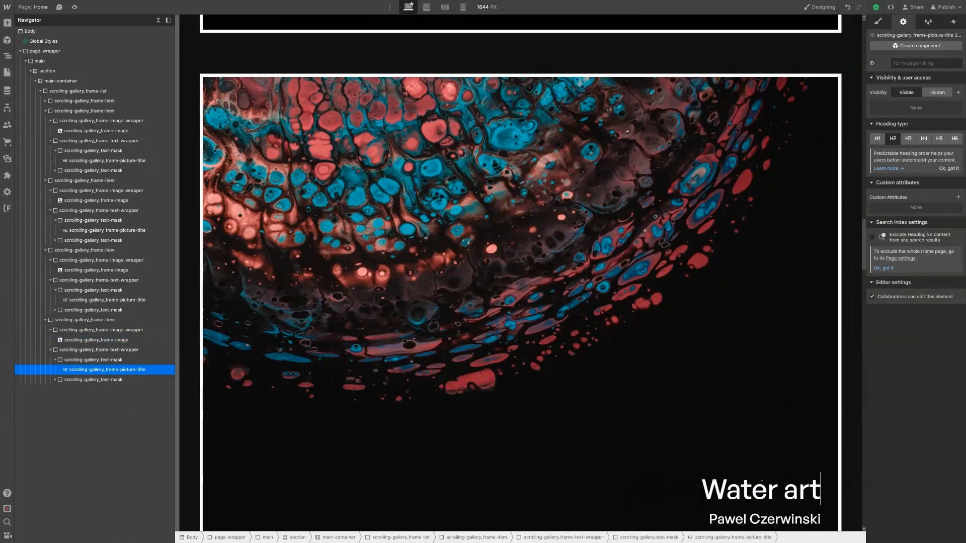
click(74, 81)
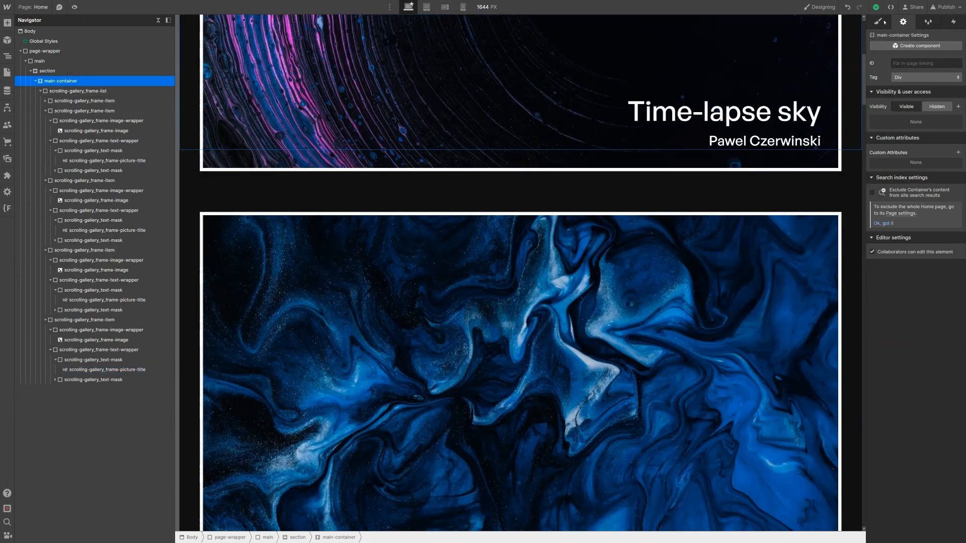
Step: Set main-container's overflow to Visible and its position to Sticky
key(s)
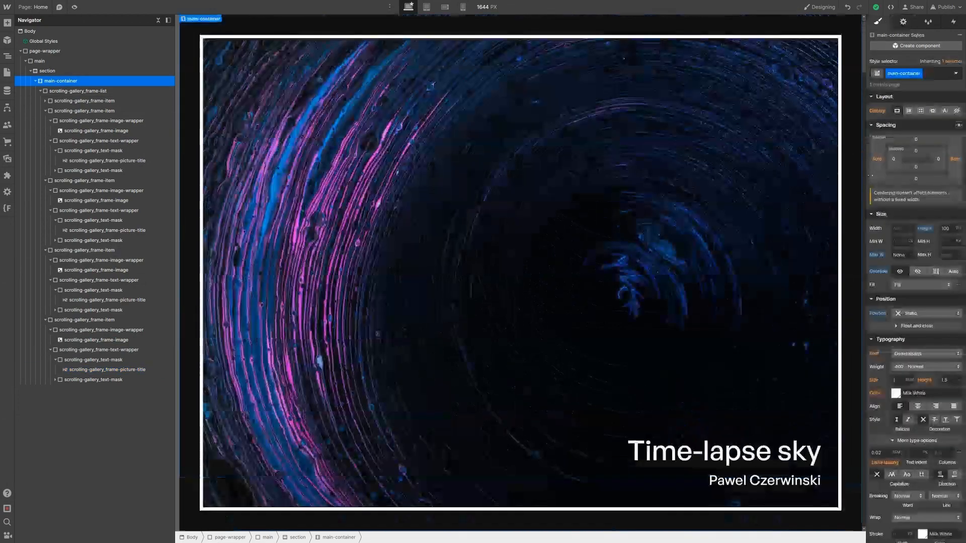
click(918, 272)
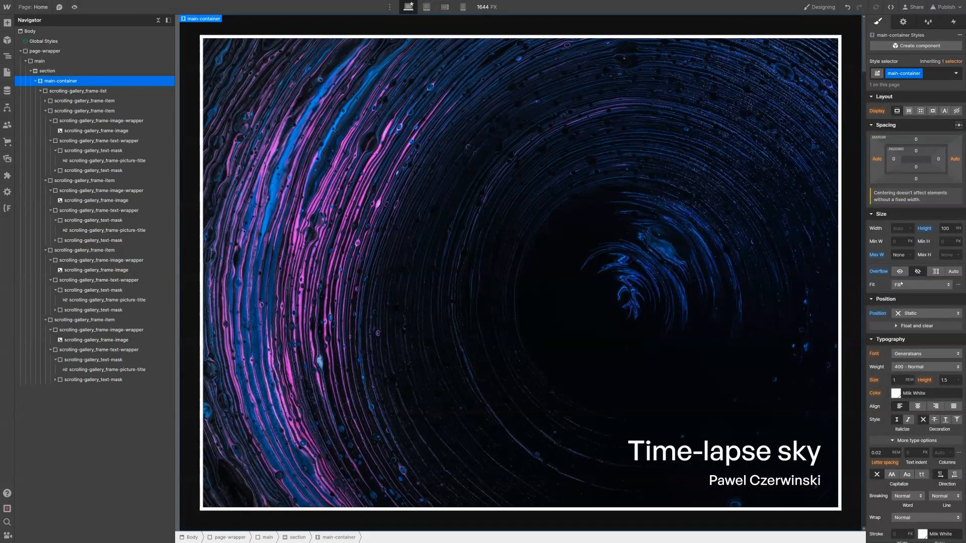
click(925, 313)
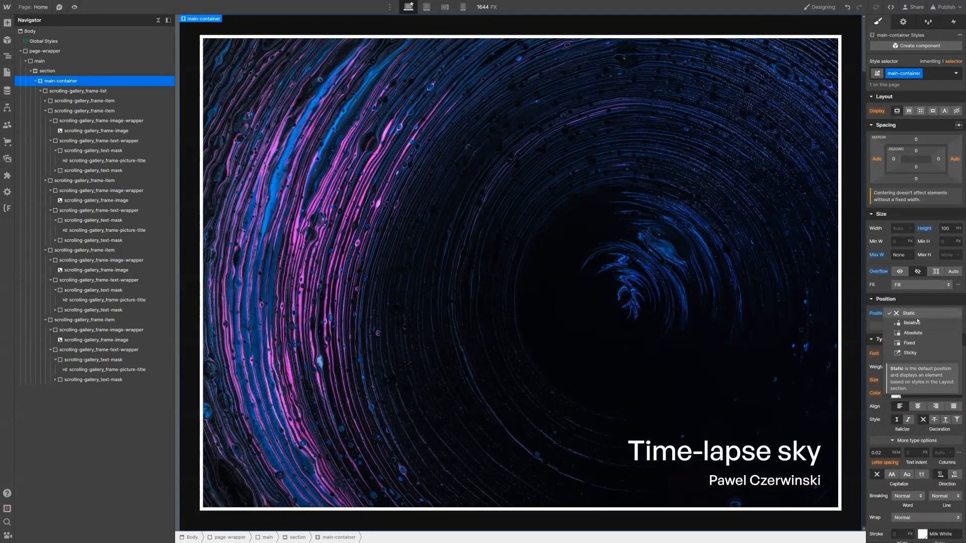
click(910, 352)
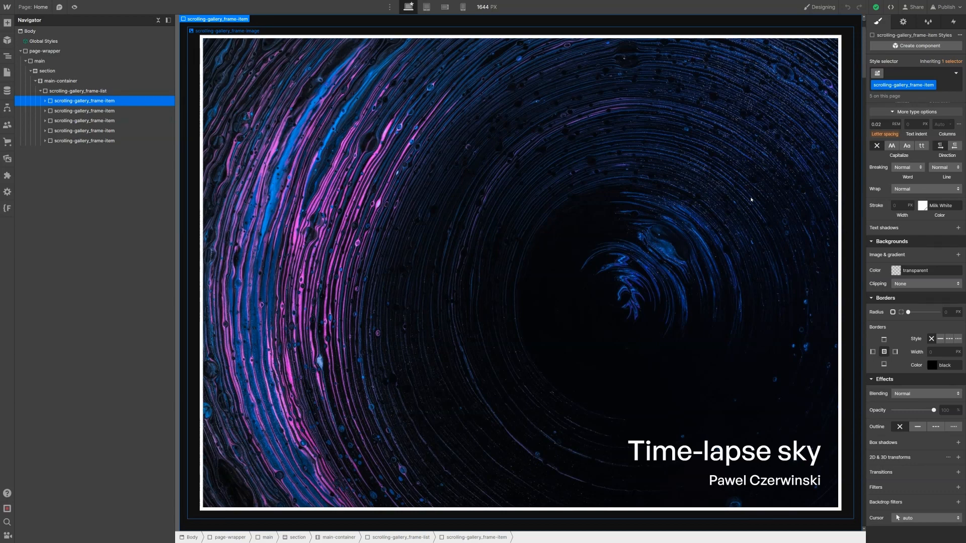
Step: Select the first scrolling-gallery_frame-item and scroll its styles down to the Effects section
click(48, 71)
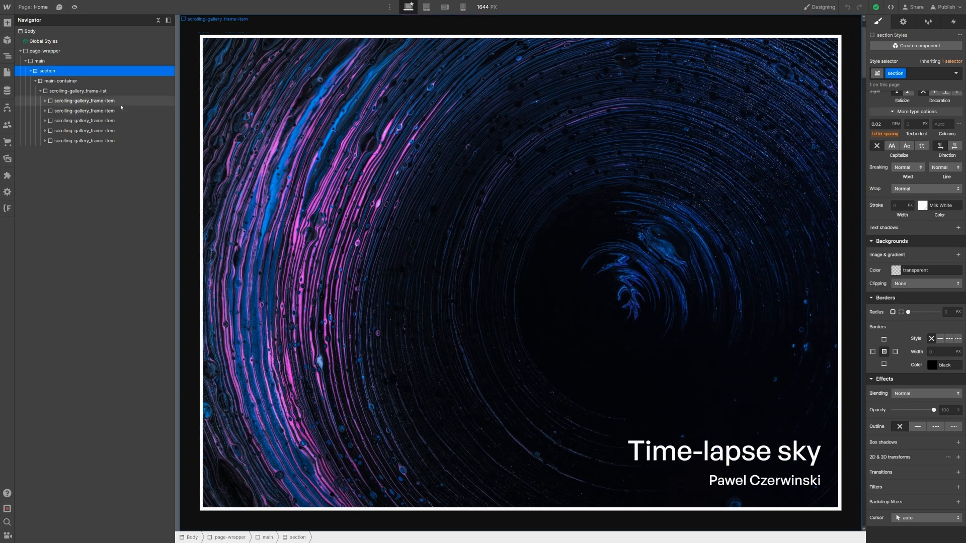
click(120, 102)
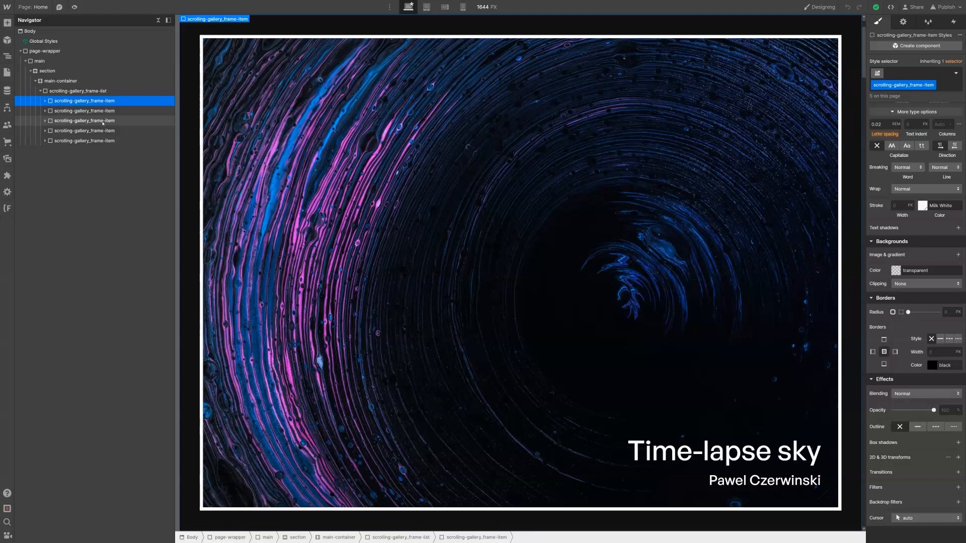
click(49, 82)
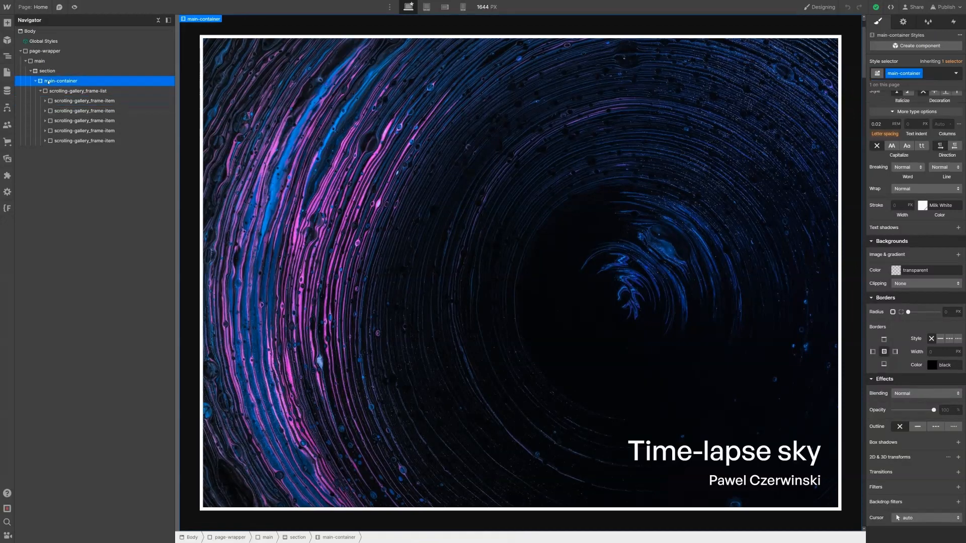
scroll(895, 211, up, 4)
scroll(895, 211, up, 4)
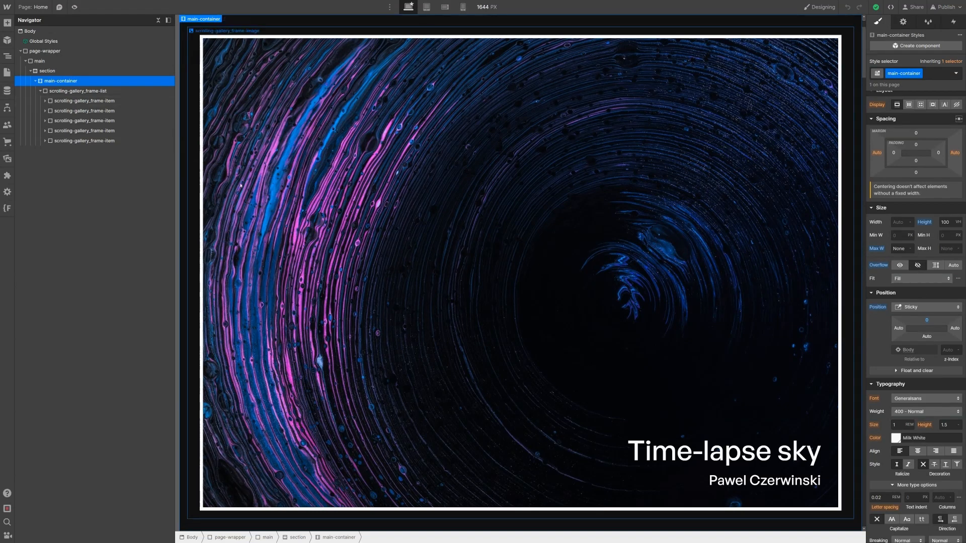
click(118, 103)
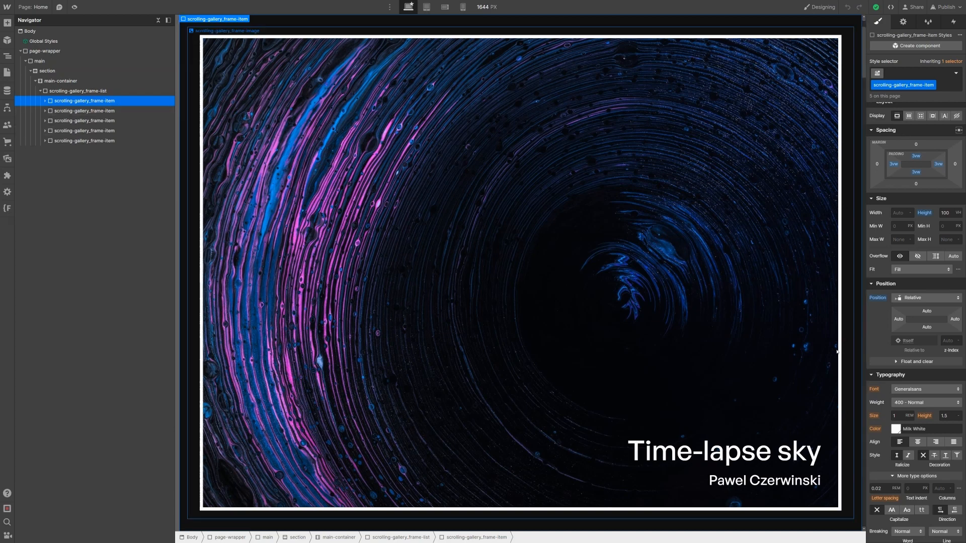
scroll(887, 363, down, 3)
scroll(887, 364, down, 5)
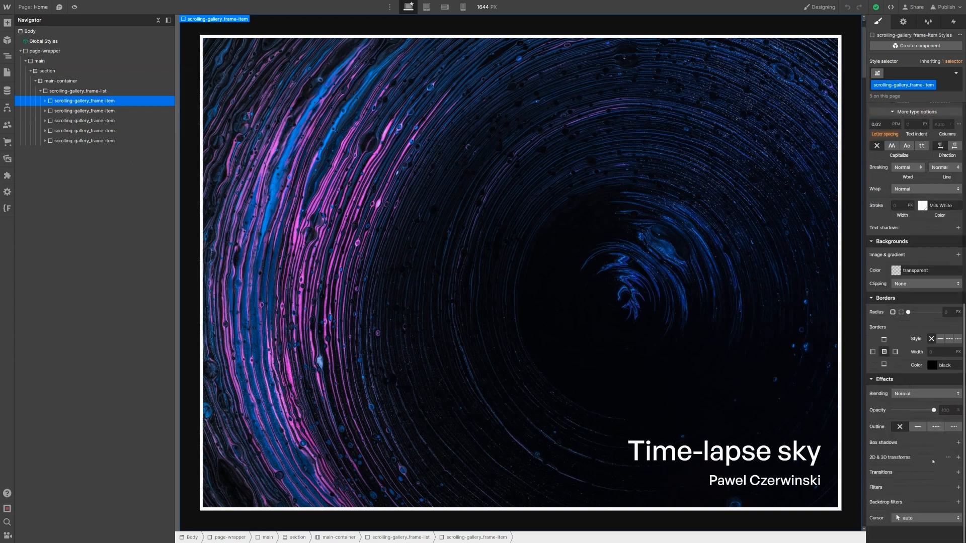
Step: Add a Rotate transform of -3deg on the Z axis to the frame-item class
click(959, 458)
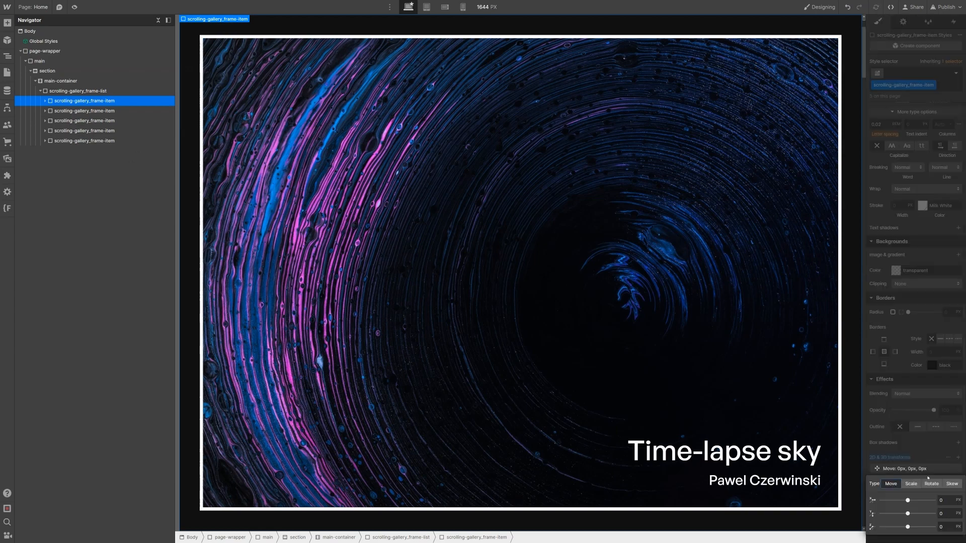
click(931, 484)
click(943, 527)
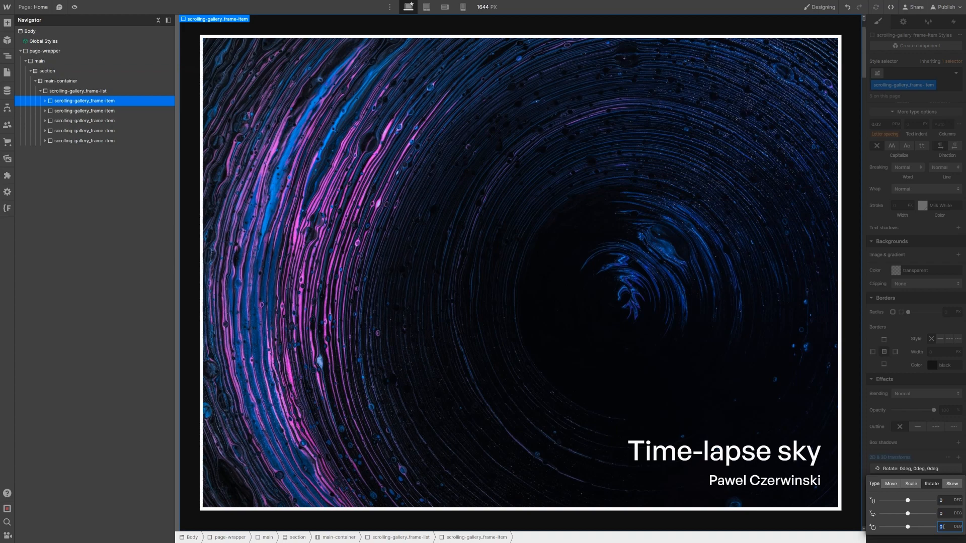
text(-3)
click(895, 244)
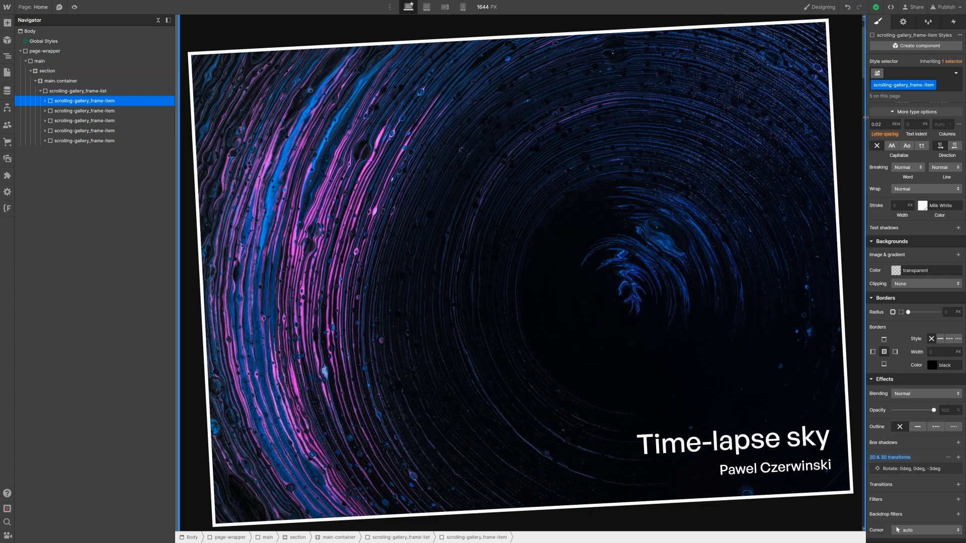
Step: Add combo class cc-1 to the first frame item and reset its Z rotation to 0deg
key(ctrl+Return)
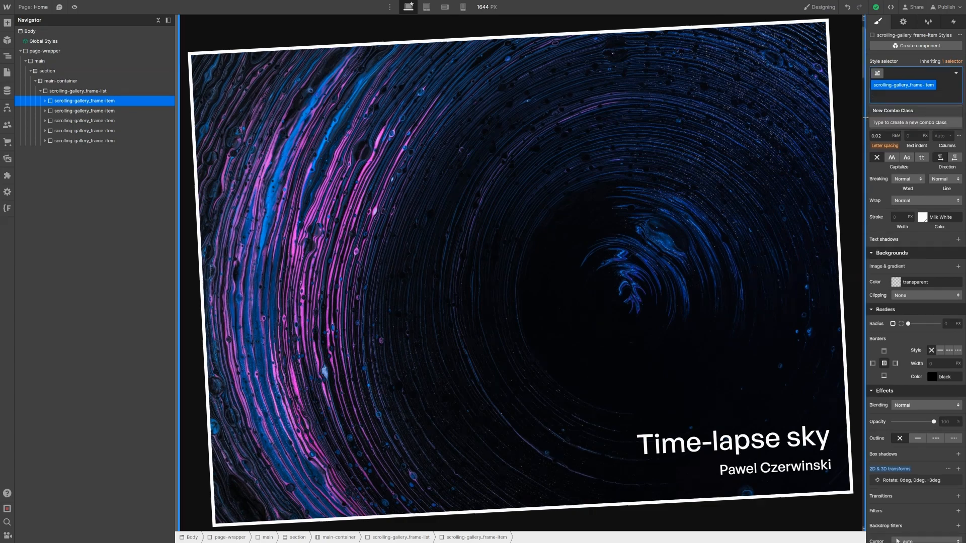
text(cc-1)
key(Return)
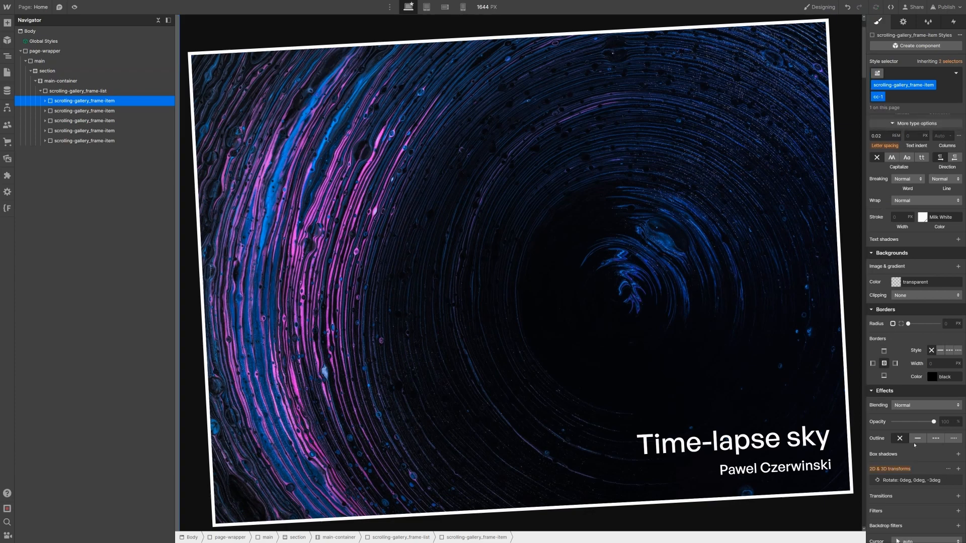
click(921, 480)
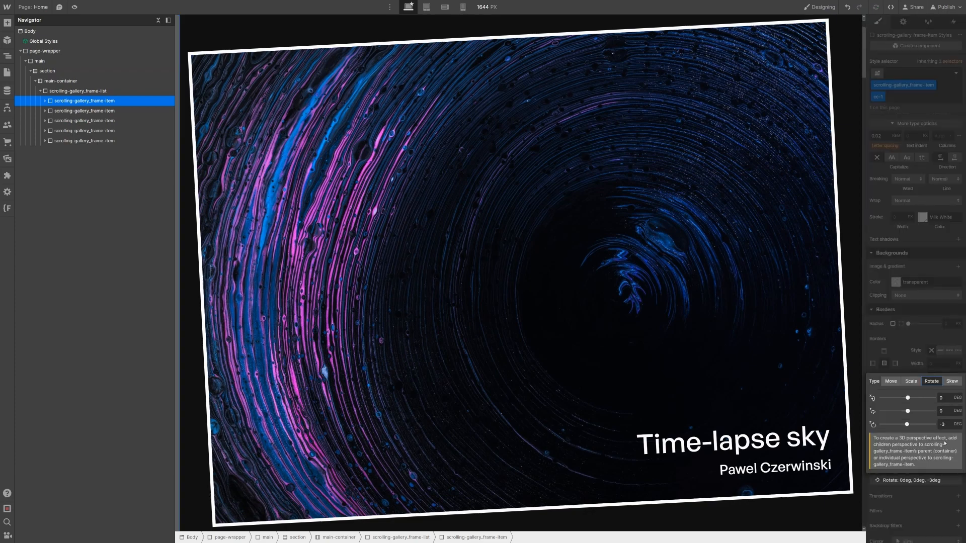
click(950, 427)
text(0)
key(Return)
click(524, 267)
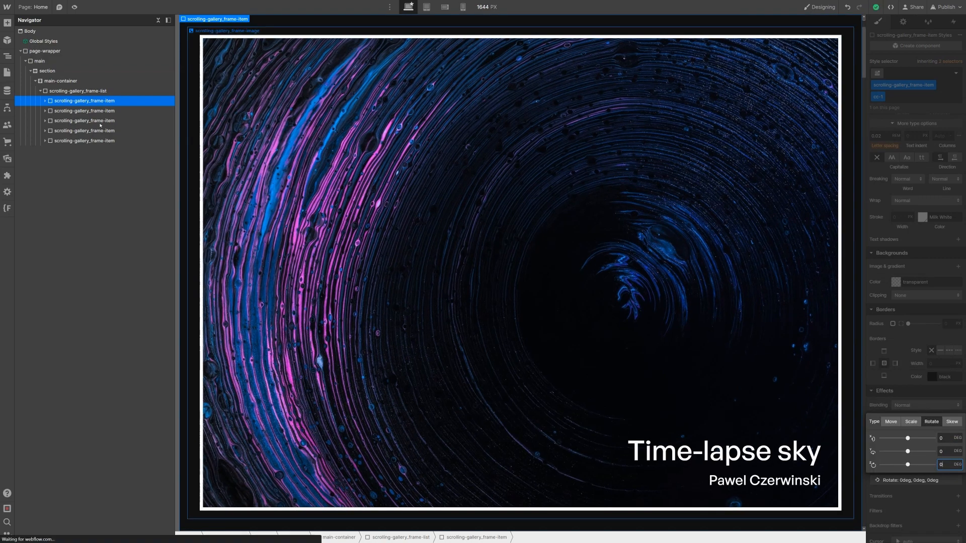
click(100, 81)
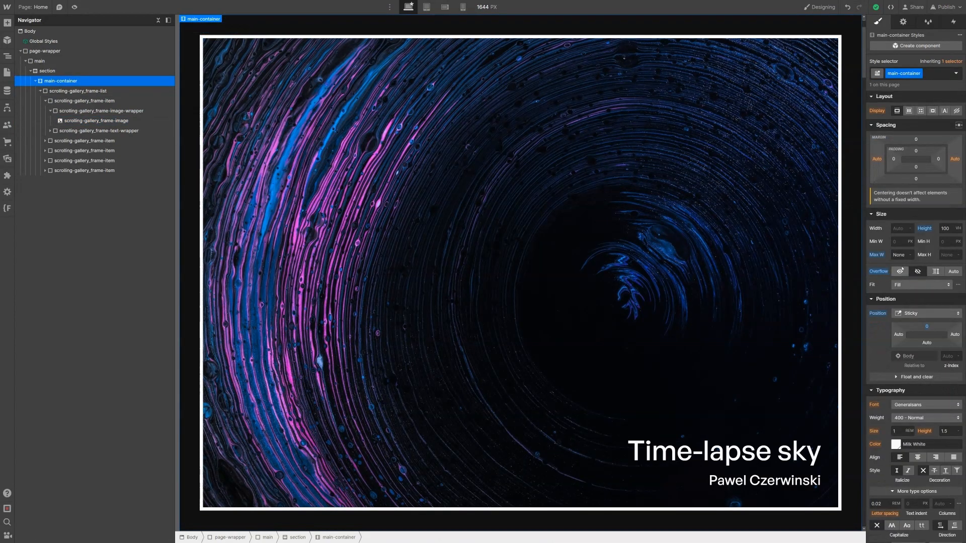
Step: Switch main-container to Static and scroll the canvas through the tilted gallery frames
click(904, 313)
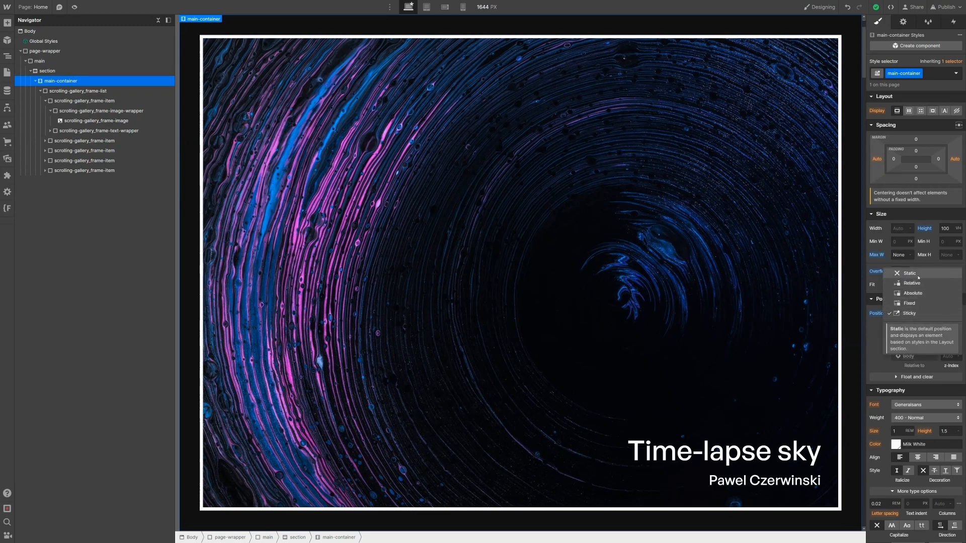
click(910, 274)
scroll(744, 247, down, 5)
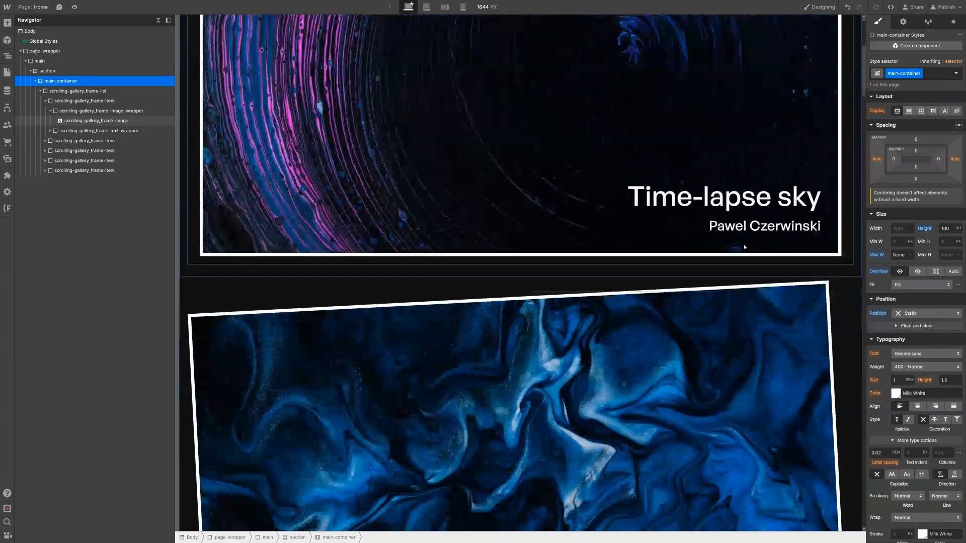
scroll(744, 247, down, 8)
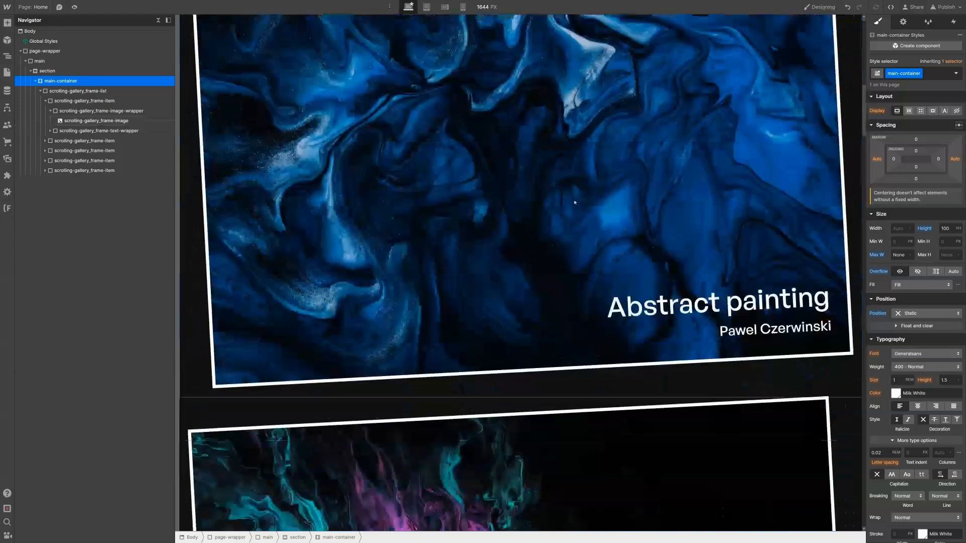
scroll(575, 203, down, 7)
scroll(599, 183, right, 1)
scroll(599, 183, left, 1)
scroll(590, 189, right, 1)
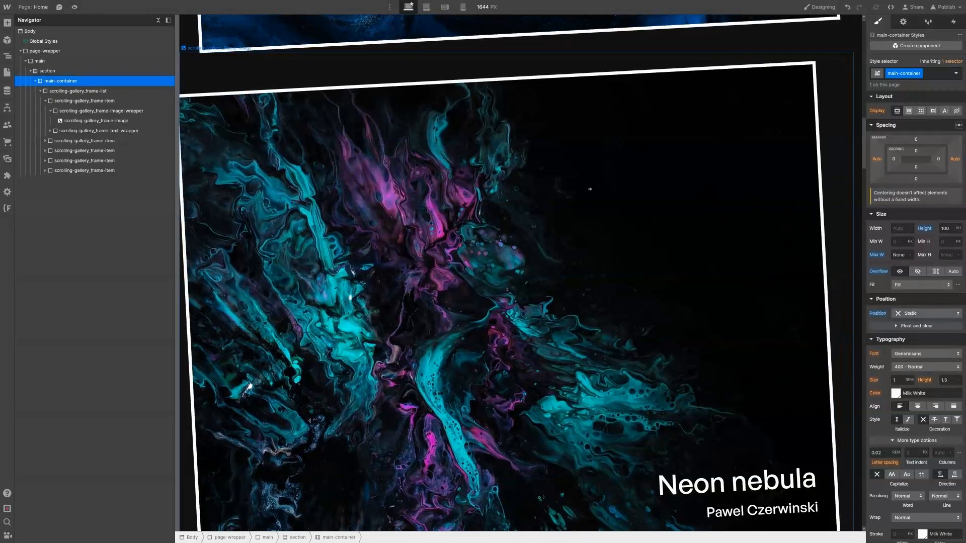
scroll(475, 196, down, 2)
scroll(476, 195, down, 5)
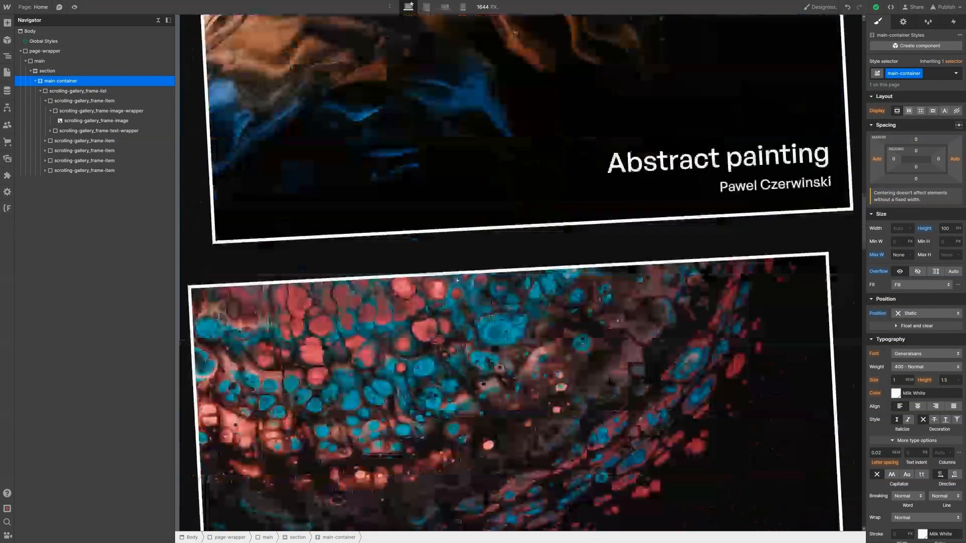
scroll(456, 280, down, 5)
scroll(457, 280, up, 8)
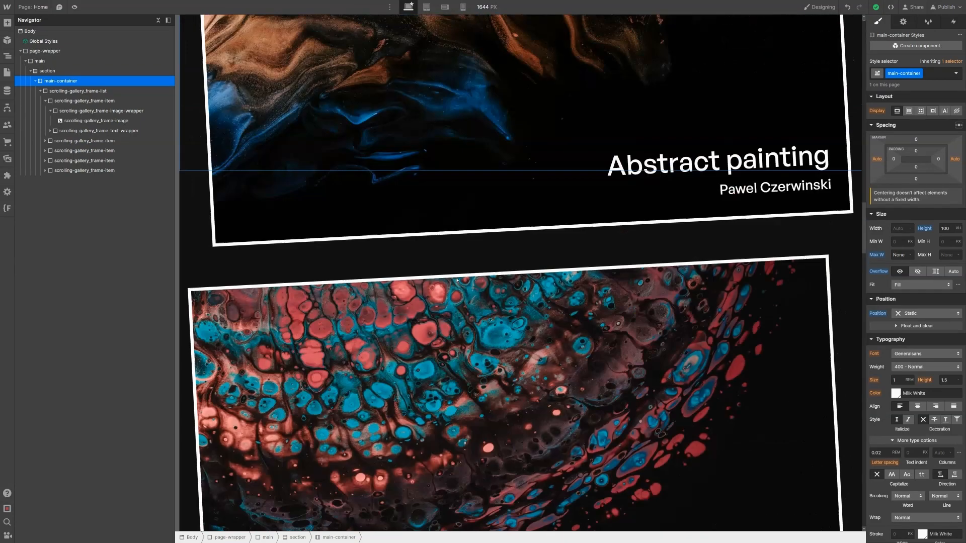
scroll(457, 280, up, 20)
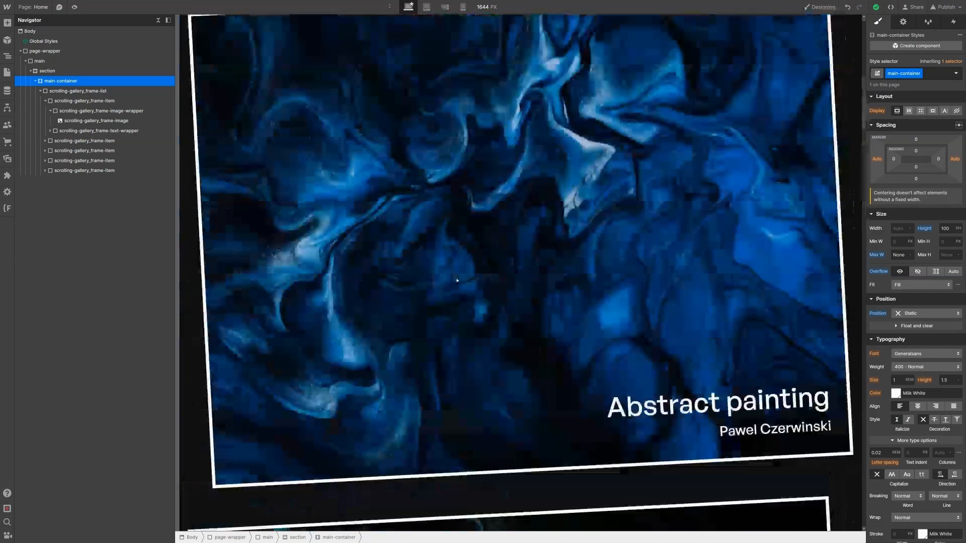
scroll(457, 280, down, 3)
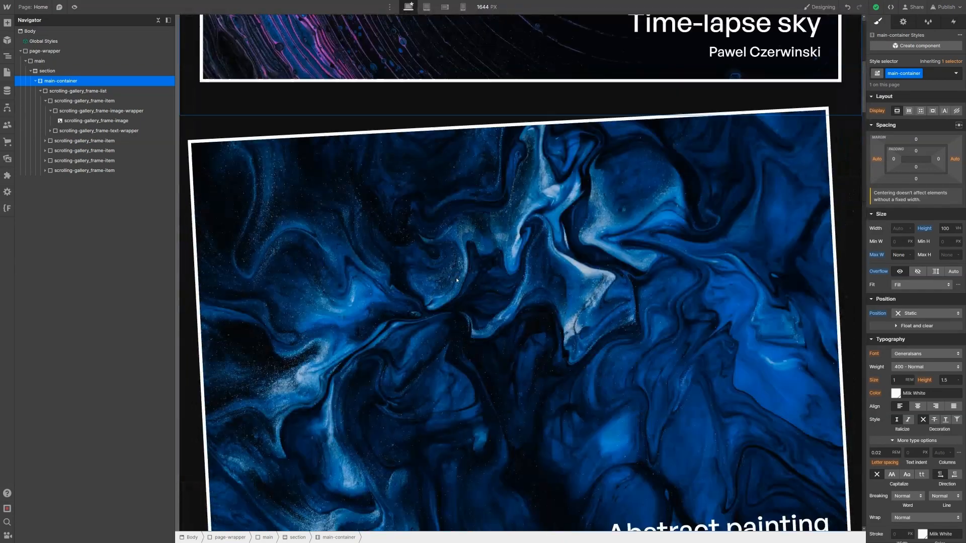
scroll(490, 218, down, 1)
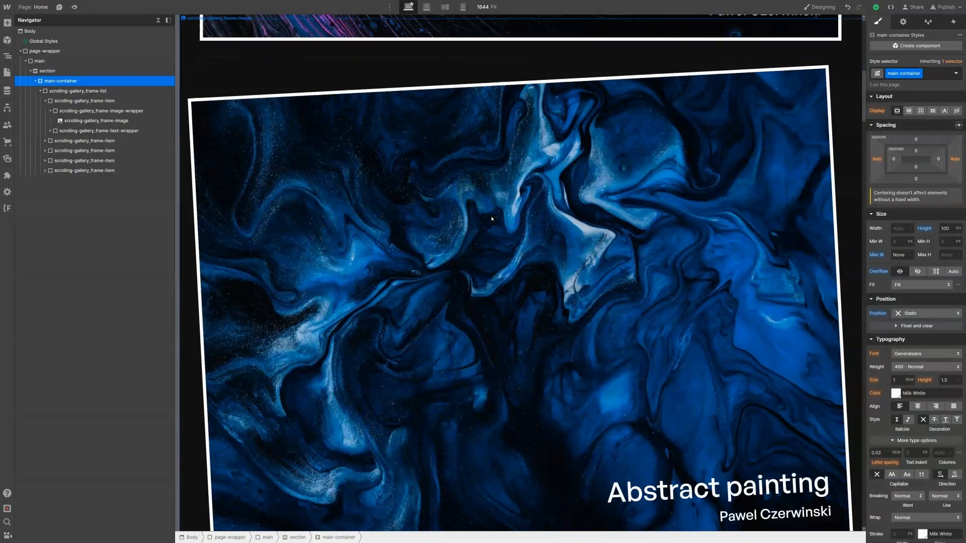
scroll(491, 218, up, 1)
scroll(492, 219, down, 6)
scroll(492, 218, down, 2)
scroll(503, 231, up, 8)
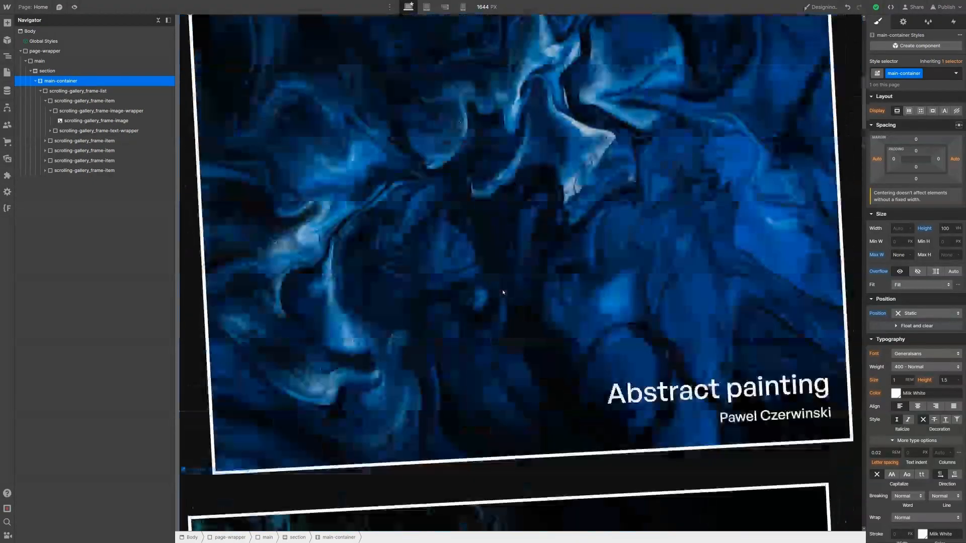
scroll(517, 243, up, 2)
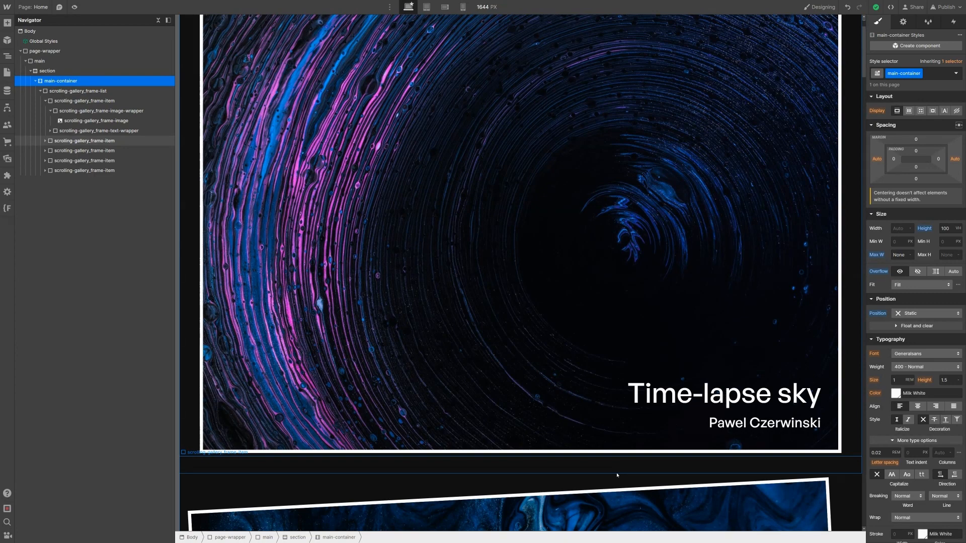
Step: Give the second gallery frame item the combo class cc-2
scroll(619, 472, up, 2)
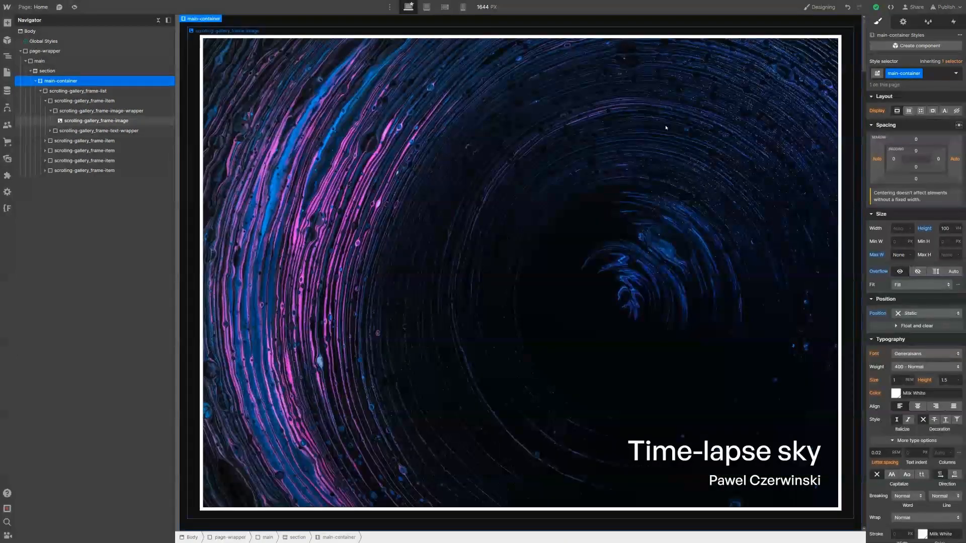
scroll(666, 128, down, 2)
scroll(665, 128, down, 3)
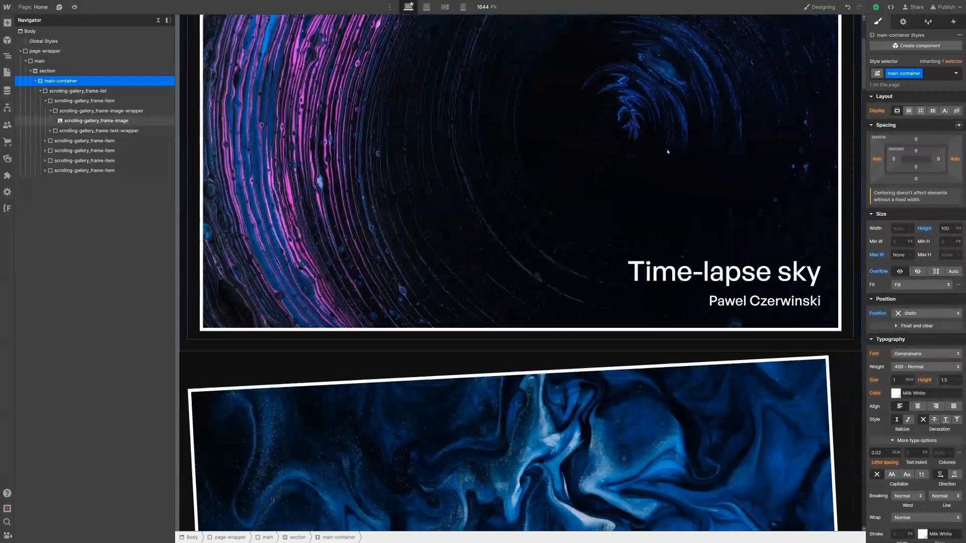
click(45, 100)
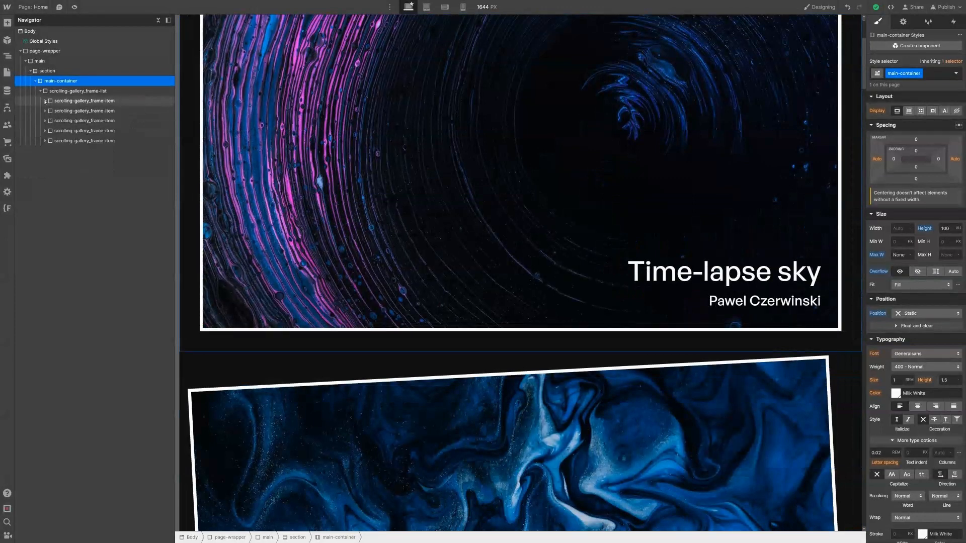
click(70, 112)
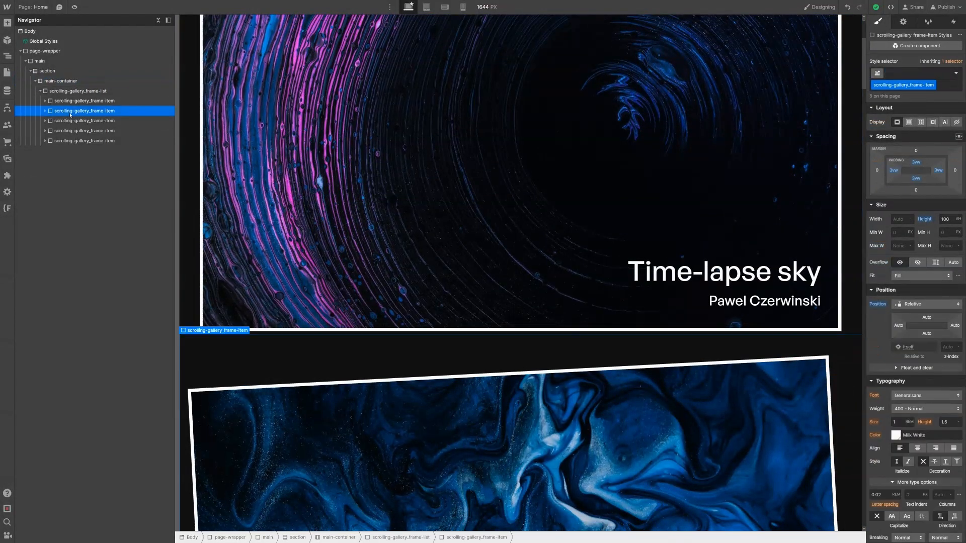
click(928, 74)
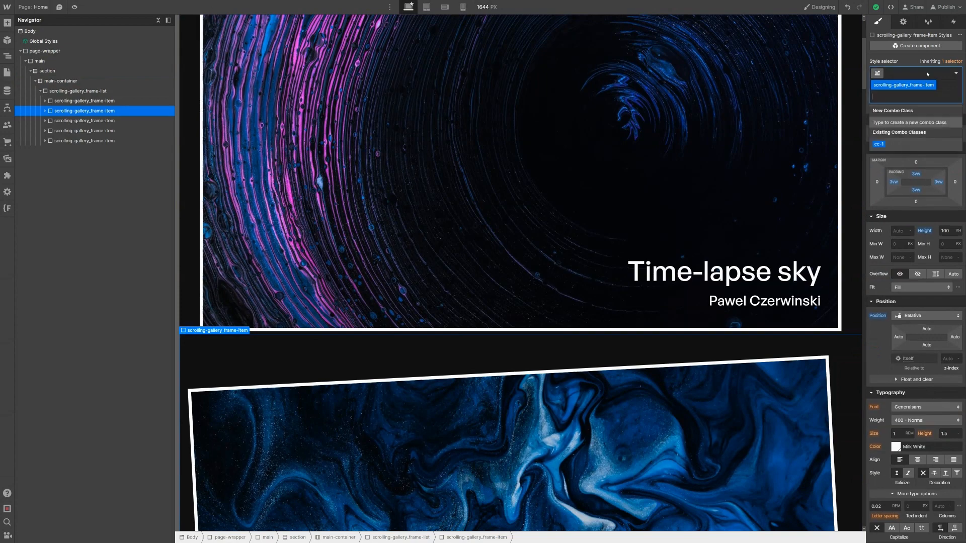
text(cc-2)
key(Return)
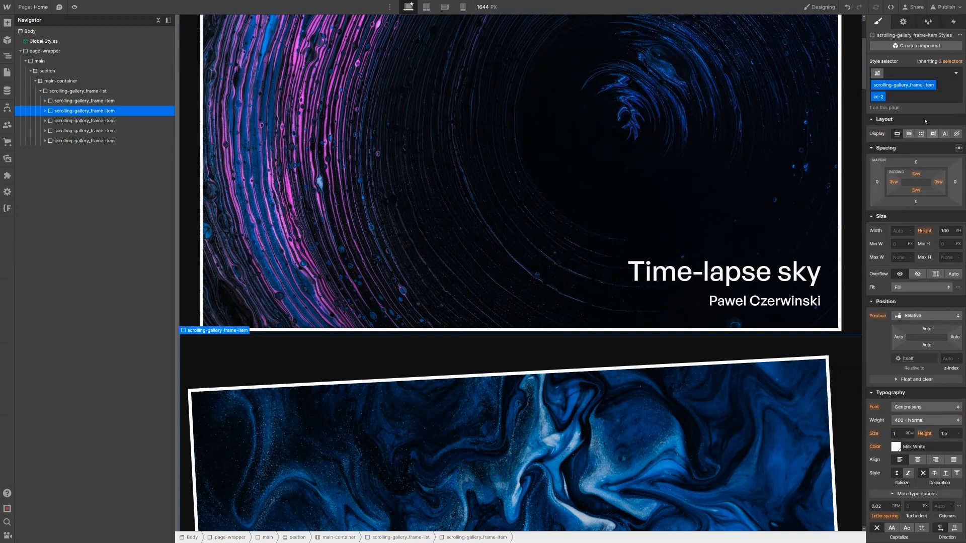
Step: Give the third gallery frame item the combo class cc-3
click(109, 121)
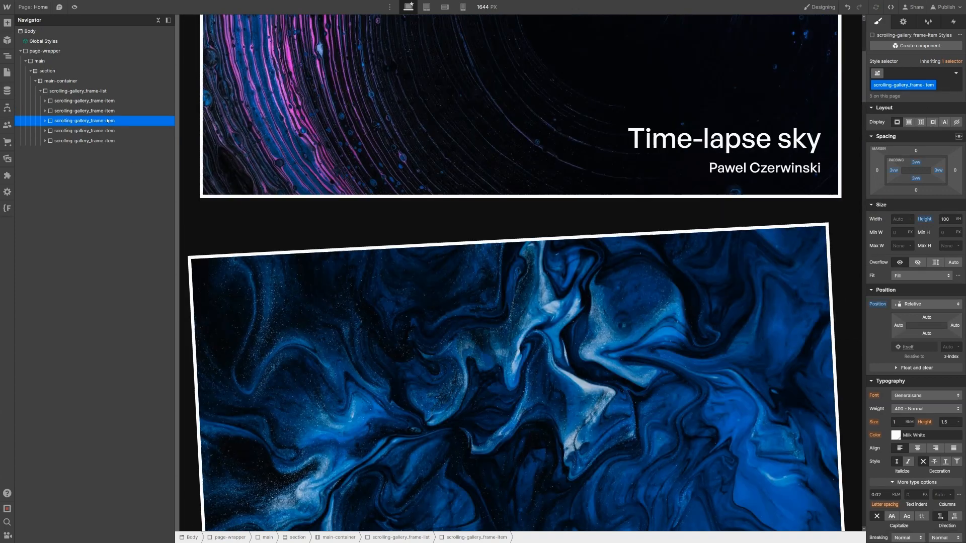
key(ctrl+Return)
text(cc-3)
key(Return)
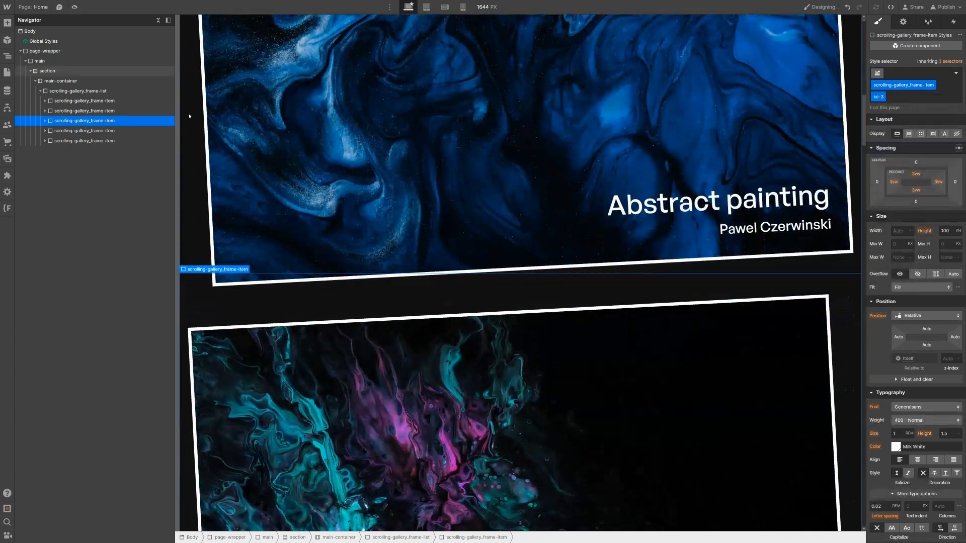
scroll(197, 147, up, 5)
scroll(198, 151, up, 3)
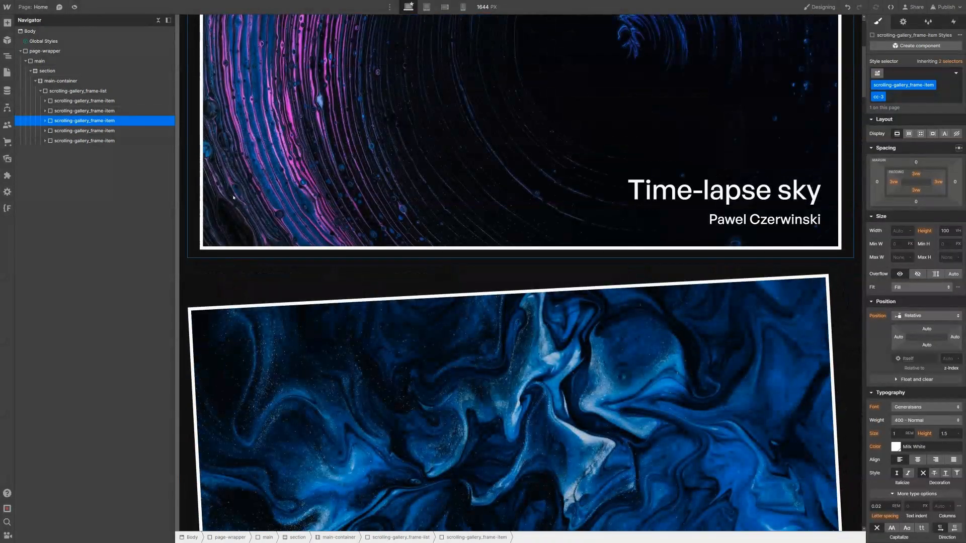
scroll(288, 123, down, 1)
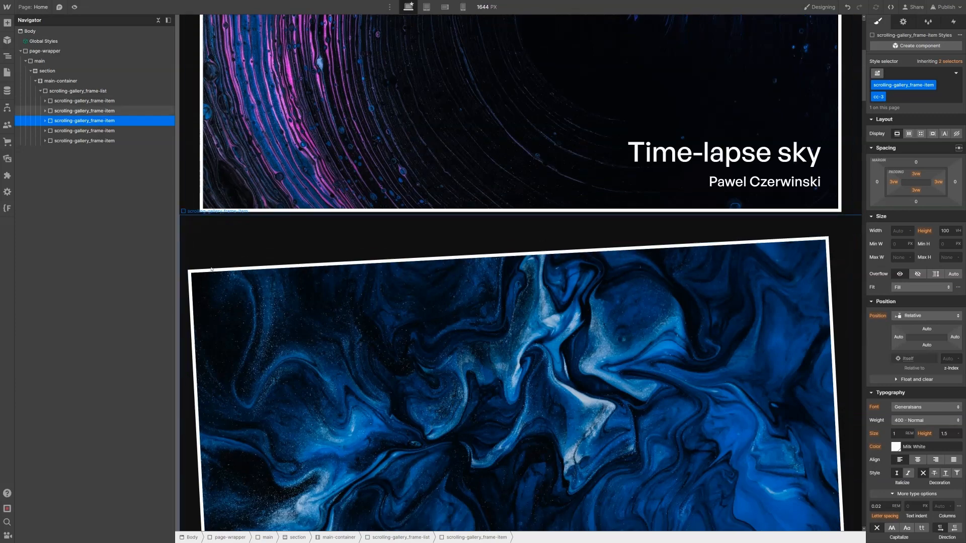
scroll(211, 270, up, 8)
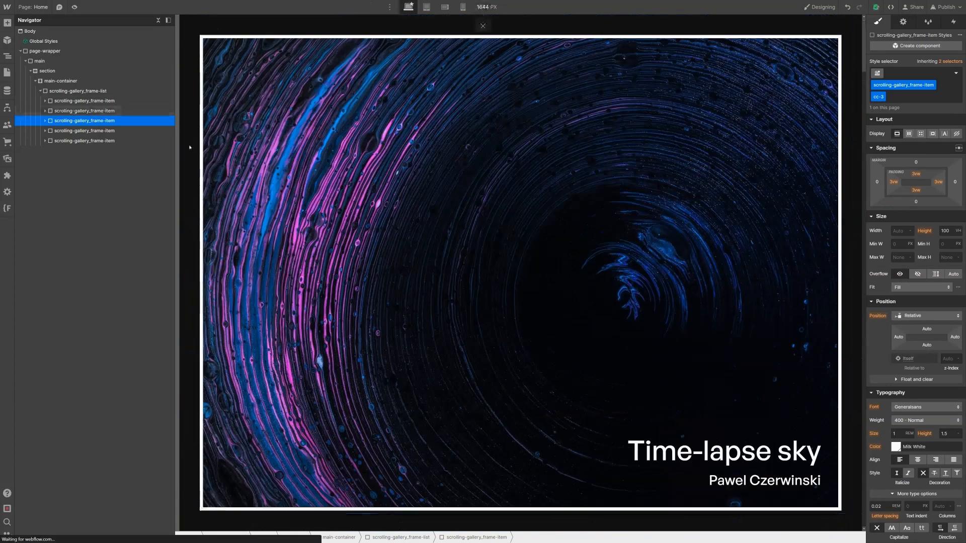
scroll(440, 258, down, 20)
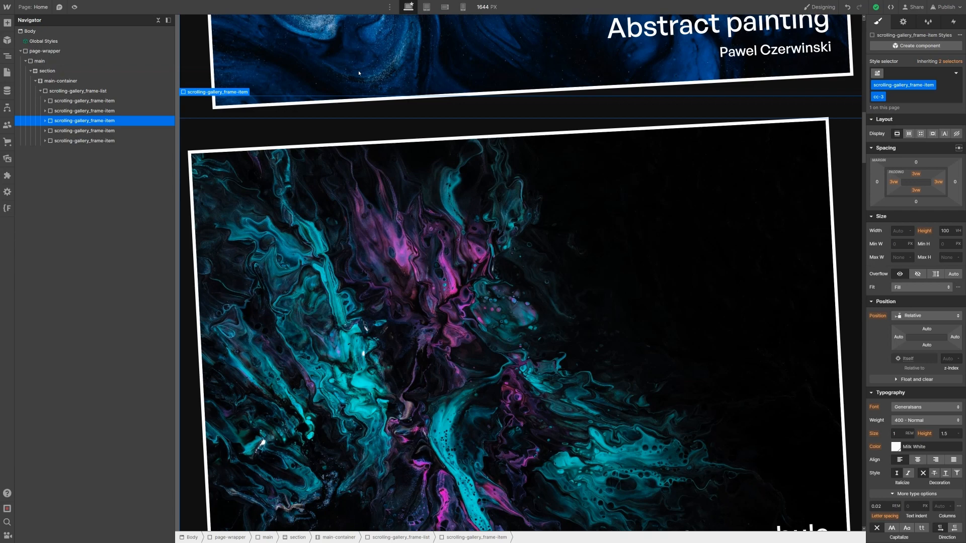
scroll(929, 432, down, 8)
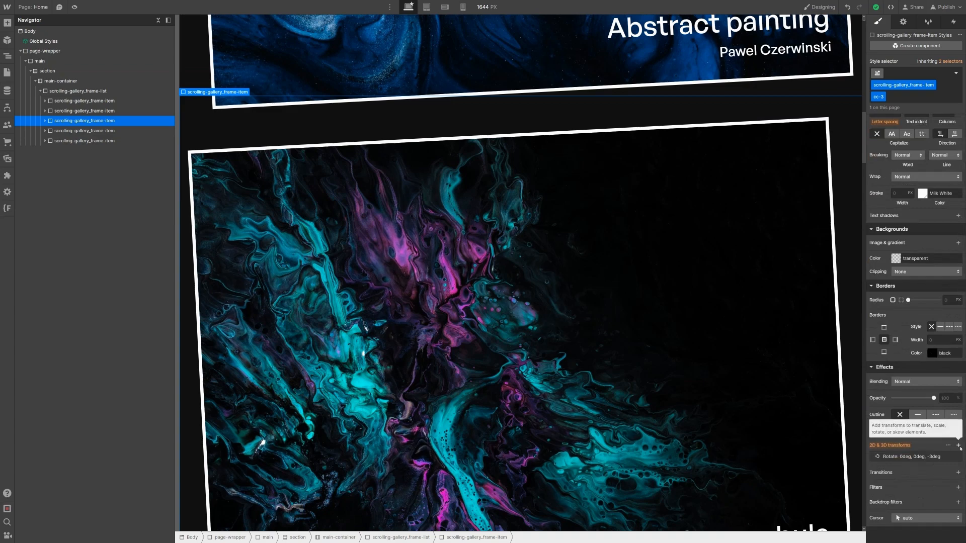
Step: Give the cc-3 gallery item a 2D Move transform of Y -100%
click(959, 446)
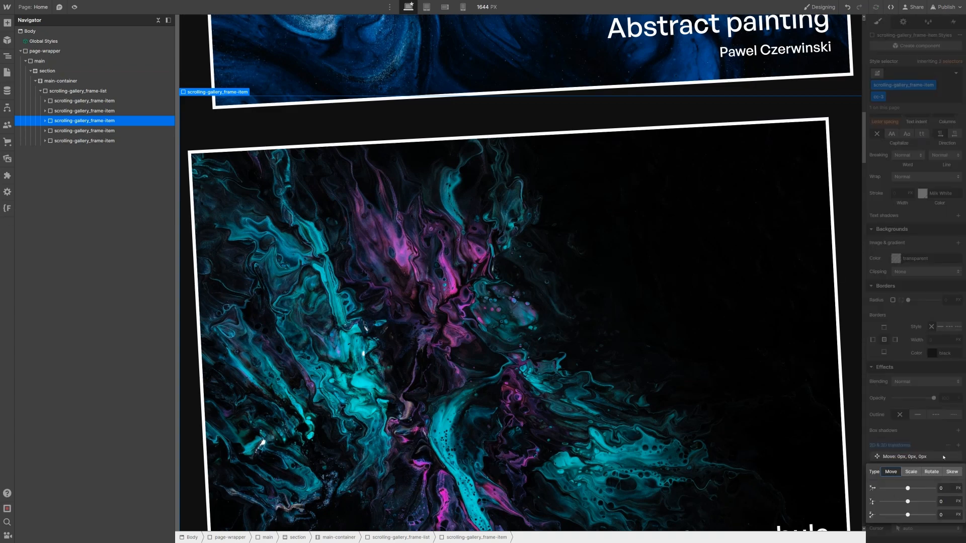
click(937, 446)
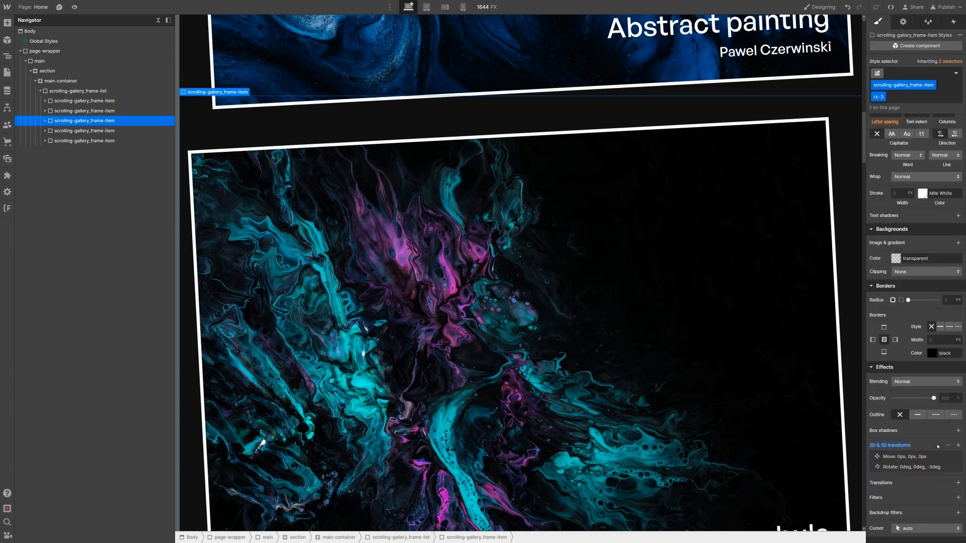
click(936, 457)
click(954, 501)
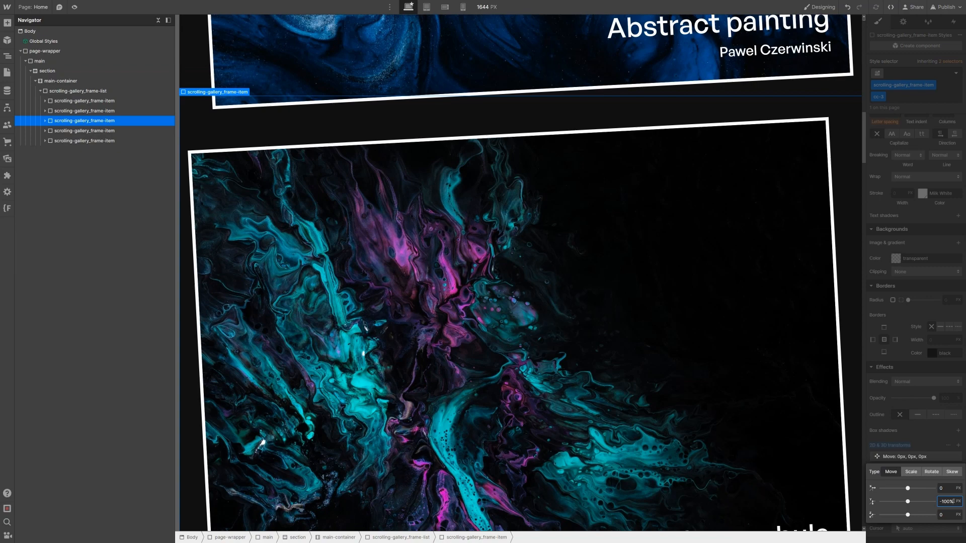
key(Return)
scroll(666, 425, up, 5)
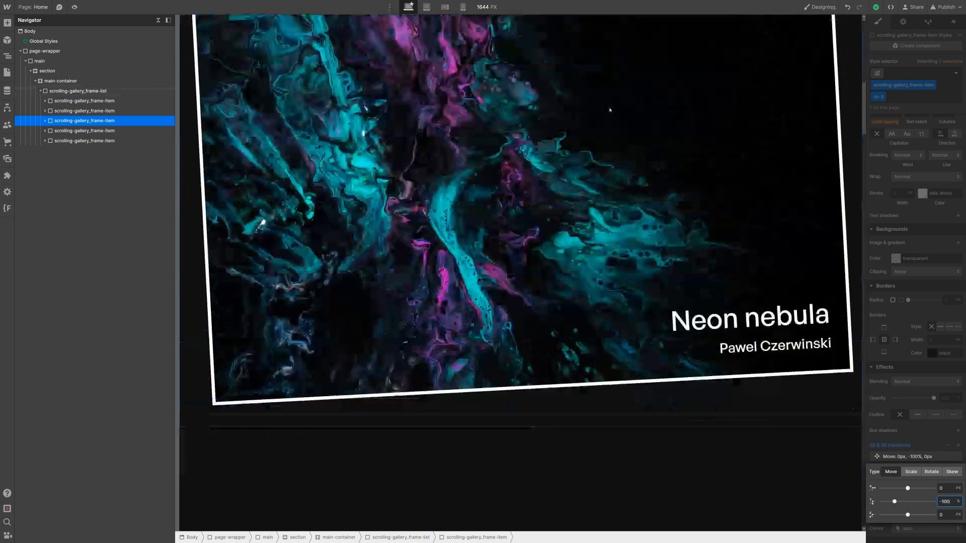
Step: Add combo class cc-4 to the fourth gallery item and move it Y -200%
click(100, 132)
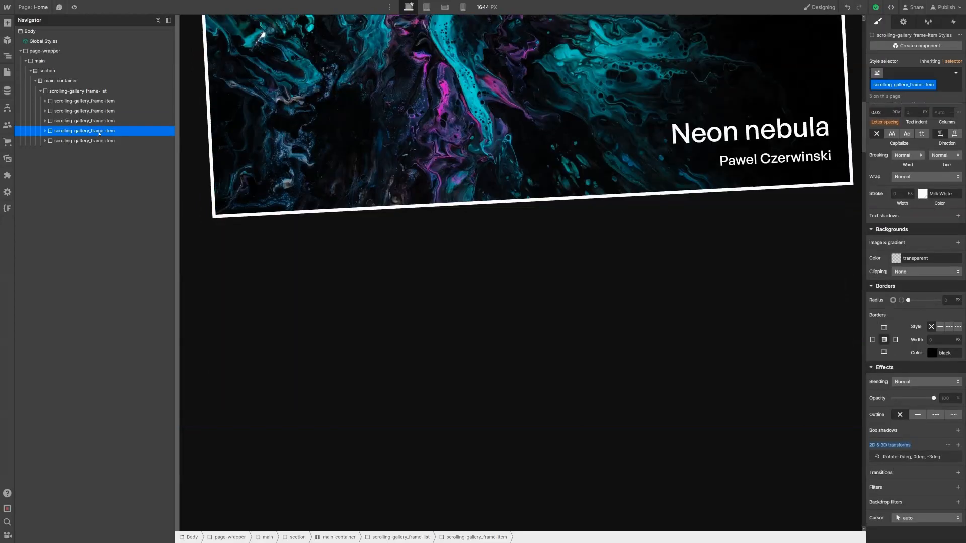
click(103, 140)
click(103, 132)
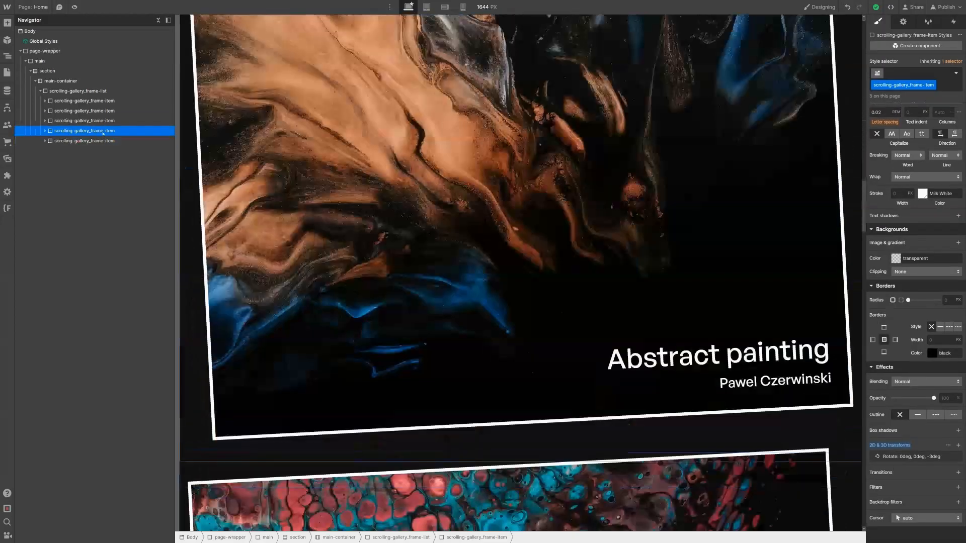
key(ctrl+Return)
text(cc-4)
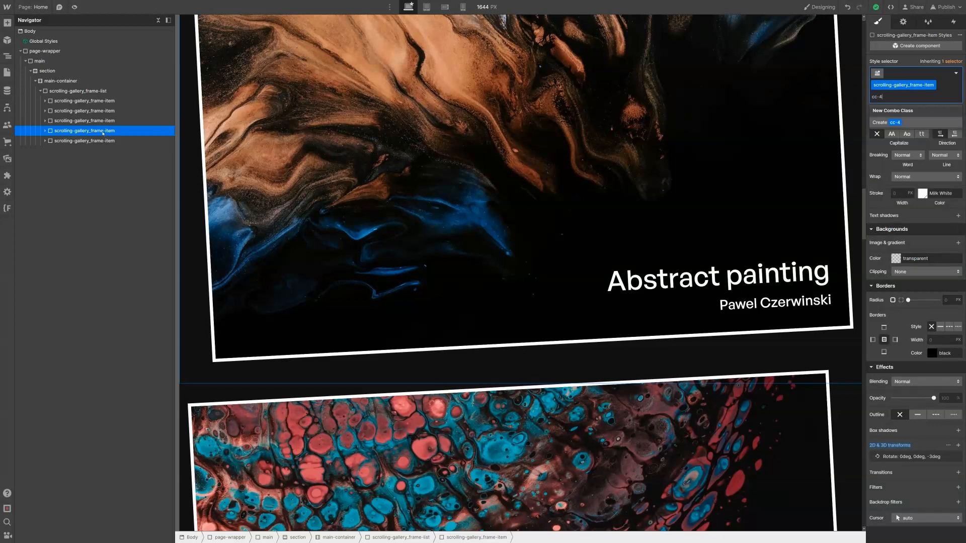
key(Return)
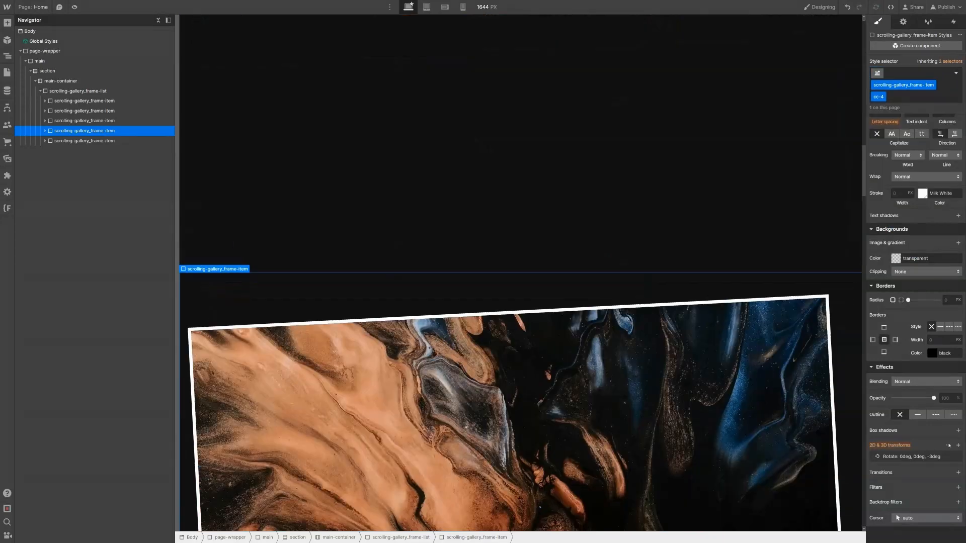
click(958, 445)
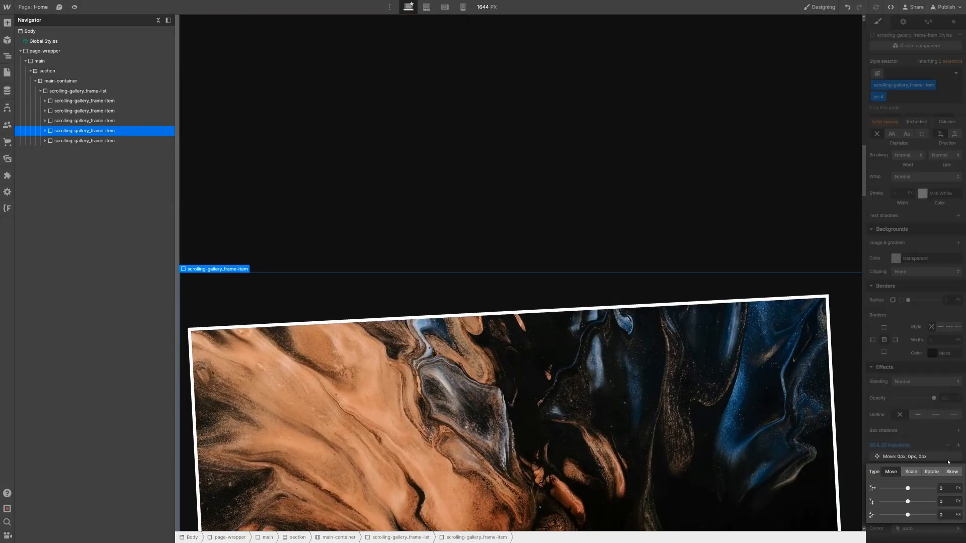
click(948, 501)
text(-200)
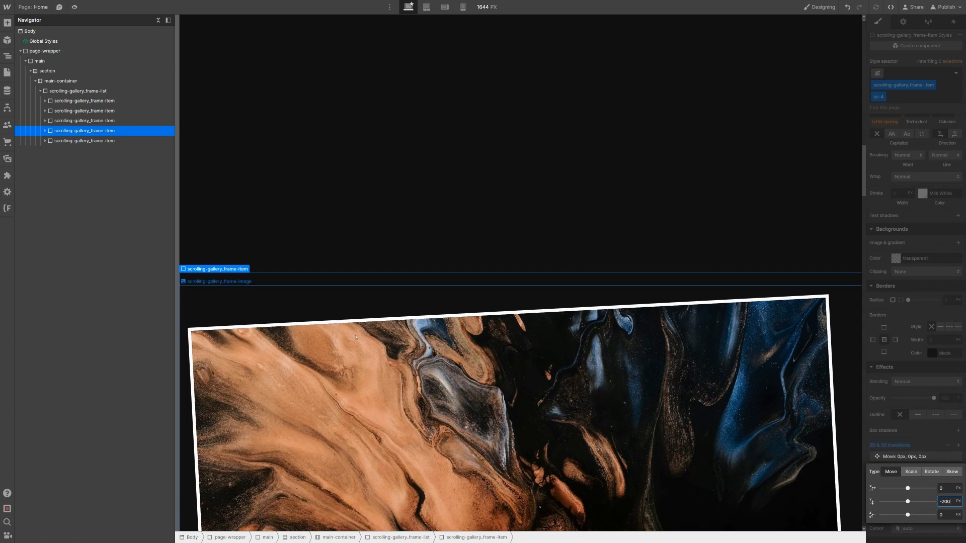
scroll(384, 273, up, 5)
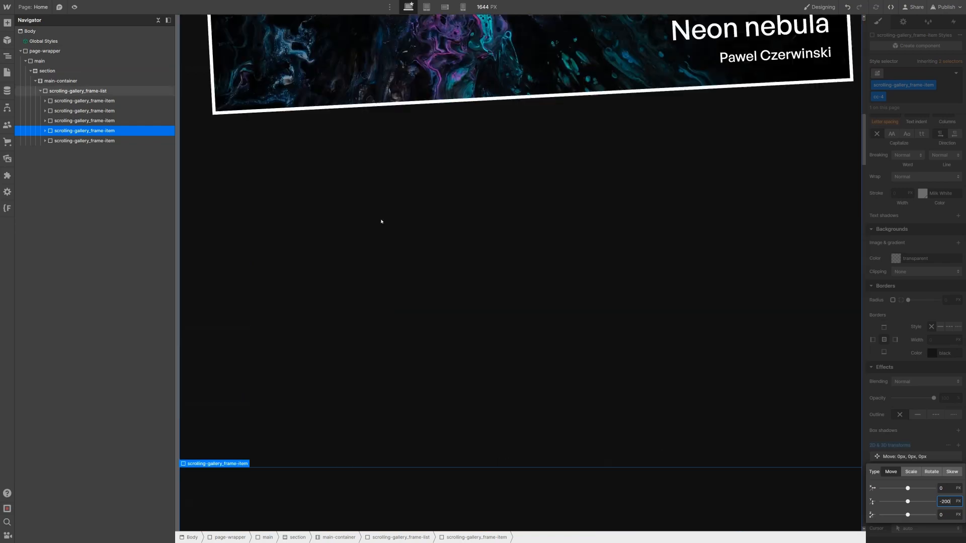
scroll(544, 169, up, 8)
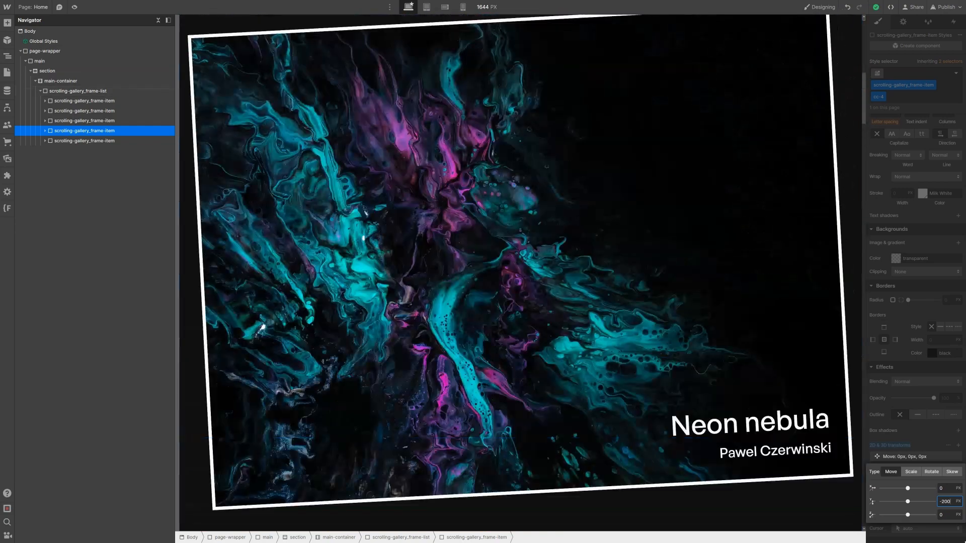
key(Return)
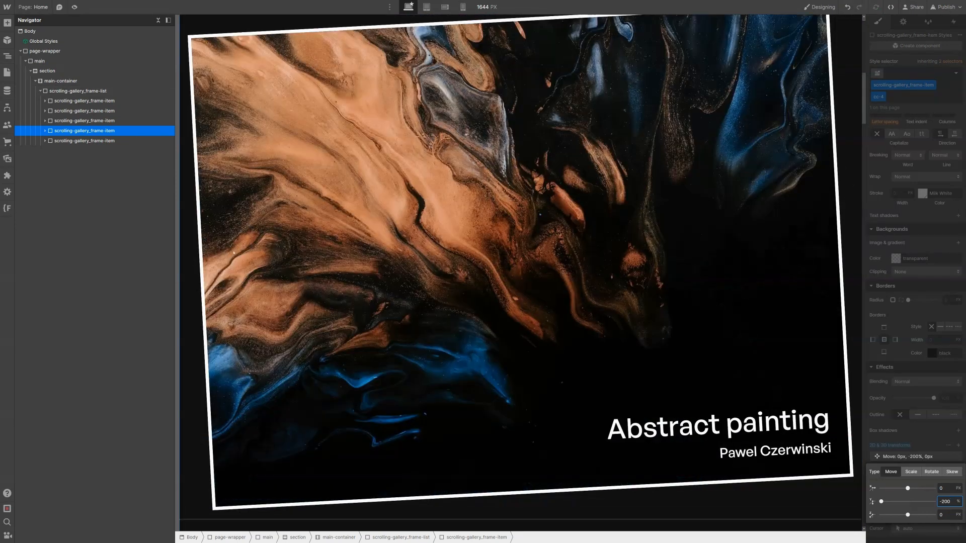
Step: Add combo class cc-5 to the fifth gallery item with a Move Y of -300%
click(125, 141)
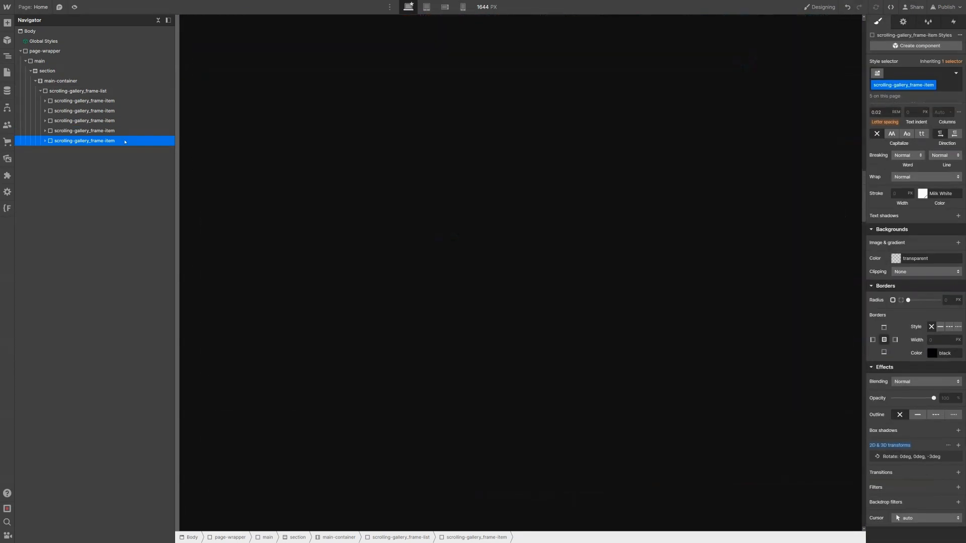
text(cc-5)
key(Return)
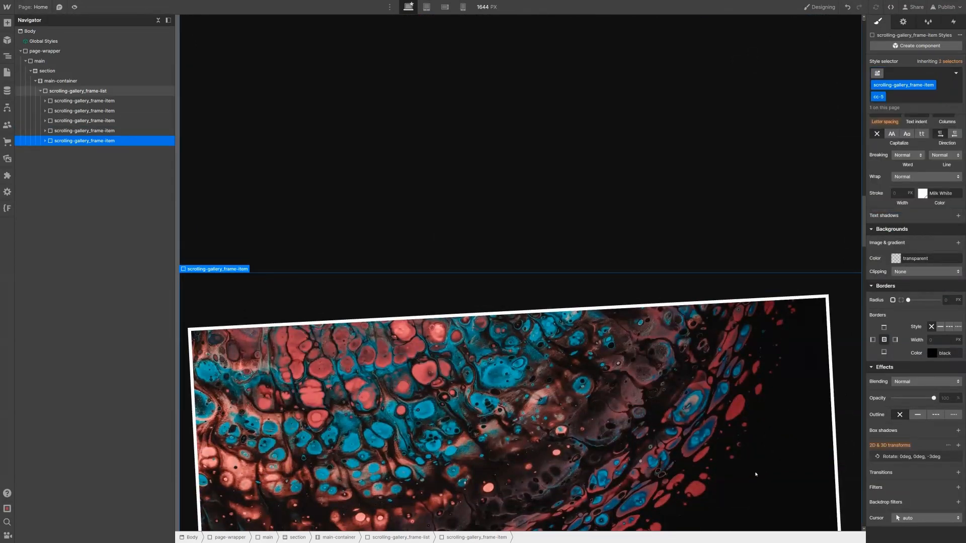
click(959, 446)
click(946, 501)
text(-30)
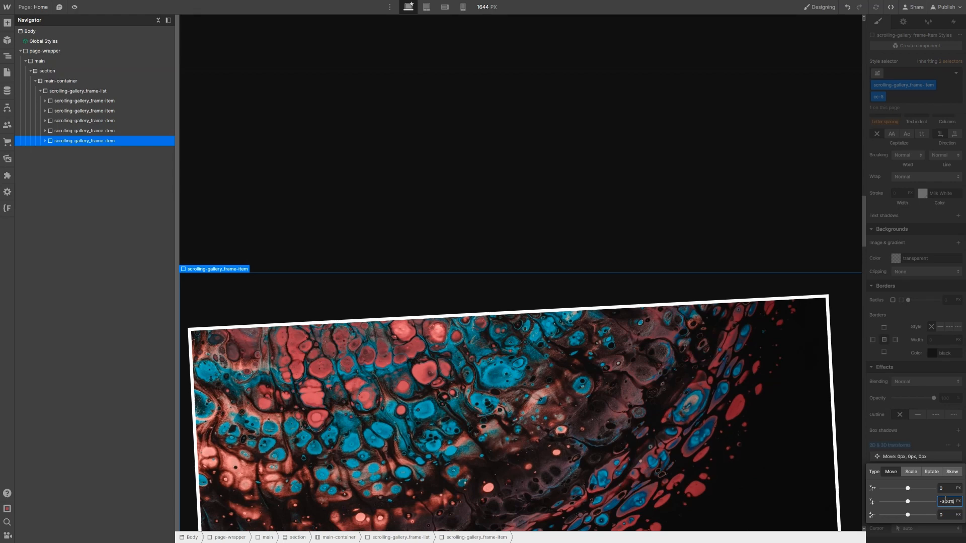
text(0%)
key(Return)
scroll(597, 396, up, 10)
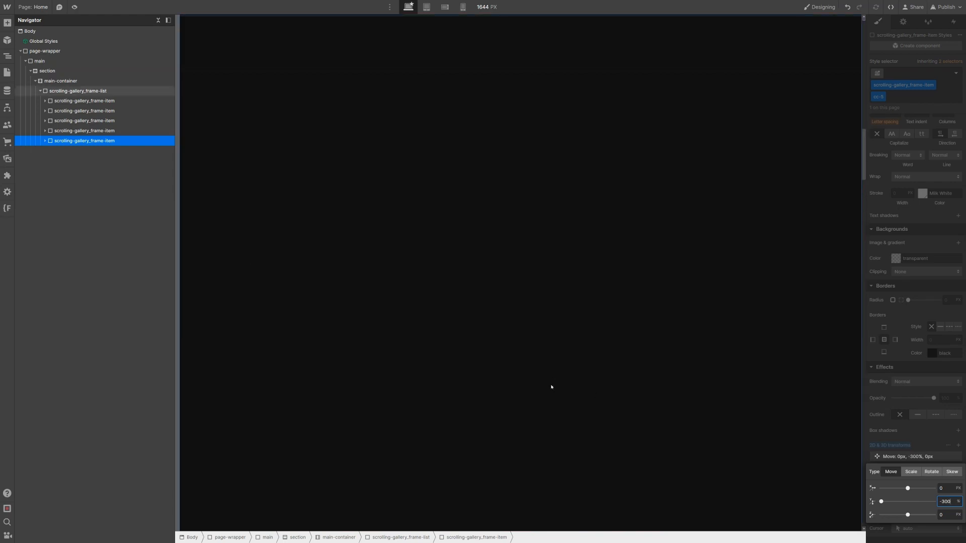
scroll(551, 387, up, 6)
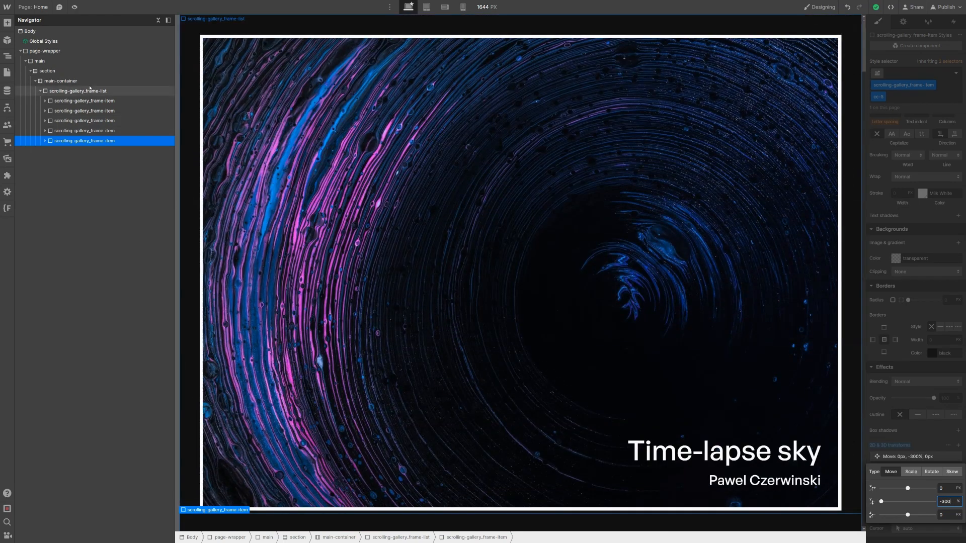
click(94, 82)
scroll(908, 220, up, 7)
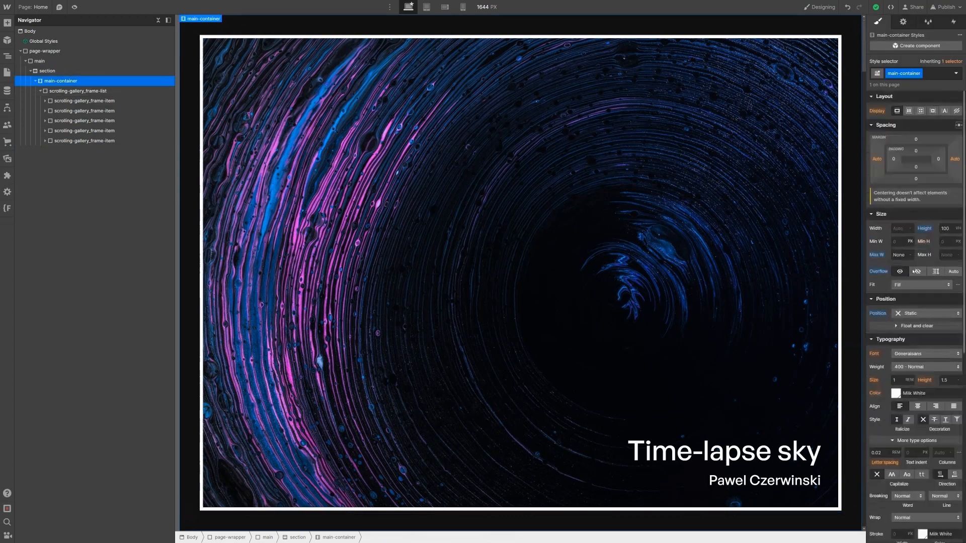
Step: Make the main gallery container sticky and add combo class cc-1 to the first image wrapper
click(920, 313)
click(910, 353)
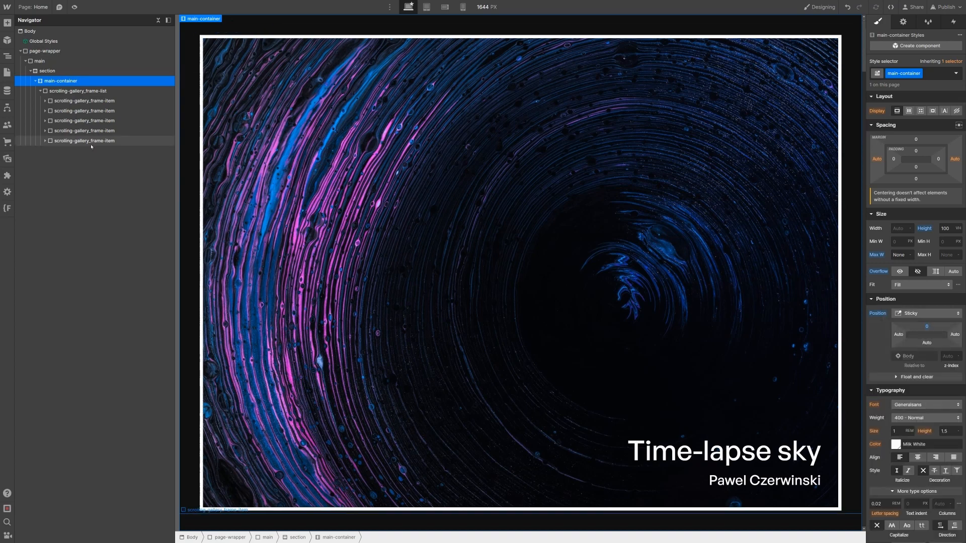
click(41, 101)
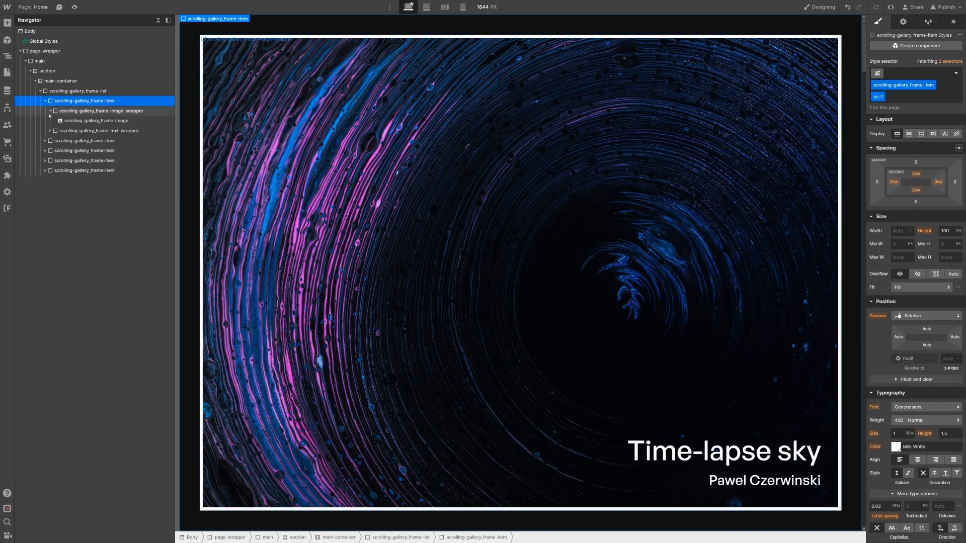
click(51, 111)
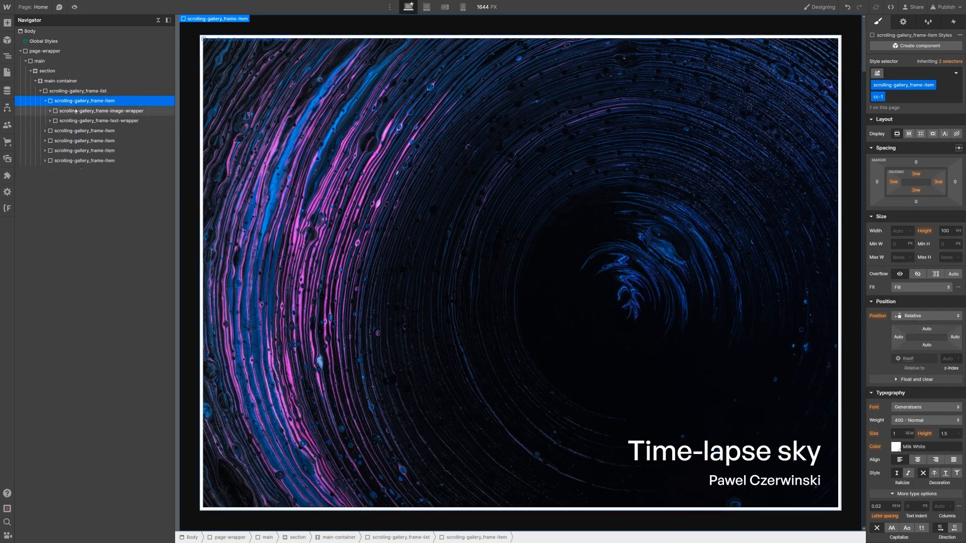
click(76, 111)
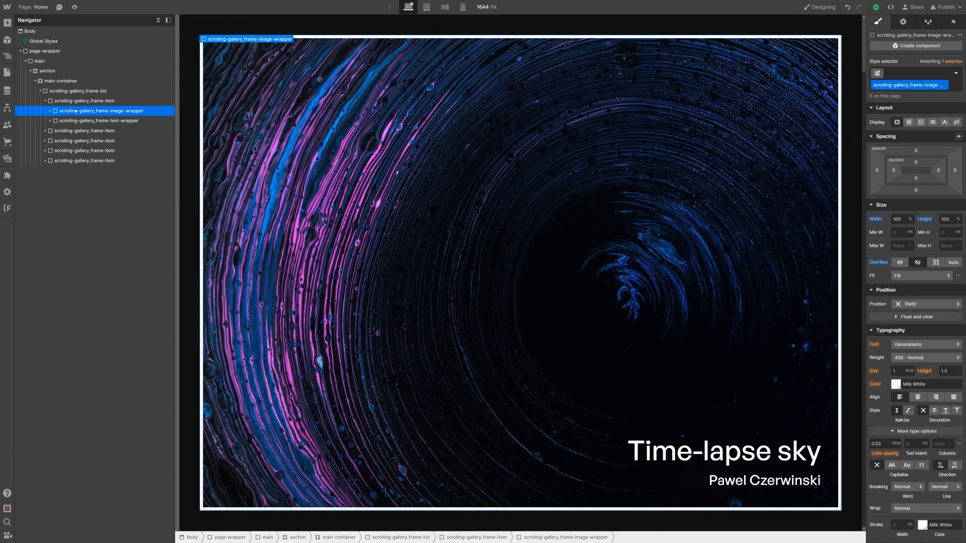
key(ctrl+Return)
text(cc-1)
key(Return)
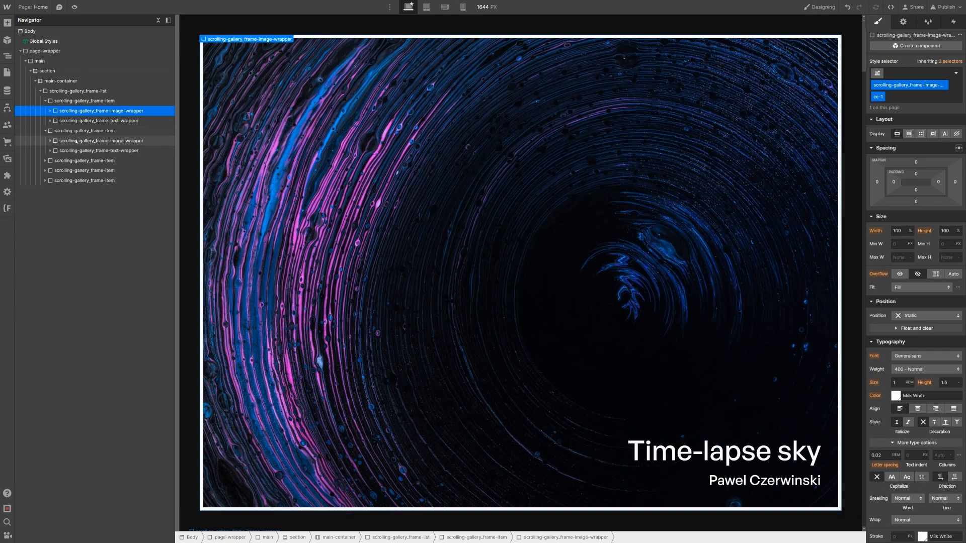
Step: Add combo classes cc-2 and cc-3 to the second and third image wrappers
click(76, 142)
key(ctrl+Return)
text(cc-2)
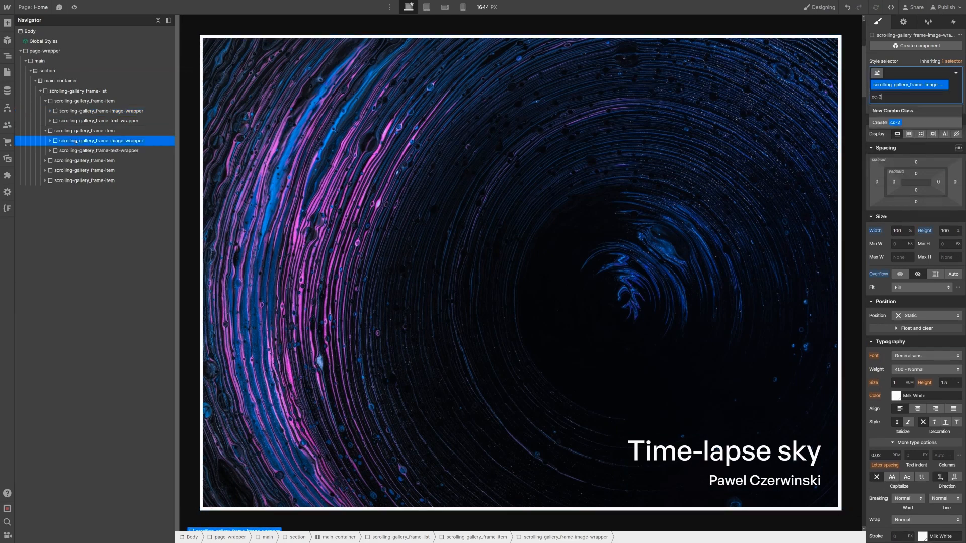
key(Return)
click(44, 160)
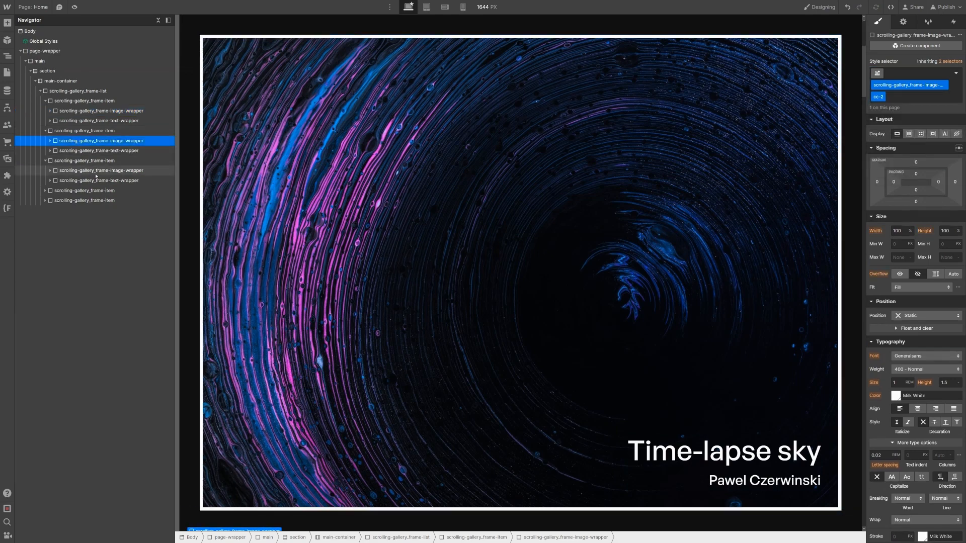
click(95, 172)
key(ctrl+Return)
text(cc-3)
key(Return)
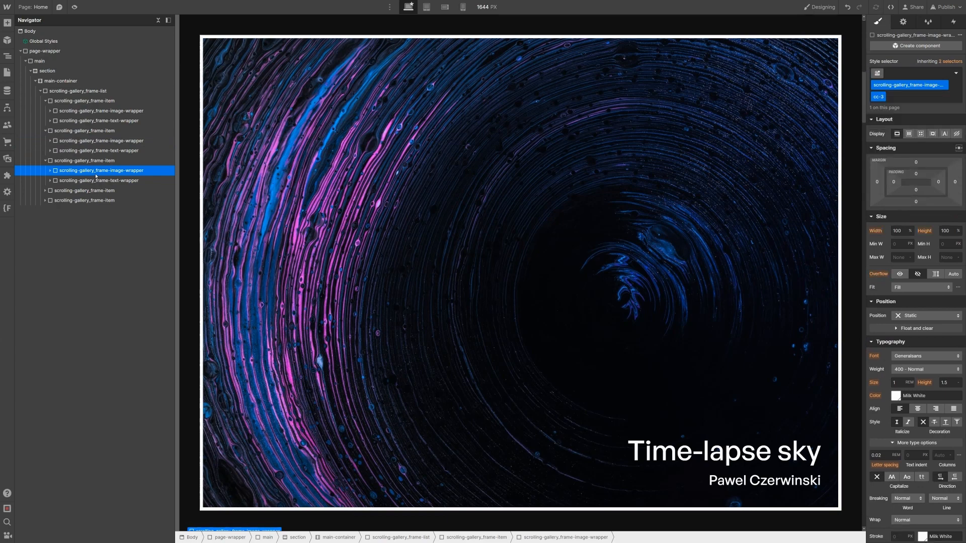
Step: Add combo classes cc-4 and cc-5 to the fourth and fifth image wrappers
click(45, 190)
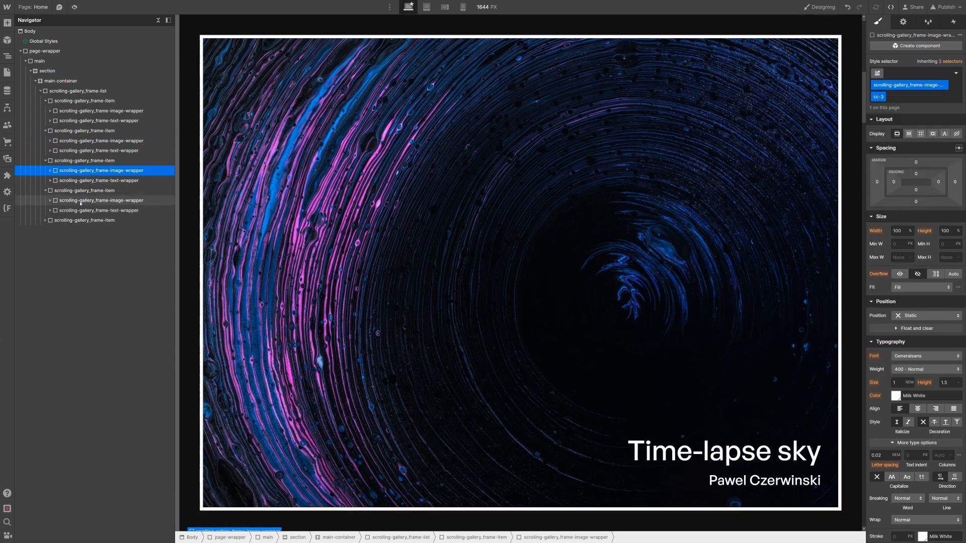
click(81, 201)
key(ctrl+Return)
text(cc)
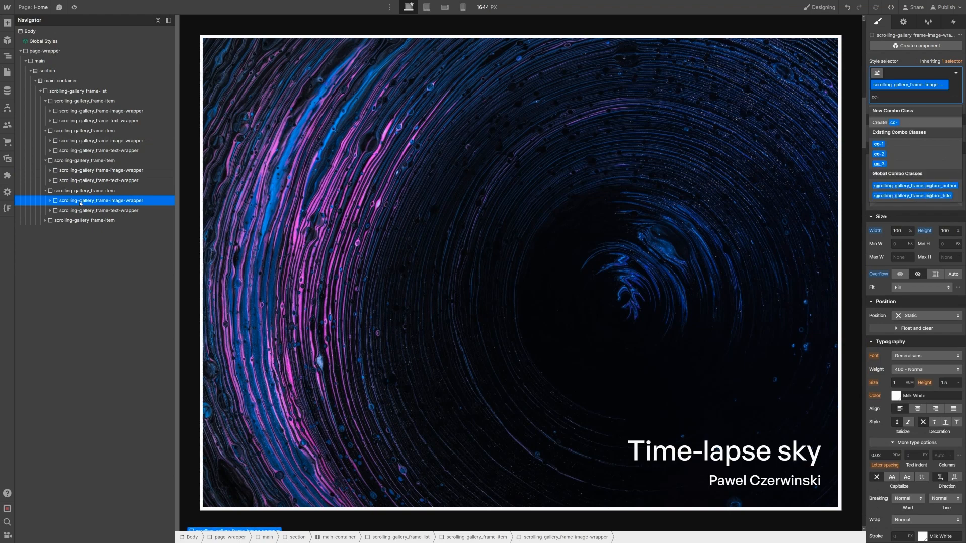
text(-4)
key(Return)
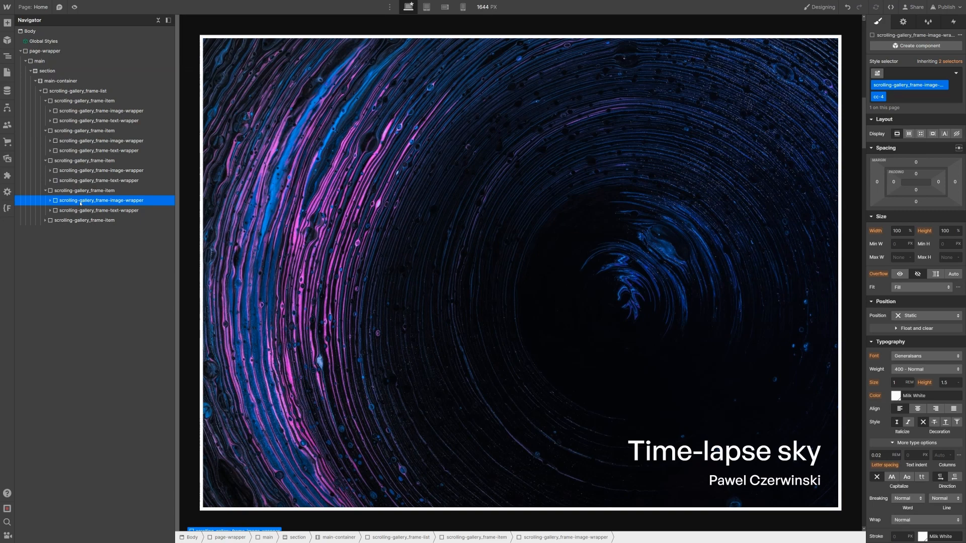
click(45, 221)
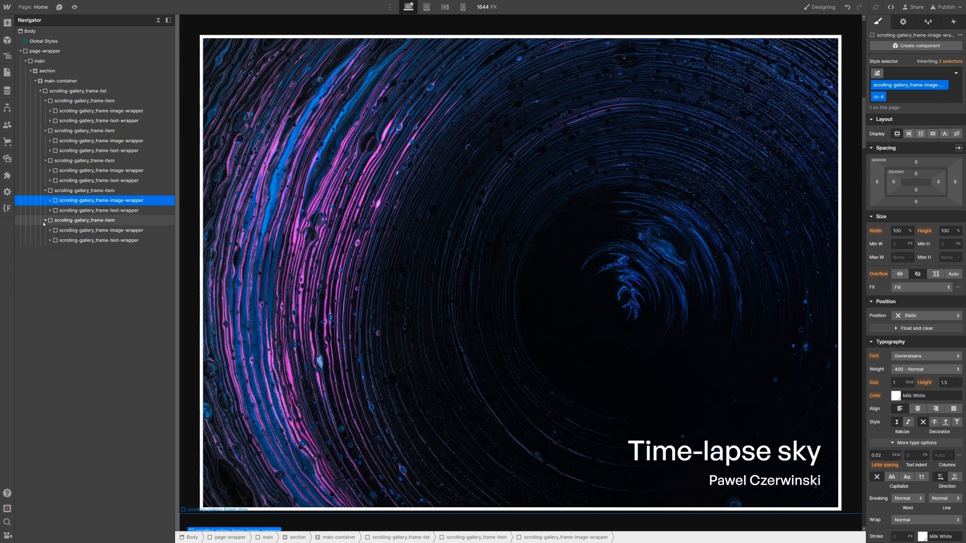
click(69, 230)
key(ctrl+Return)
text(cc-)
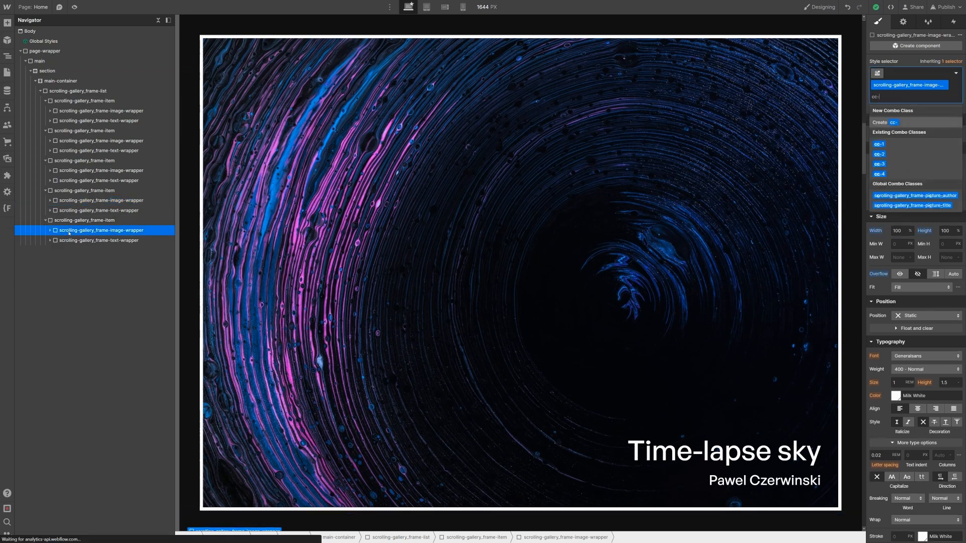
text(5)
key(Return)
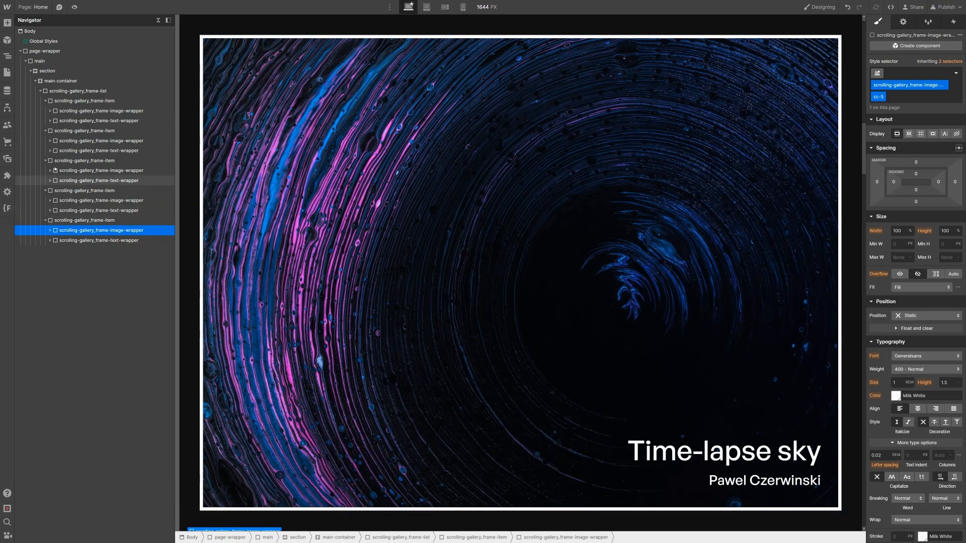
Step: Add combo classes cc-1 and cc-2 to the first and second frame images
click(50, 110)
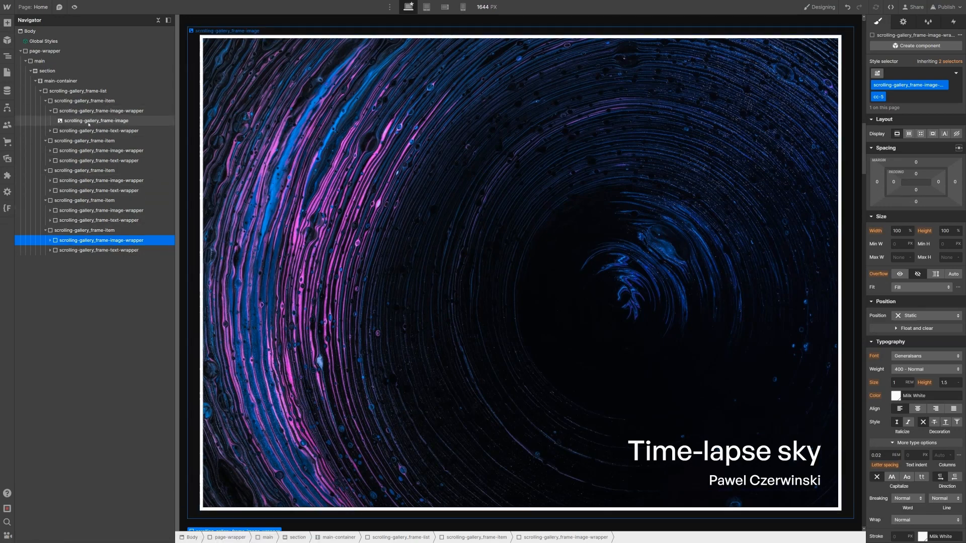
click(89, 121)
key(ctrl+Return)
text(cc-1)
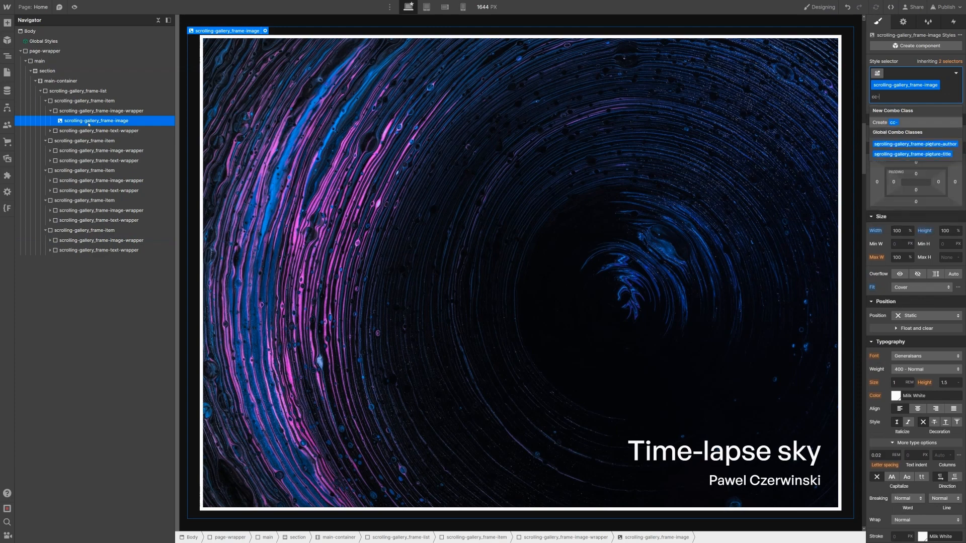
key(Return)
click(50, 151)
click(91, 160)
key(ctrl+Return)
text(cc-2)
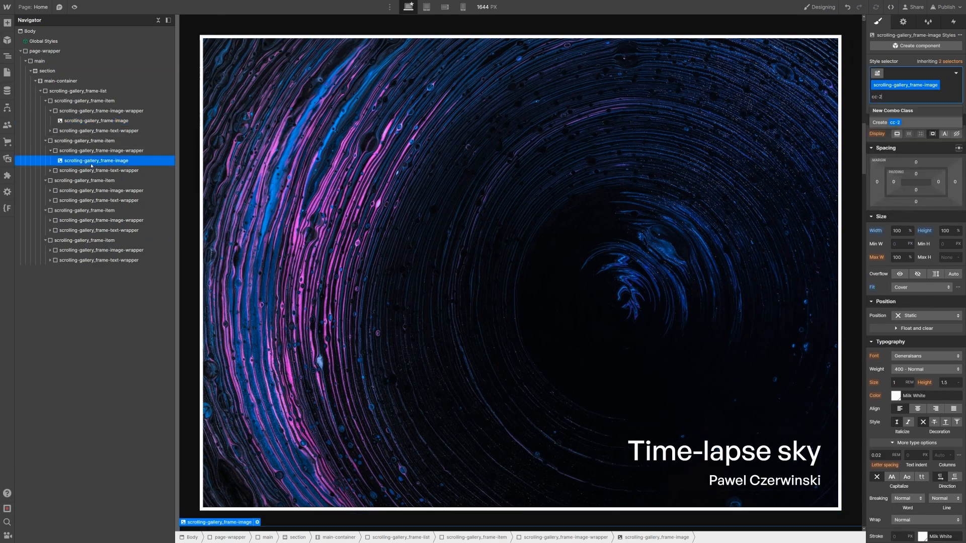
key(Return)
Step: Add combo classes cc-3 and cc-4 to the third and fourth frame images
click(50, 190)
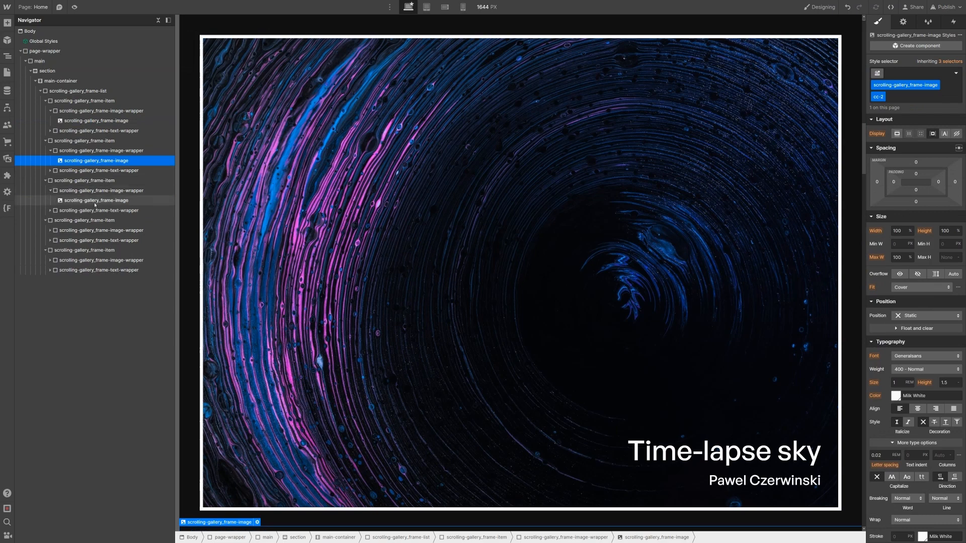
click(95, 200)
key(ctrl+Return)
text(cc-3)
key(Return)
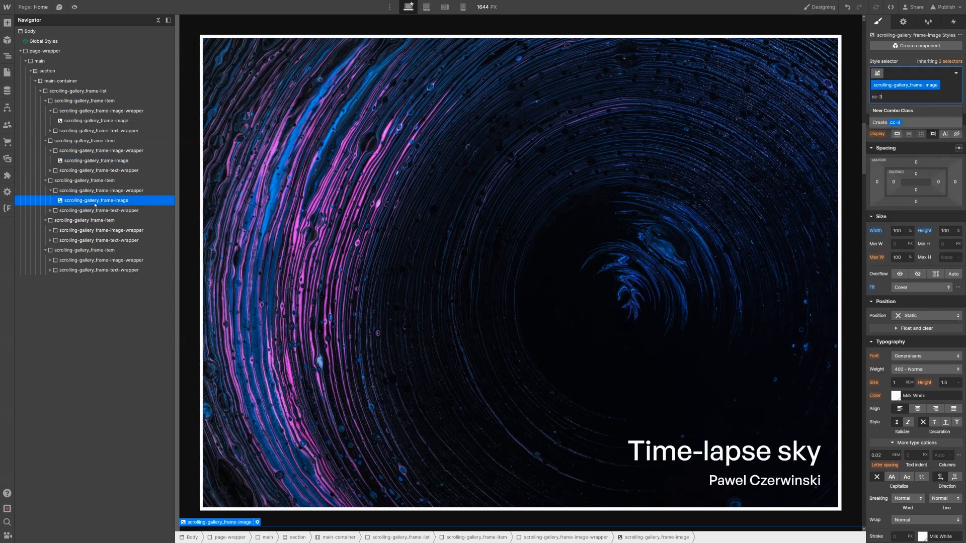
click(81, 230)
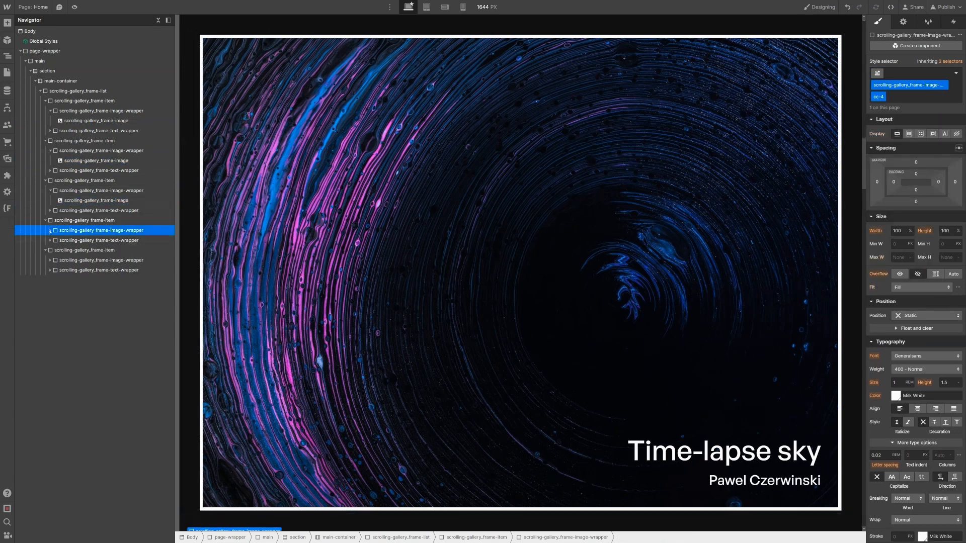
click(50, 230)
click(79, 241)
key(ctrl+Return)
text(cc-4)
key(Return)
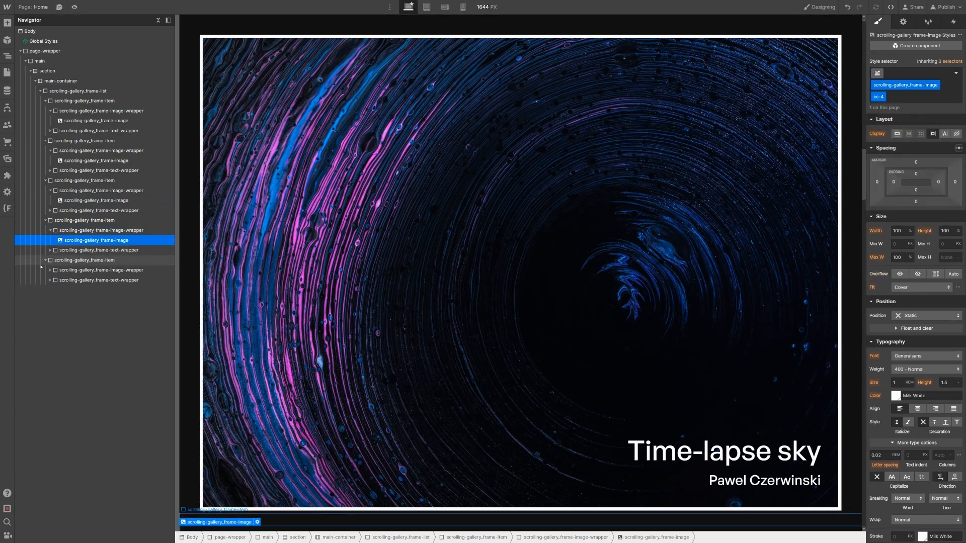
Step: Select the fifth frame image, then the first frame's picture title in the Navigator
click(70, 271)
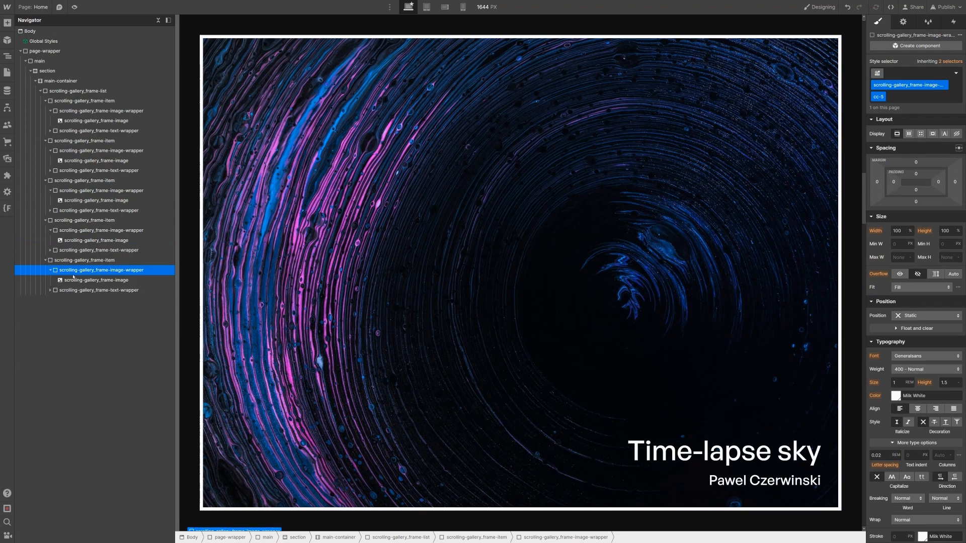
click(74, 280)
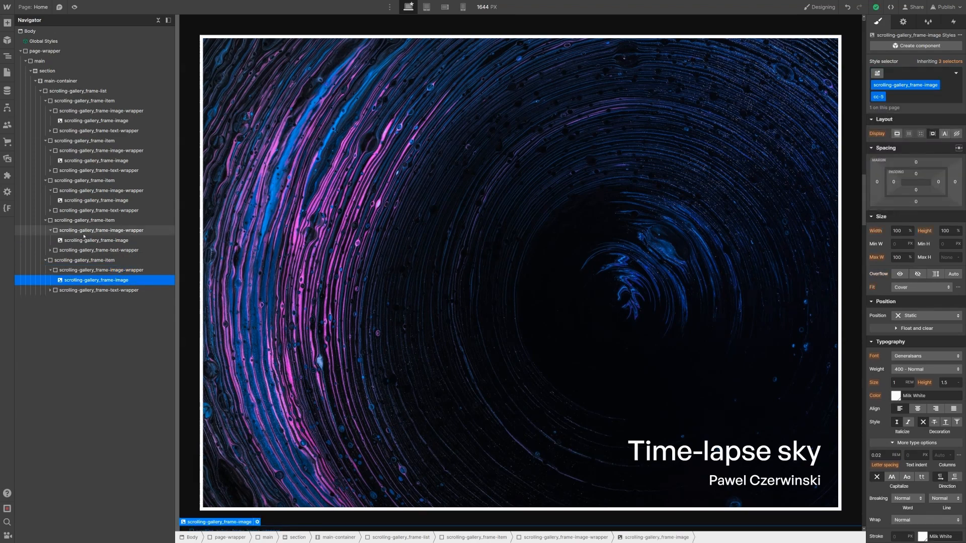
click(50, 131)
click(55, 141)
click(89, 153)
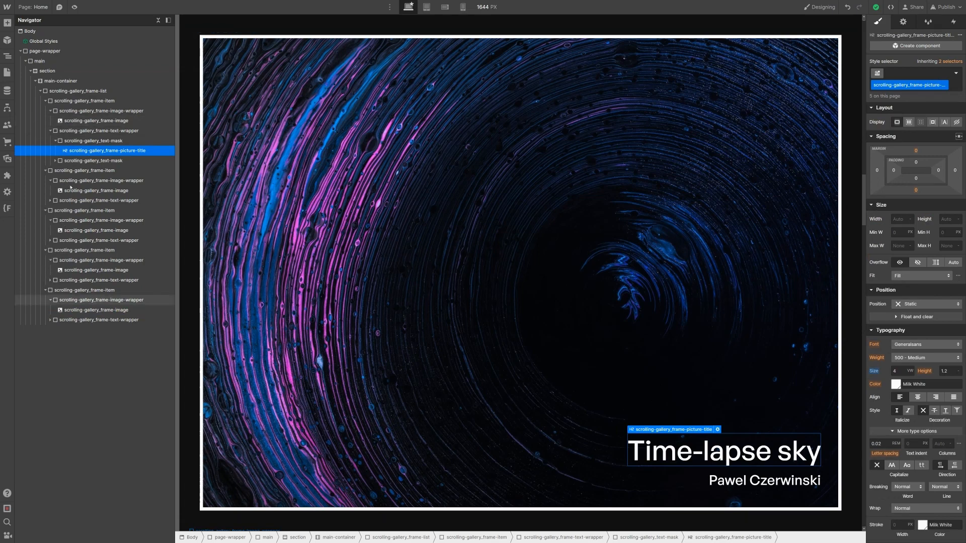
Step: Move the first picture title down 100% on Y so it hides in its mask
click(54, 161)
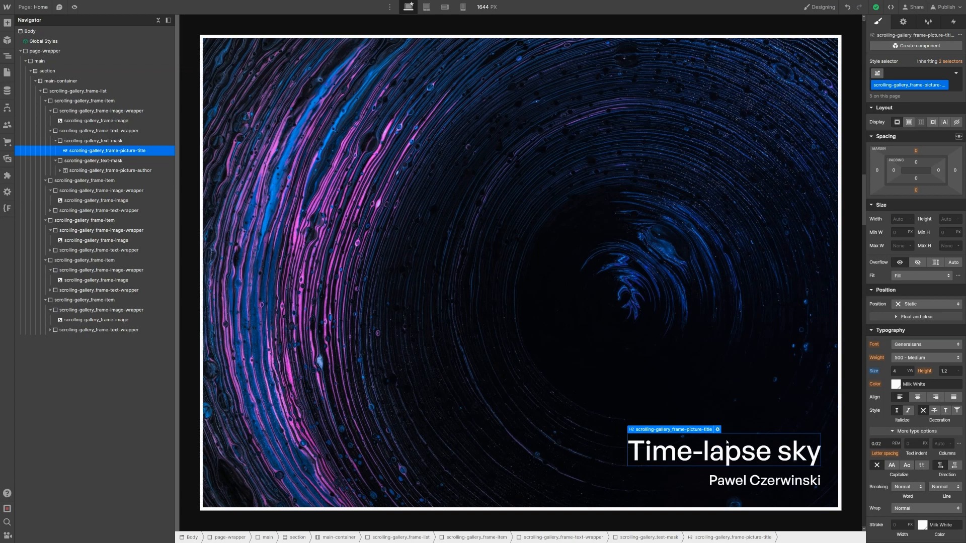
key(ctrl+Return)
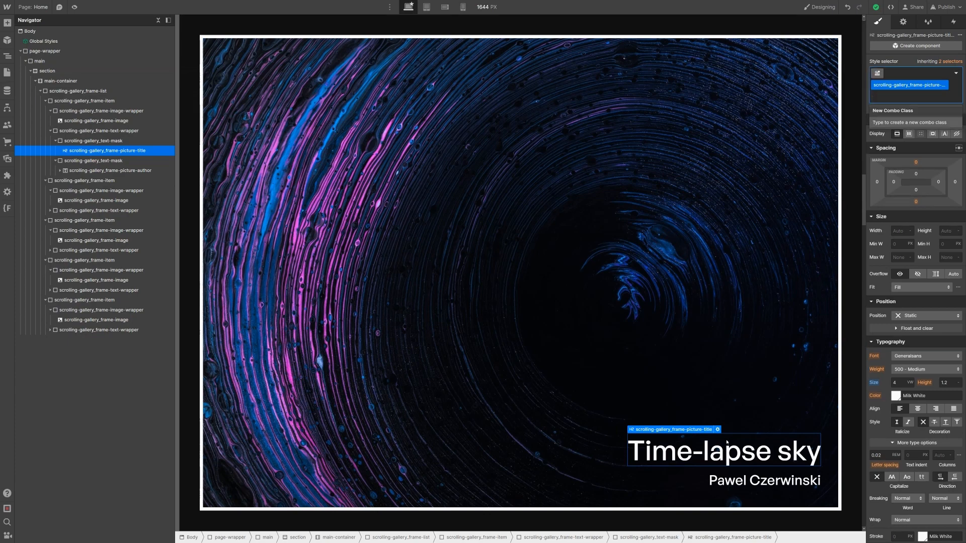
text(is)
key(BackSpace)
key(BackSpace)
click(875, 434)
scroll(878, 433, down, 4)
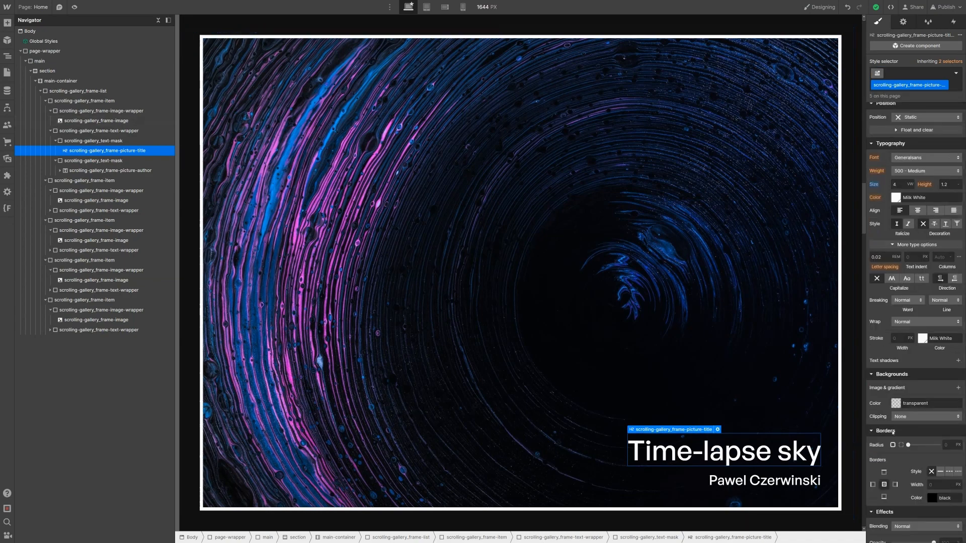
scroll(893, 432, down, 3)
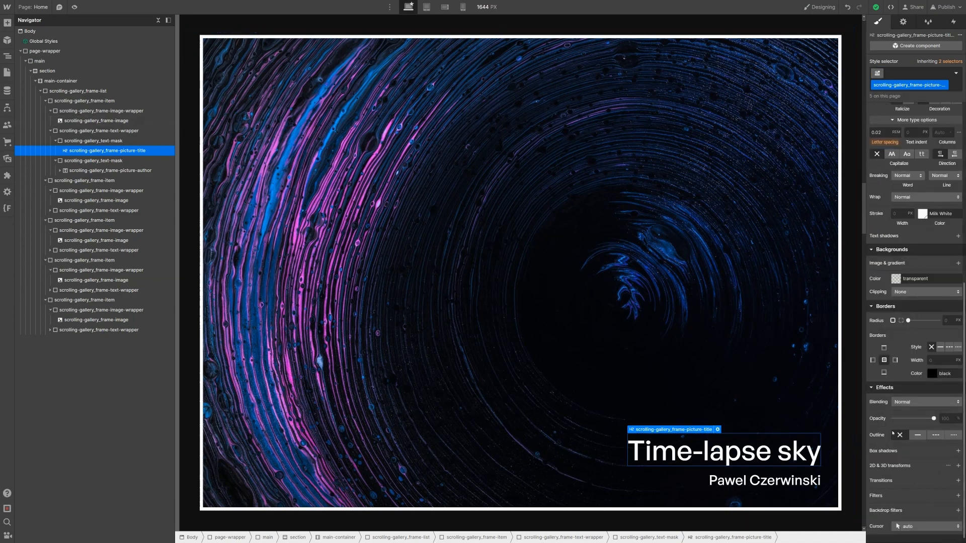
click(958, 457)
click(946, 513)
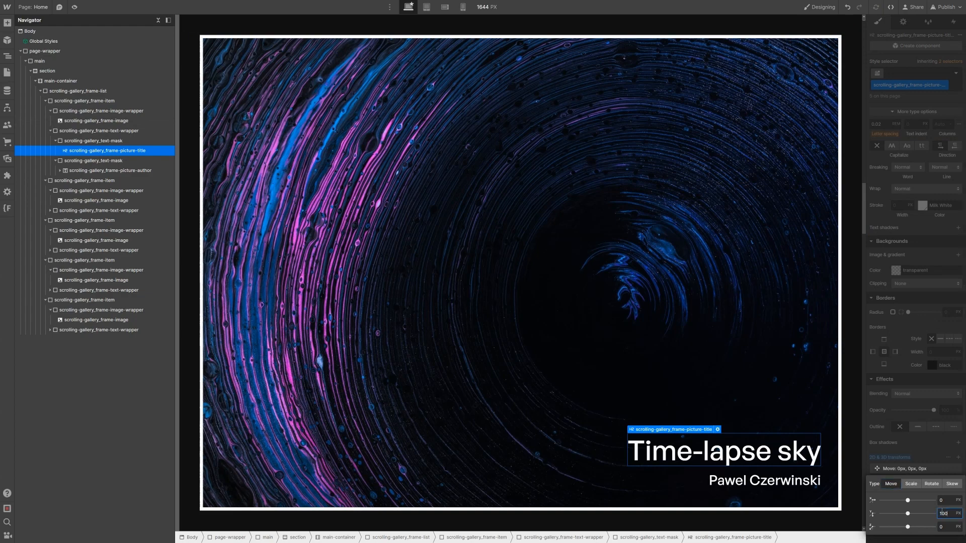
key(Return)
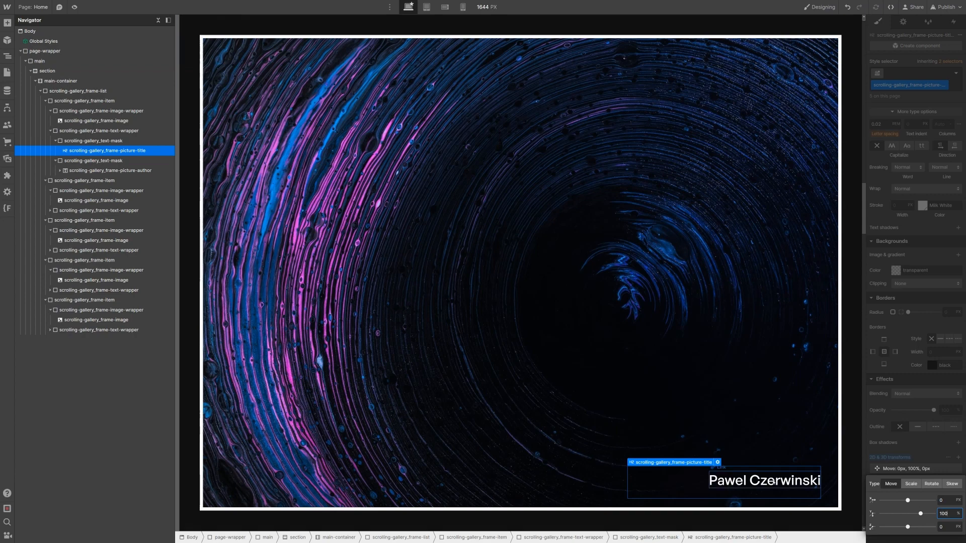
Step: Give the picture author a Move Y of 100% to hide it below its mask
click(116, 171)
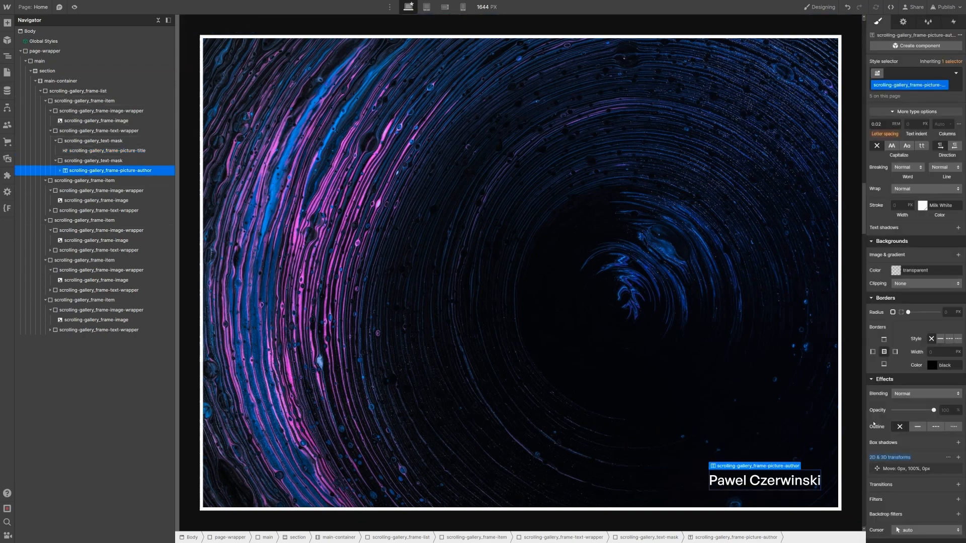
click(958, 458)
click(950, 513)
text(100)
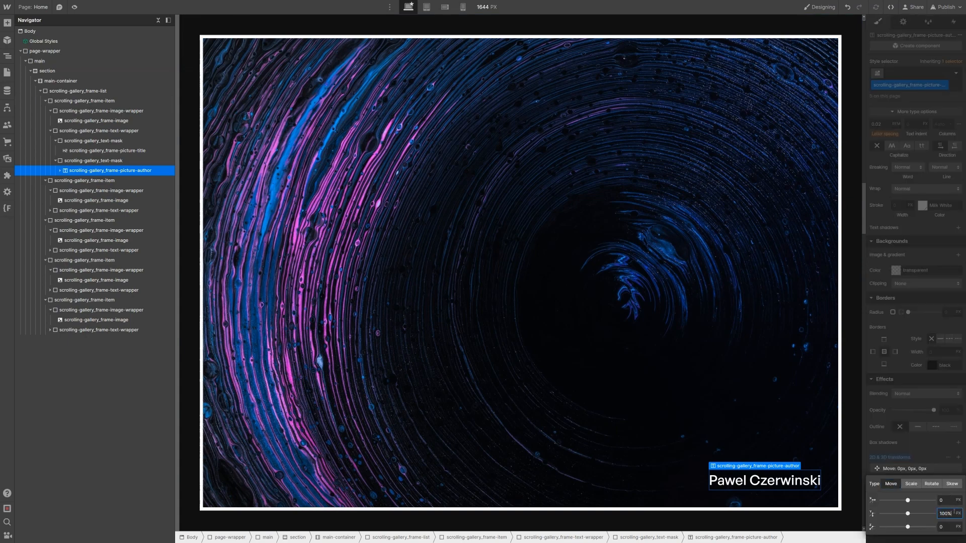
text(%)
click(92, 152)
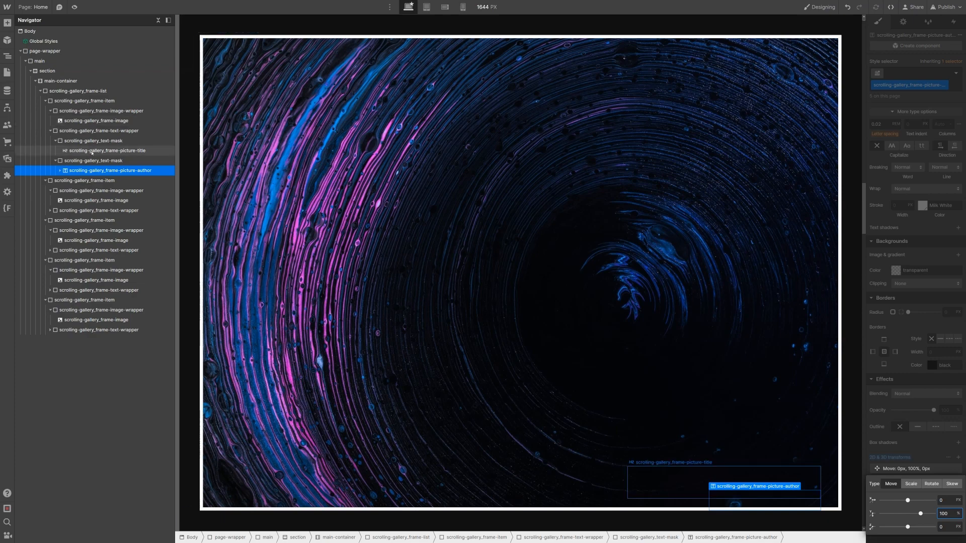
key(ctrl+Return)
Step: Add combo class cc-1 to the title and reset its Move Y to 0
text(cc-1)
key(Return)
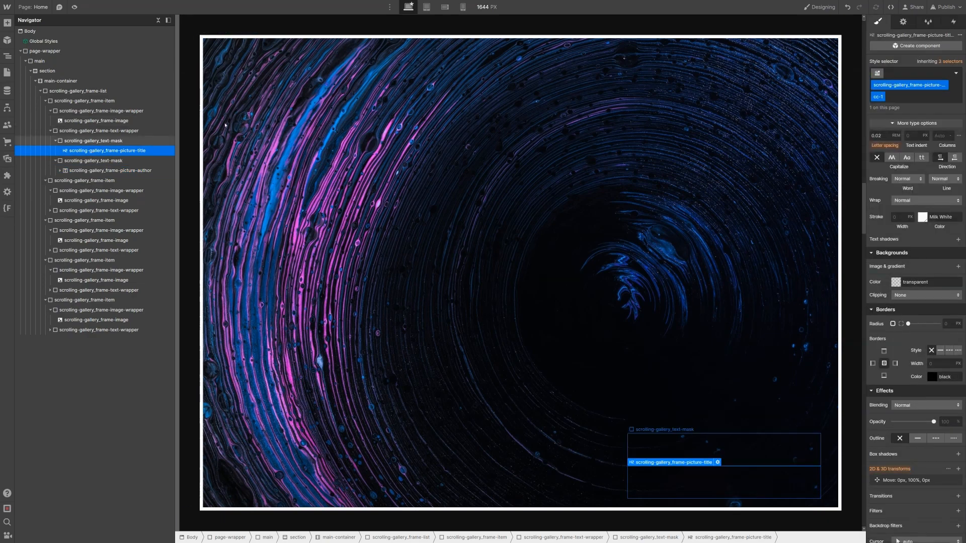
click(923, 483)
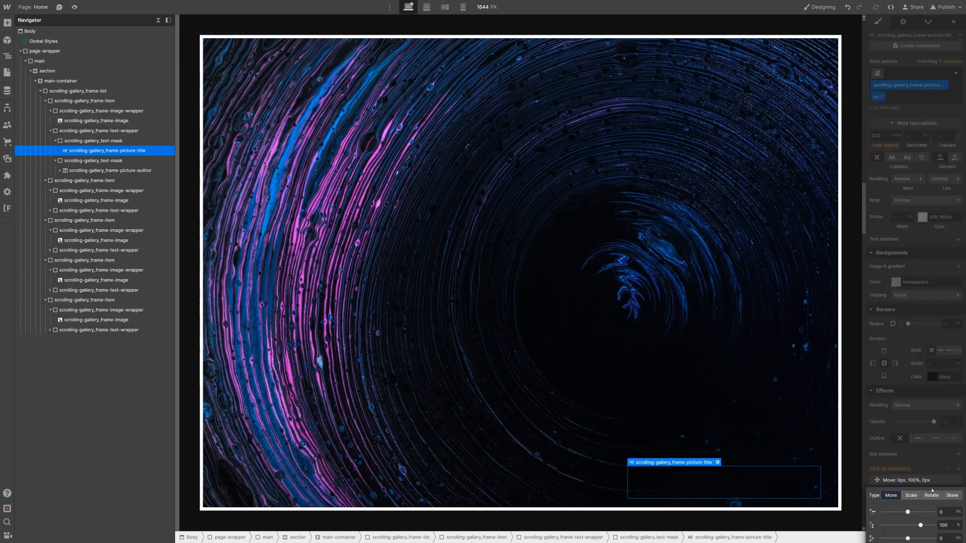
click(943, 525)
text(0)
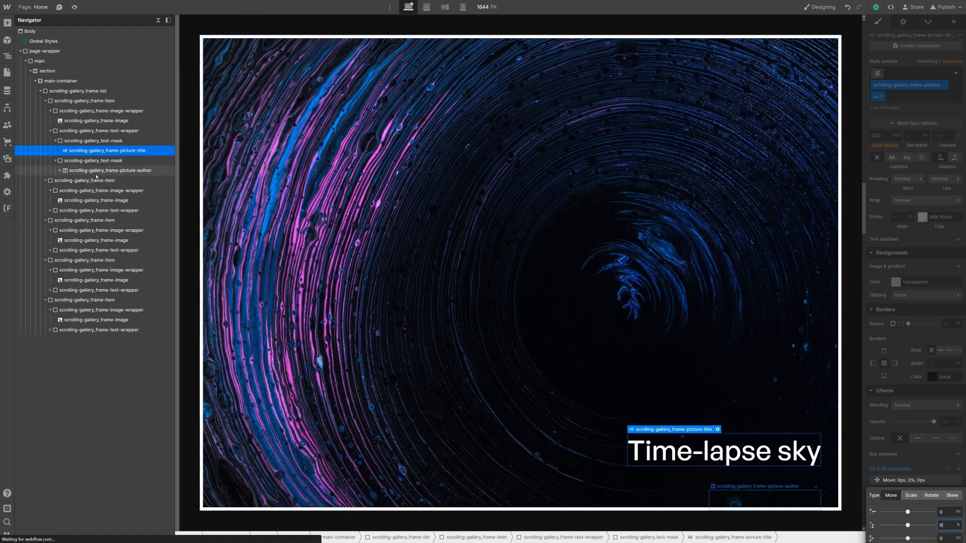
Step: Apply combo class cc-1 to the author and reset its Move Y to 0
click(96, 171)
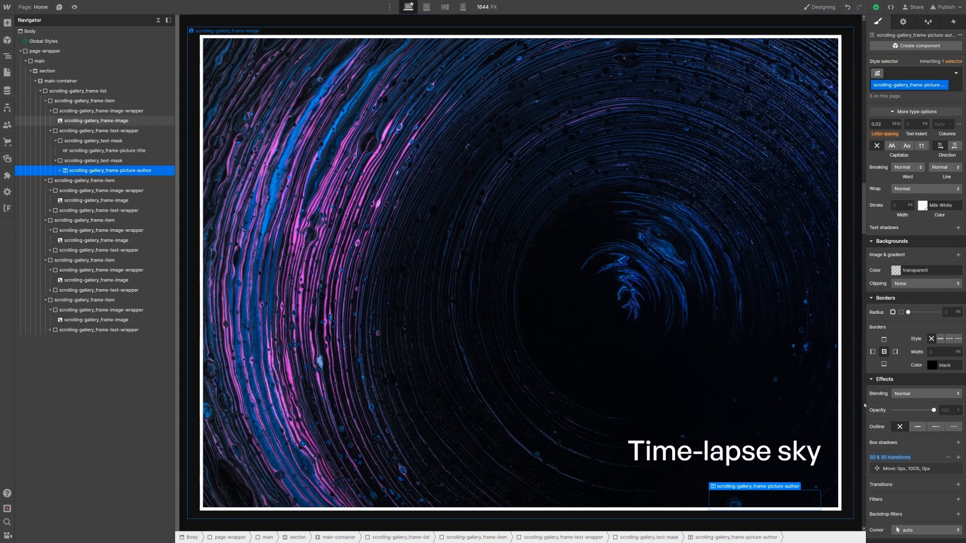
click(892, 93)
text(cc)
key(Return)
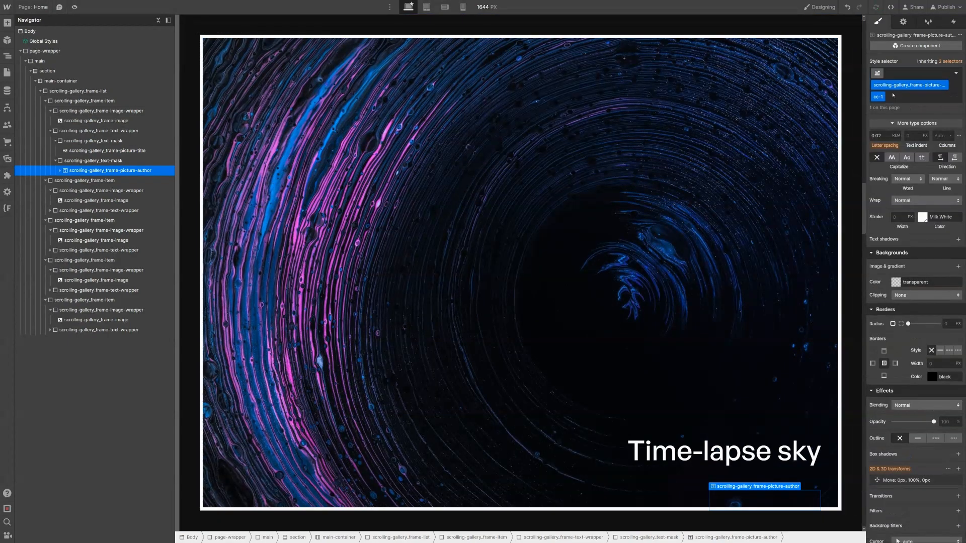
click(932, 482)
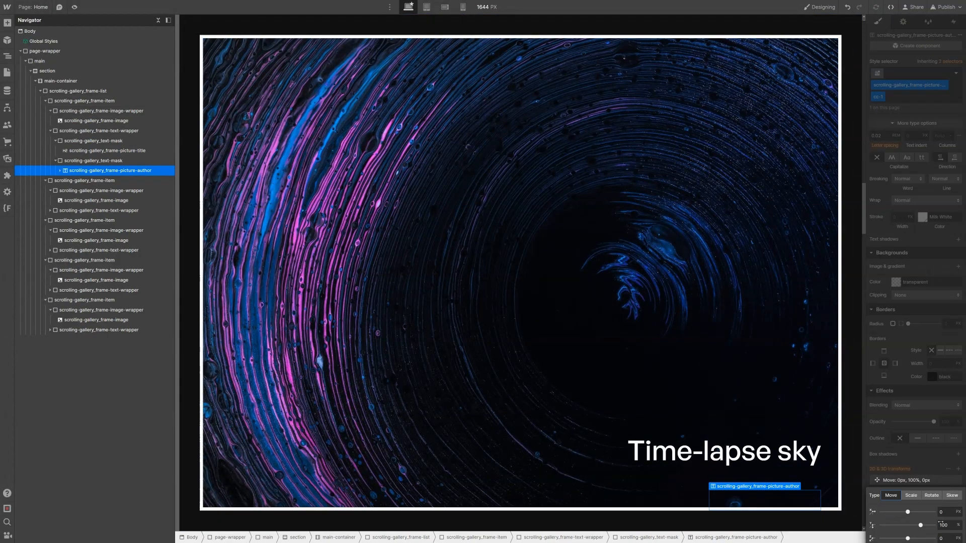
alt+click(942, 524)
double_click(942, 524)
text(0)
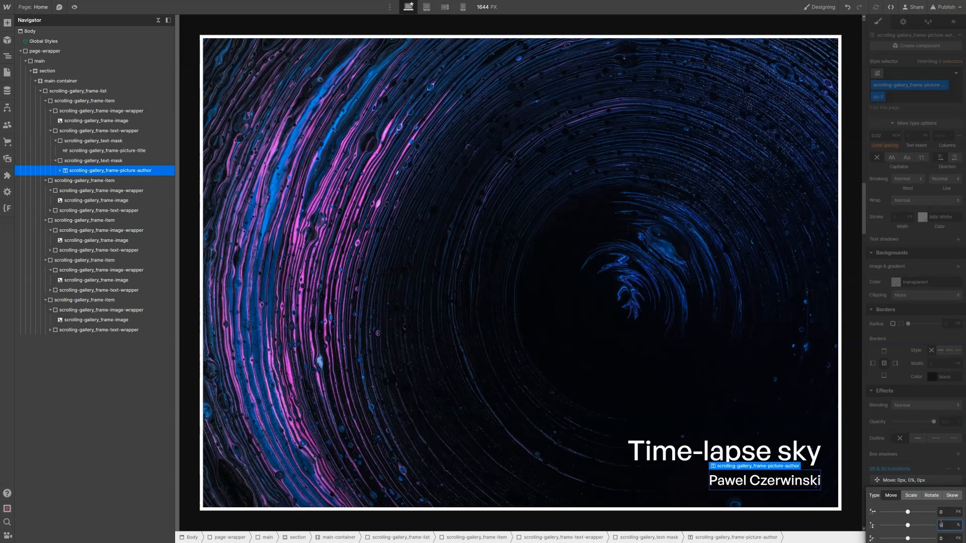
click(50, 211)
click(56, 221)
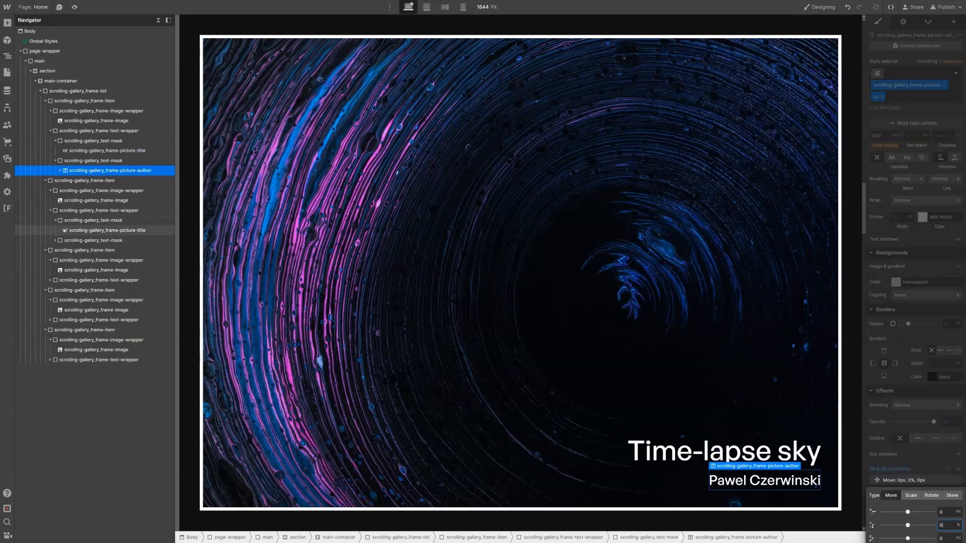
Step: Add combo class cc-2 to the second frame's picture-title and picture-author
click(66, 230)
key(ctrl+Return)
text(cc)
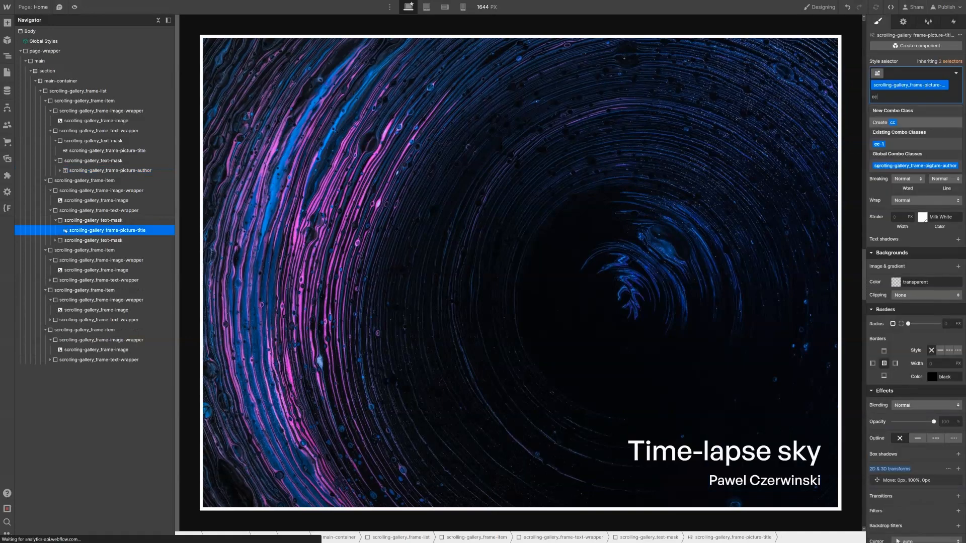
text(-2)
key(Return)
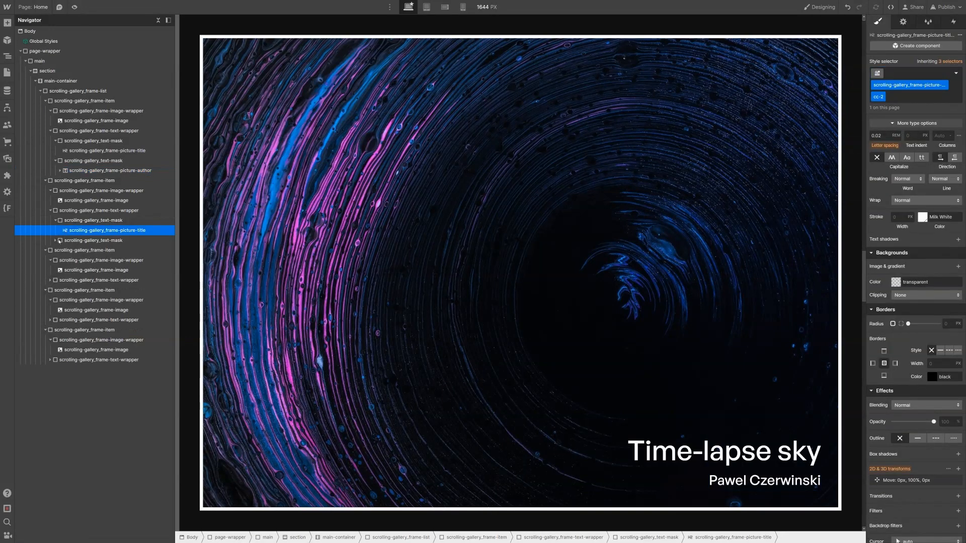
click(59, 241)
click(56, 241)
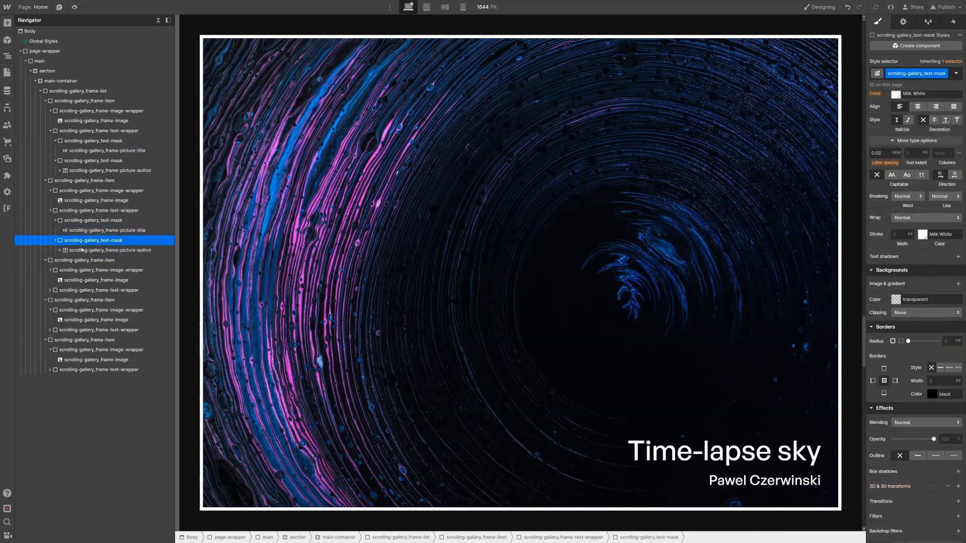
click(82, 250)
key(ctrl+Return)
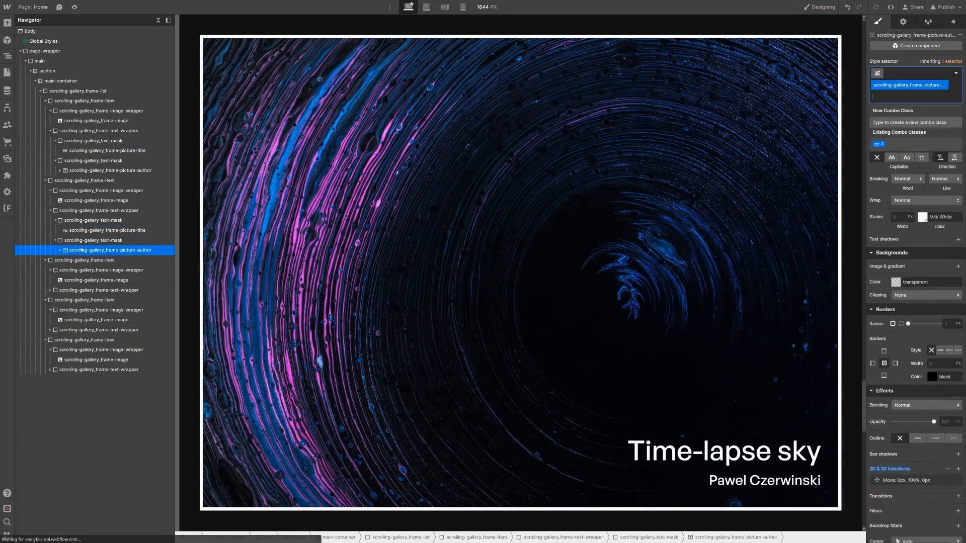
text(cc-2)
key(Return)
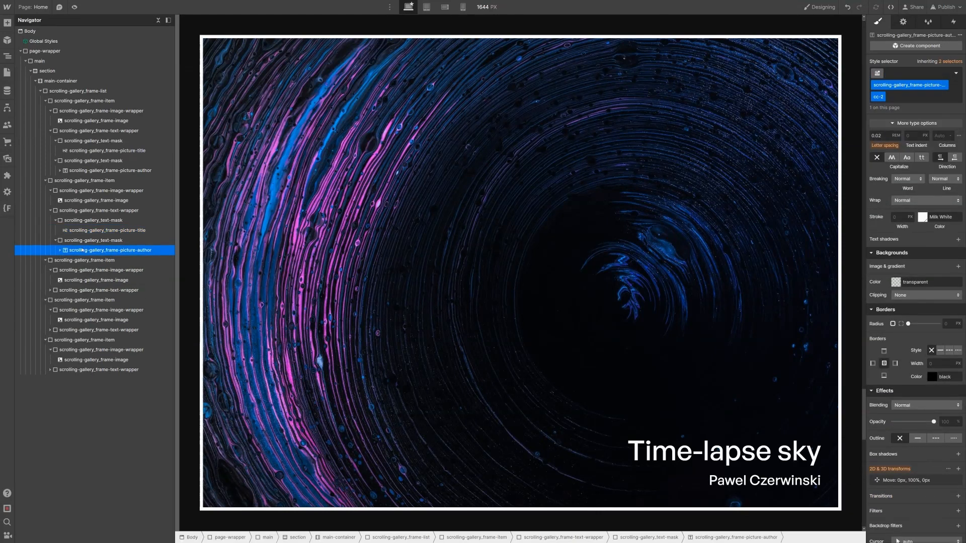
Step: Add combo class cc-3 to the third frame's title and select its author element
click(50, 290)
click(56, 300)
click(72, 311)
key(ctrl+Return)
text(cc-3)
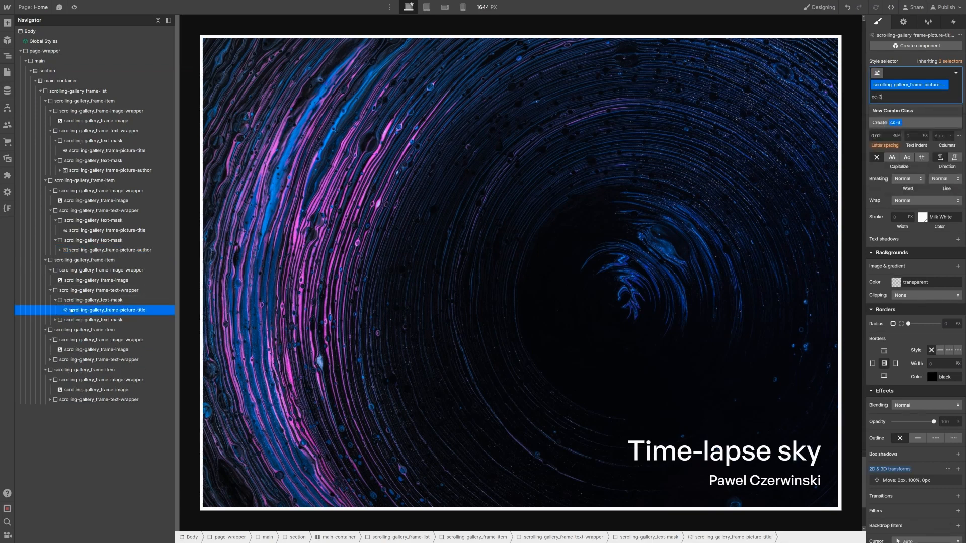
key(Return)
click(56, 320)
click(83, 332)
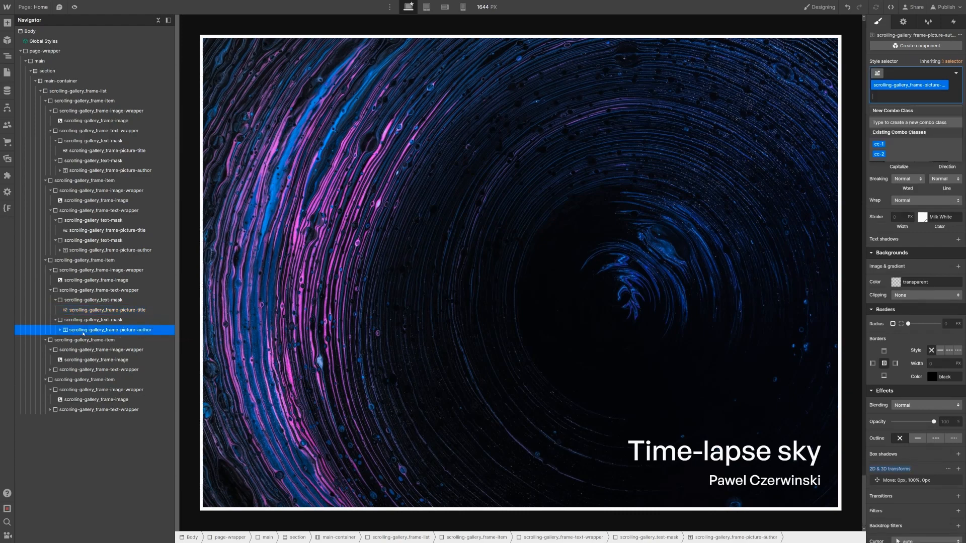
Step: Give the fourth frame's title and author the cc-4 combo class
click(51, 370)
click(56, 380)
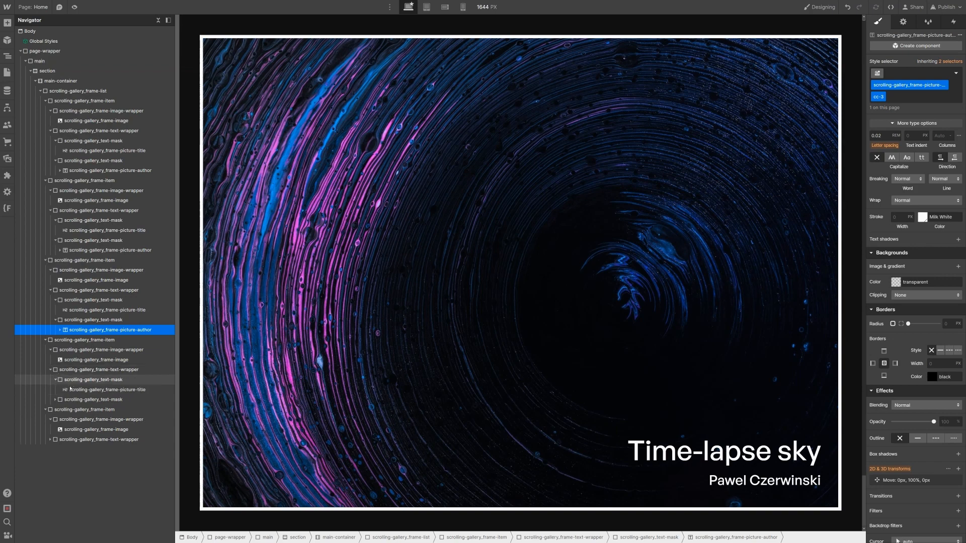
click(71, 389)
key(Return)
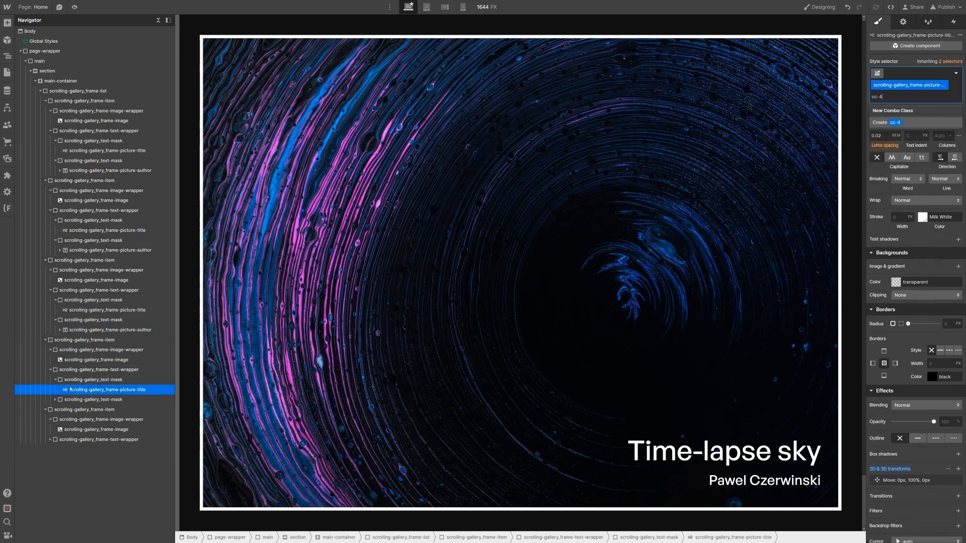
click(56, 399)
click(71, 410)
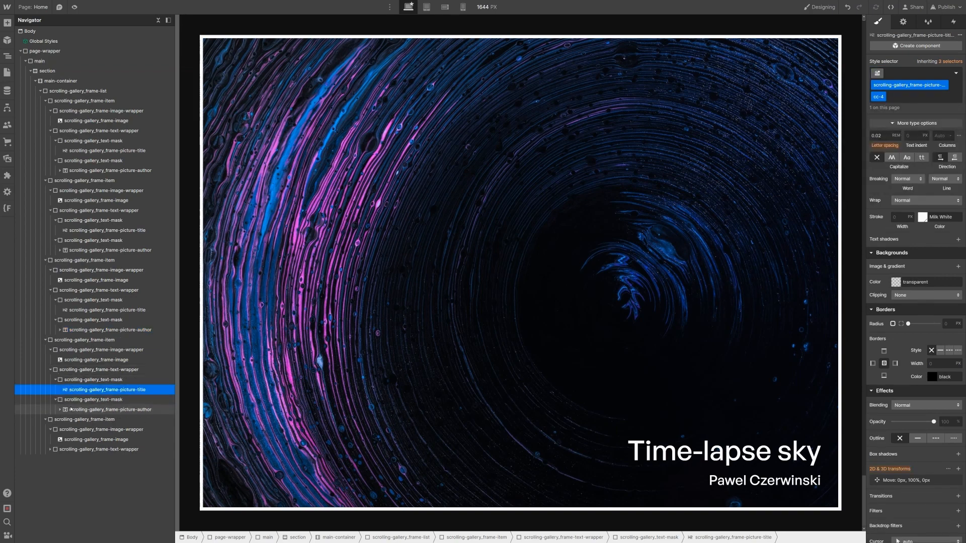
key(ctrl+Return)
text(cc-4)
key(Return)
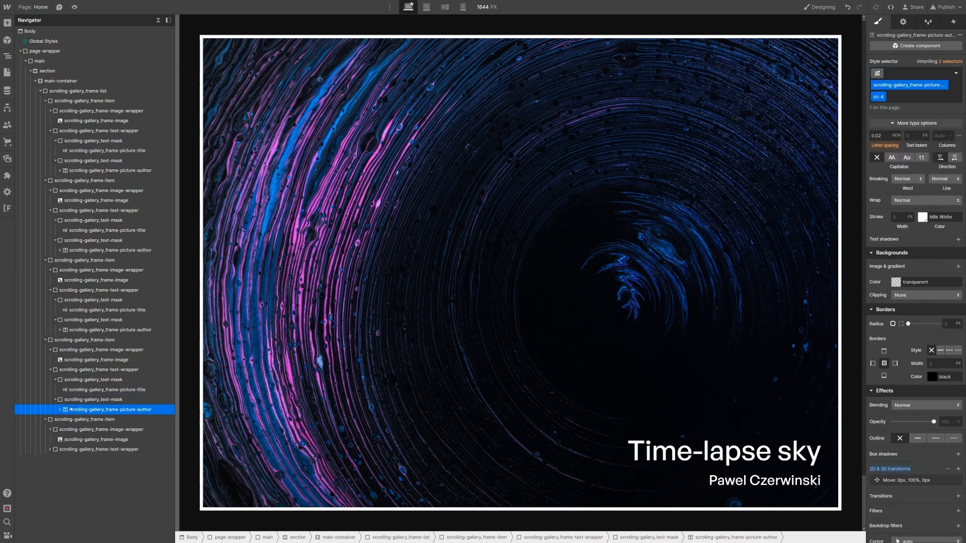
Step: Give the fifth frame's title and author the cc-5 combo class
click(50, 449)
click(55, 459)
click(82, 469)
key(ctrl+Return)
text(cc-5)
key(Return)
click(61, 481)
click(74, 489)
key(ctrl+Return)
text(cc-5)
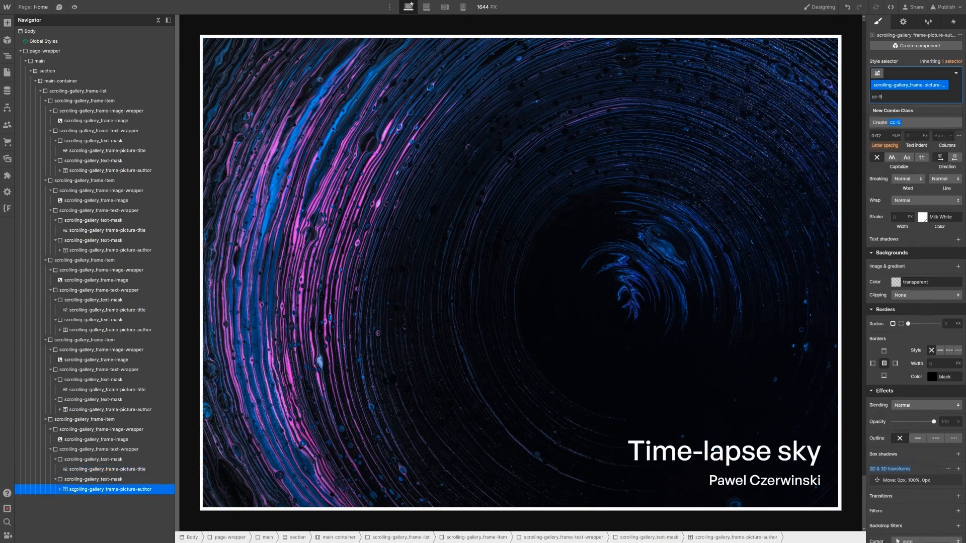
key(Return)
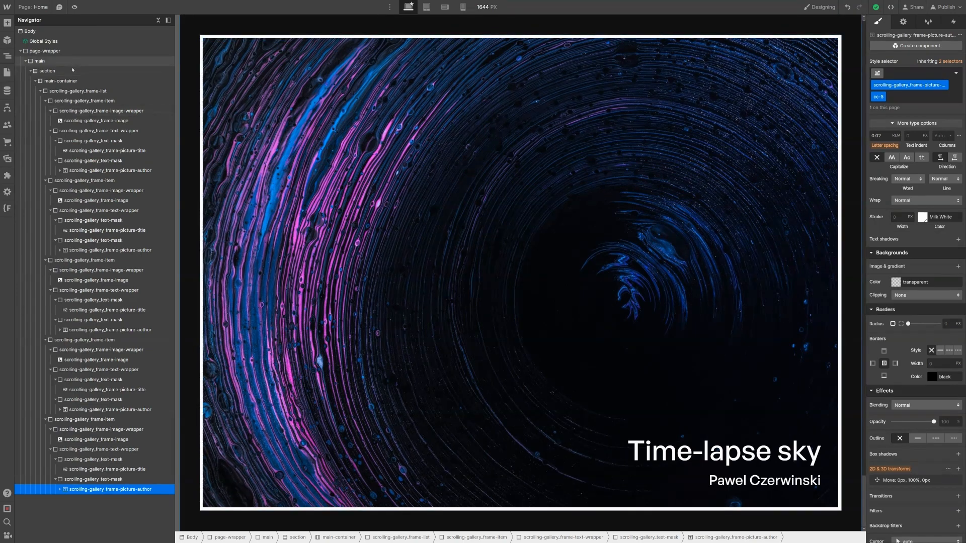
Step: Add a While scrolling in view interaction trigger to the section
click(48, 71)
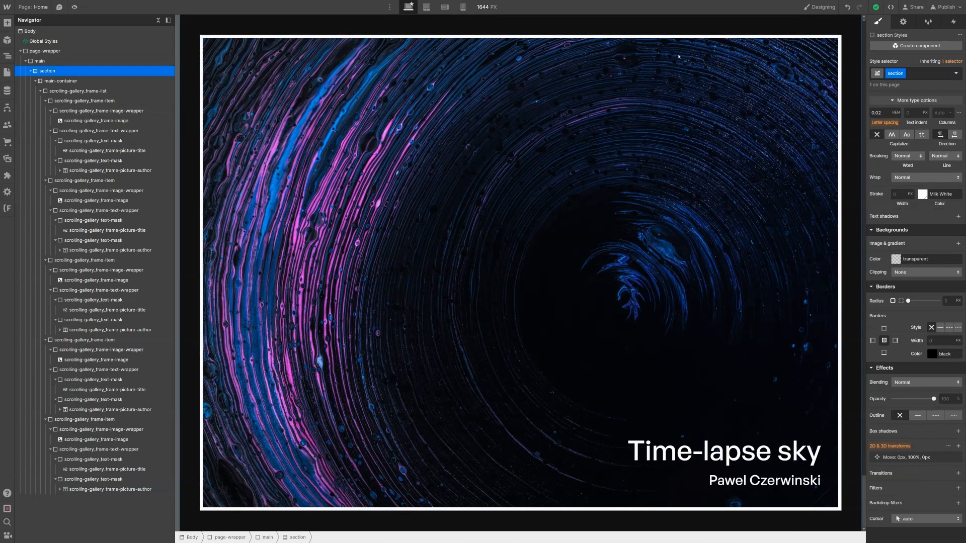
click(959, 25)
click(959, 48)
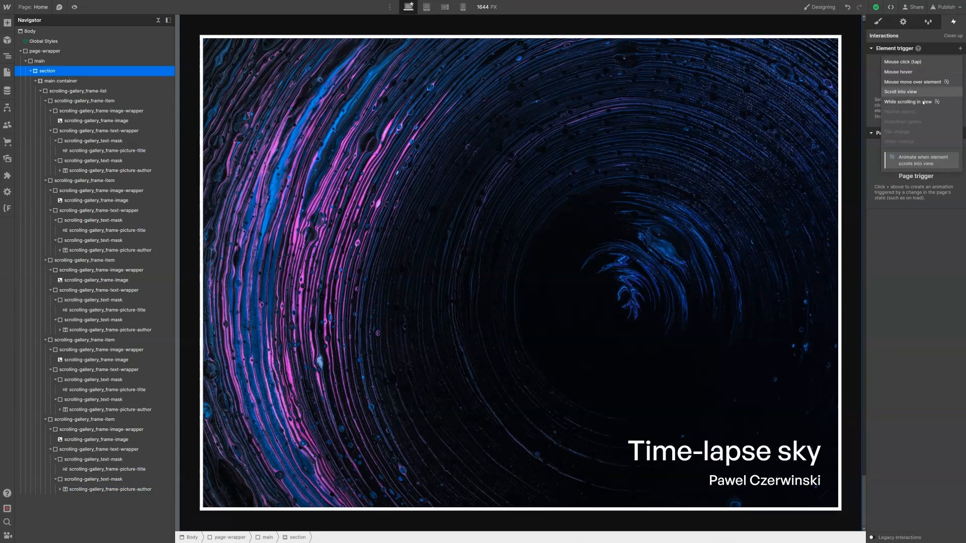
click(903, 115)
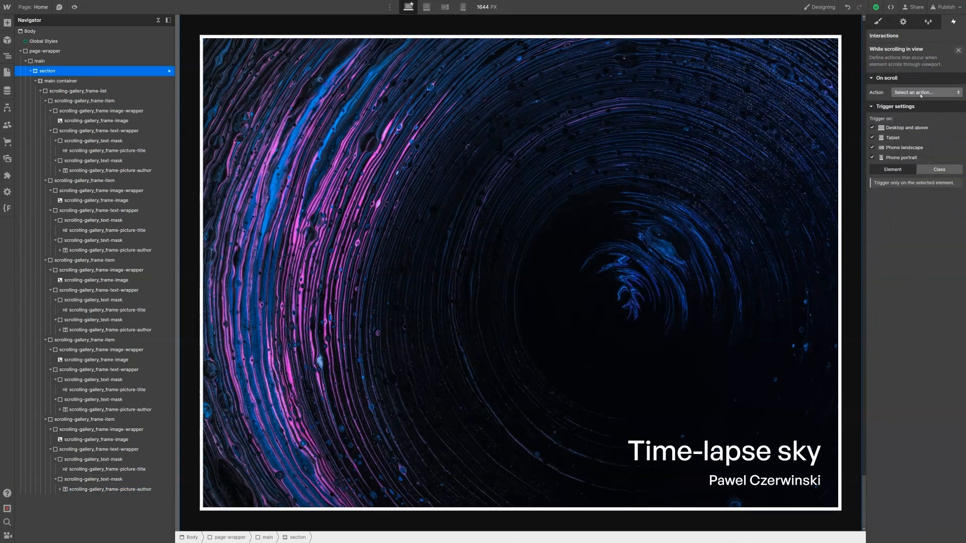
Step: Set the trigger to play a scroll animation starting when the section is fully visible
click(913, 92)
click(915, 112)
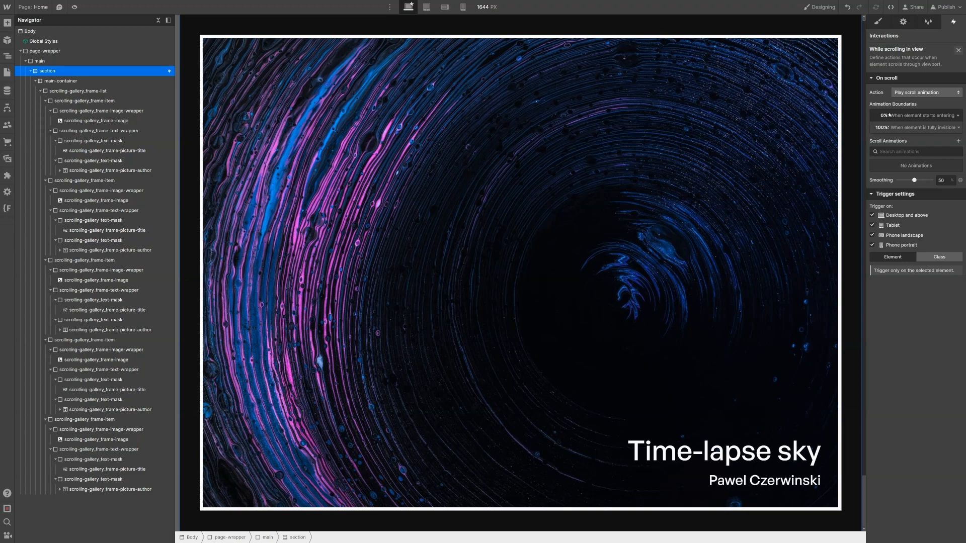
click(889, 115)
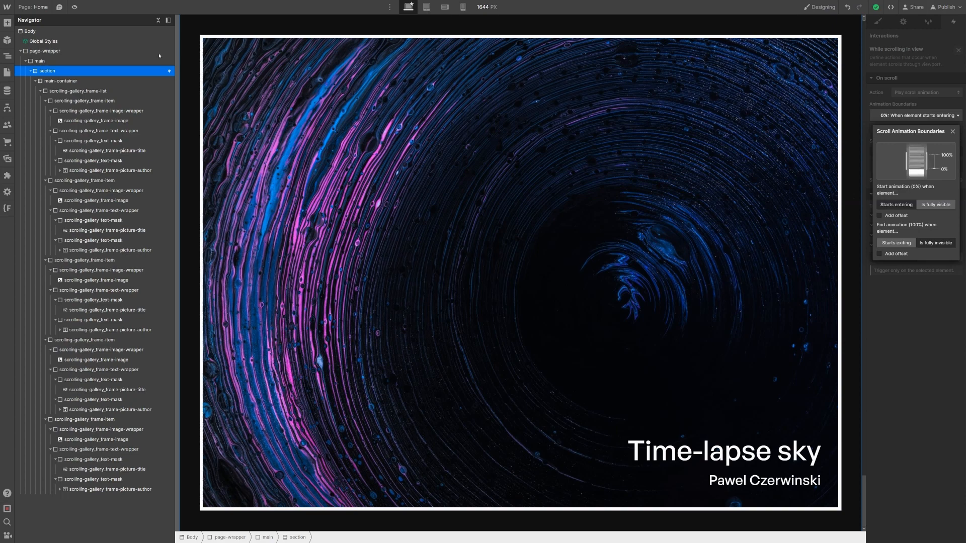
click(927, 205)
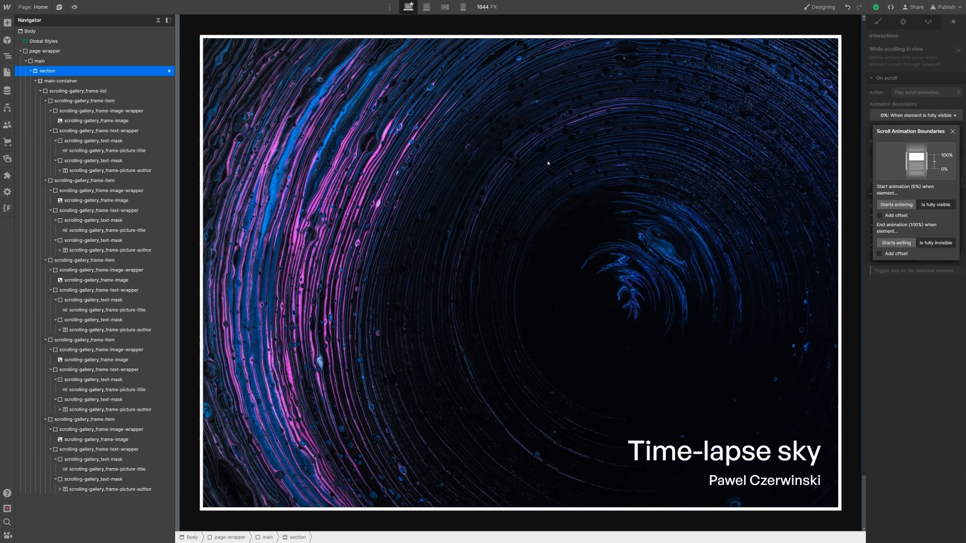
Step: Add an offset of 50 to the end boundary, when the section is fully invisible
click(923, 254)
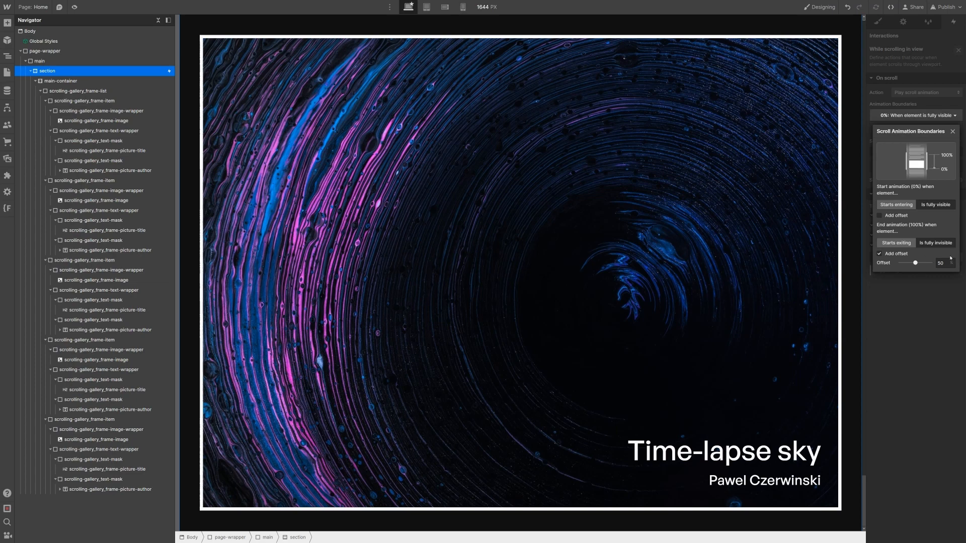
click(939, 262)
click(891, 93)
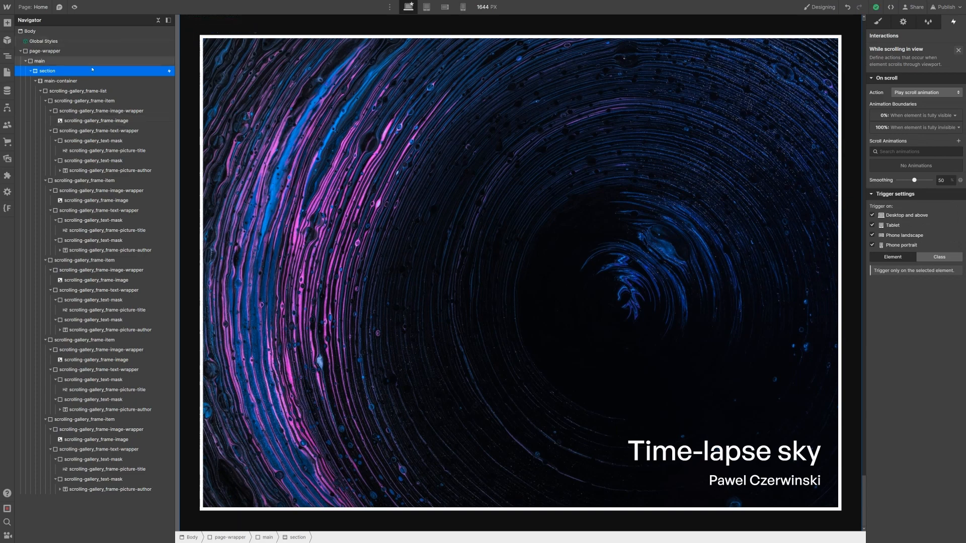
click(878, 21)
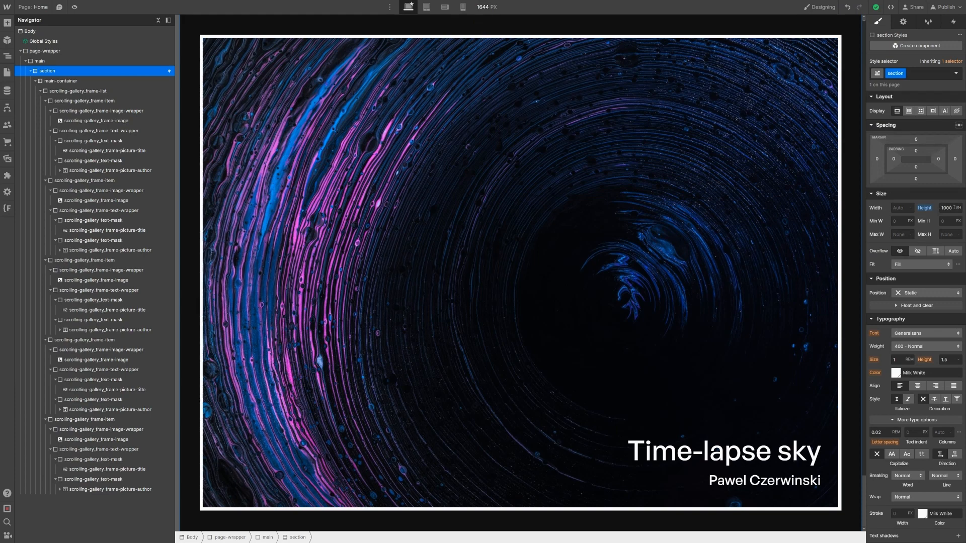
click(950, 27)
click(926, 63)
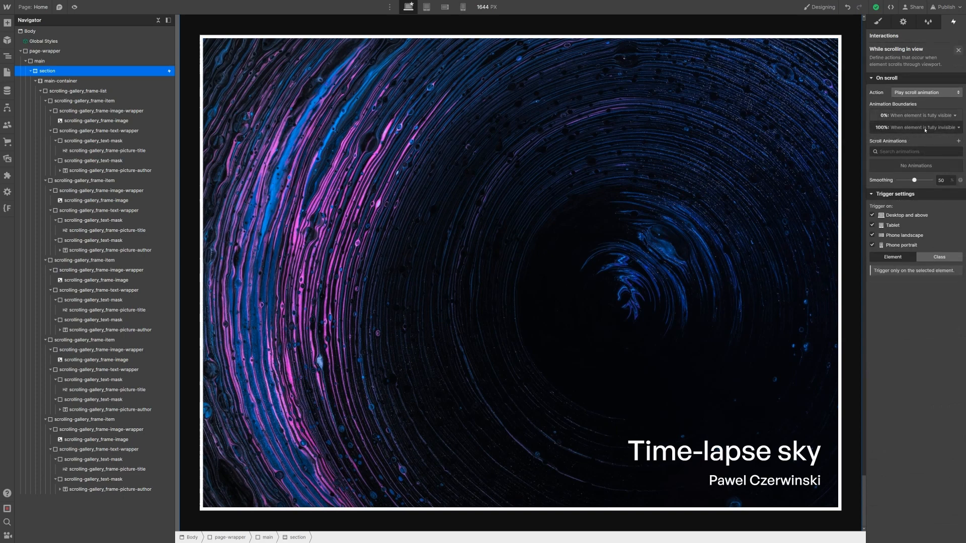
Step: Change the end boundary offset to 15 and raise the smoothing to 80
click(923, 128)
click(940, 274)
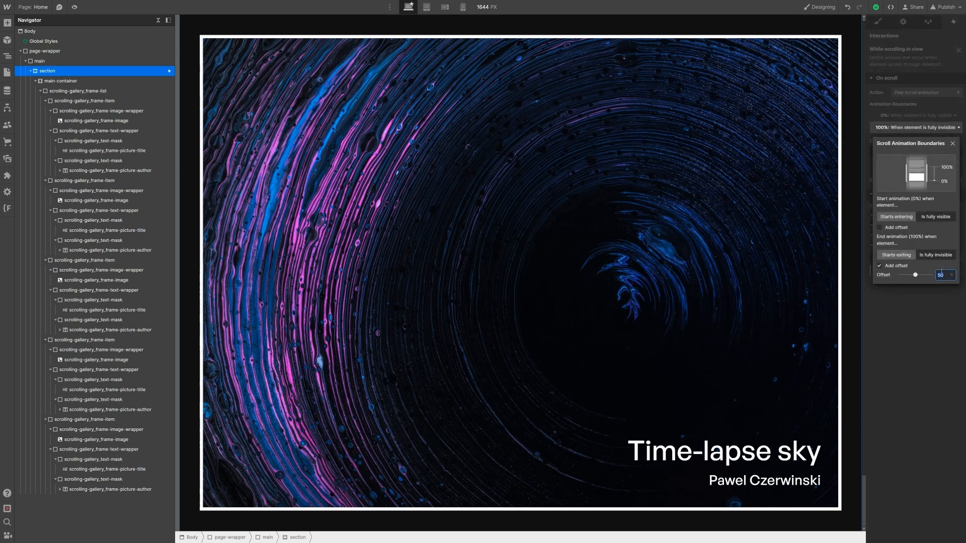
text(1000)
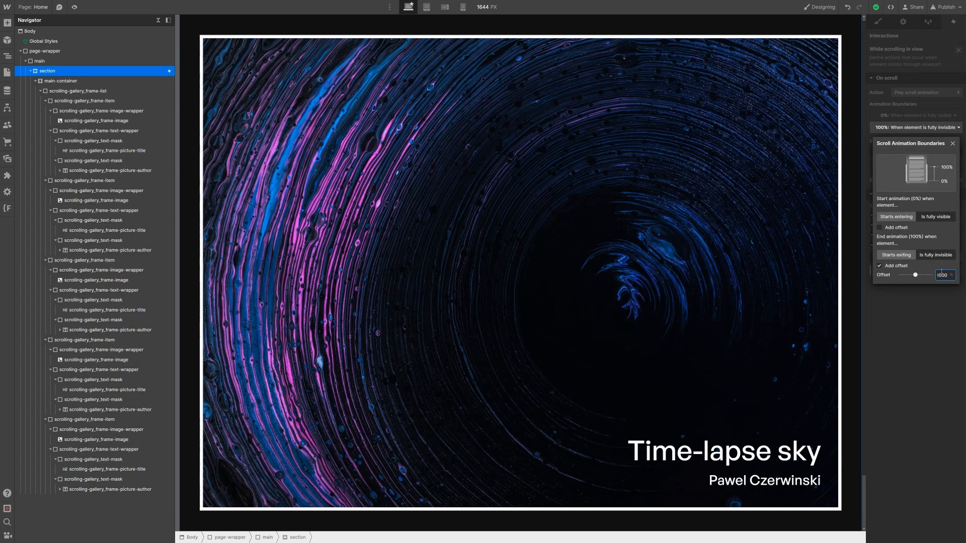
text(0*100)
key(Return)
text(15)
click(931, 316)
click(941, 180)
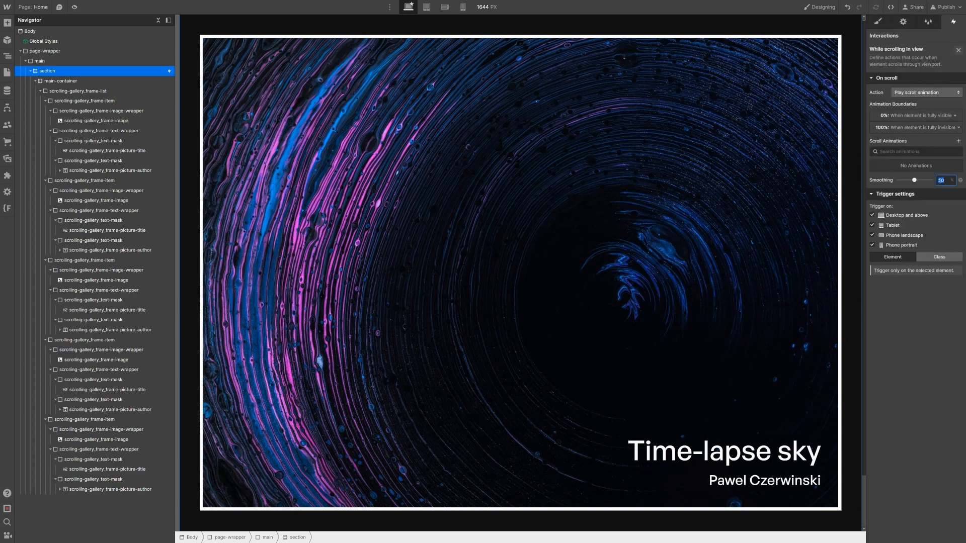
text(80)
Step: Add a scroll animation named '(SCROLLING GALLERY) Image Transition'
click(958, 142)
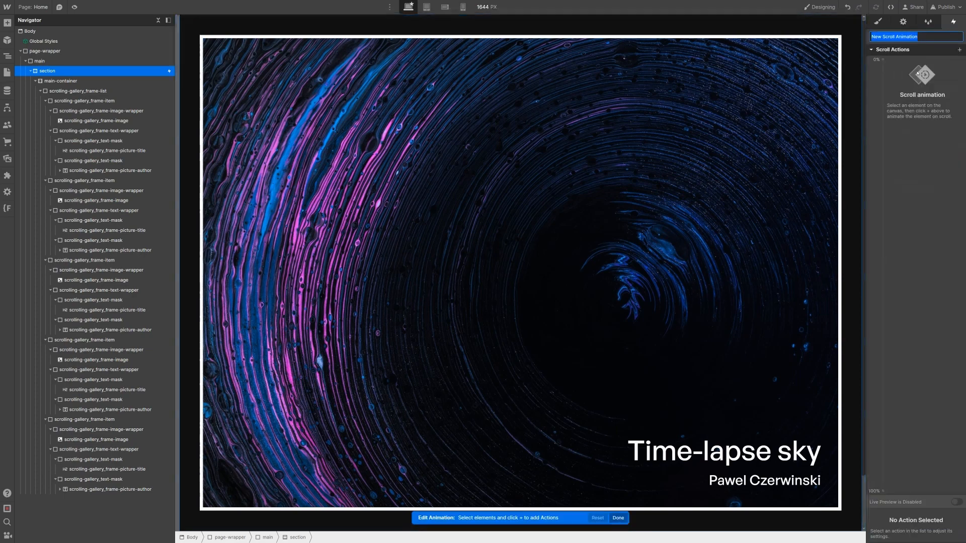
text((SCROLLING GALLERY))
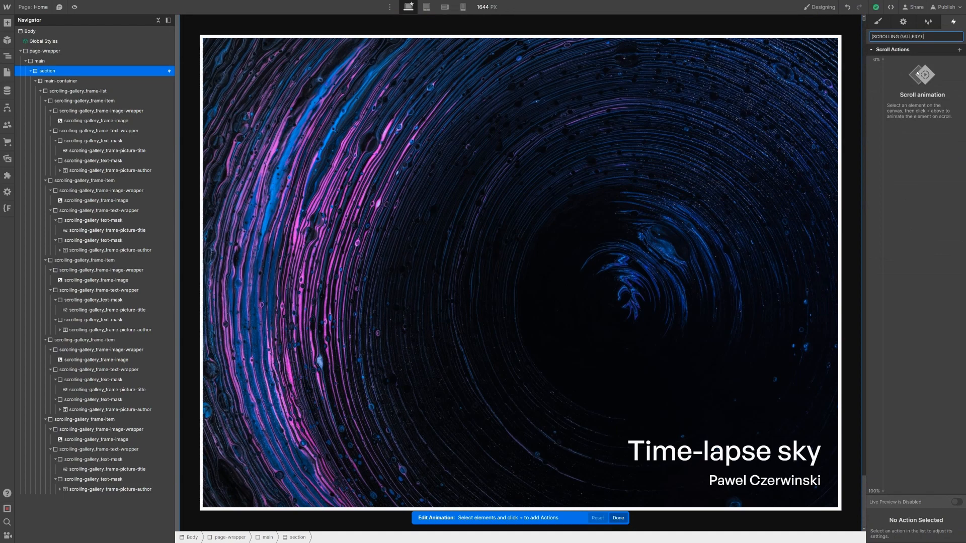
text( Image Transition)
key(Return)
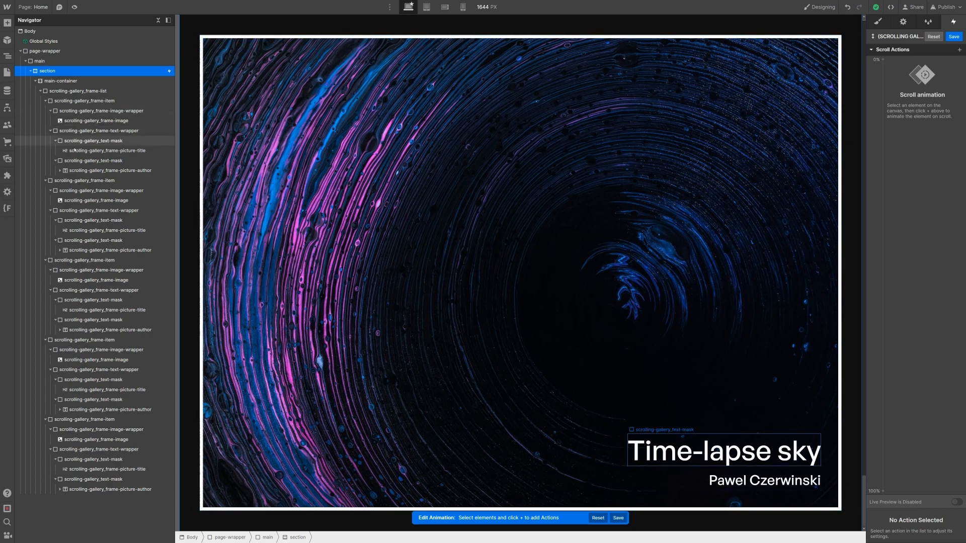
Step: Select the first scrolling-gallery_frame-item and add a Move action affecting its whole class
click(51, 111)
click(46, 101)
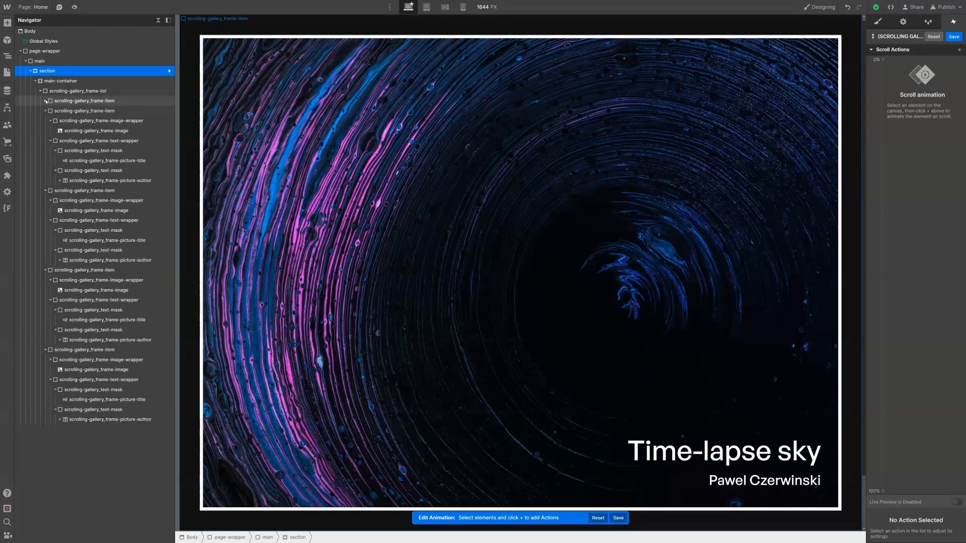
click(64, 104)
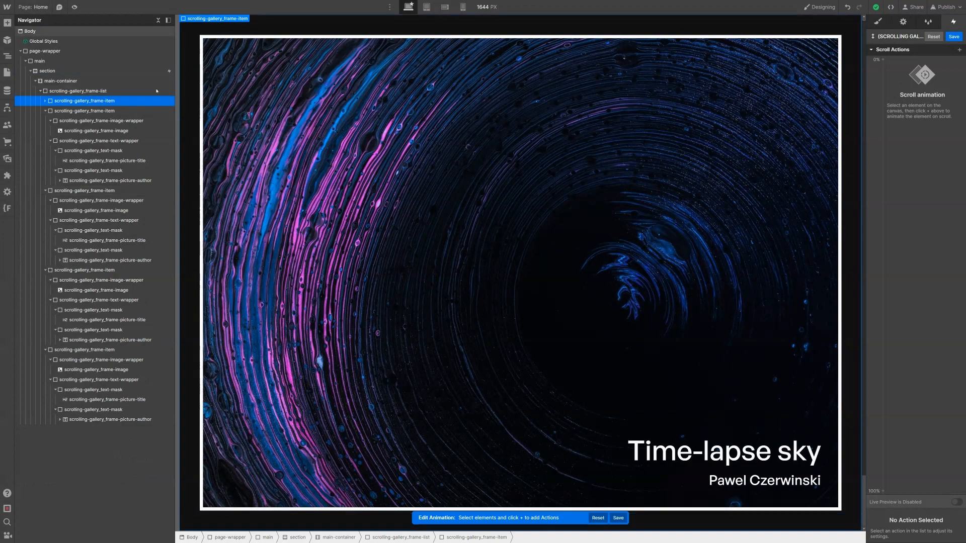
click(959, 49)
click(930, 73)
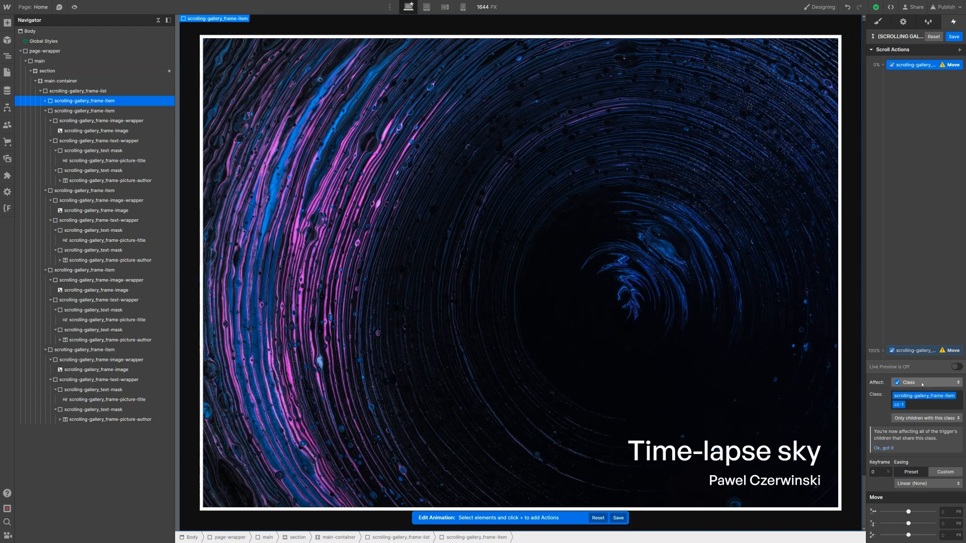
click(900, 382)
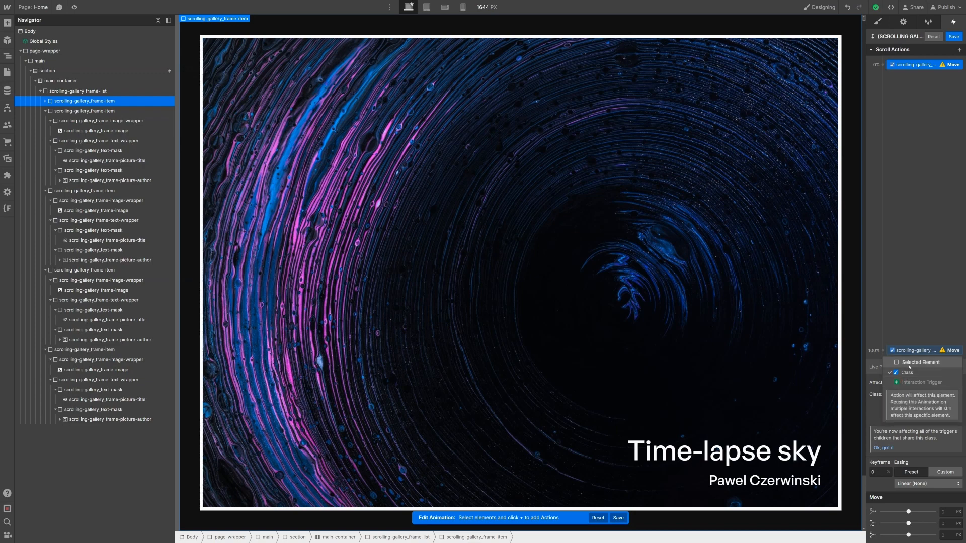
click(909, 364)
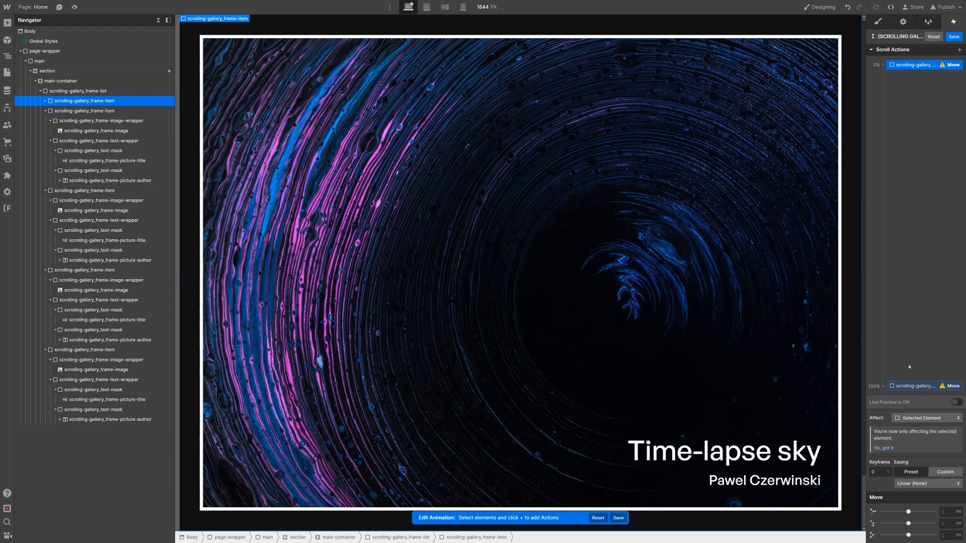
key(ctrl+z)
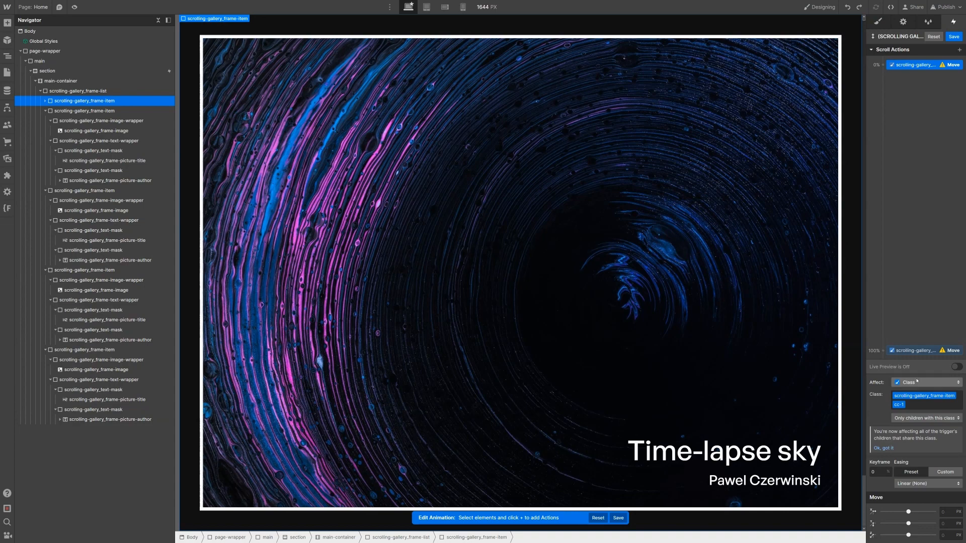
click(917, 381)
Step: Keep the Move action targeting the class and delete its 100% keyframe
click(872, 376)
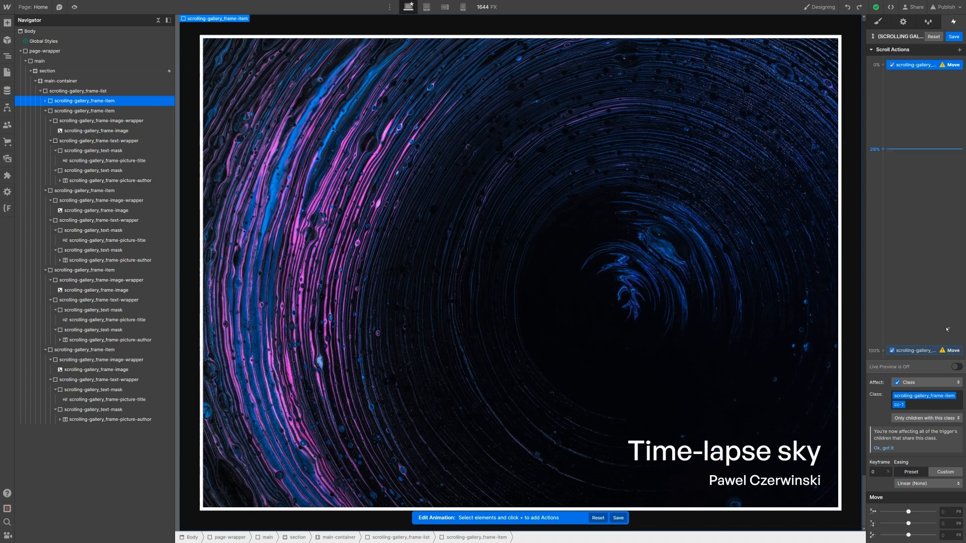
click(936, 351)
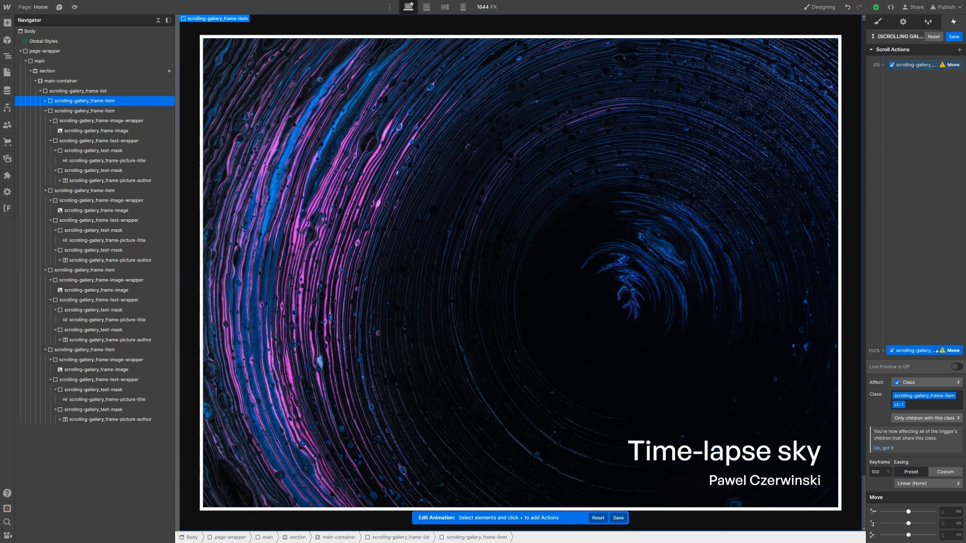
key(Delete)
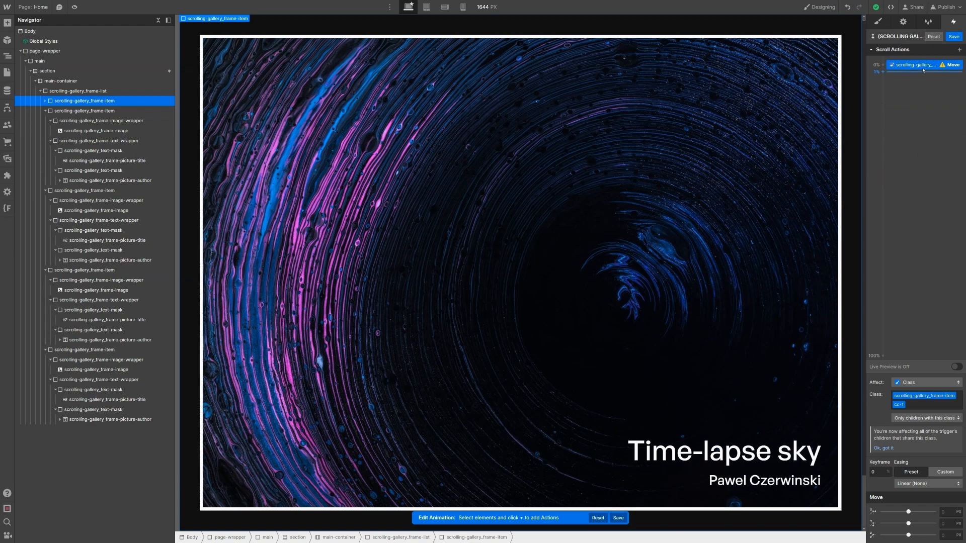
Step: Delete the remaining 0% Move keyframe, leaving the timeline empty
key(Delete)
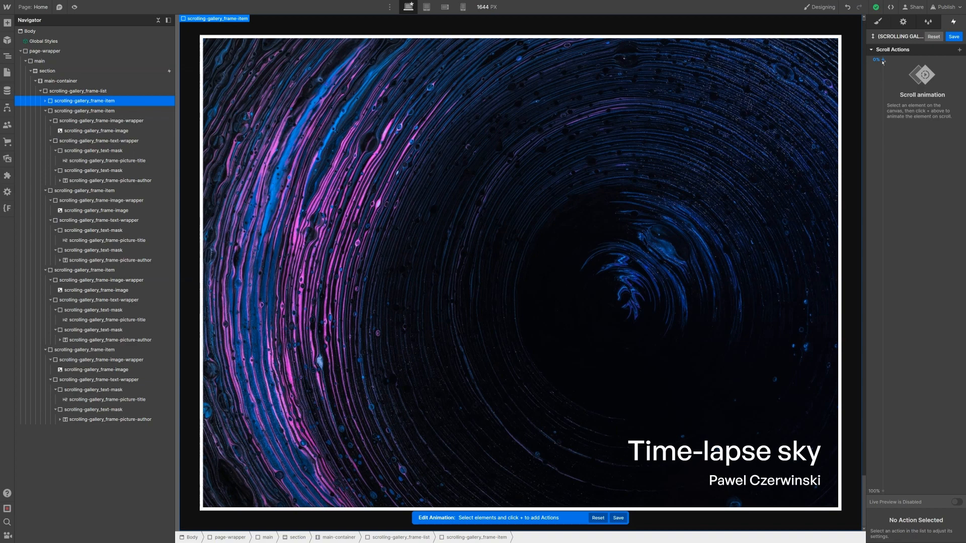
Step: Collapse the second through fifth gallery frame items in the Navigator
click(46, 111)
click(45, 121)
click(45, 130)
click(45, 141)
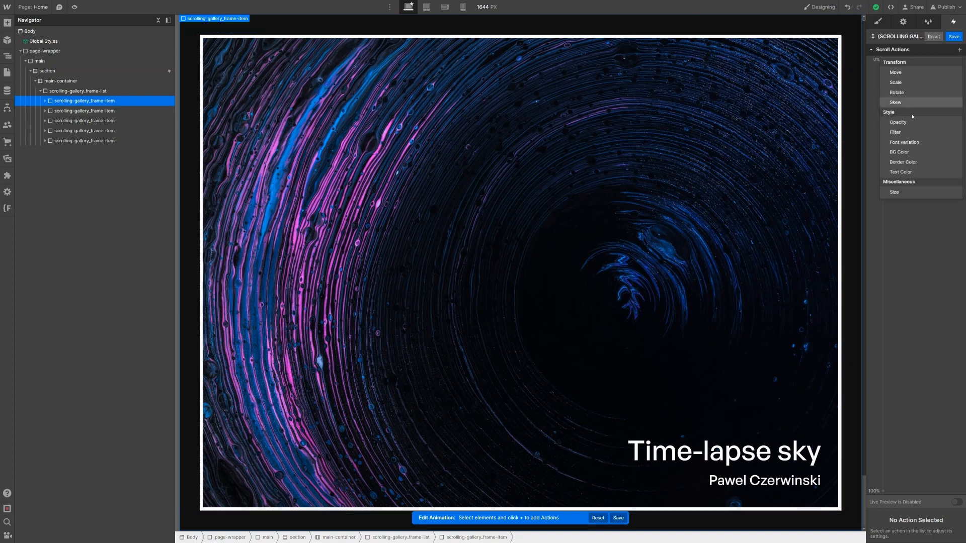
Step: Add a Rotate action whose end keyframe sits at 25% with a 3° Z rotation
click(919, 92)
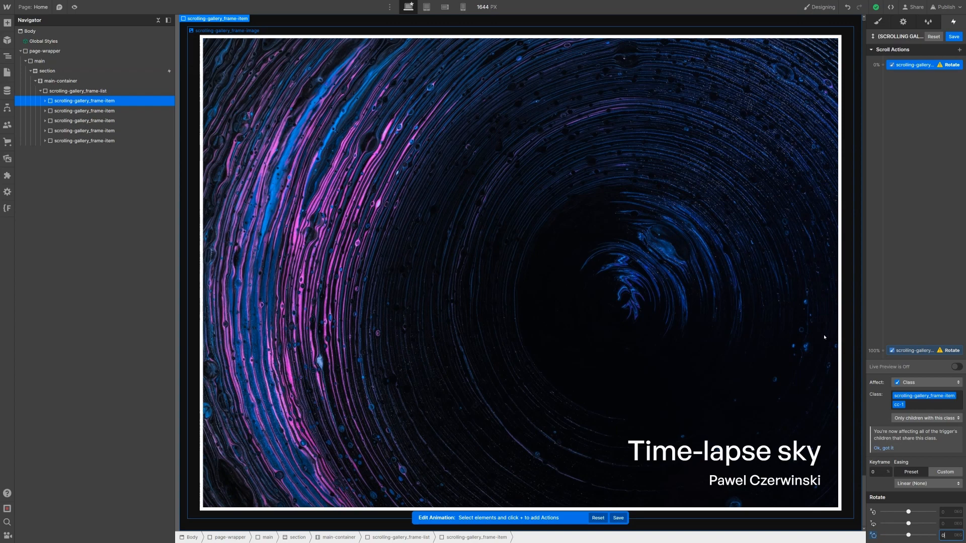
drag(933, 351, 920, 141)
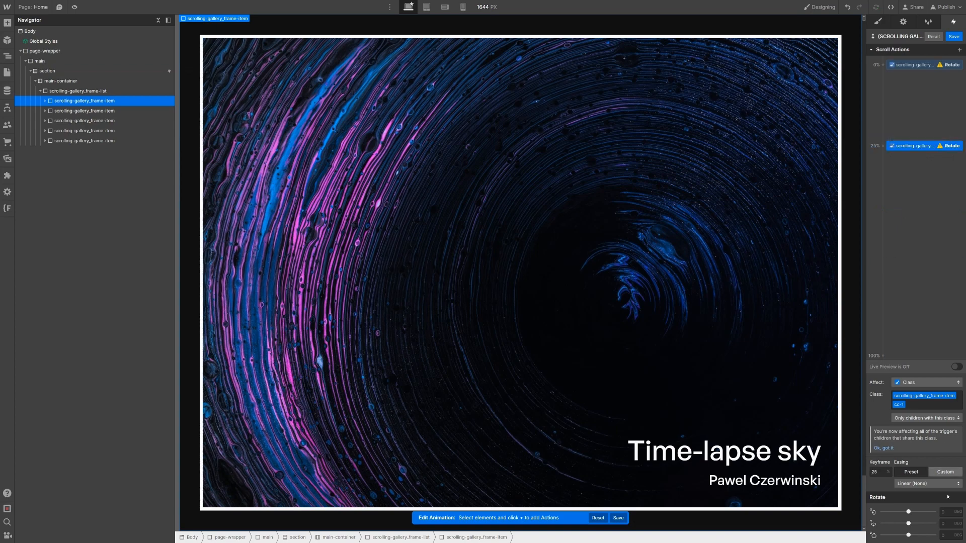
click(951, 534)
text(3)
key(Return)
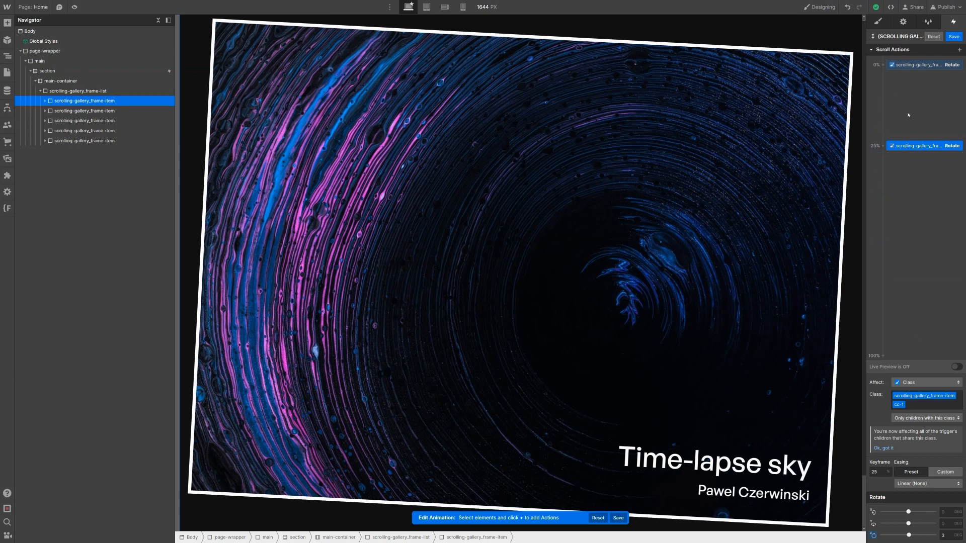
click(909, 66)
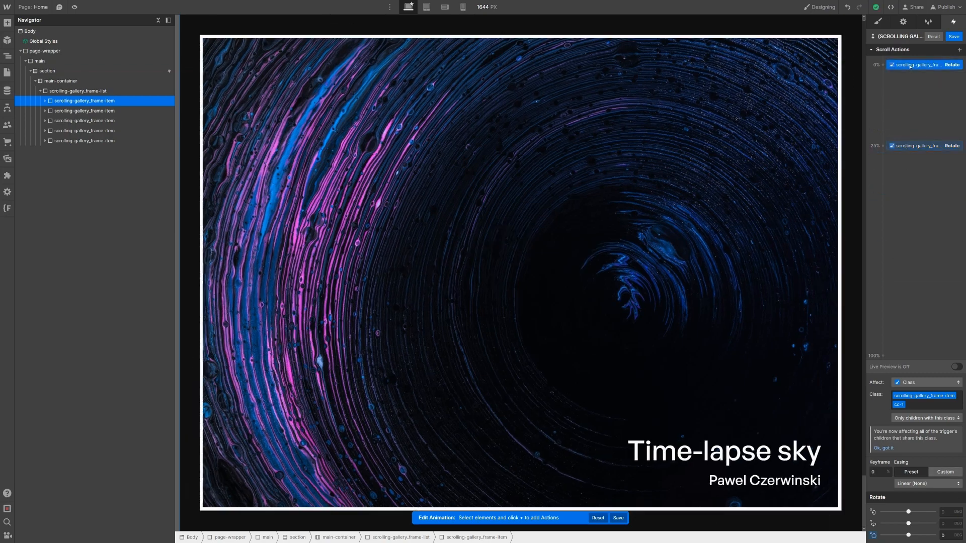
Step: Add a Grayscale filter action with amount 0 at the 0% keyframe
click(928, 146)
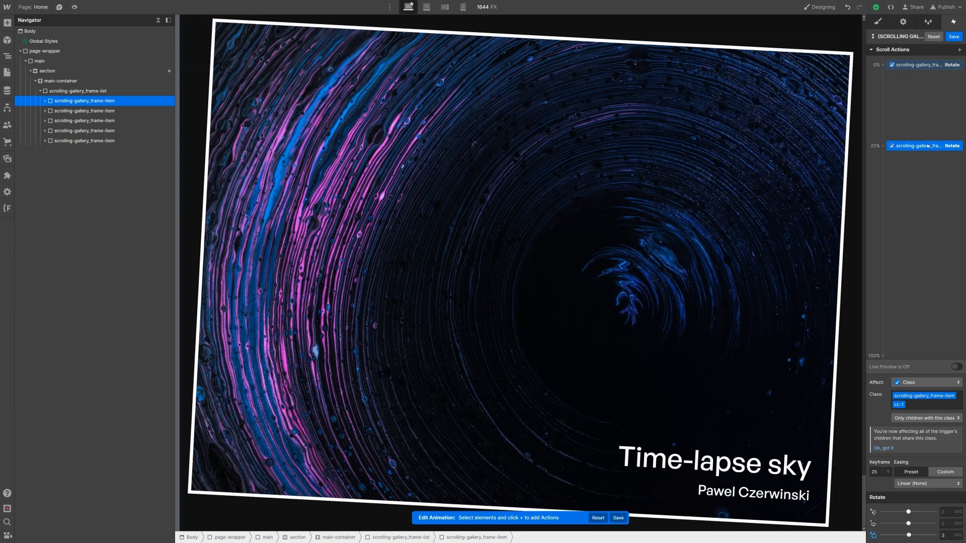
click(917, 67)
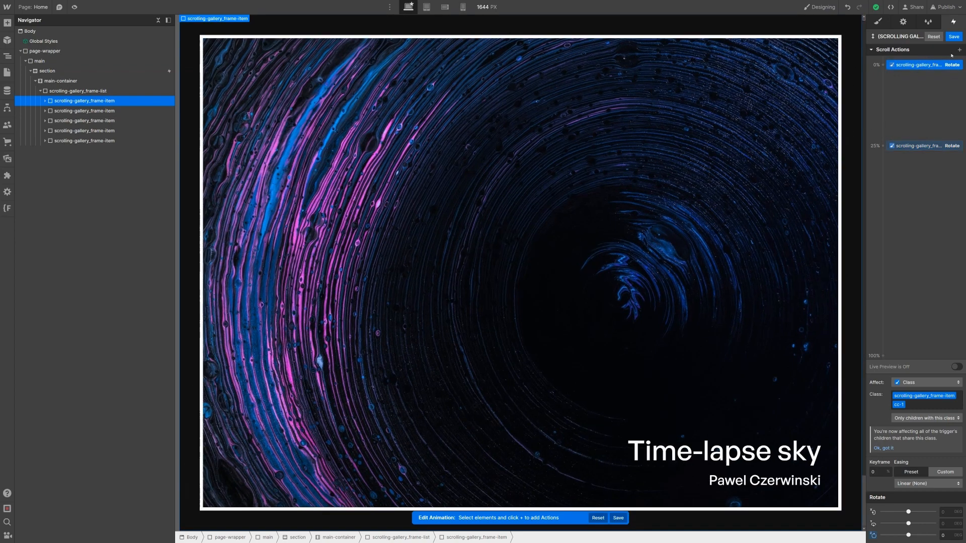
click(959, 50)
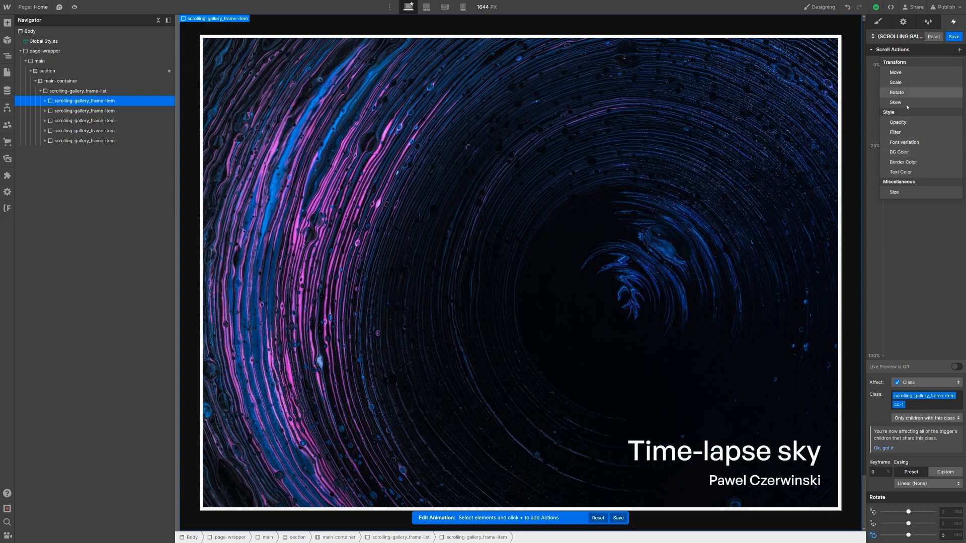
click(912, 131)
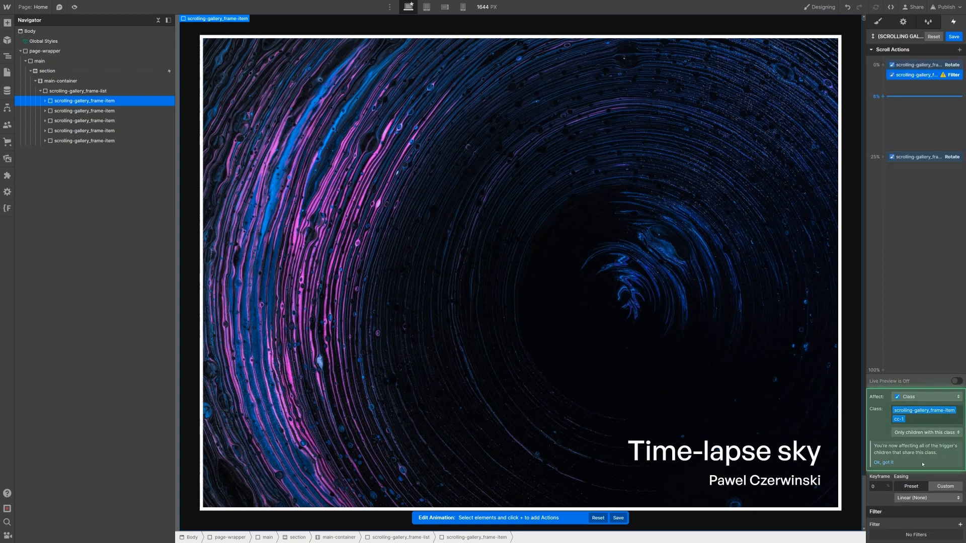
click(961, 525)
click(924, 505)
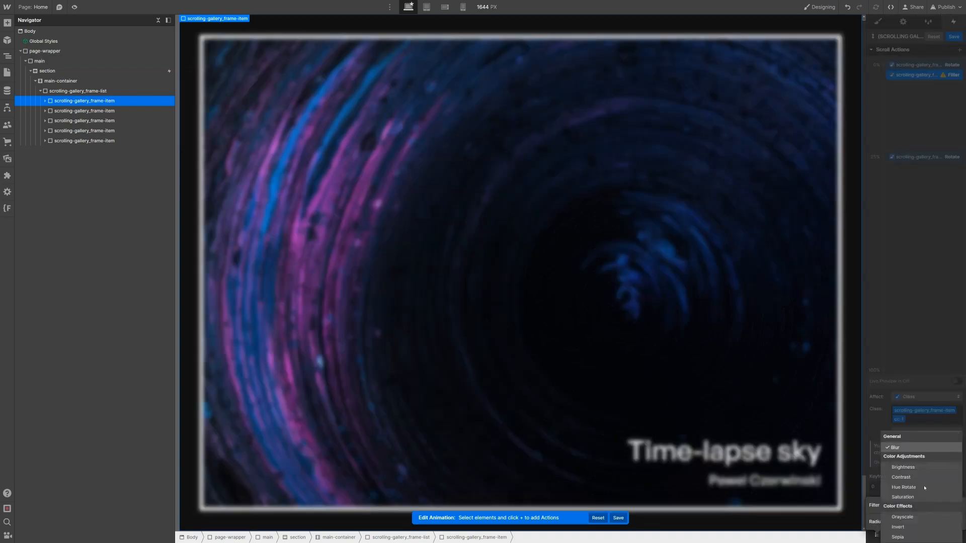
click(903, 516)
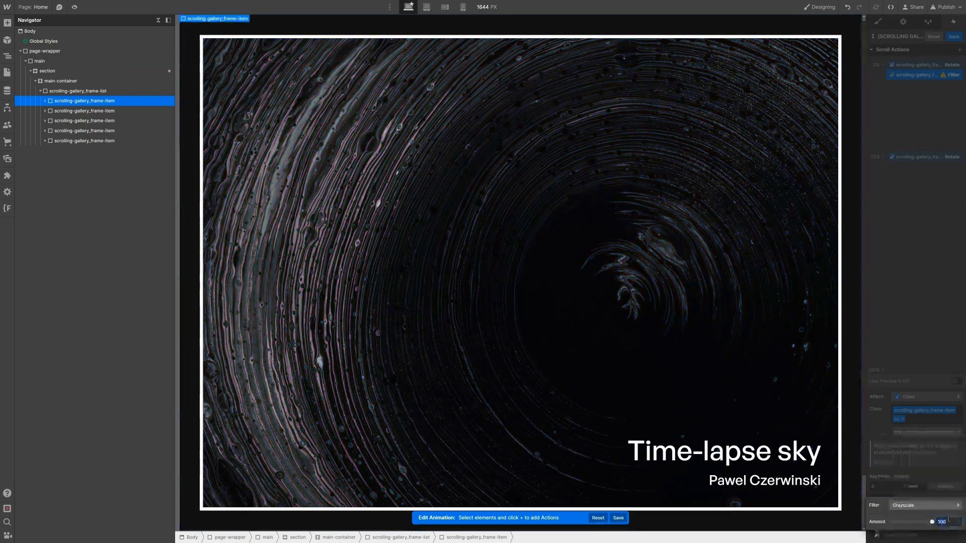
text(0)
click(931, 79)
Step: Duplicate the filter to the 25% keyframe and set its grayscale amount to 100
right_click(931, 78)
click(930, 108)
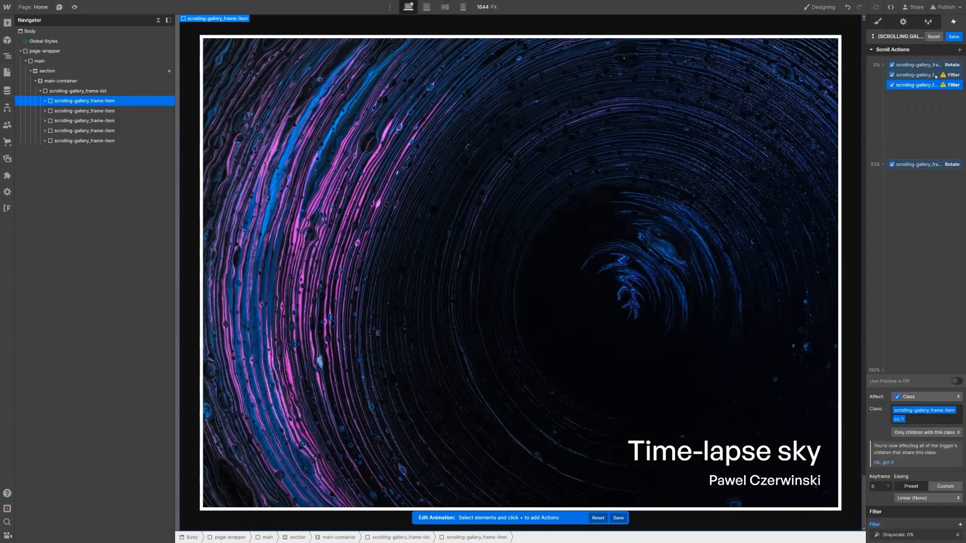
drag(933, 85, 942, 165)
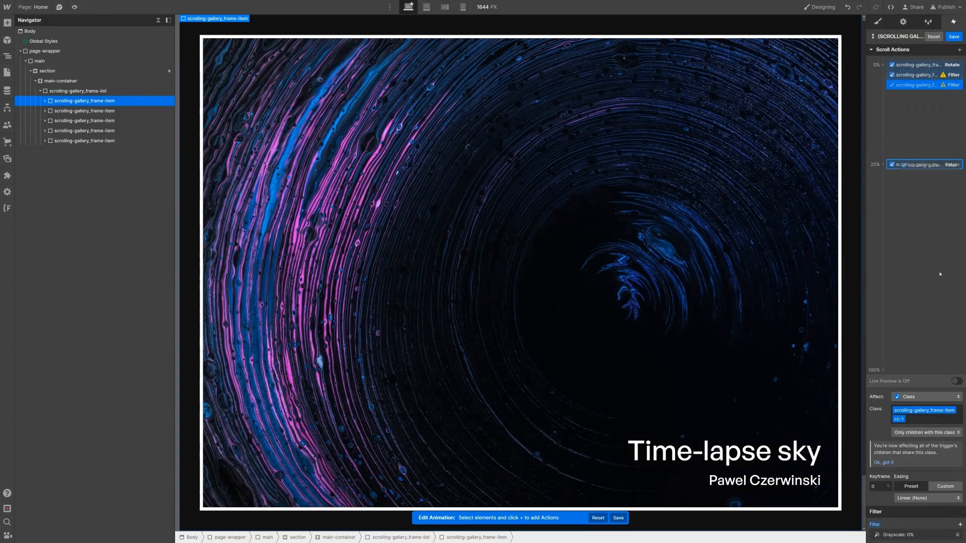
click(919, 535)
click(948, 524)
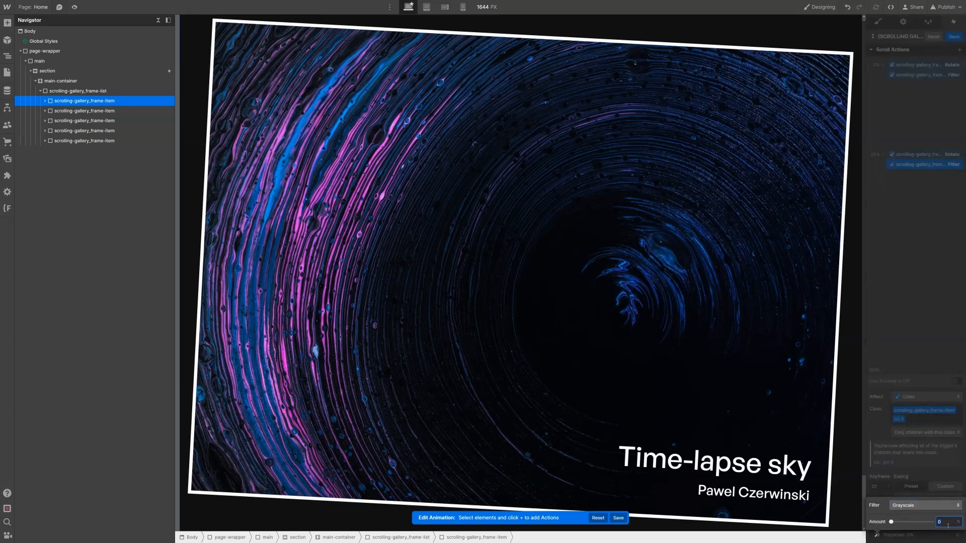
text(100)
key(Return)
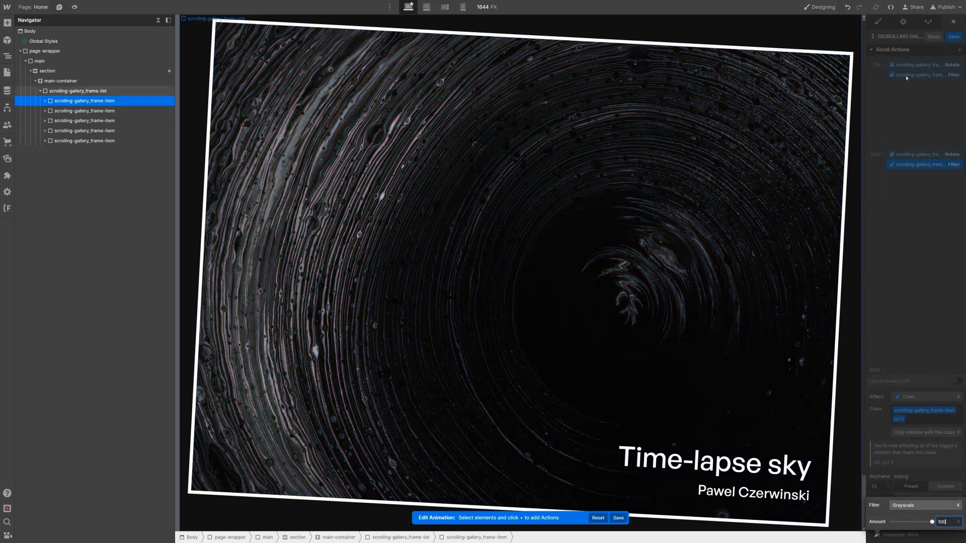
click(907, 76)
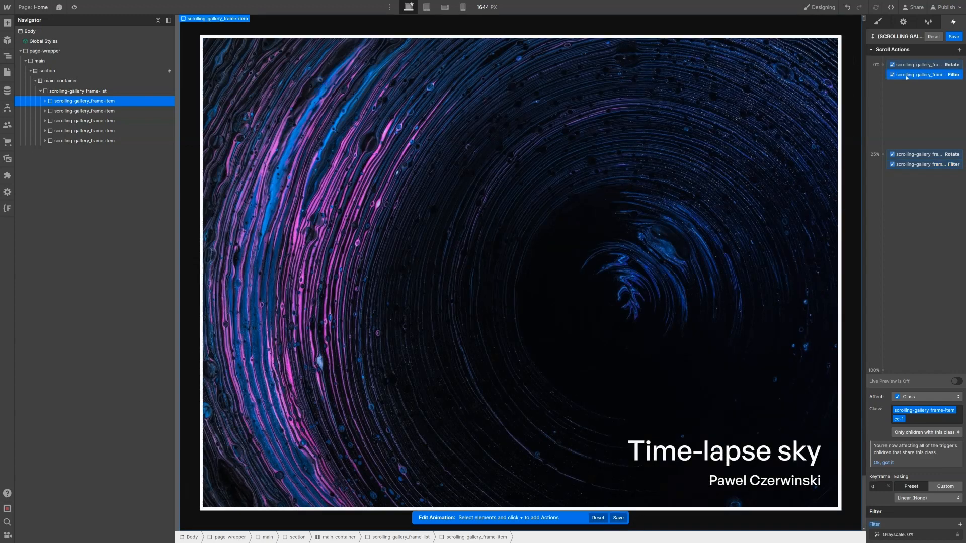
click(106, 110)
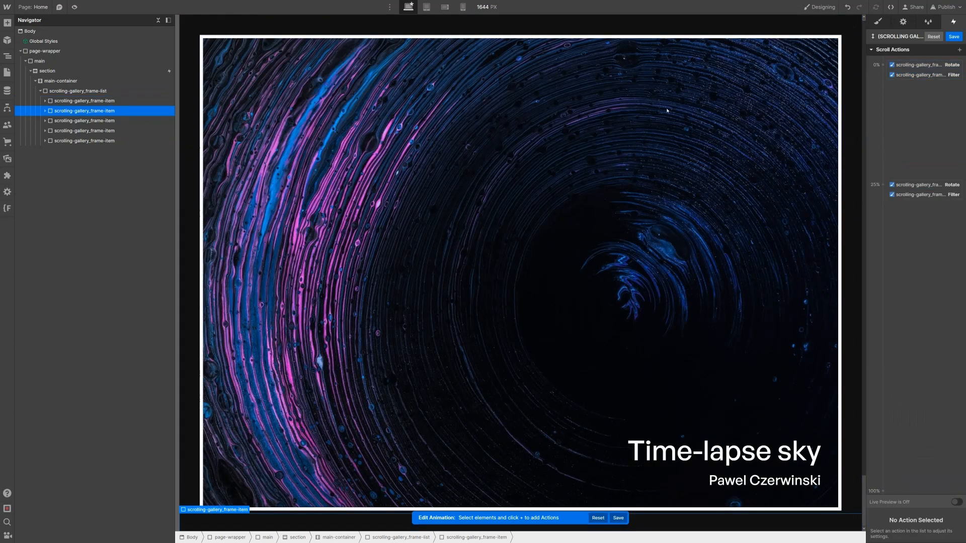
Step: Give the second frame a Move action from Y 0% at 0% to Y -100% at 25%
click(959, 50)
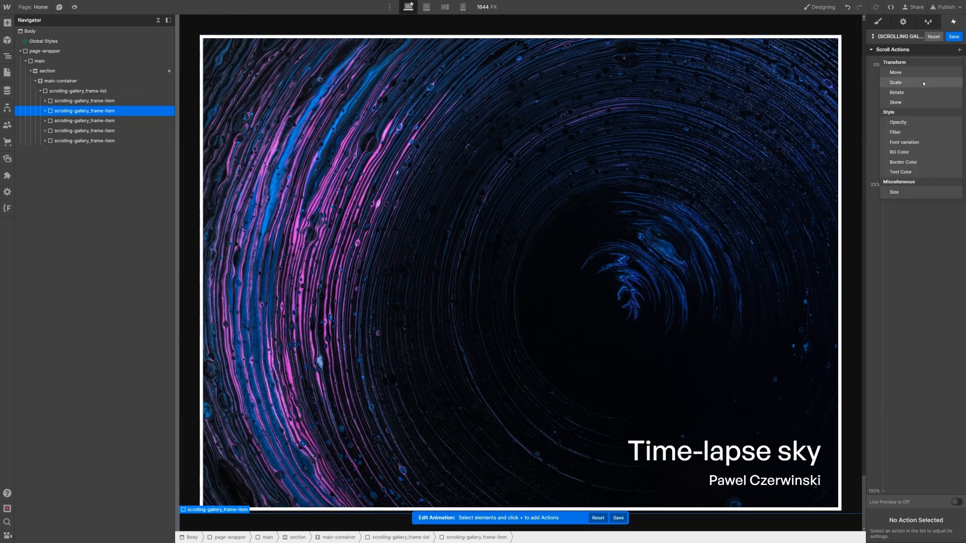
click(916, 71)
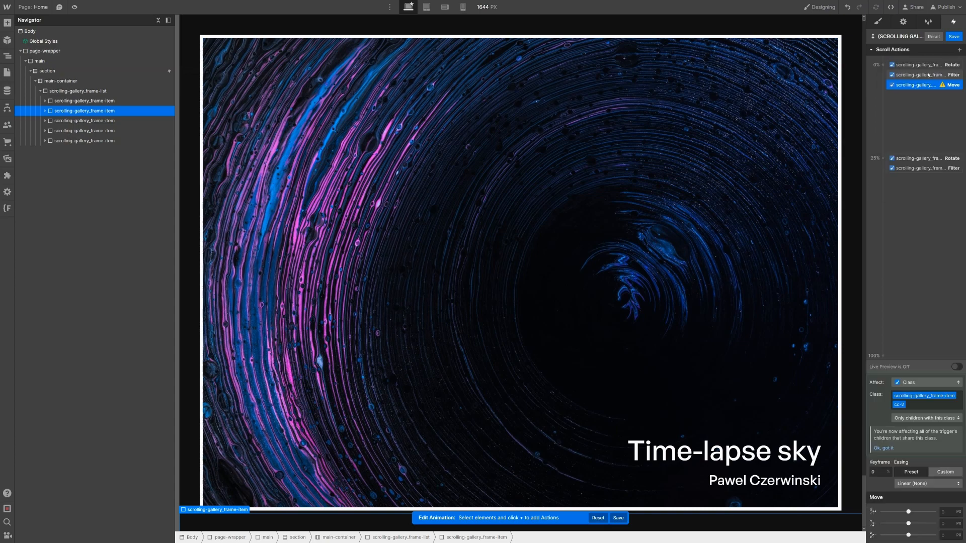
click(952, 524)
text(0)
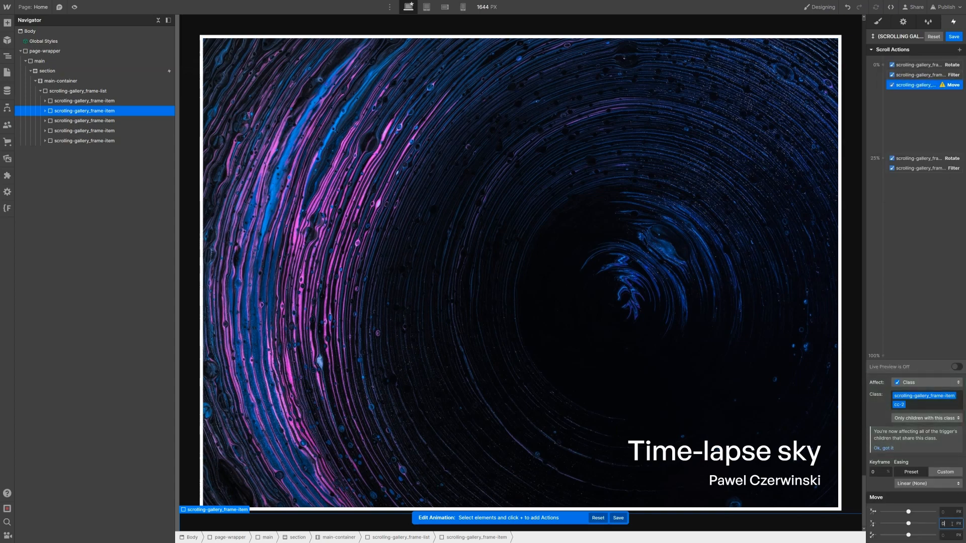
text(%)
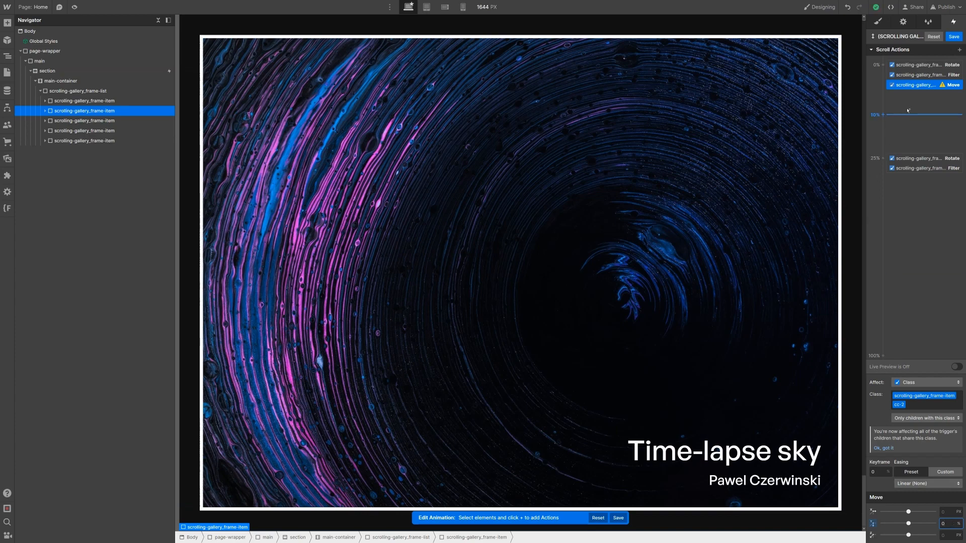
right_click(914, 84)
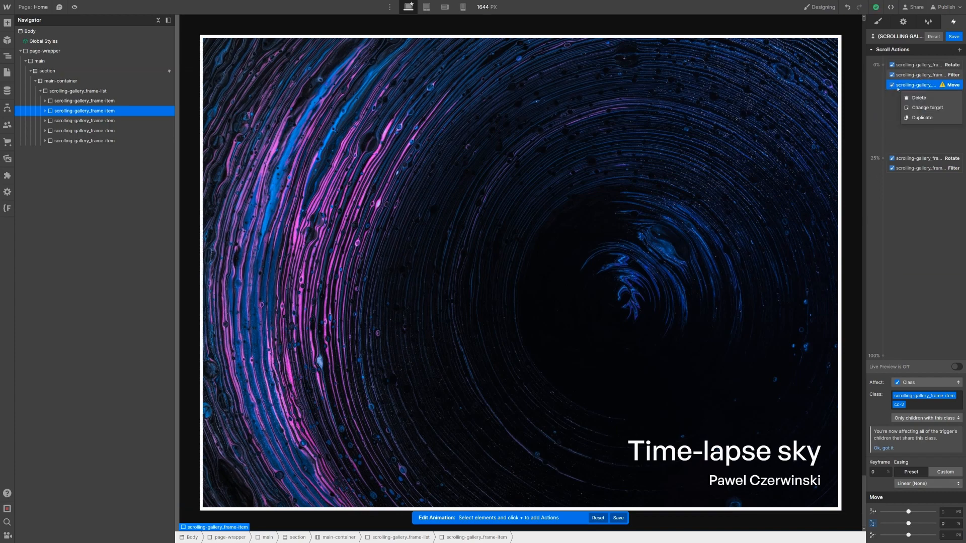
click(927, 118)
mouse_move(919, 96)
mouse_down()
mouse_move(922, 172)
mouse_move(917, 98)
mouse_up()
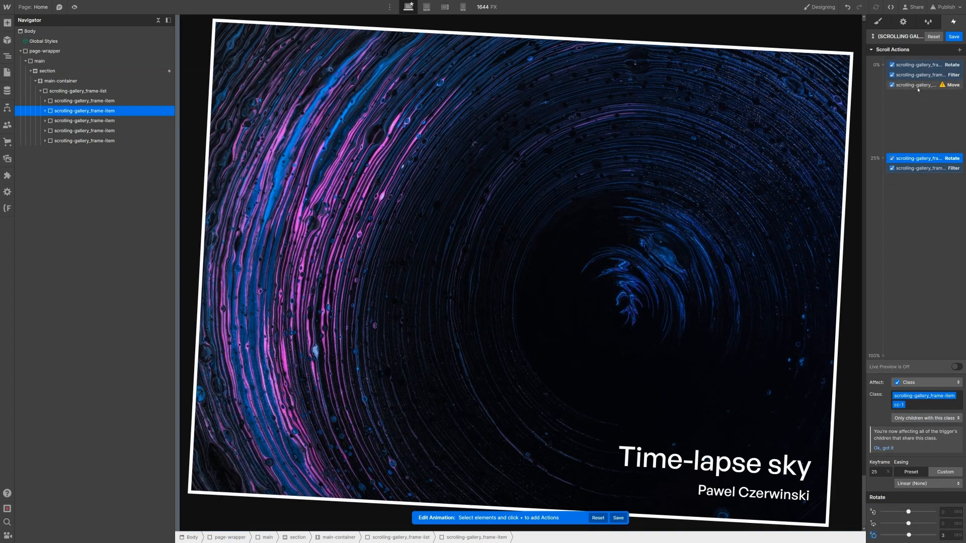
right_click(918, 85)
click(927, 118)
drag(920, 95, 935, 176)
click(957, 524)
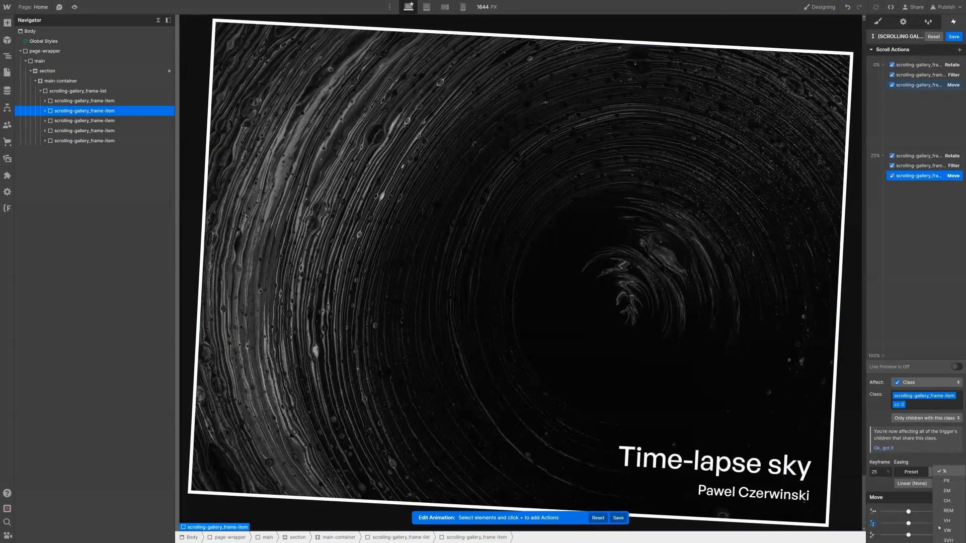
click(945, 471)
text(-100)
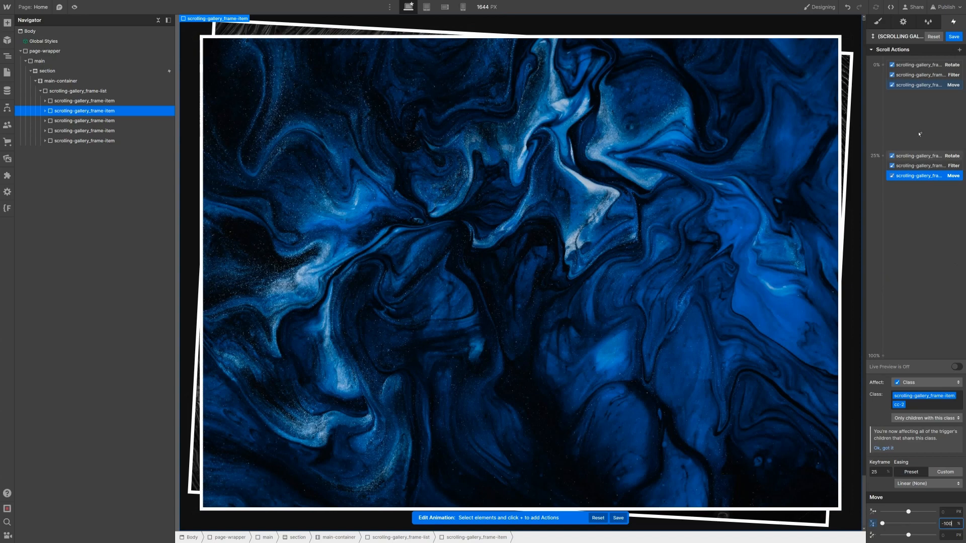
click(923, 87)
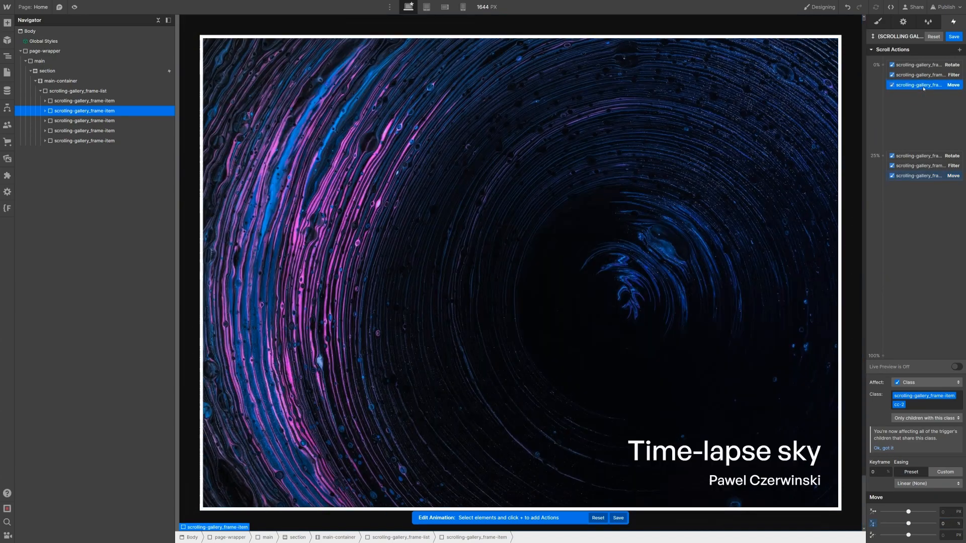
Step: Add a Rotate action going from Z -3° at 0% to 0° at 25%
click(960, 50)
click(918, 93)
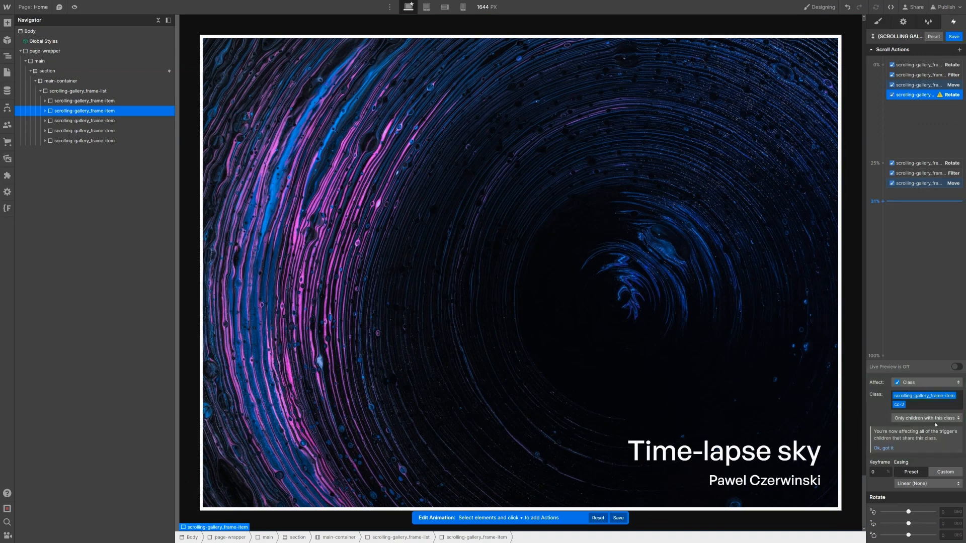
click(940, 535)
text(-3)
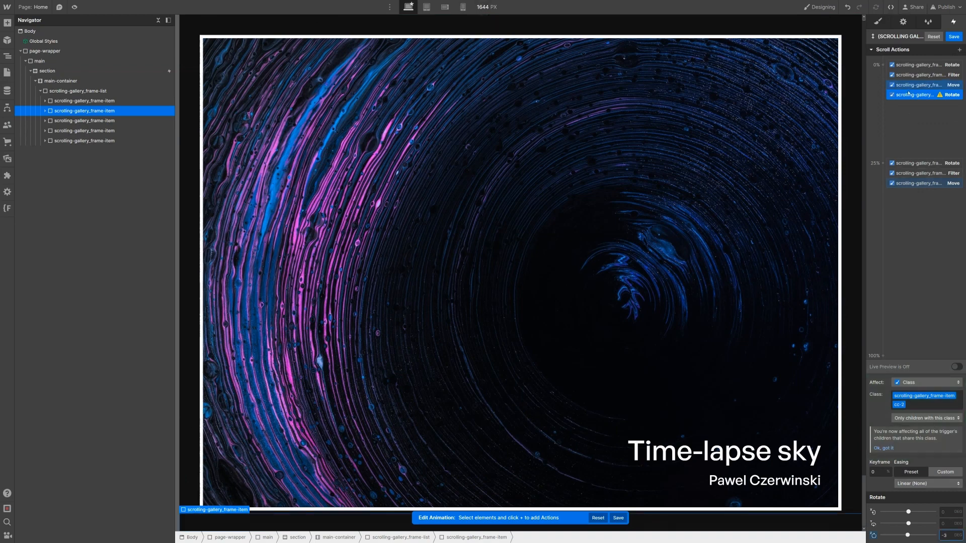
right_click(908, 94)
click(923, 125)
drag(925, 106, 927, 196)
click(952, 535)
text(0)
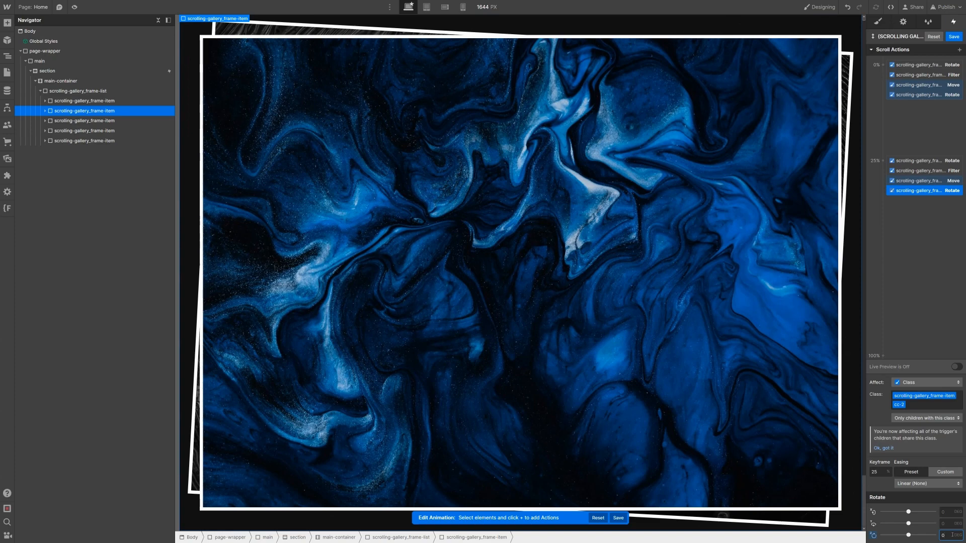
key(Return)
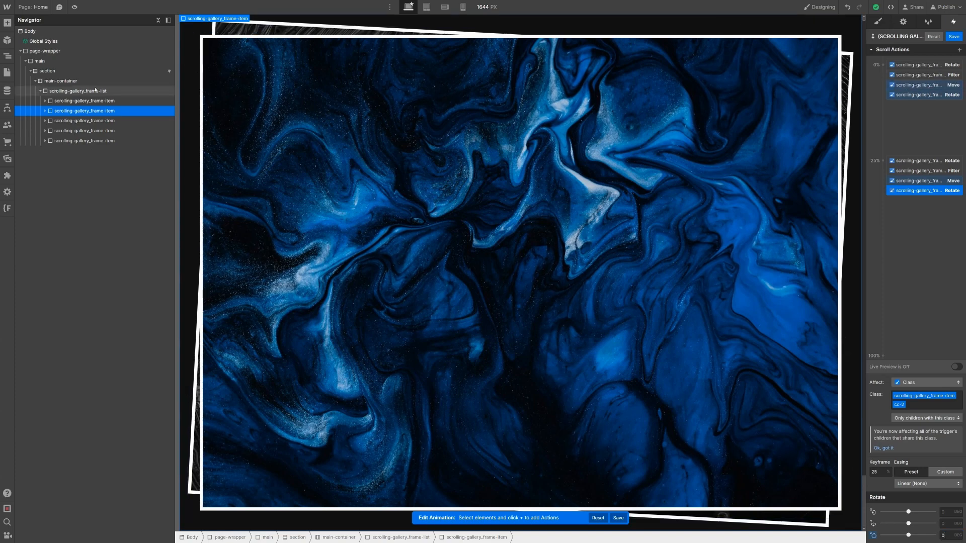
Step: Select the first gallery frame and add a Scale scroll action at the 0% keyframe
click(96, 101)
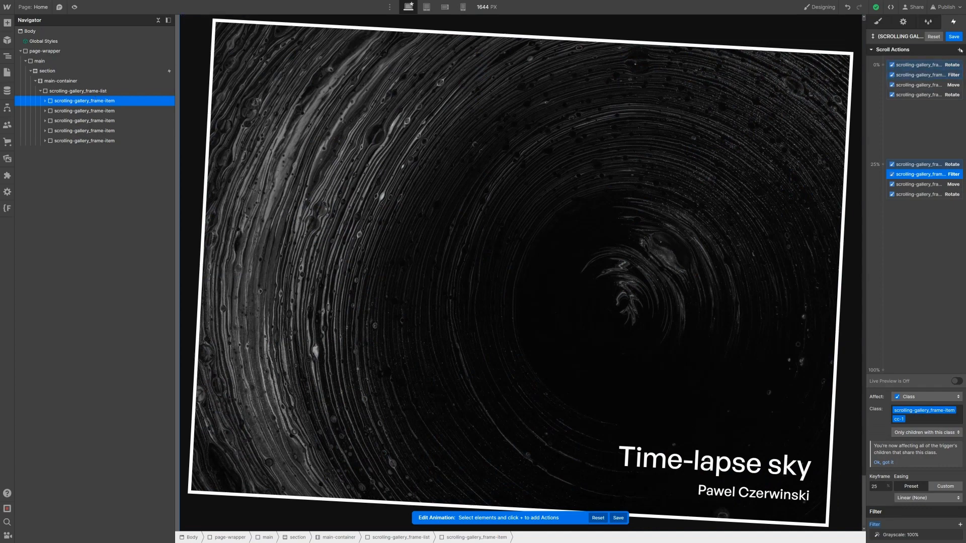
click(932, 57)
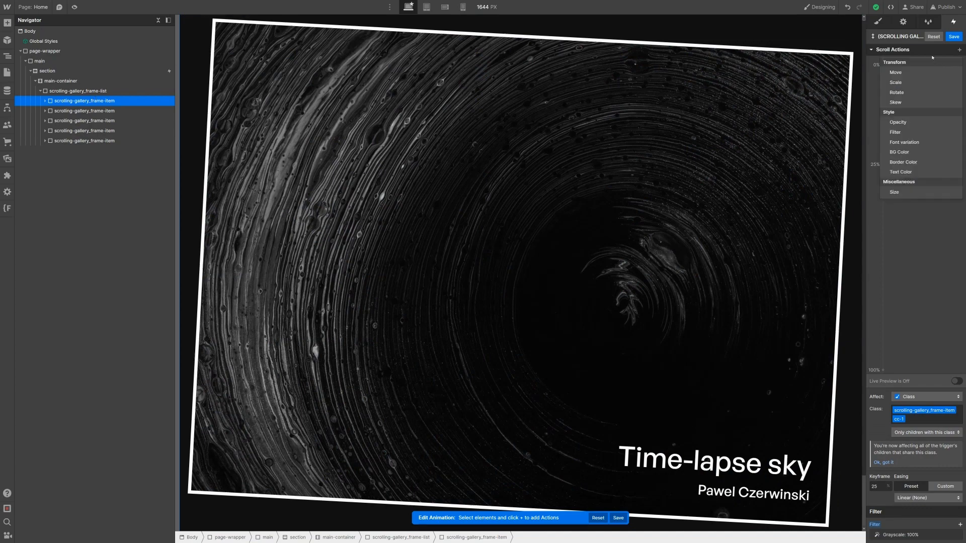
click(931, 54)
click(923, 52)
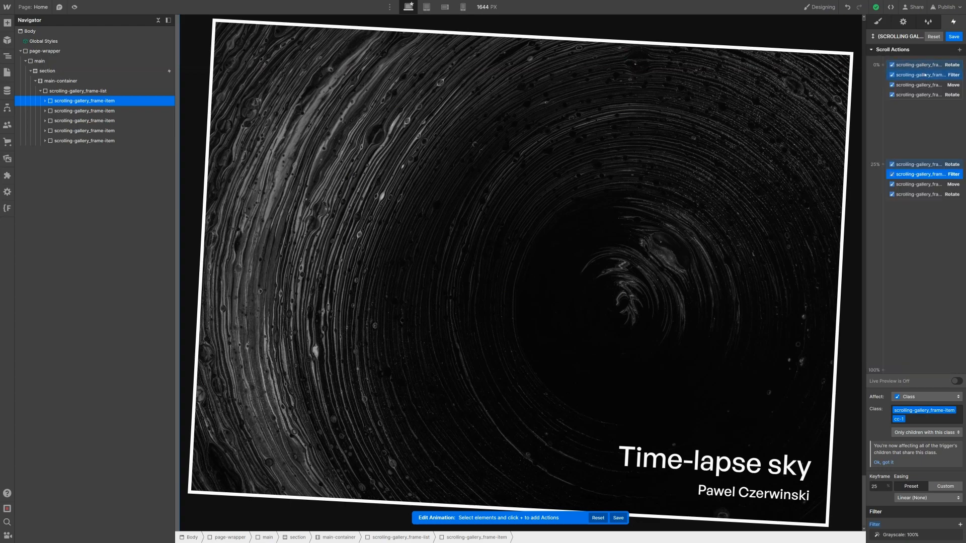
click(925, 75)
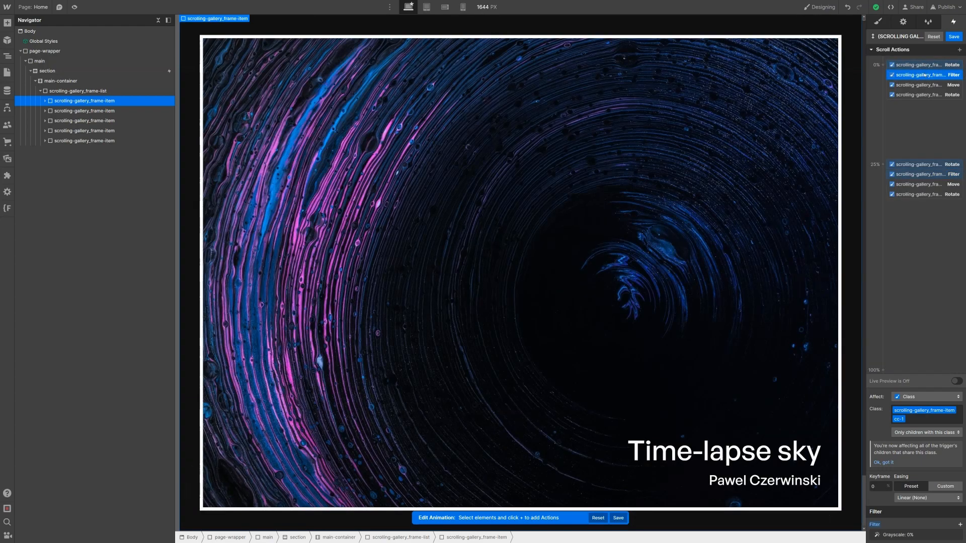
click(959, 50)
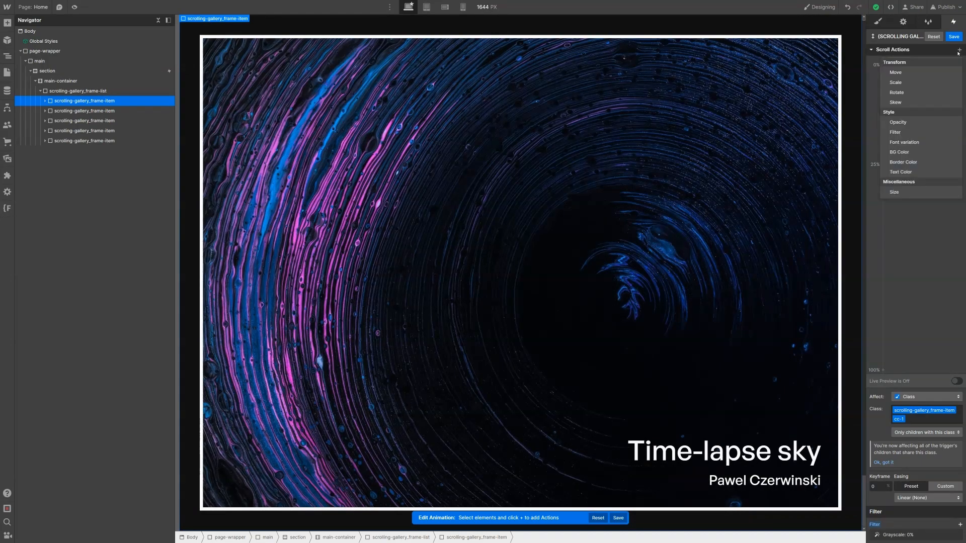
click(930, 83)
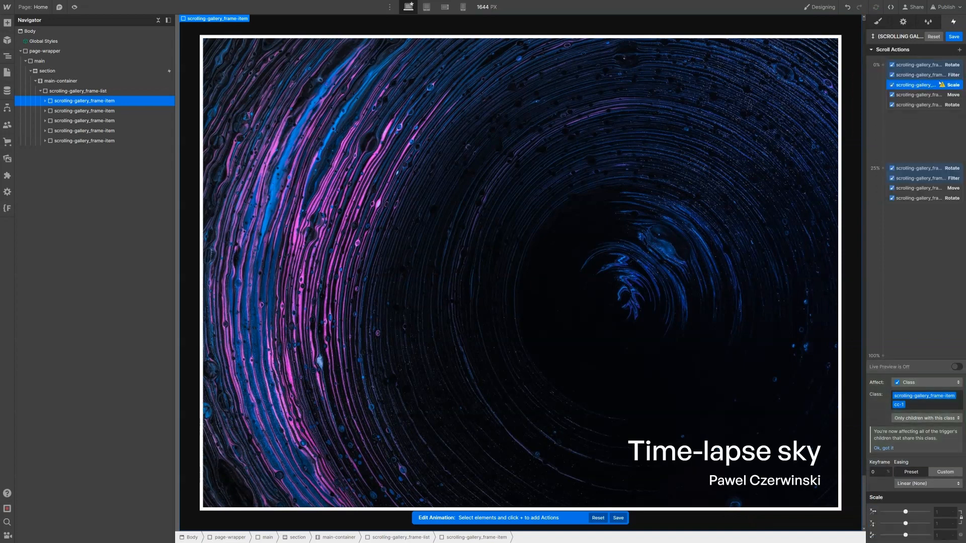
Step: Compare the 0% Filter, Move and Rotate actions, leaving the new Scale at 1
click(920, 76)
click(918, 66)
click(917, 75)
click(917, 85)
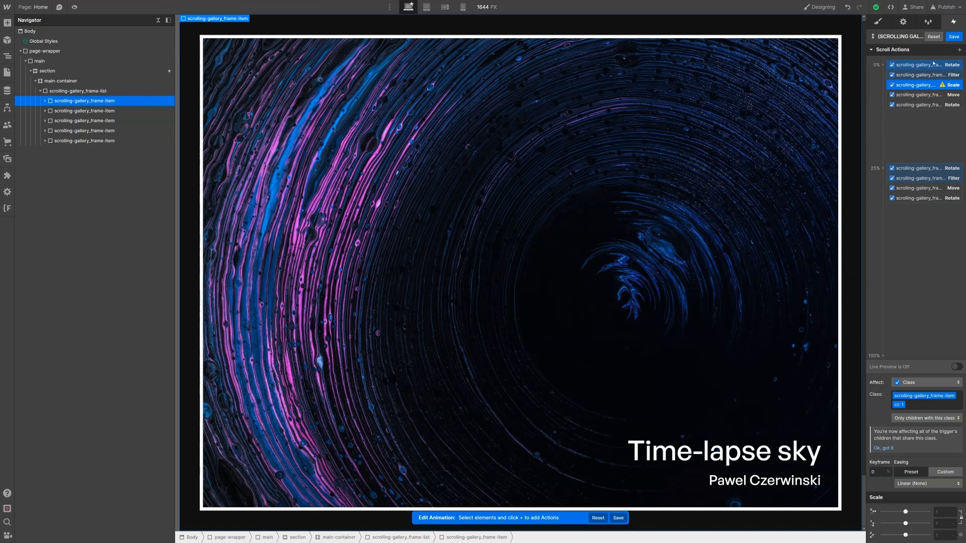
click(924, 95)
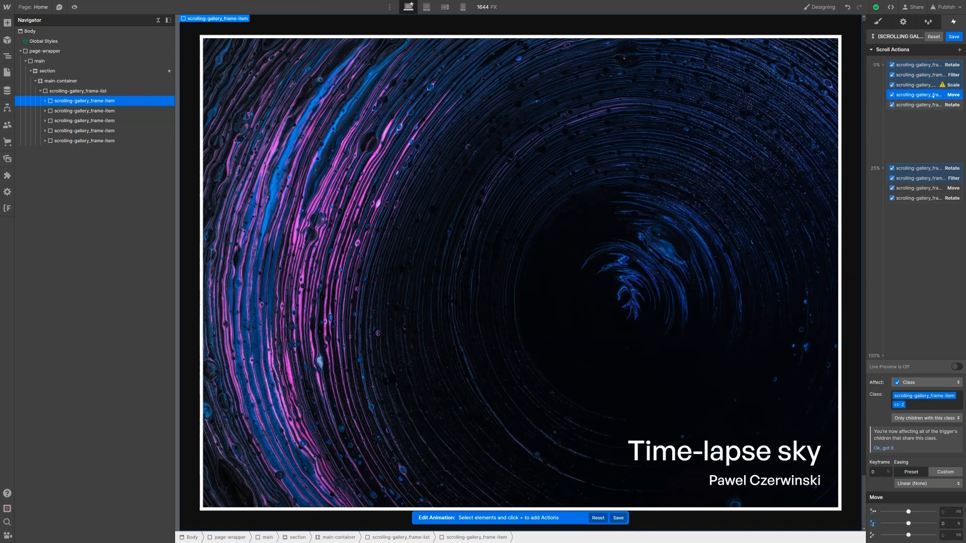
click(929, 104)
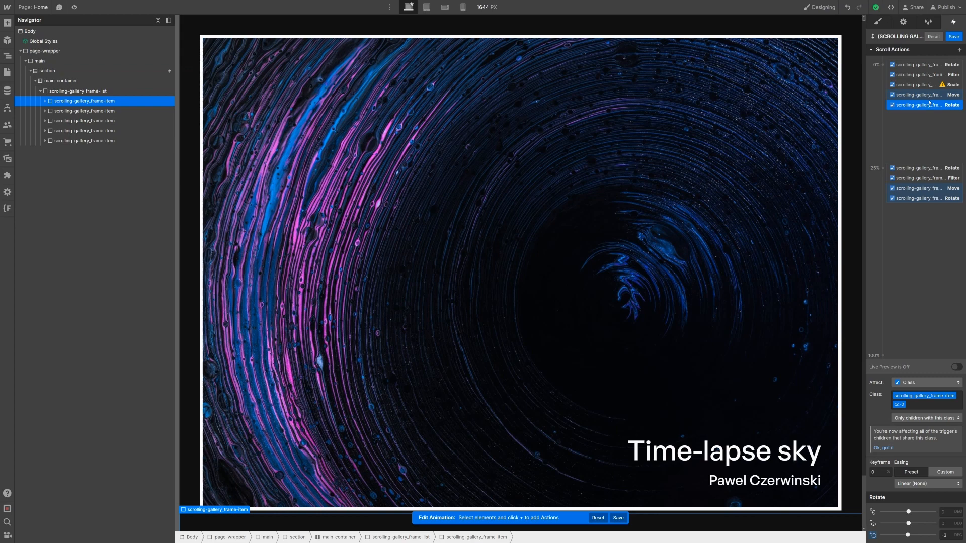
click(931, 85)
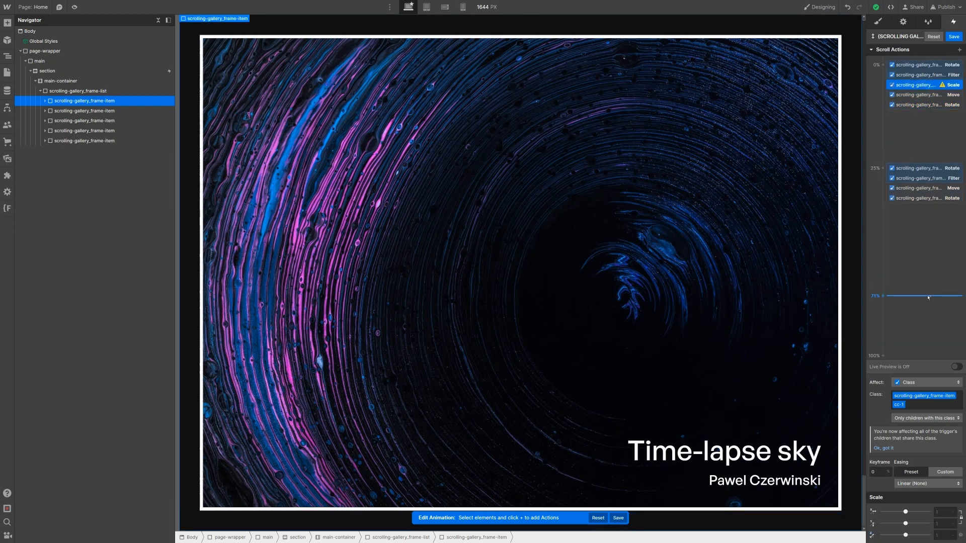
click(937, 512)
right_click(915, 90)
Step: Duplicate the Scale action to the 25% keyframe and set it to 0.9
click(924, 118)
drag(925, 117, 935, 176)
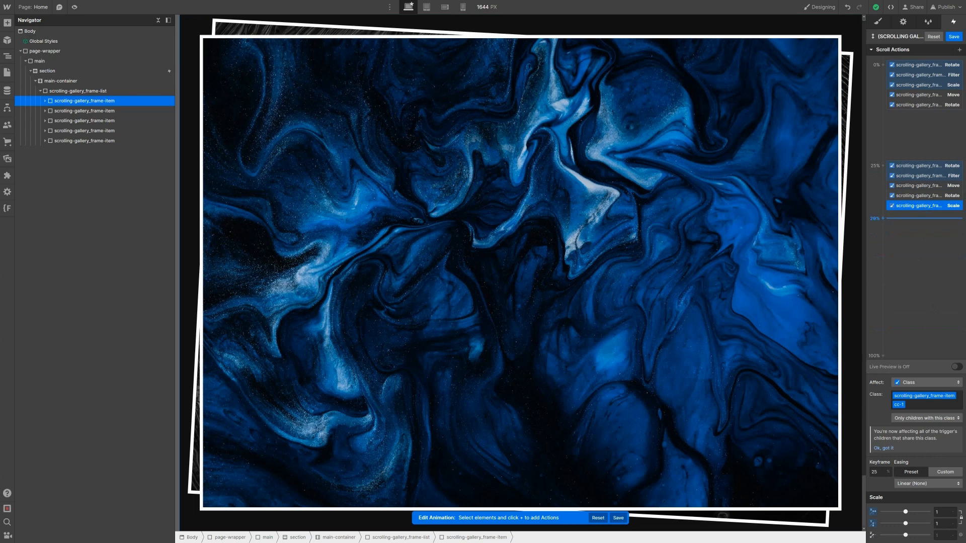
click(940, 513)
text(.9)
key(Return)
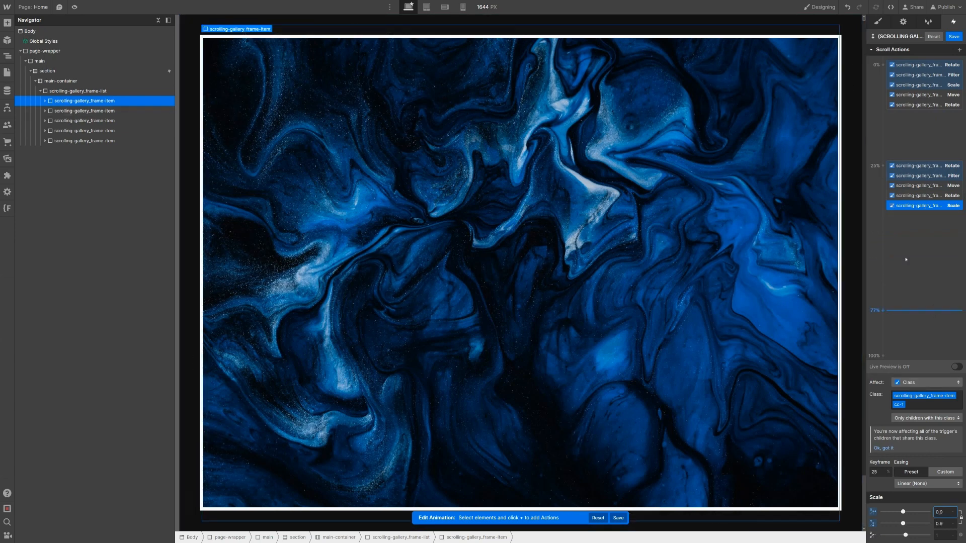
Step: Try moving the 25% Move and Rotate actions later, then return them to 25%
click(914, 185)
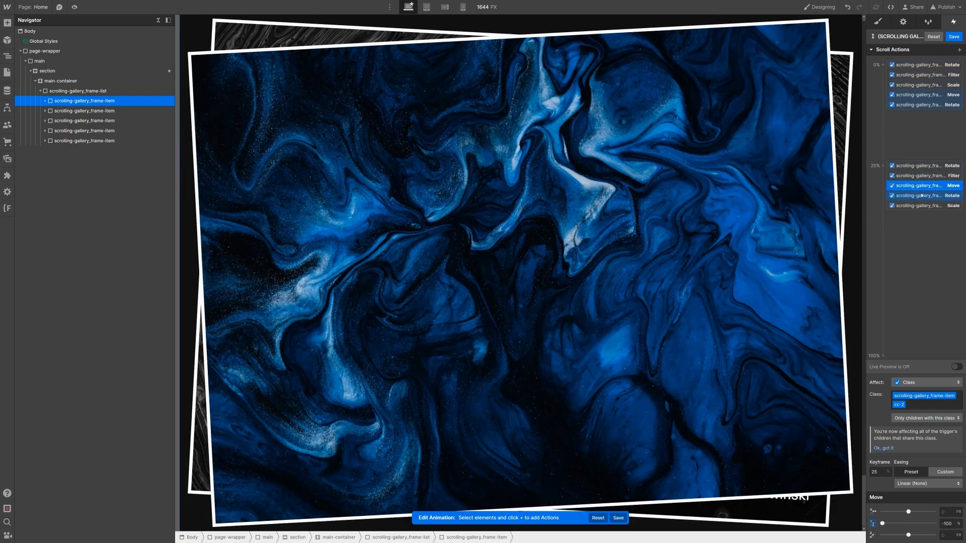
shift+click(922, 195)
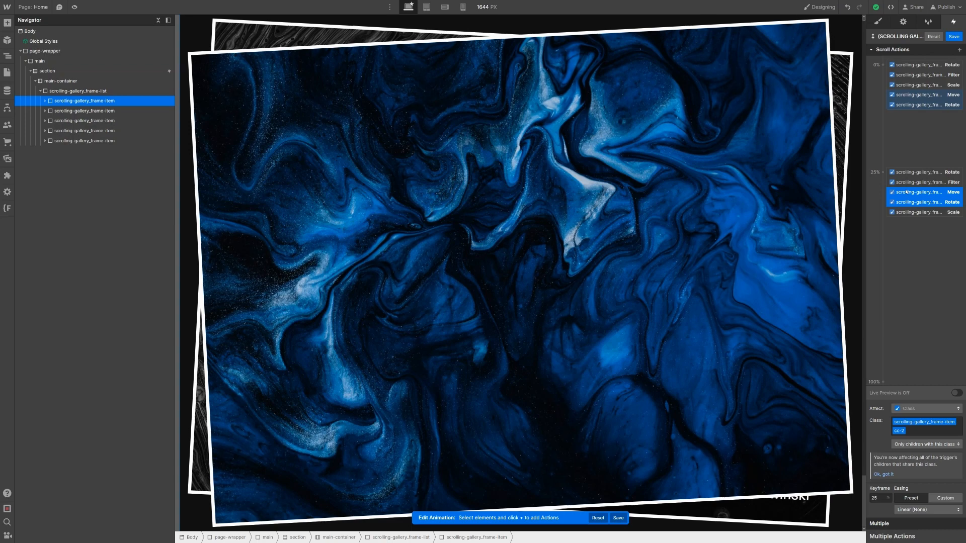
drag(907, 192, 910, 258)
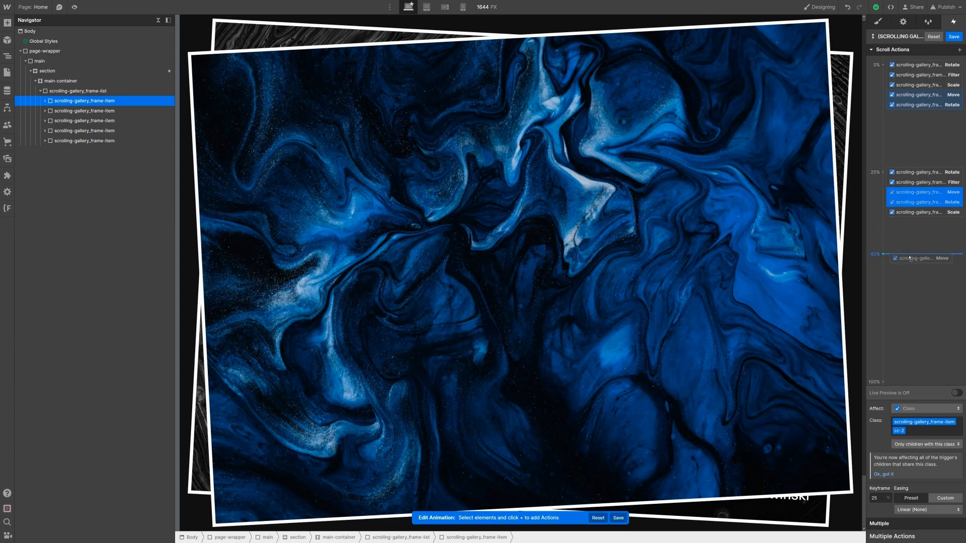
mouse_move(915, 225)
mouse_down()
mouse_move(916, 199)
mouse_move(915, 225)
mouse_move(902, 202)
mouse_up()
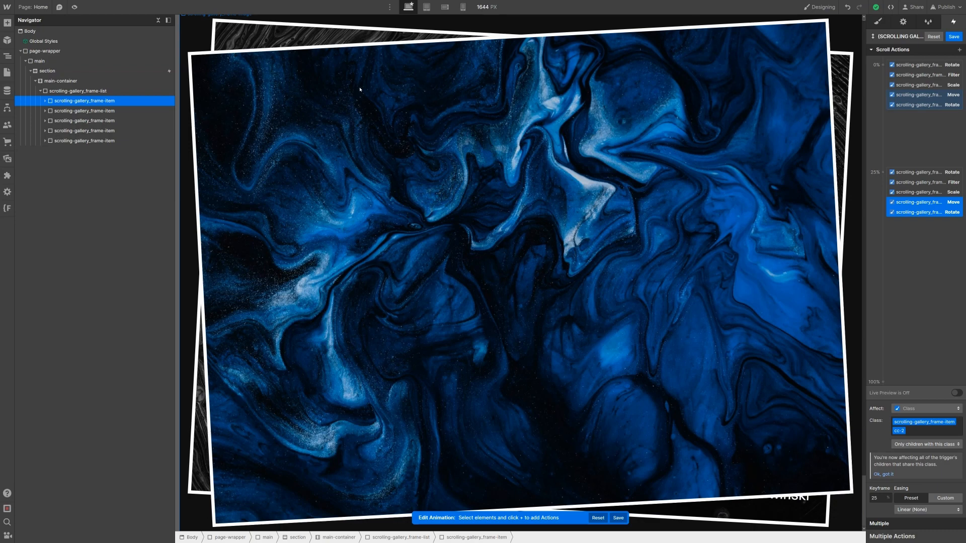
click(921, 206)
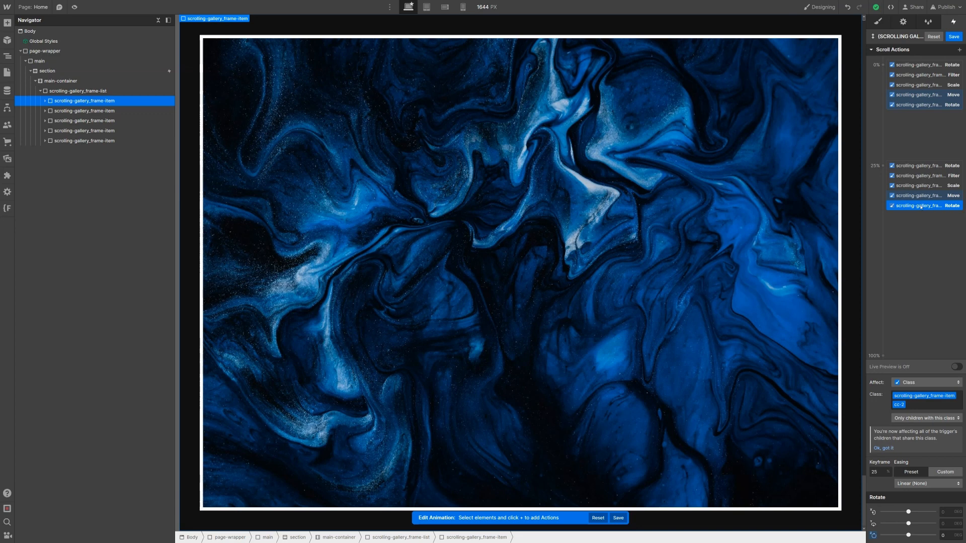
right_click(920, 207)
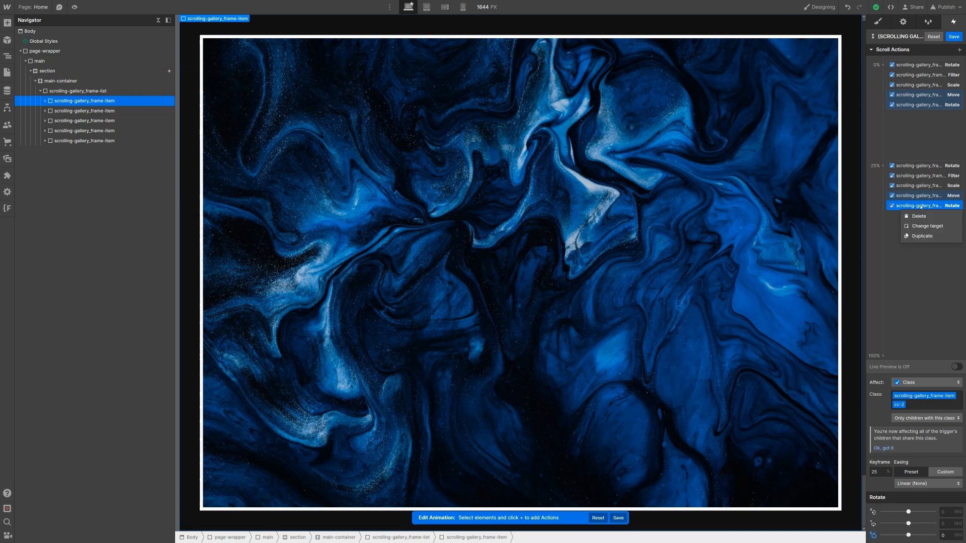
Step: Copy the 25% Rotate action to a new 50% keyframe with 3 degrees on Z
click(938, 236)
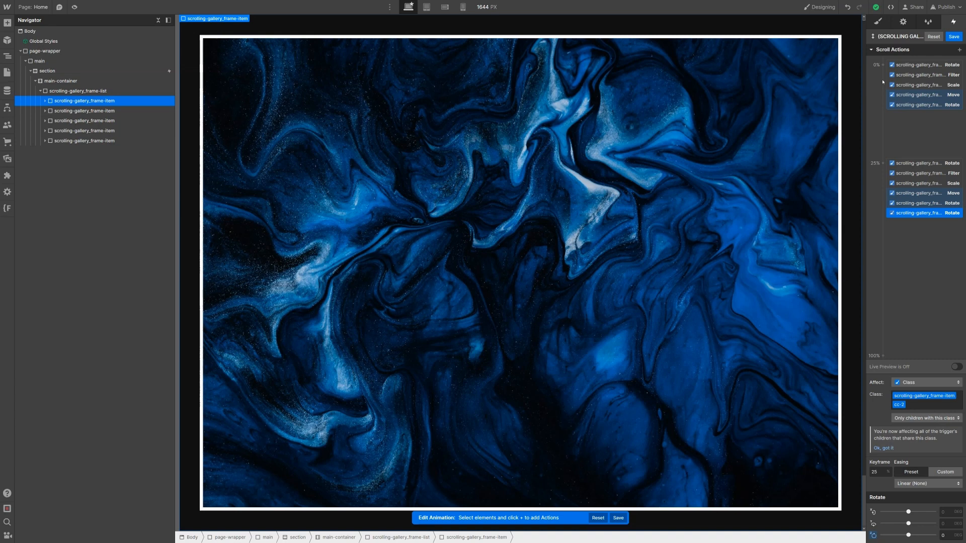
click(880, 471)
text(50)
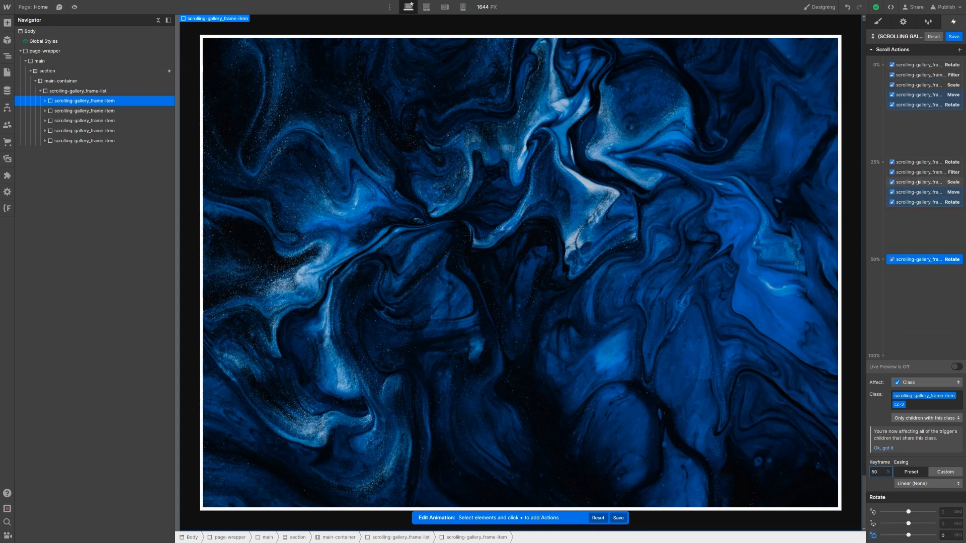
click(950, 533)
text(3)
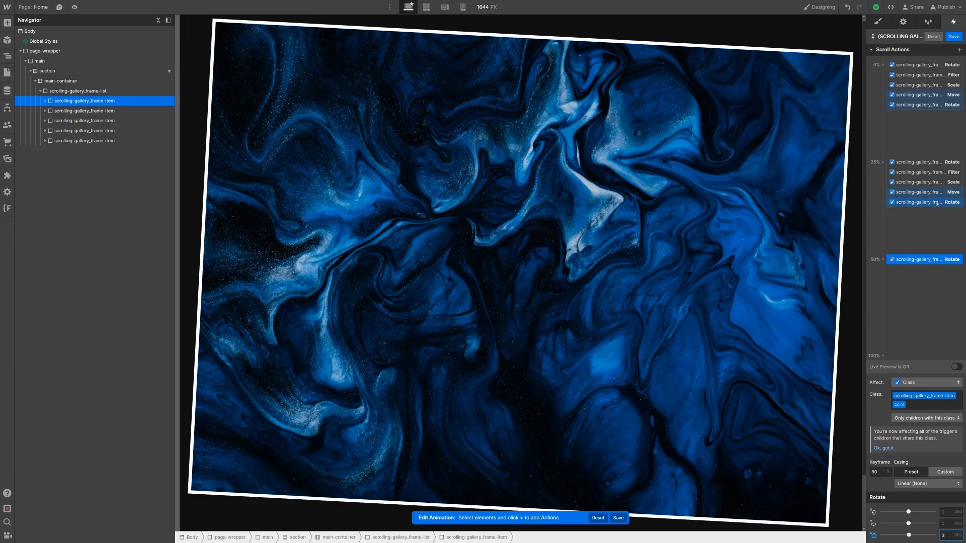
click(937, 203)
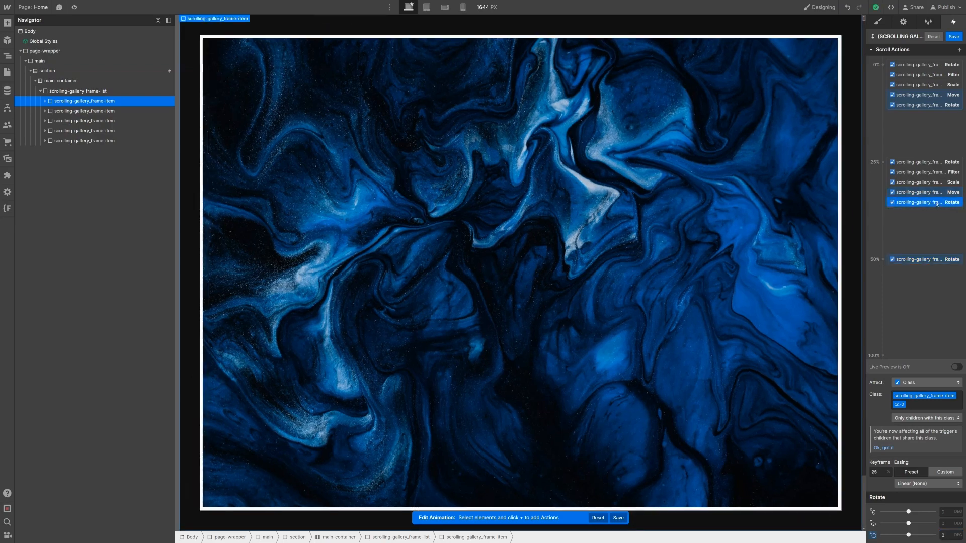
Step: Add a Filter action at 25% with a Grayscale amount of 0
click(961, 50)
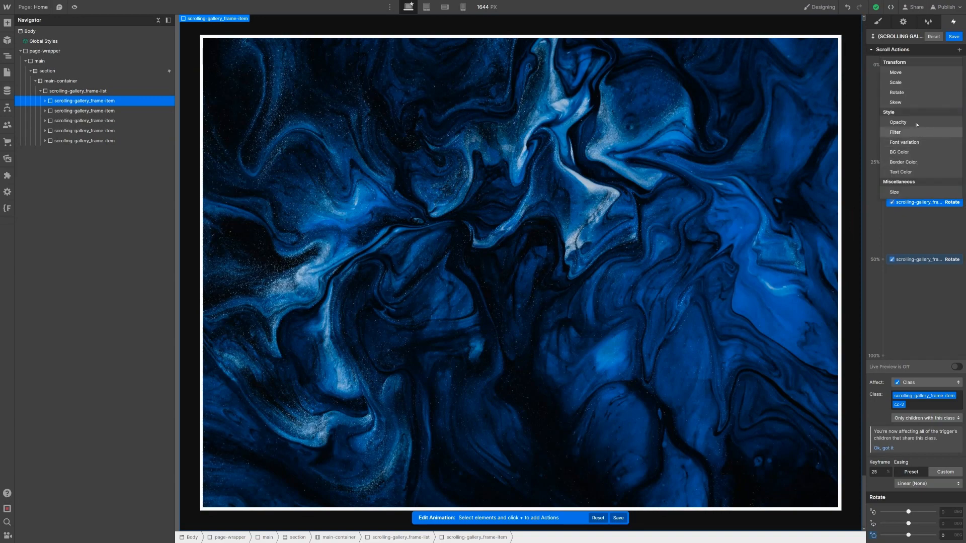
click(930, 134)
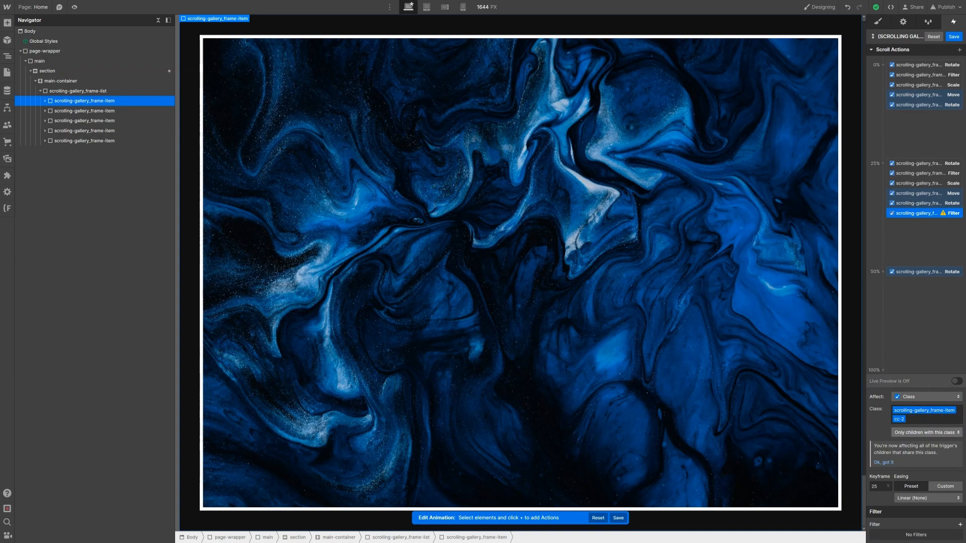
click(960, 524)
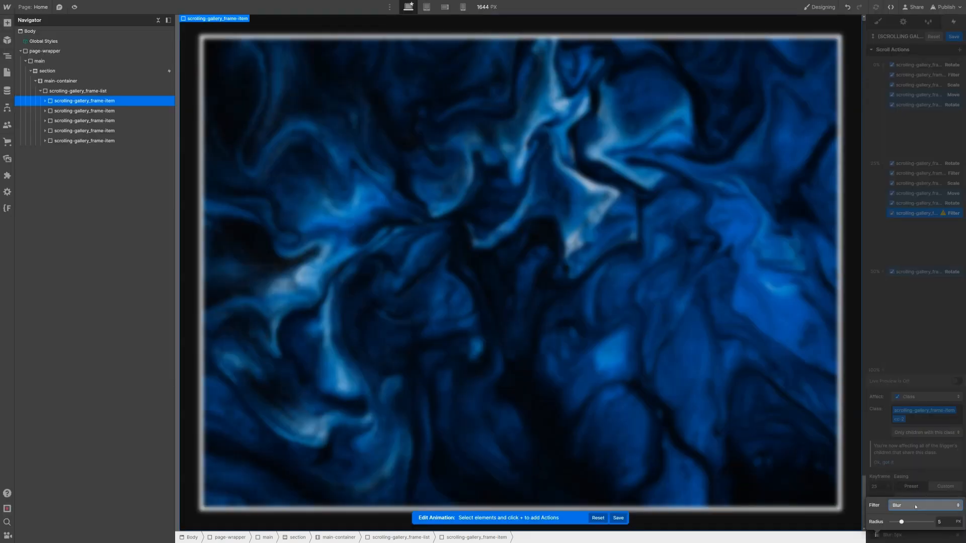
click(920, 505)
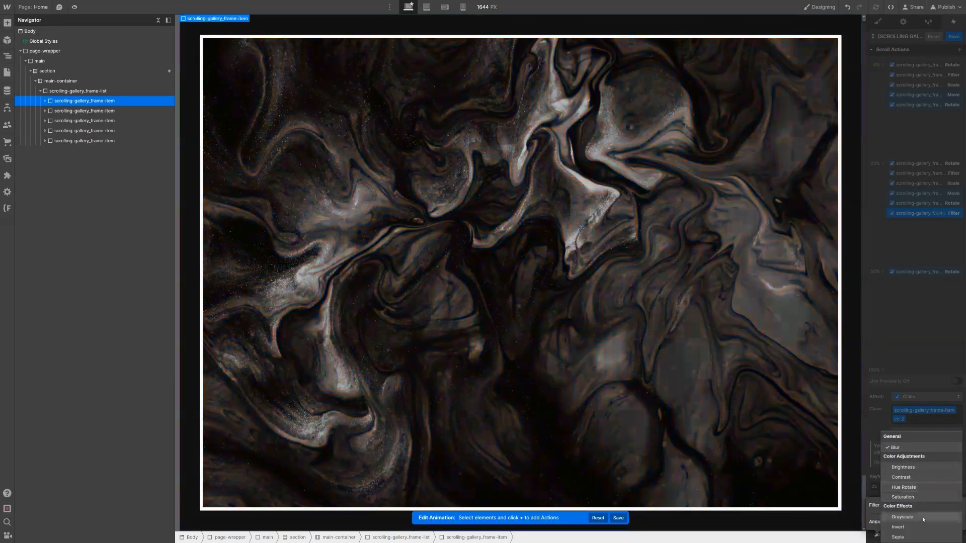
click(903, 516)
click(951, 526)
text(0)
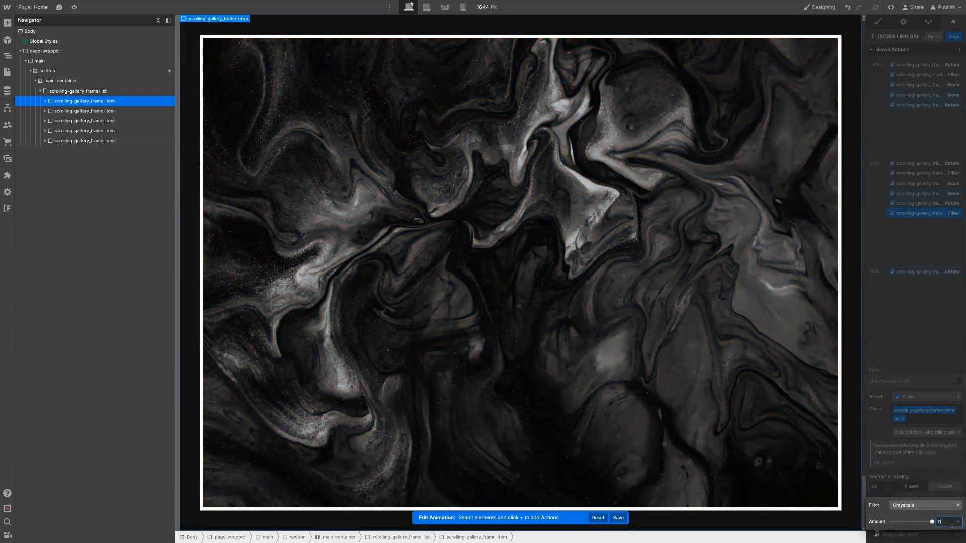
click(902, 257)
Step: Duplicate the Grayscale filter to the 50% keyframe with an amount of 100
right_click(906, 215)
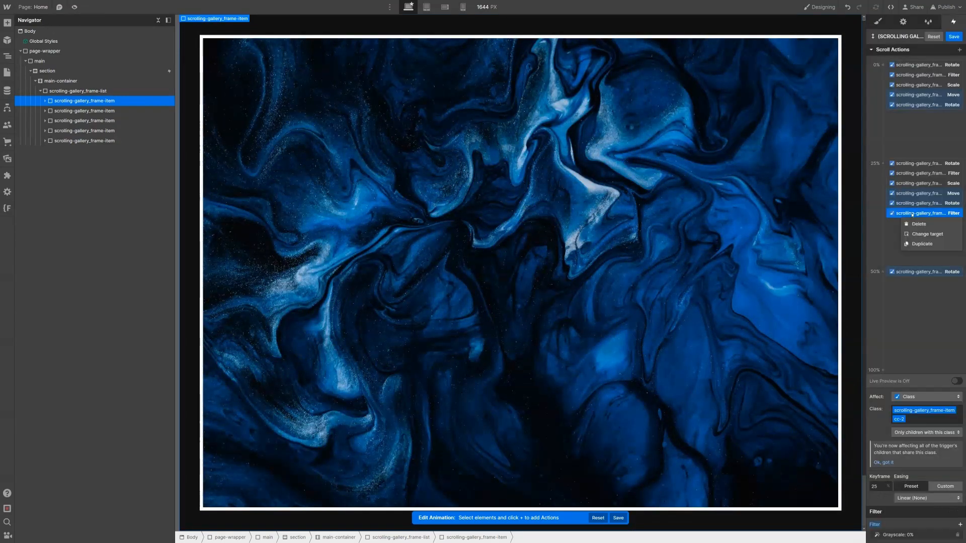
click(927, 243)
drag(925, 220, 942, 287)
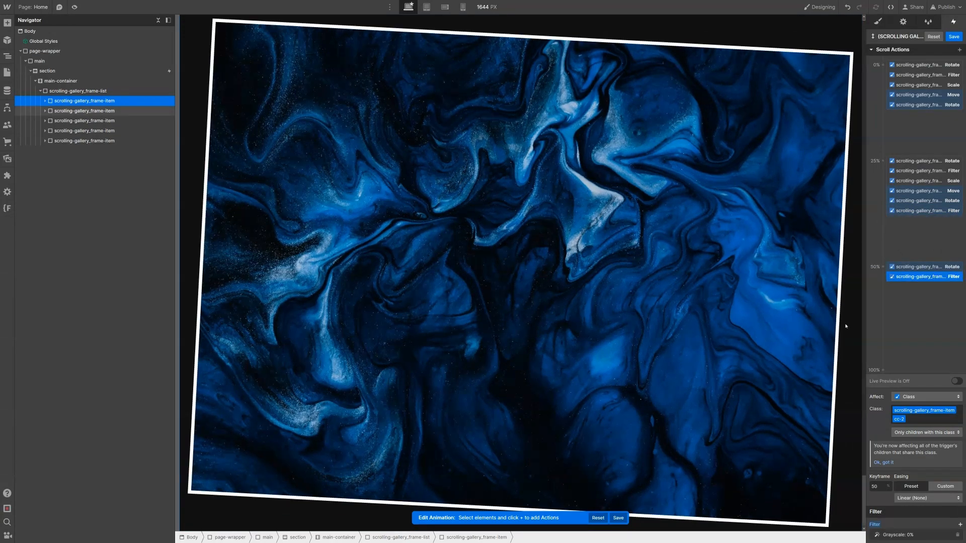
click(900, 535)
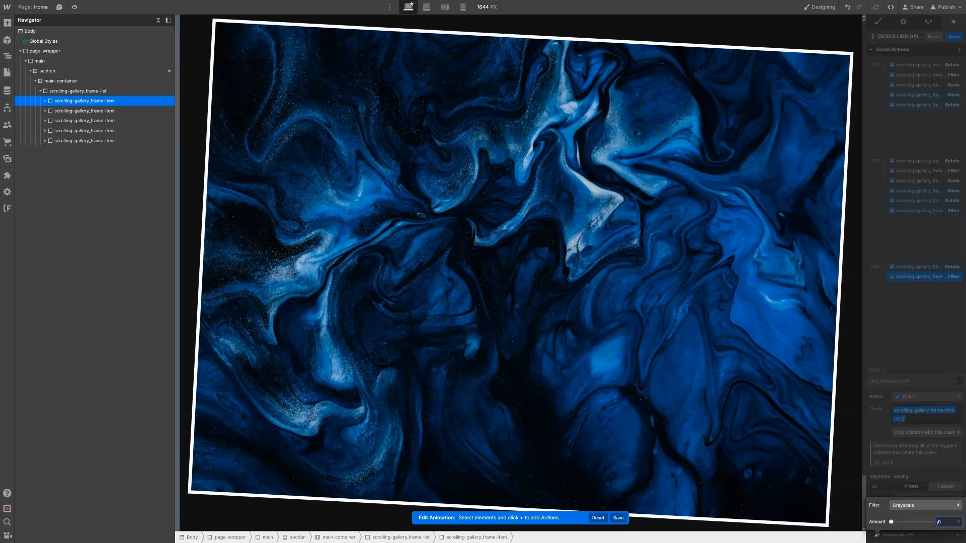
text(100)
click(921, 201)
click(924, 212)
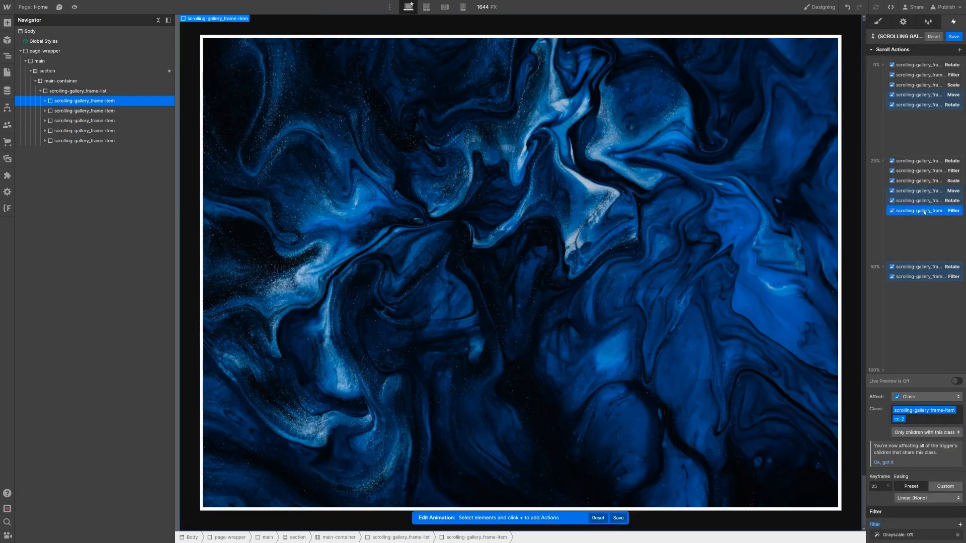
Step: Add Scale actions at 25% (1) and 50% (0.9), then select the Time-lapse sky frame
click(961, 50)
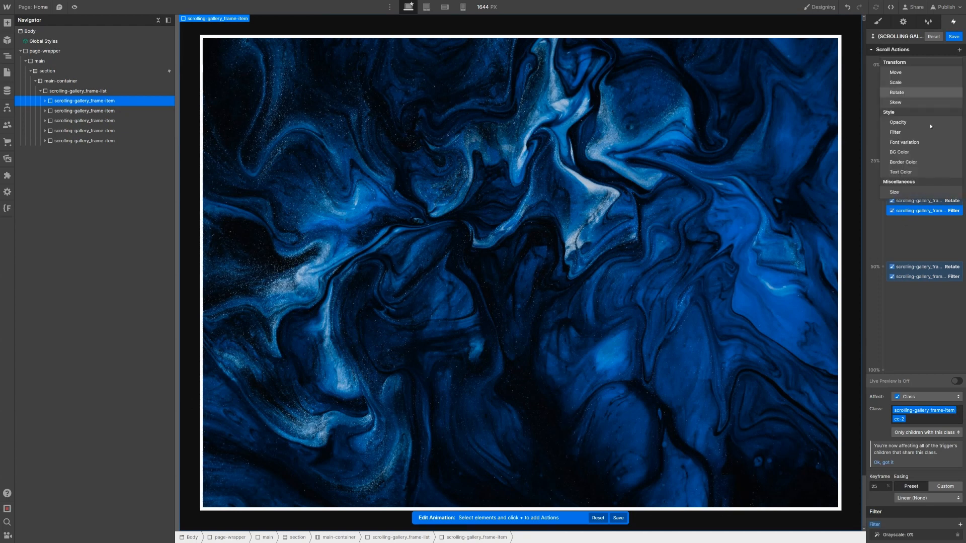
click(938, 83)
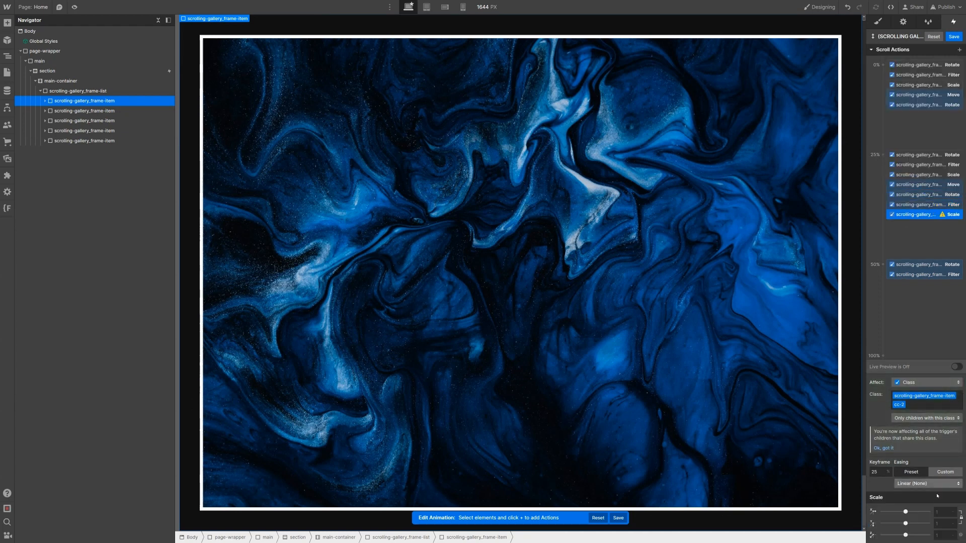
click(939, 509)
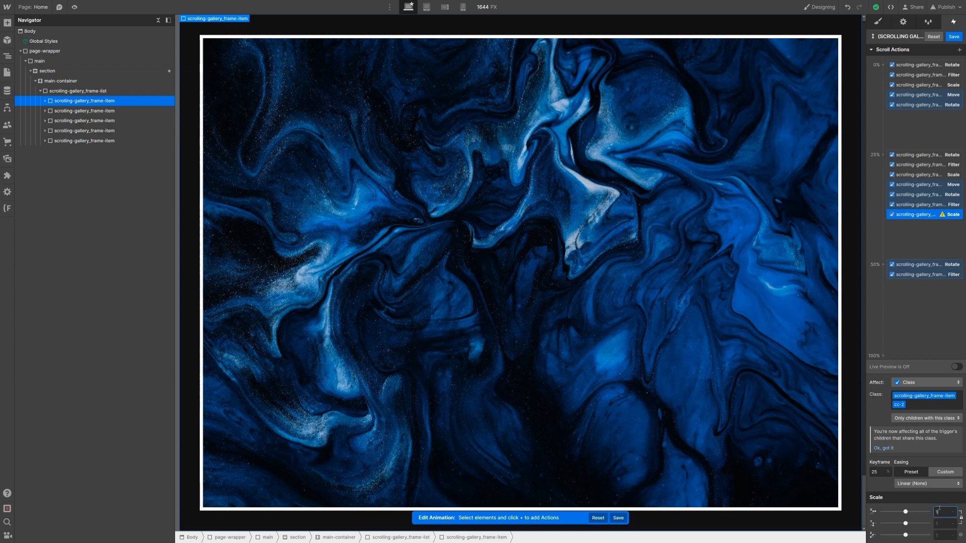
right_click(922, 218)
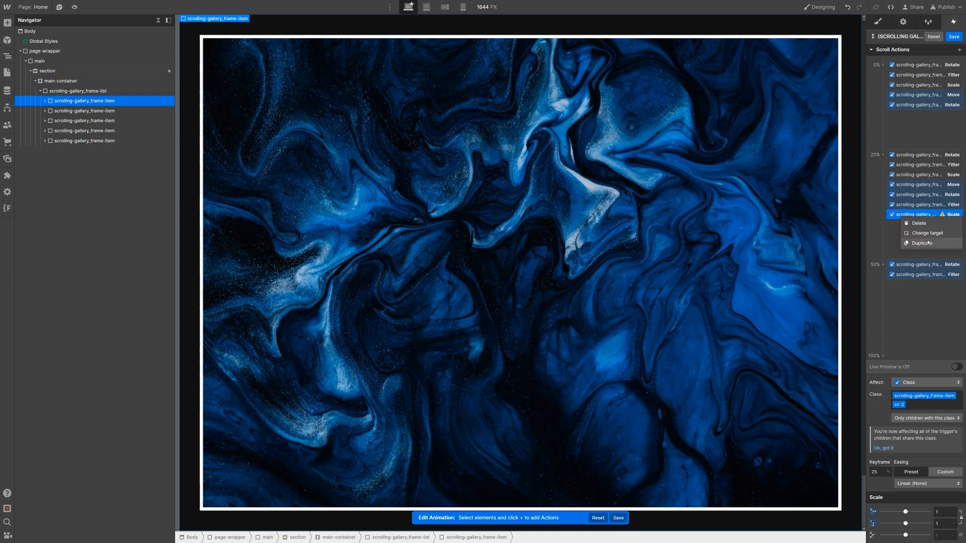
click(923, 243)
drag(921, 222, 934, 274)
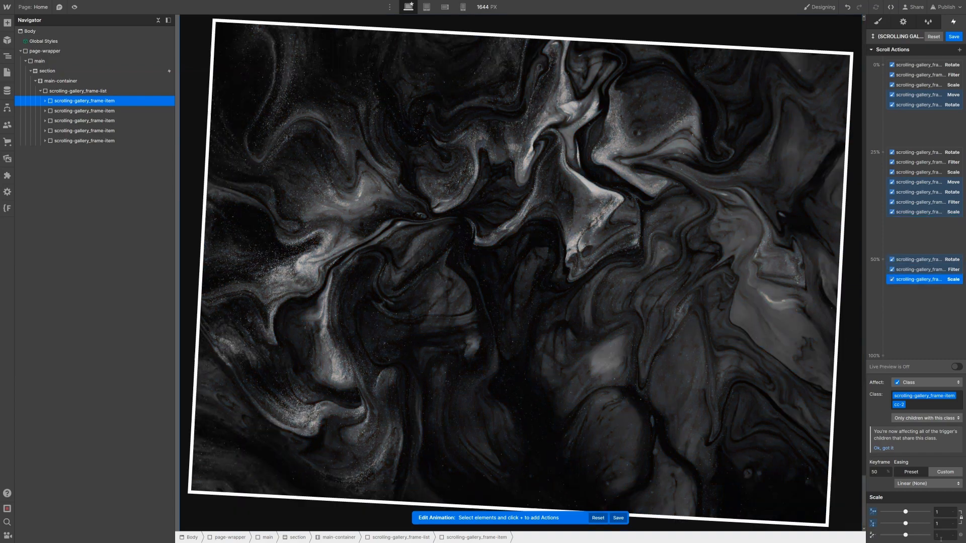
click(945, 513)
text(0.9)
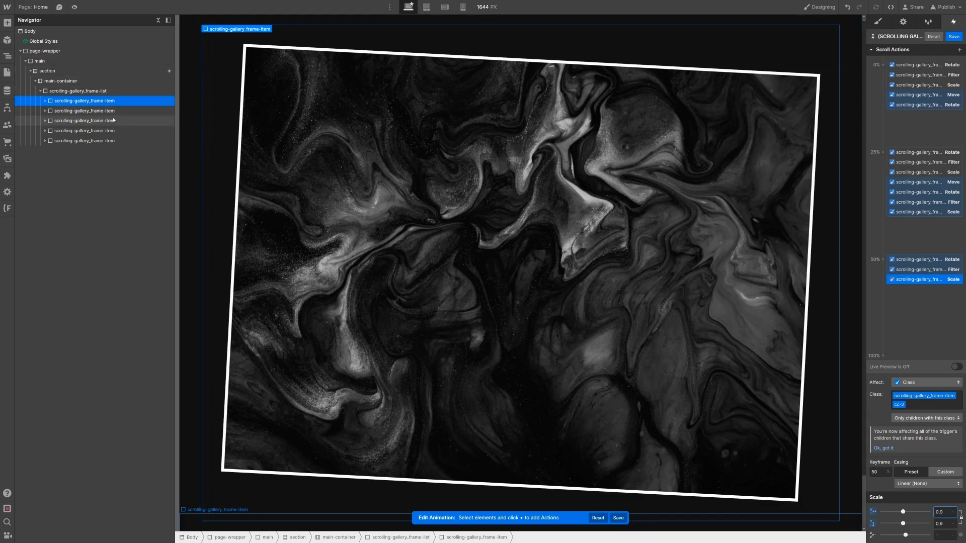
click(114, 121)
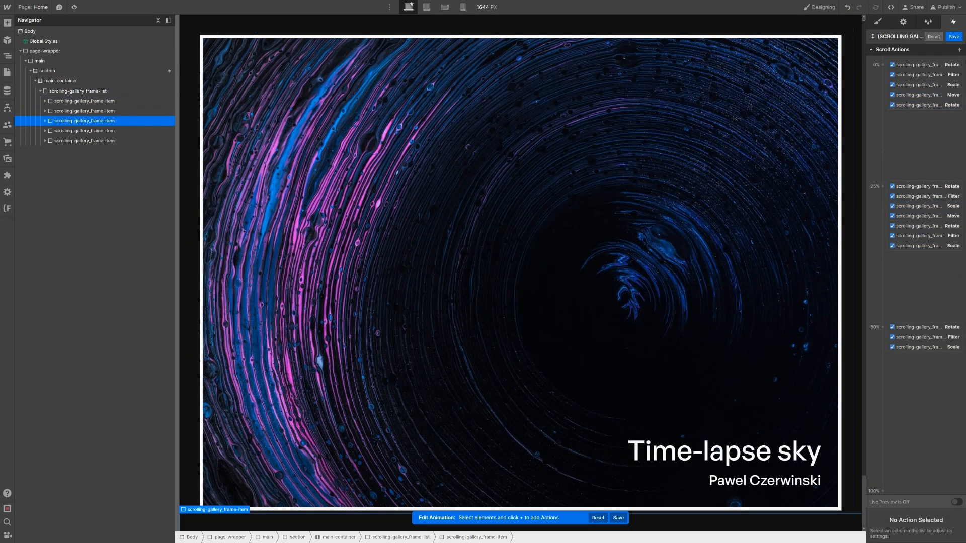
Step: Add a Move action at 0% for the third frame with a -100% vertical offset
click(959, 50)
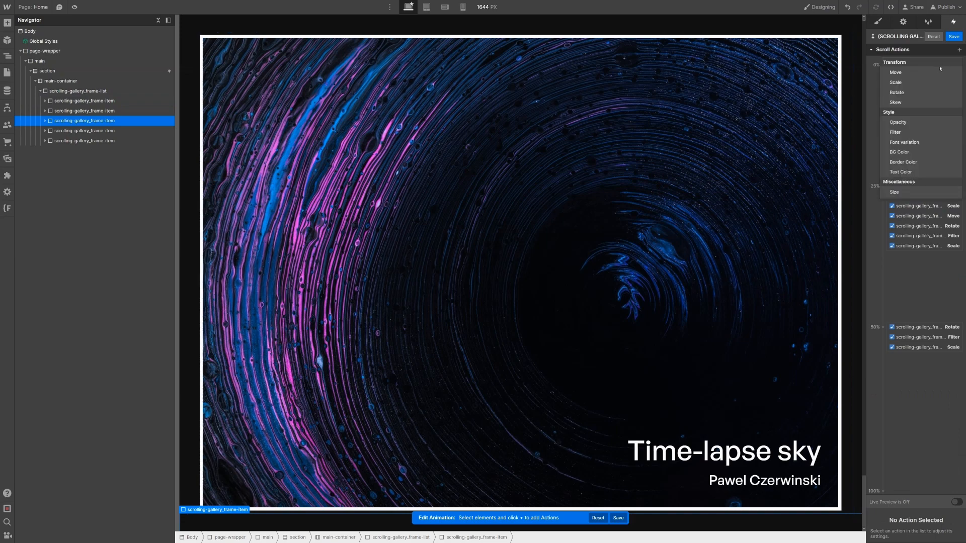
click(898, 72)
mouse_move(922, 116)
mouse_down()
mouse_move(918, 131)
mouse_move(920, 116)
mouse_up()
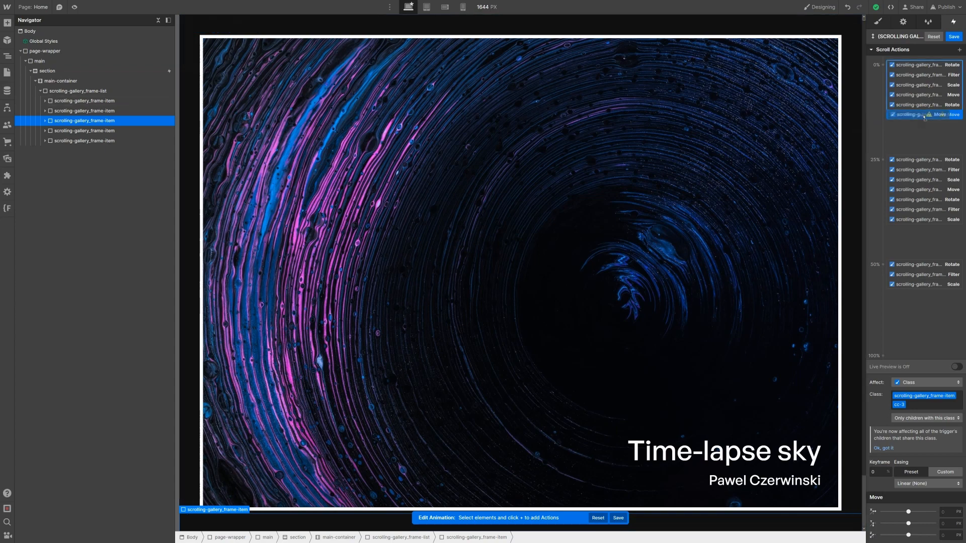
click(950, 523)
text(-)
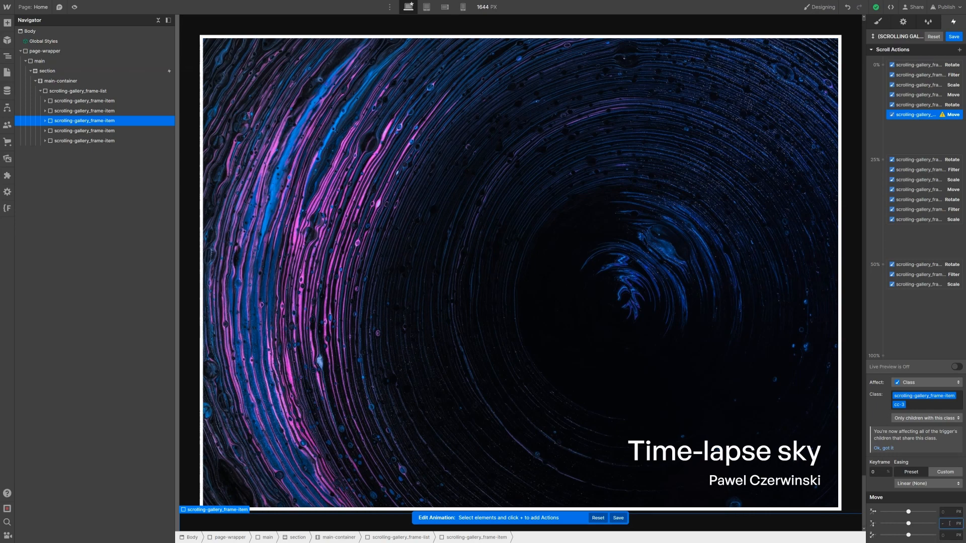
text(100%)
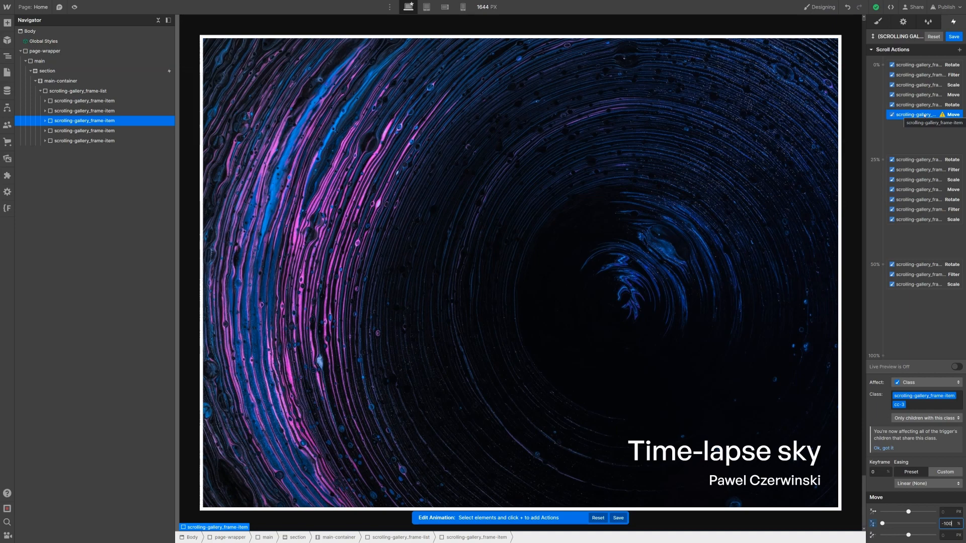
drag(925, 116, 928, 115)
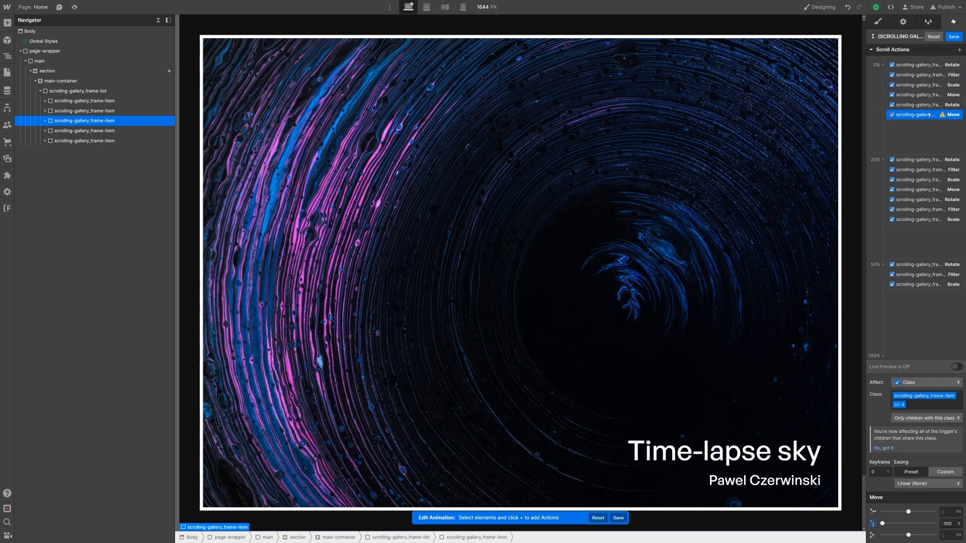
right_click(929, 115)
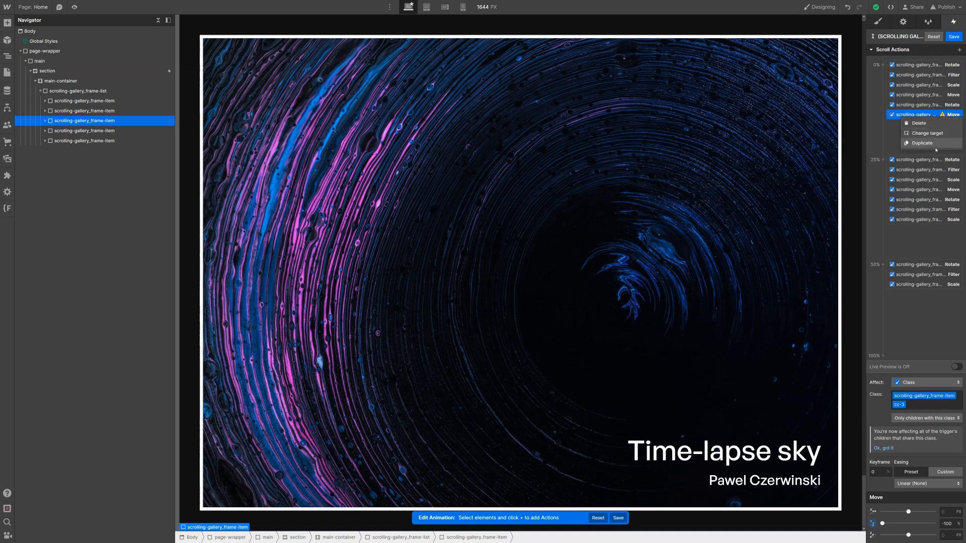
Step: Copy the -100% Move action into the 25% keyframe and delete the 0% original
click(925, 144)
drag(924, 123, 927, 230)
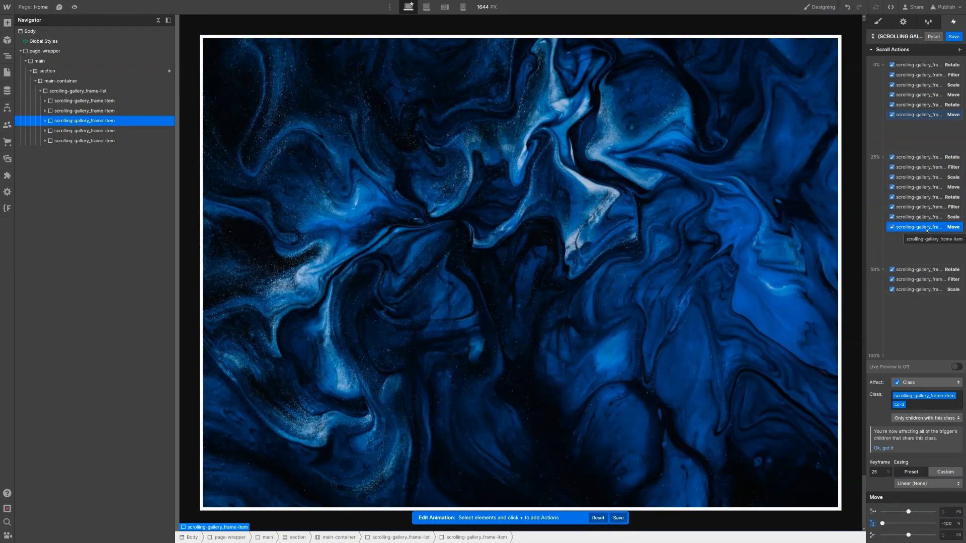
click(941, 115)
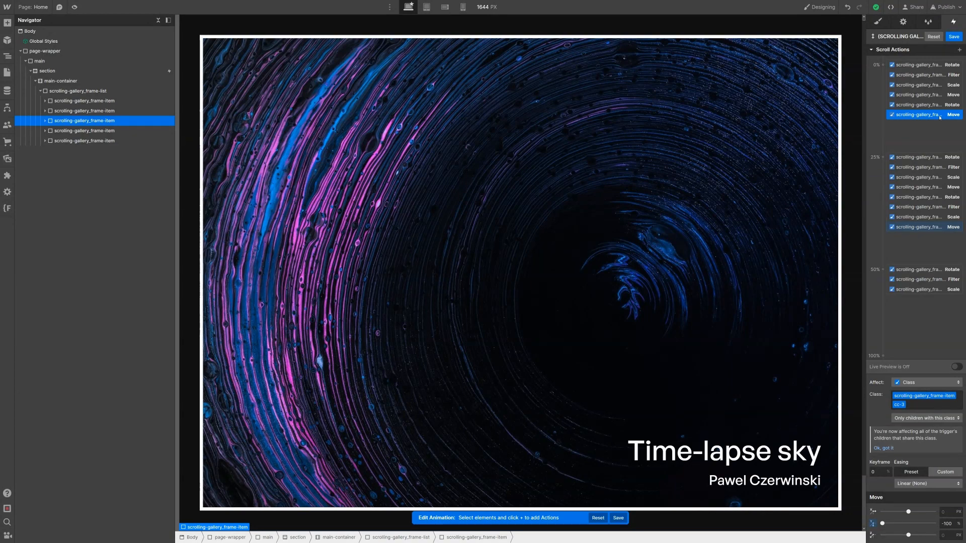
click(925, 230)
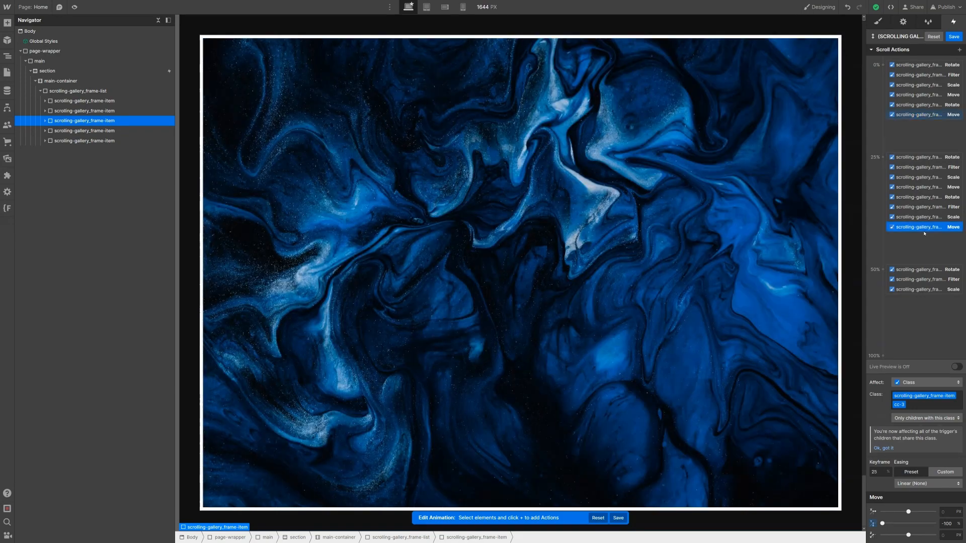
click(934, 116)
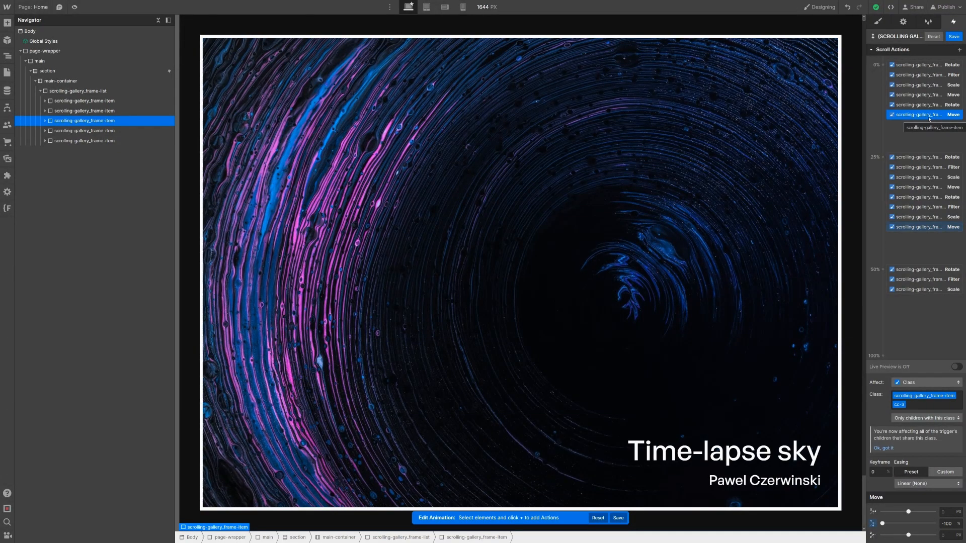
key(Delete)
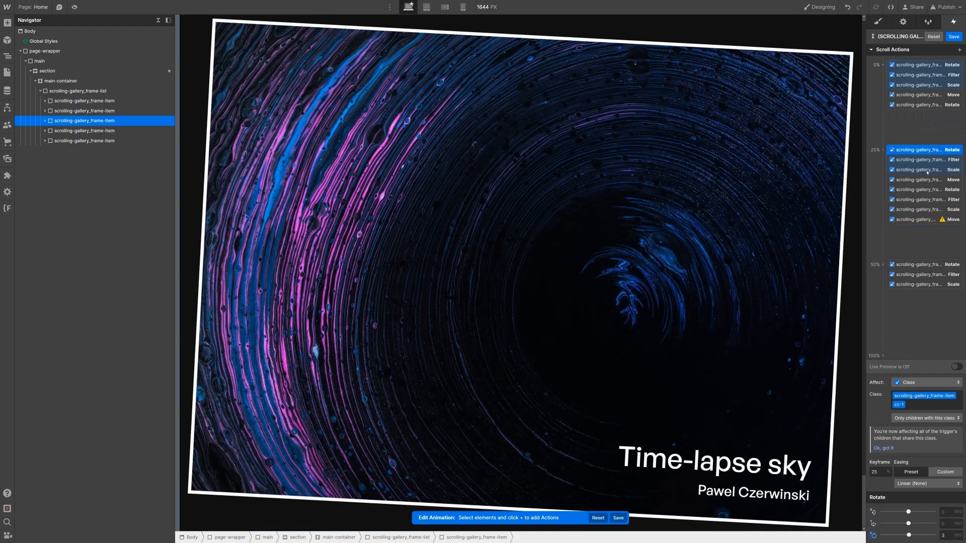
click(934, 224)
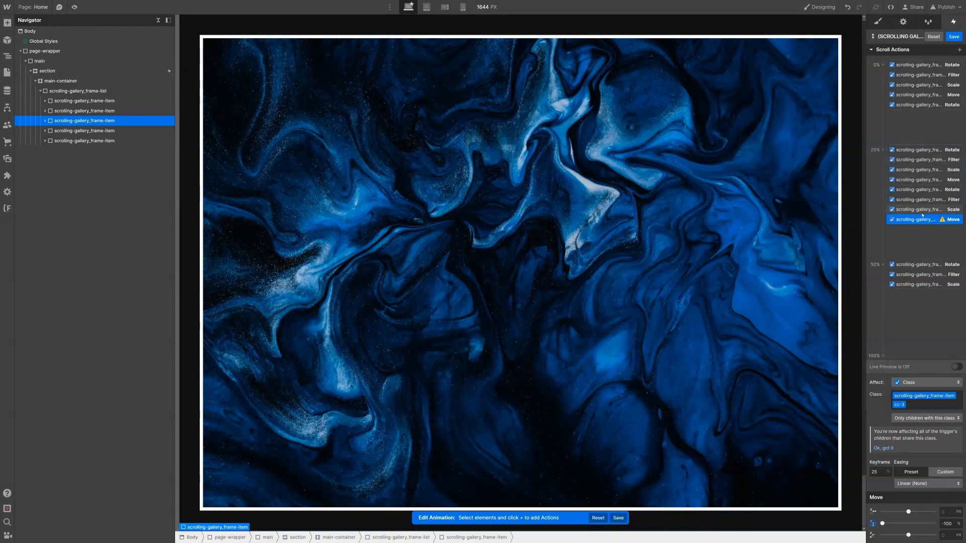
Step: Duplicate the 25% Move action into the 50% keyframe with a -200% vertical offset
right_click(920, 220)
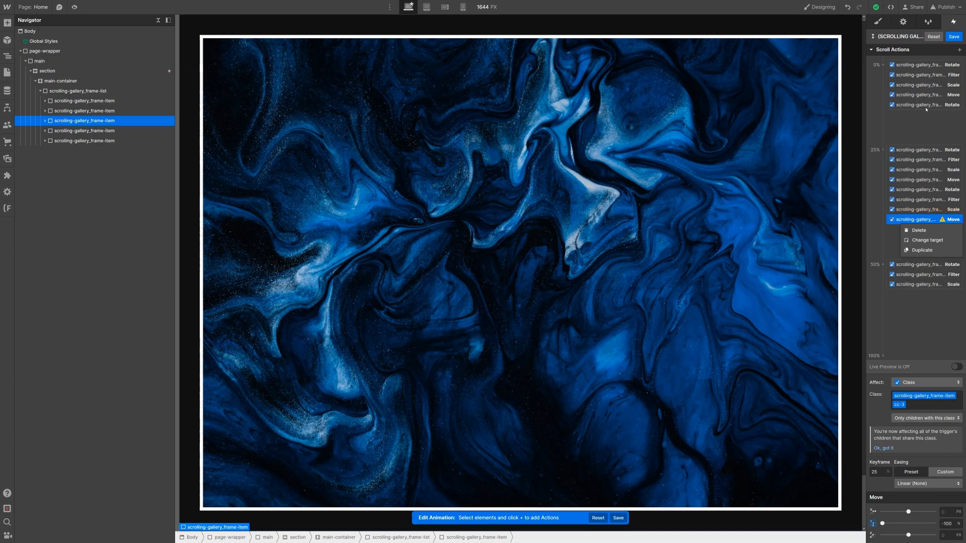
click(928, 221)
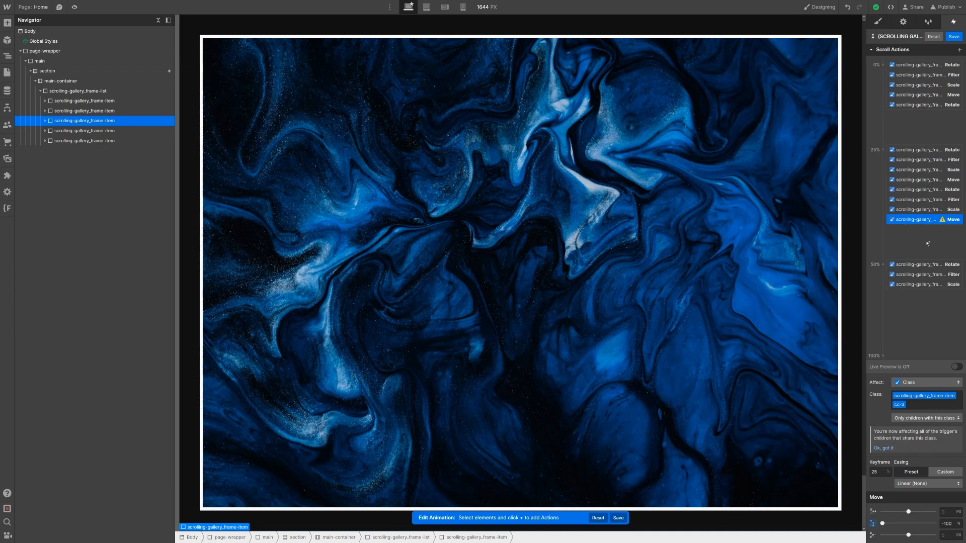
right_click(903, 220)
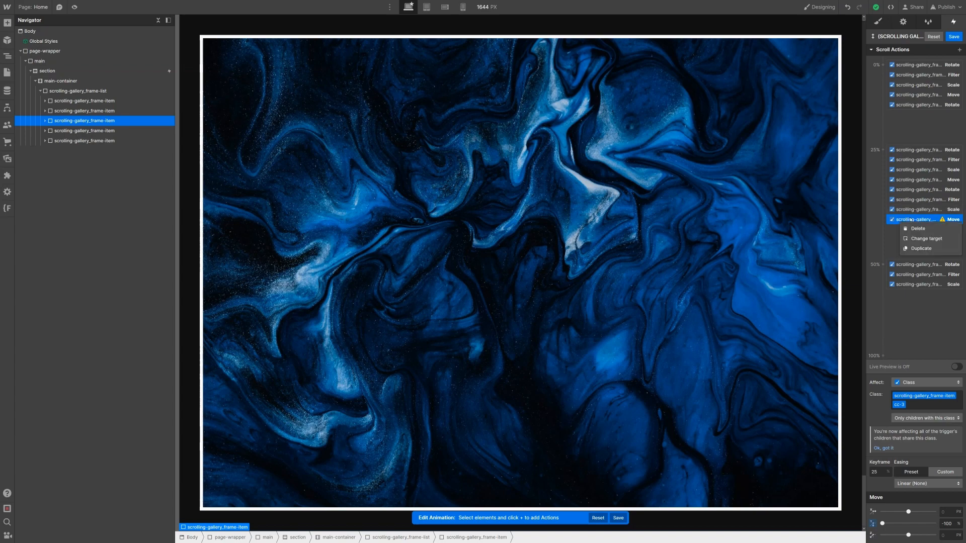
click(921, 248)
drag(917, 229, 916, 289)
drag(882, 401, 950, 493)
click(951, 524)
text(0)
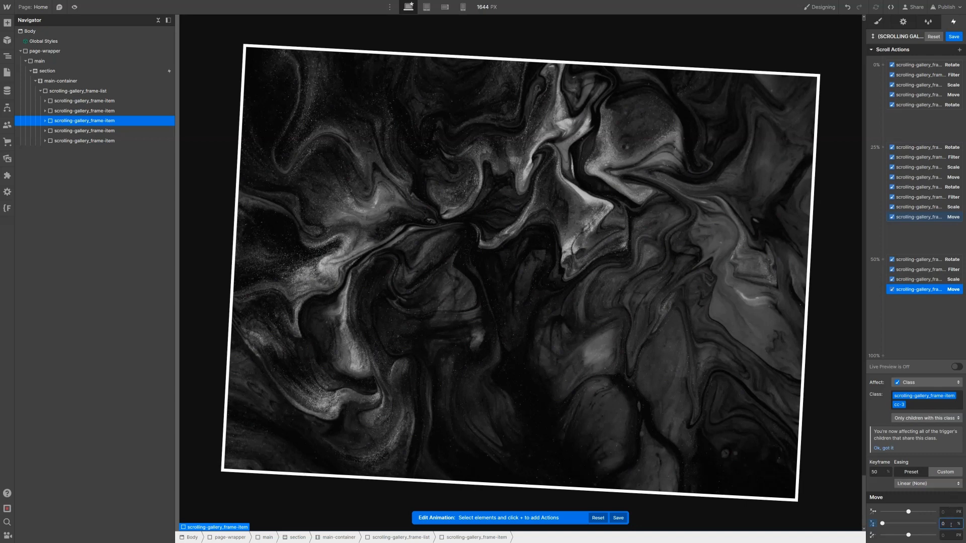
key(Return)
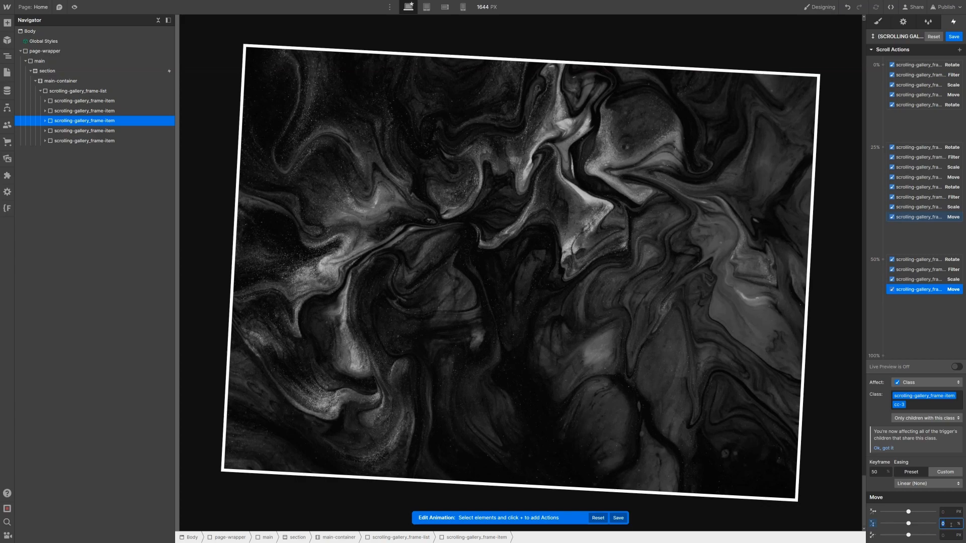
text(-200)
key(Return)
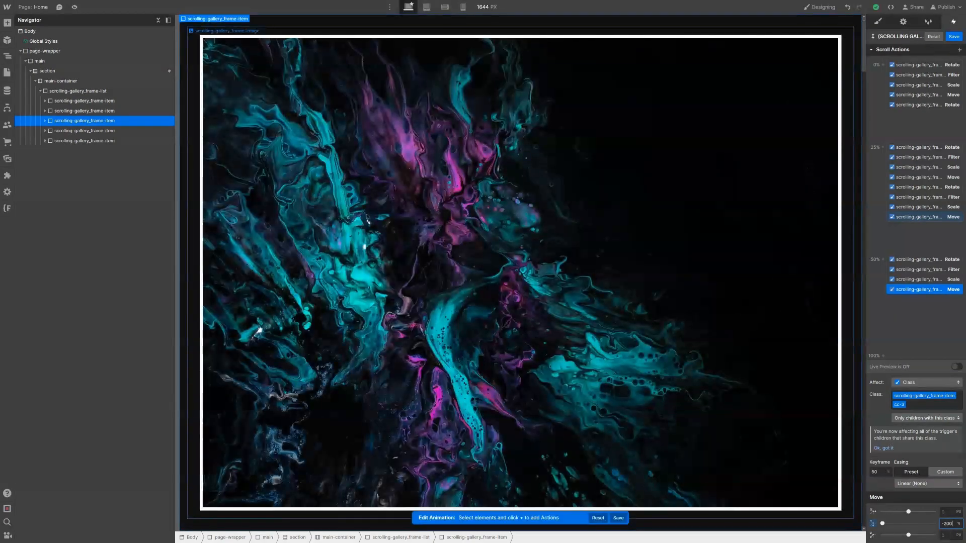
Step: Preview the scroll animation live, then place a Rotate action in the 25% keyframe
click(956, 367)
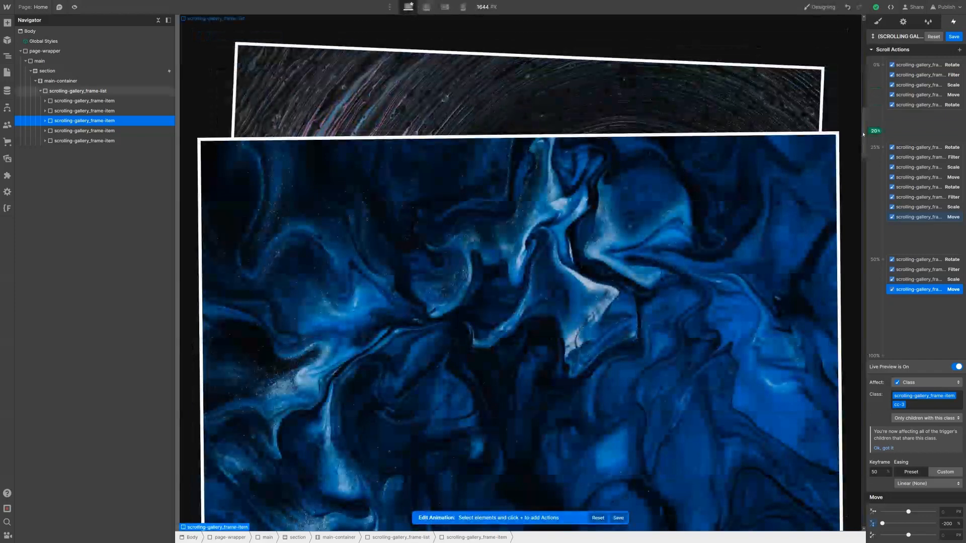
drag(863, 134, 854, 277)
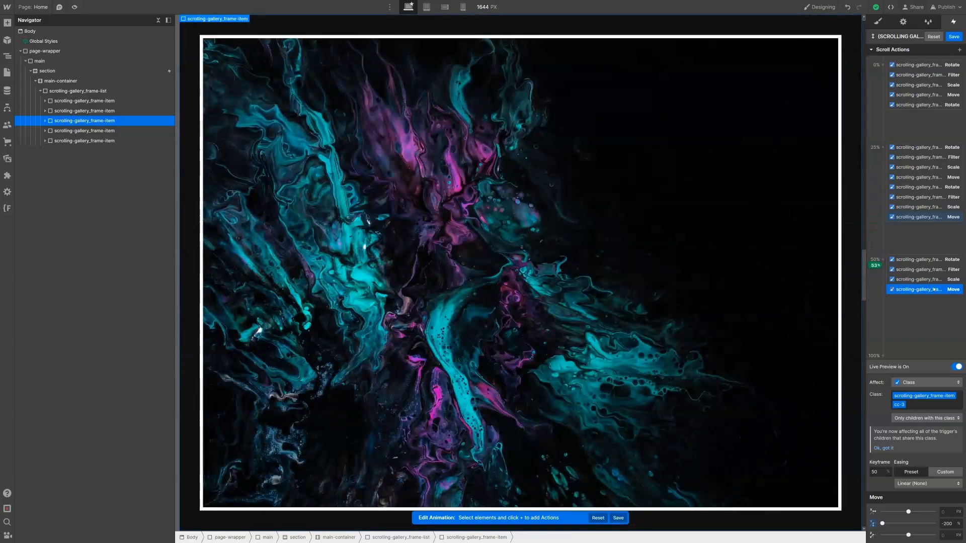
click(957, 367)
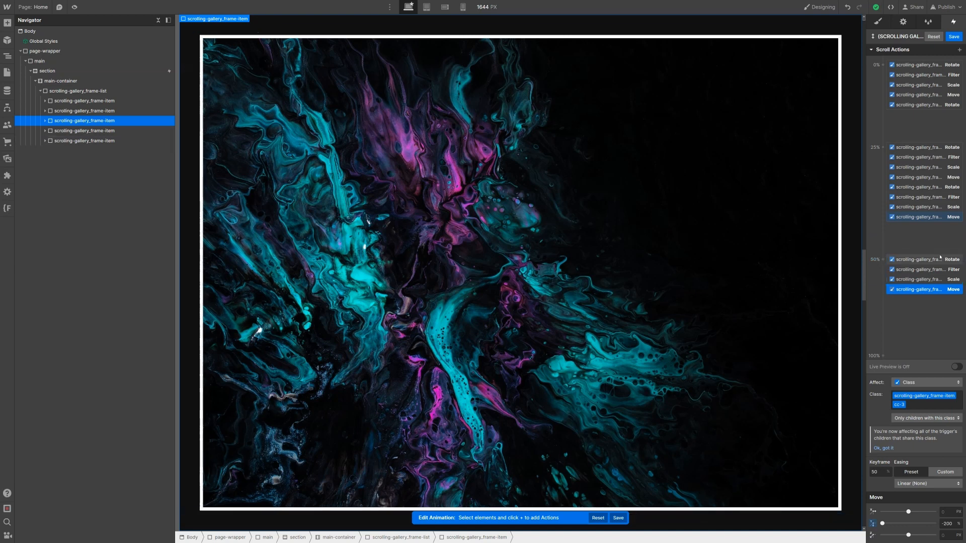
drag(939, 257, 927, 217)
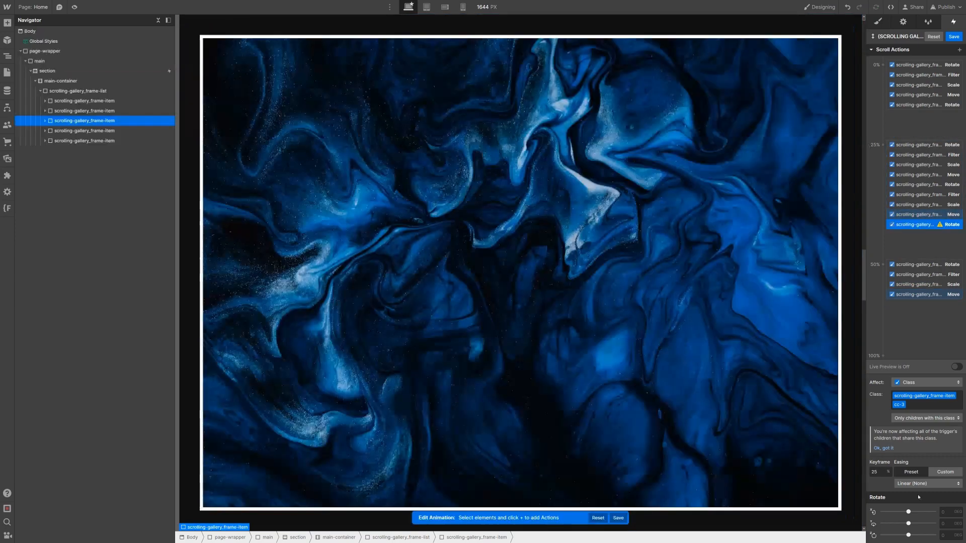
Step: Rotate the third frame -3 on Z at 0% and back to 0 at 50%
click(946, 535)
text(3)
text(-)
key(Return)
right_click(899, 225)
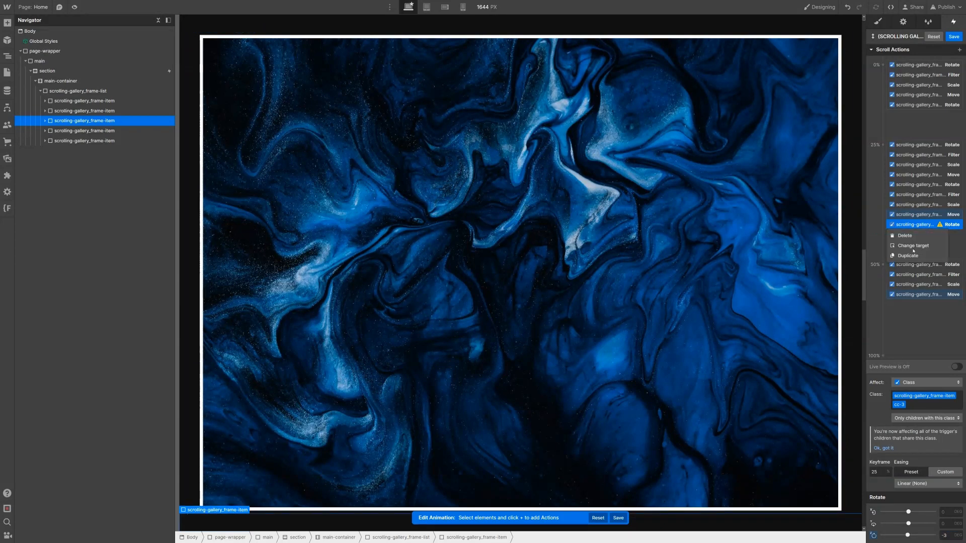
click(917, 256)
drag(919, 251, 919, 282)
click(950, 536)
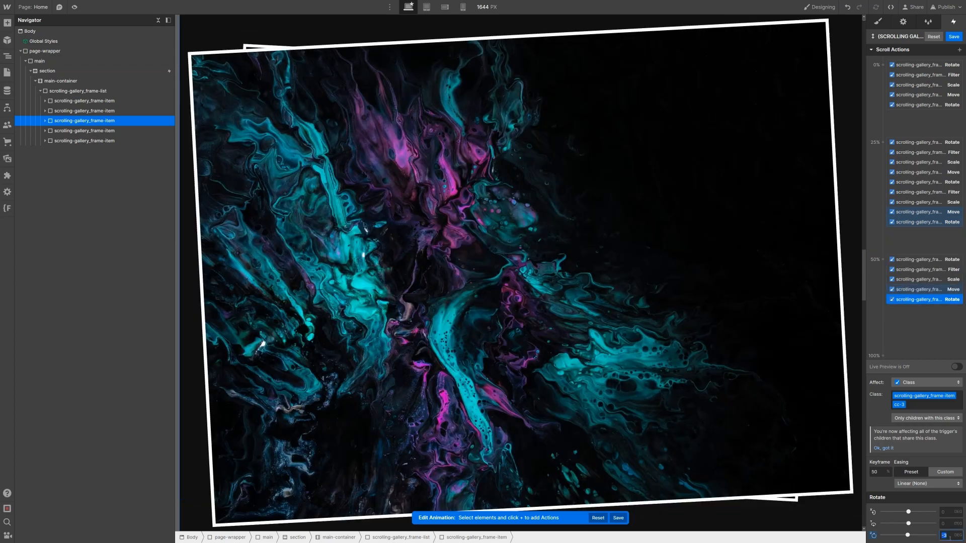
text(0)
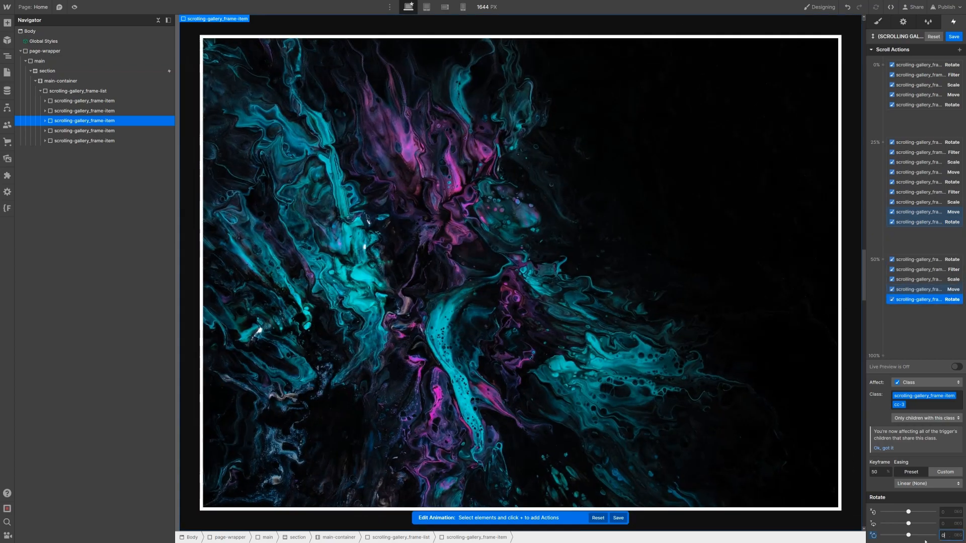
click(918, 221)
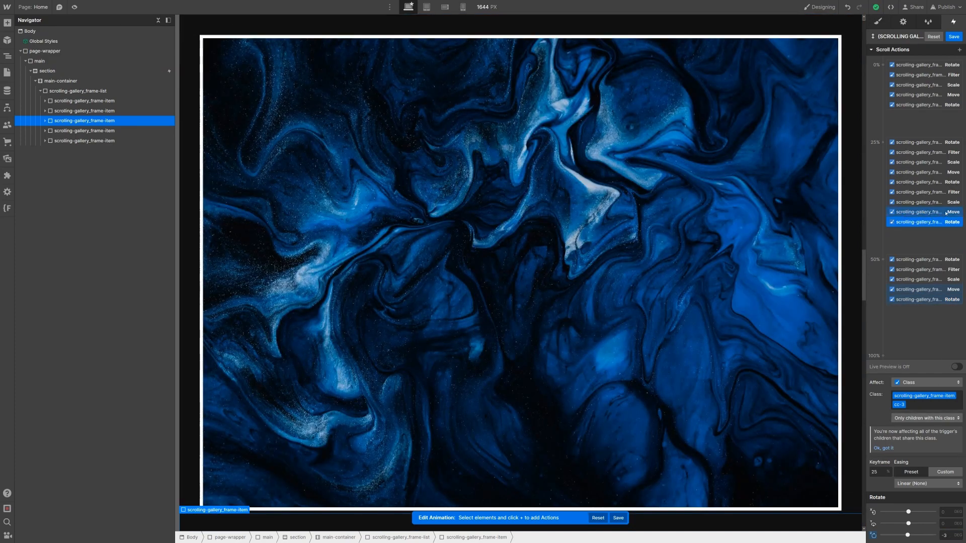
drag(935, 223, 922, 98)
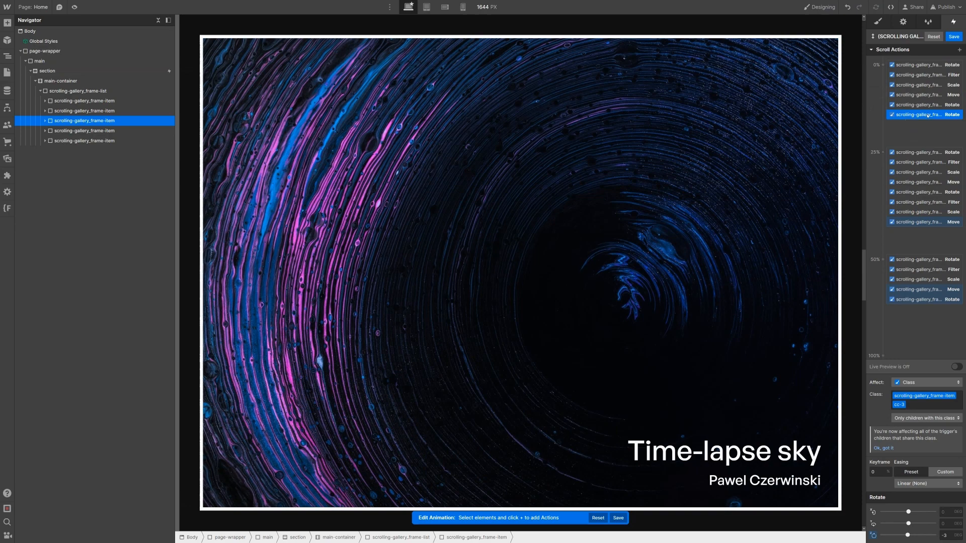
Step: Move the third frame's -3 Z Rotate action from the 0% group back into the 25% keyframe
drag(927, 116, 929, 226)
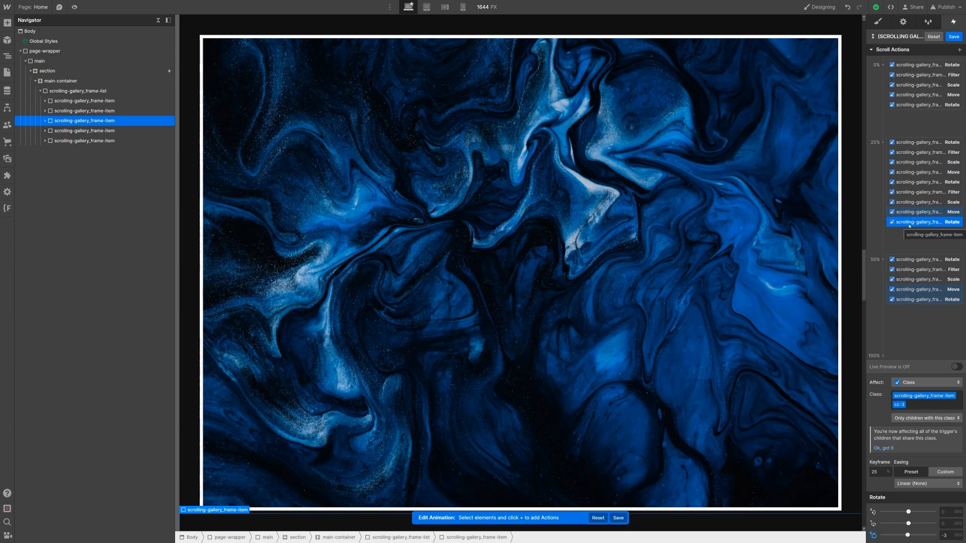
Step: Compare the third frame's Rotate actions at the 50% and 25% keyframes
click(939, 300)
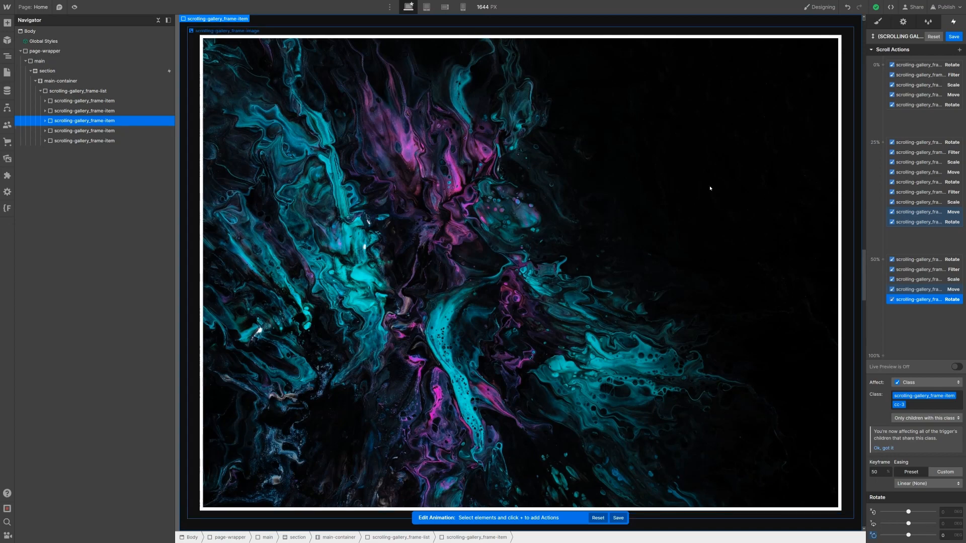
click(942, 225)
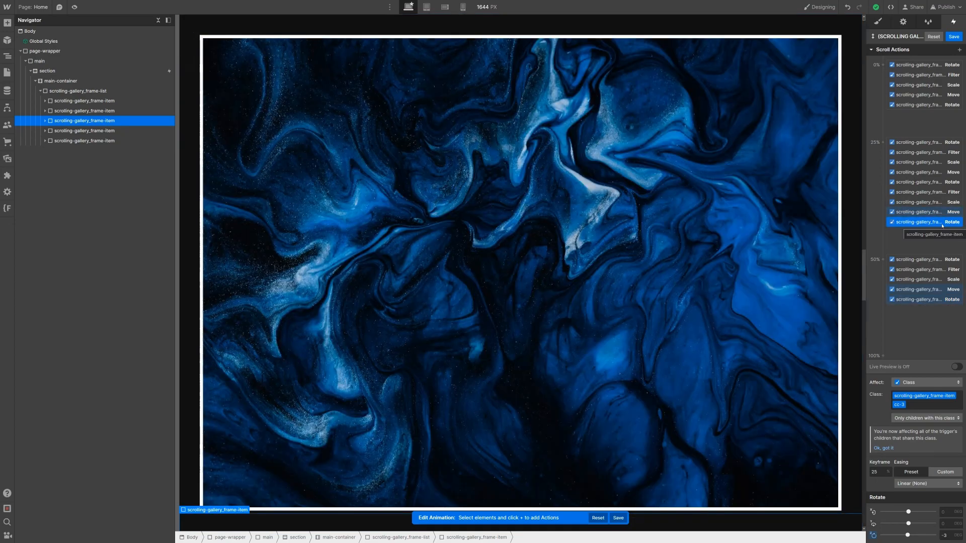
click(942, 299)
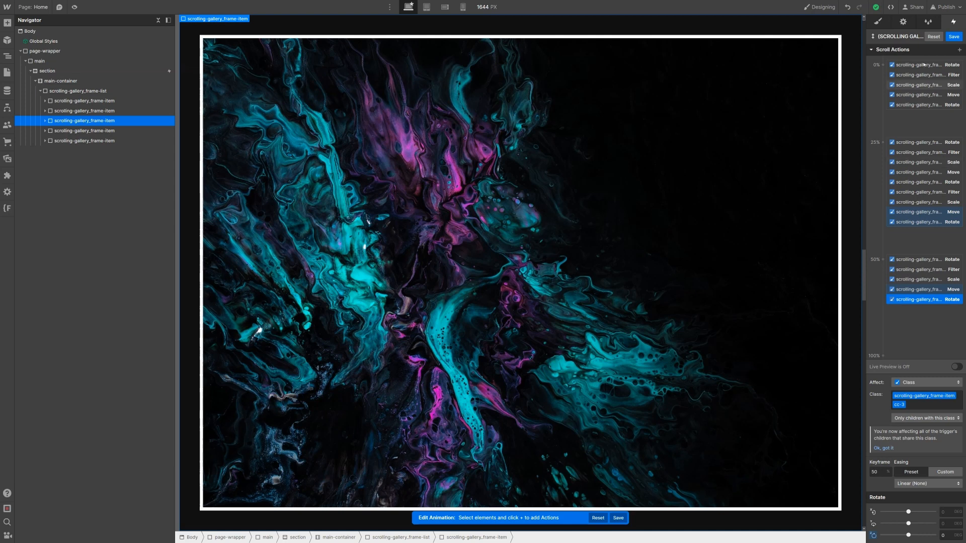
Step: Add a Rotate action at a new 75% keyframe with a Z rotation of 3
click(959, 50)
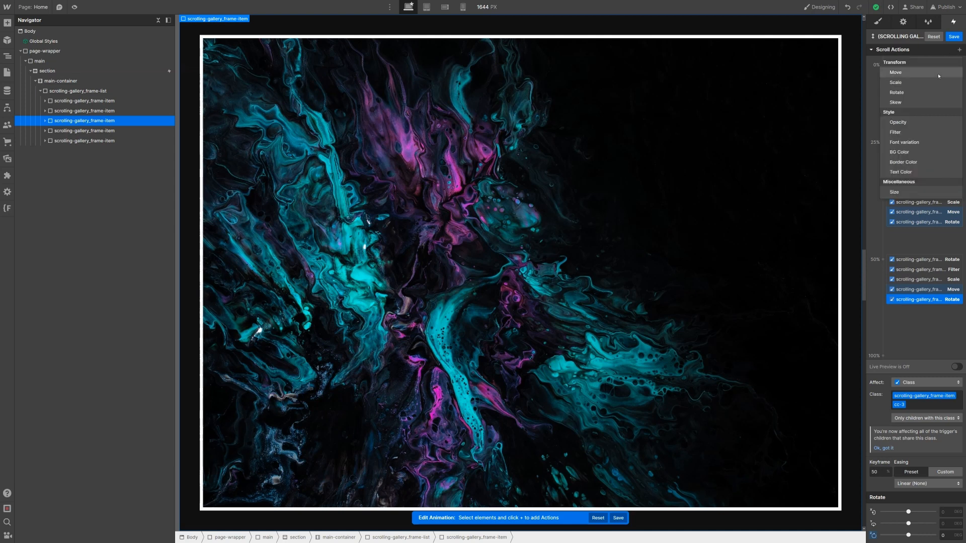
click(934, 92)
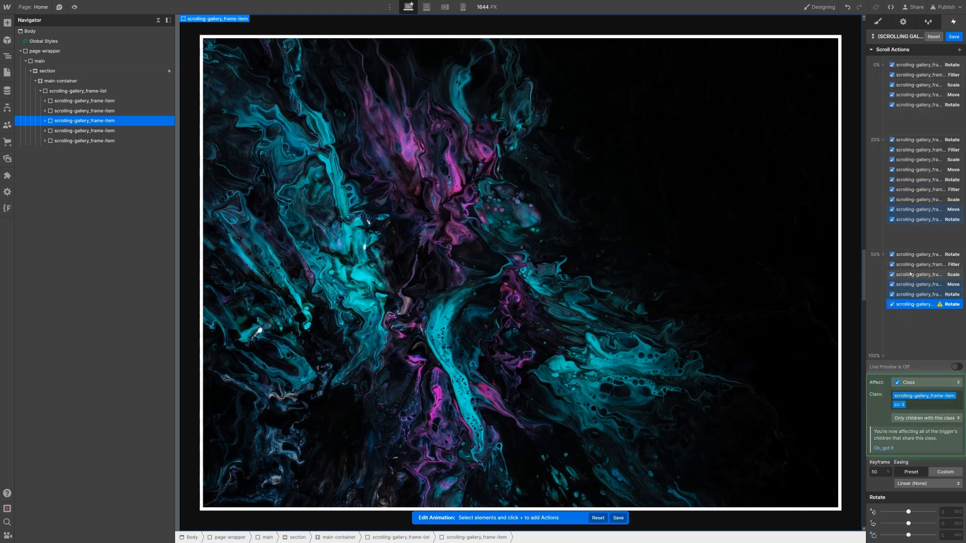
click(882, 473)
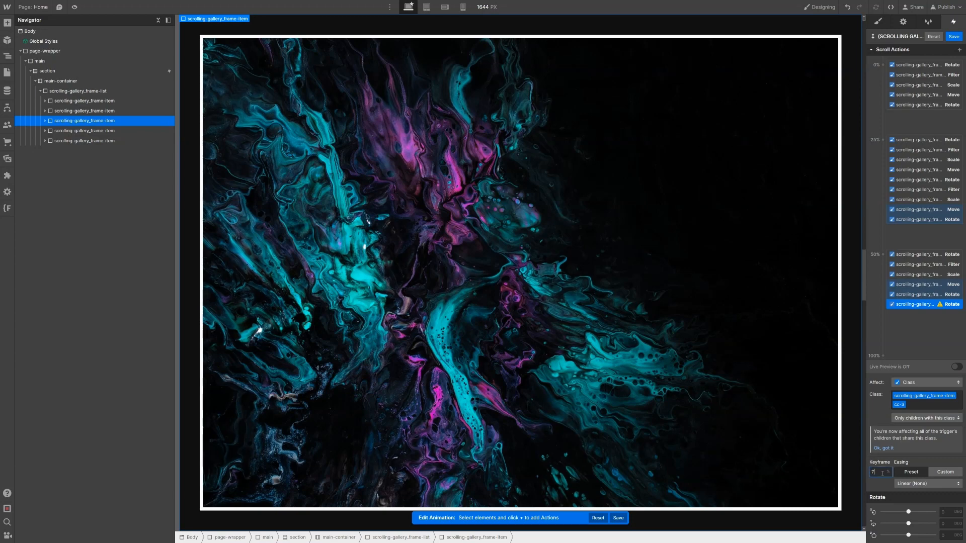
text(75)
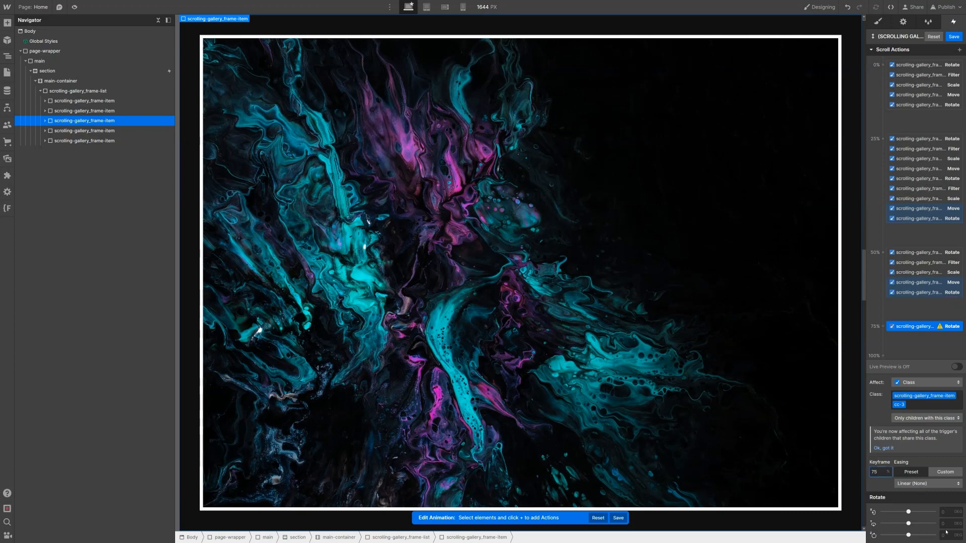
click(948, 535)
text(3)
key(Return)
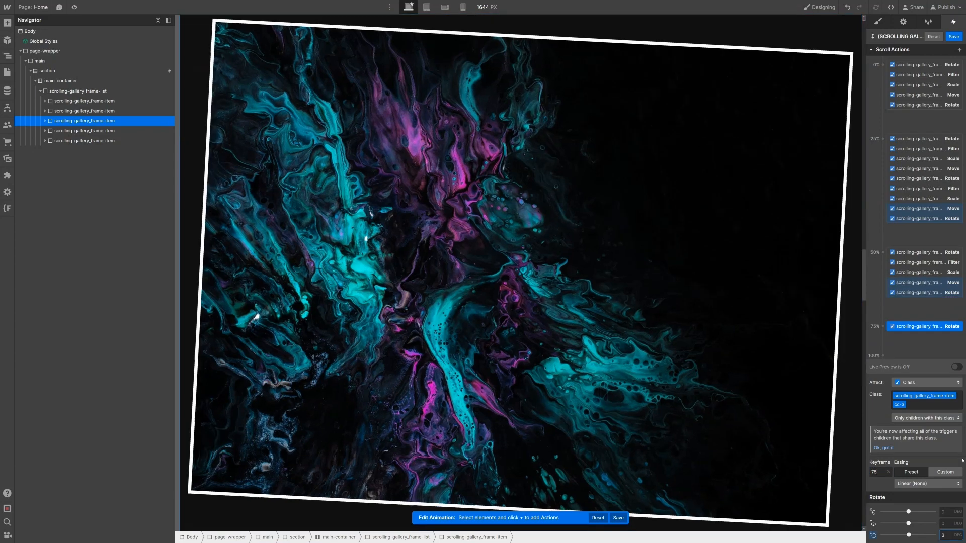
click(914, 292)
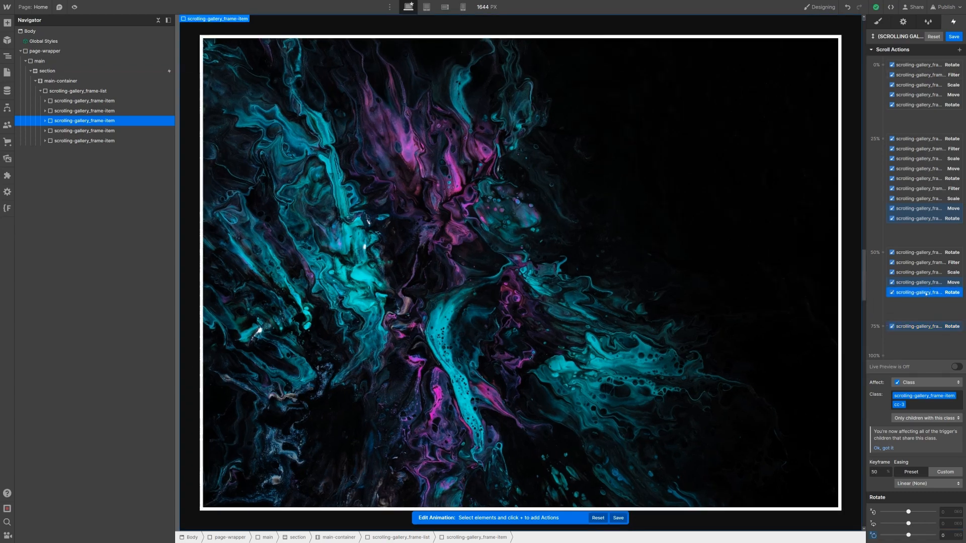
Step: Add a Filter action at the 50% keyframe with Grayscale set to 0
click(960, 50)
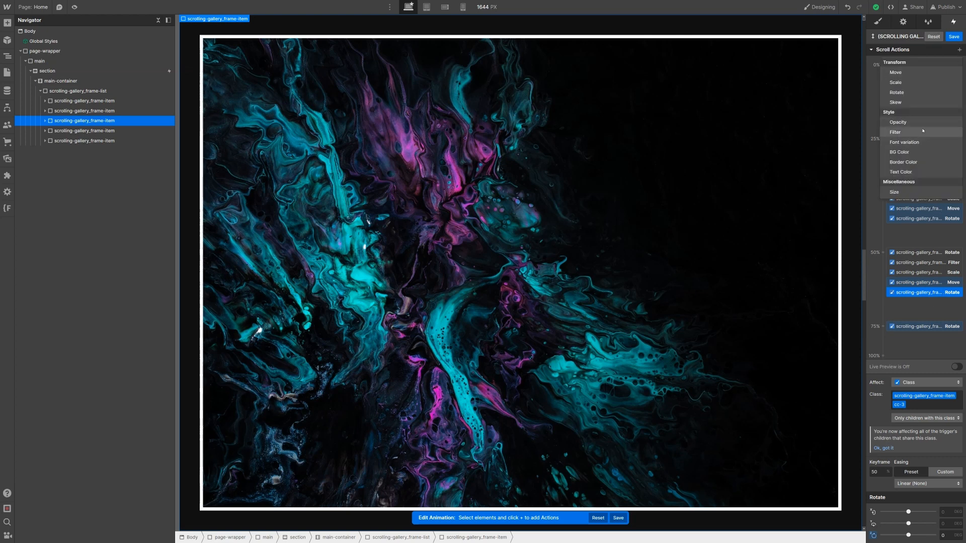
click(921, 132)
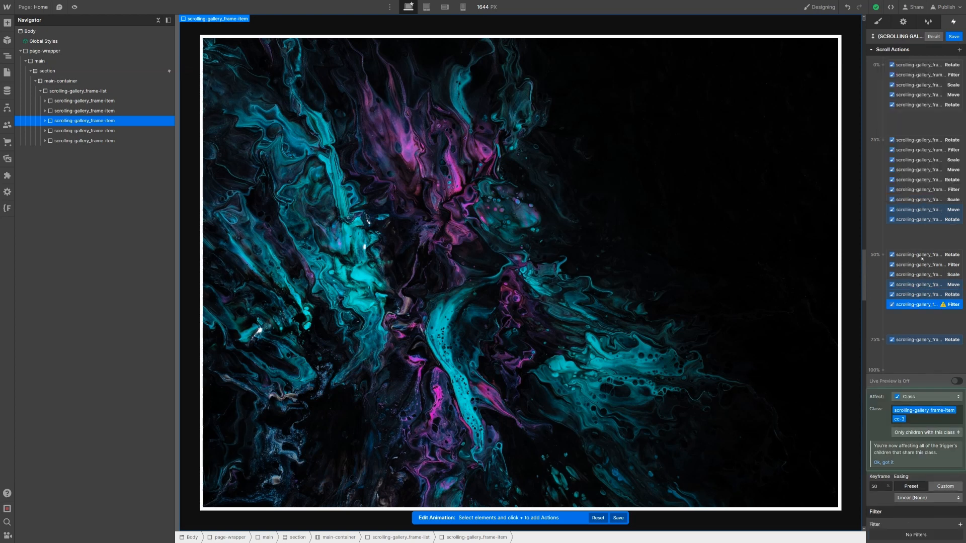
click(960, 525)
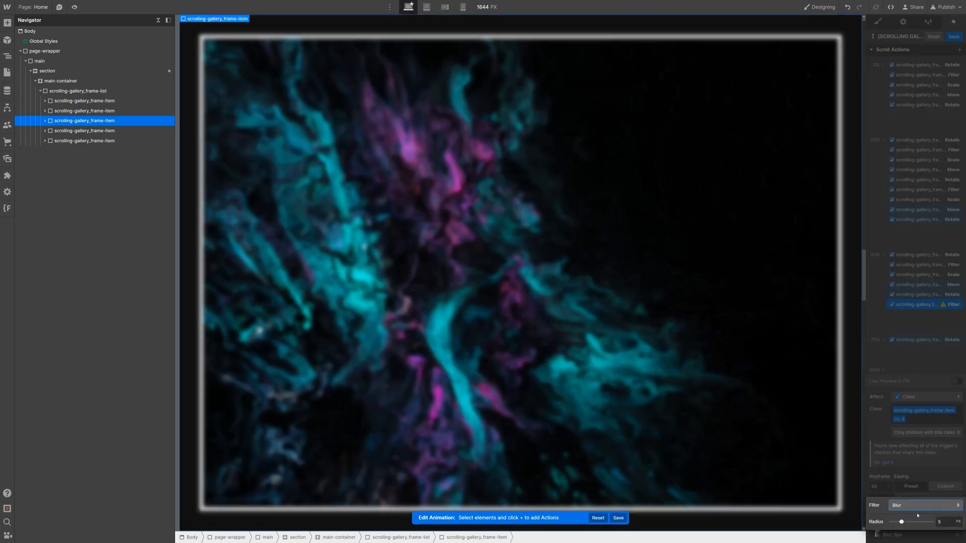
click(918, 506)
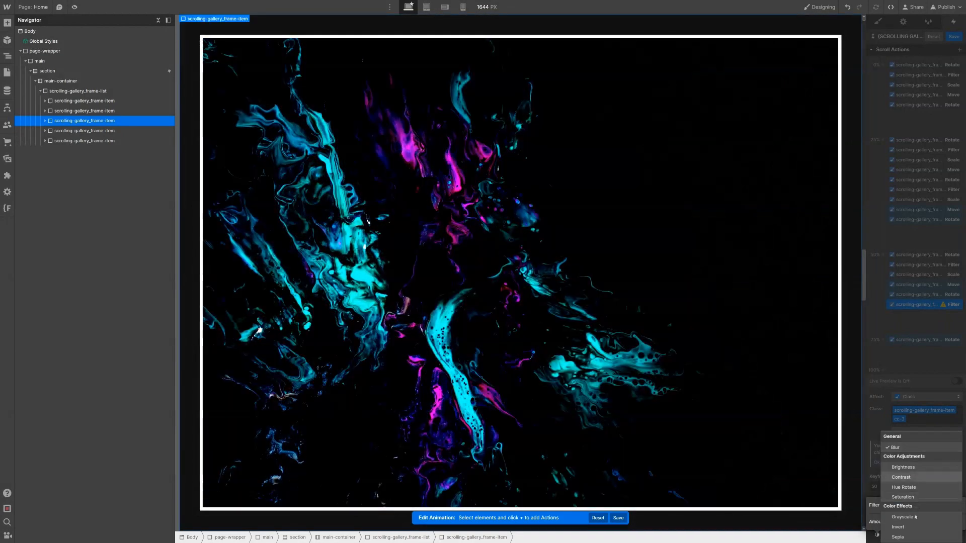
click(915, 517)
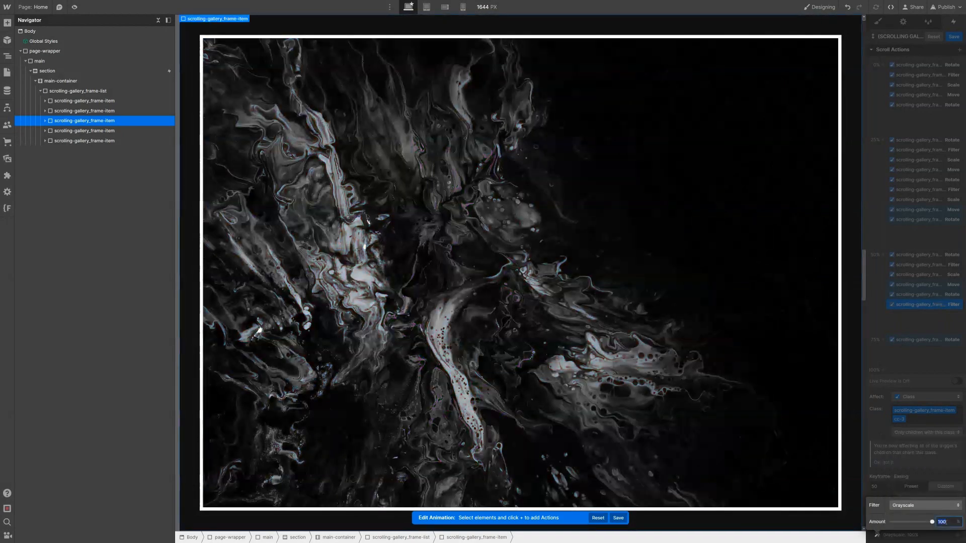
text(0)
click(902, 305)
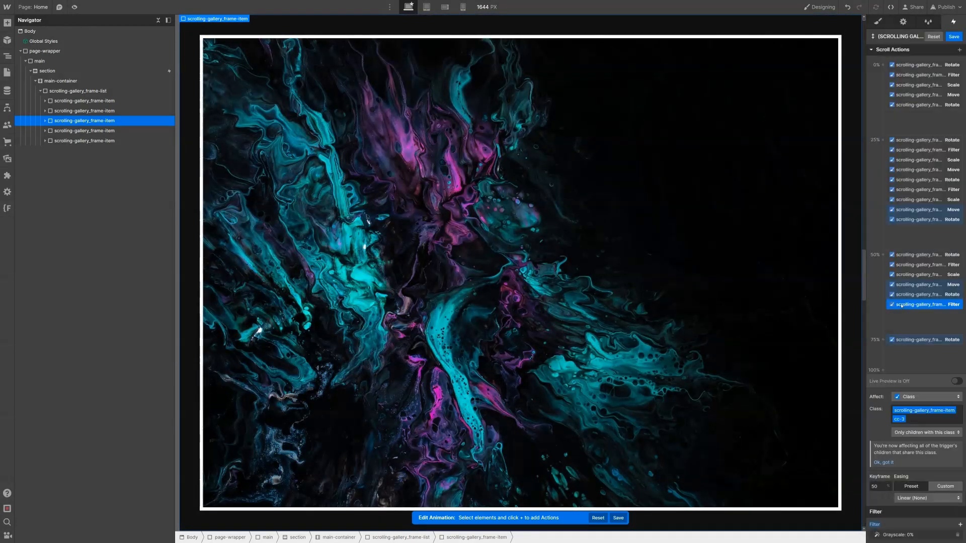
Step: Duplicate the Grayscale filter to the 75% keyframe with an amount of 100
right_click(902, 306)
click(918, 336)
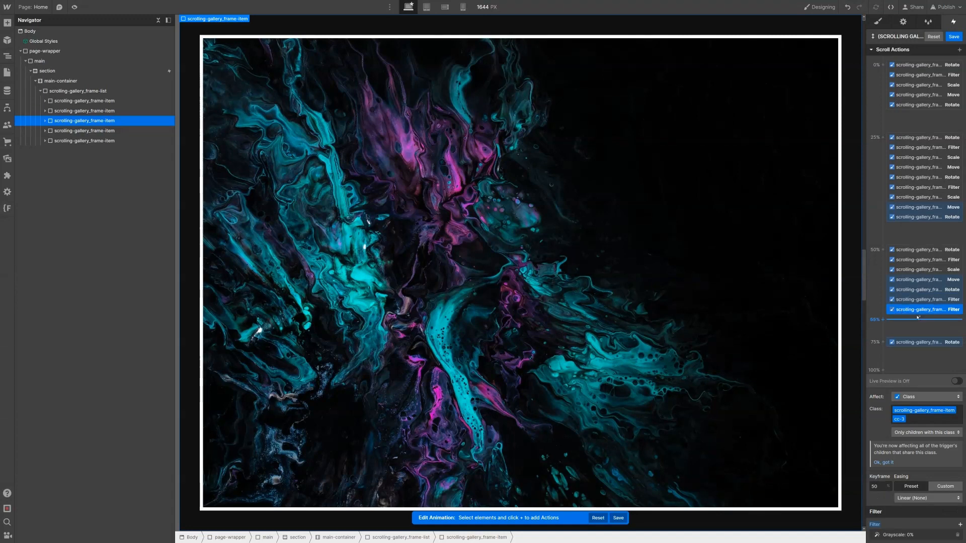
drag(919, 311, 925, 340)
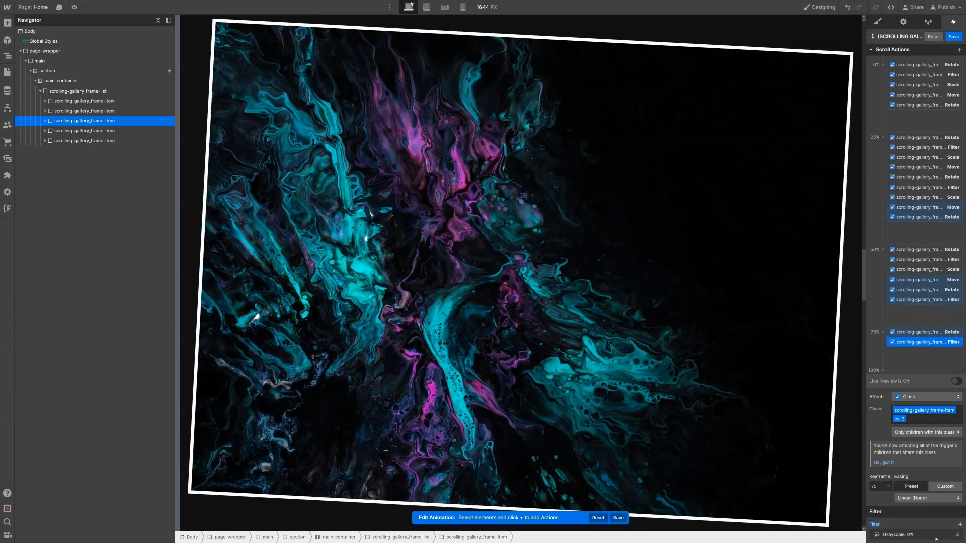
click(937, 537)
click(950, 523)
text(1)
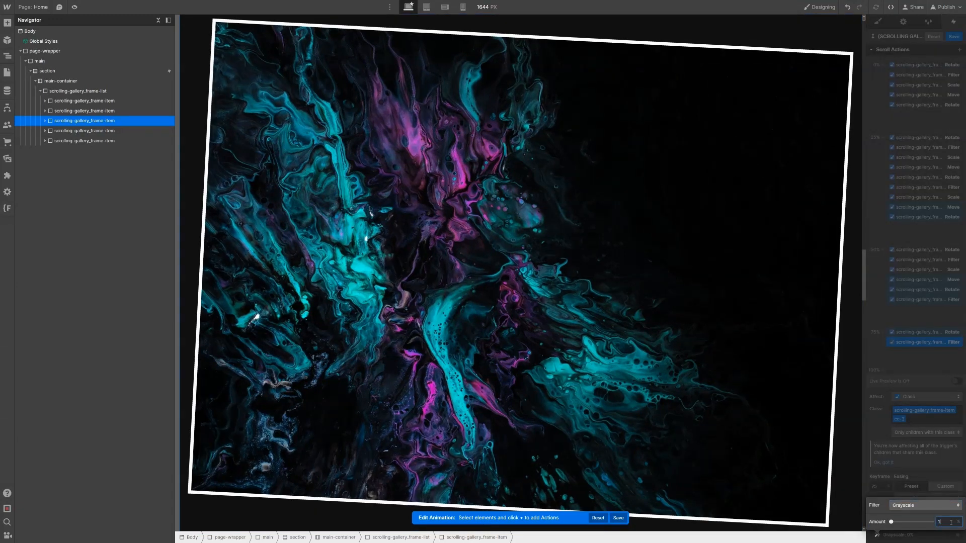
text(00)
key(Return)
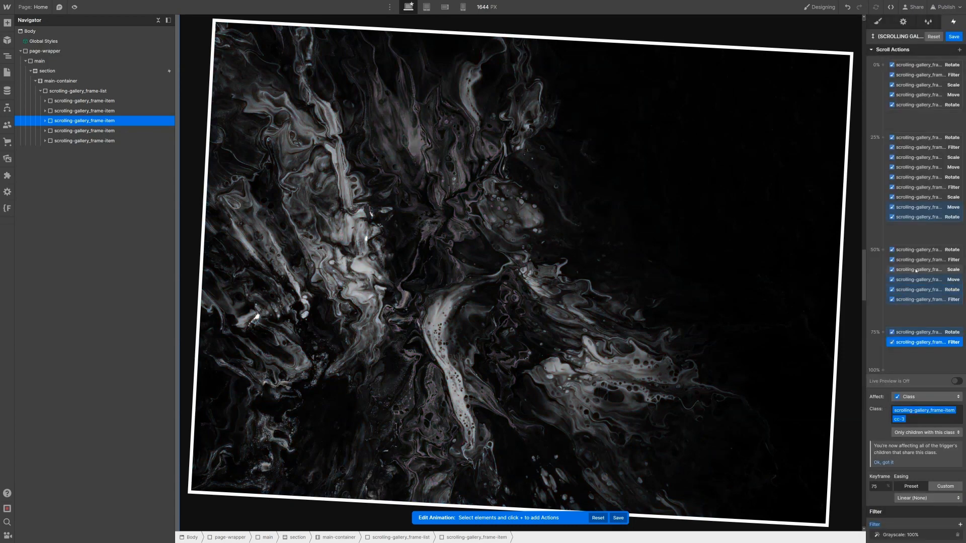
click(925, 300)
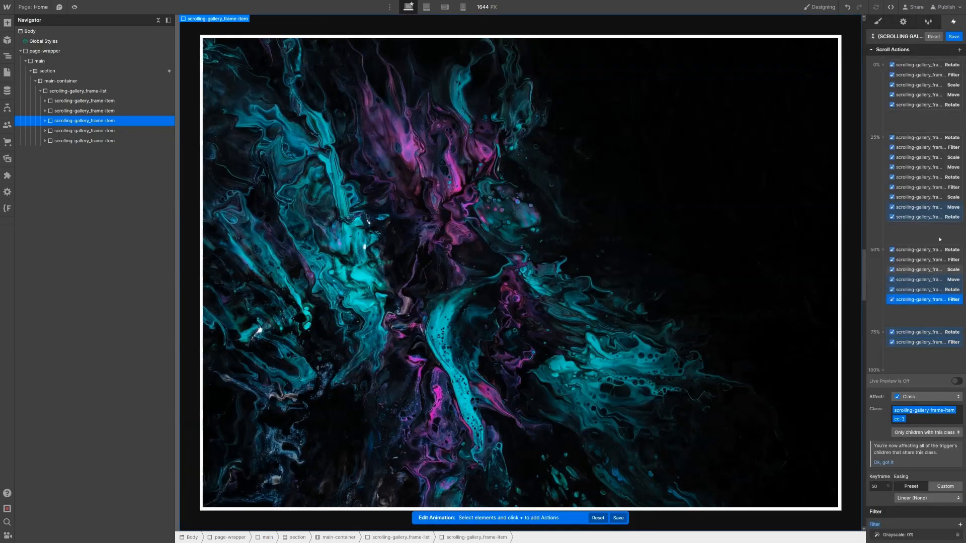
click(959, 50)
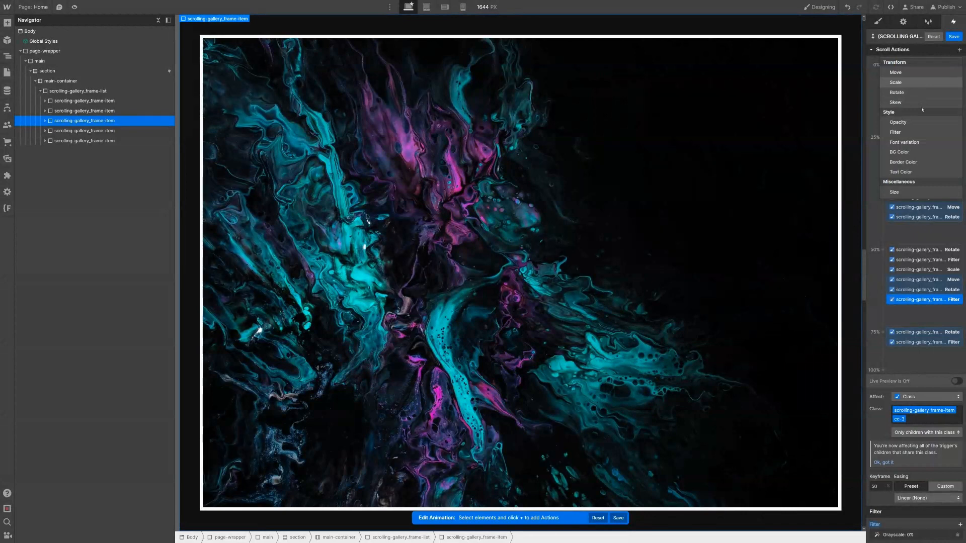
Step: Add a Scale action of 1 at the 50% keyframe
click(916, 82)
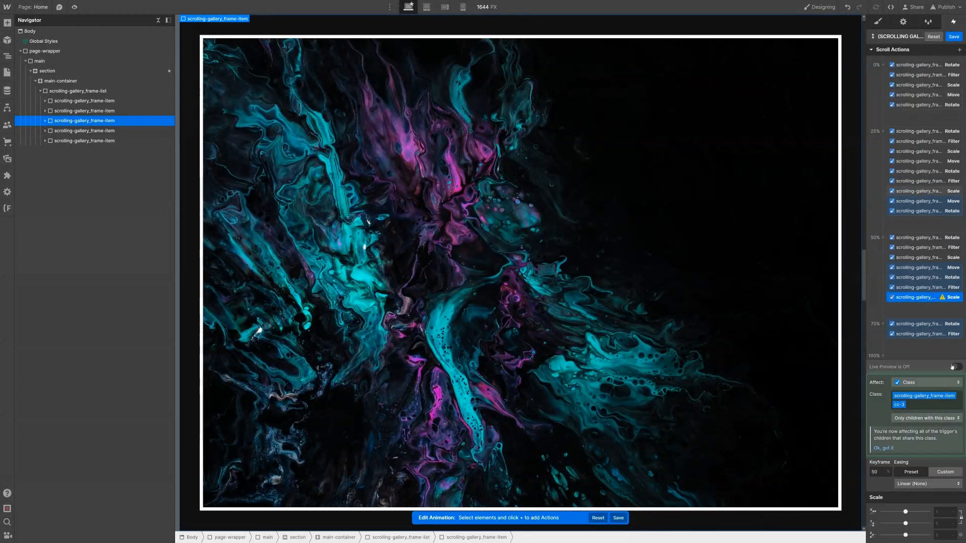
click(940, 509)
text(1)
key(Return)
Step: Put a 0.9 Scale action at 75%, then select the fourth gallery frame
drag(899, 298, 923, 335)
click(946, 514)
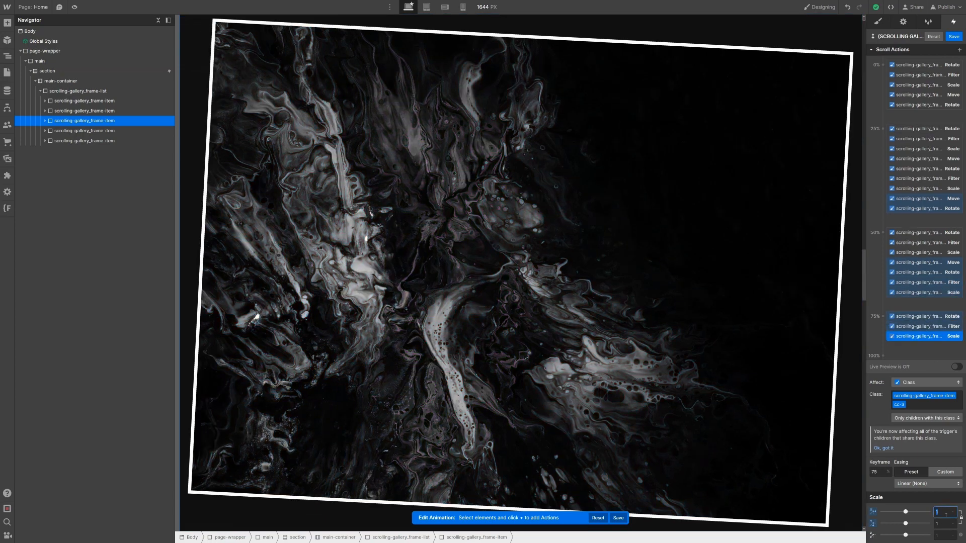
text(.9)
key(Return)
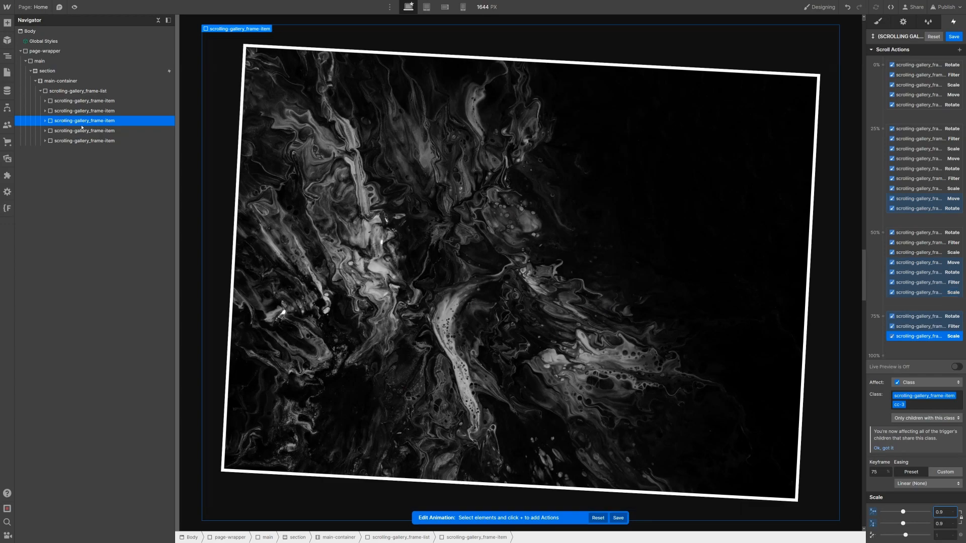
click(428, 121)
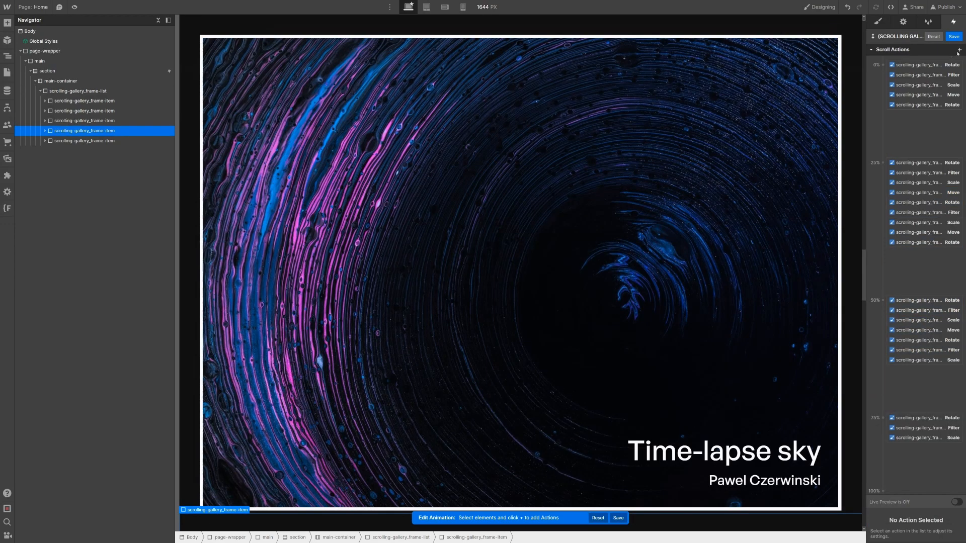
Step: Add a Move action at the 50% keyframe with Y set to -200%
click(958, 51)
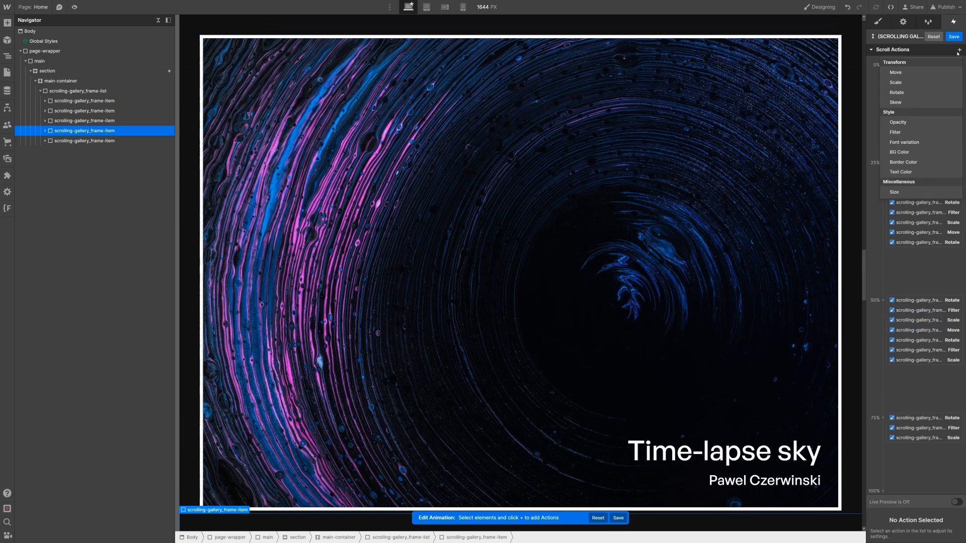
click(919, 73)
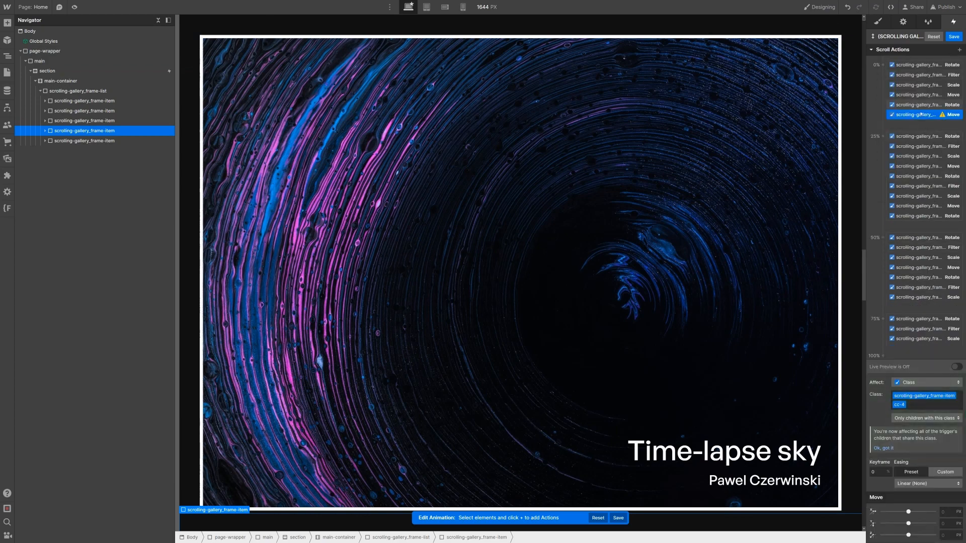
drag(936, 235, 938, 273)
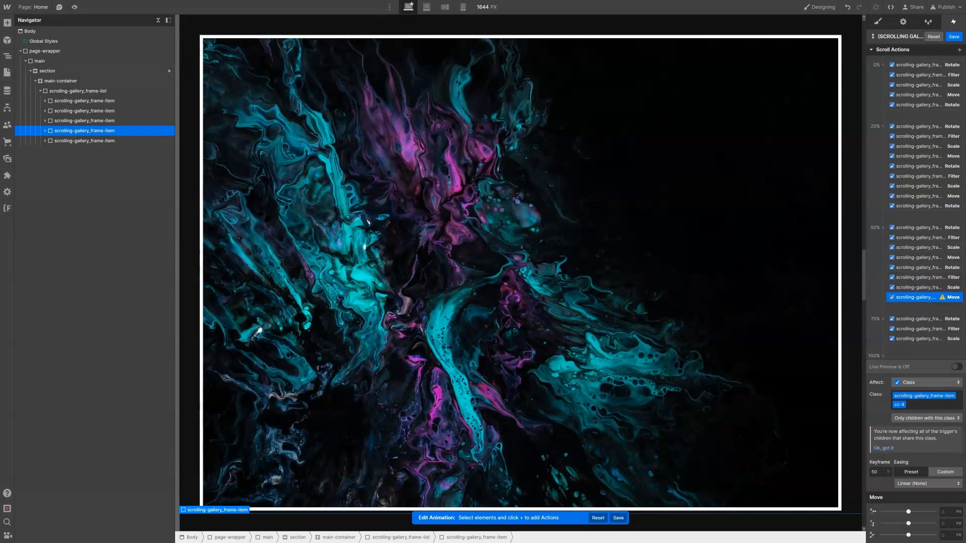
click(947, 521)
text(-200)
text(%)
key(Return)
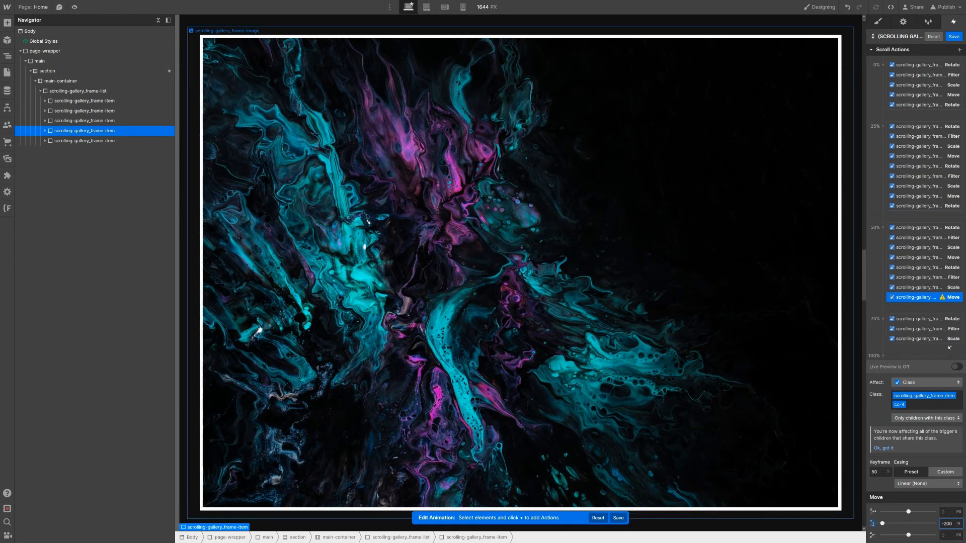
Step: Duplicate the Move action to the 75% keyframe with Y set to -300
right_click(923, 300)
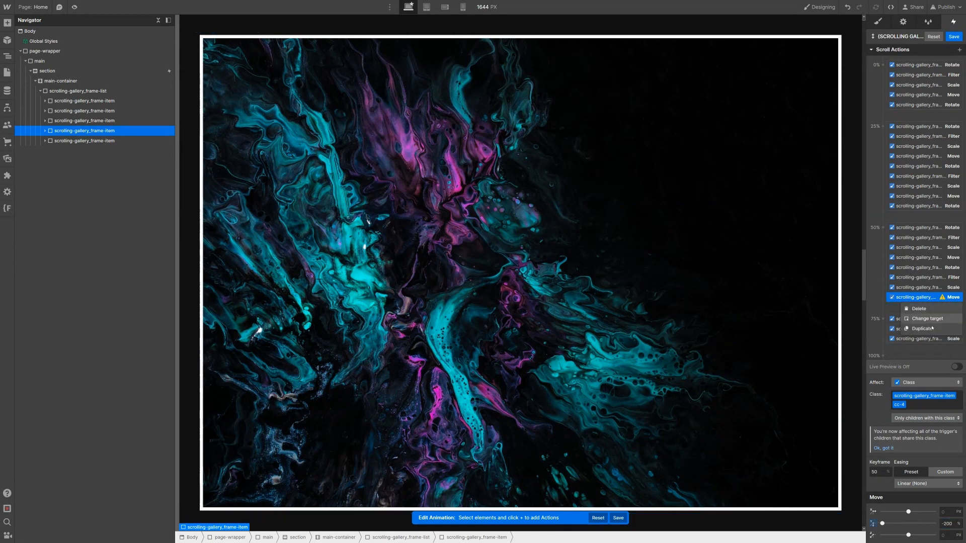
click(927, 328)
drag(927, 306, 931, 350)
click(952, 523)
text(-300)
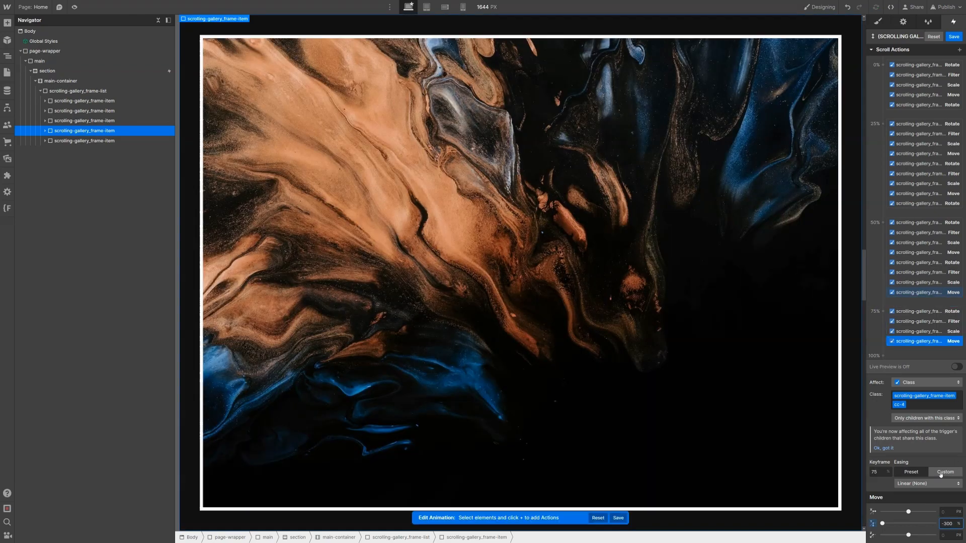
click(939, 292)
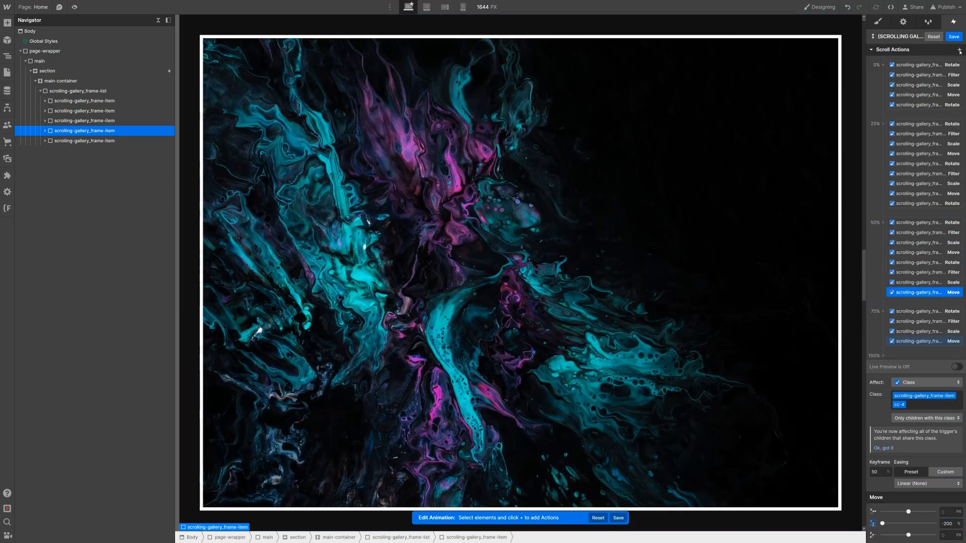
click(960, 50)
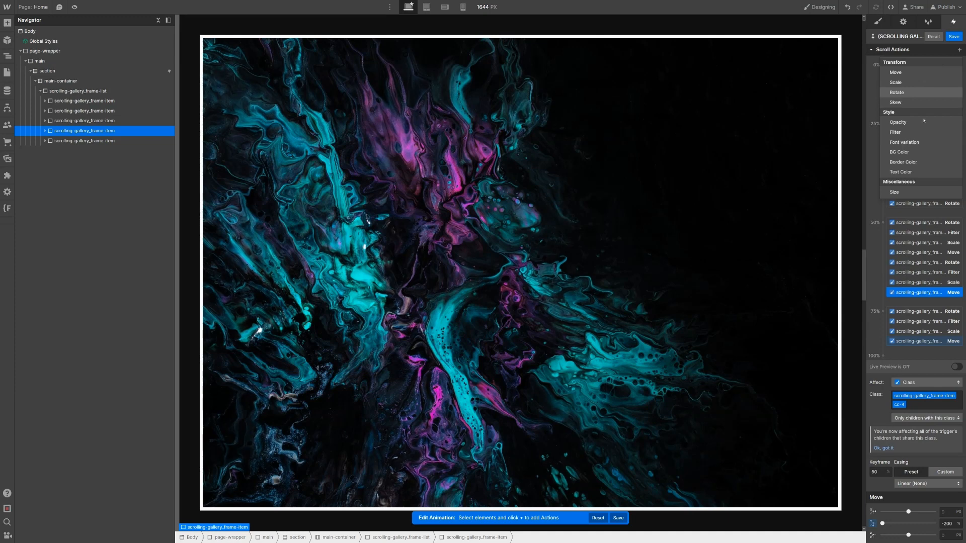
Step: Add a -3 Z Rotate action at 50% and a 0 copy at 75%
click(913, 93)
click(949, 534)
text(-3)
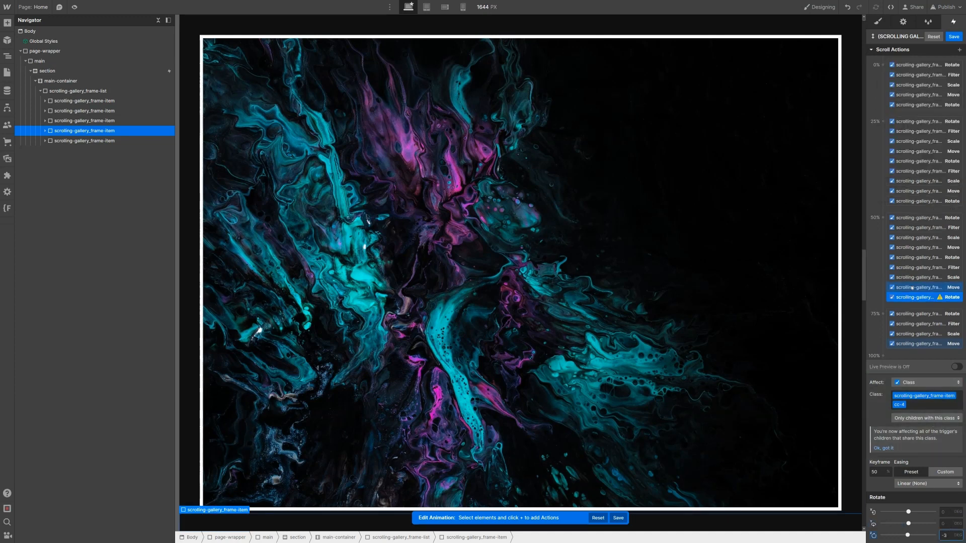
right_click(916, 300)
click(934, 331)
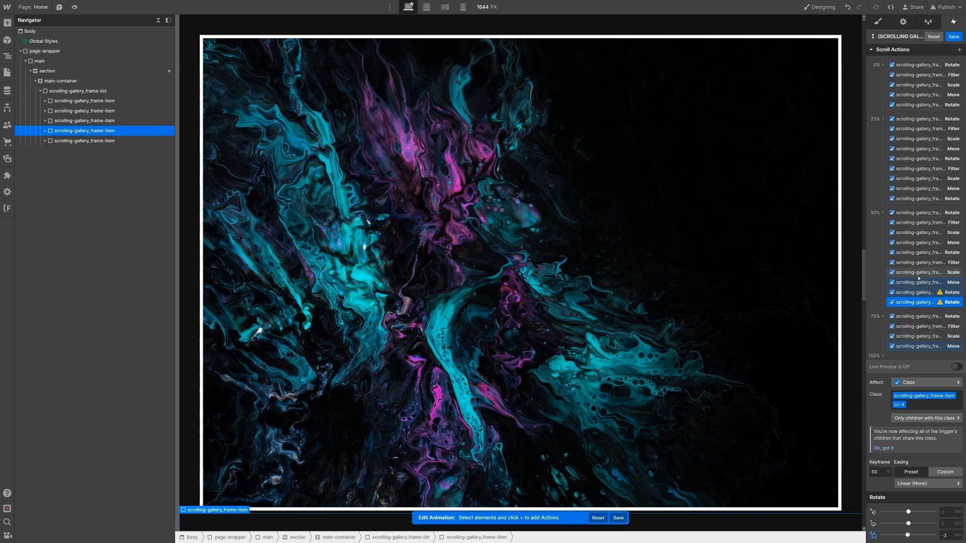
drag(928, 309, 930, 345)
click(948, 535)
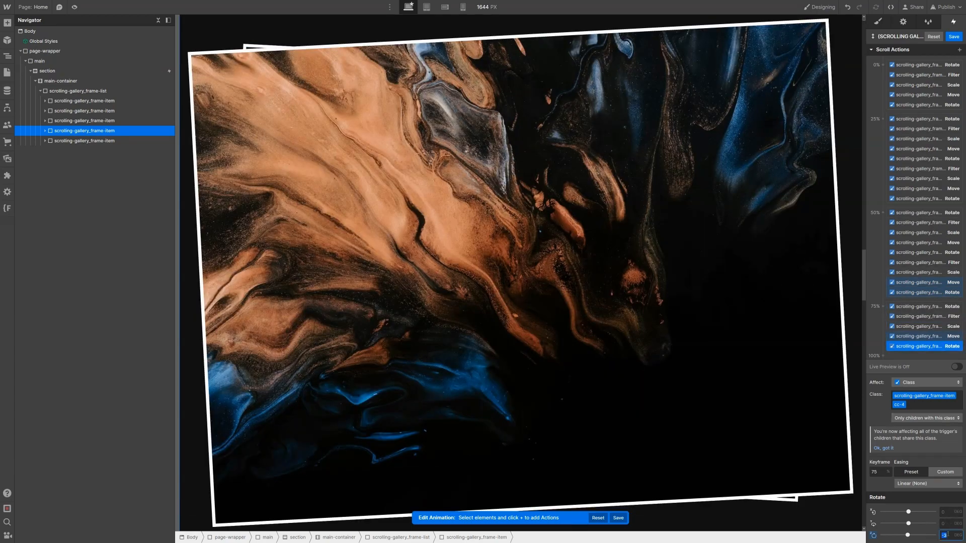
text(0)
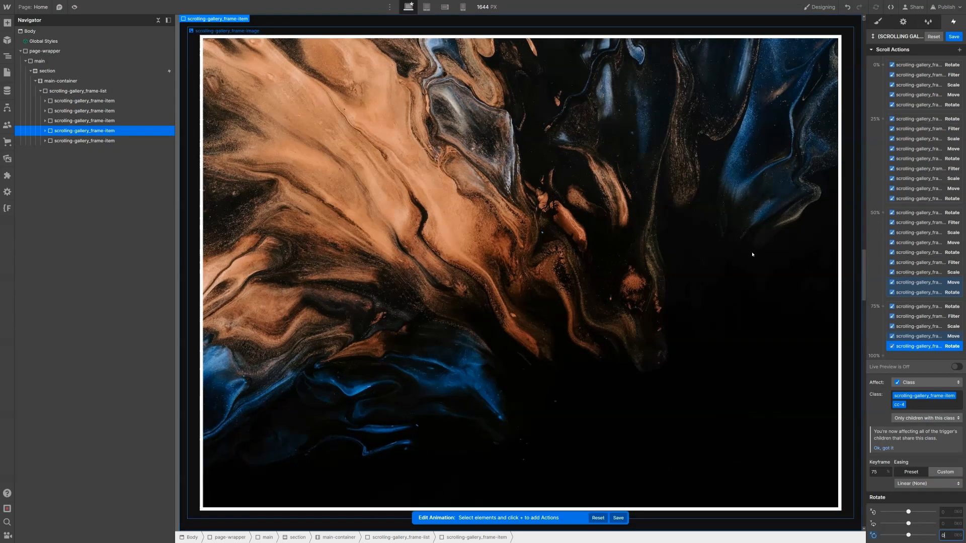
click(934, 346)
Step: Duplicate the 75% Rotate action to the 100% keyframe with Z set to 3
right_click(934, 347)
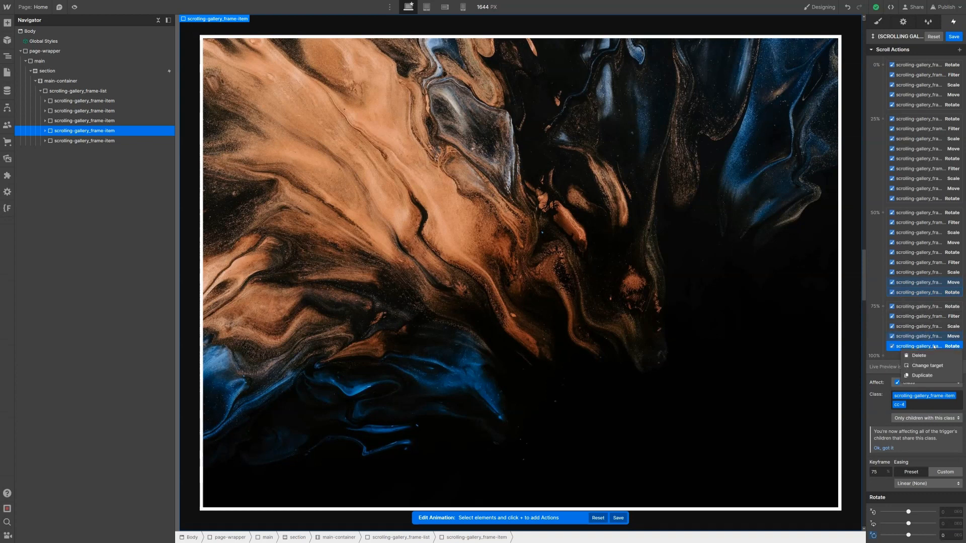
click(923, 375)
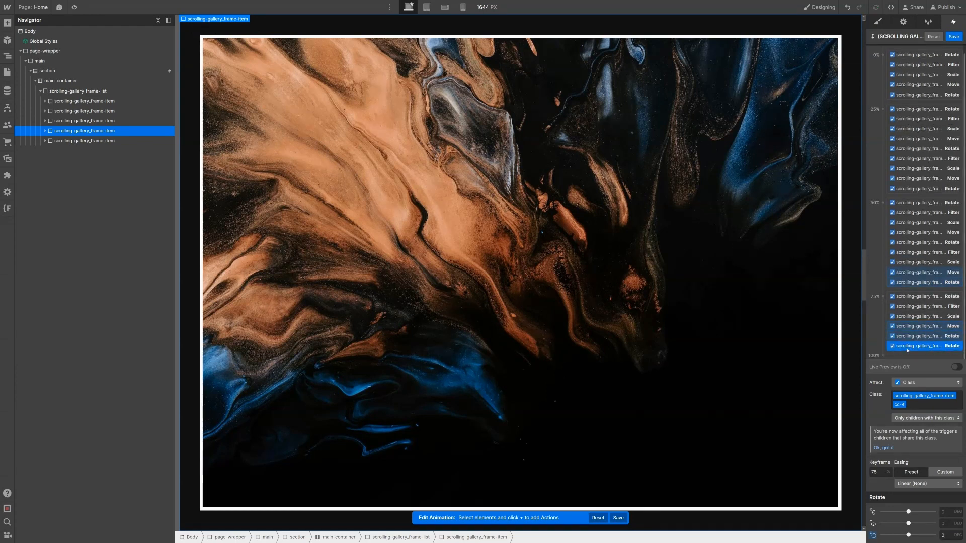
drag(894, 350, 896, 358)
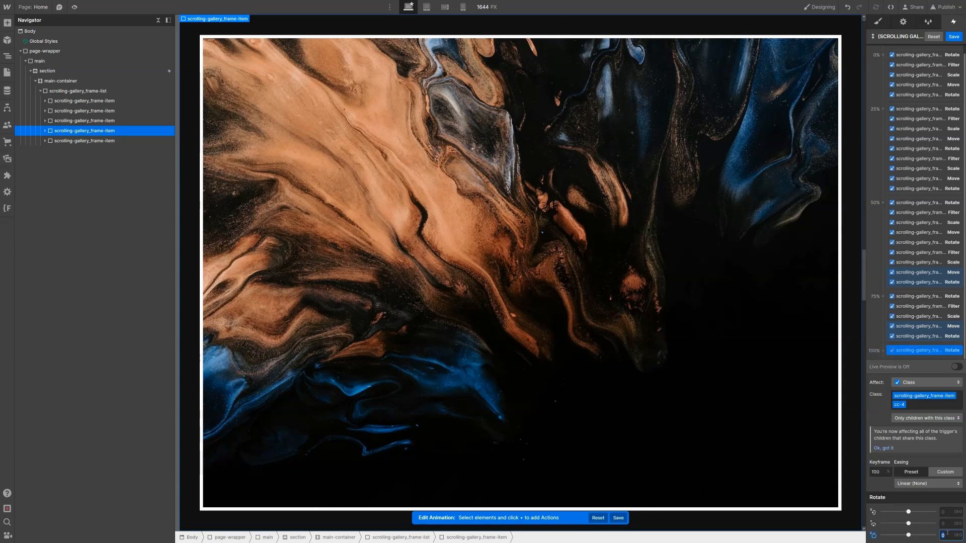
text(3)
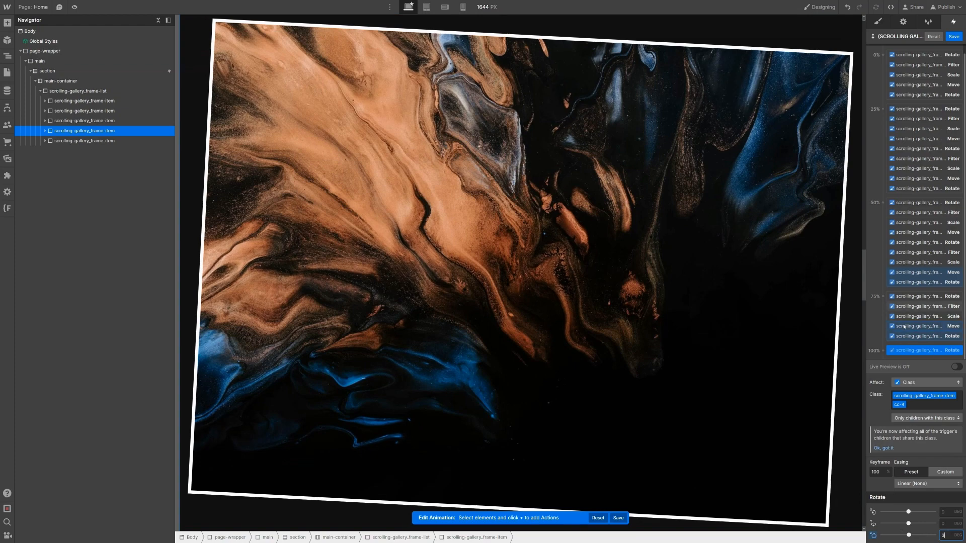
click(919, 336)
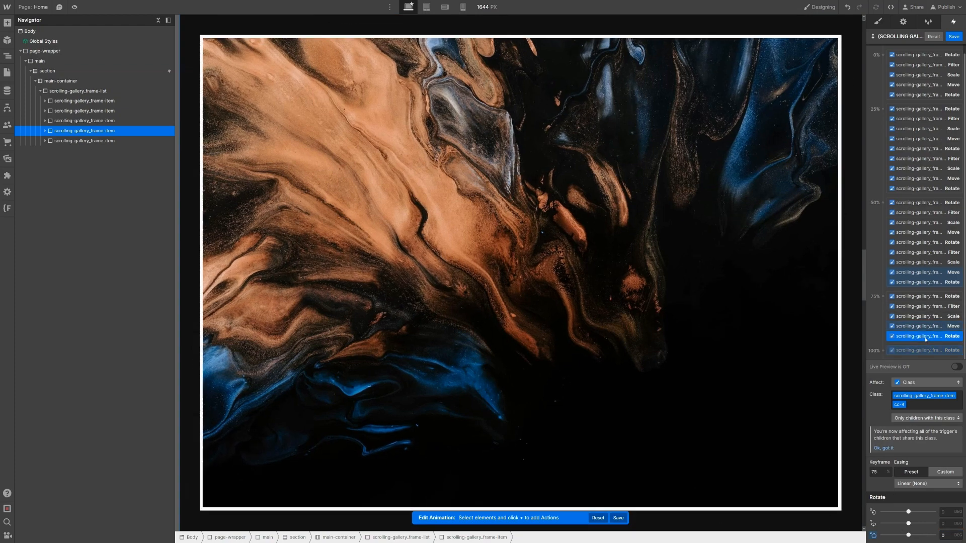
scroll(916, 209, up, 1)
click(960, 50)
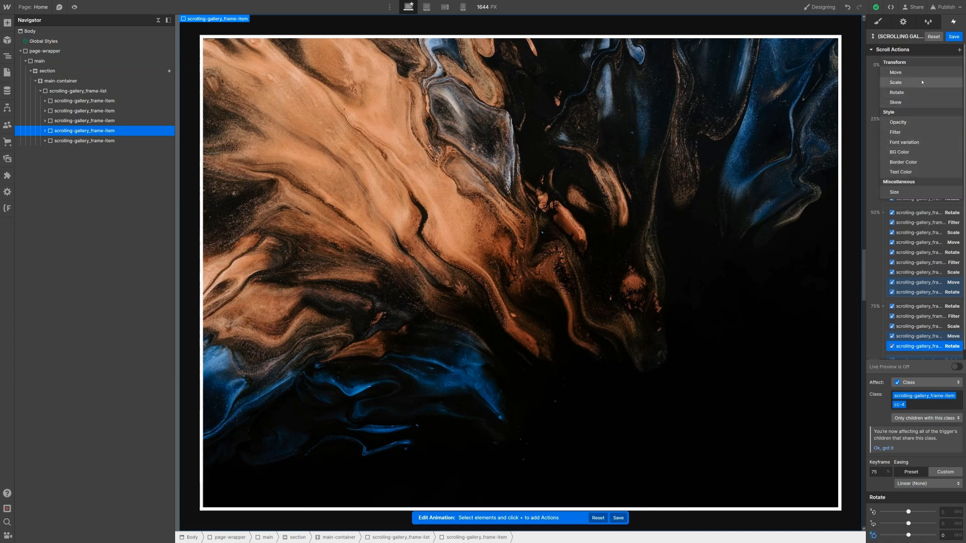
Step: Add a Filter action at the 75% keyframe with Grayscale amount 0
click(921, 133)
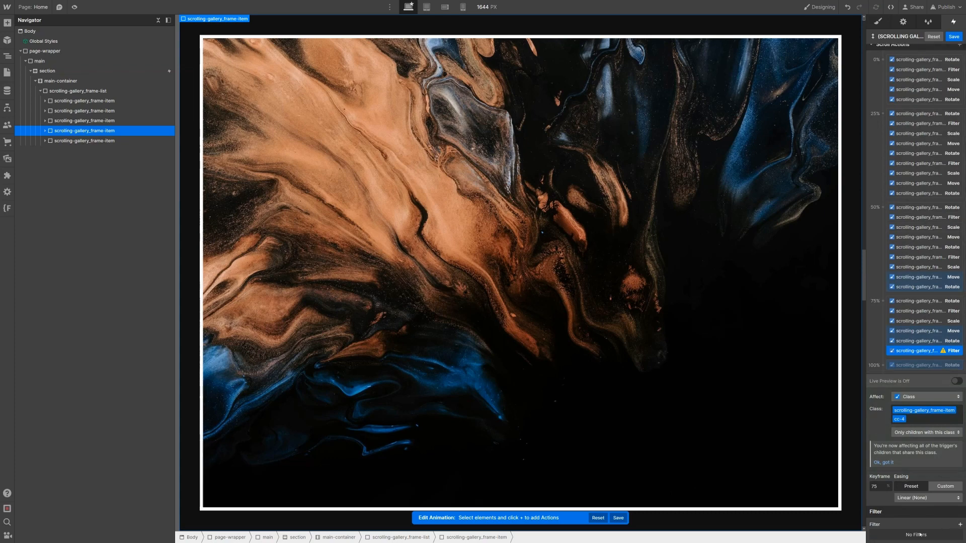
click(960, 525)
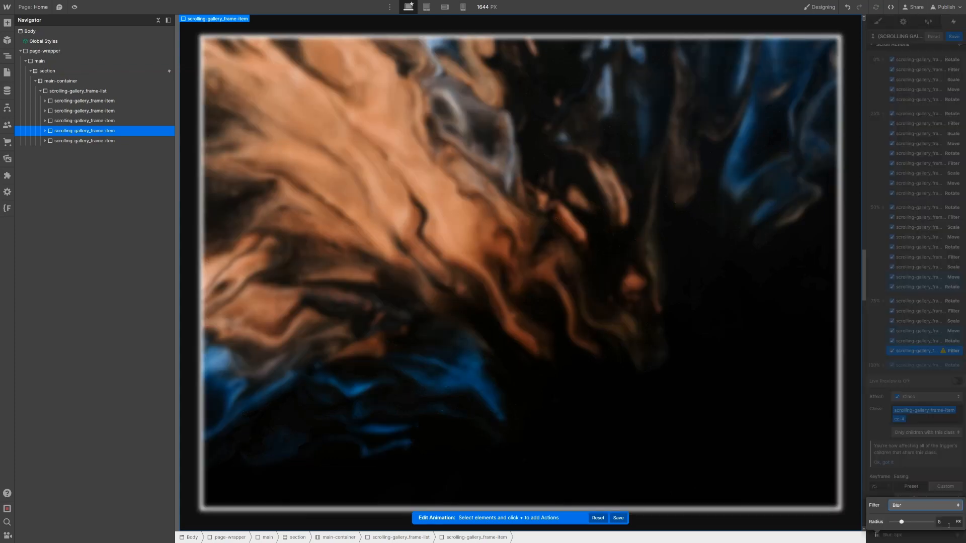
click(930, 506)
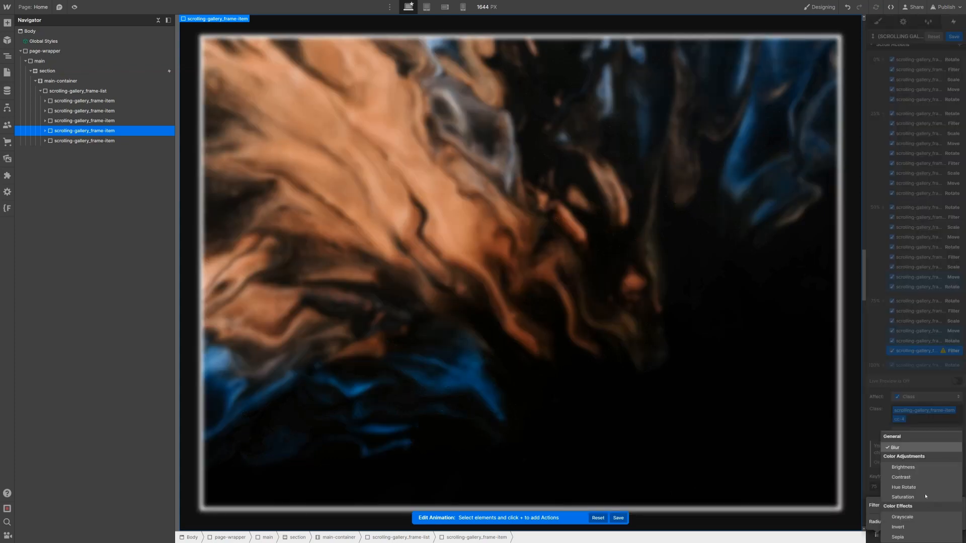
click(906, 517)
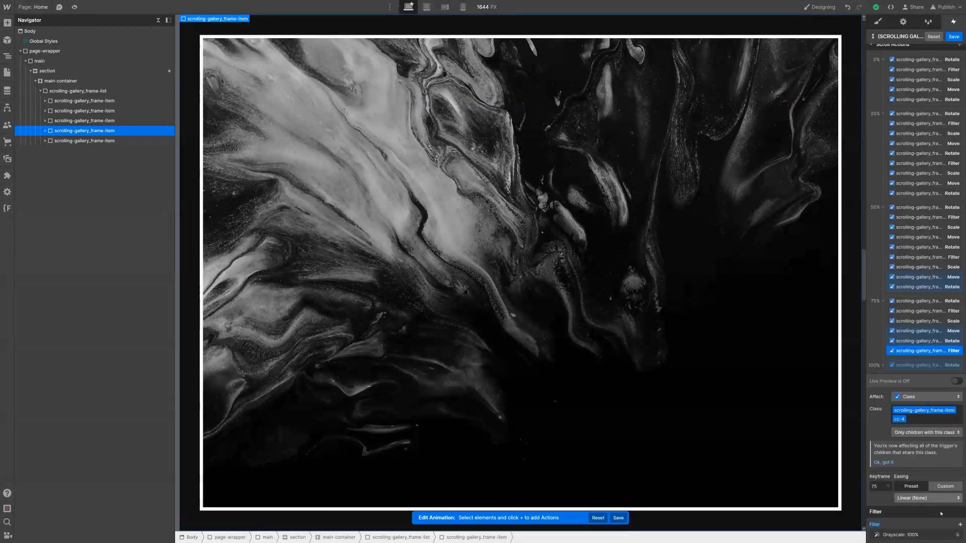
click(944, 522)
text(0)
key(Return)
click(915, 348)
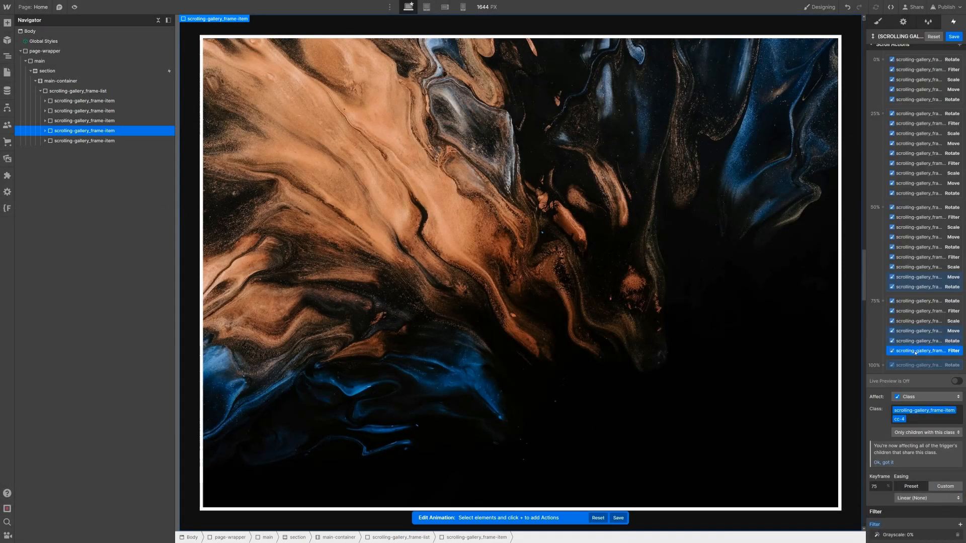
Step: Place a Grayscale filter at the 100% keyframe with amount 100
scroll(920, 312, down, 1)
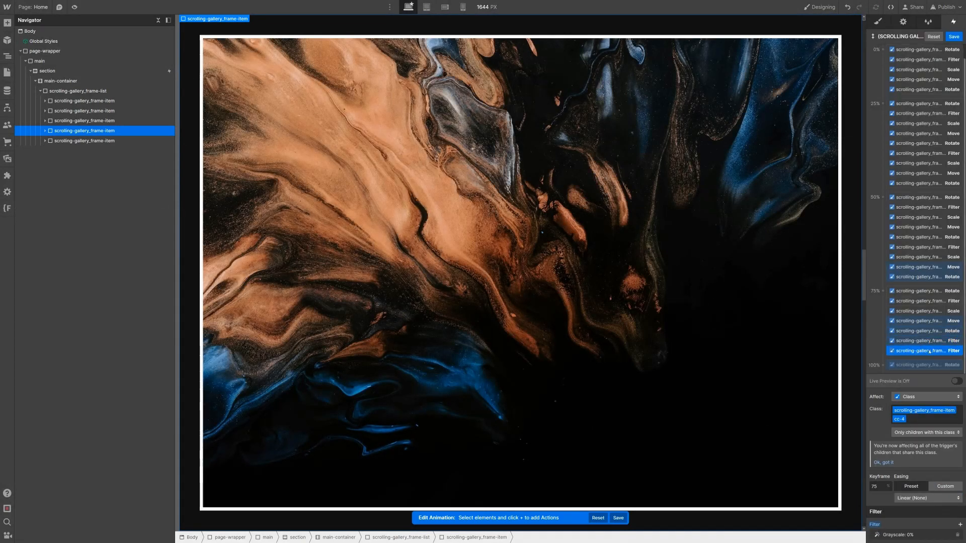
drag(930, 352, 929, 364)
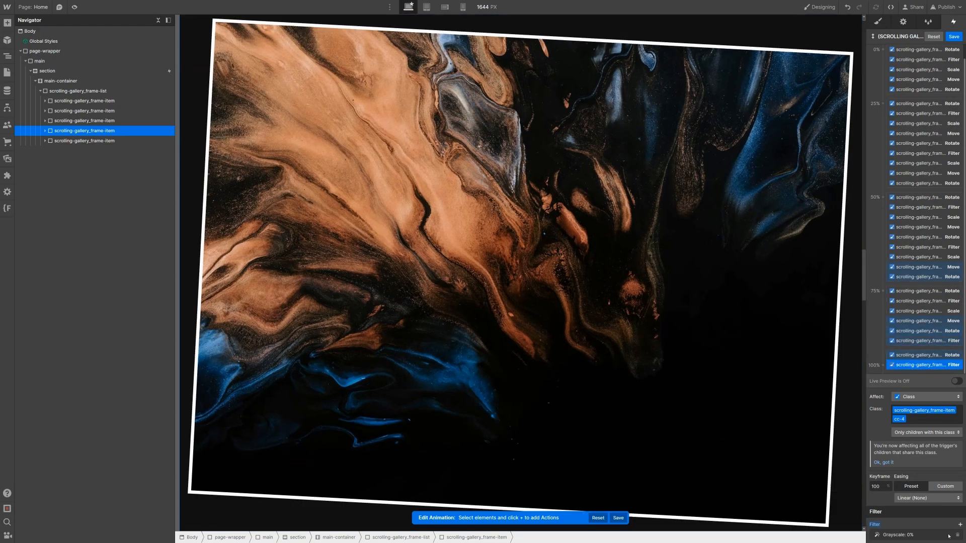
click(946, 536)
click(950, 523)
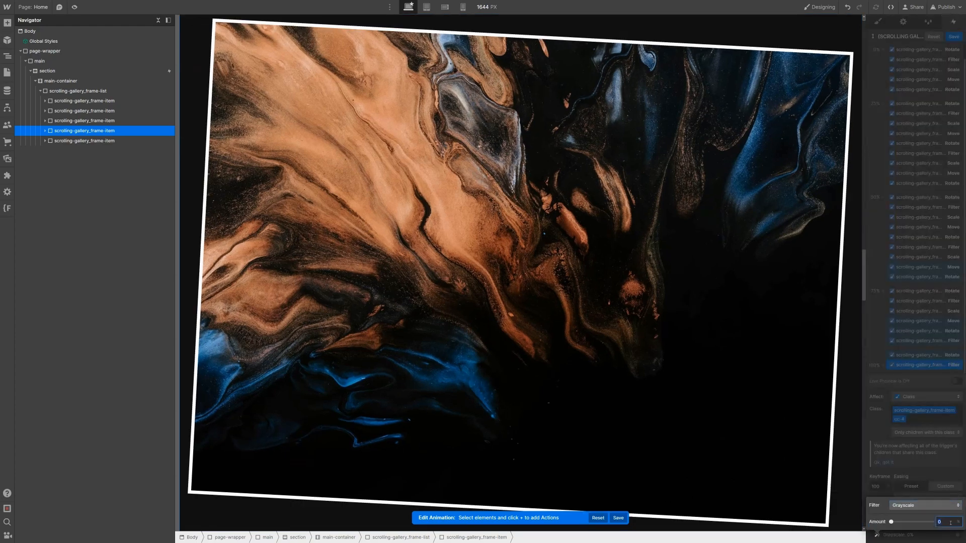
click(928, 345)
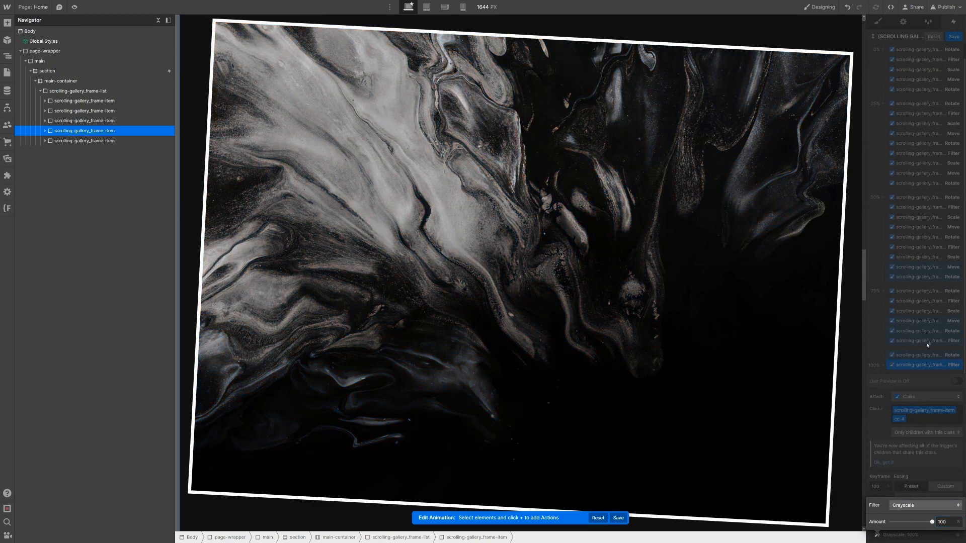
click(931, 342)
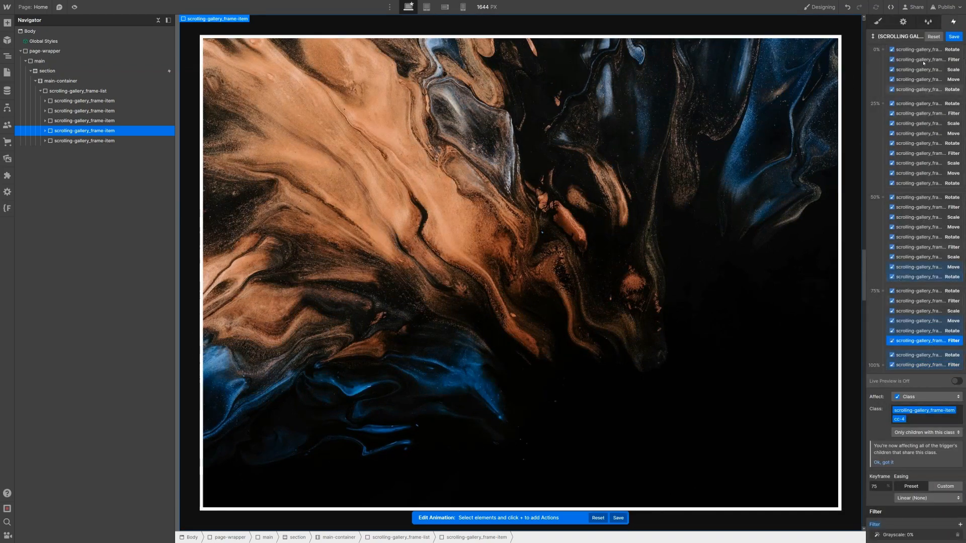
scroll(948, 60, up, 1)
click(959, 49)
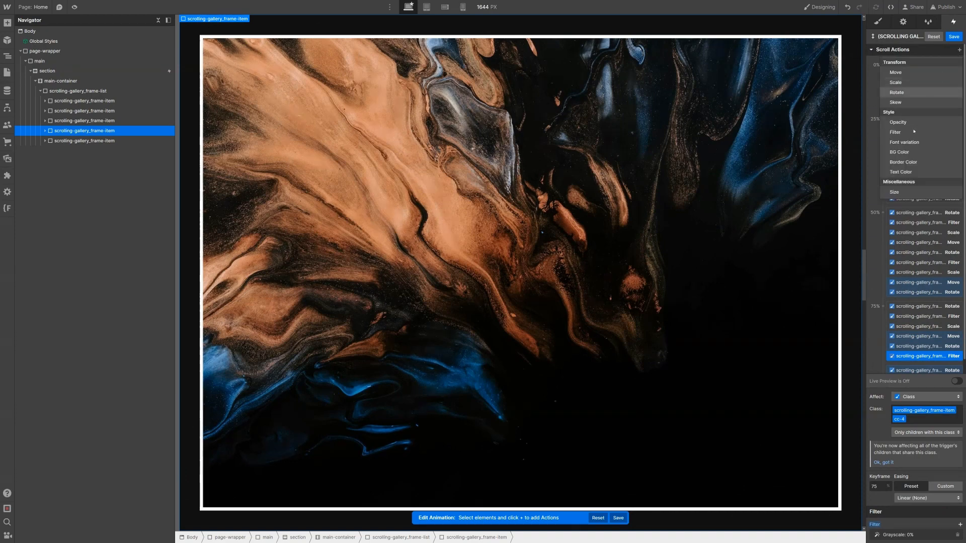
Step: Add a Scale action of 1 at the 75% keyframe and duplicate it
click(901, 82)
click(944, 512)
right_click(923, 326)
click(931, 353)
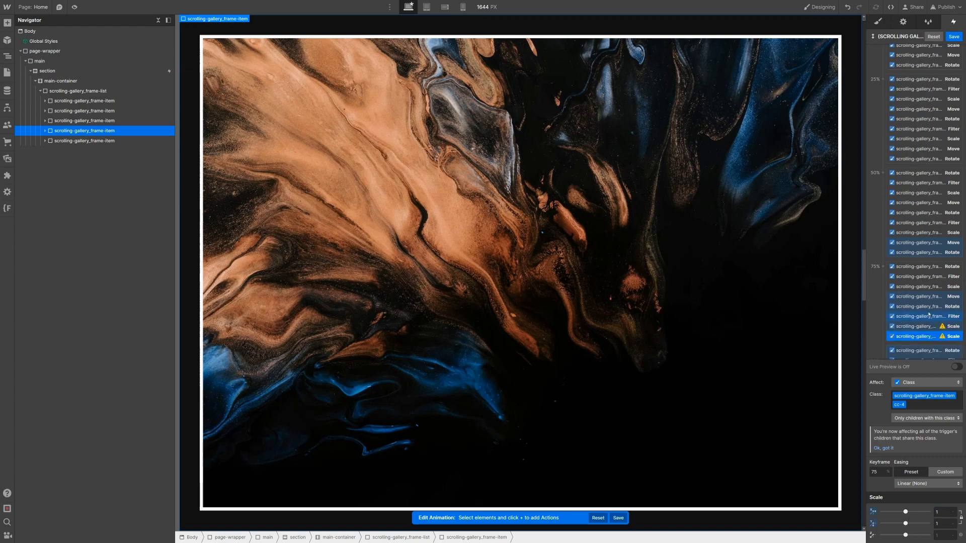
Step: Move the Scale copy to 100% with a value of 0.9, then select the fifth frame
scroll(929, 314, down, 1)
drag(932, 330, 931, 351)
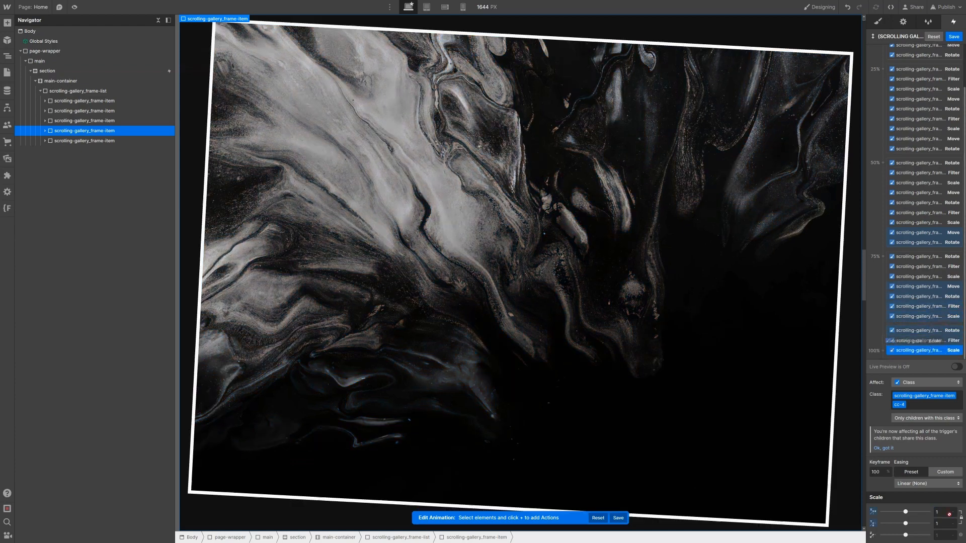
click(947, 513)
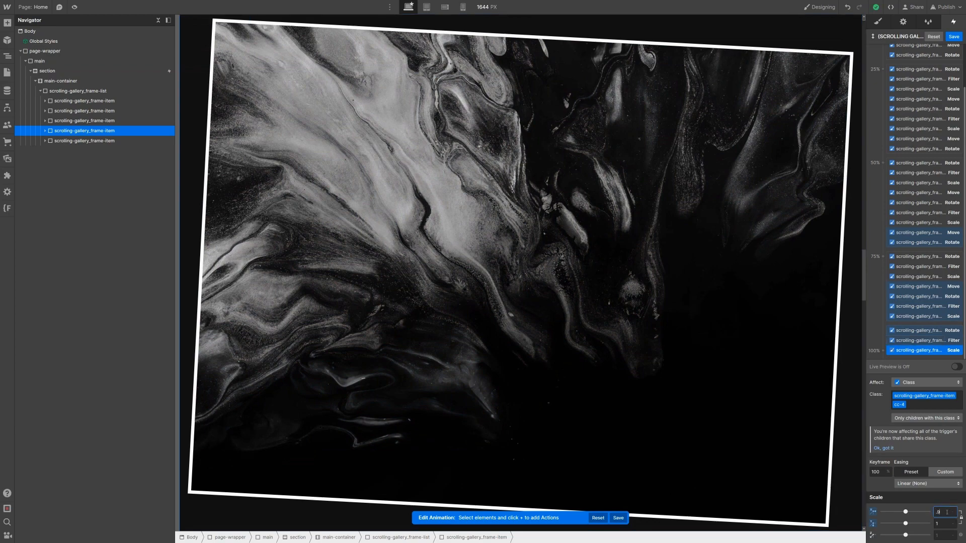
text(.9)
key(Return)
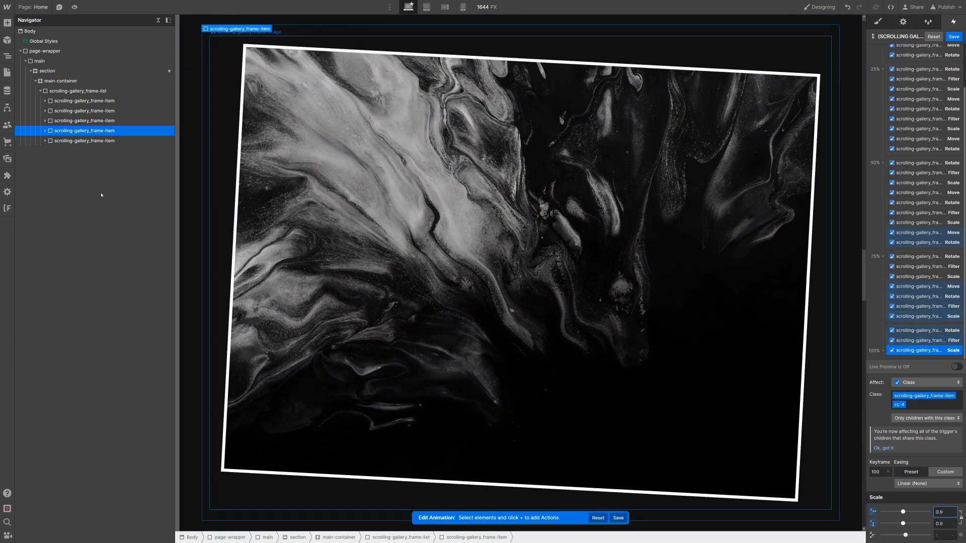
click(101, 140)
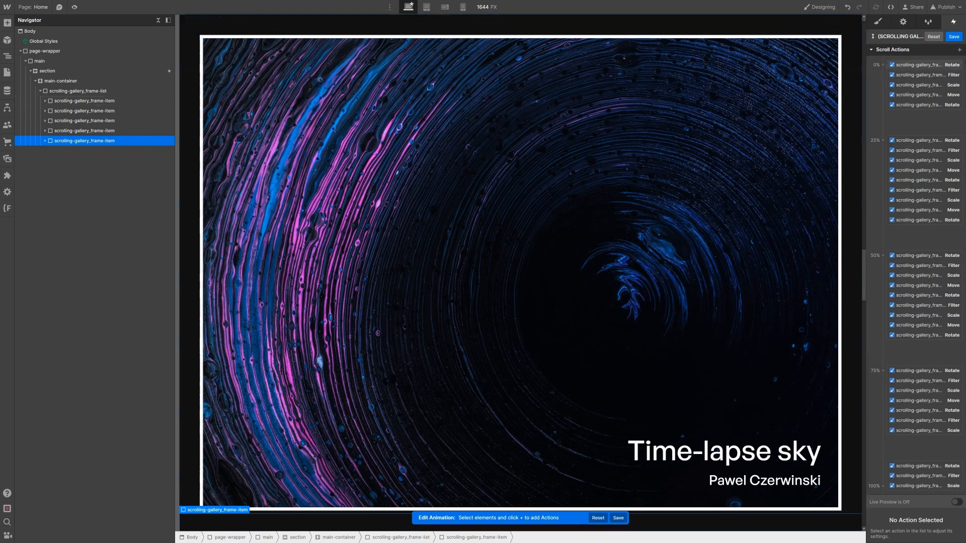
Step: Add a Move action in the 75% group with a -300% vertical offset
click(959, 49)
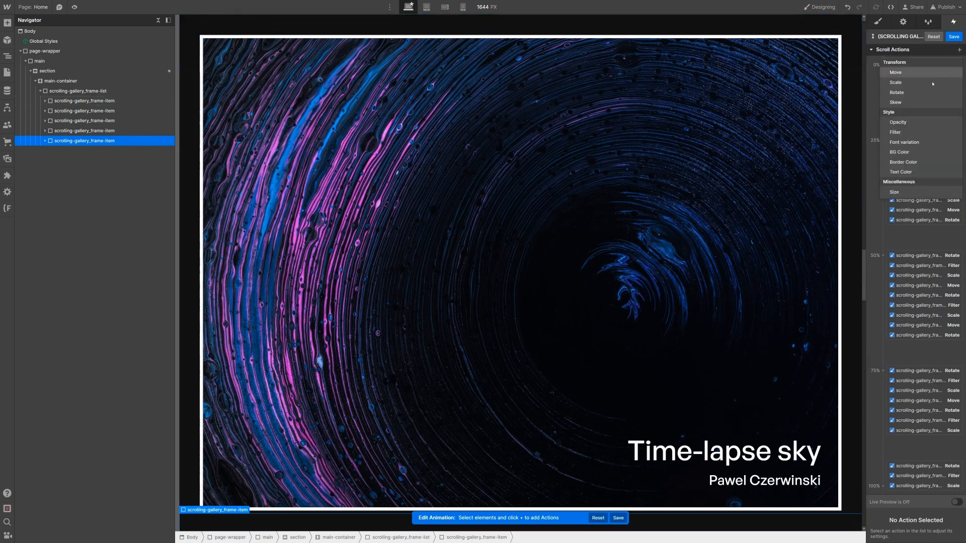
click(930, 73)
drag(915, 113, 934, 361)
drag(928, 319, 928, 308)
click(946, 523)
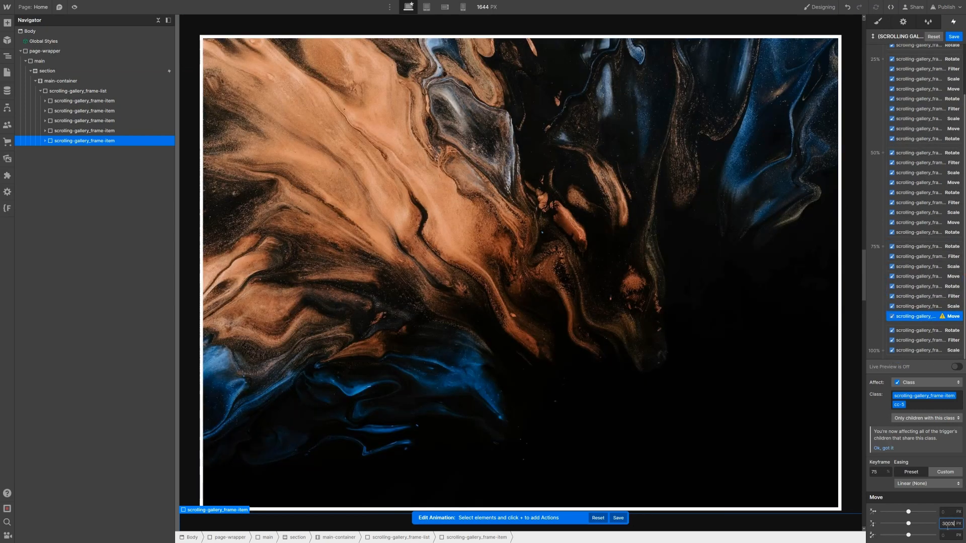
key(Return)
Step: Duplicate the Move action to the 100% keyframe with Y set to -400%
right_click(934, 318)
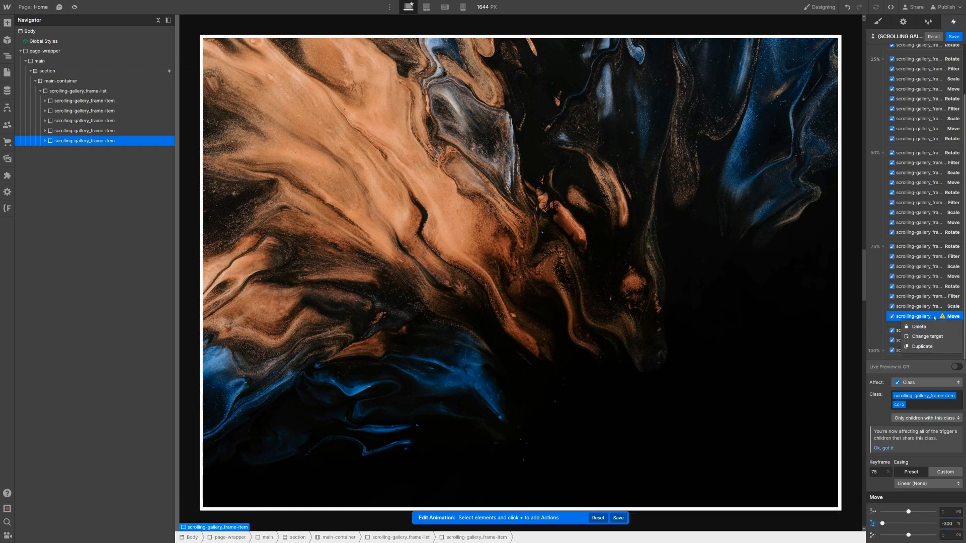
click(924, 347)
drag(926, 326, 927, 352)
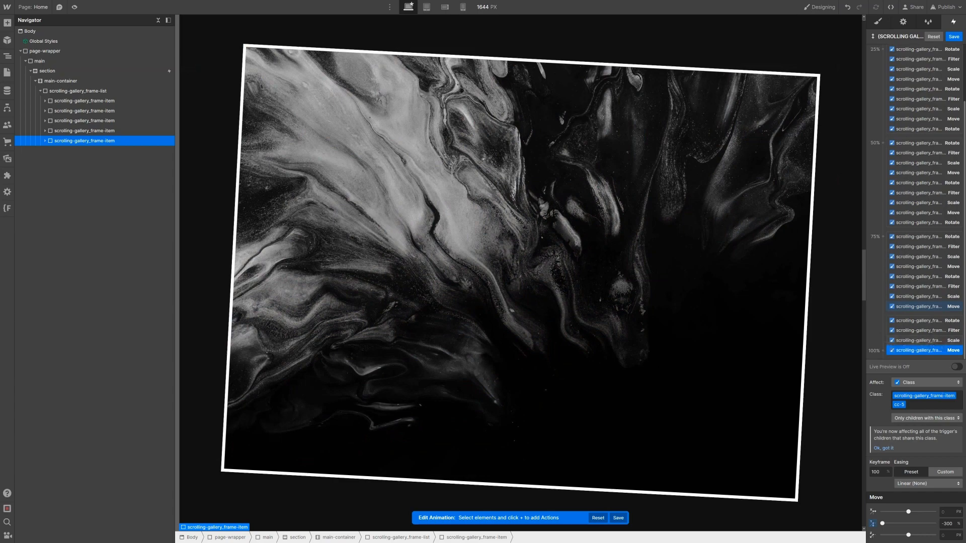
click(952, 523)
text(-400)
key(Return)
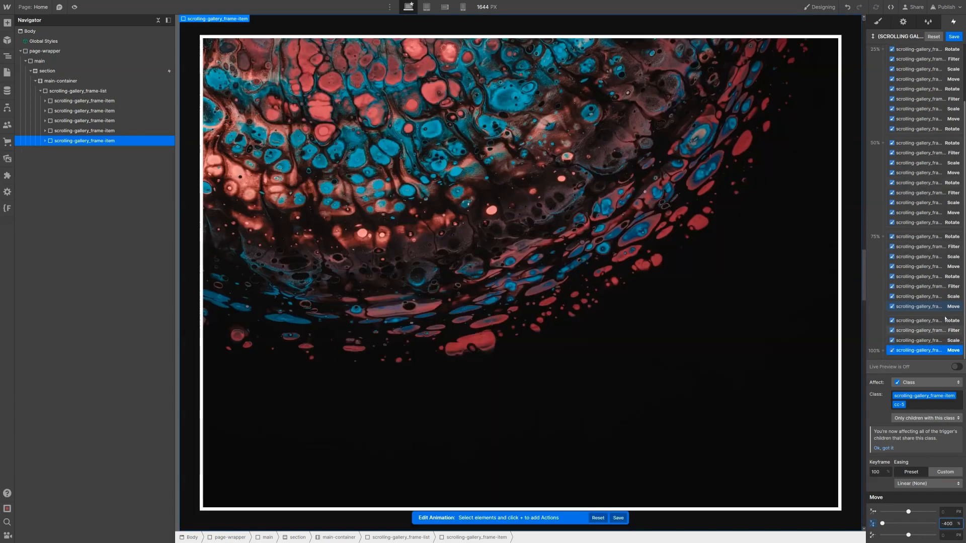
click(945, 306)
scroll(945, 302, up, 2)
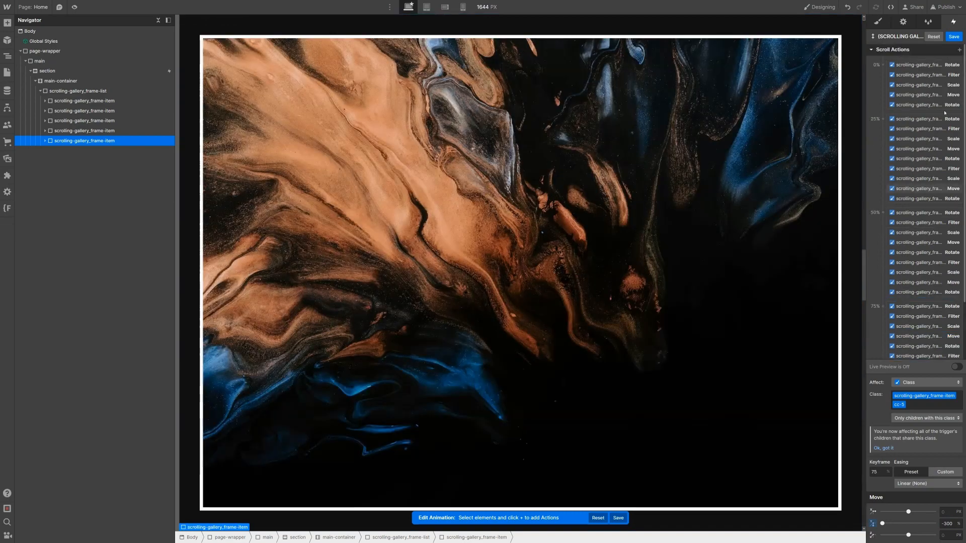
Step: Add a Rotate action at the 75% keyframe with a Z rotation of -3
click(959, 50)
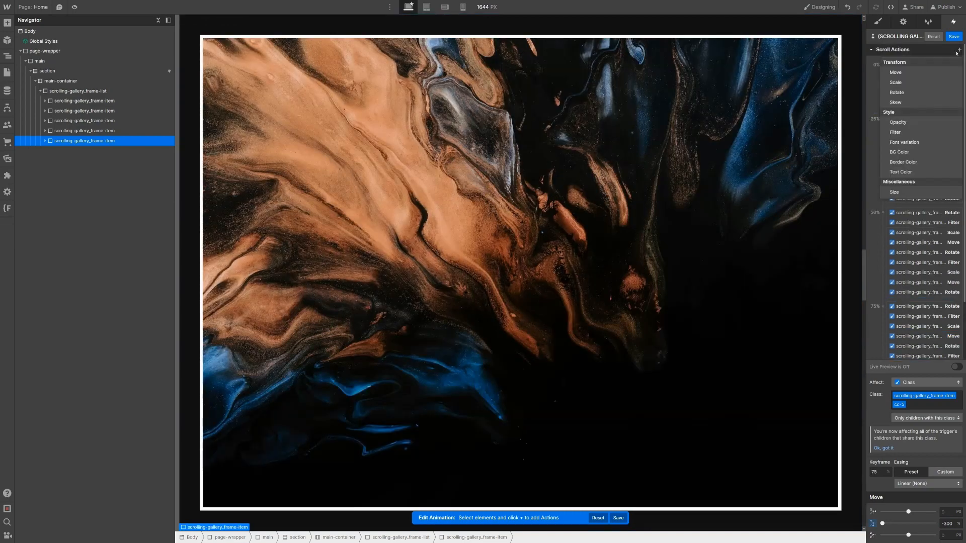
click(931, 92)
click(949, 534)
text(-3)
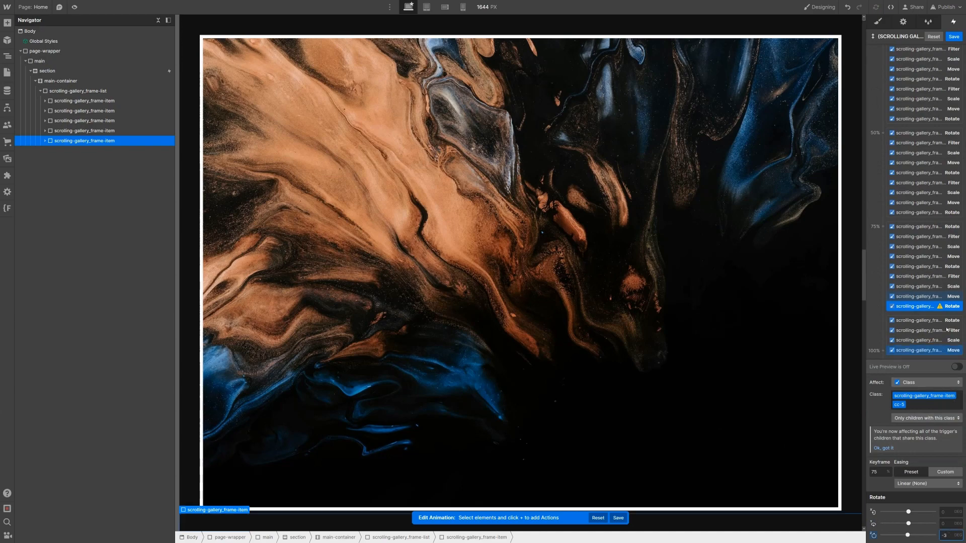
Step: Duplicate the Rotate action to the 100% keyframe with Z set to 0
right_click(920, 307)
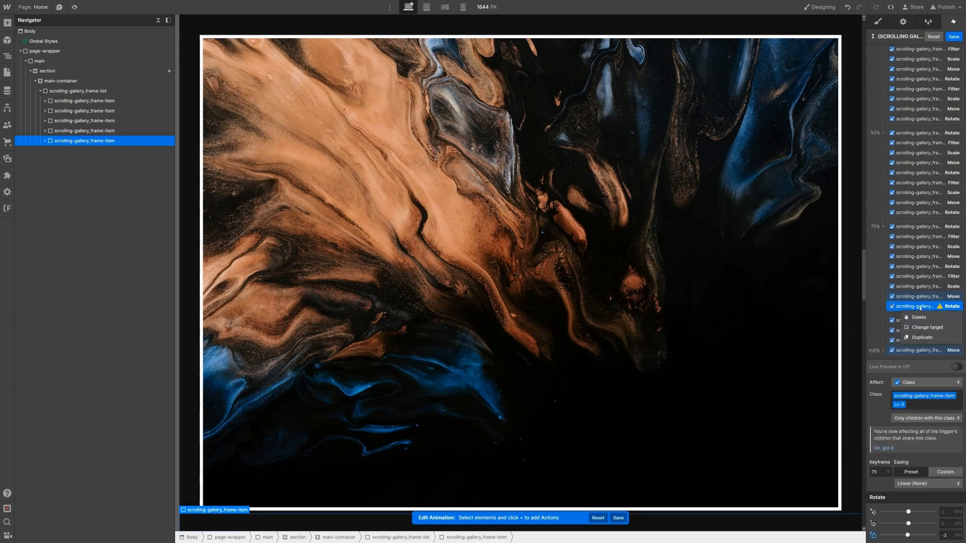
click(921, 337)
drag(921, 316, 936, 355)
click(953, 535)
text(0)
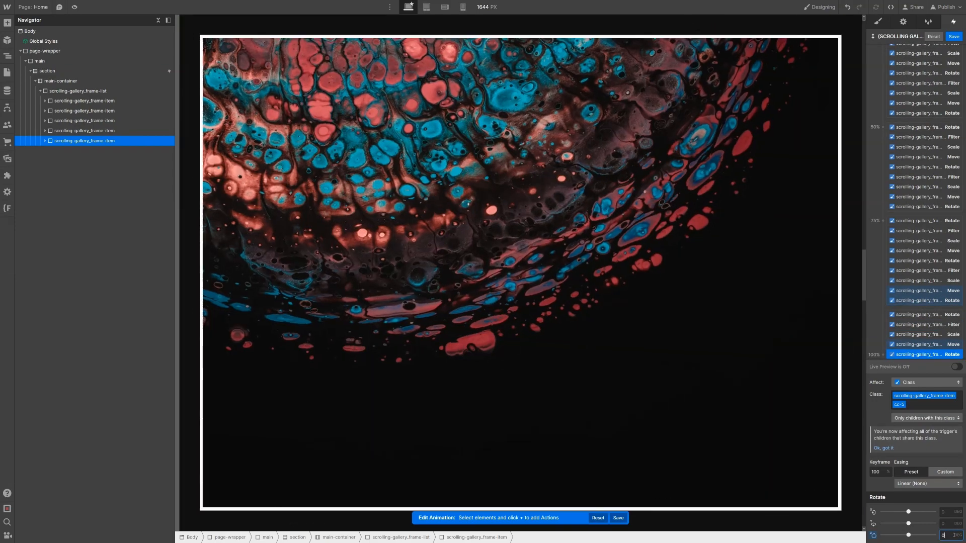
scroll(888, 232, up, 3)
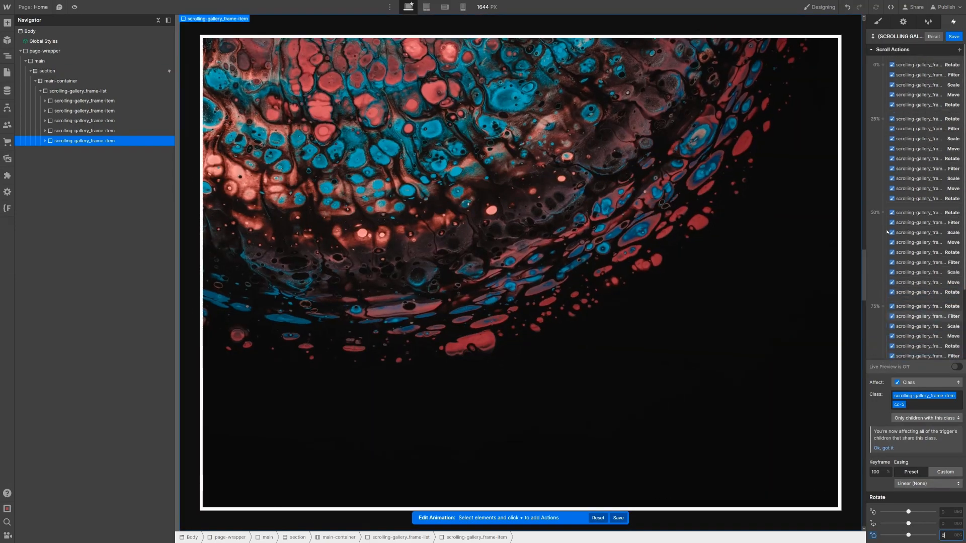
scroll(805, 75, up, 15)
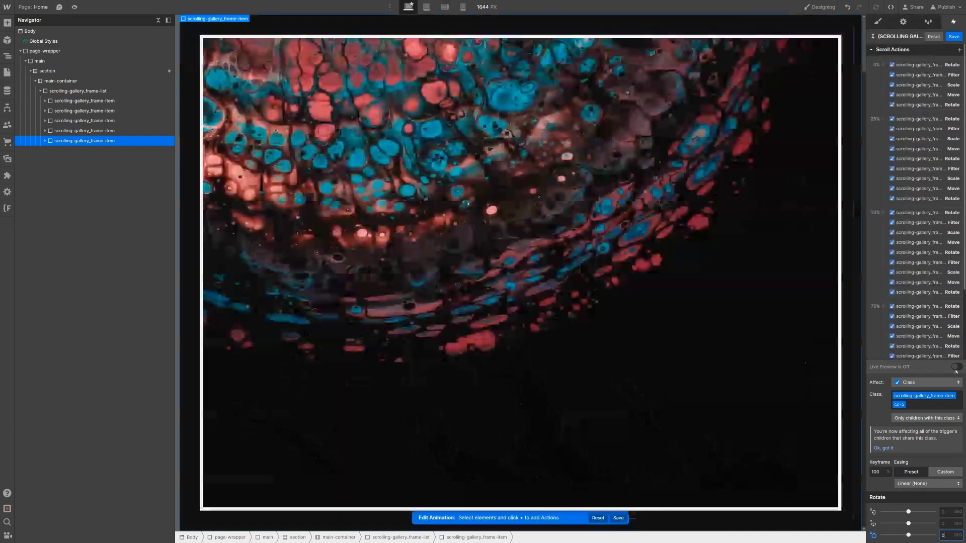
click(956, 368)
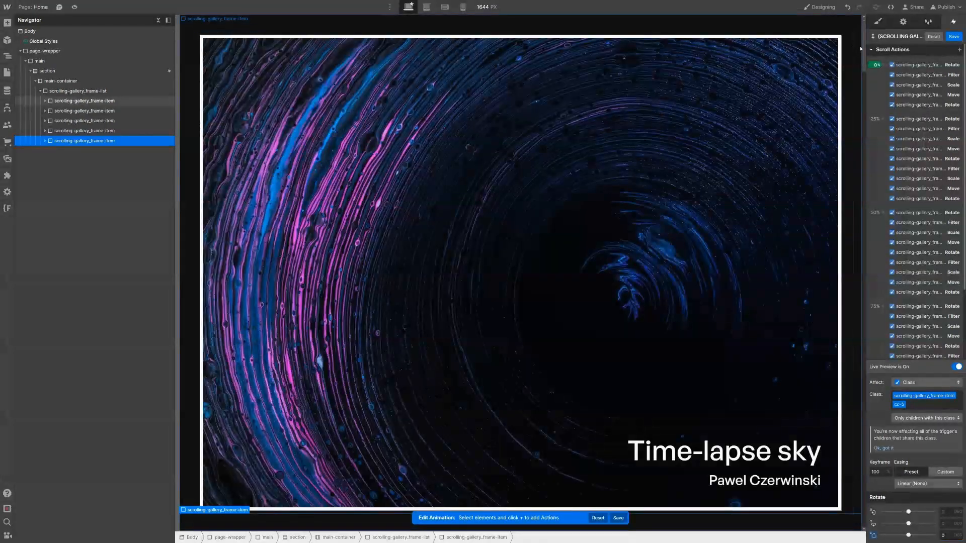
drag(864, 57, 868, 525)
click(957, 367)
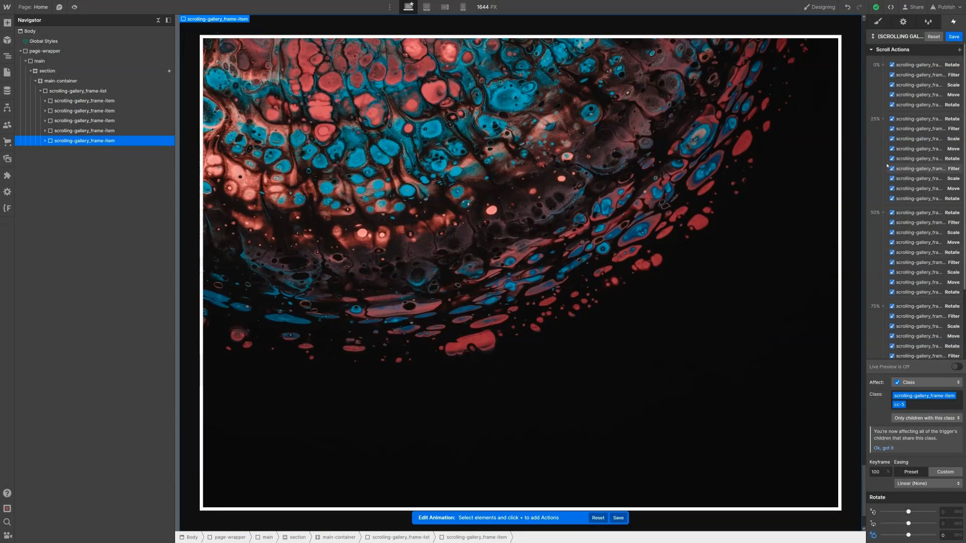
scroll(809, 174, up, 20)
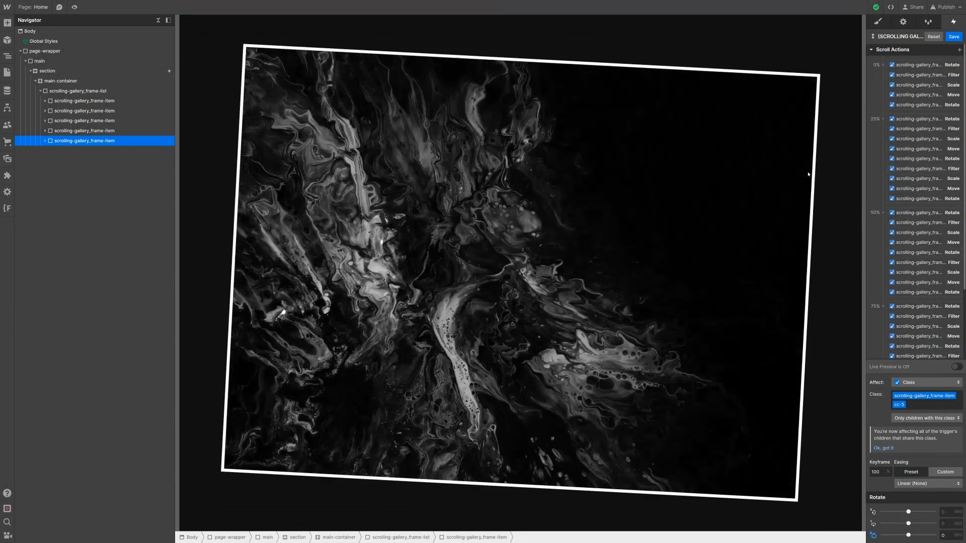
scroll(809, 175, up, 20)
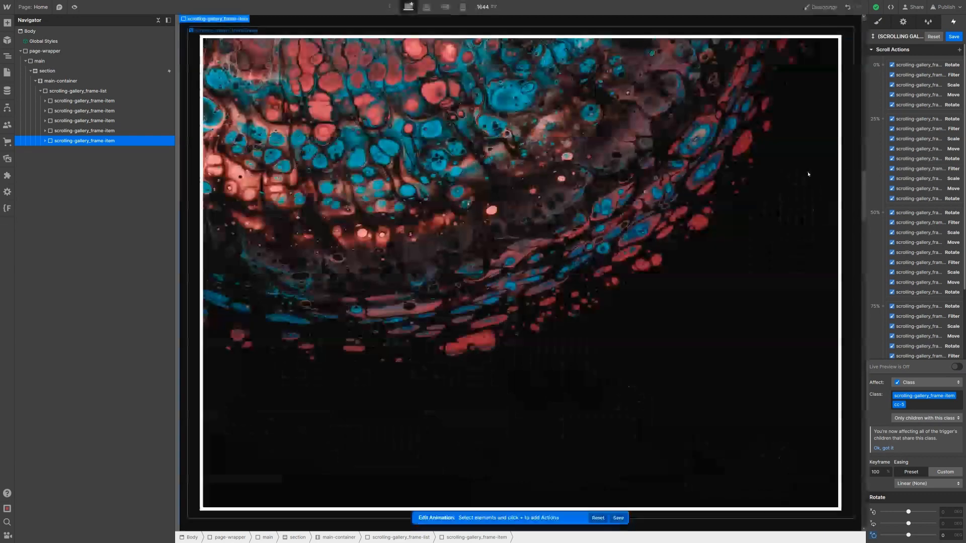
scroll(808, 175, up, 10)
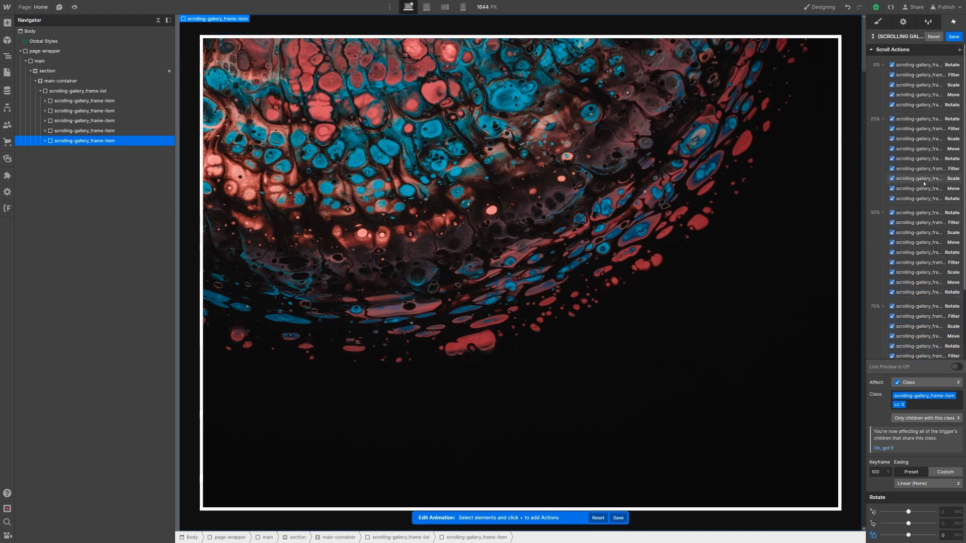
Step: Move the first frame's five 0% actions (cc-1) to a 5% keyframe
click(933, 66)
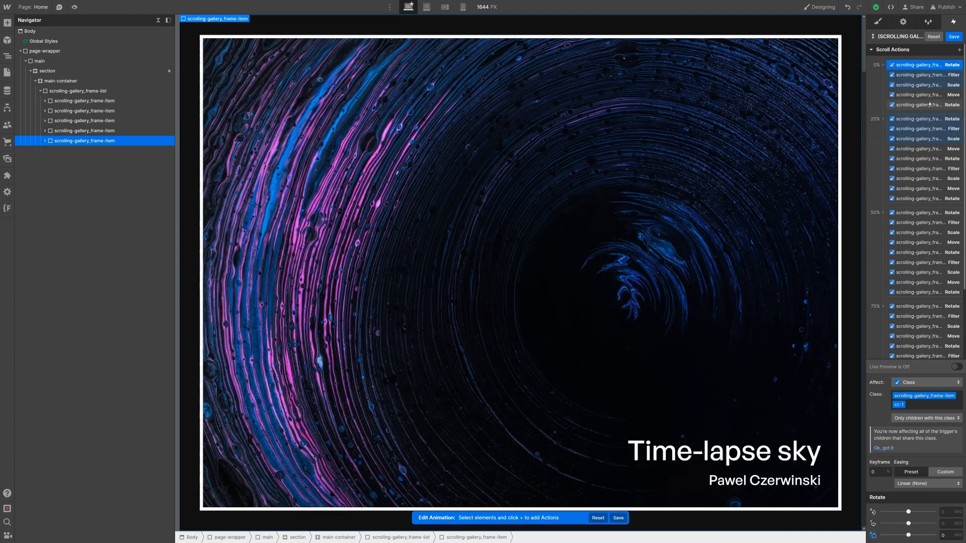
shift+click(928, 105)
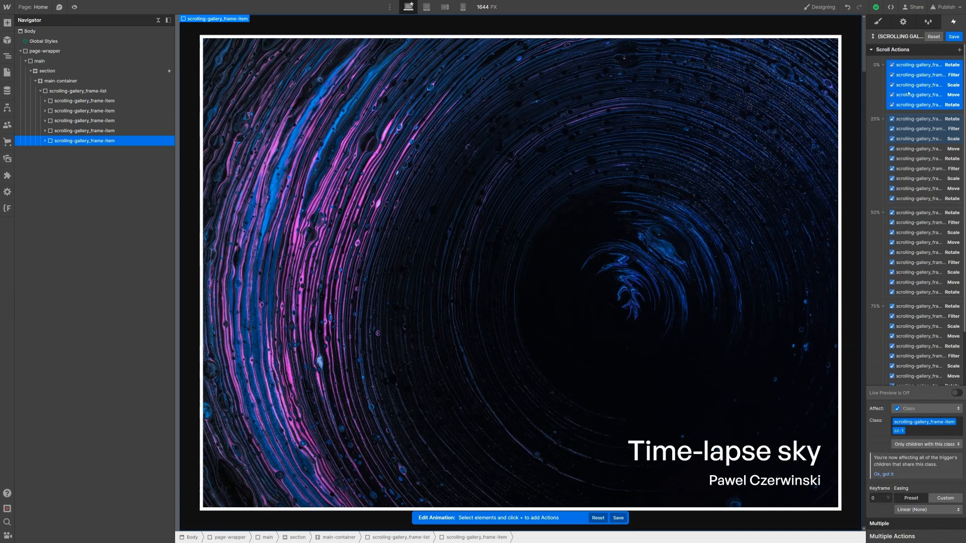
click(878, 498)
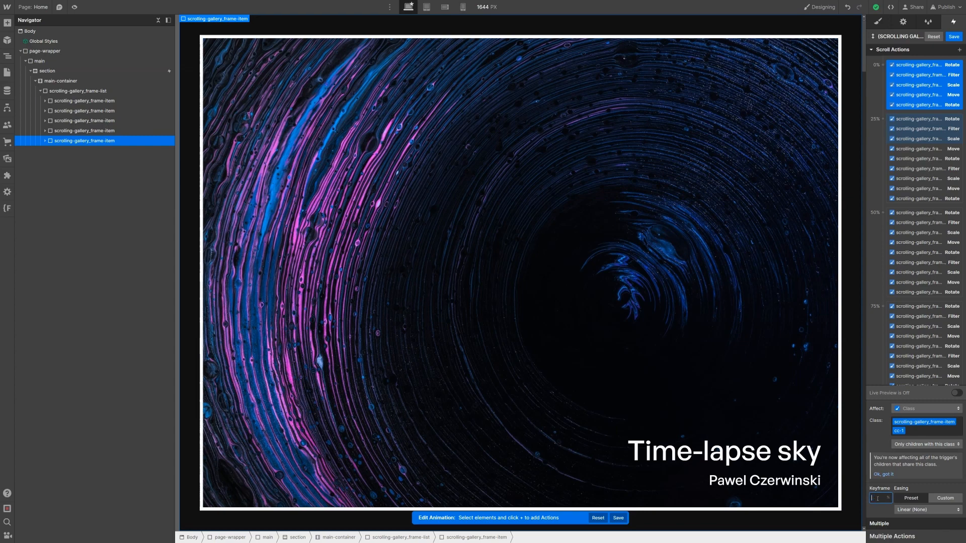
text(5)
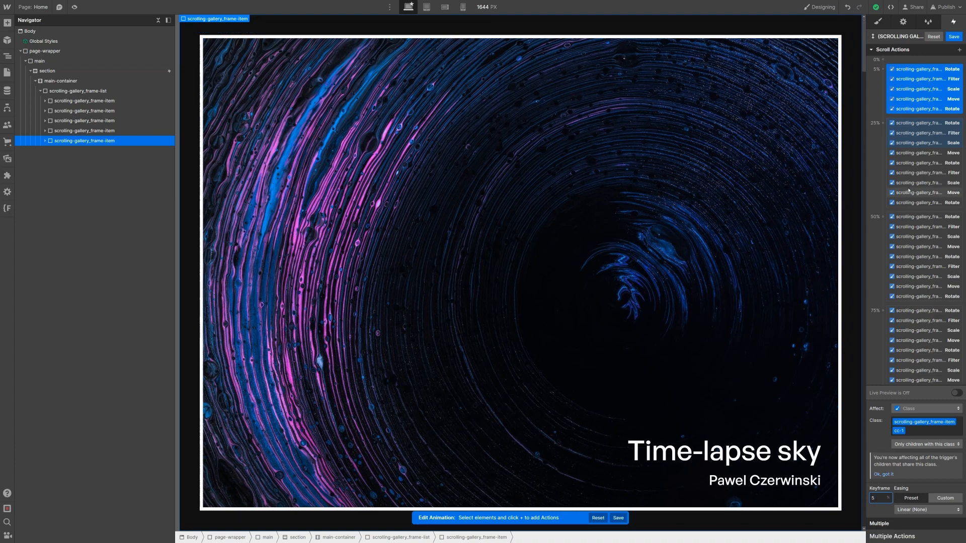
Step: Duplicate the second frame's four 25% actions and place the copies at a 30% keyframe
click(921, 163)
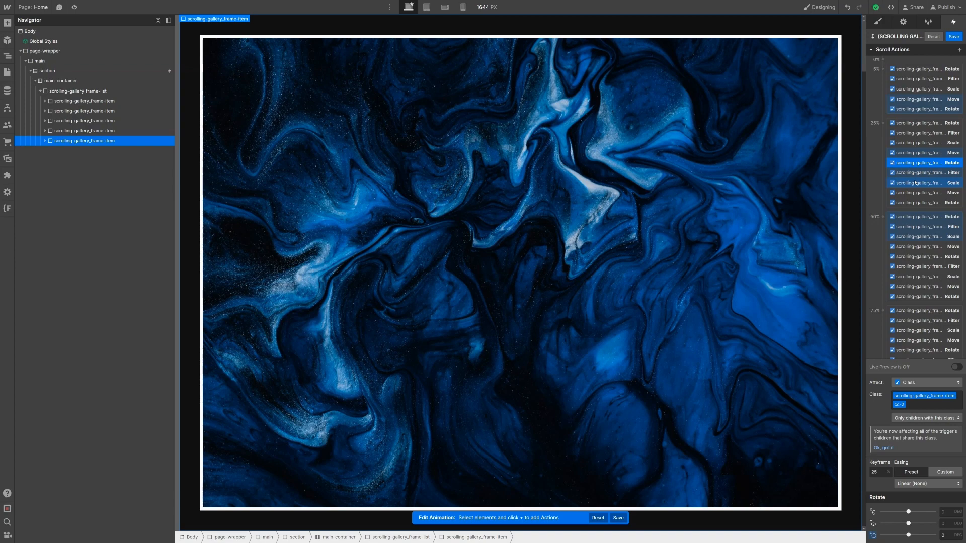
shift+click(915, 183)
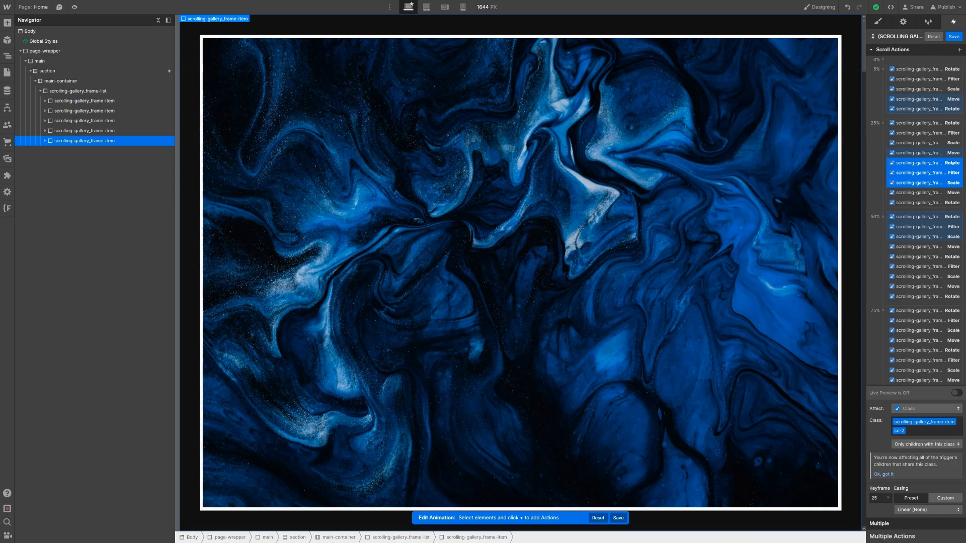
shift+click(939, 153)
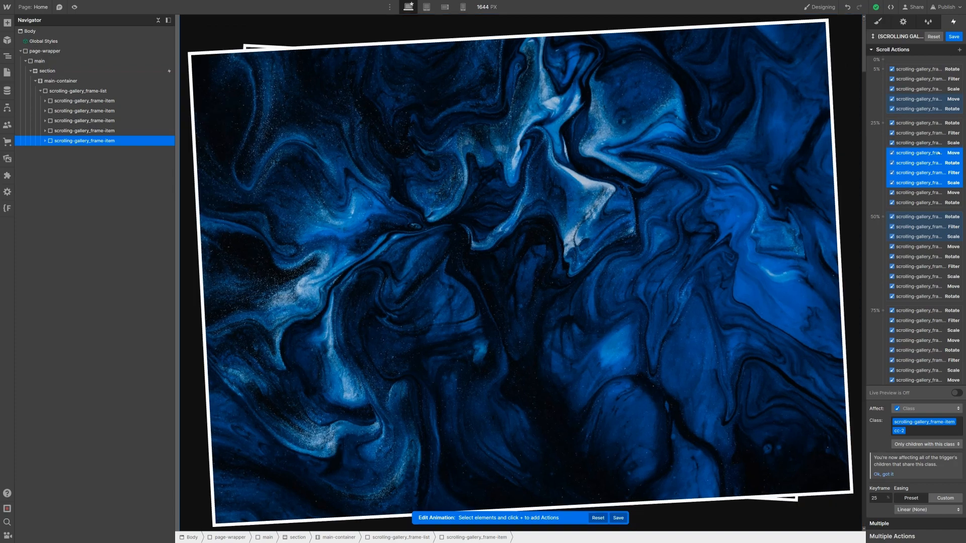
right_click(932, 193)
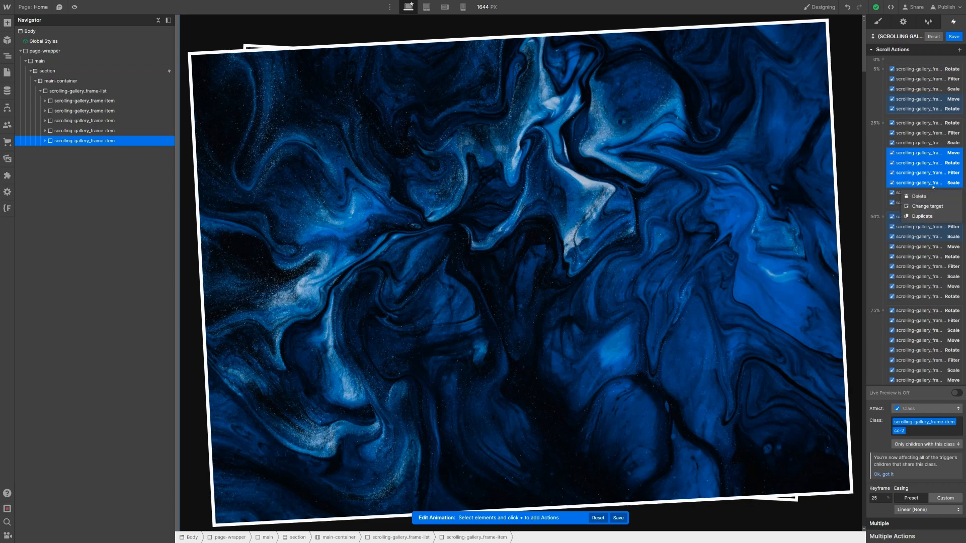
click(930, 216)
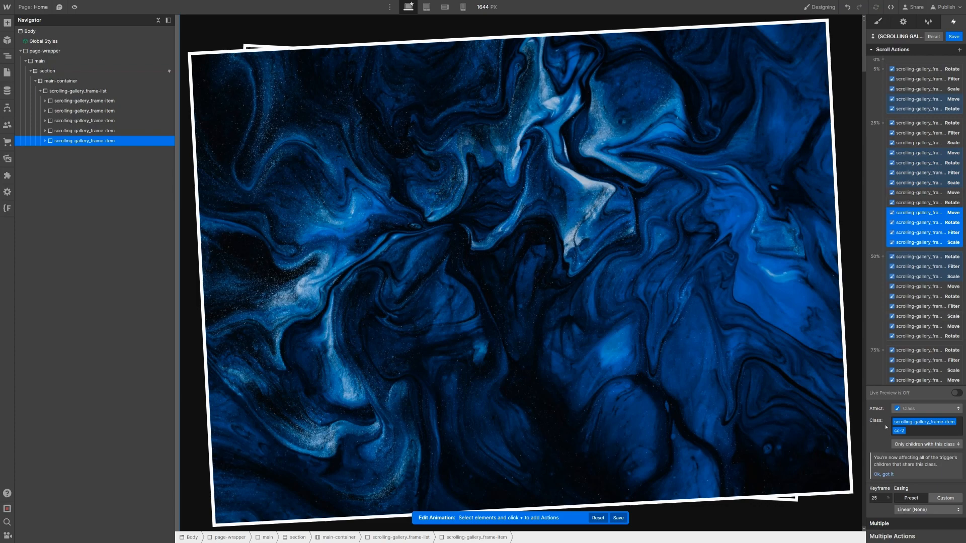
click(883, 497)
text(30)
key(Return)
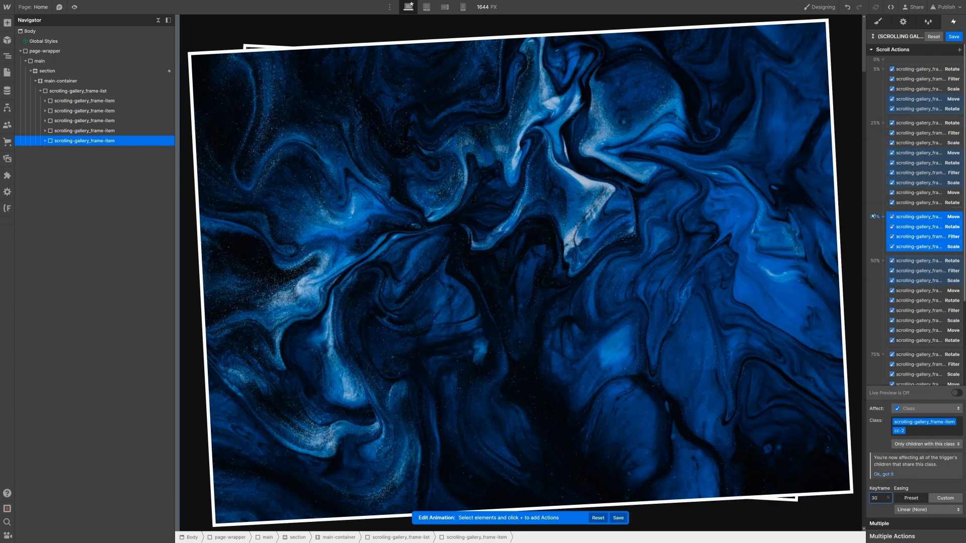
Step: Duplicate the third frame's 25% Move and Rotate actions and drag them into the 30% keyframe
scroll(873, 217, down, 1)
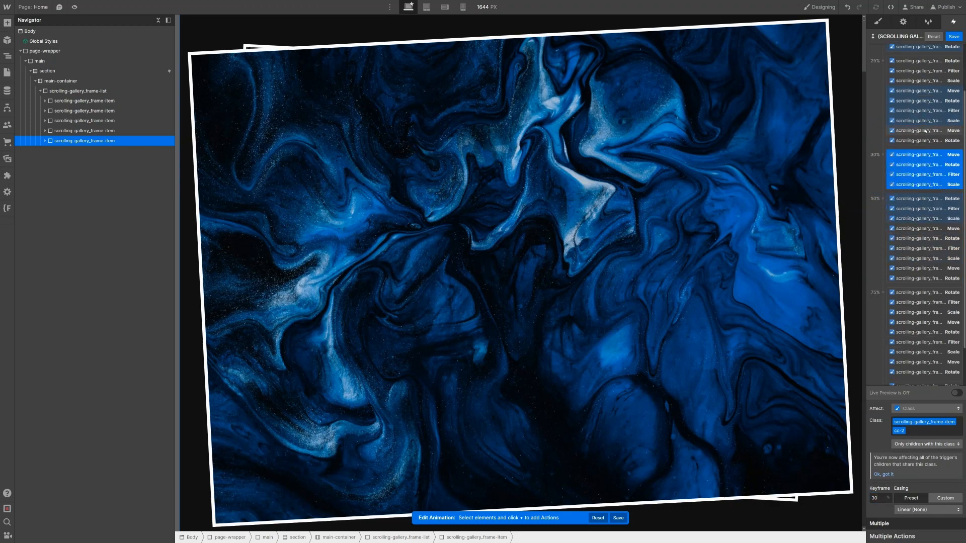
click(926, 130)
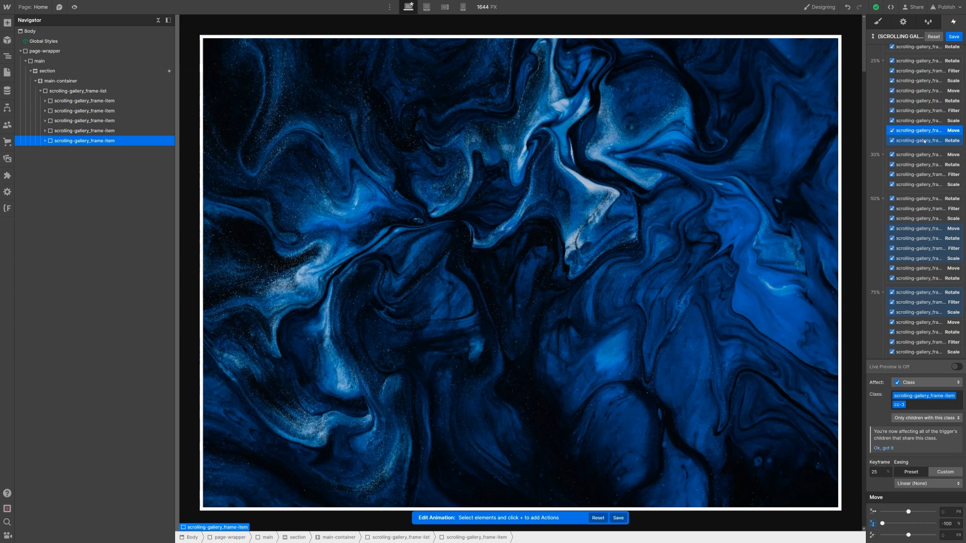
shift+click(924, 141)
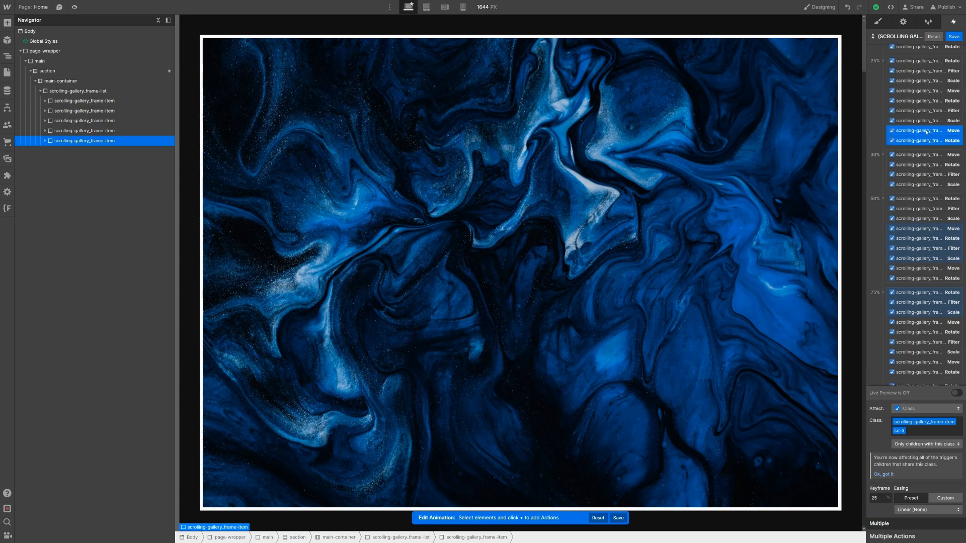
right_click(927, 132)
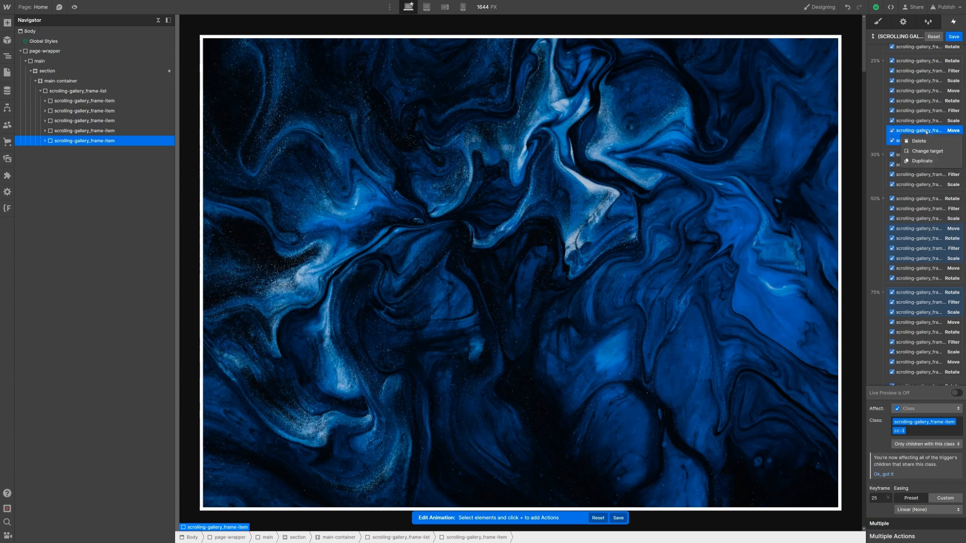
click(924, 161)
drag(924, 160, 928, 186)
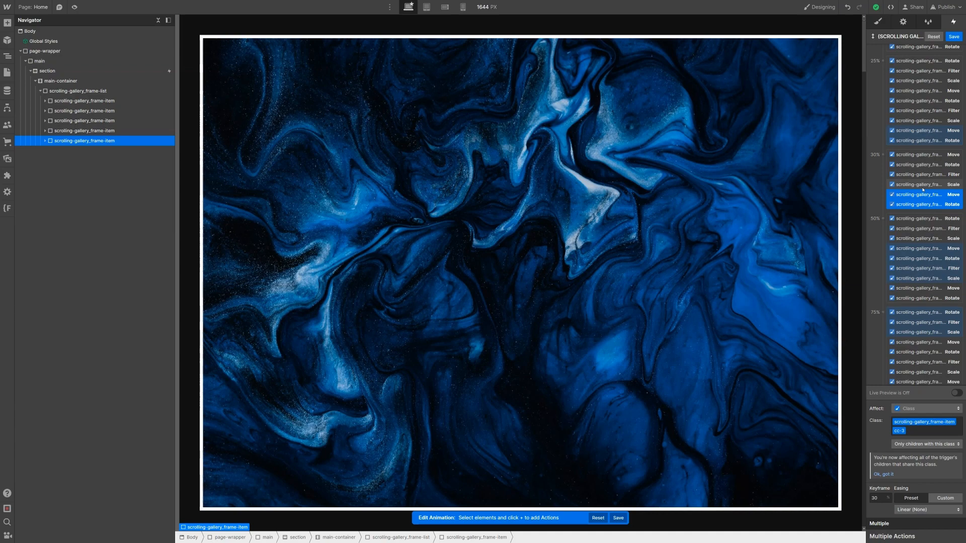
scroll(936, 180, down, 2)
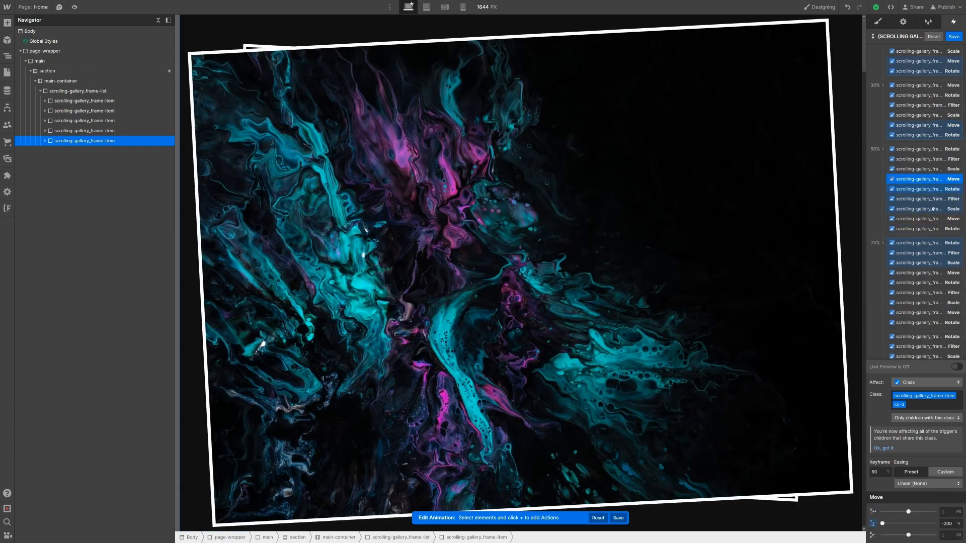
Step: Duplicate the third frame's four 50% actions and set the copies' keyframe to 55%
click(932, 209)
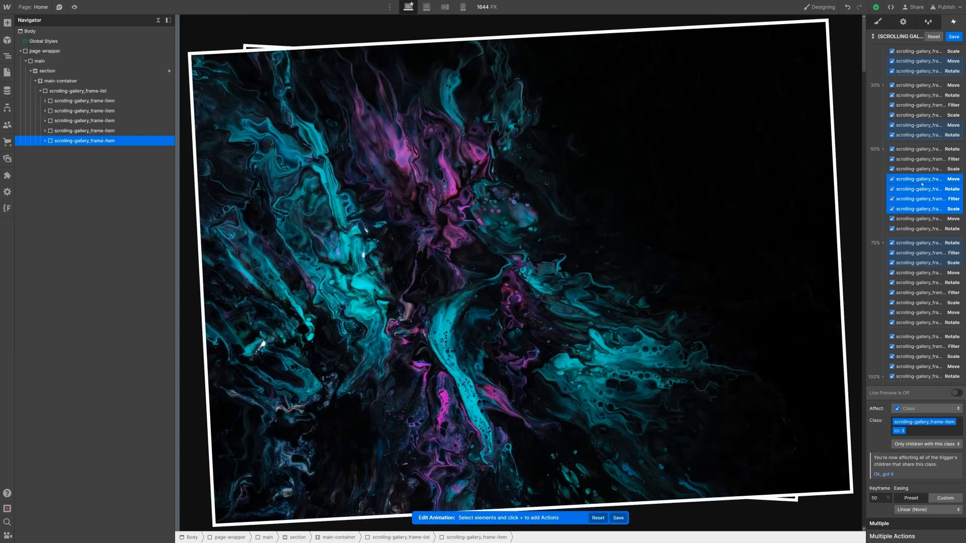
right_click(930, 208)
click(922, 237)
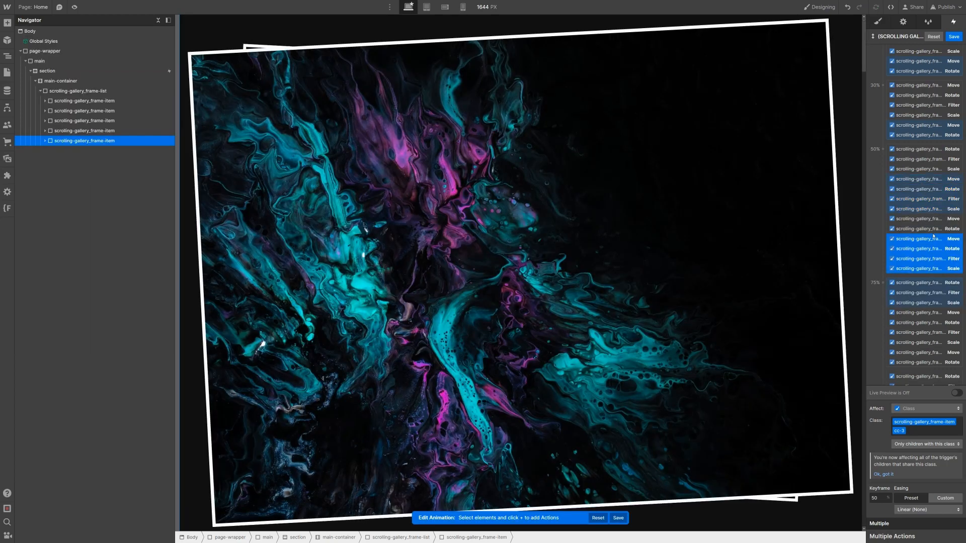
click(879, 494)
text(55)
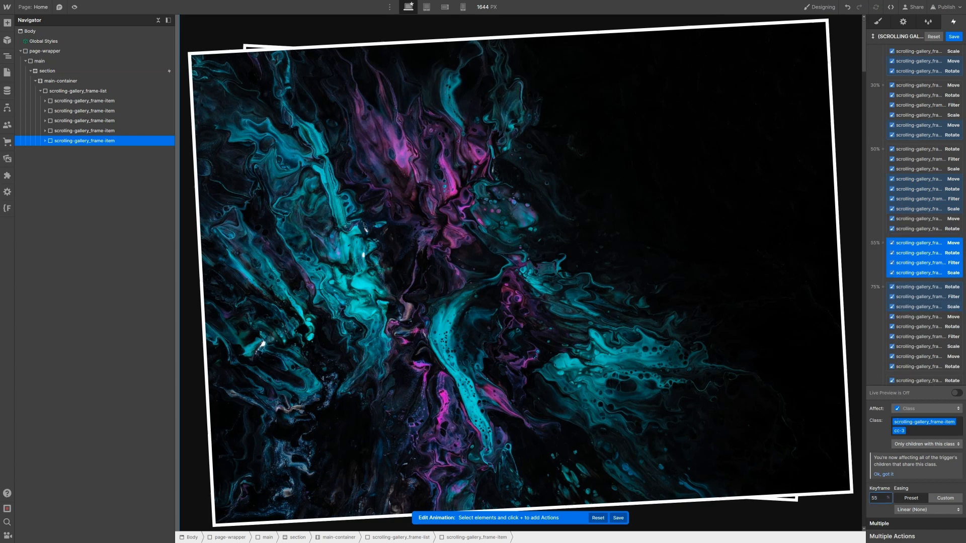
Step: Duplicate the fourth frame's 50% Move and Rotate actions and drag them into the 55% keyframe
scroll(927, 242, down, 1)
click(933, 184)
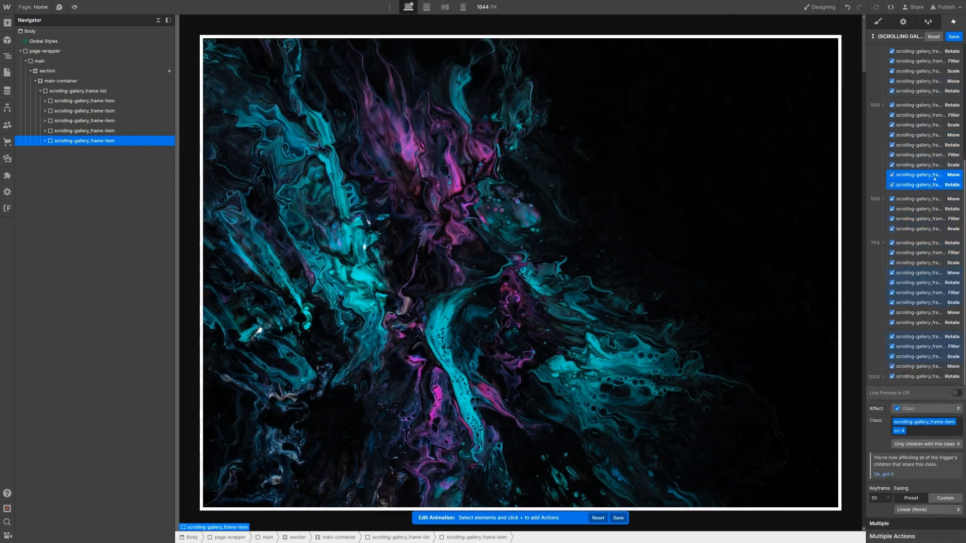
right_click(934, 181)
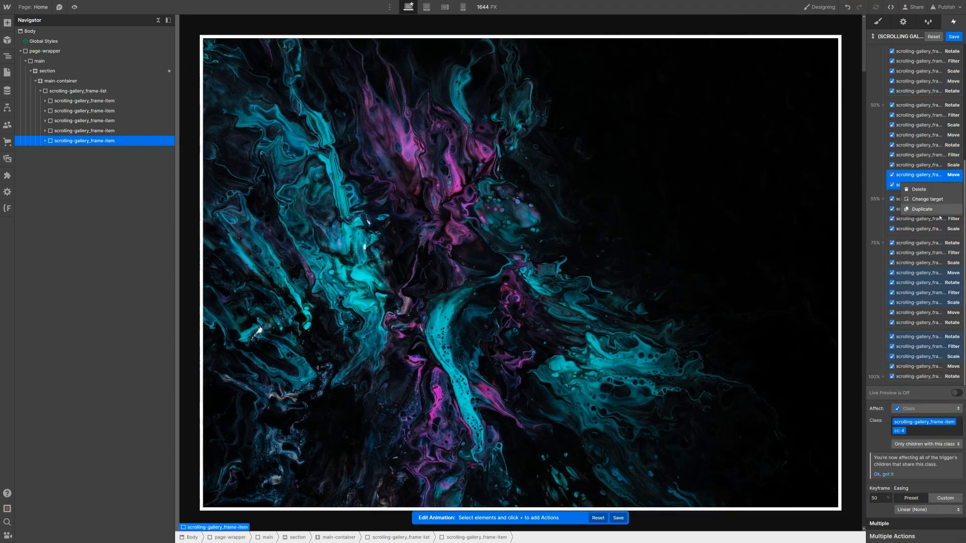
click(941, 214)
drag(930, 239, 933, 238)
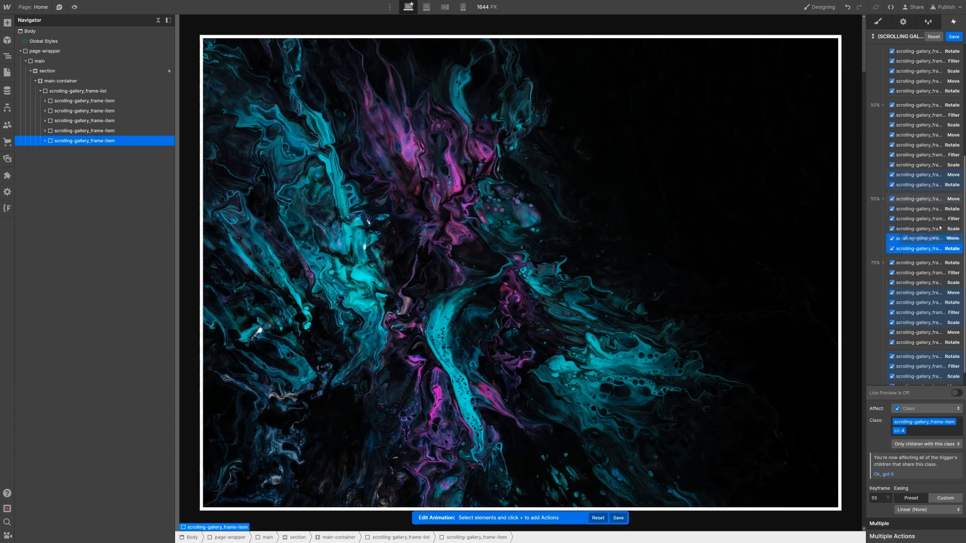
scroll(934, 279, down, 1)
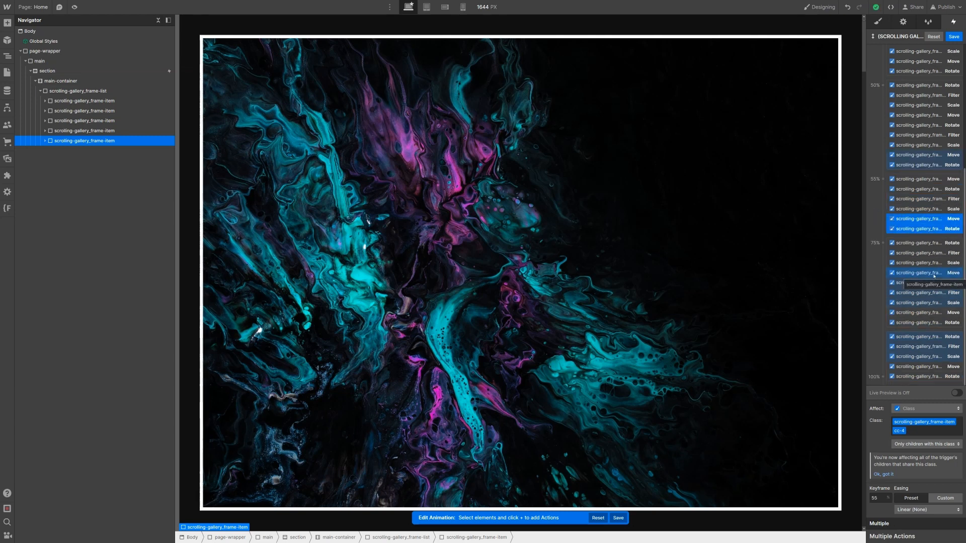
Step: Duplicate the 75% Move, Rotate, Filter and Scale actions and set the copies' keyframe to 80%
click(938, 301)
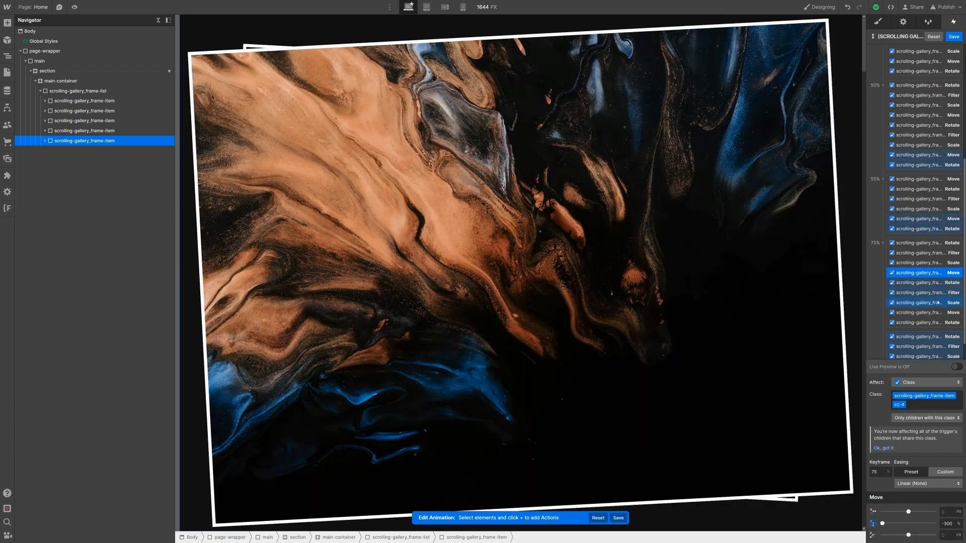
shift+click(938, 302)
right_click(939, 303)
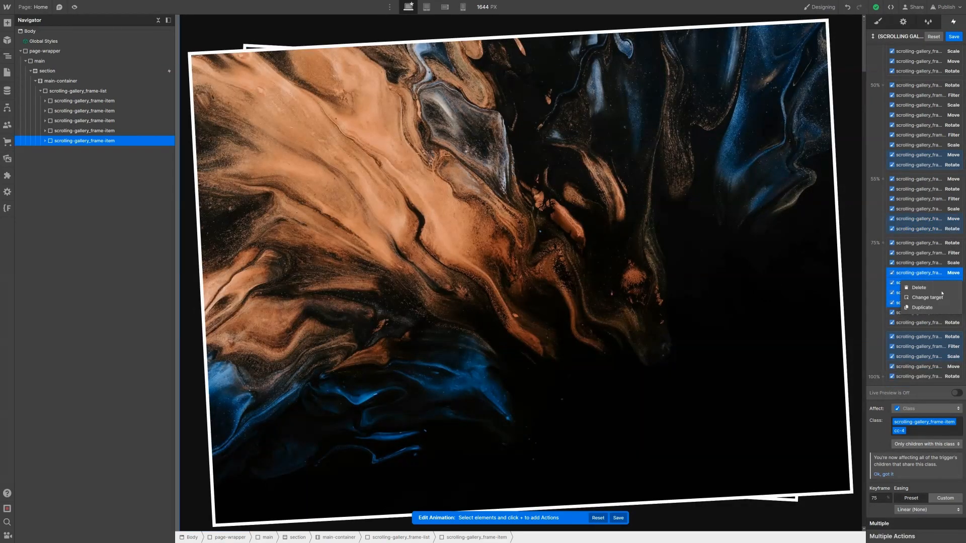
click(943, 307)
double_click(880, 497)
text(80)
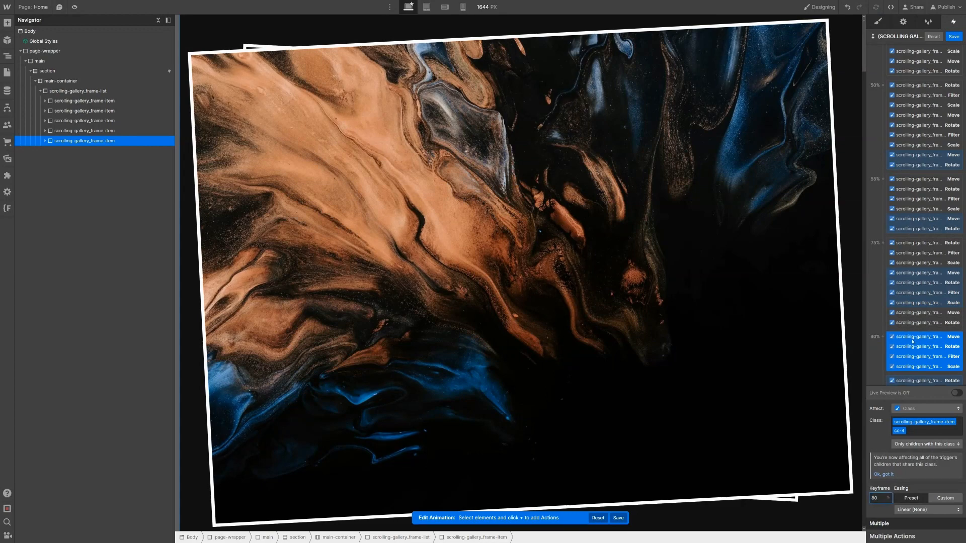
Step: Duplicate the fifth frame's 75% Move and Rotate pair and drag it into the 80% keyframe
scroll(912, 341, down, 1)
click(916, 278)
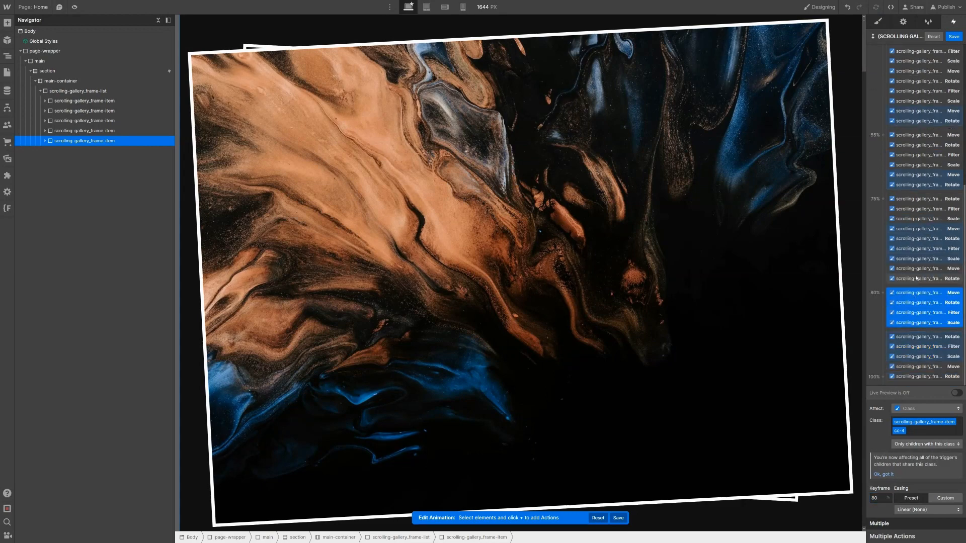
shift+click(917, 273)
right_click(917, 272)
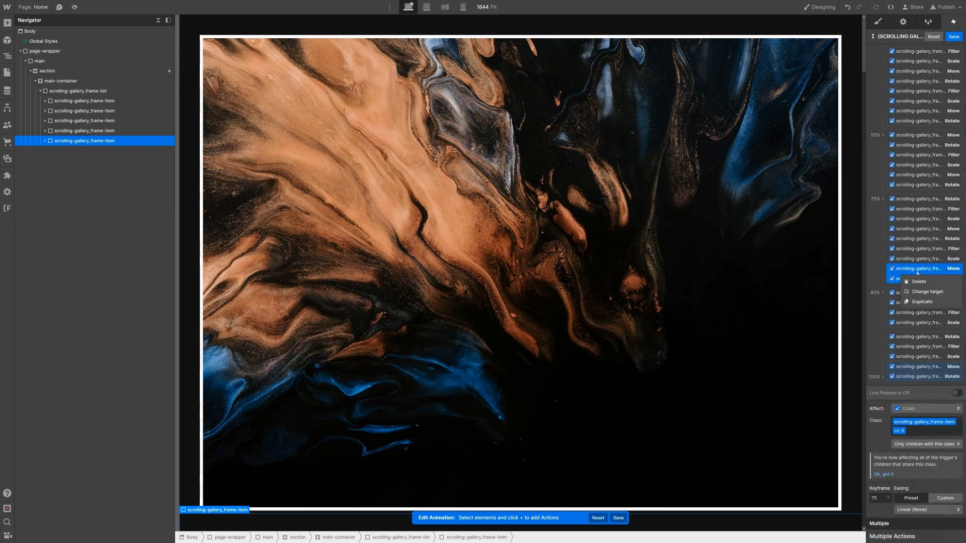
click(920, 302)
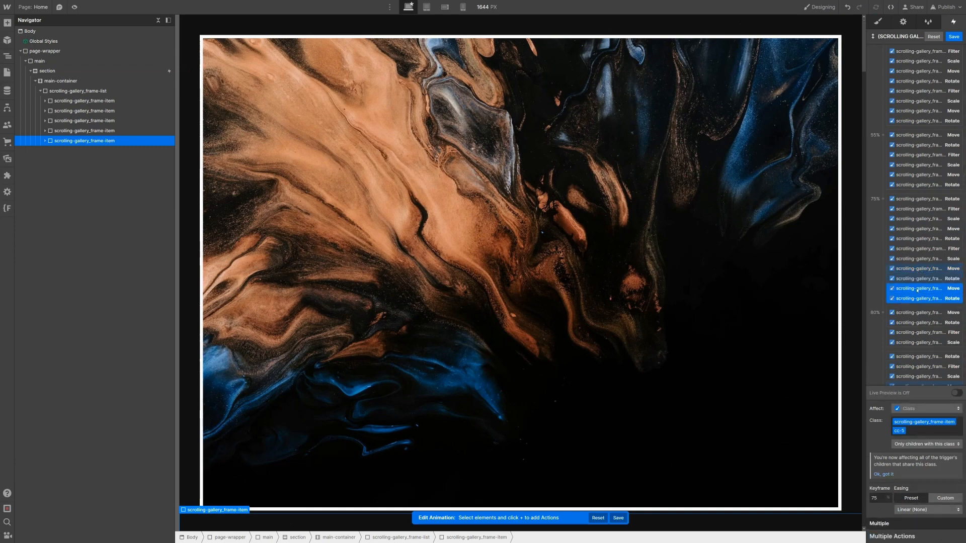
drag(925, 326, 925, 328)
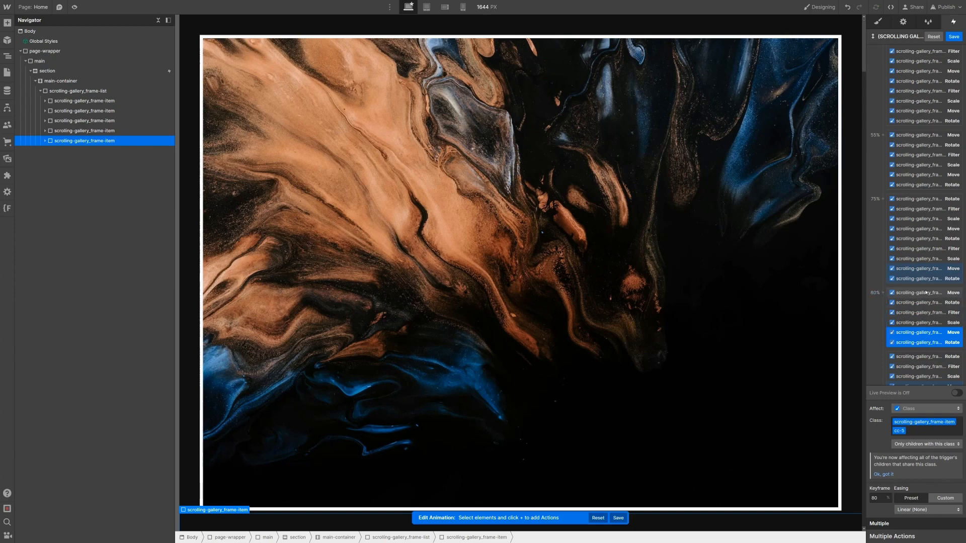
scroll(926, 293, down, 1)
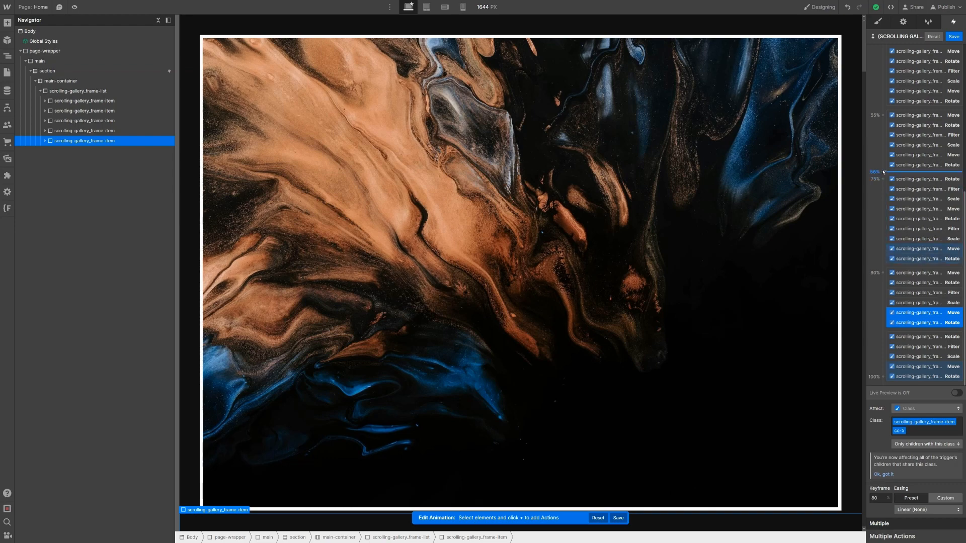
scroll(894, 166, up, 5)
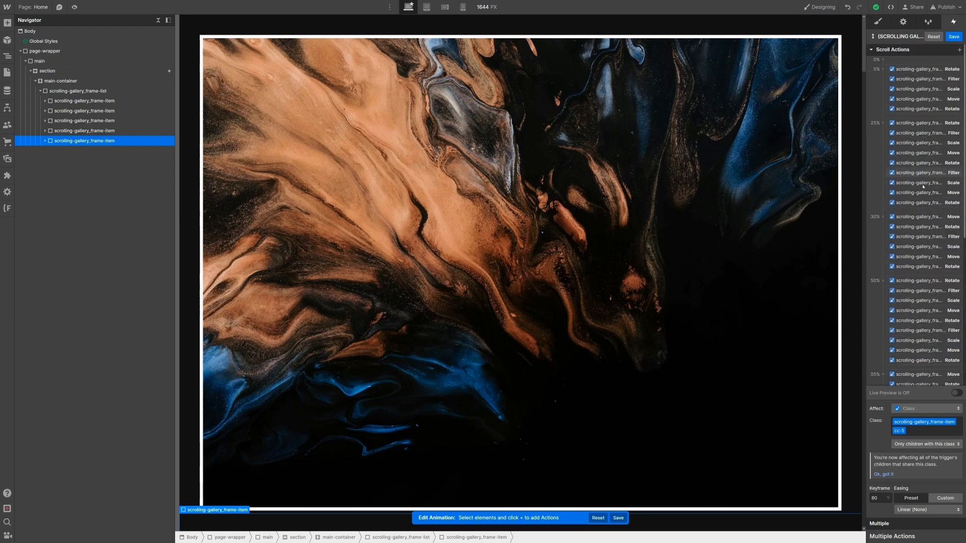
click(923, 194)
scroll(928, 179, down, 2)
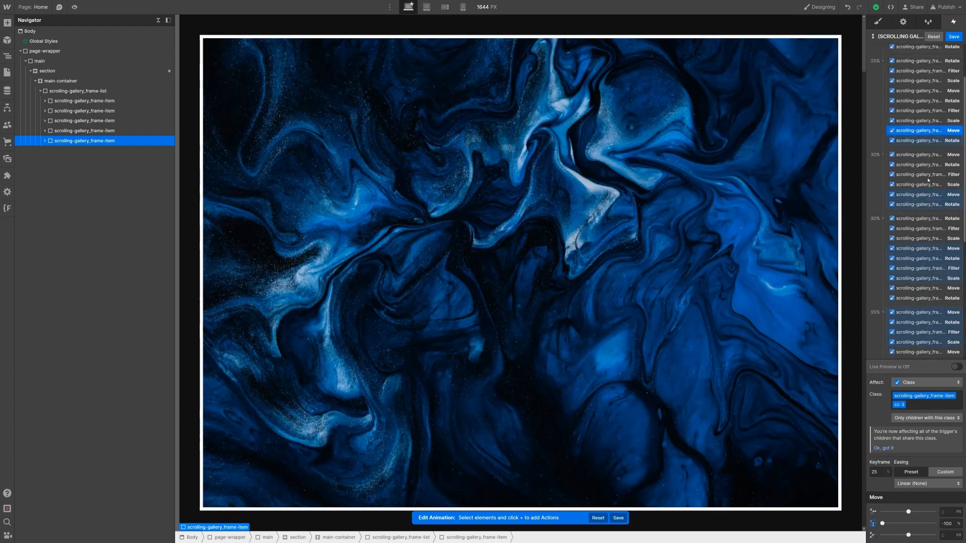
shift+click(937, 142)
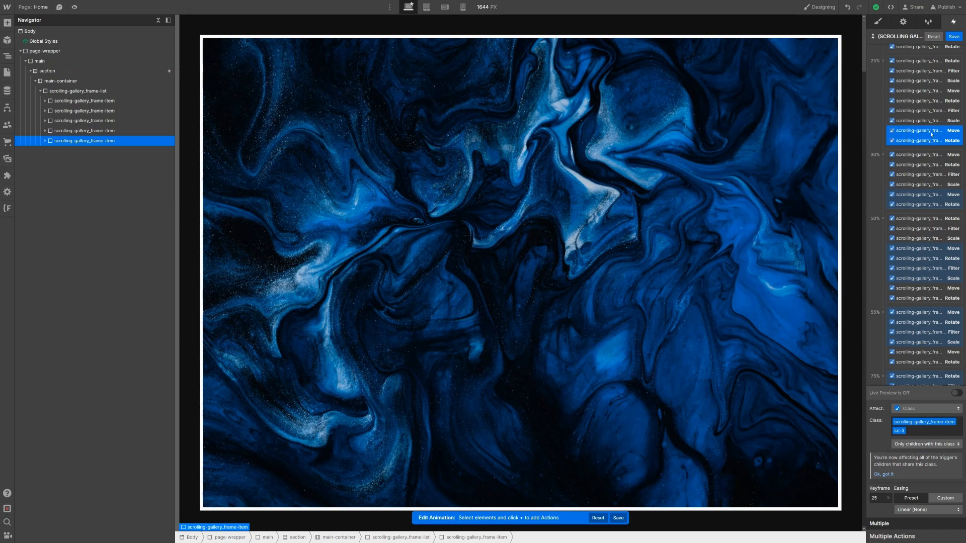
click(935, 134)
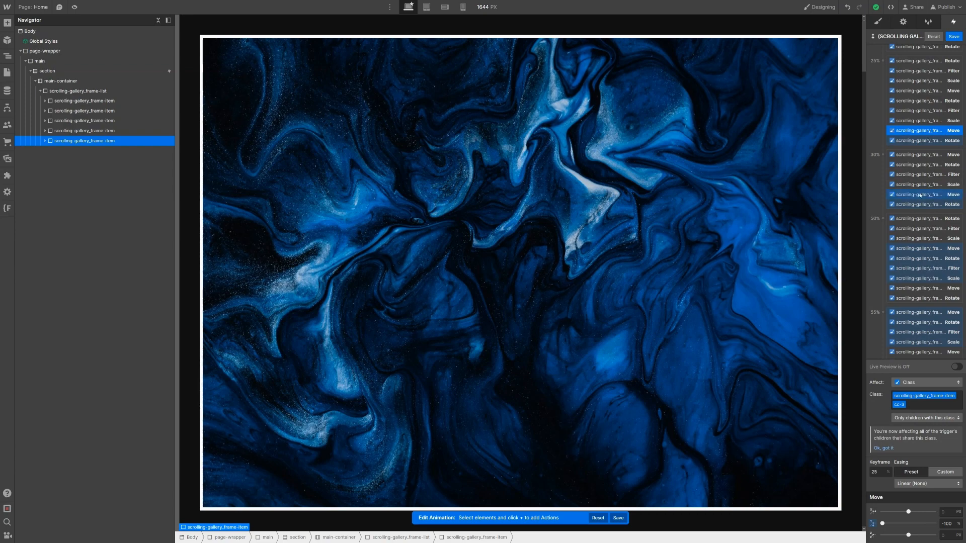
click(942, 193)
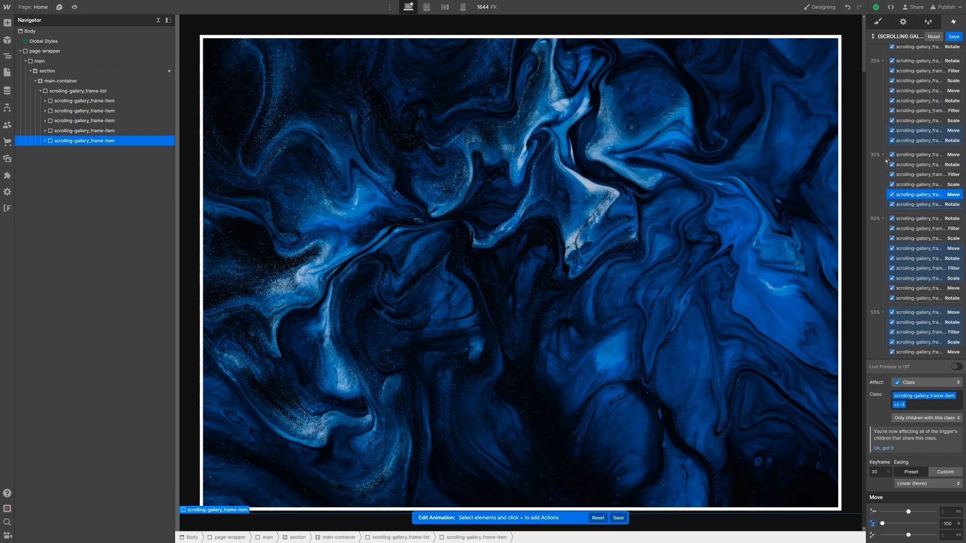
click(911, 141)
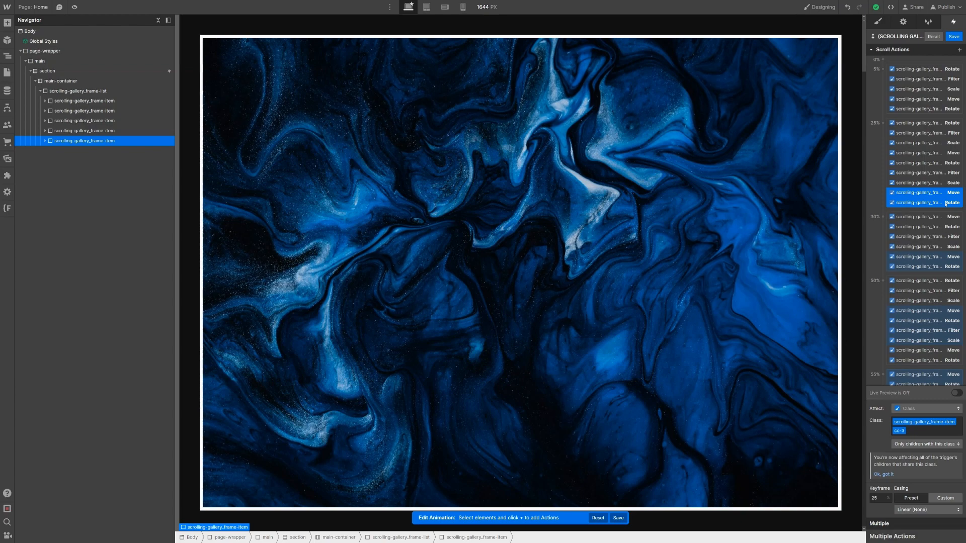
scroll(925, 156, down, 2)
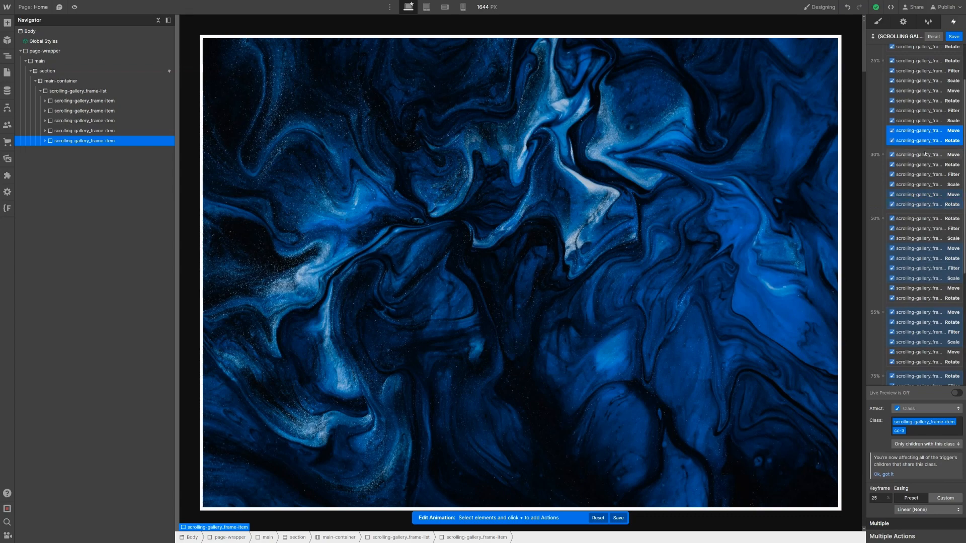
click(924, 132)
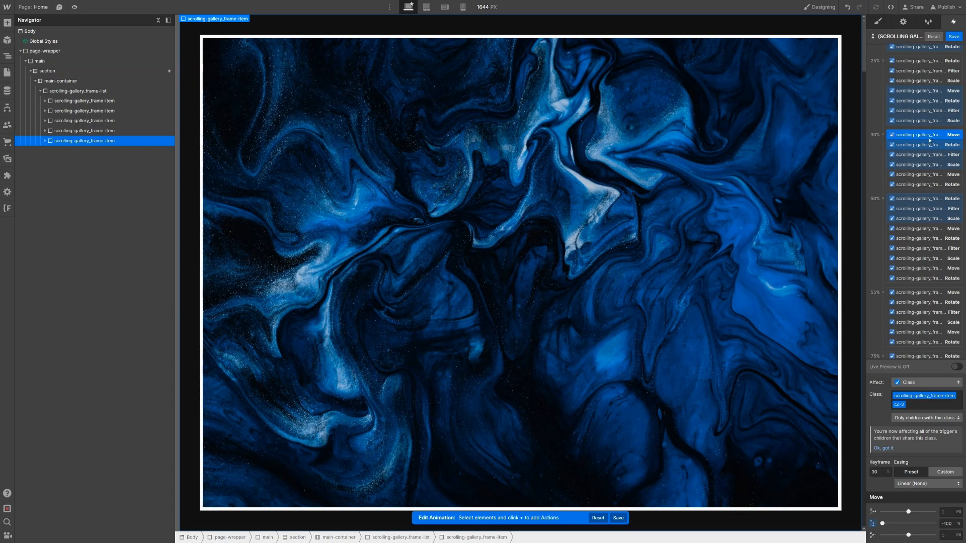
scroll(916, 142, down, 2)
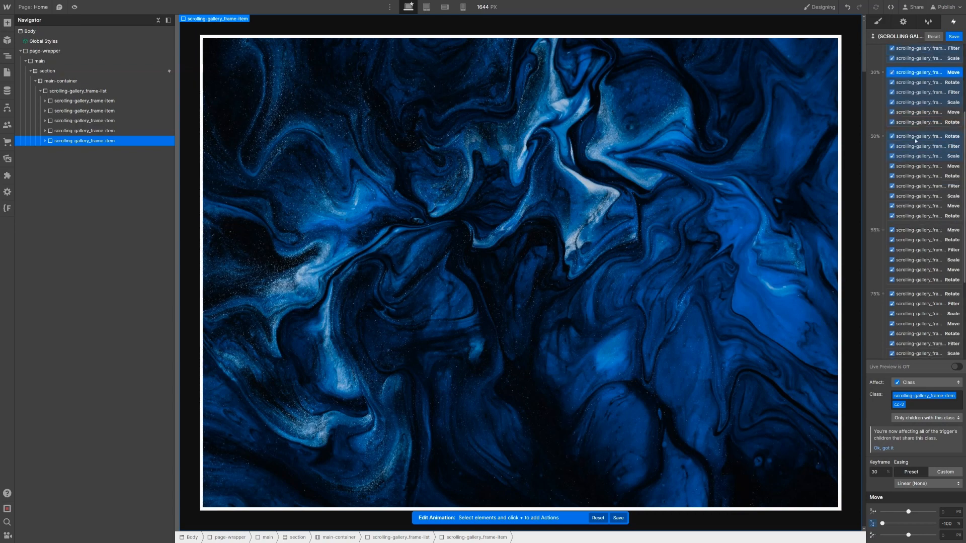
click(925, 214)
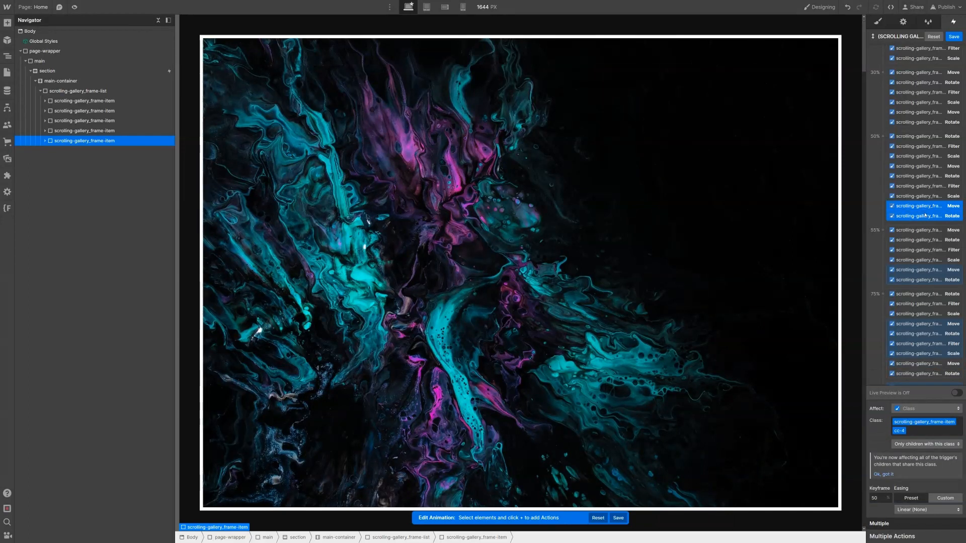
click(925, 214)
scroll(925, 214, down, 2)
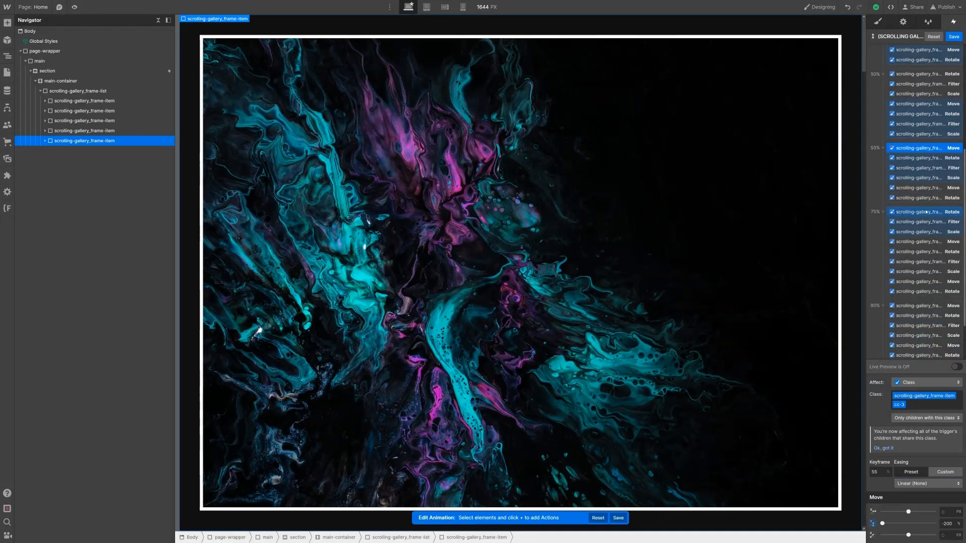
scroll(925, 213, down, 2)
click(925, 227)
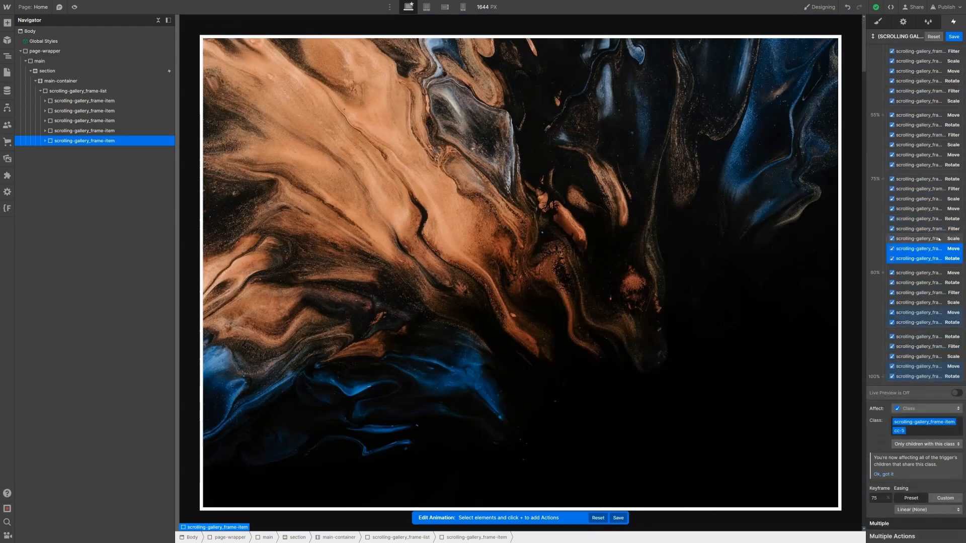
click(938, 273)
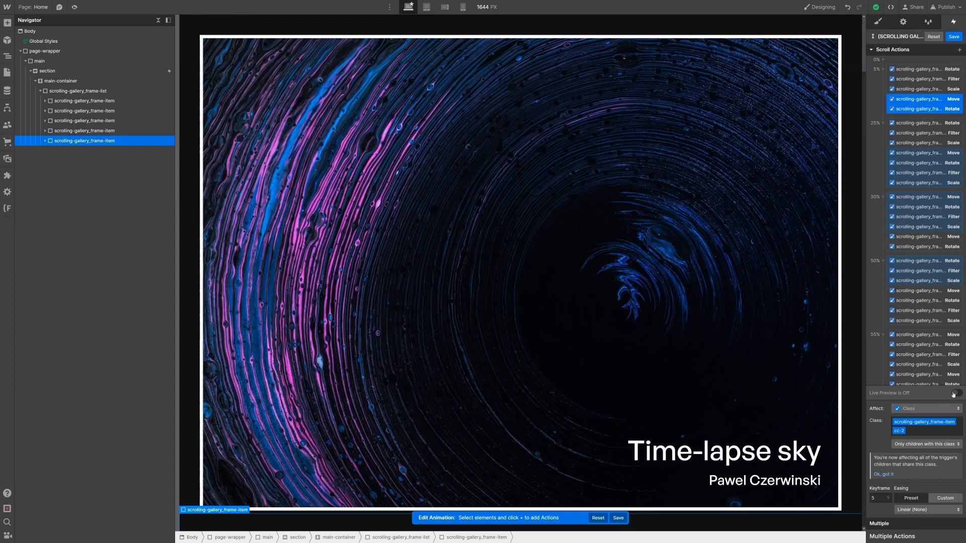
Step: Turn on Live Preview and drag the canvas scrollbar to scrub through the gallery animation
click(955, 394)
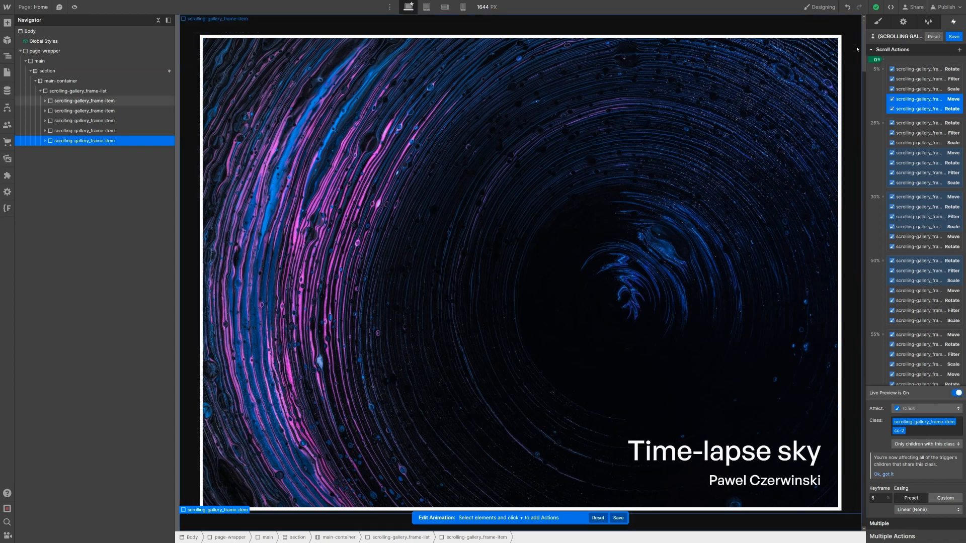
drag(863, 48, 870, 168)
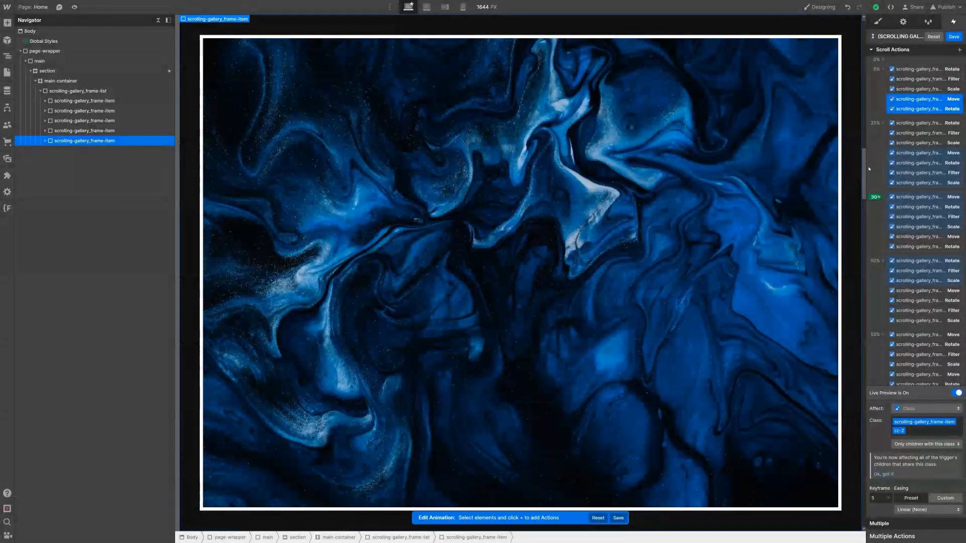
drag(869, 169, 868, 360)
scroll(894, 324, down, 4)
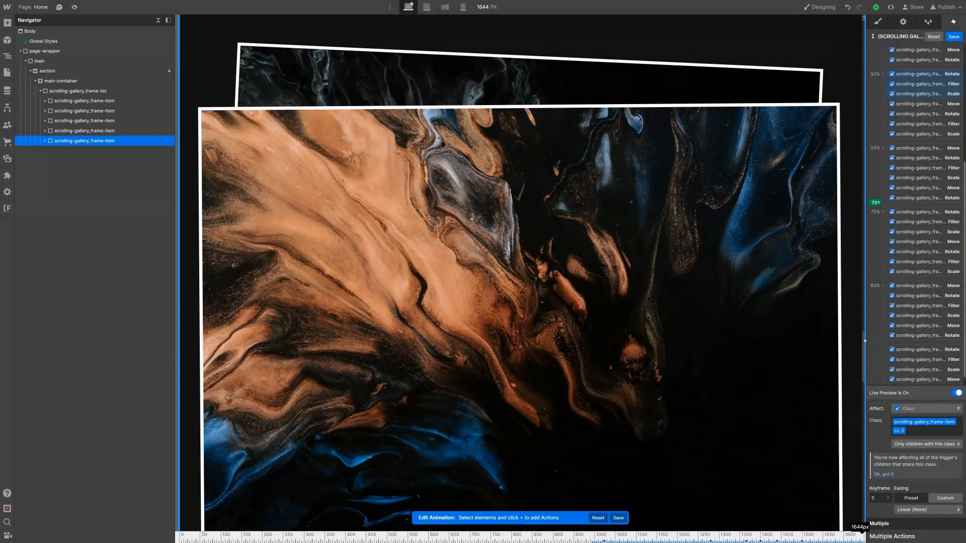
mouse_move(863, 344)
mouse_down()
mouse_move(845, 423)
mouse_move(861, 531)
mouse_up()
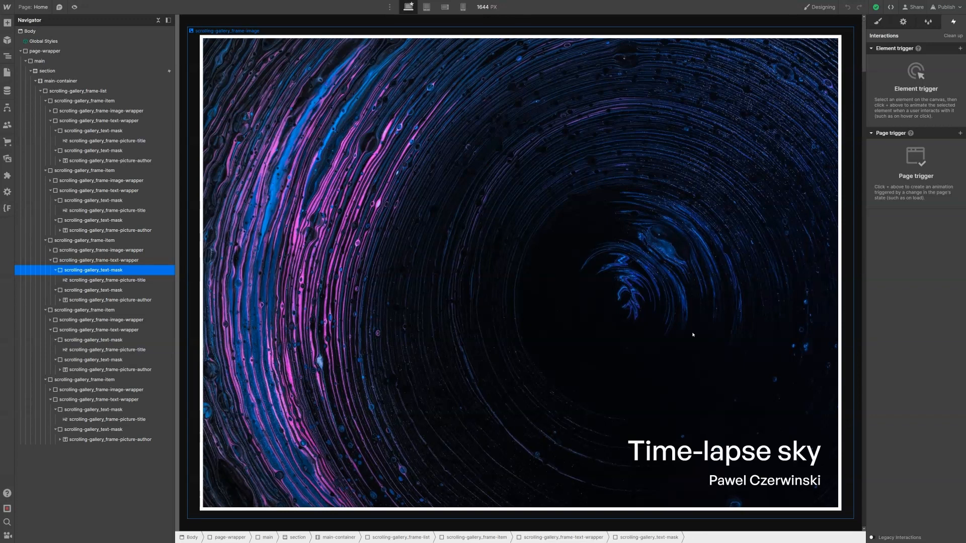
Step: Select the section, then open its While scrolling in view trigger's Scrolling Gallery animation for editing
click(161, 73)
click(896, 61)
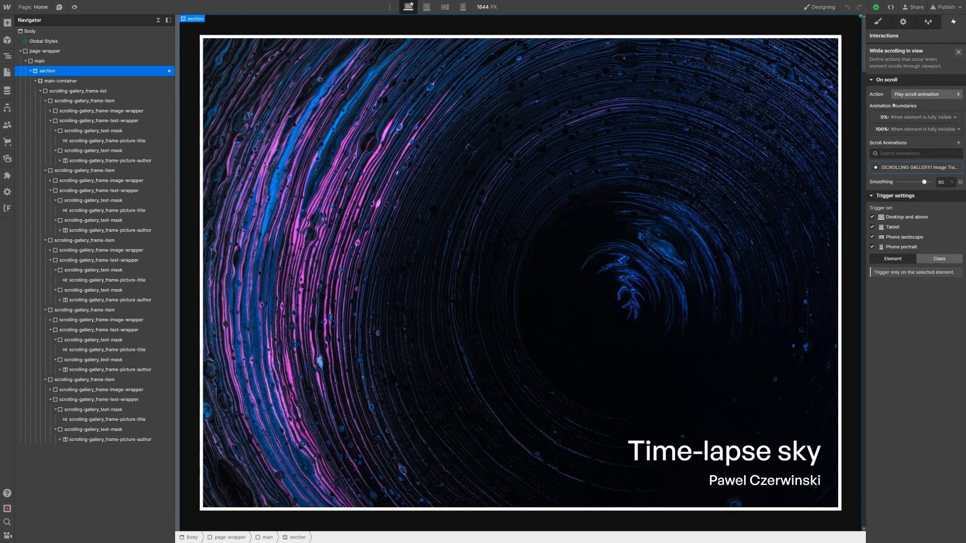
click(907, 167)
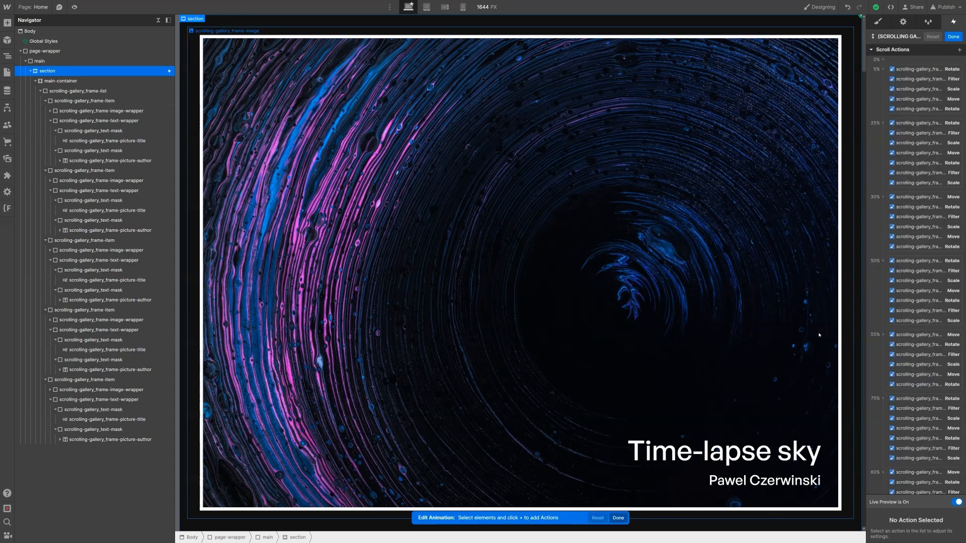
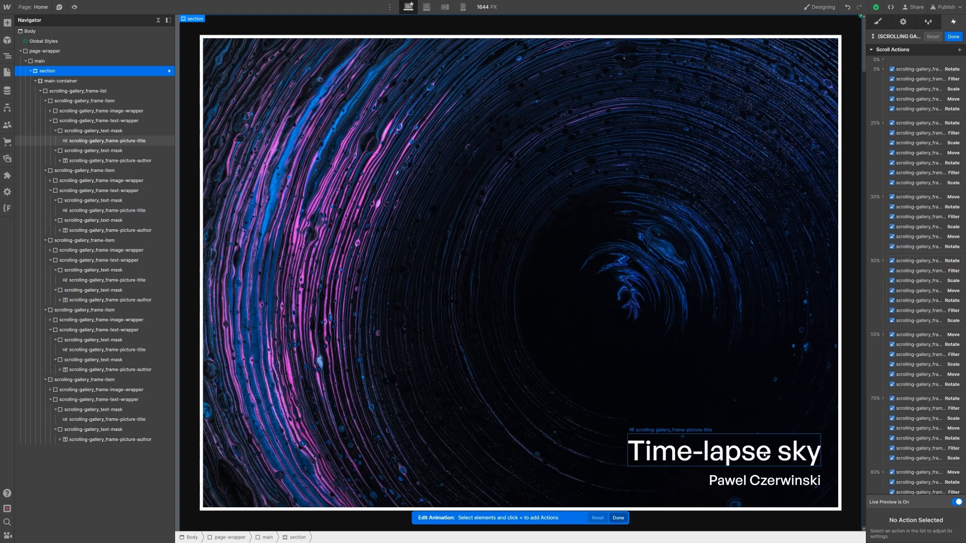
Step: Add a Move action in the 5% keyframe and an Opacity action for the Time-lapse sky title
click(764, 454)
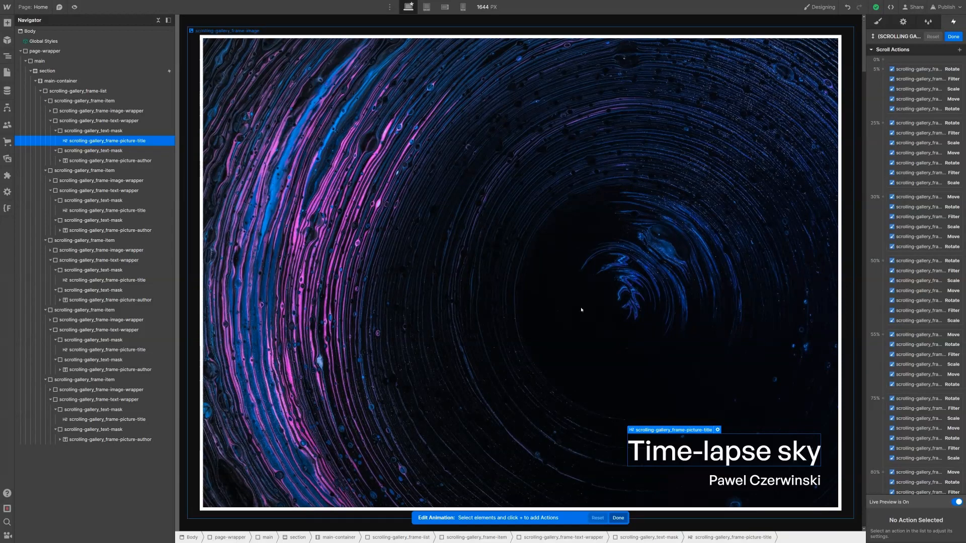
click(919, 66)
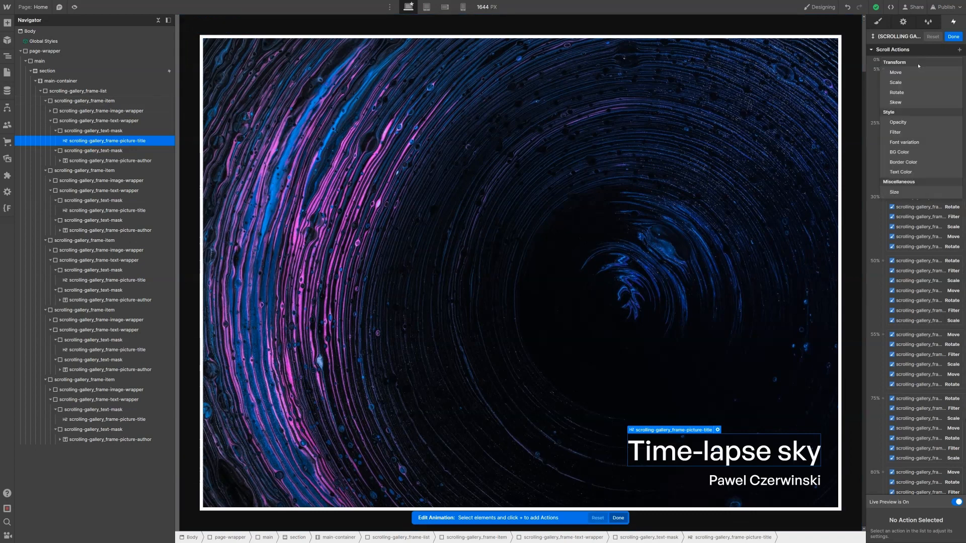
click(901, 73)
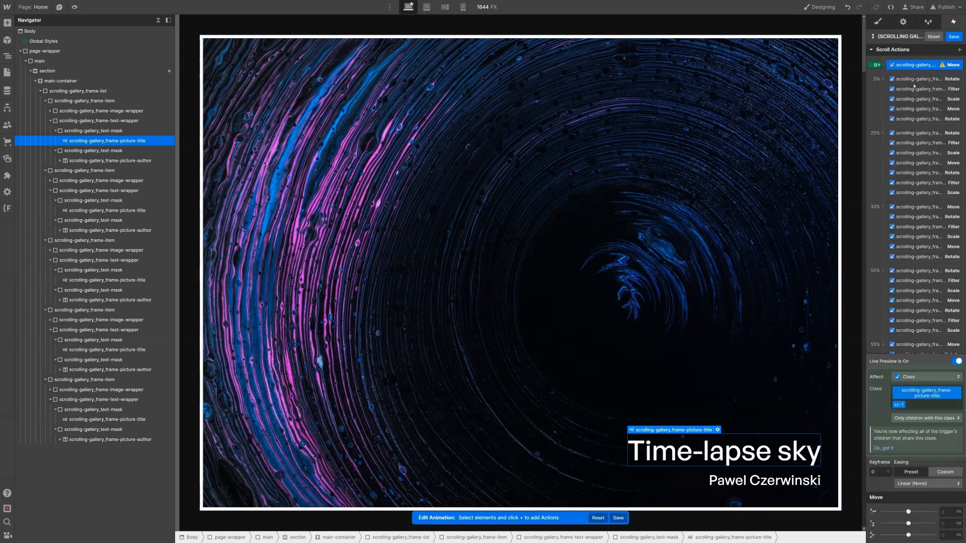
drag(924, 104, 925, 108)
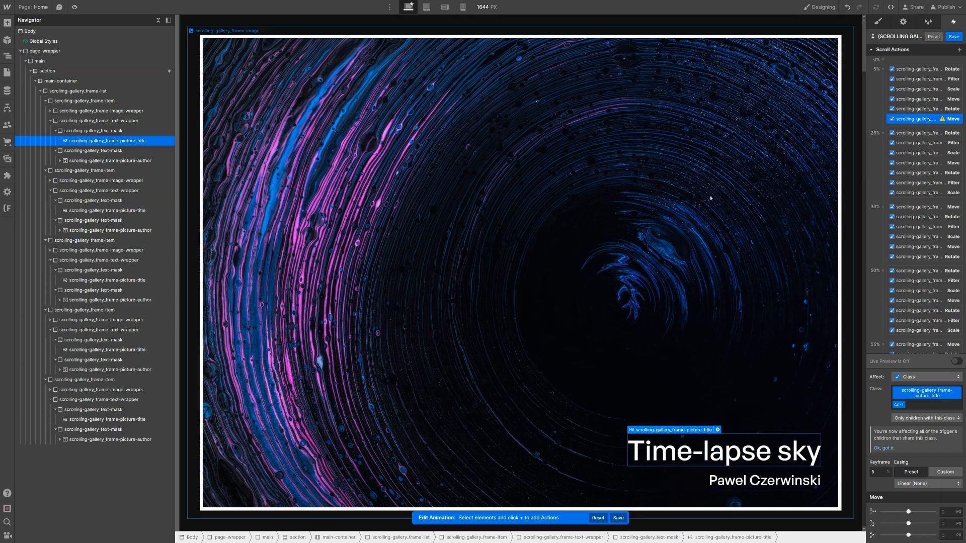
click(959, 50)
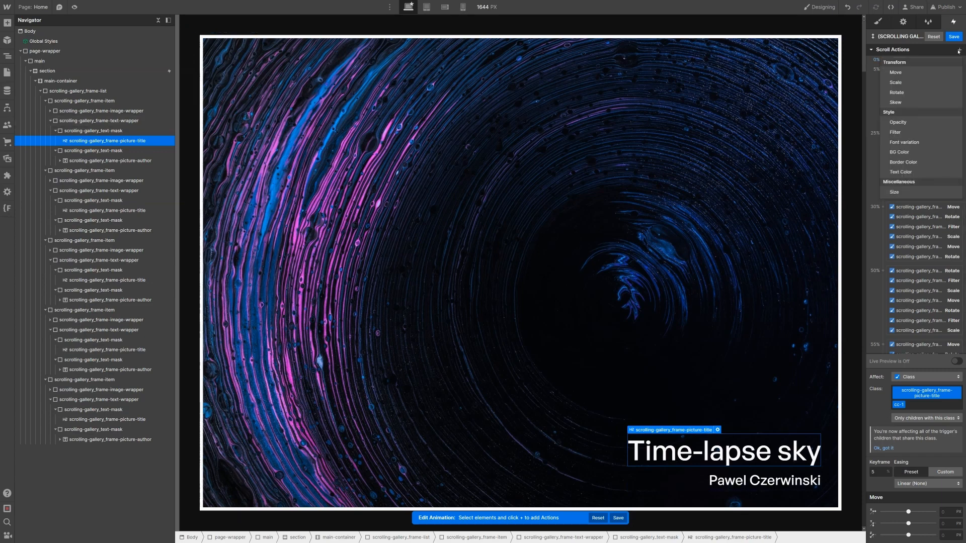
click(886, 122)
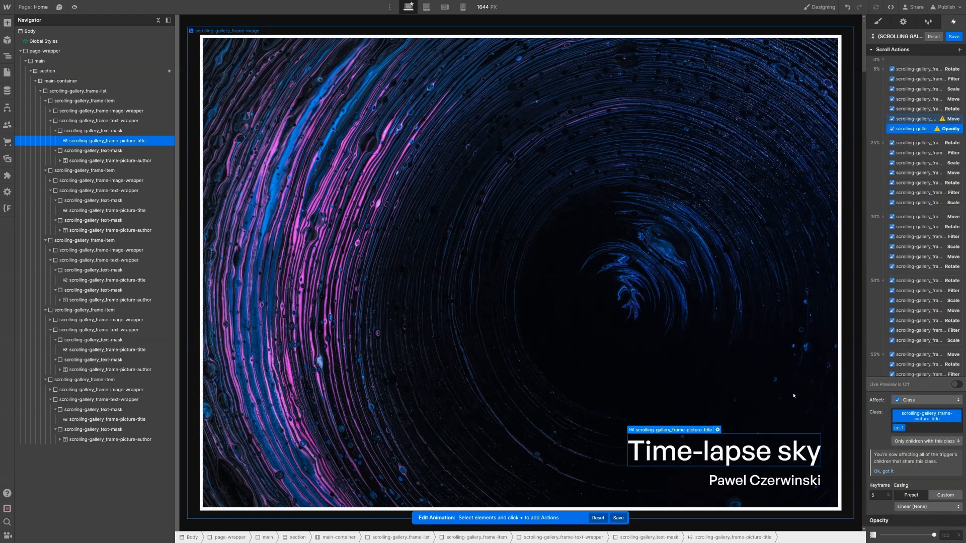
click(765, 481)
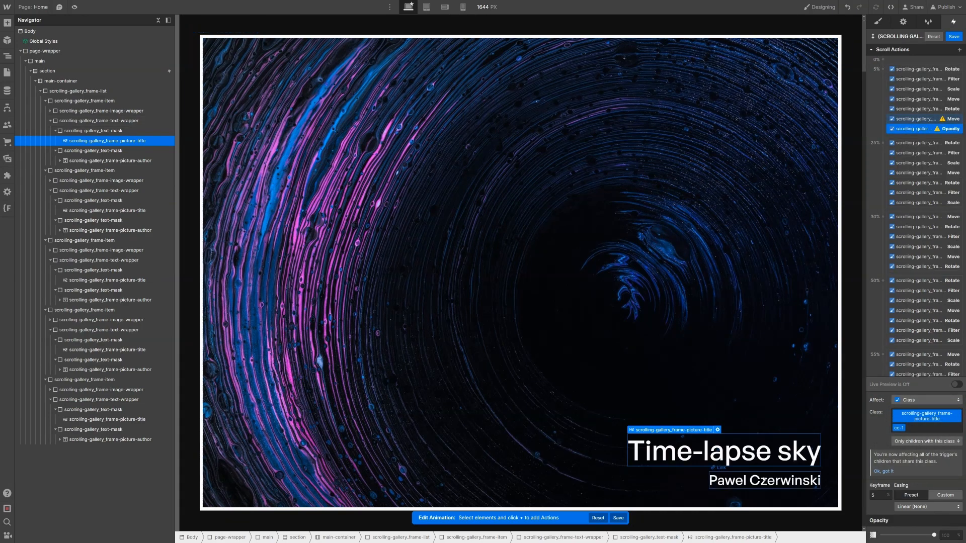
Step: Add Move and Opacity actions in the 5% keyframe for the picture-author text
click(102, 164)
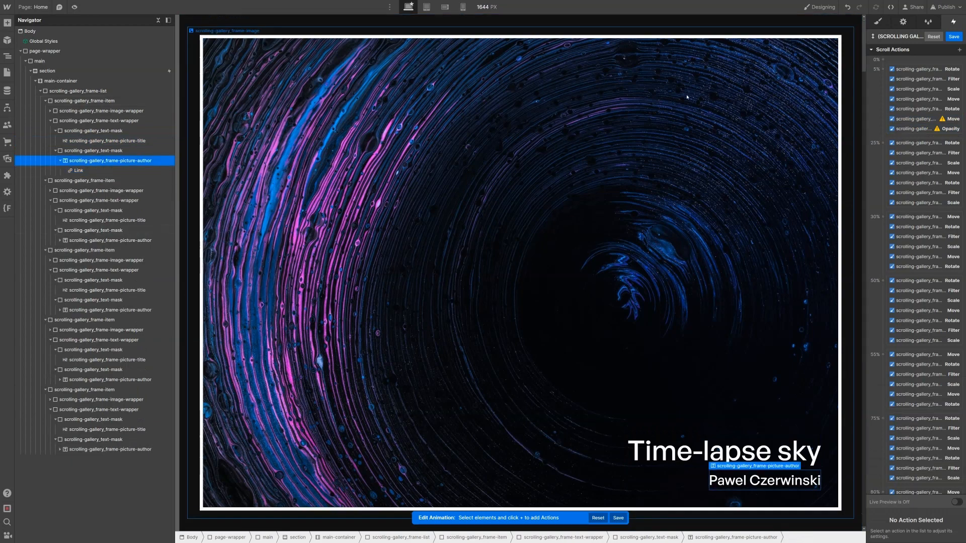
click(959, 51)
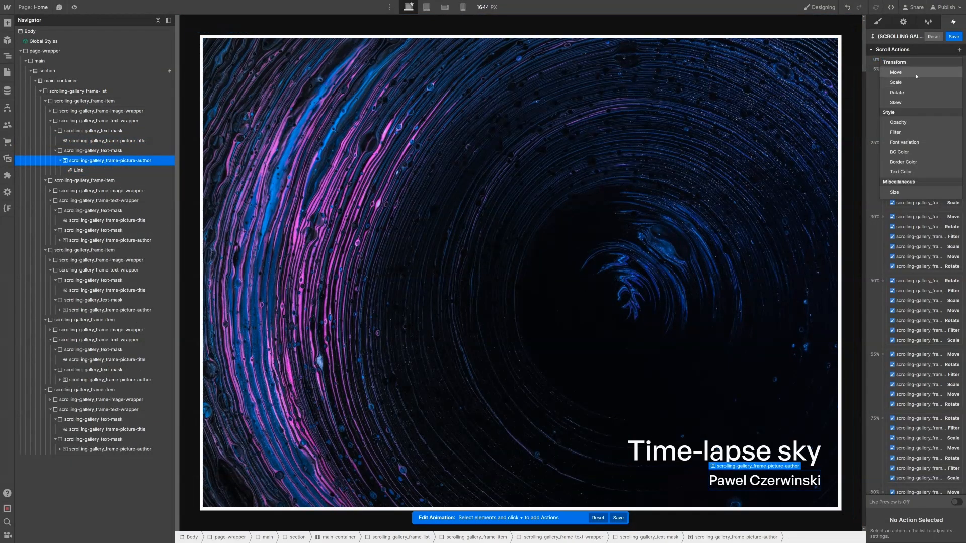
click(917, 74)
drag(918, 65, 934, 123)
click(959, 50)
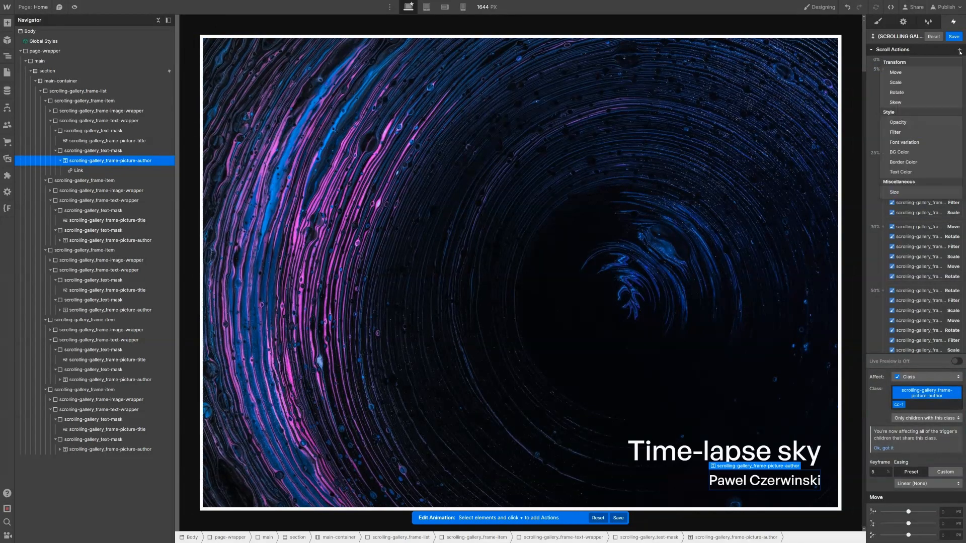
click(919, 126)
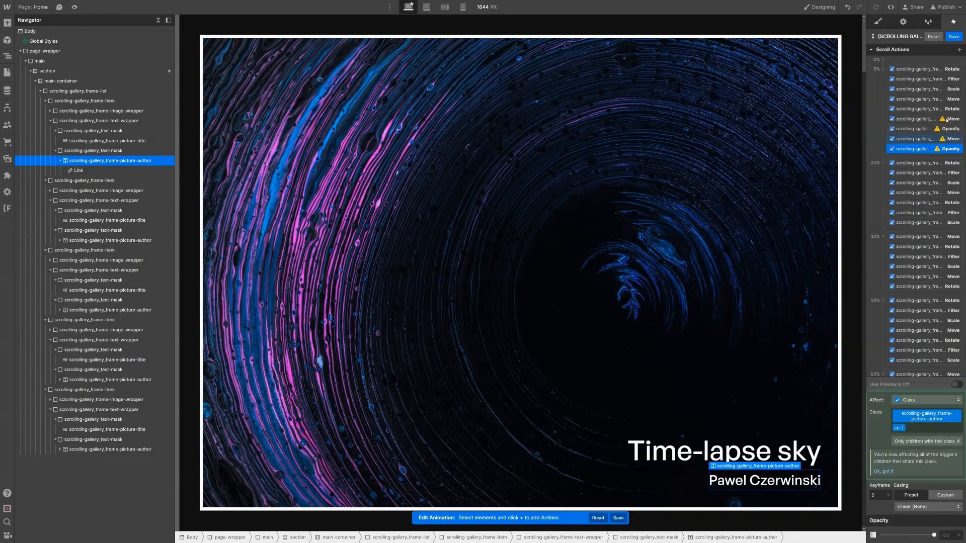
Step: Set the title's 5% Move Y value to 0%
click(926, 119)
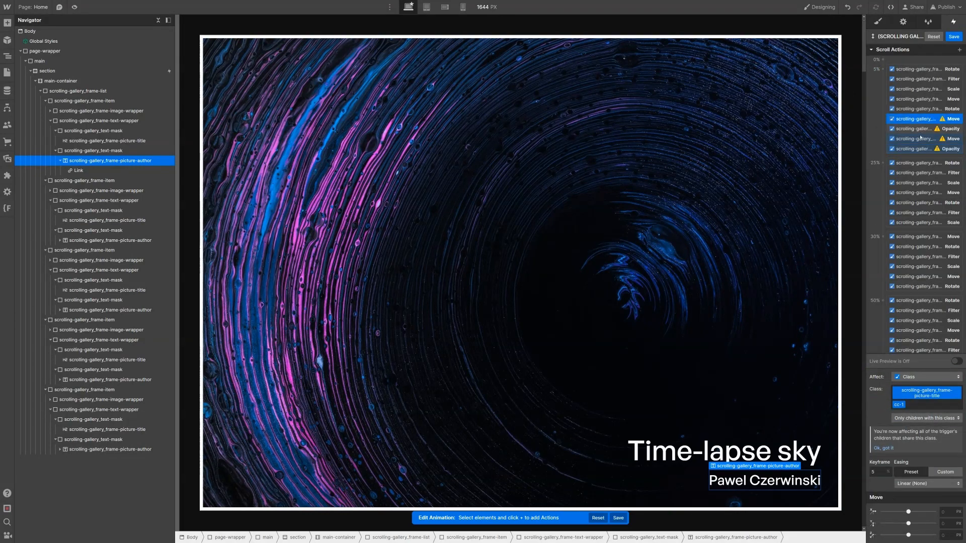
click(940, 524)
text(0%)
key(Return)
Step: Select all four 5% title and author Move and Opacity actions
click(913, 129)
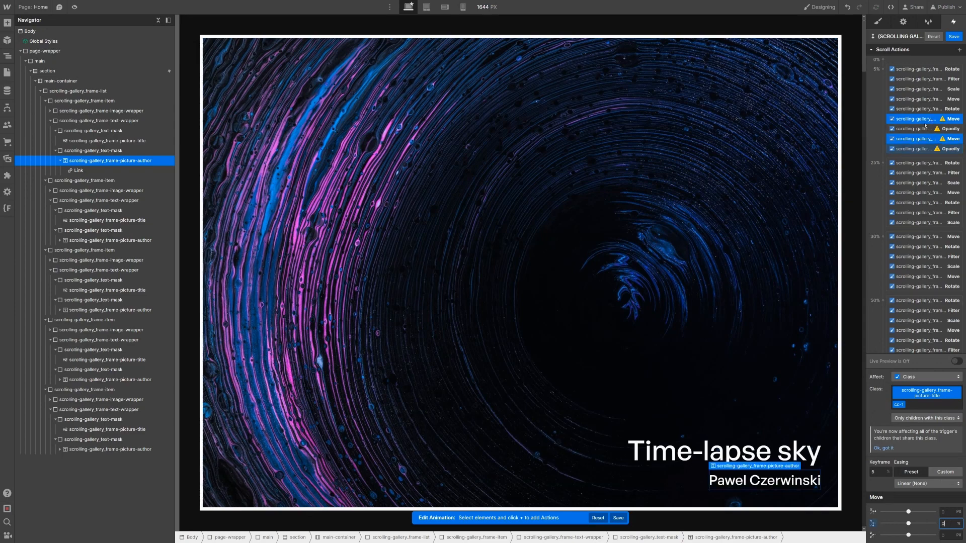
shift+click(915, 150)
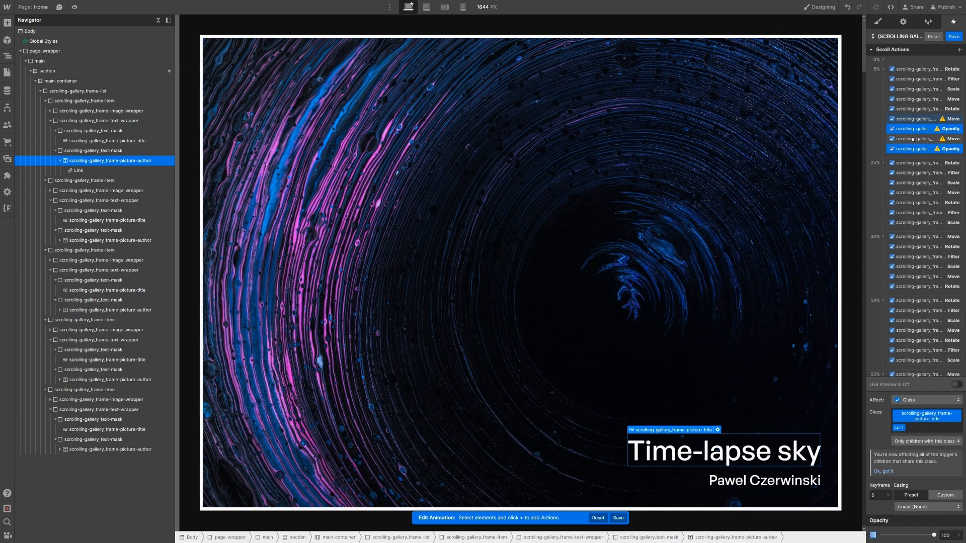
click(921, 119)
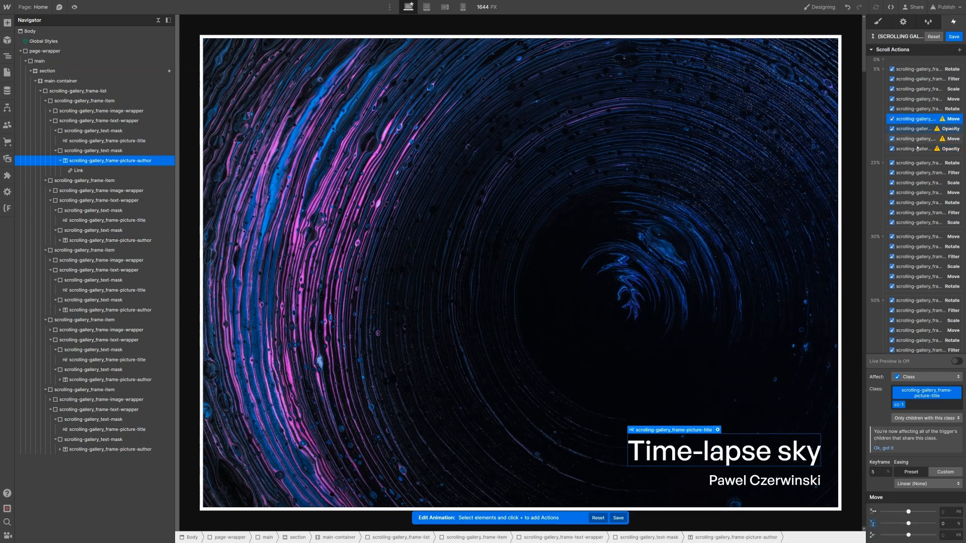
shift+click(916, 148)
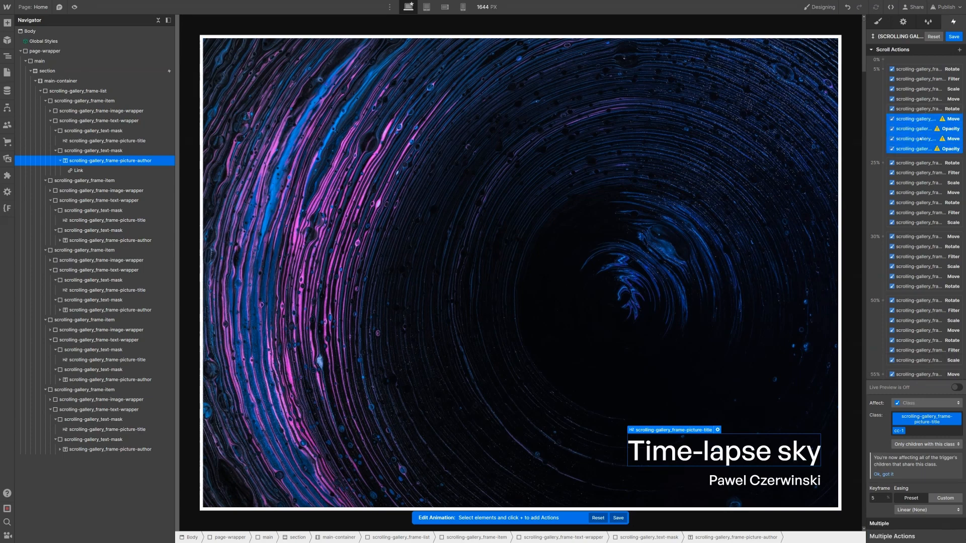
Step: Duplicate the four 5% actions and shift the copies' keyframe by +7.5 to 12.5%
right_click(922, 124)
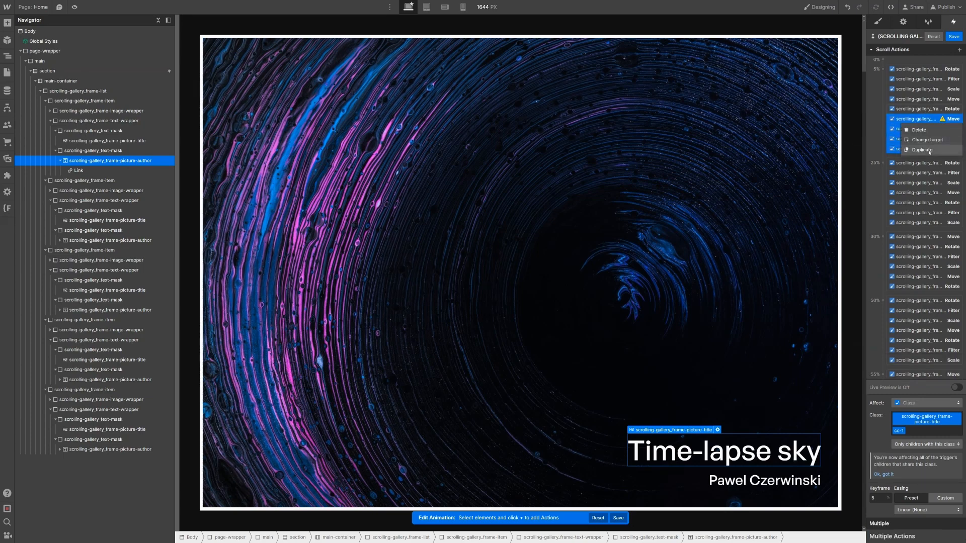
click(922, 151)
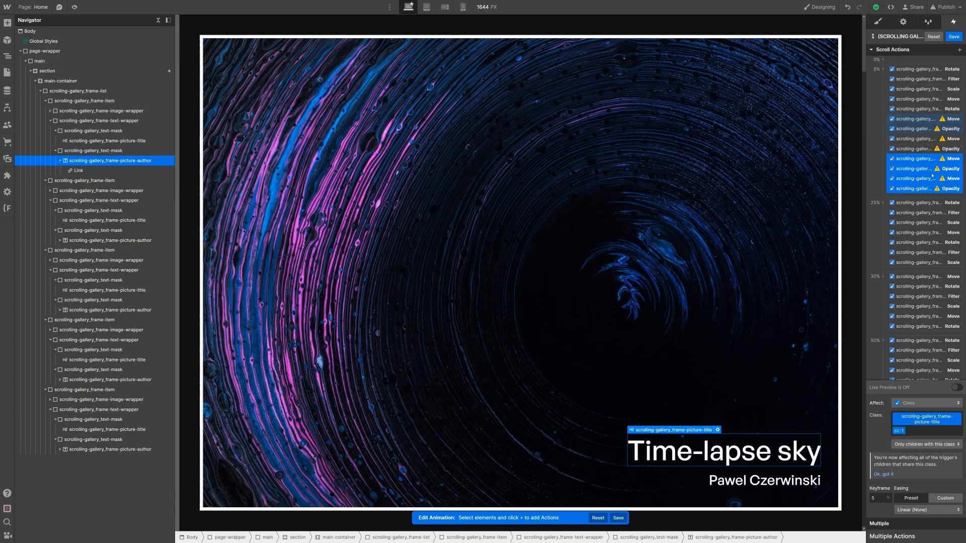
double_click(877, 497)
text(+7.5)
key(Return)
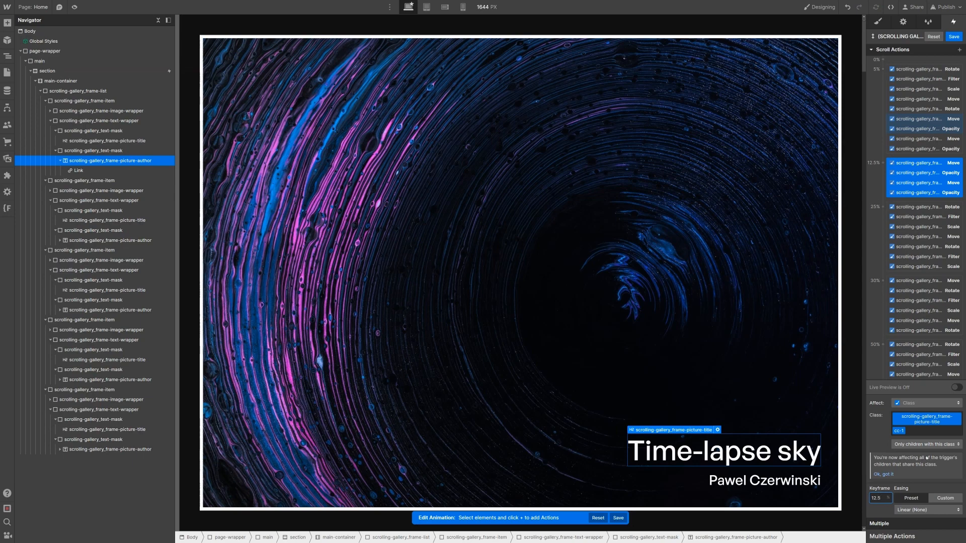
Step: Set both 12.5% Move actions to Y -100%
click(906, 164)
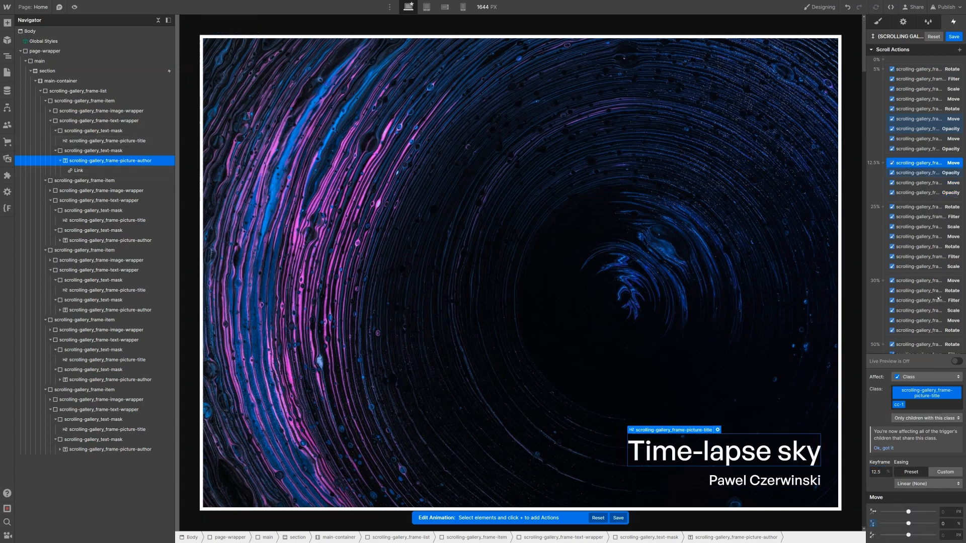
shift+click(922, 184)
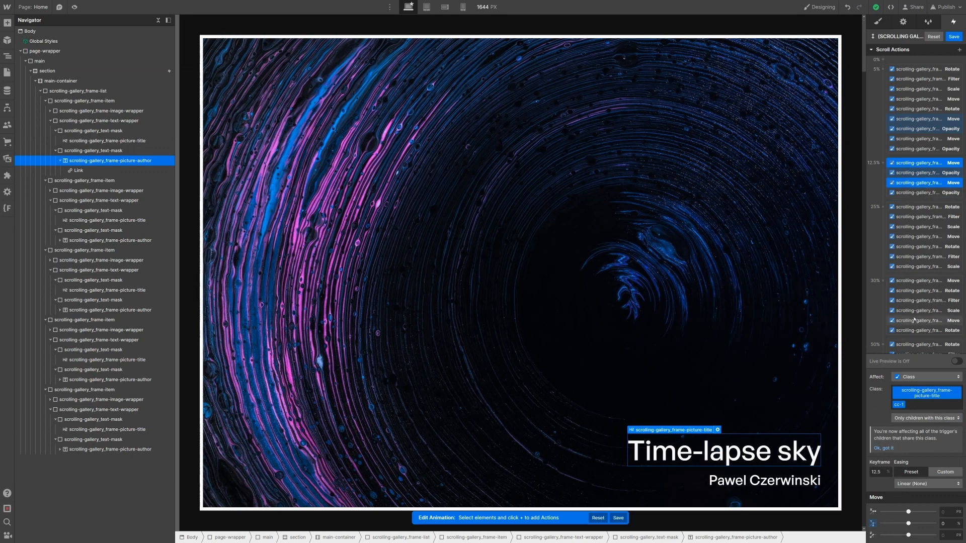
click(951, 524)
text(-100)
key(Return)
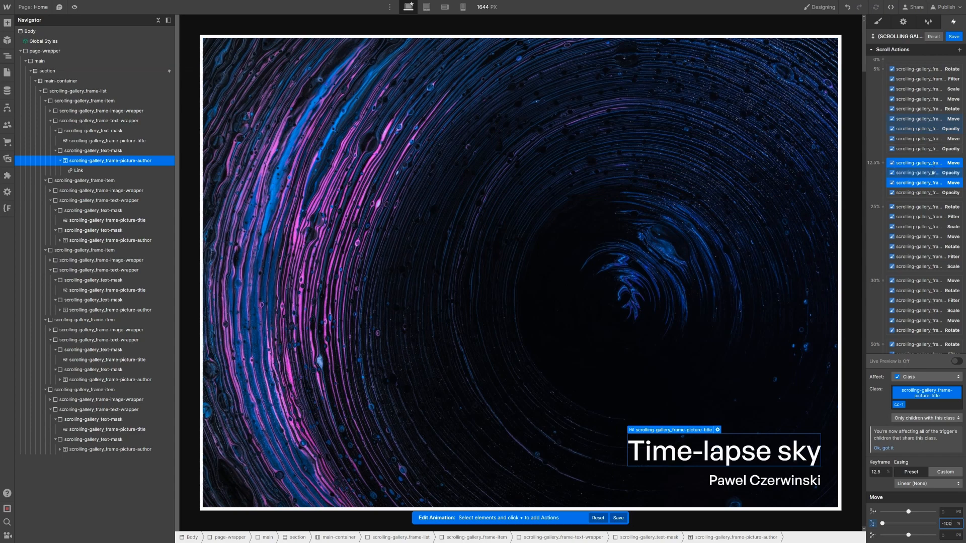
Step: Set both 12.5% Opacity actions to 0
click(934, 172)
shift+click(926, 193)
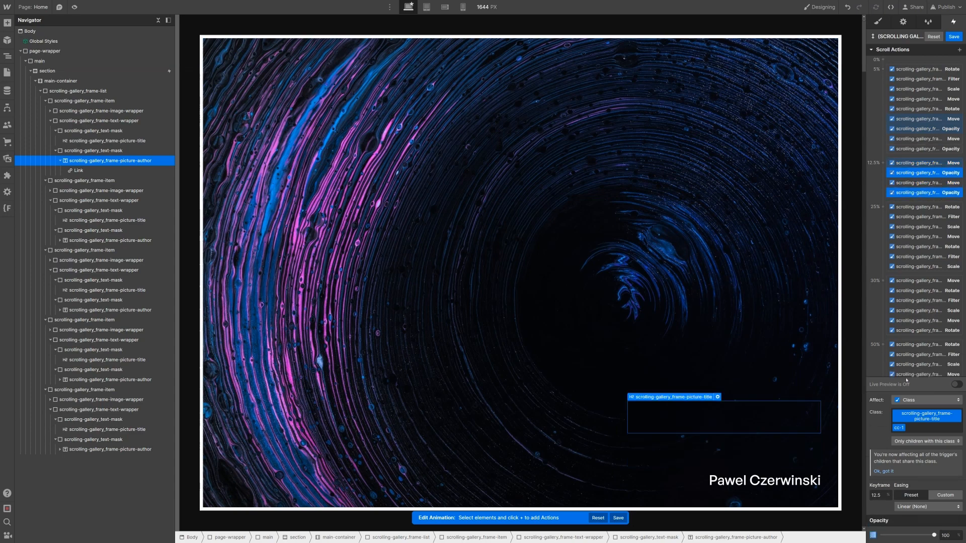
click(941, 536)
text(0)
click(930, 193)
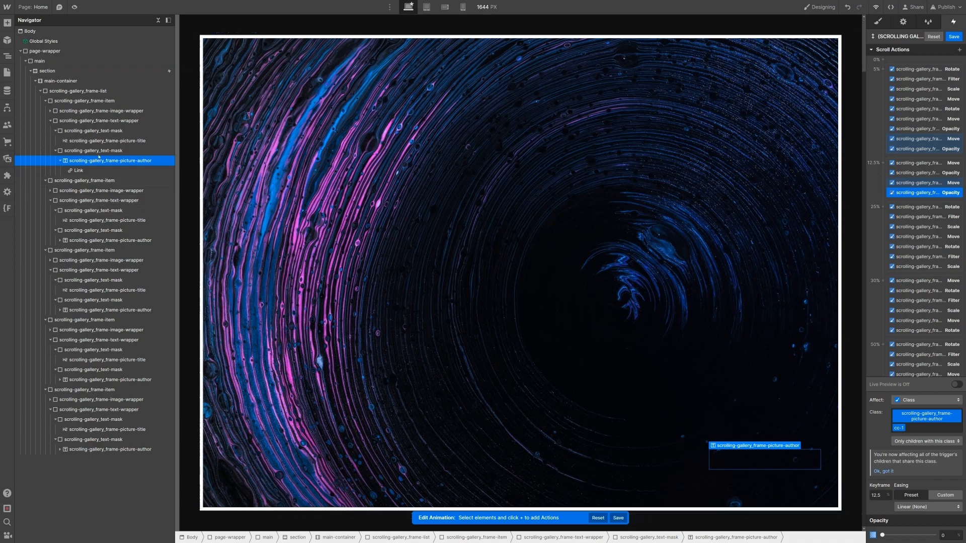
click(83, 224)
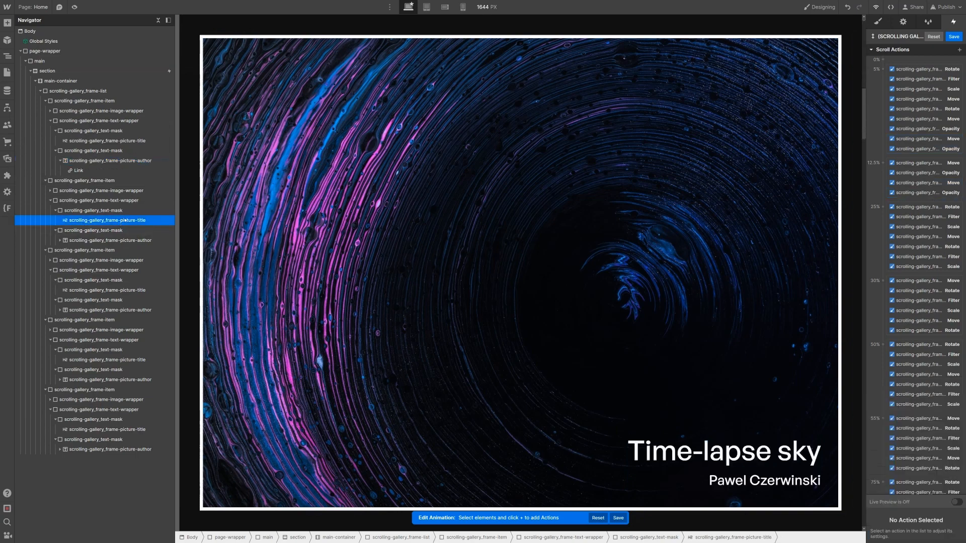
Step: Add Move and Opacity actions at 0% for the second frame's picture title
click(959, 50)
click(924, 75)
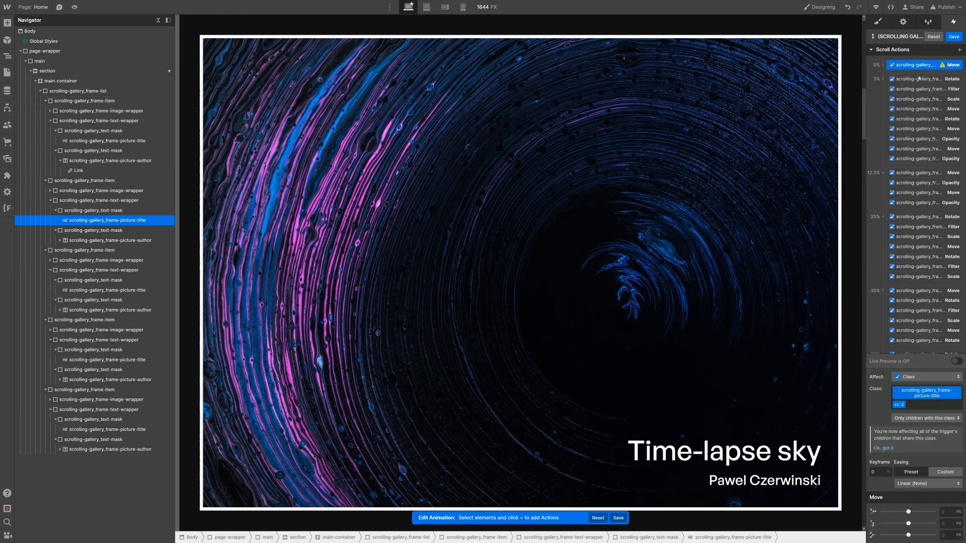
click(961, 50)
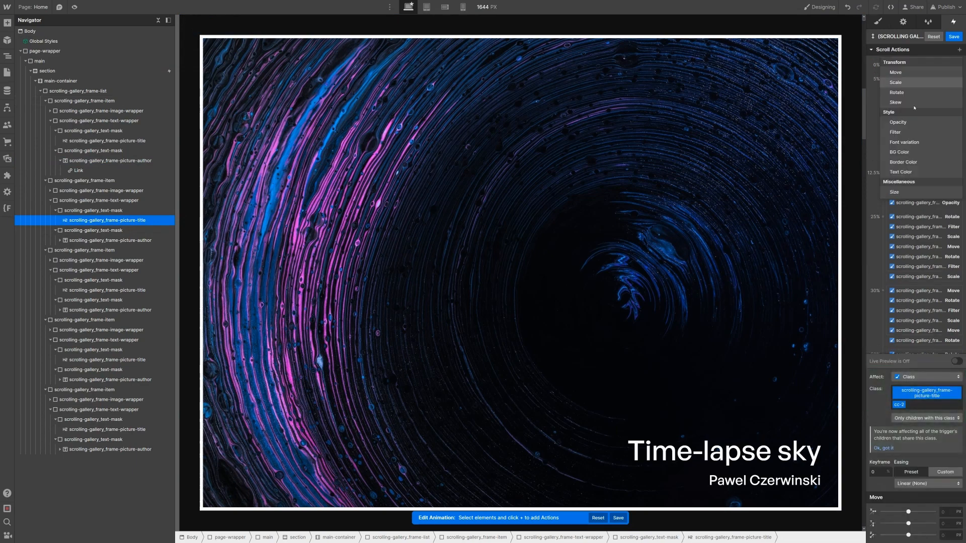
click(913, 122)
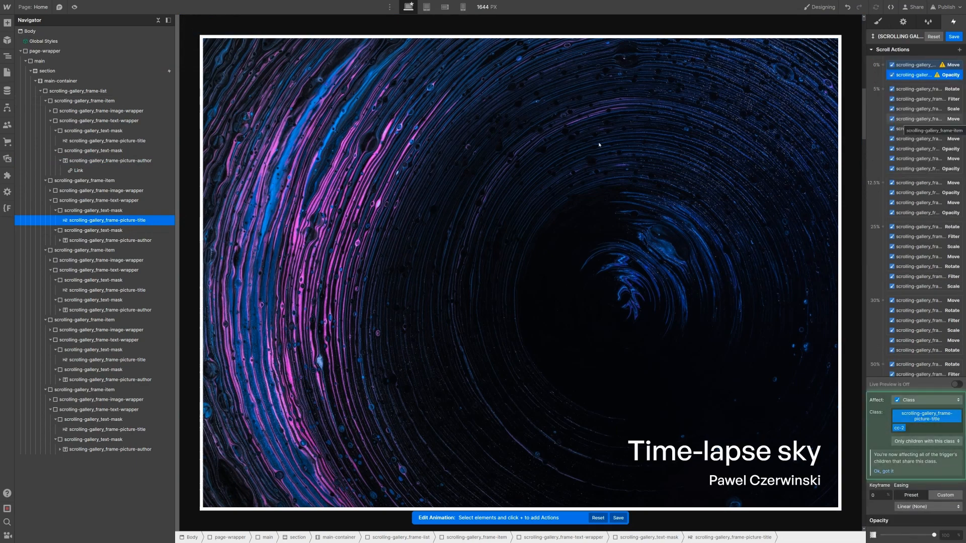
Step: Add Move and Opacity actions for the second frame's author and select all four 0% actions
click(135, 243)
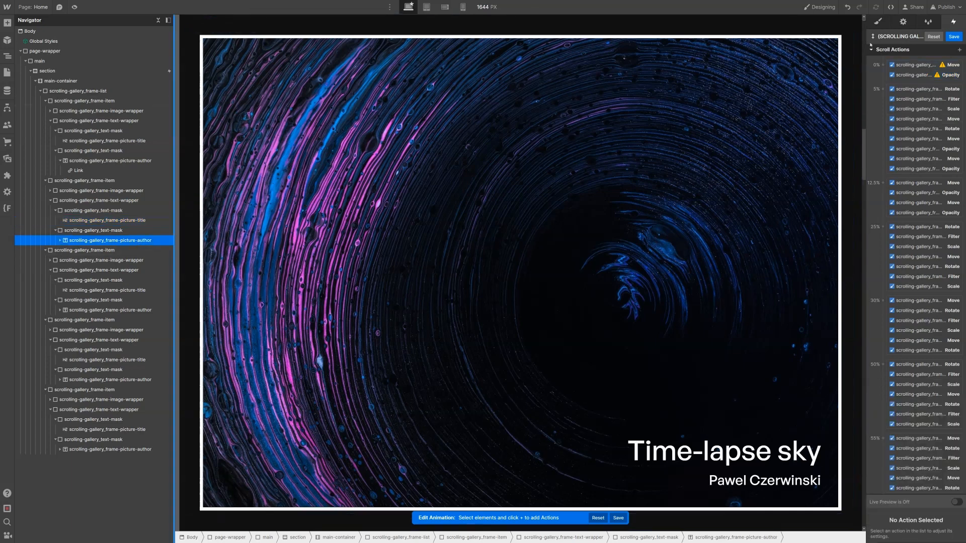
click(960, 50)
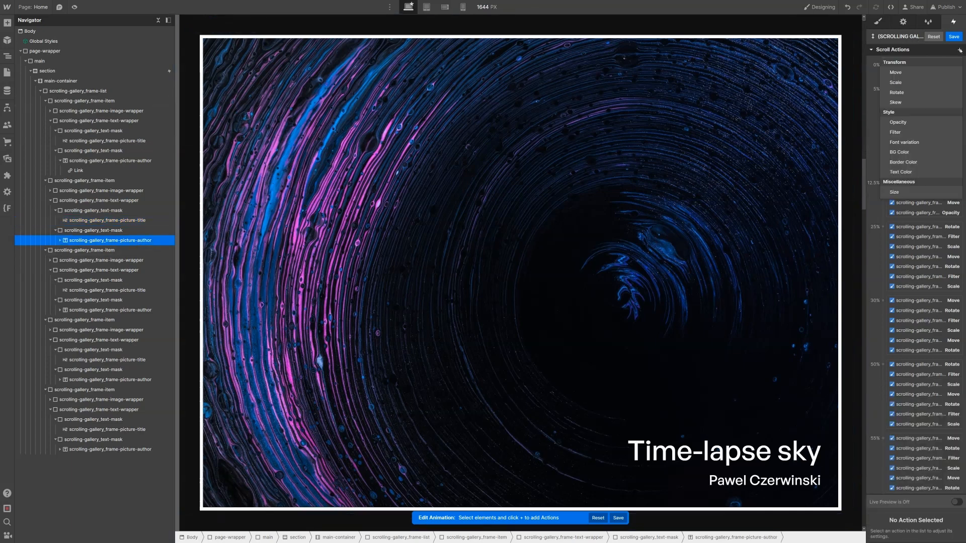
click(938, 73)
click(960, 50)
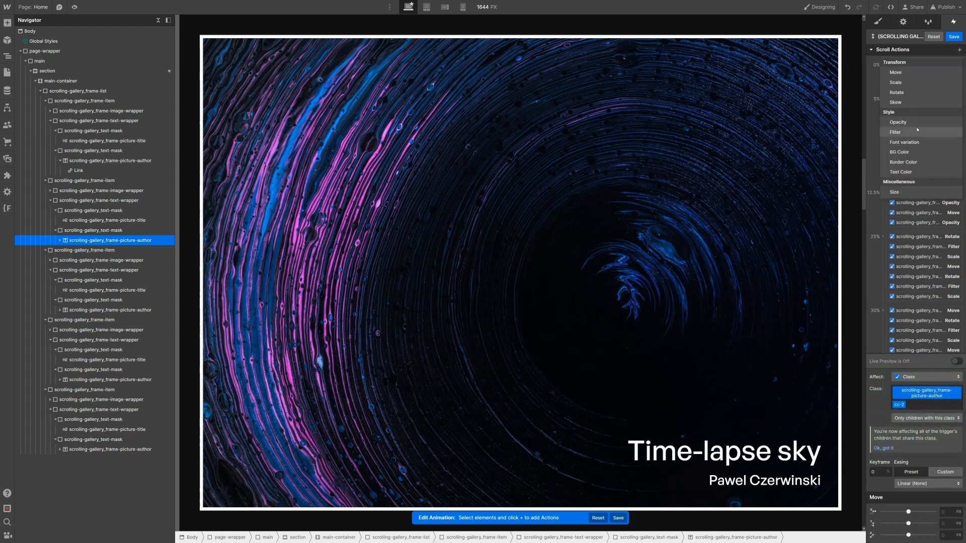
click(920, 122)
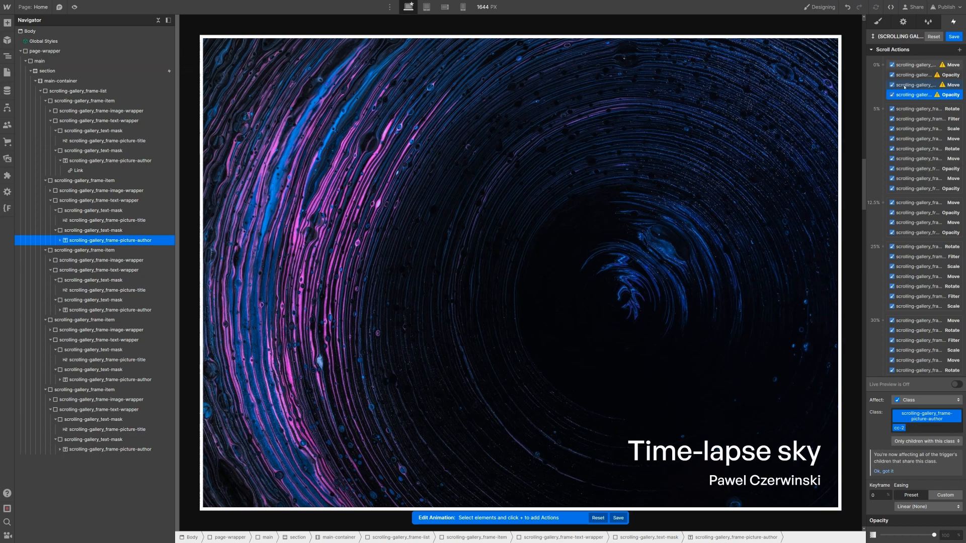
click(916, 74)
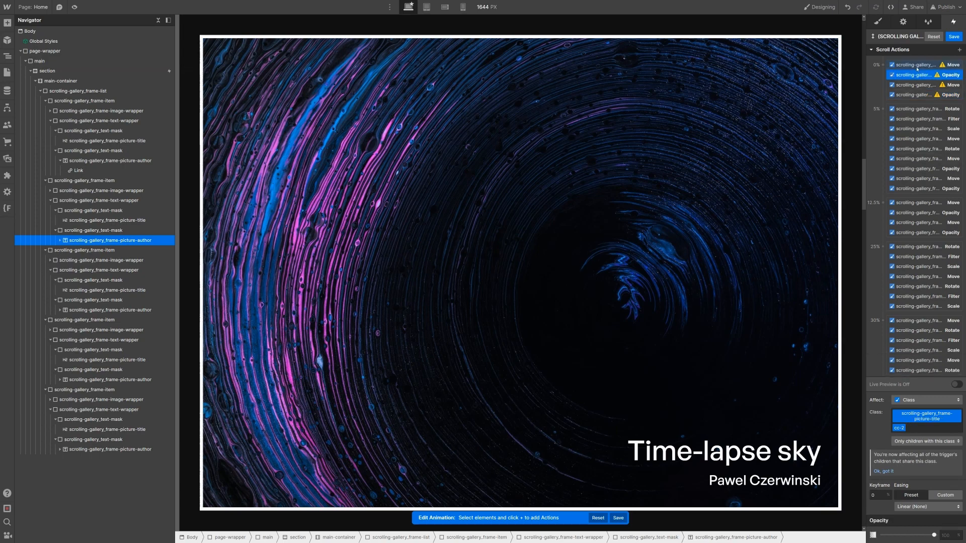
click(917, 67)
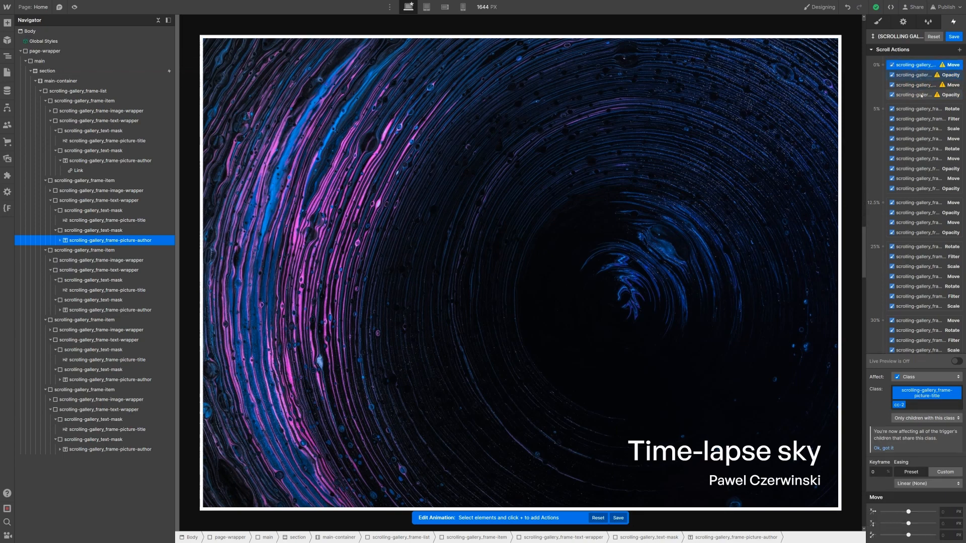
shift+click(921, 95)
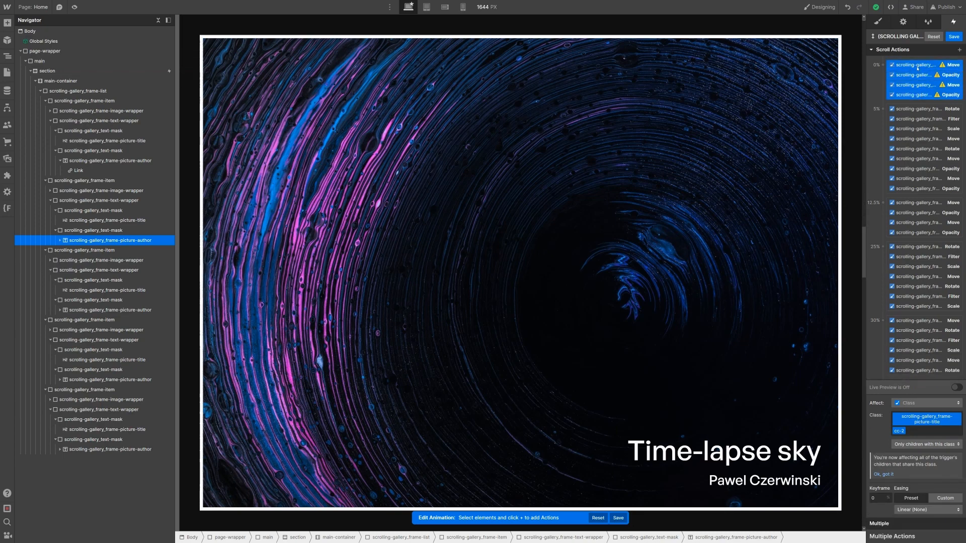
Step: Move the four text actions to 25%, then shift their keyframe by -2.5 to 22.5%
drag(916, 68, 913, 267)
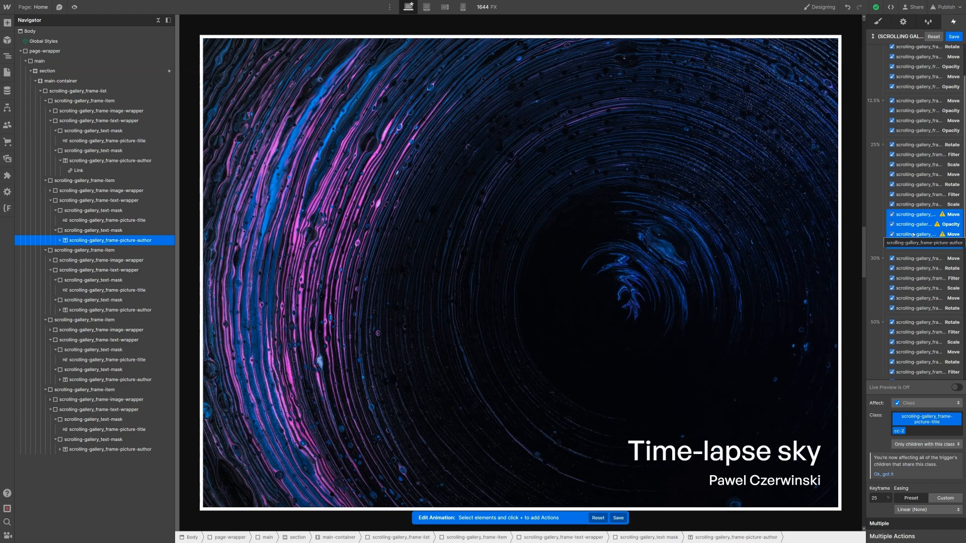
click(880, 499)
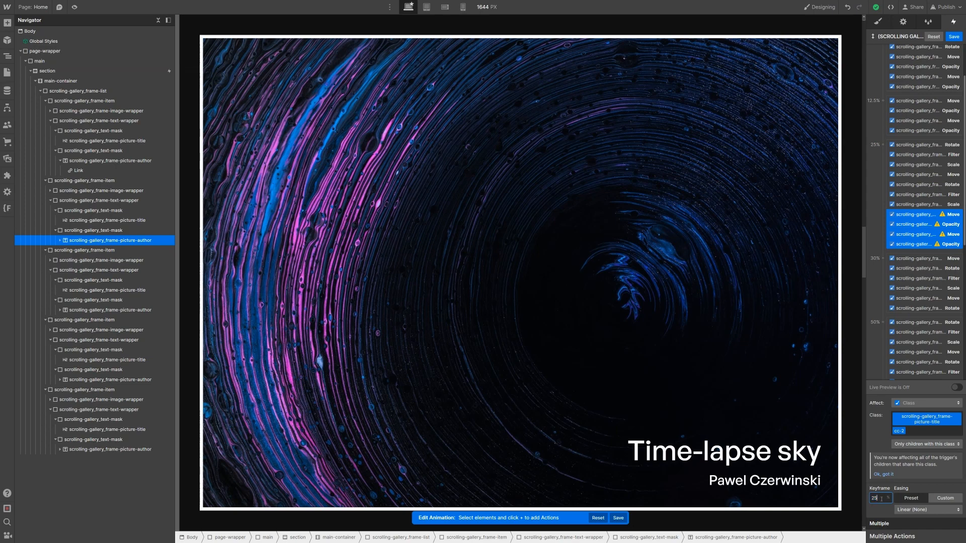
text(-2.5)
key(Return)
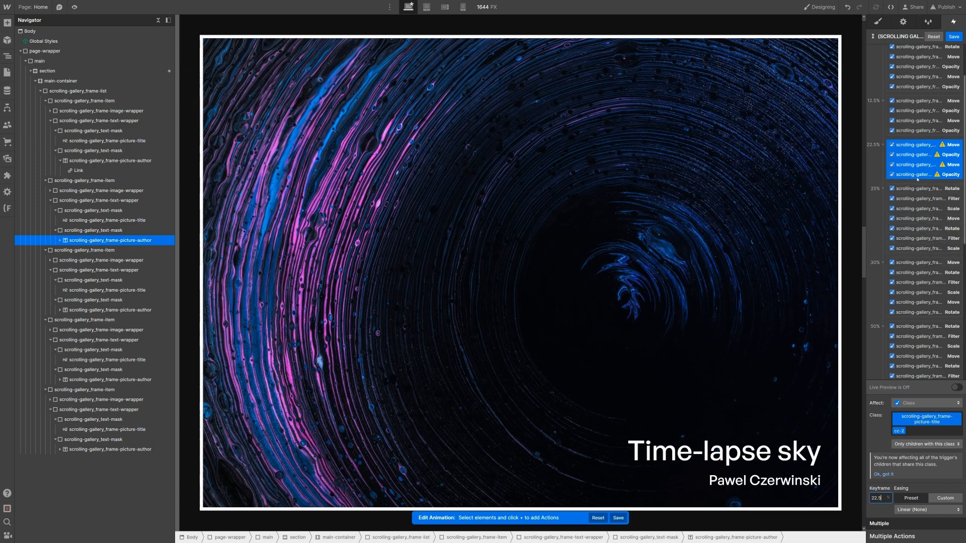
Step: At 22.5%, set both Move actions to Y 100% and both Opacity actions to 0
click(930, 146)
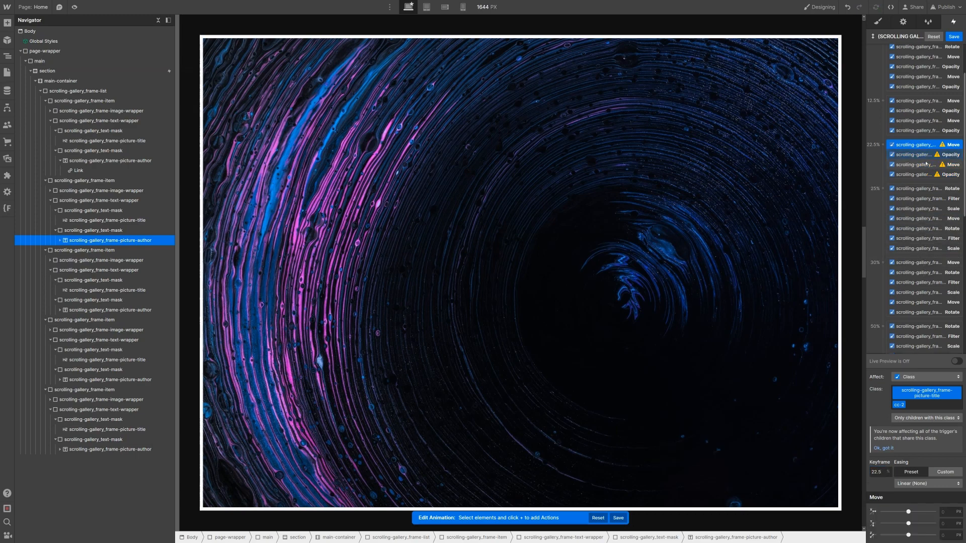
click(946, 524)
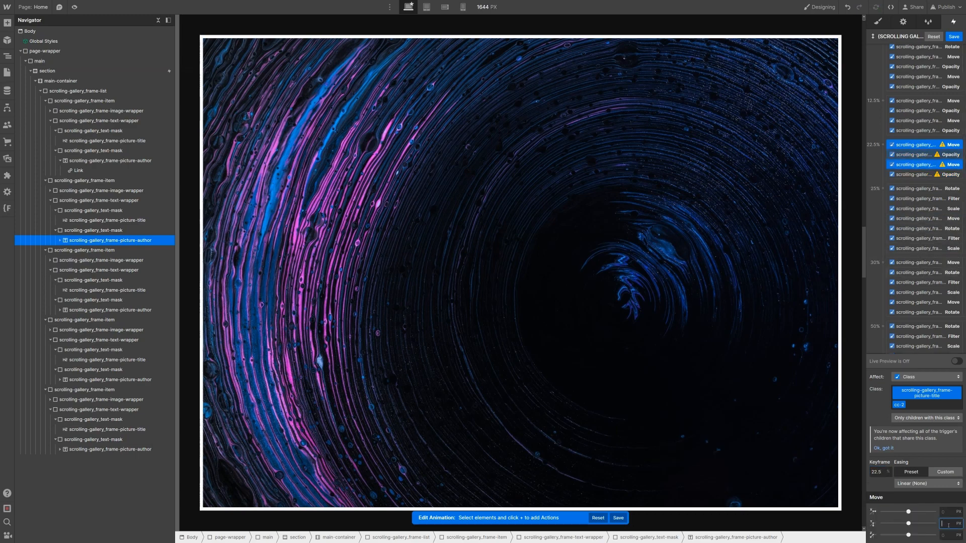
text(100%)
click(919, 154)
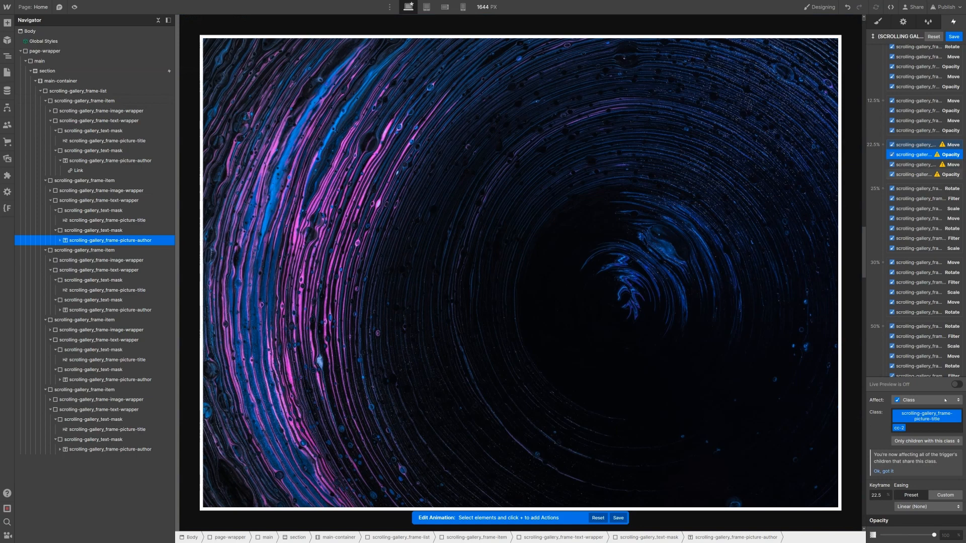
click(940, 536)
text(0)
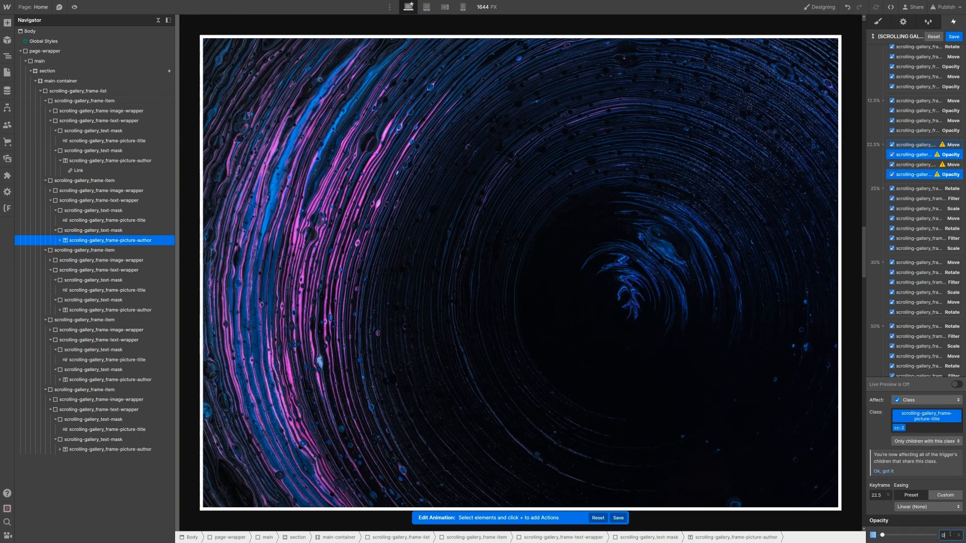
Step: Paste a copy of the four 22.5% actions into the 25% keyframe
click(928, 145)
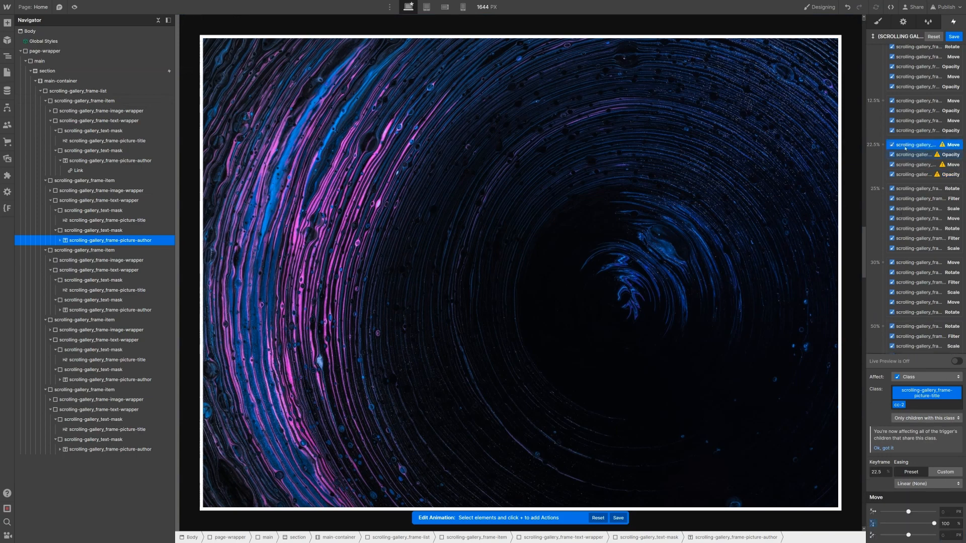
shift+click(915, 174)
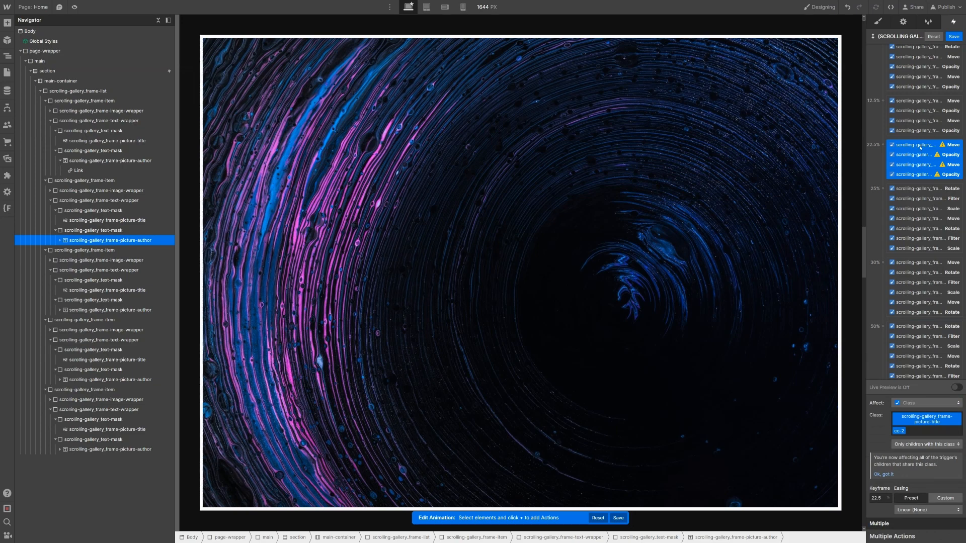
key(ctrl+v)
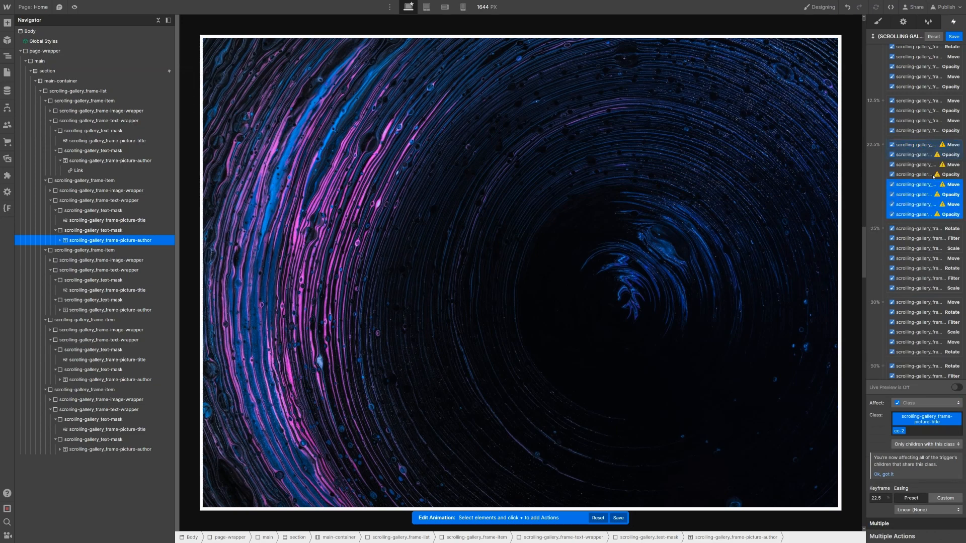
drag(921, 188, 928, 262)
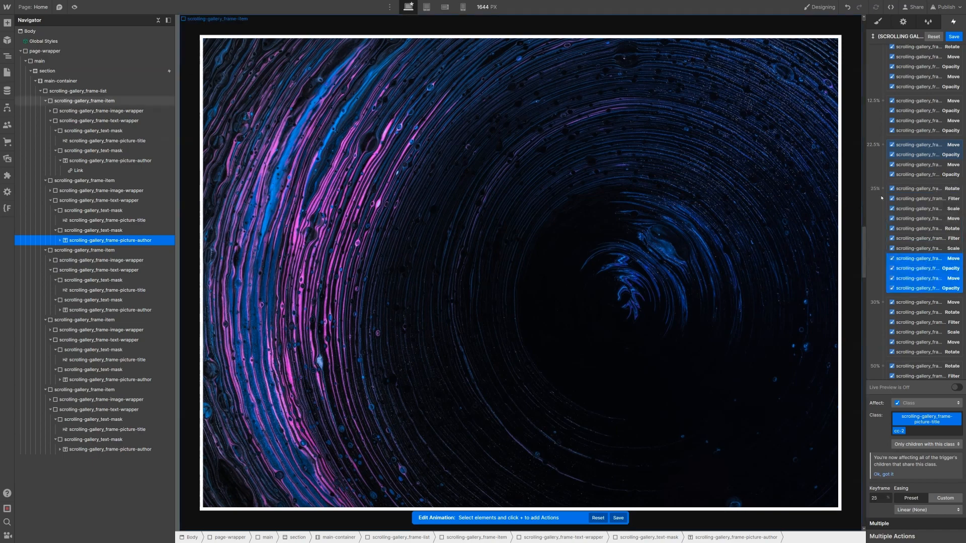
Step: Set the 25% copies to Move Y 0 and Opacity 100
scroll(923, 211, down, 1)
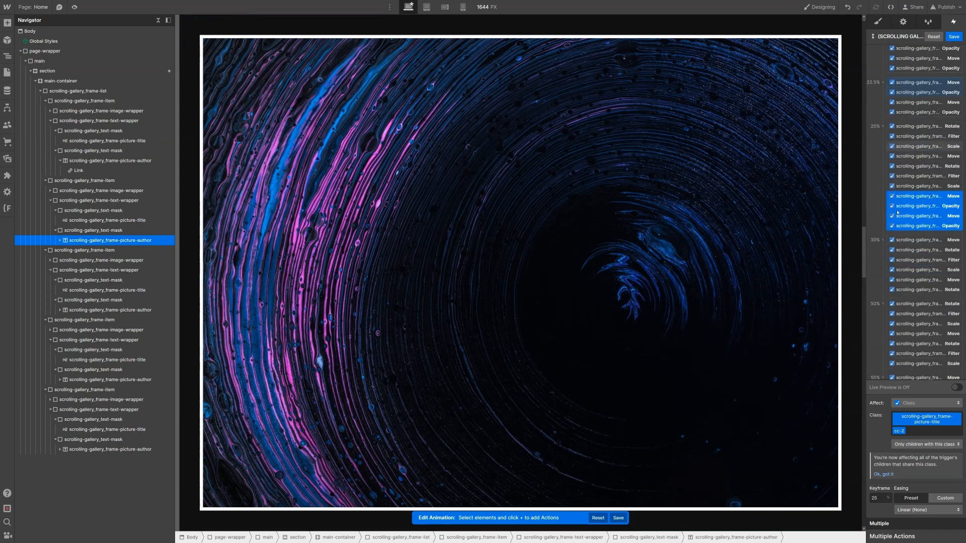
click(927, 216)
click(944, 524)
text(0)
key(Return)
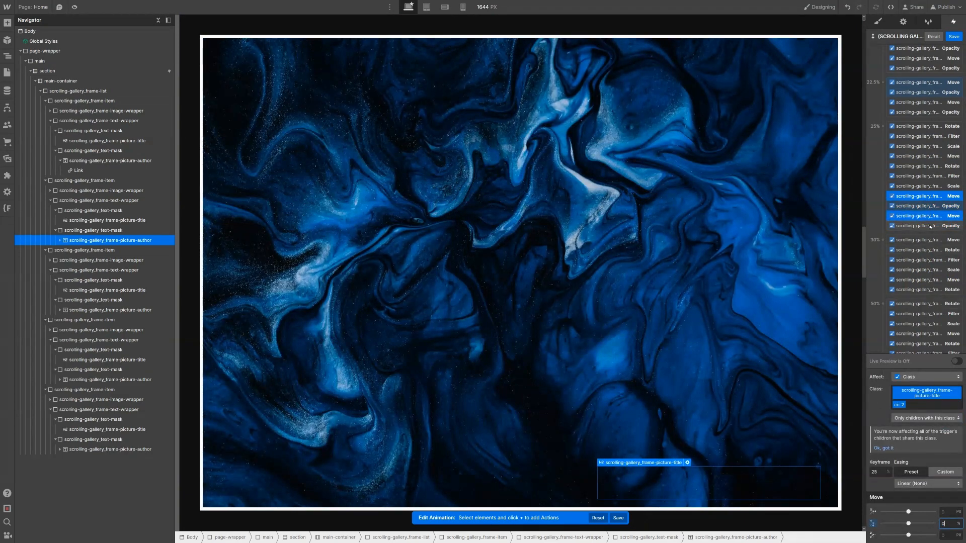
click(940, 207)
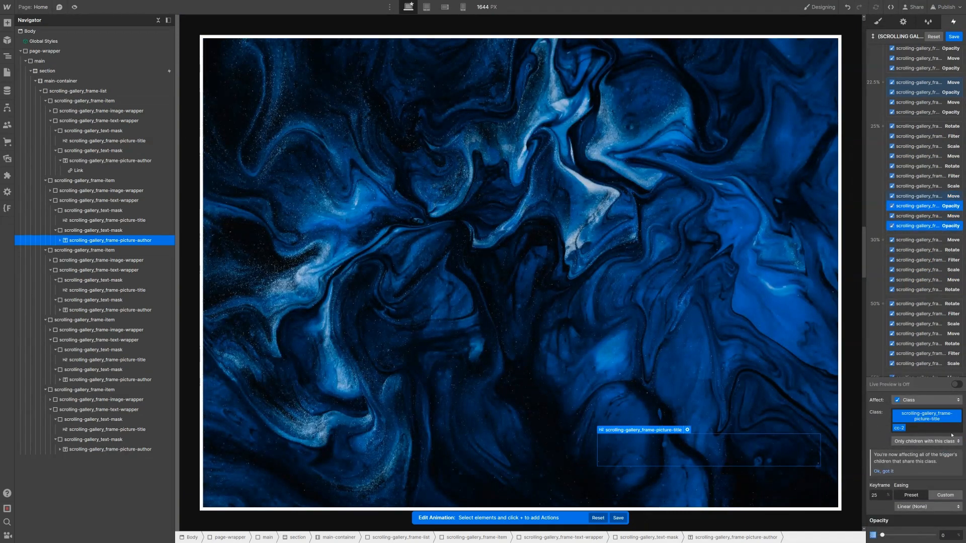
click(951, 535)
text(100)
key(Return)
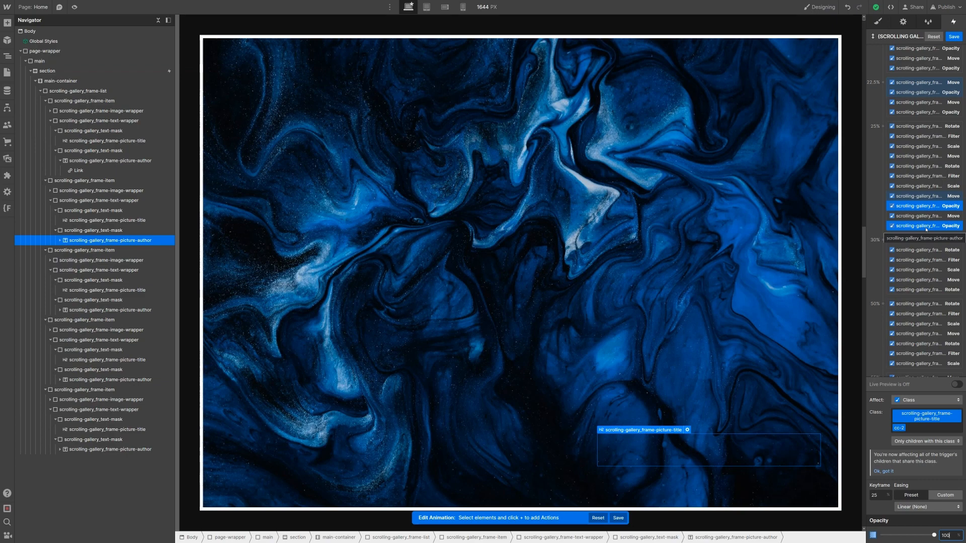
Step: Select all four 25% title and author actions
scroll(926, 229, down, 5)
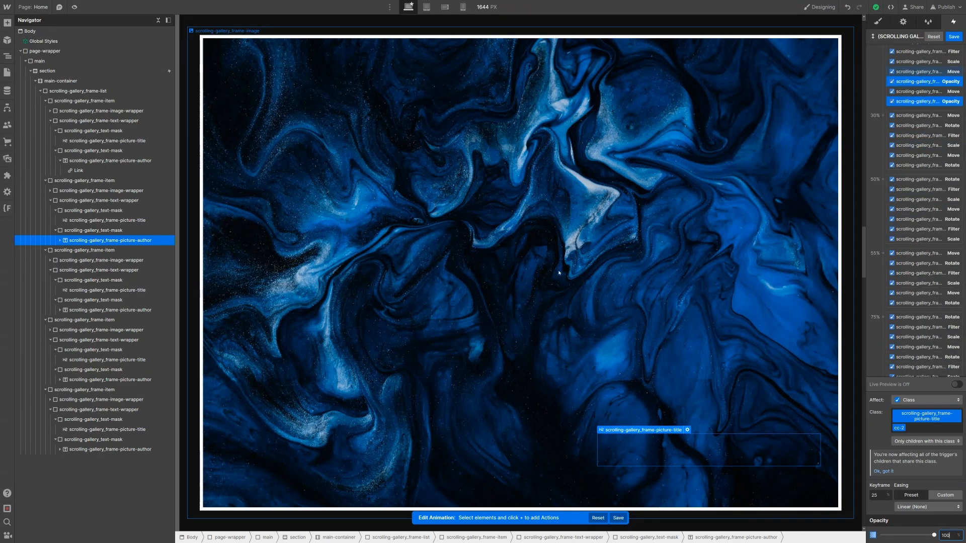
scroll(917, 151, up, 3)
click(918, 134)
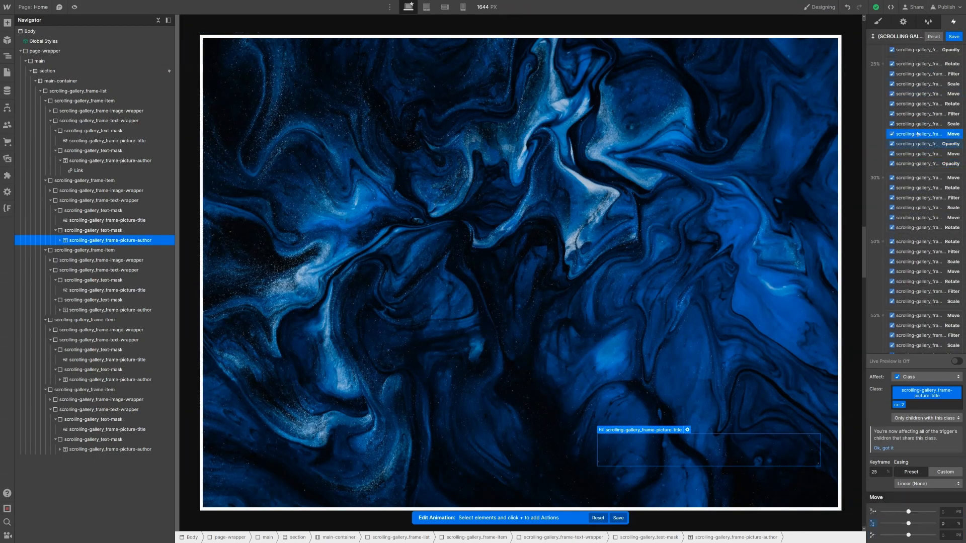
shift+click(920, 164)
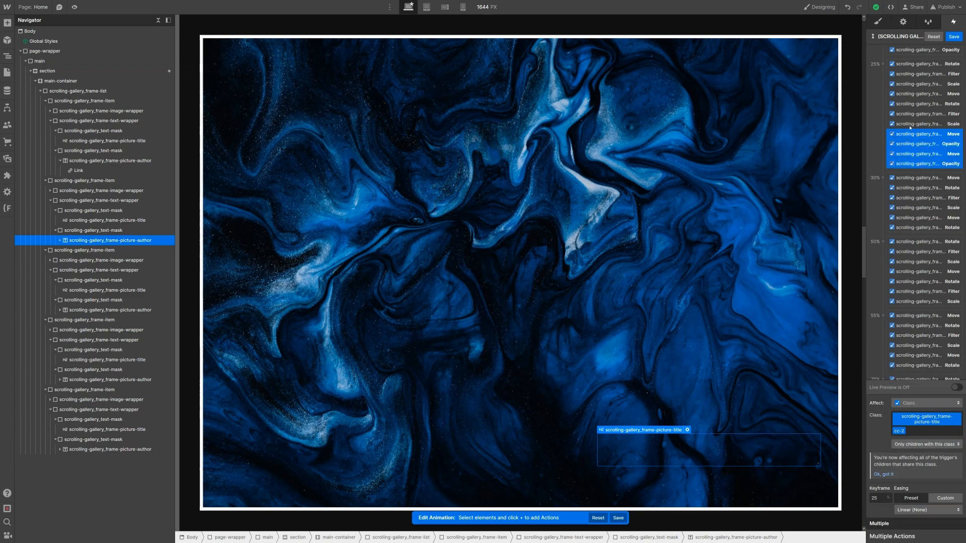
Step: Duplicate the four 25% text actions and drag the copies into the 30% keyframe
right_click(938, 137)
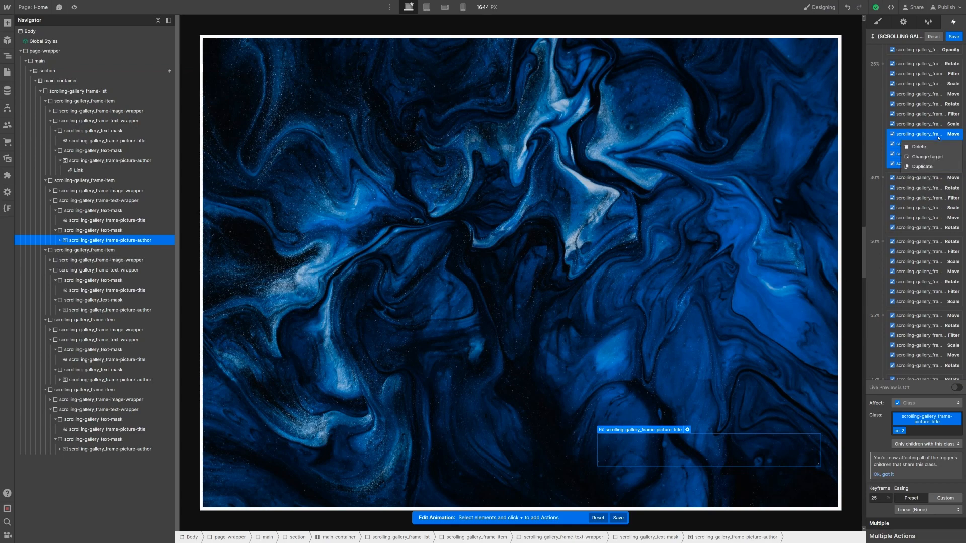
click(939, 166)
scroll(926, 141, down, 1)
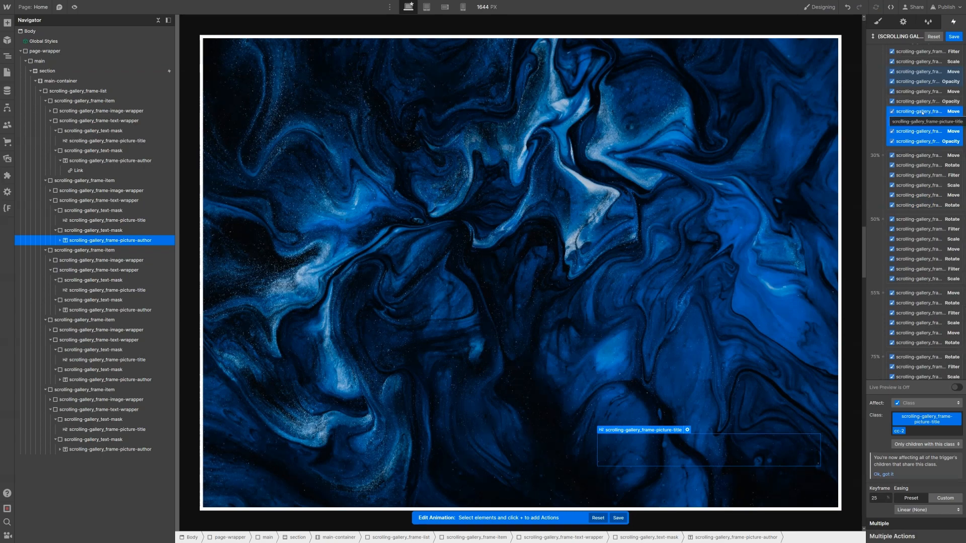
drag(923, 112, 923, 182)
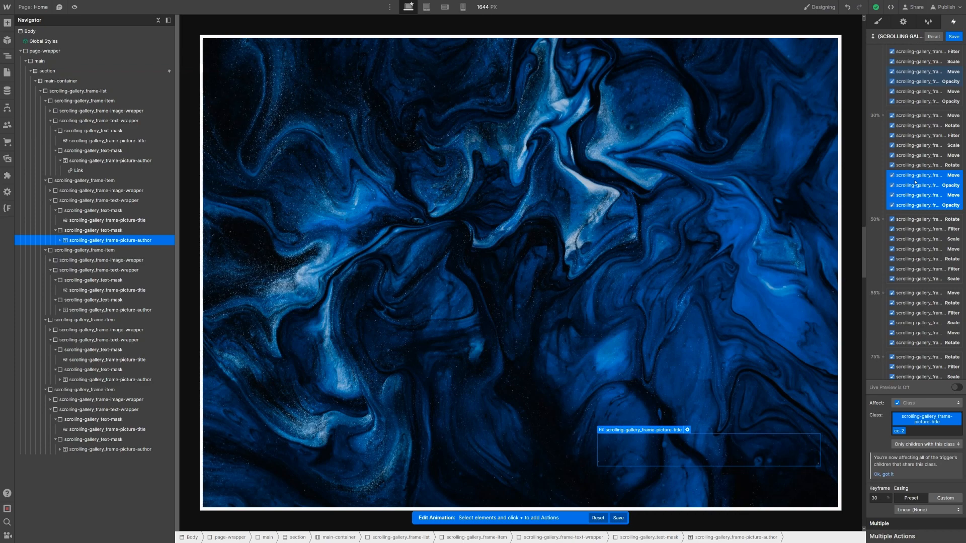
Step: Duplicate the four text actions again and set the copies' keyframe to 37.5%
scroll(918, 136, down, 2)
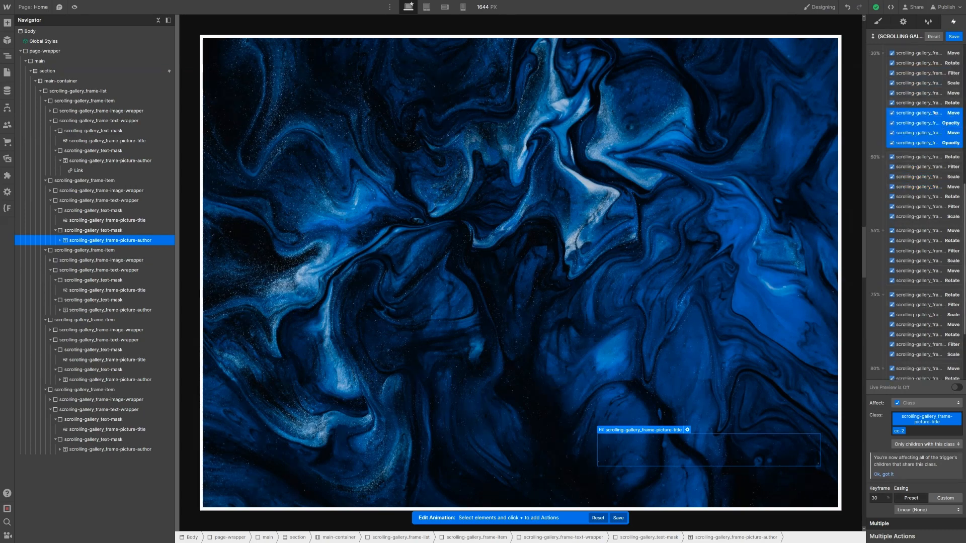
click(931, 132)
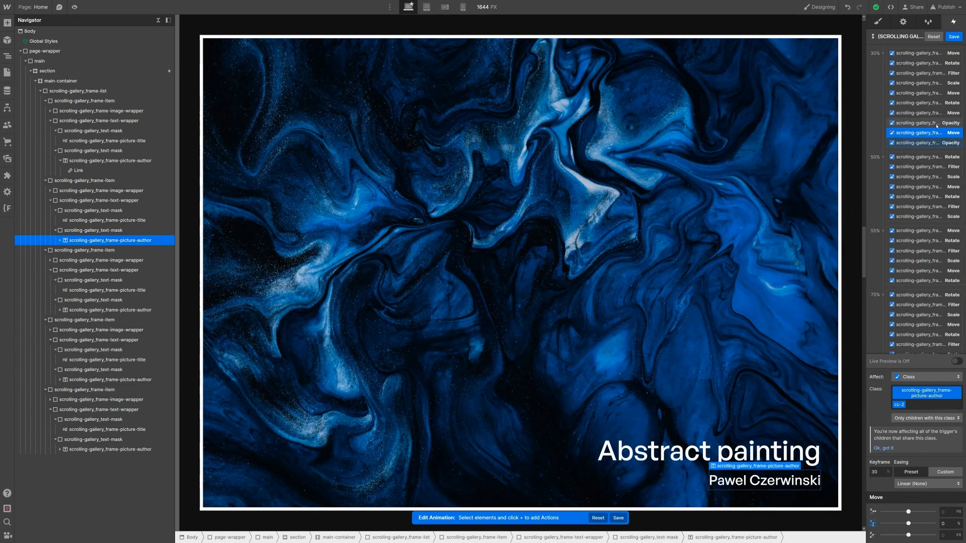
click(935, 124)
click(935, 143)
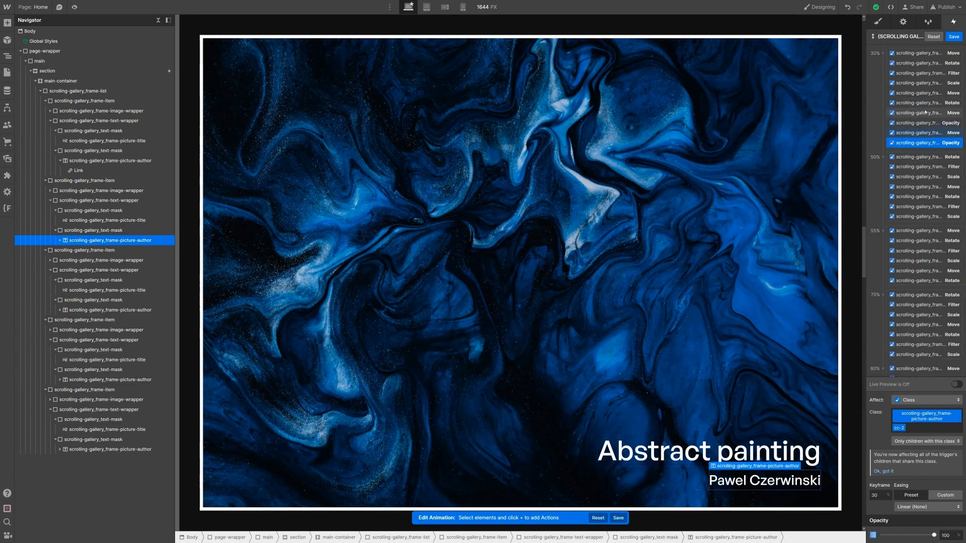
click(931, 113)
shift+click(934, 144)
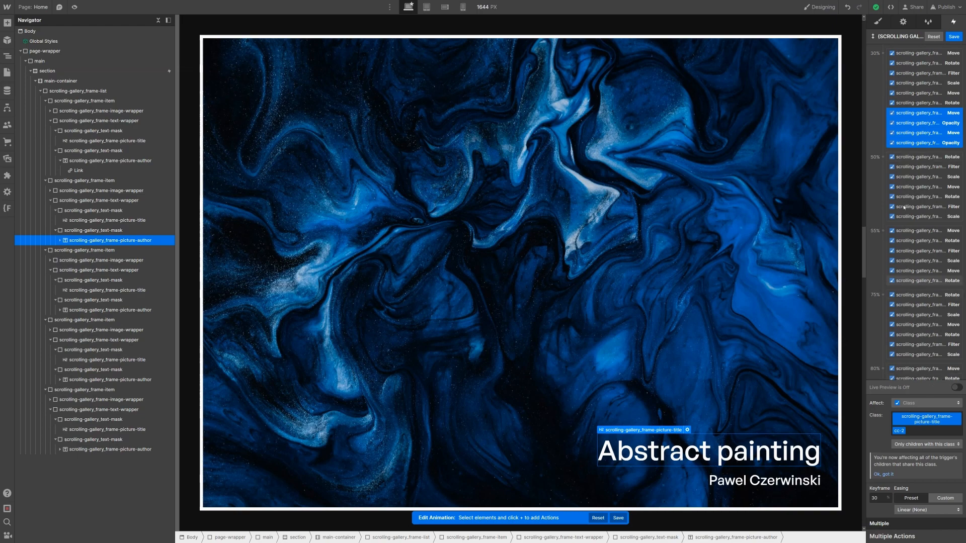
scroll(910, 202, up, 2)
right_click(921, 178)
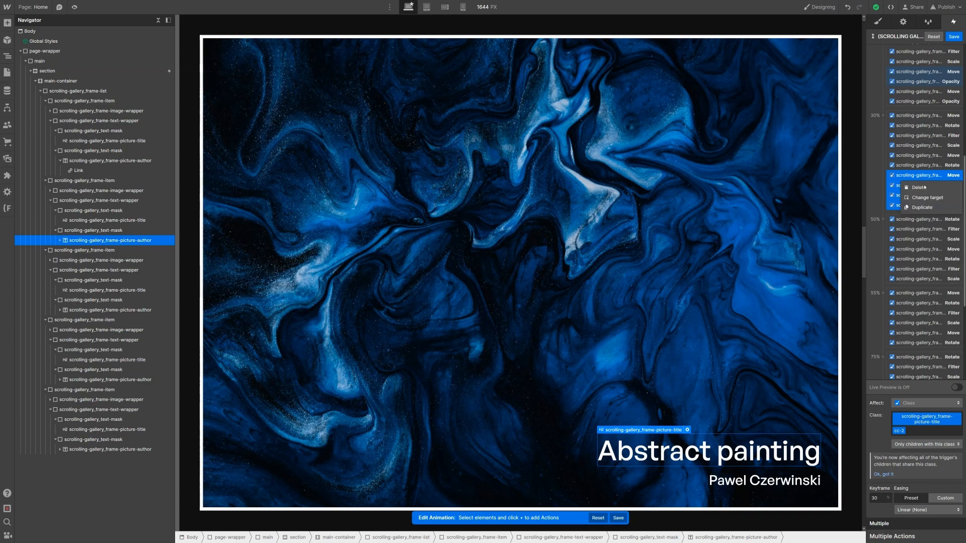
click(944, 212)
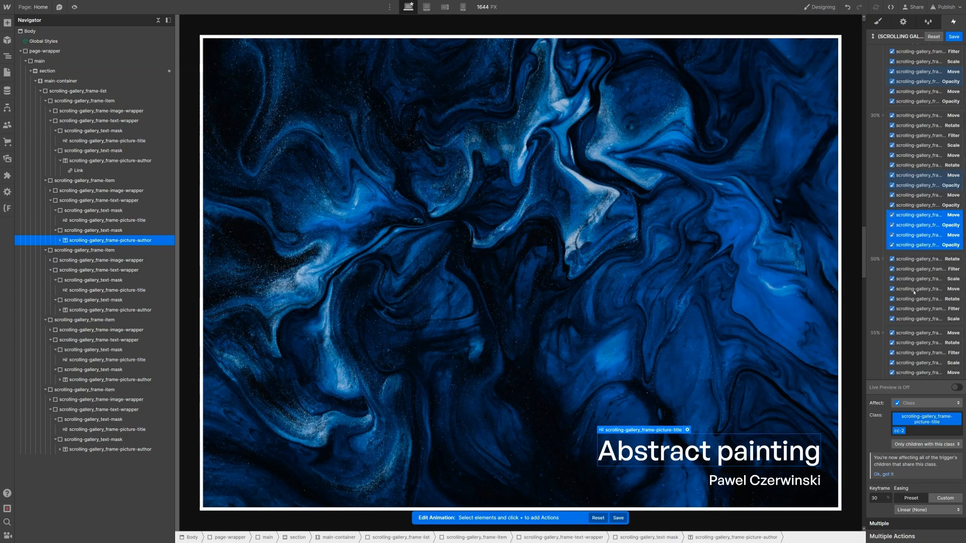
click(881, 500)
click(880, 501)
key(Return)
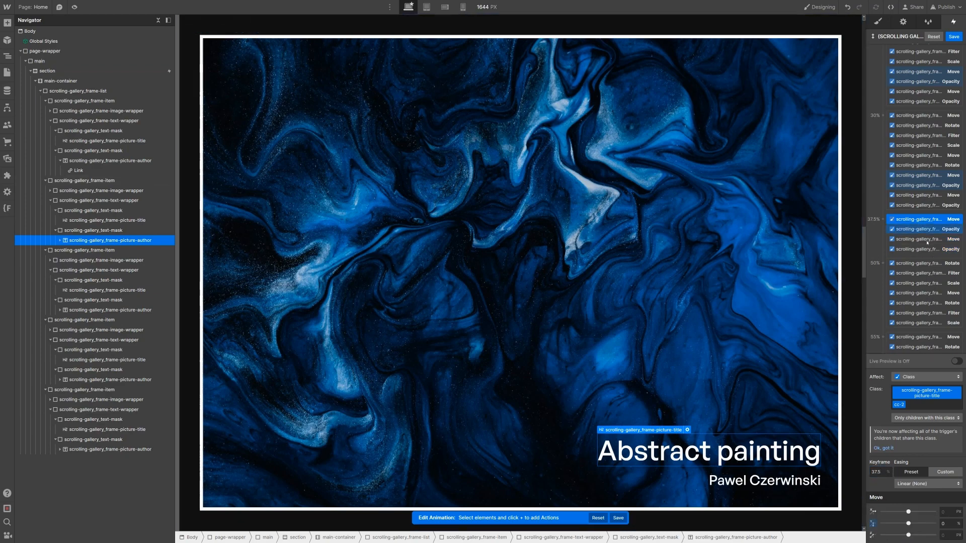
Step: Set both 37.5% Move actions to Y -100%
shift+click(927, 240)
click(950, 521)
text(-100)
key(Return)
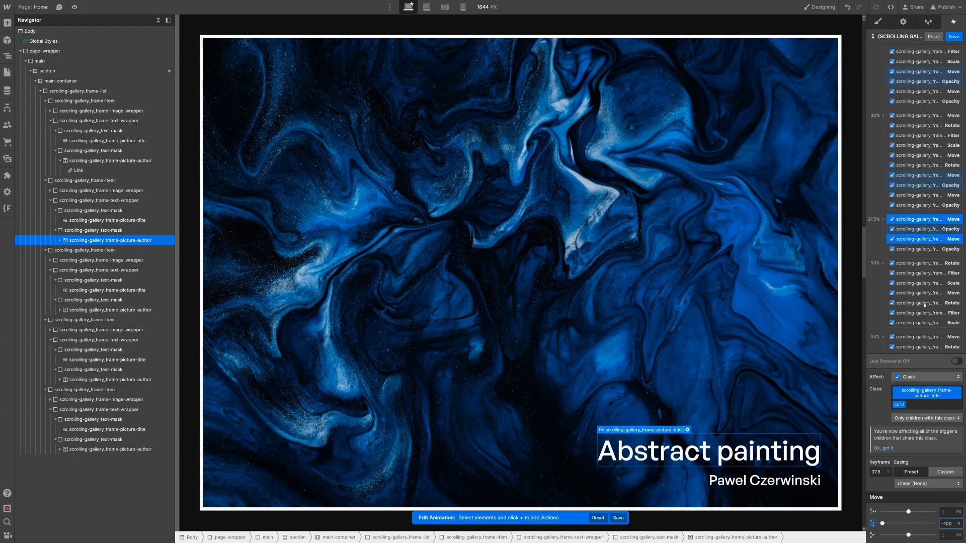
Step: Set both 37.5% Opacity actions to 0, fading the Abstract painting text out
click(906, 229)
shift+click(916, 249)
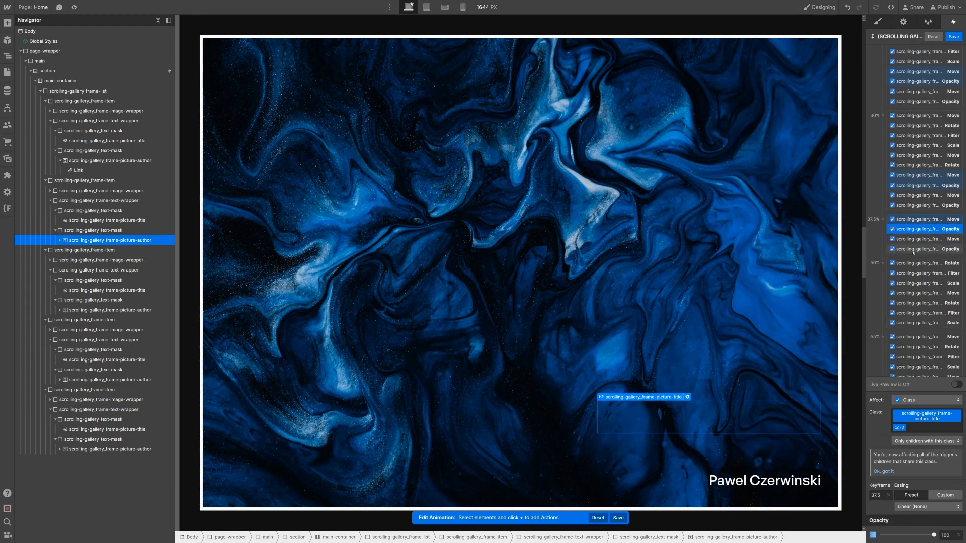
click(942, 535)
text(0)
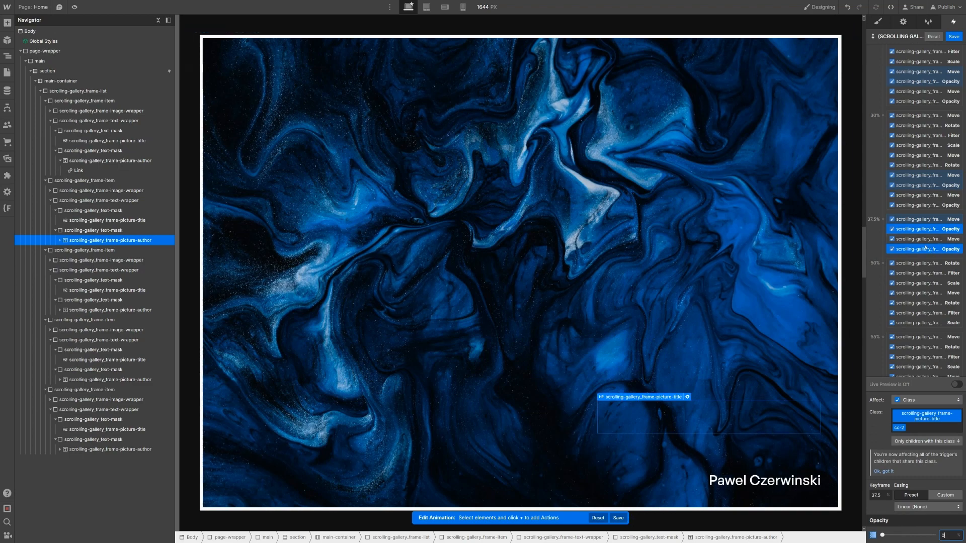
click(85, 290)
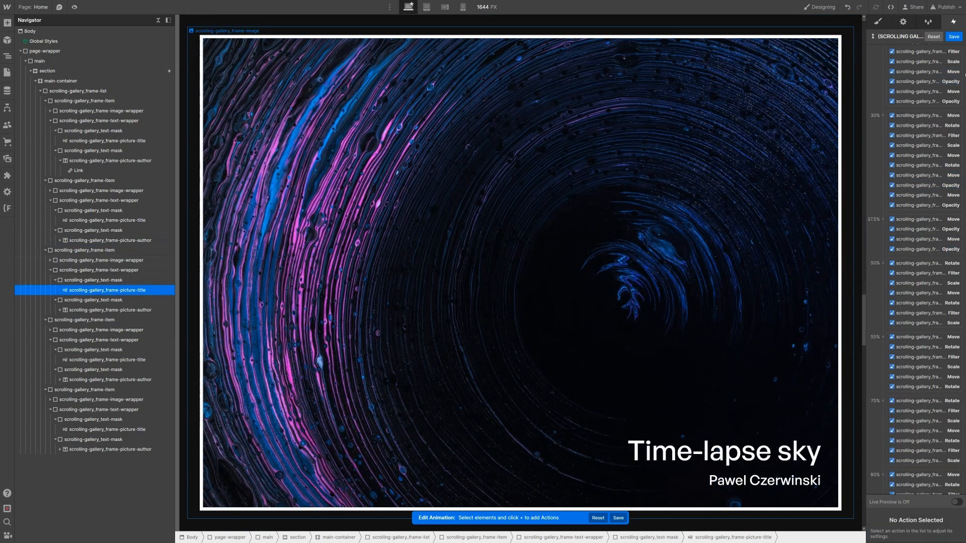
Step: Add Move and Opacity actions at 0% for the Time-lapse sky title and author
scroll(883, 109, up, 5)
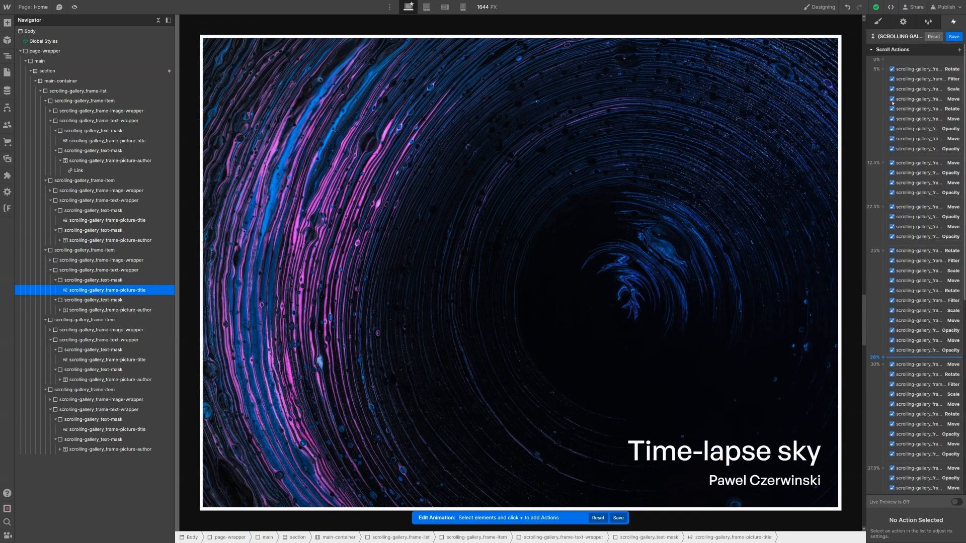
click(949, 60)
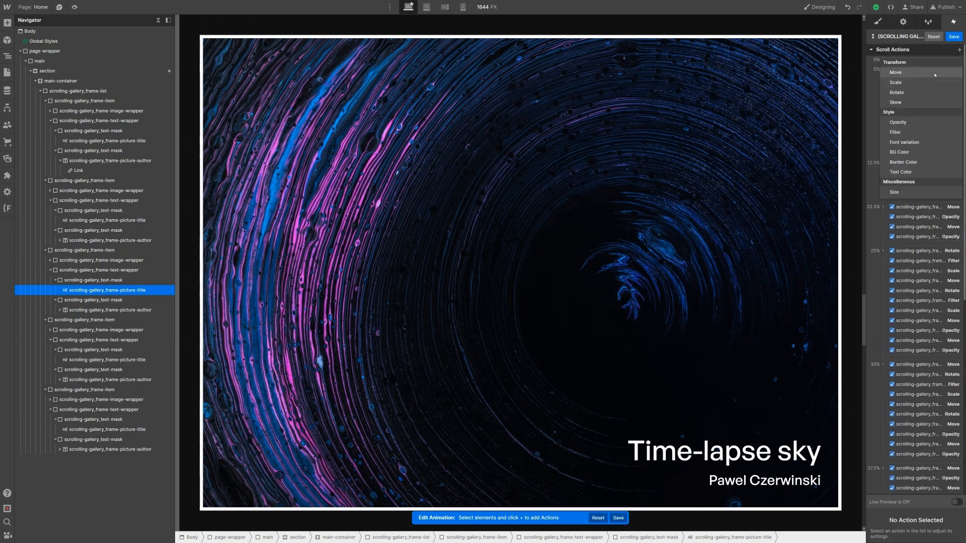
key(Return)
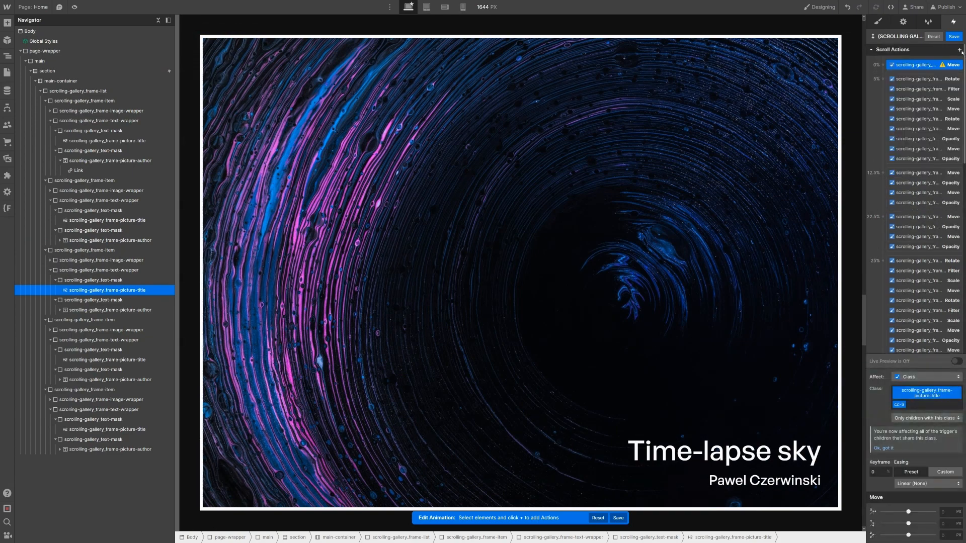
click(960, 50)
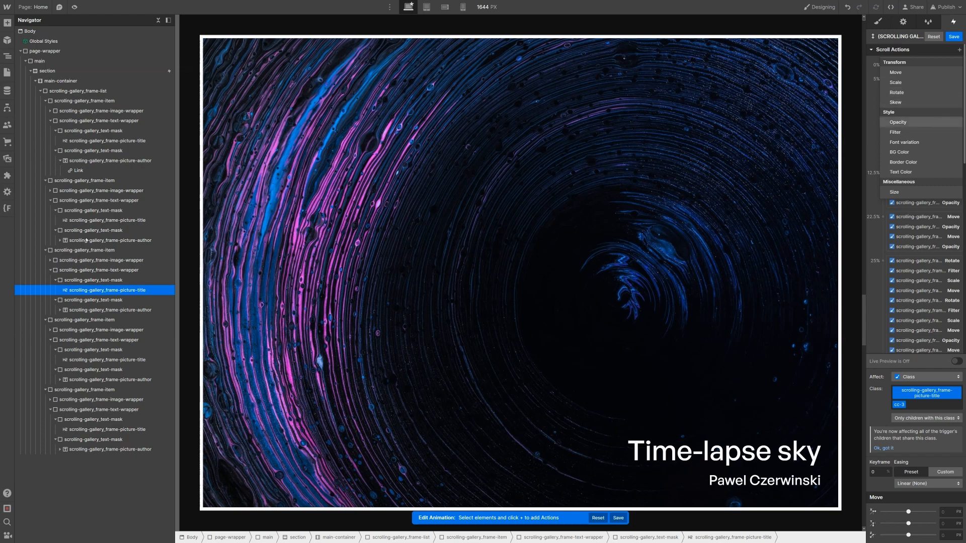
key(Return)
click(108, 310)
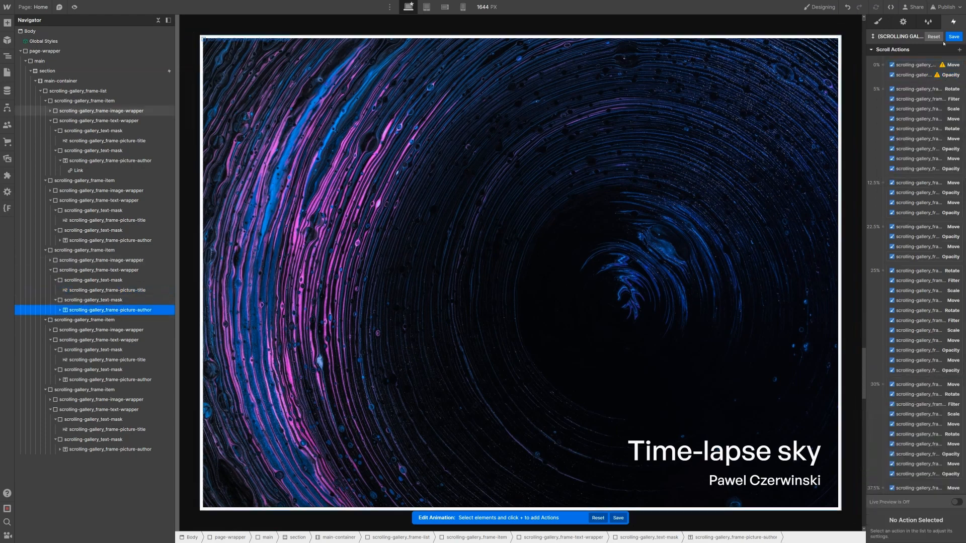
click(960, 50)
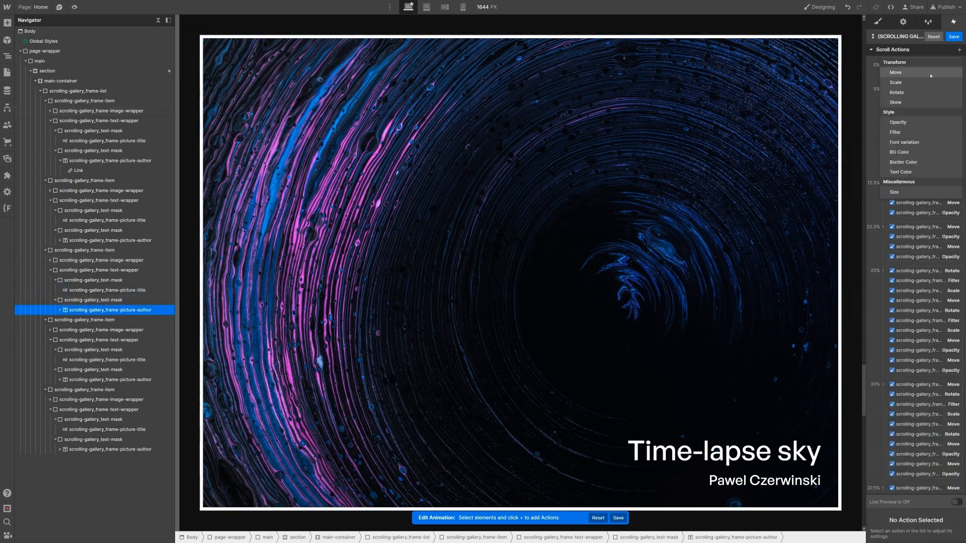
key(Return)
click(959, 50)
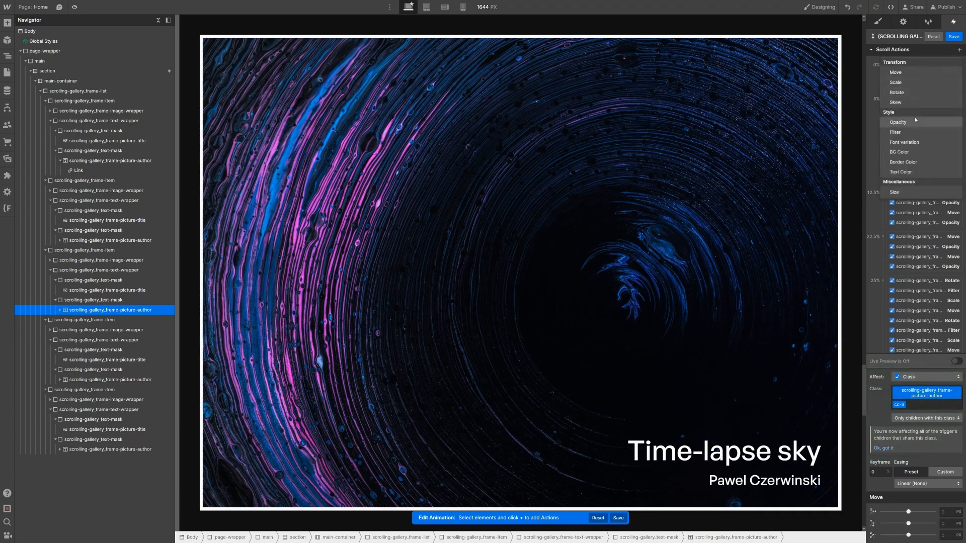
click(898, 122)
Step: Set both 0% Move actions to Y 100%
click(913, 65)
shift+click(919, 85)
click(950, 523)
text(100%)
key(Return)
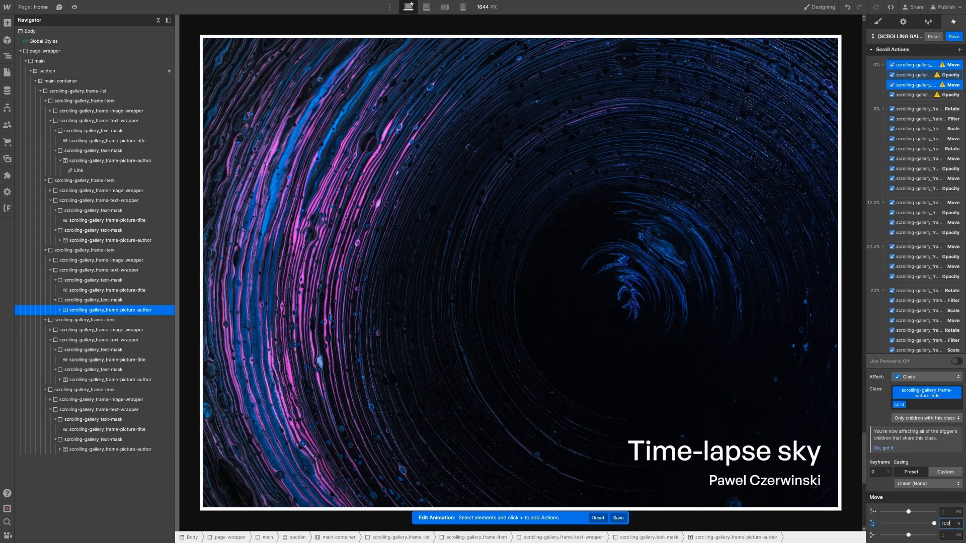
Step: Set both 0% Opacity actions to 0 and select all four 0% actions
click(904, 75)
shift+click(915, 94)
click(930, 536)
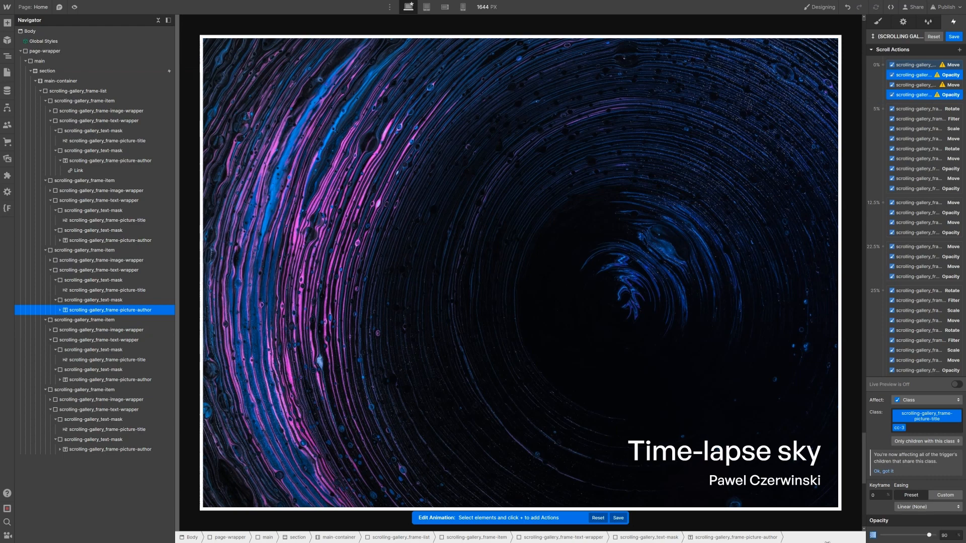
click(899, 65)
shift+click(913, 94)
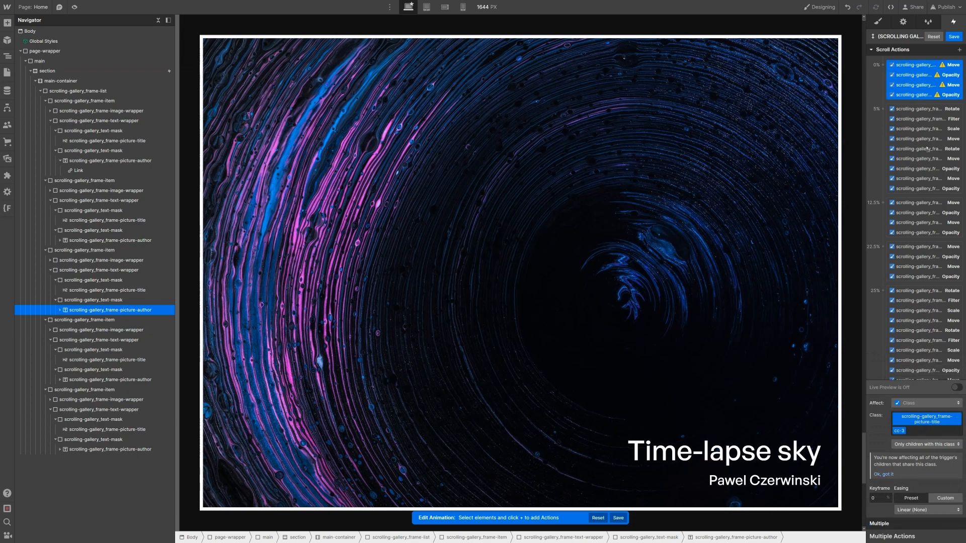
scroll(912, 375, down, 2)
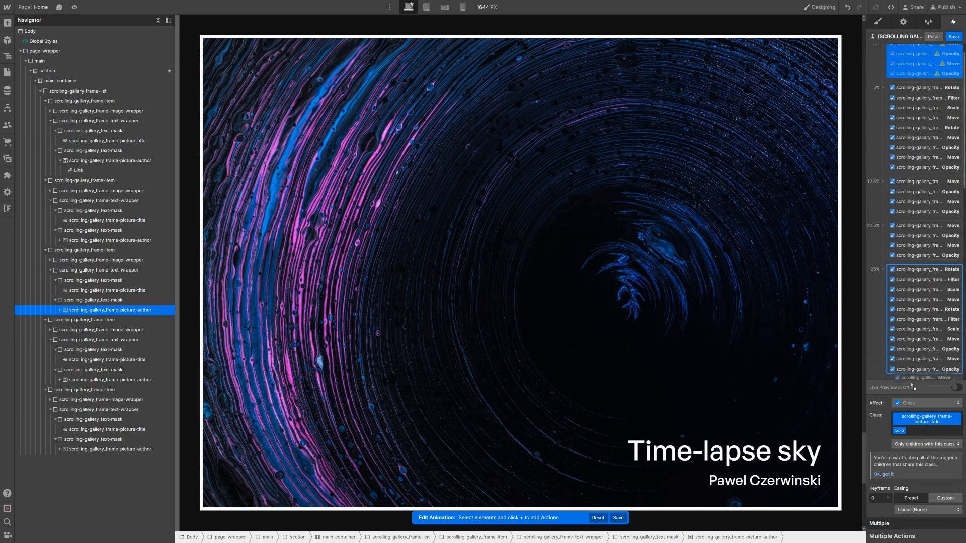
scroll(913, 385, down, 10)
Step: Place the four new actions at the 47.5% keyframe and duplicate them into the 50% group
drag(912, 384, 920, 247)
click(883, 498)
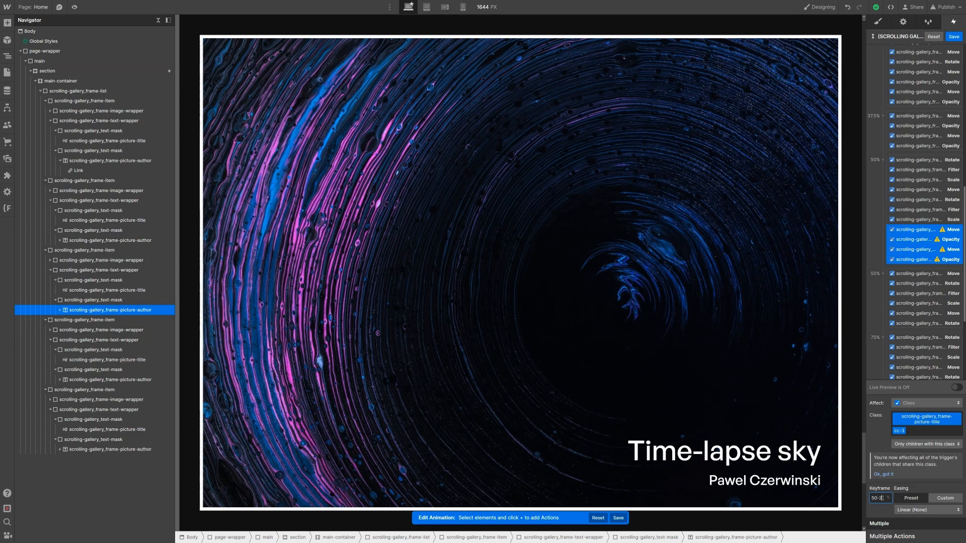
key(Return)
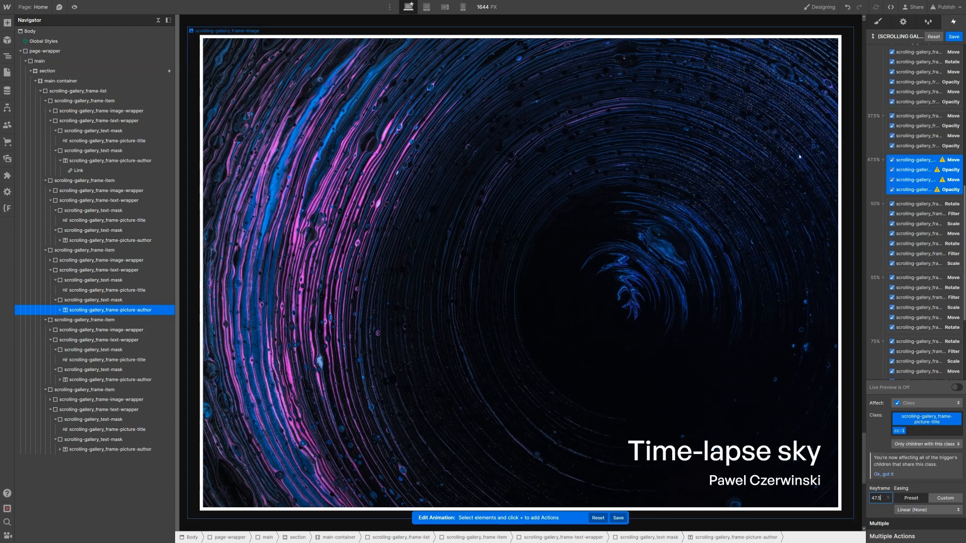
click(918, 161)
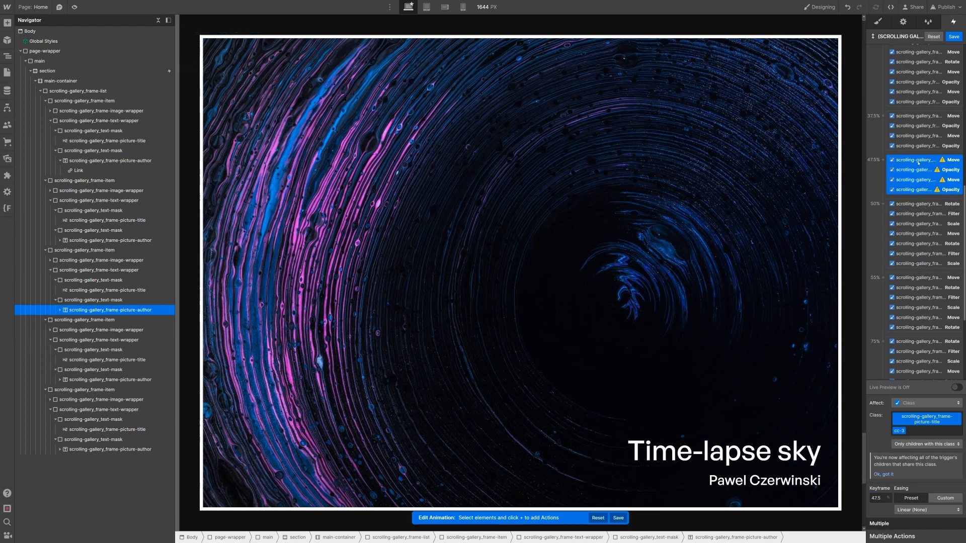
shift+click(889, 194)
right_click(905, 194)
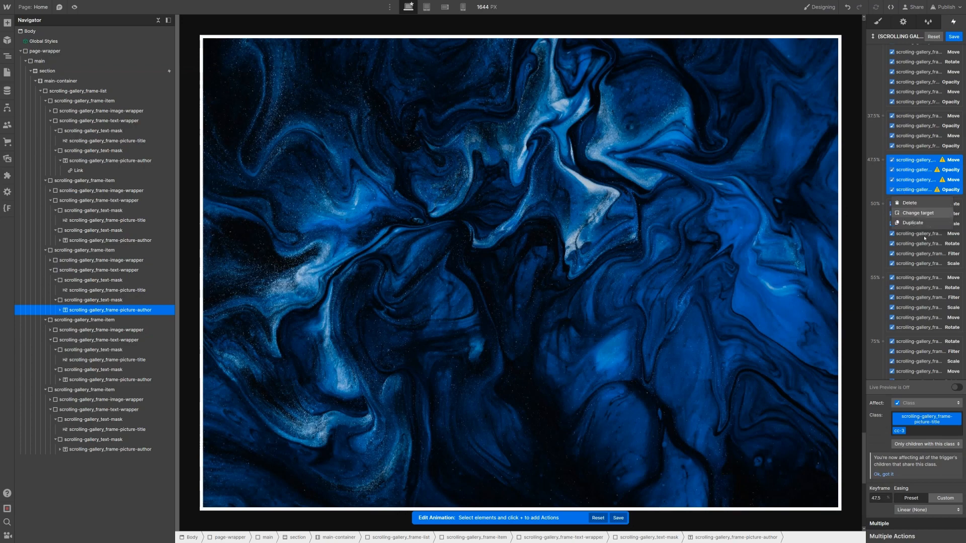
click(930, 223)
drag(924, 201, 938, 266)
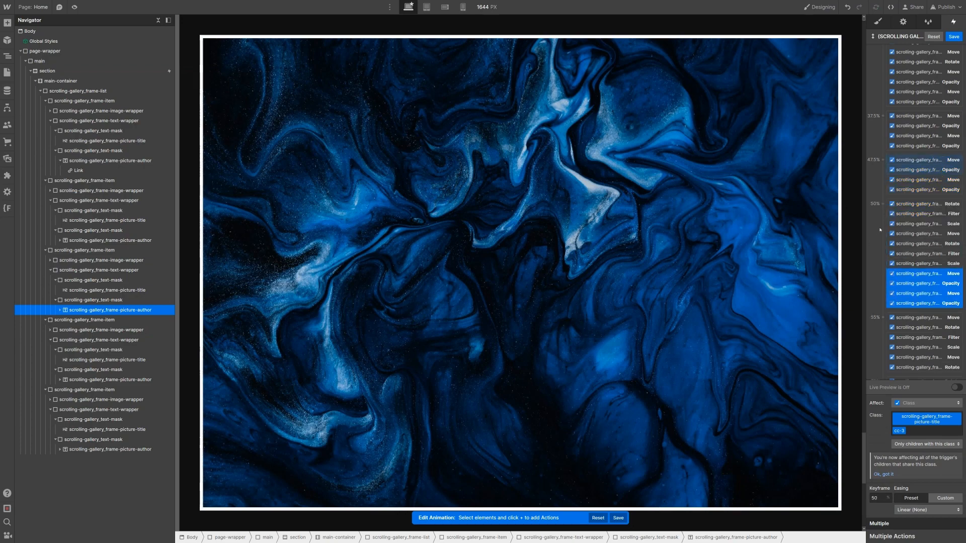
Step: Edit the 50% copies' vertical move and raise their opacity from 0 to 100
click(923, 275)
ctrl+click(935, 294)
click(950, 524)
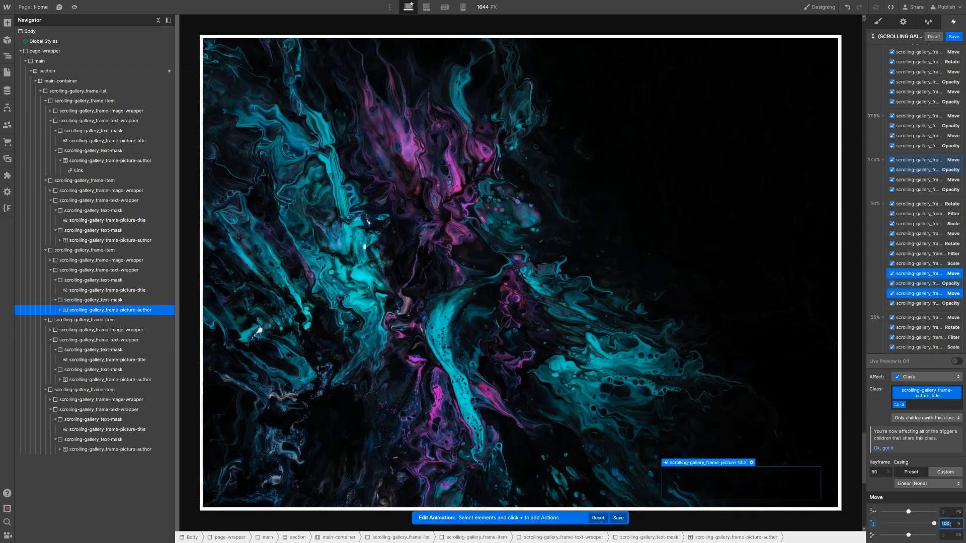
click(930, 284)
ctrl+click(929, 303)
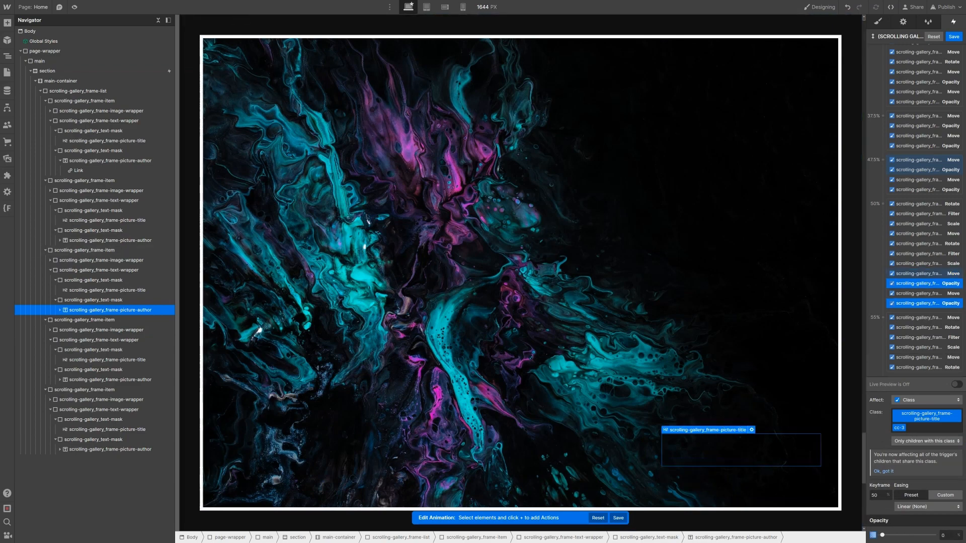
drag(941, 537, 959, 475)
scroll(888, 279, down, 3)
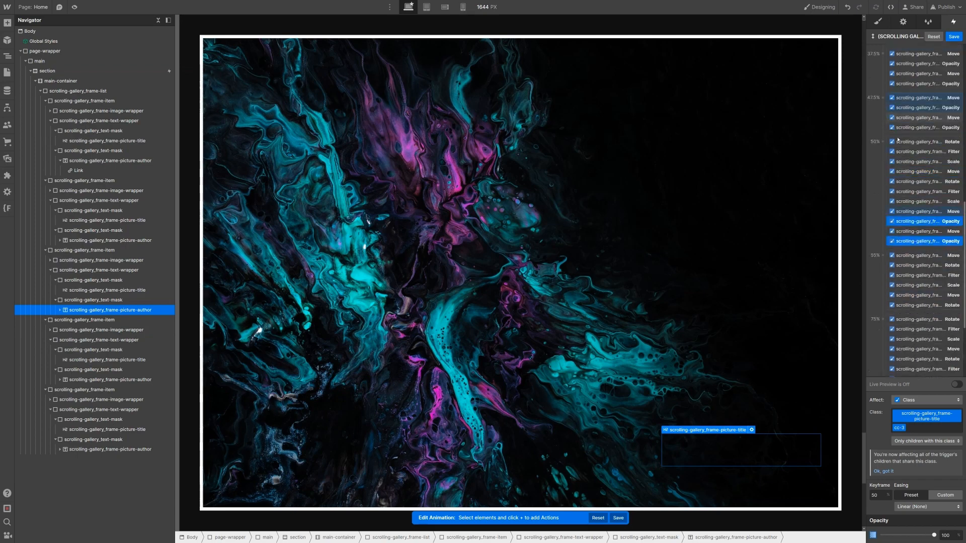
Step: Duplicate the four 50% actions into the 55% keyframe, then duplicate them again
ctrl+click(913, 212)
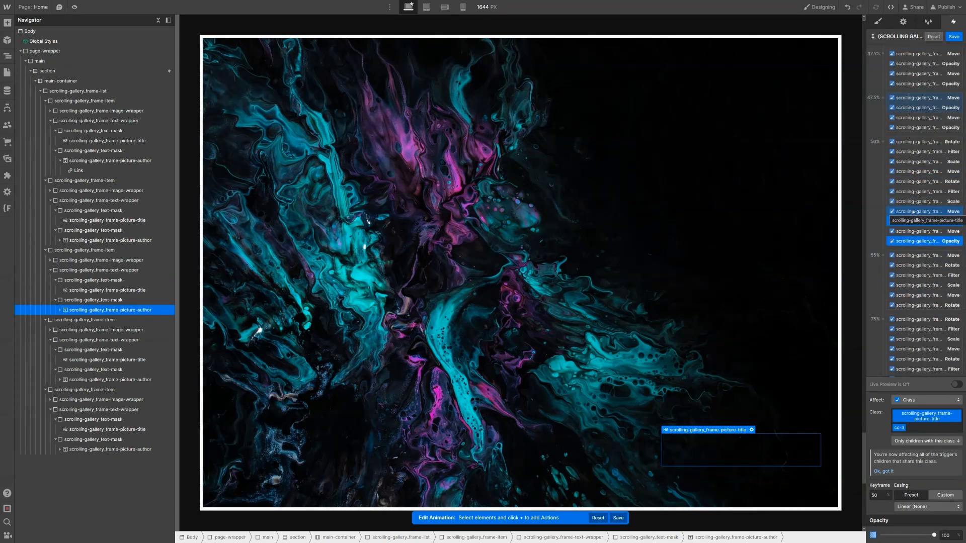
click(914, 212)
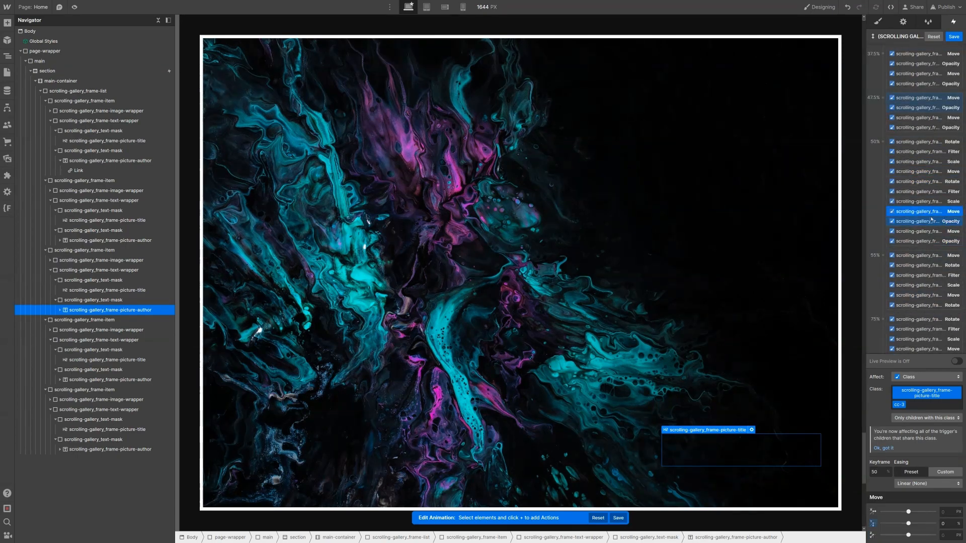
shift+click(934, 241)
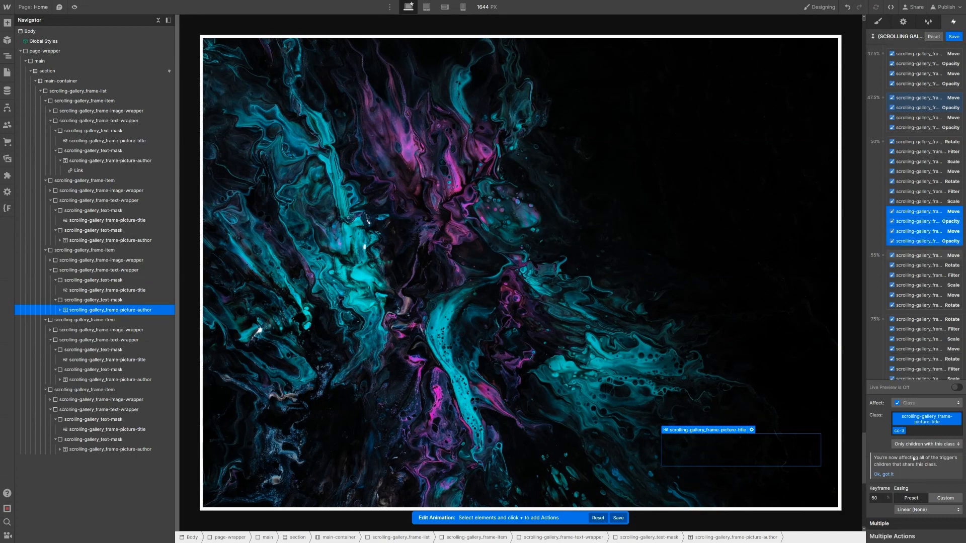
right_click(923, 213)
click(922, 242)
scroll(911, 207, down, 2)
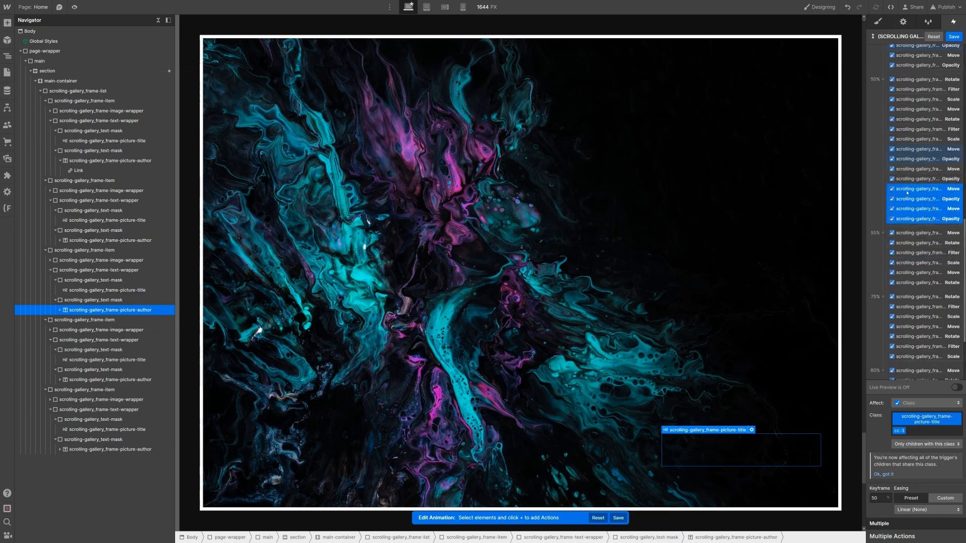
drag(907, 192, 935, 262)
scroll(906, 176, down, 2)
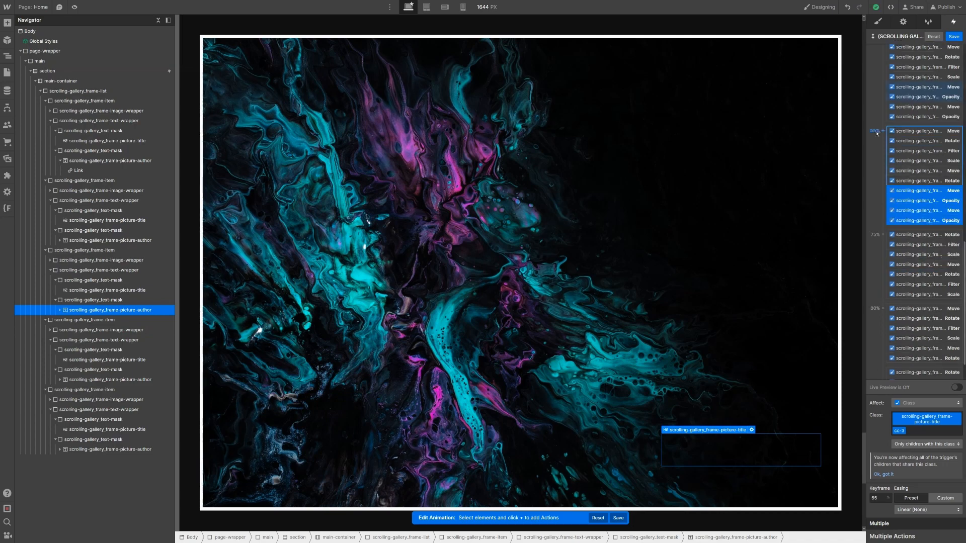
right_click(903, 208)
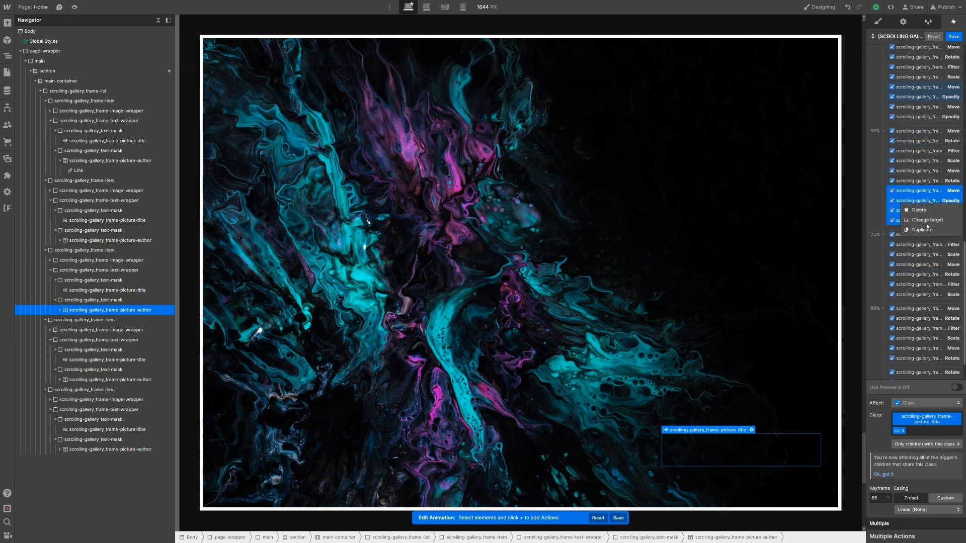
click(926, 230)
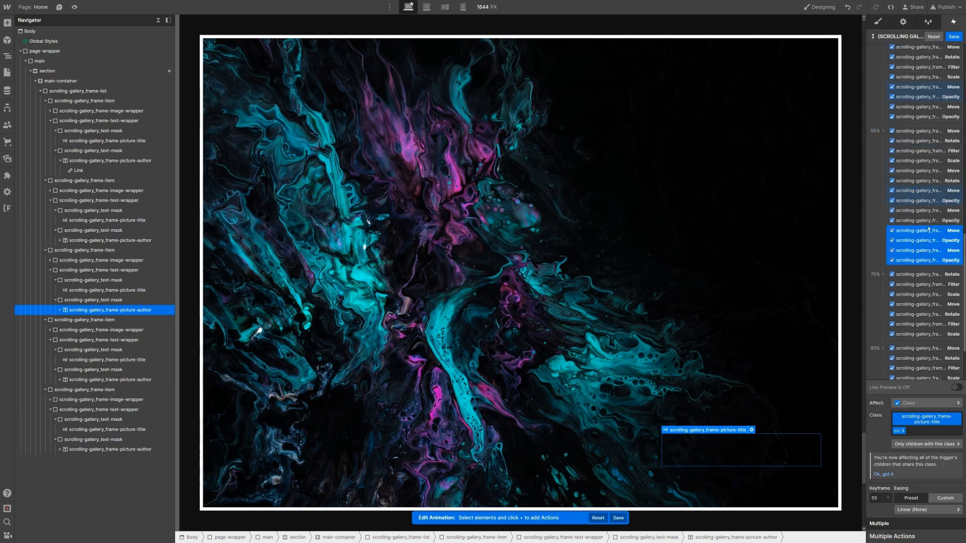
Step: Shift the new copies to 62.5% with Move Y -100 and opacity 0
double_click(880, 500)
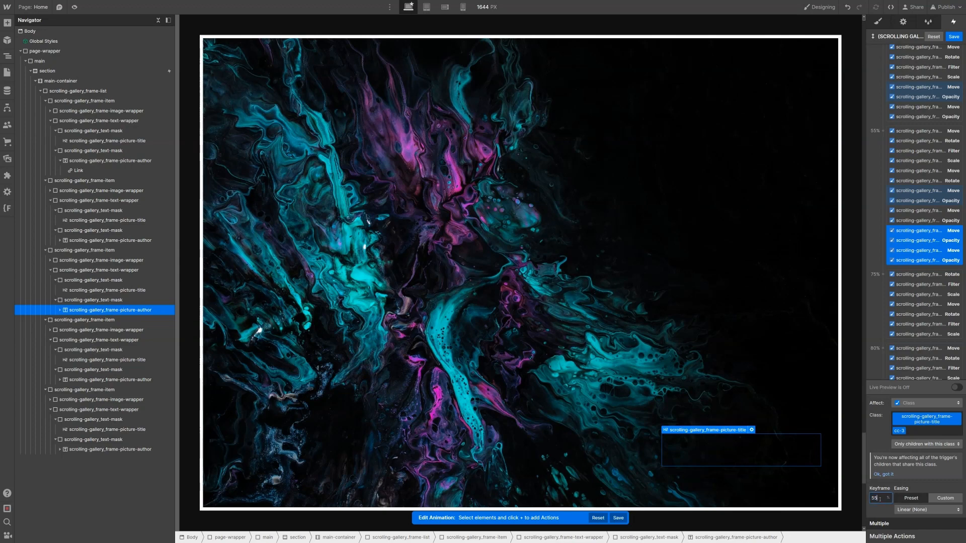
text(+7.5)
key(Return)
click(930, 235)
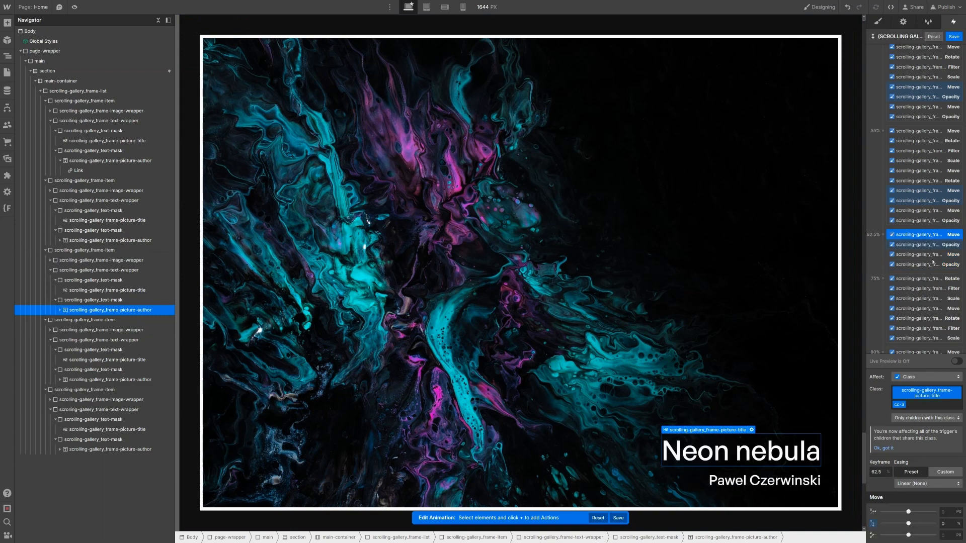
click(950, 525)
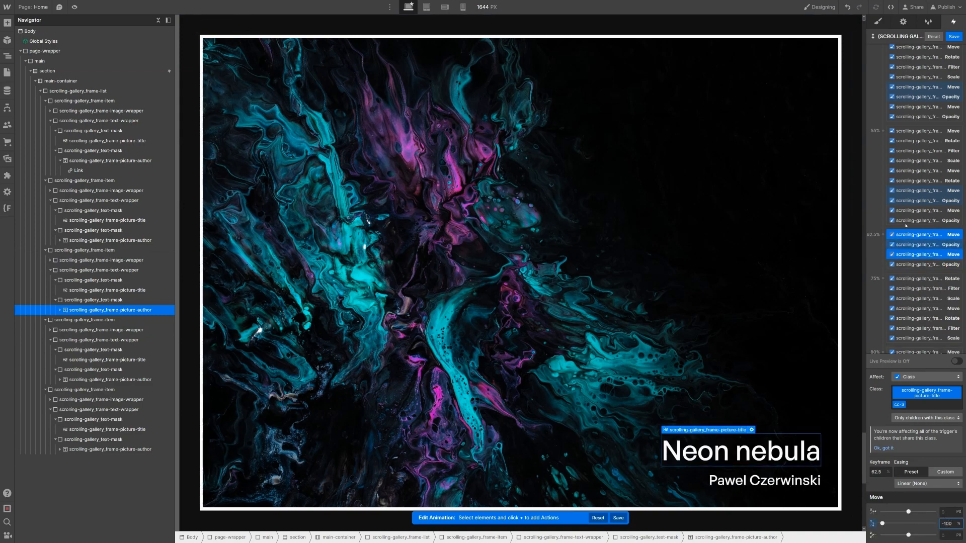
key(Return)
click(921, 244)
ctrl+click(925, 265)
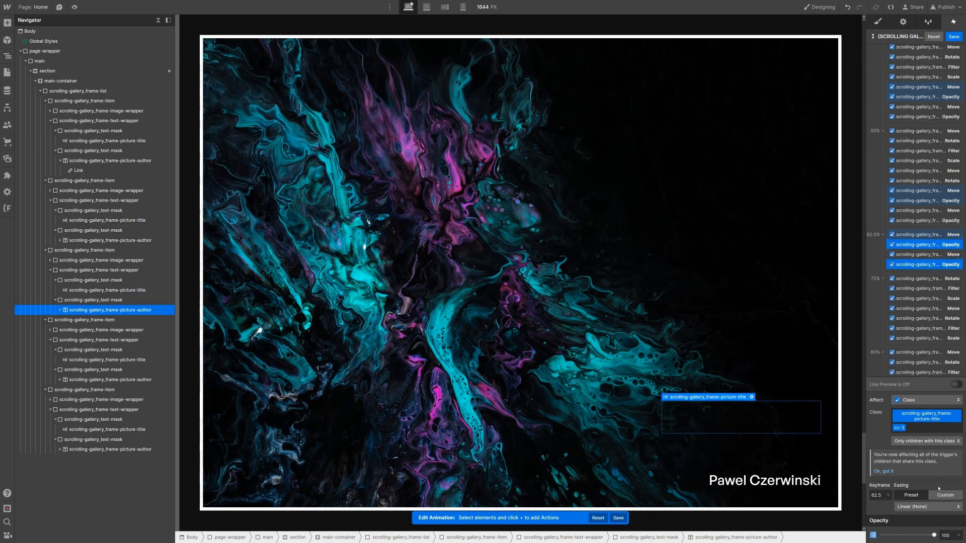
click(946, 536)
text(0)
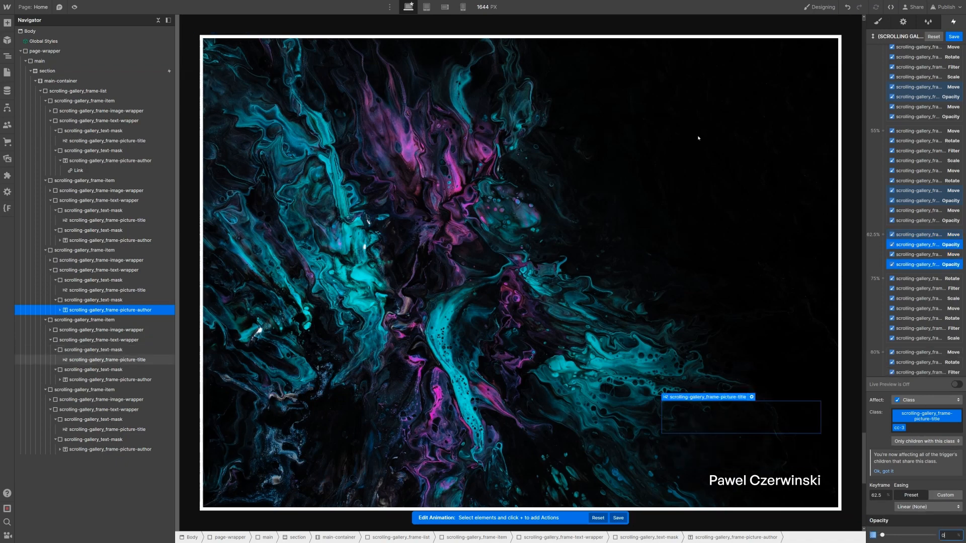
click(107, 359)
scroll(900, 89, up, 10)
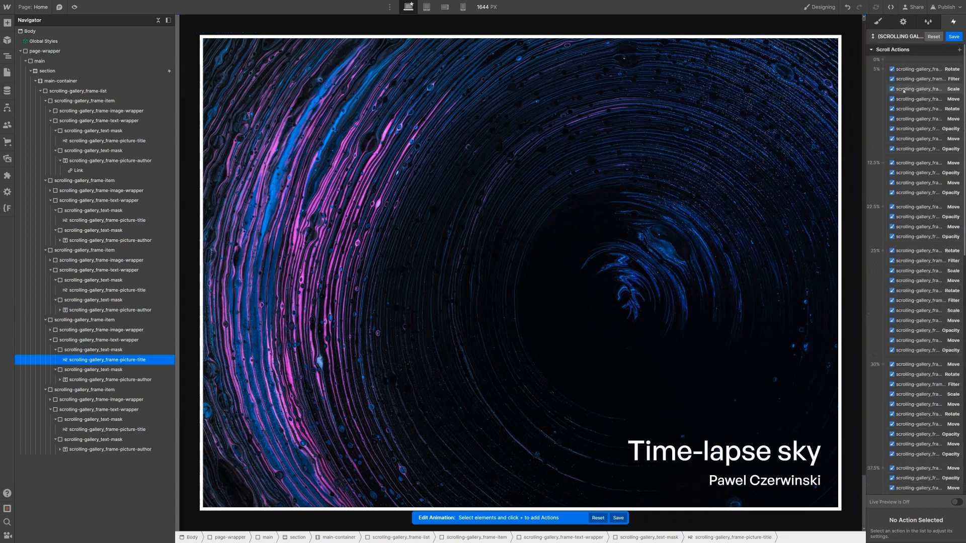
Step: Add Move and Opacity actions for the Time-lapse sky title and author
click(960, 50)
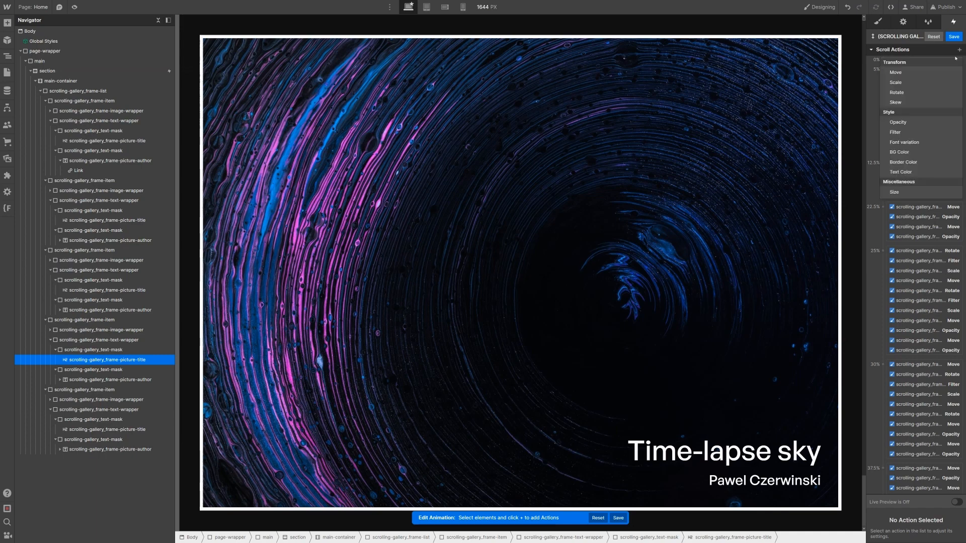
click(937, 72)
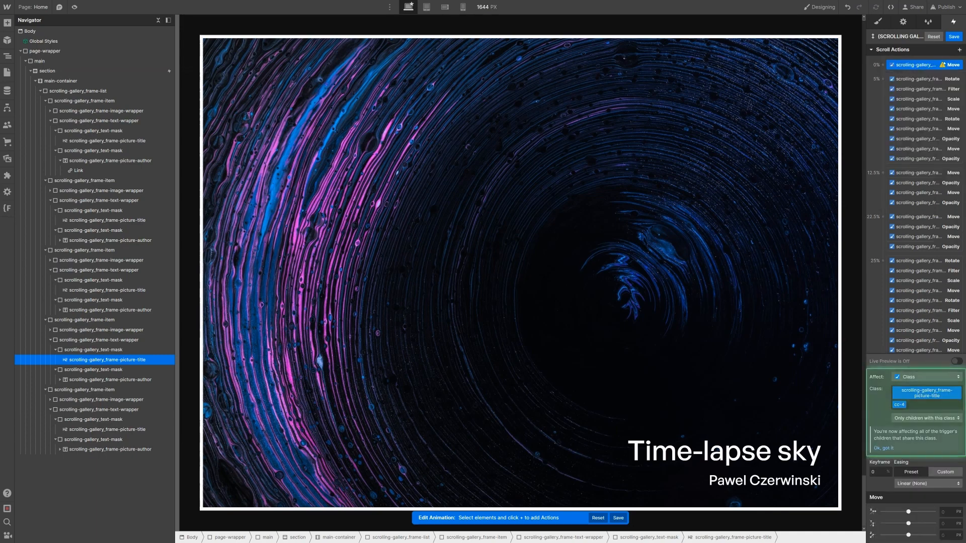
click(898, 122)
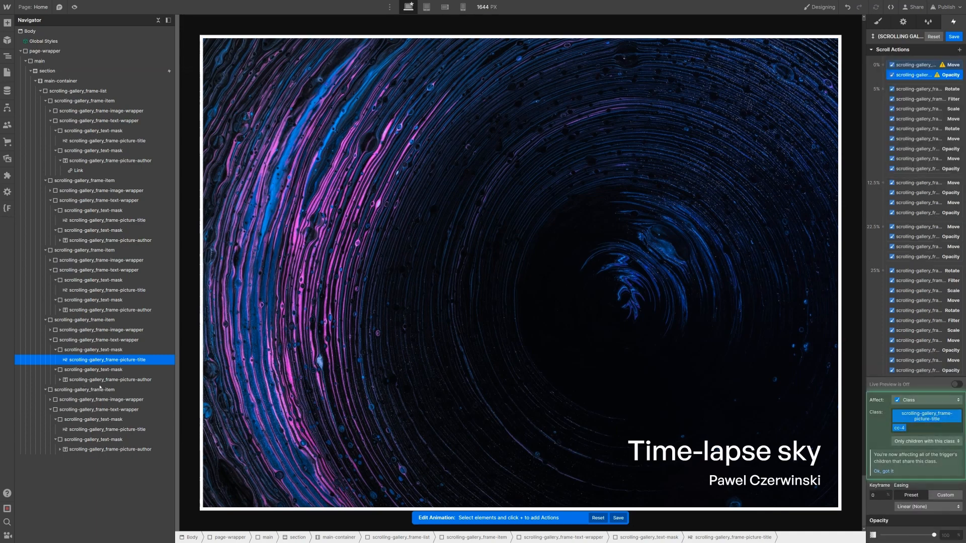
click(136, 380)
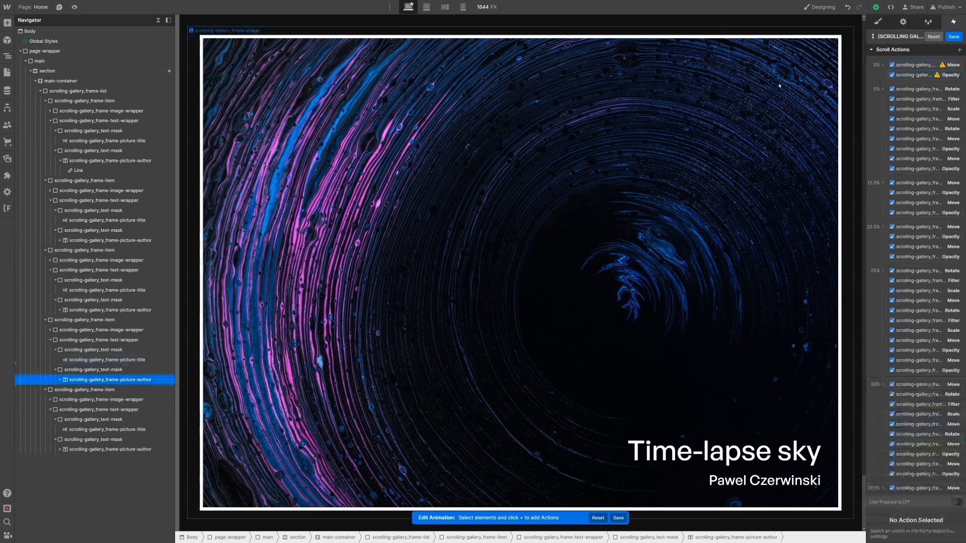
click(959, 50)
click(917, 71)
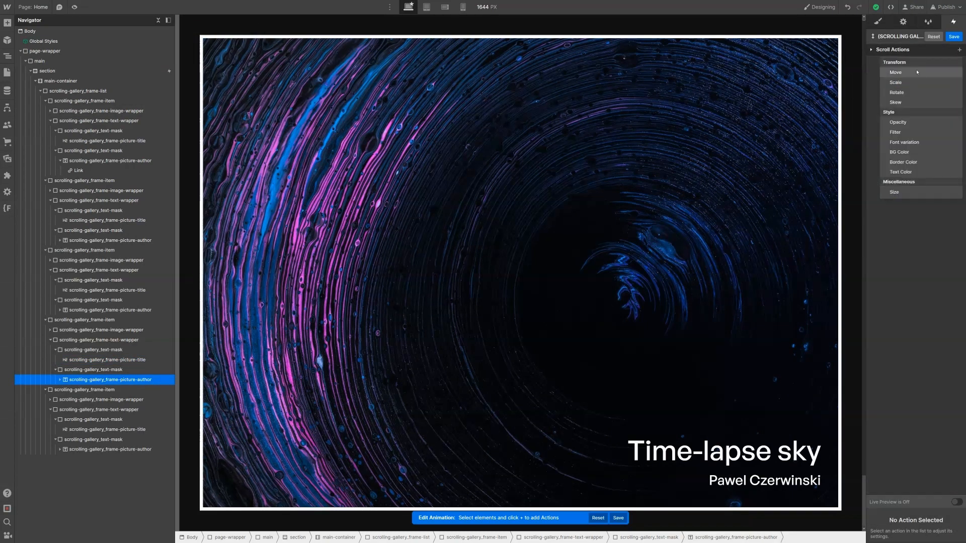
click(959, 50)
click(917, 122)
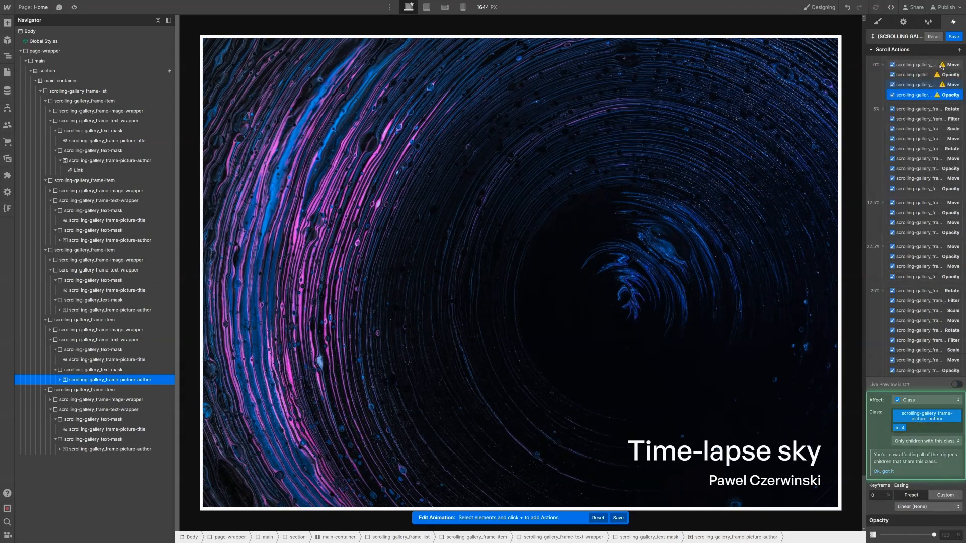
Step: Set both 0% Move actions to 100% Y and both Opacity actions to 0
click(920, 84)
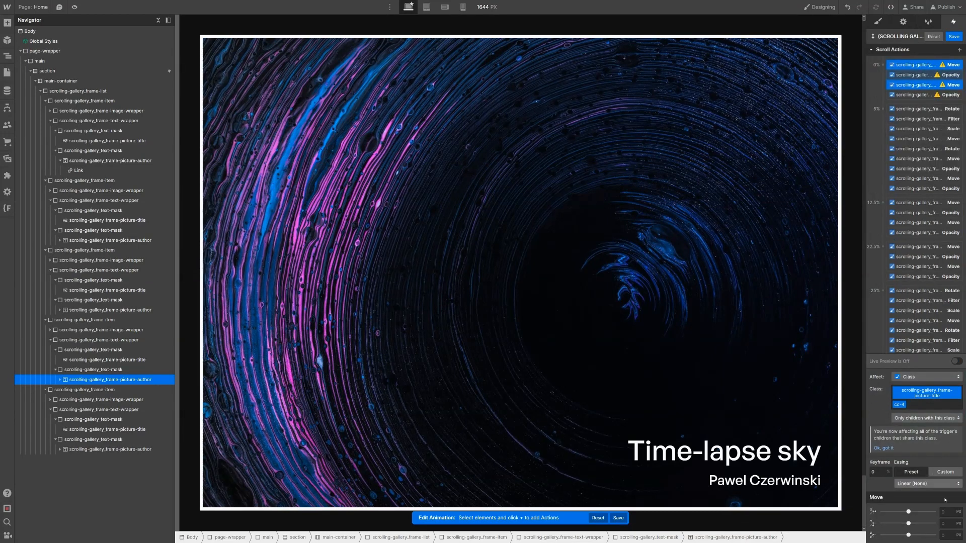
click(956, 523)
text(100%)
key(Return)
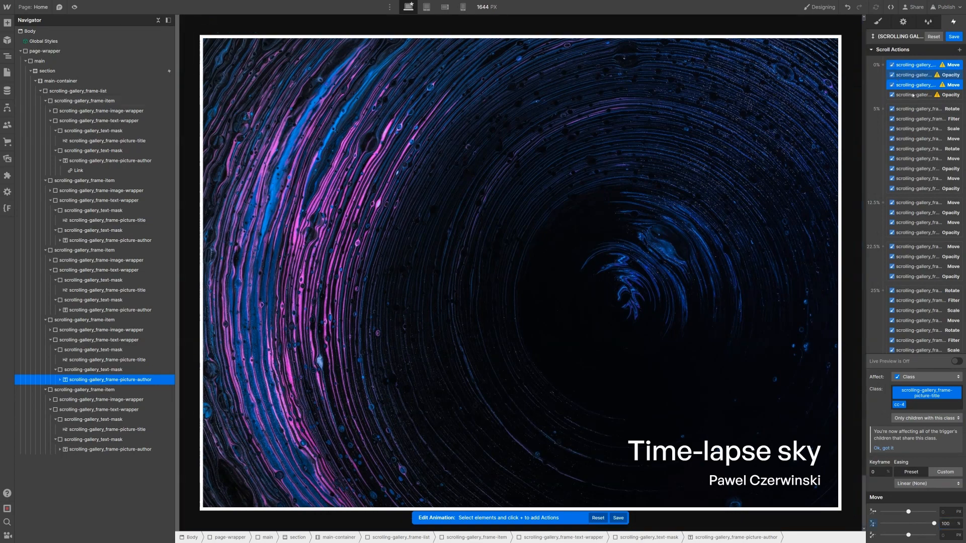
click(913, 94)
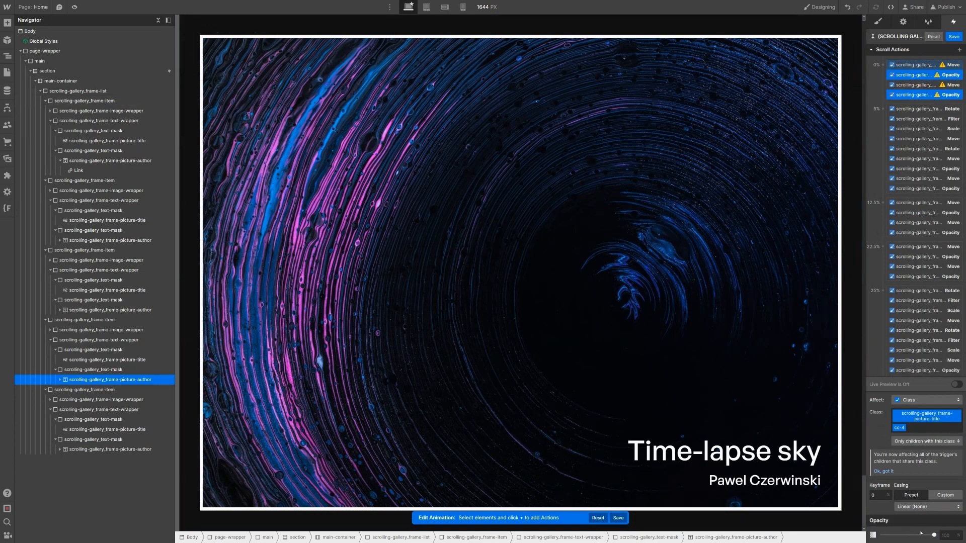
click(945, 536)
text(0)
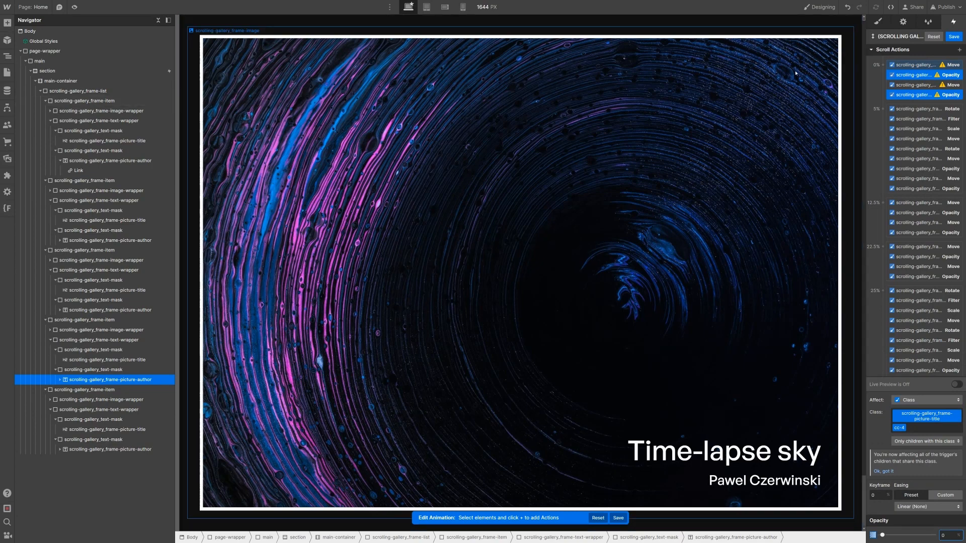
click(912, 65)
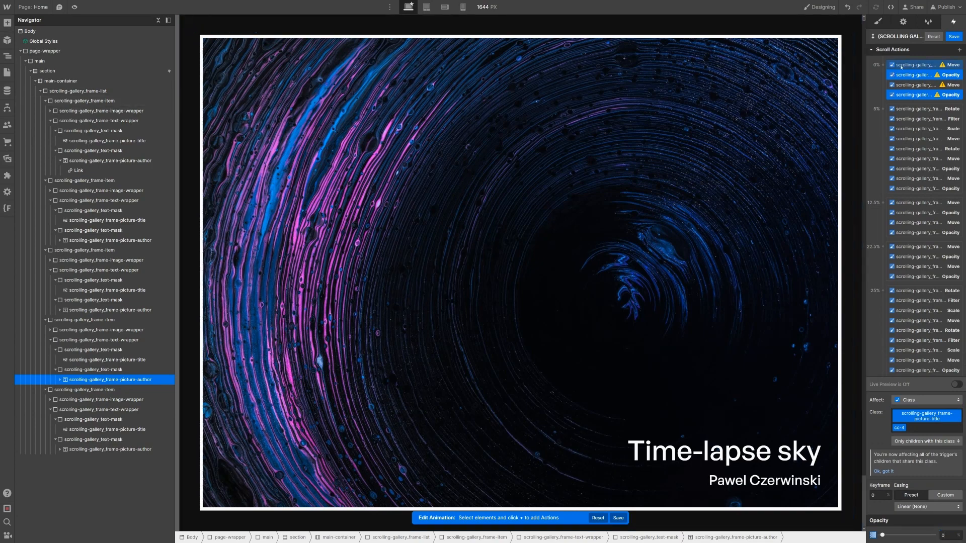
shift+click(913, 96)
Step: Move the four starting actions to 72.5% and copy them into the 75% keyframe
drag(909, 134, 926, 228)
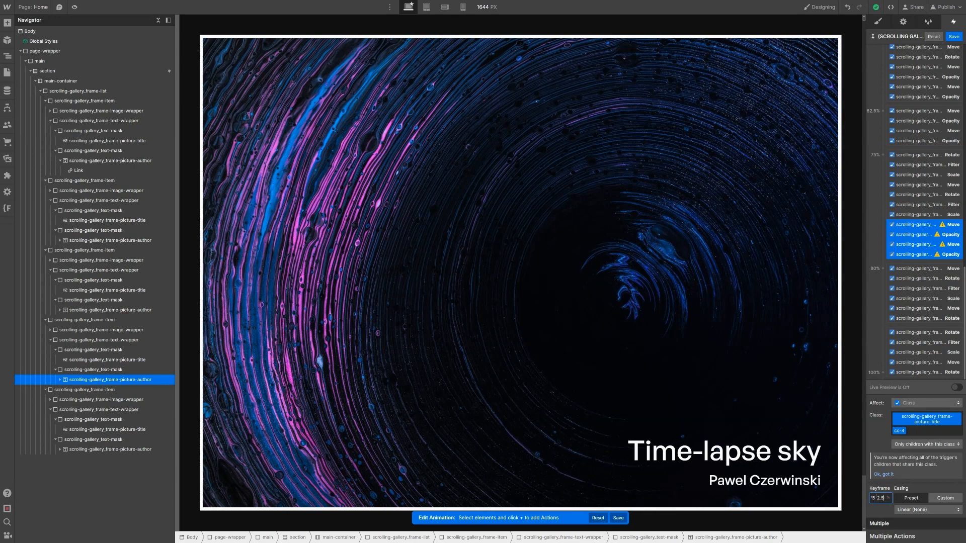
key(Return)
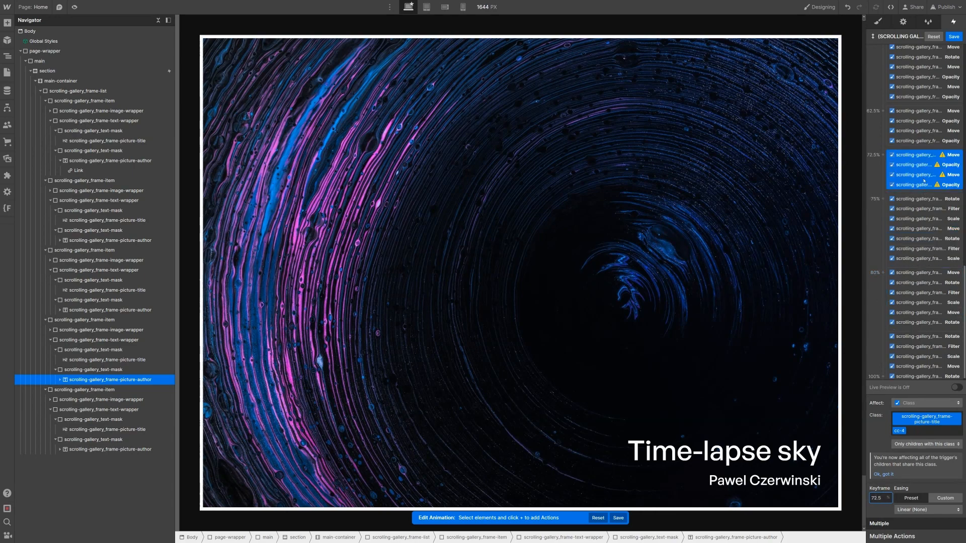
drag(924, 180, 922, 207)
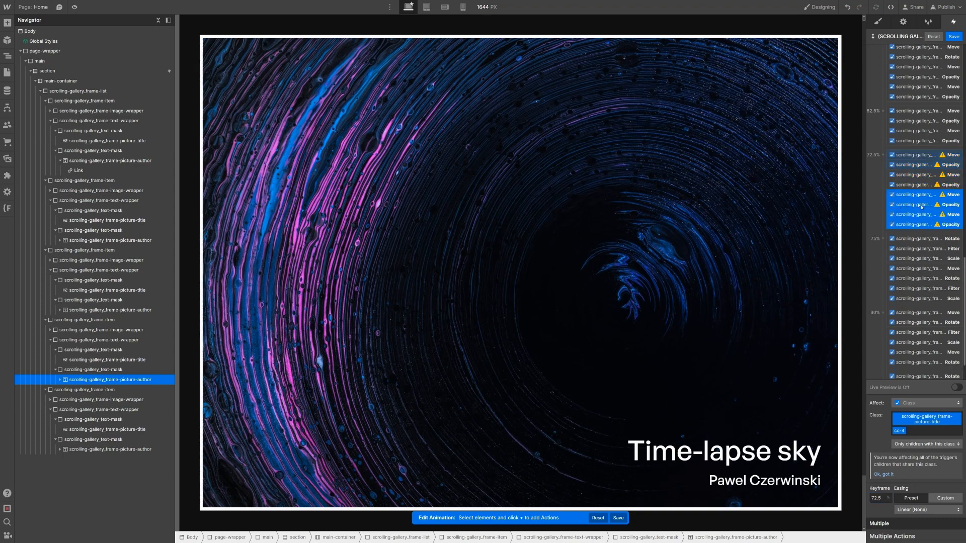
drag(929, 253, 929, 253)
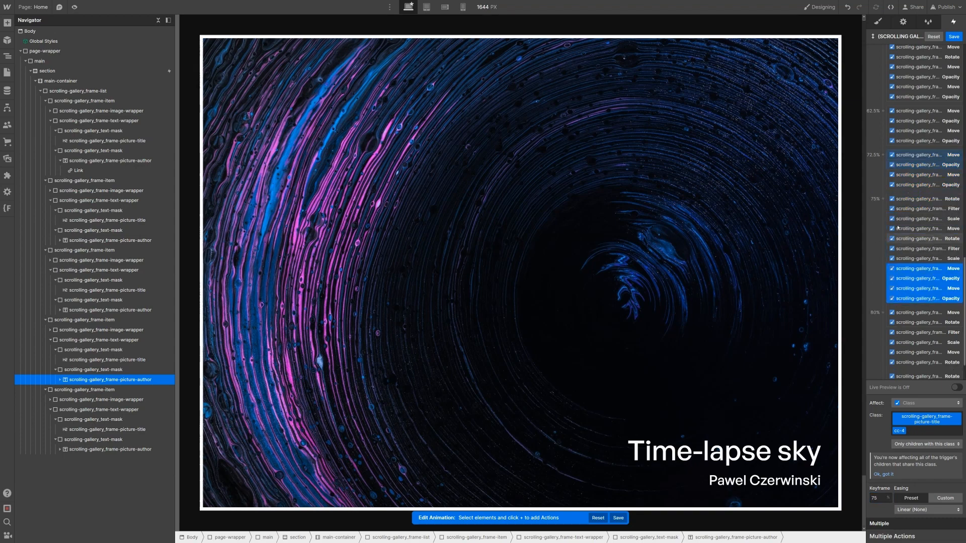
Step: Set the 75% Move actions to 0 vertical offset and adjust their opacity
click(928, 269)
ctrl+click(939, 291)
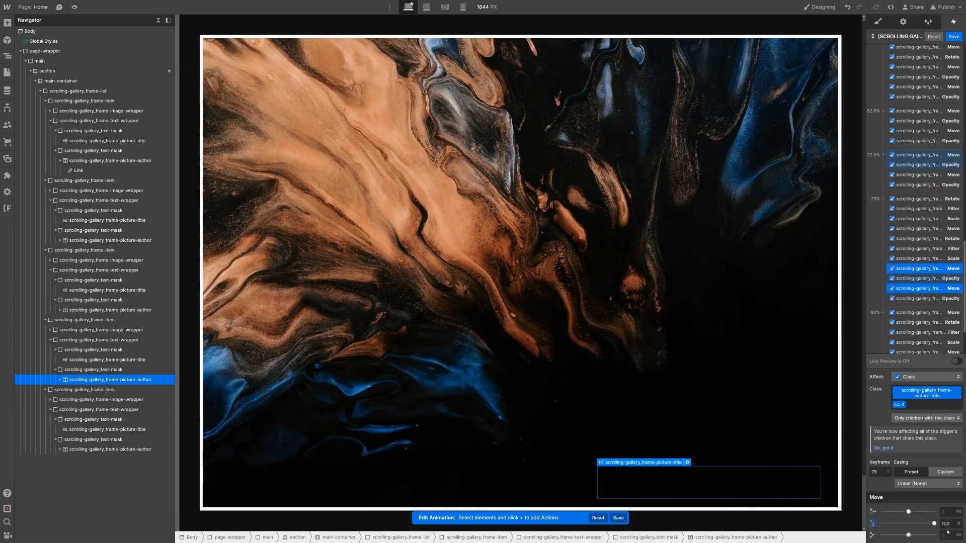
click(947, 524)
text(0)
key(Return)
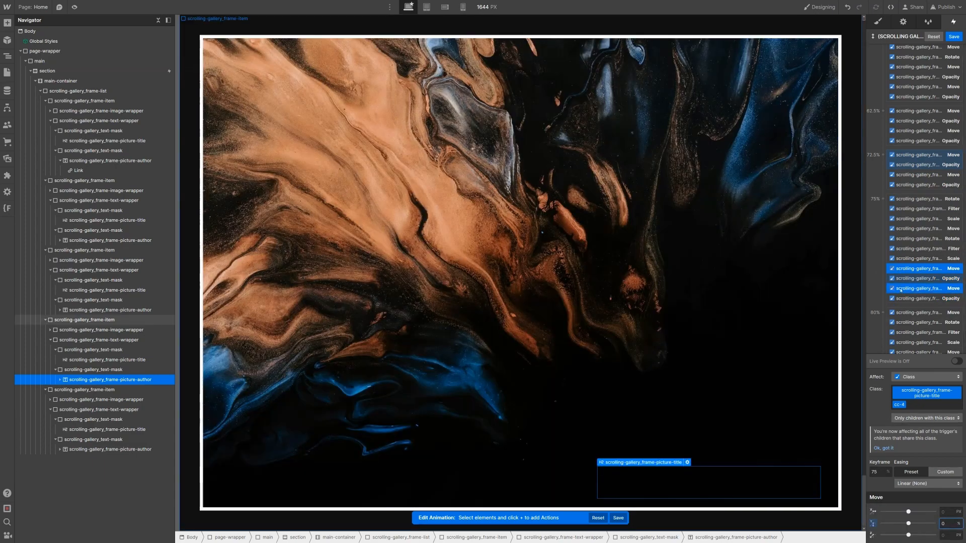
click(926, 278)
ctrl+click(921, 298)
drag(929, 535, 937, 536)
scroll(927, 289, down, 1)
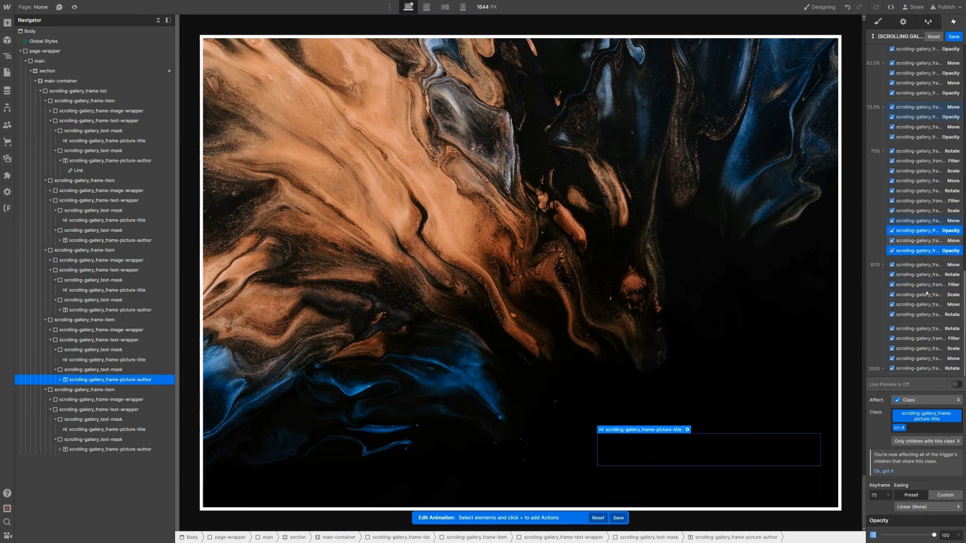
Step: Duplicate the actions into the 80% keyframe, then duplicate the four again
ctrl+click(921, 240)
right_click(903, 254)
click(922, 280)
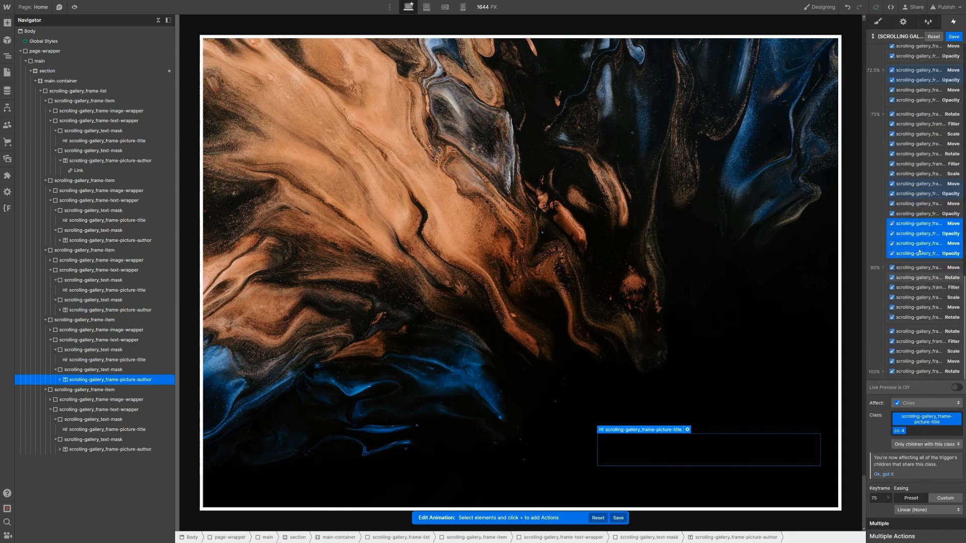
drag(924, 252, 922, 293)
drag(921, 293, 926, 291)
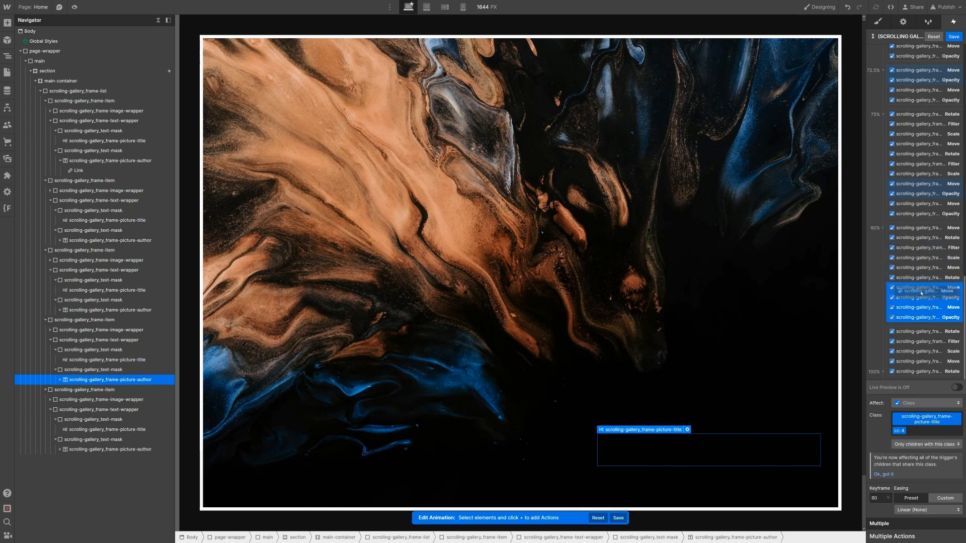
right_click(927, 290)
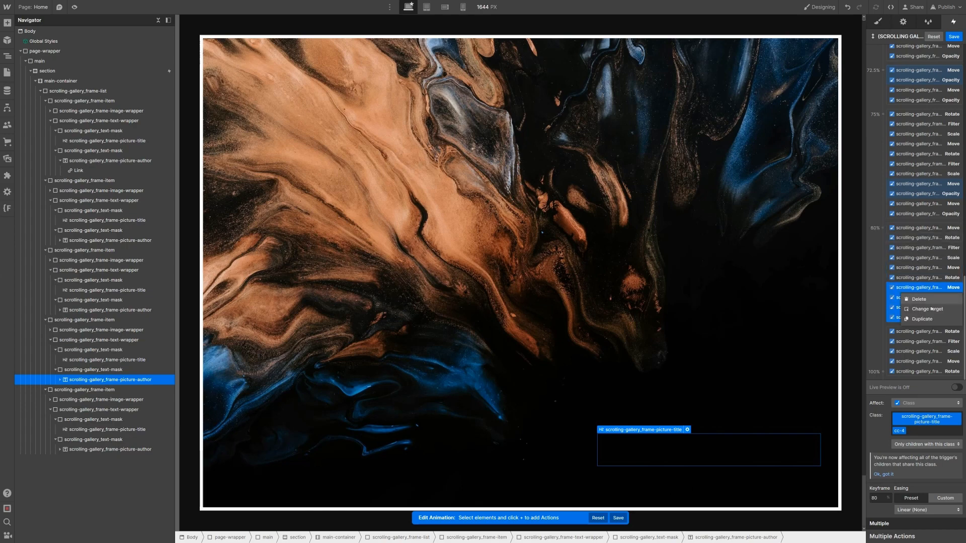
click(924, 318)
Step: Place the duplicated actions at the 87.5% keyframe
click(876, 498)
key(BackSpace)
text(7.5)
scroll(906, 297, down, 1)
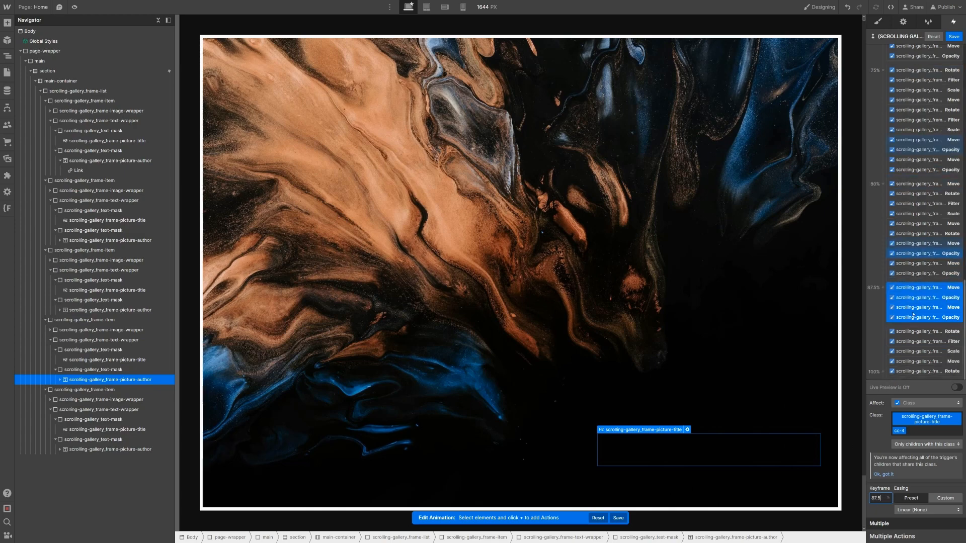
Step: Give the 87.5% Move actions -100% Y and the Opacity actions 0
click(932, 288)
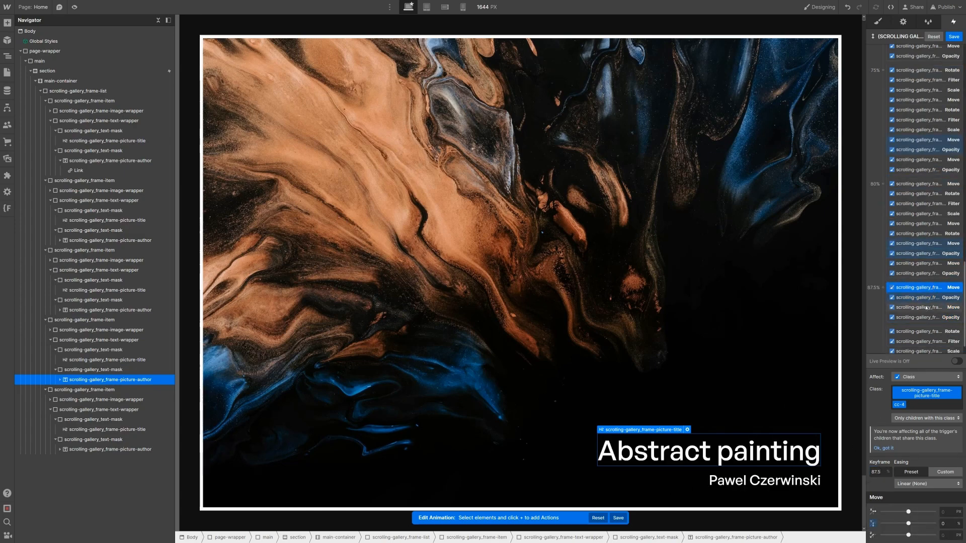
shift+click(932, 307)
click(947, 524)
text(-100)
key(Return)
click(933, 297)
shift+click(934, 317)
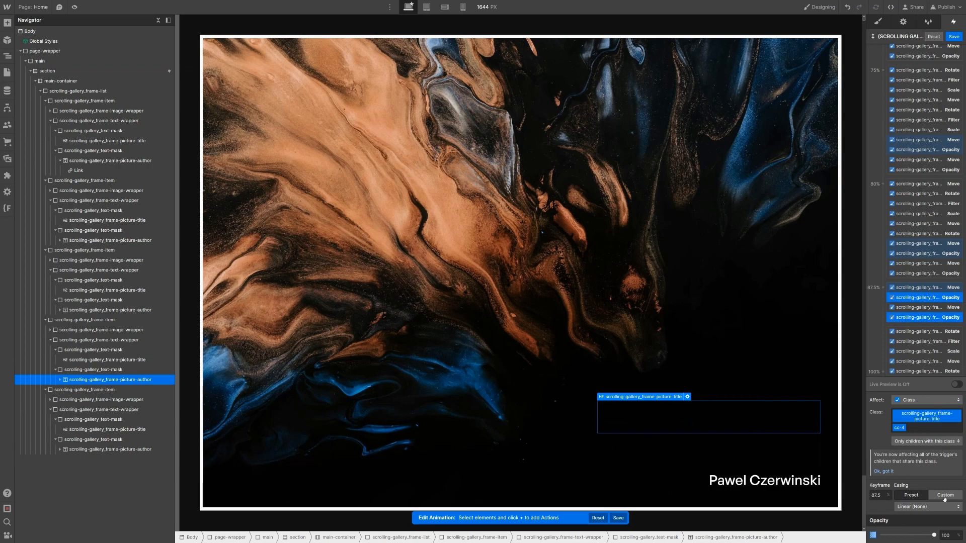
click(947, 534)
text(0)
click(106, 430)
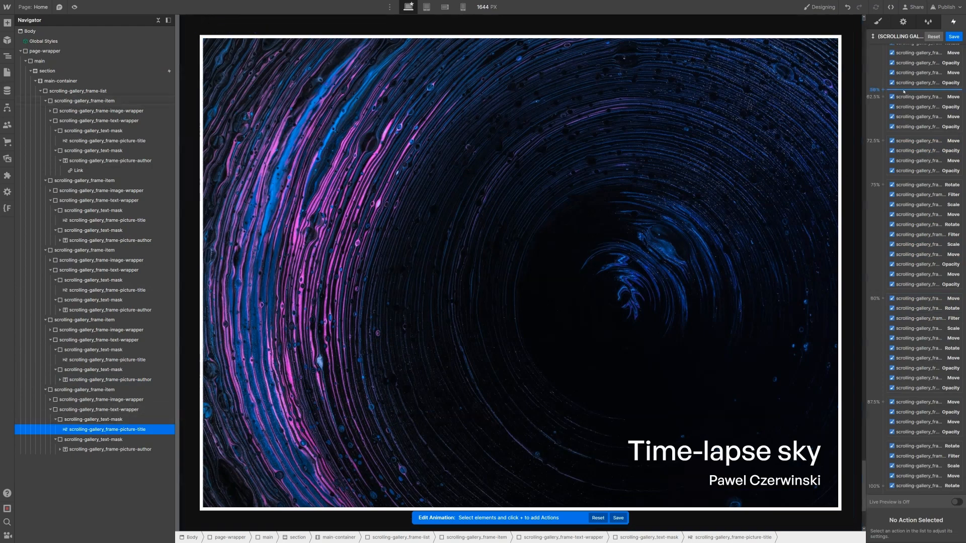
Step: Add Move and Opacity actions for the Time-lapse sky title and author
scroll(959, 55, up, 15)
click(959, 52)
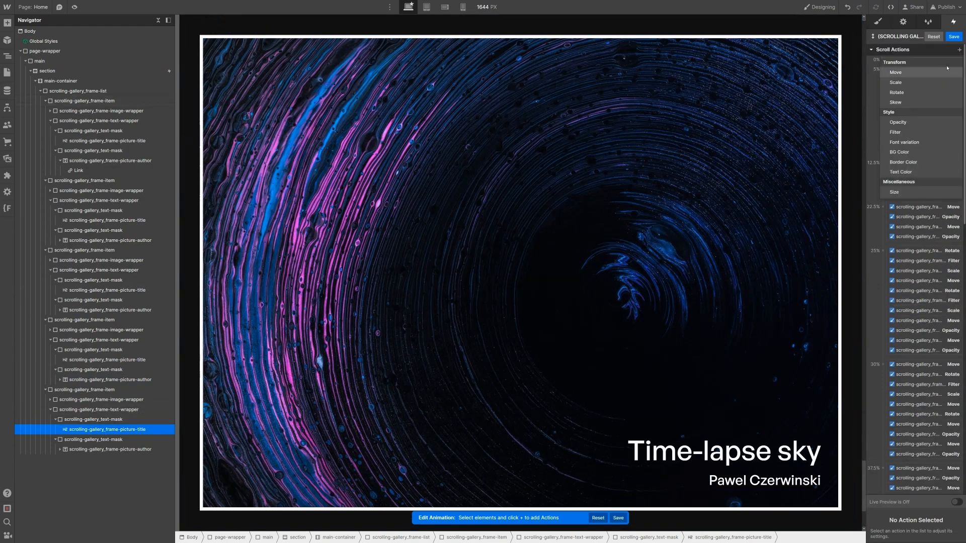
click(960, 52)
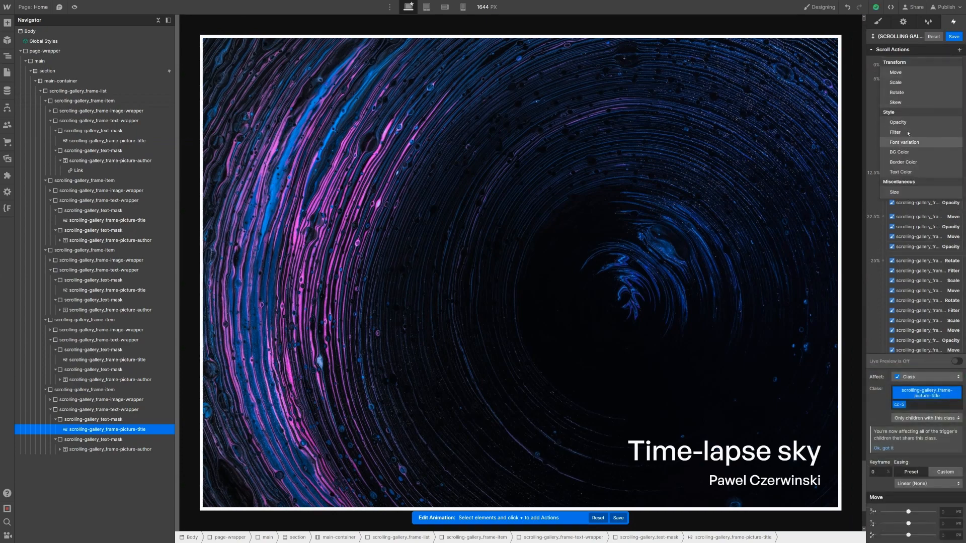
click(107, 449)
click(960, 49)
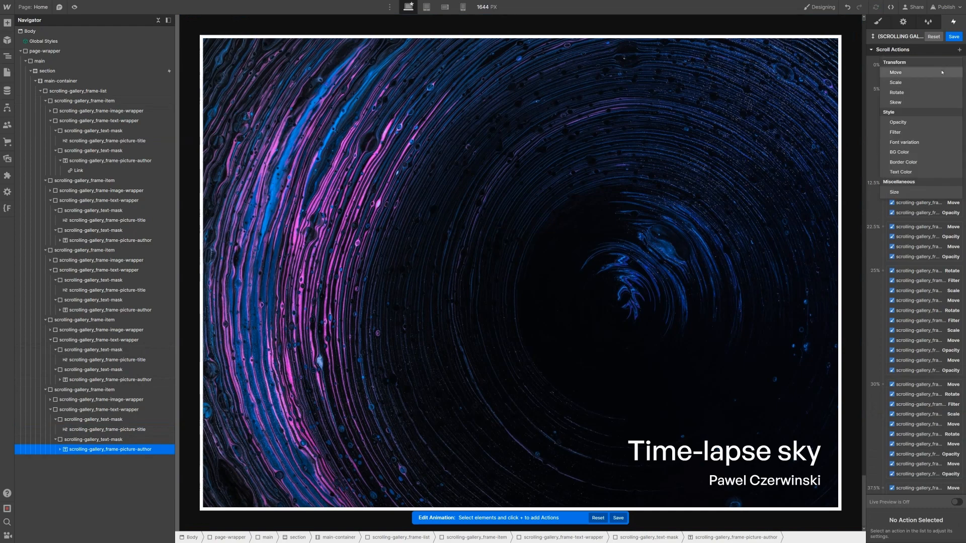
click(895, 72)
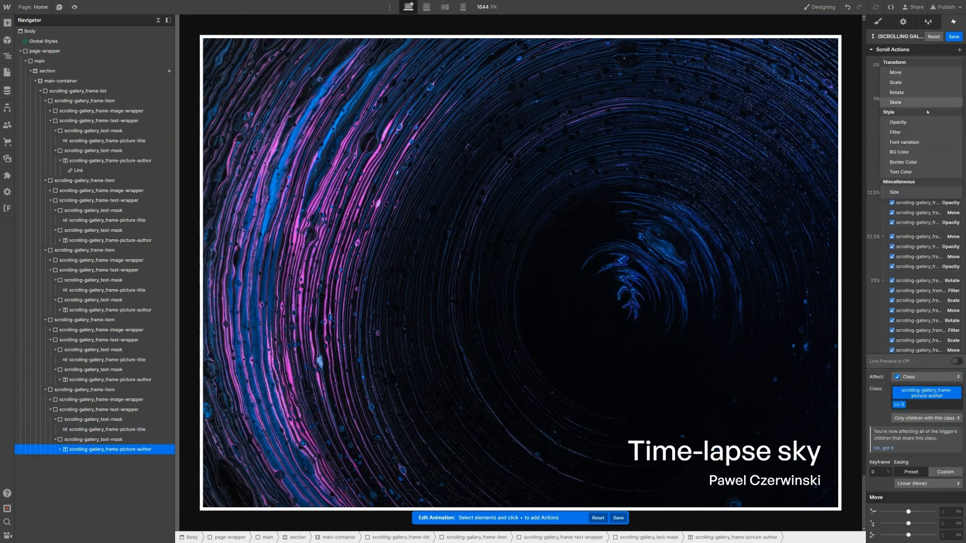
click(924, 122)
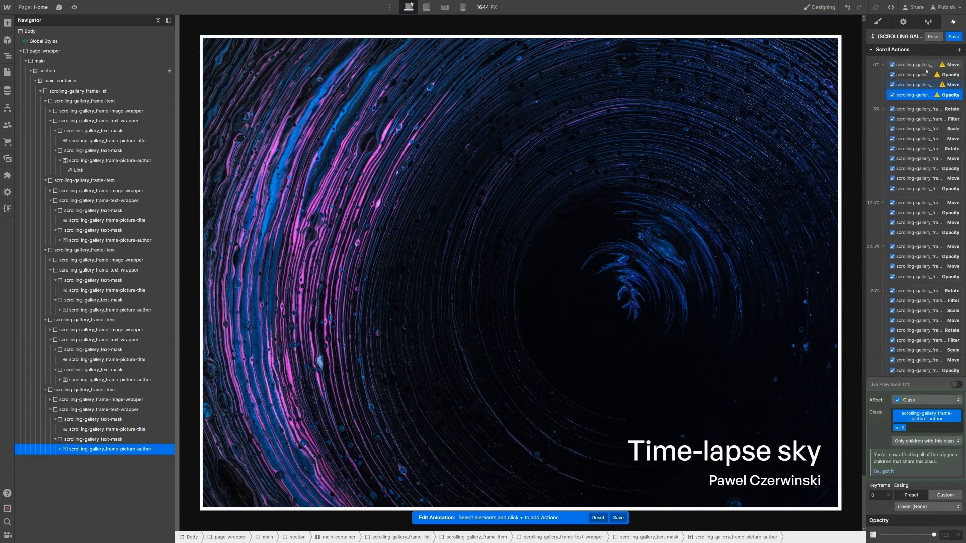
Step: Set the starting Move actions to 100% Y and both Opacity actions to 0
click(926, 71)
shift+click(913, 84)
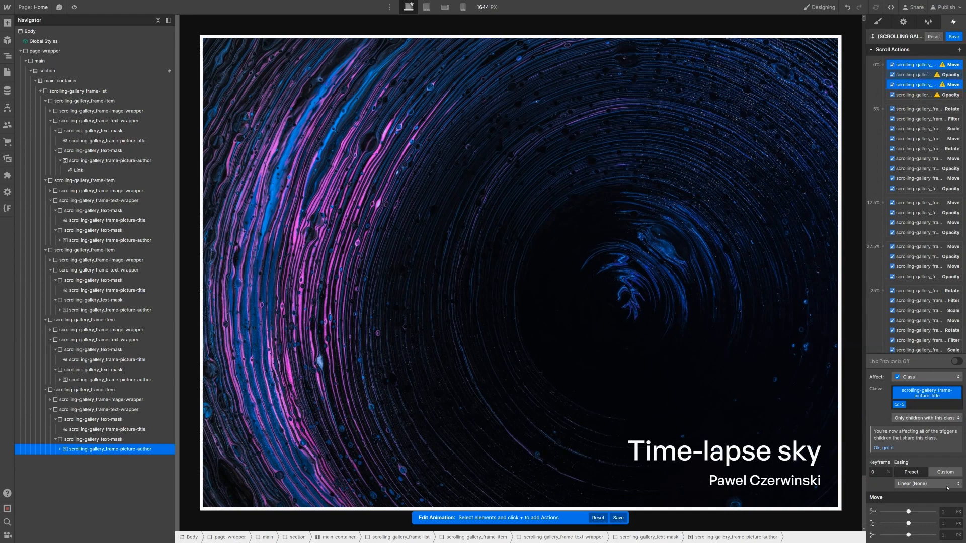
click(948, 523)
text(100%)
key(Return)
click(914, 75)
shift+click(913, 95)
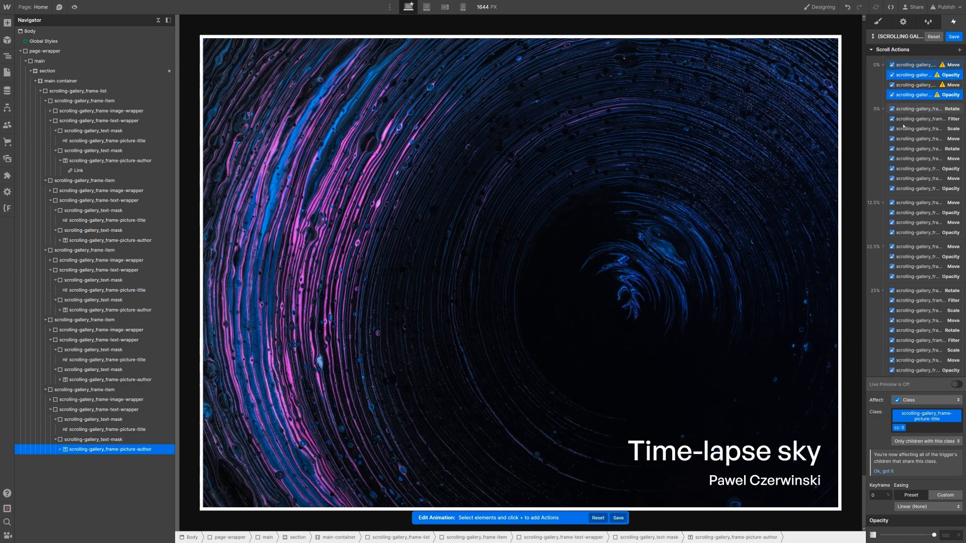
click(952, 534)
text(0)
key(Return)
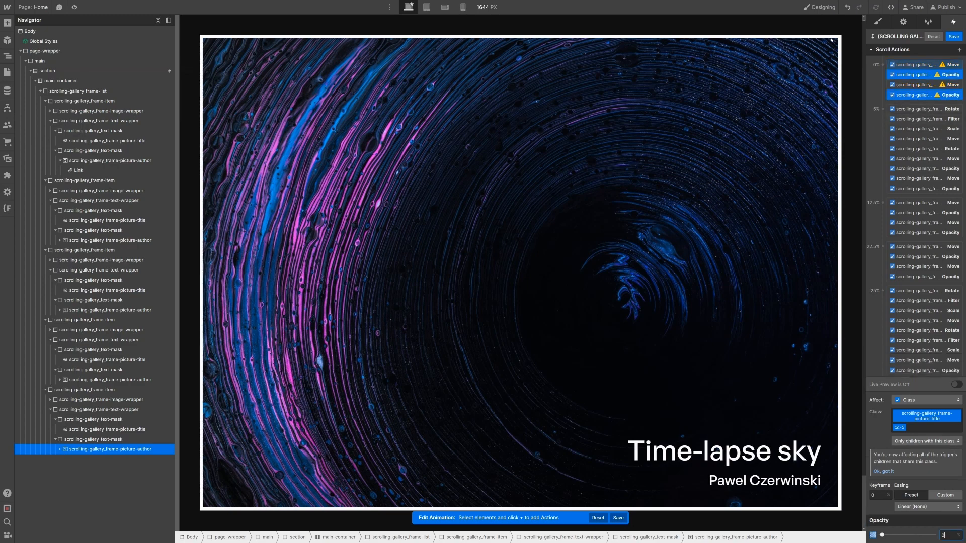
Step: Move the four starting actions to the 97.5% keyframe
click(926, 65)
shift+click(925, 97)
right_click(924, 97)
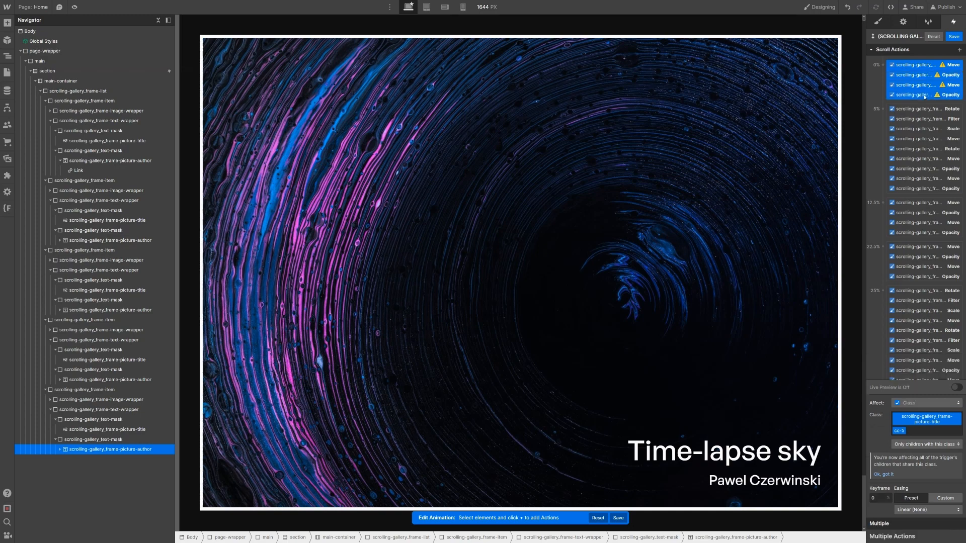
key(Escape)
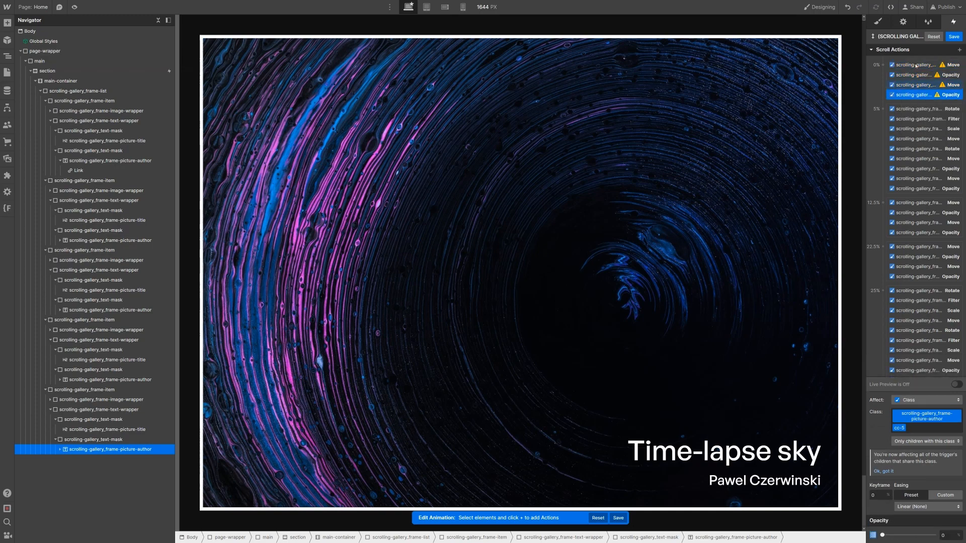
click(916, 66)
drag(912, 68, 936, 355)
click(883, 500)
text(92.5)
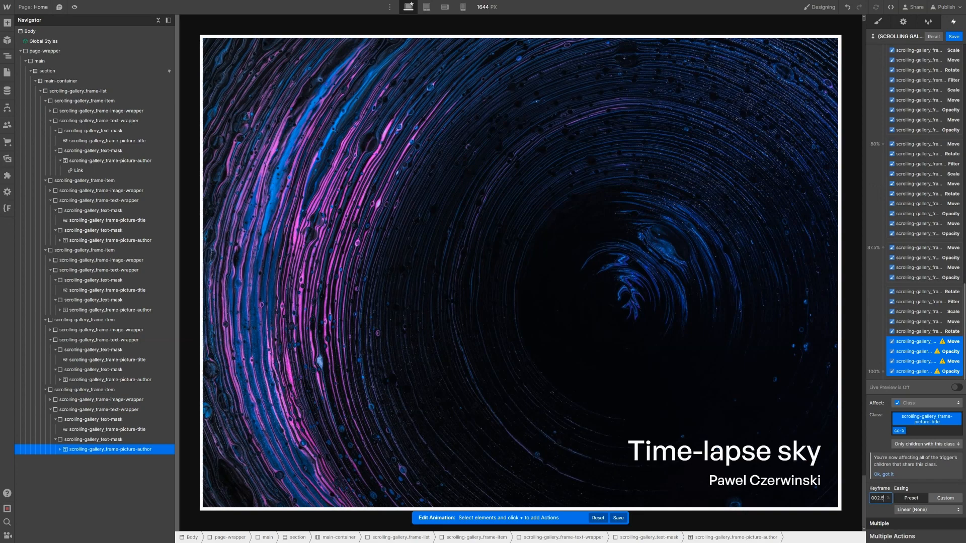
text(-)
key(Return)
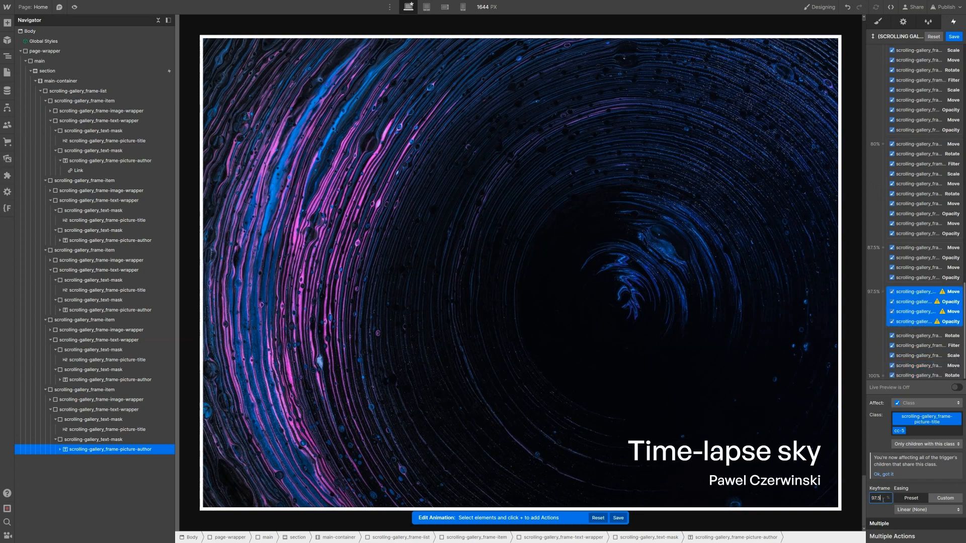
Step: Duplicate the four 97.5% actions into the 100% keyframe
right_click(926, 298)
click(922, 327)
drag(930, 347, 895, 335)
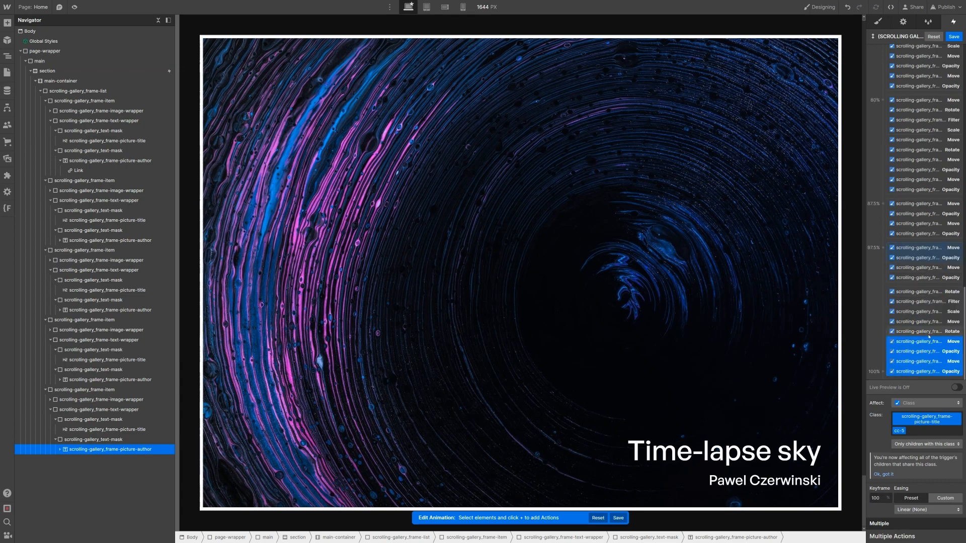
Step: Set the 100% copies to 0% vertical move and 100 opacity
click(935, 341)
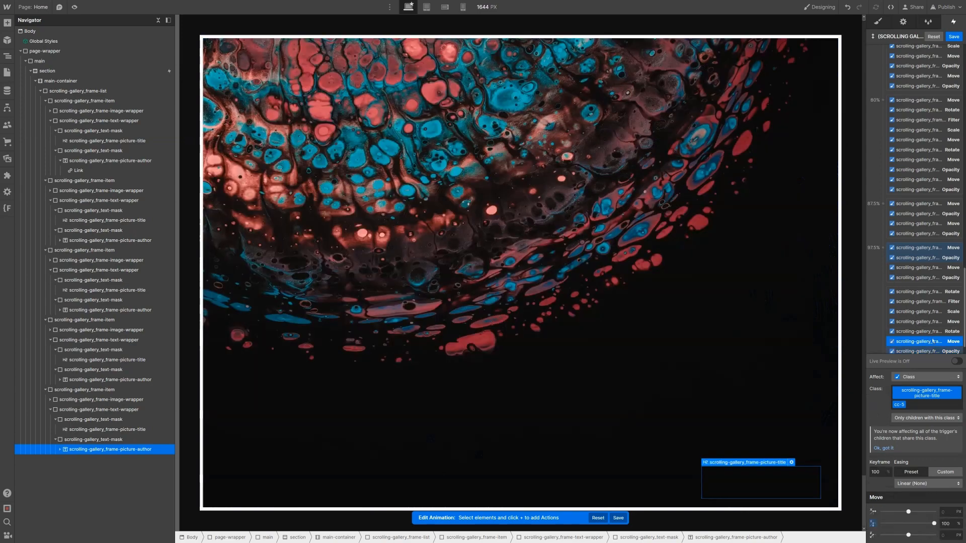
scroll(933, 341, down, 2)
shift+click(933, 335)
click(953, 523)
text(0)
key(Return)
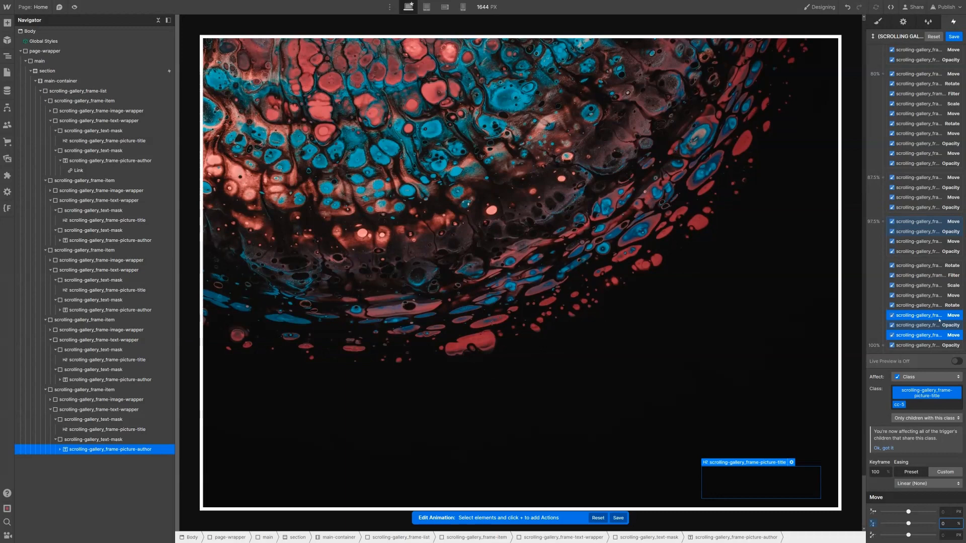
click(933, 325)
shift+click(933, 369)
click(949, 534)
text(100)
key(Return)
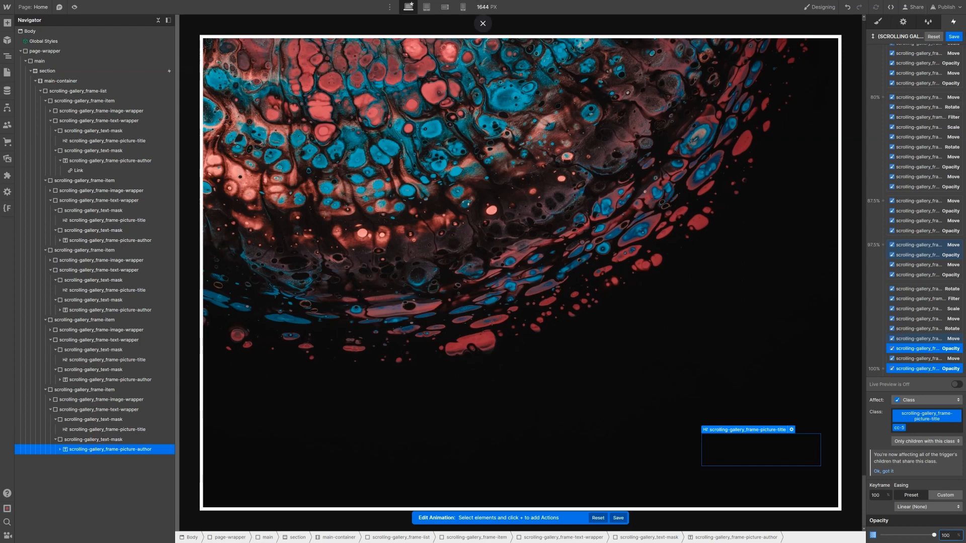
scroll(803, 92, up, 20)
Step: Preview the gallery's scroll animation live by scrolling through the frames, then return to the Designer
scroll(803, 92, up, 20)
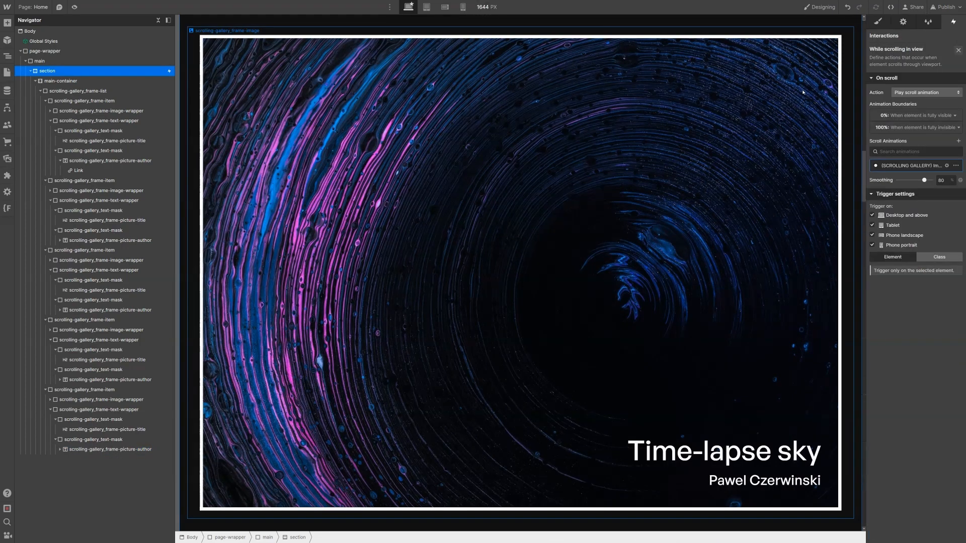
scroll(803, 92, up, 15)
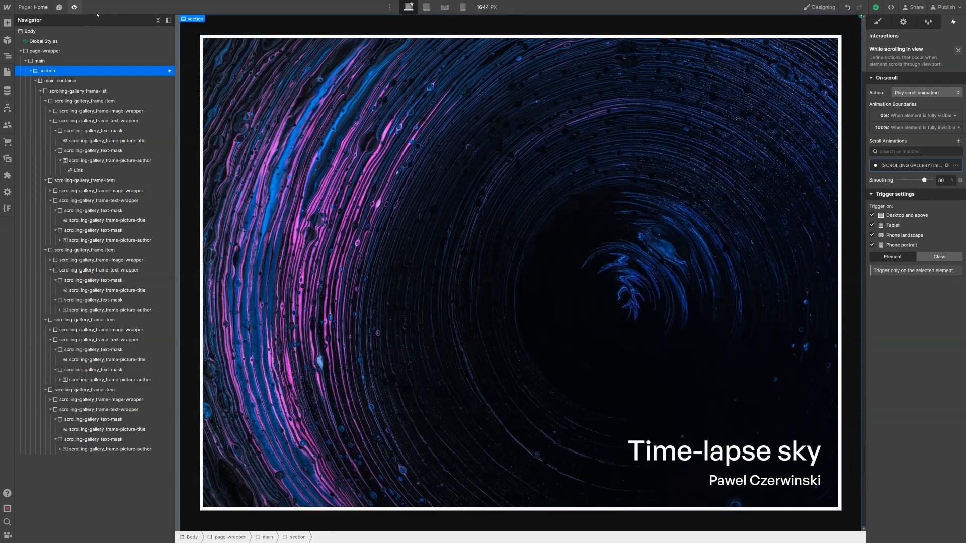
click(74, 7)
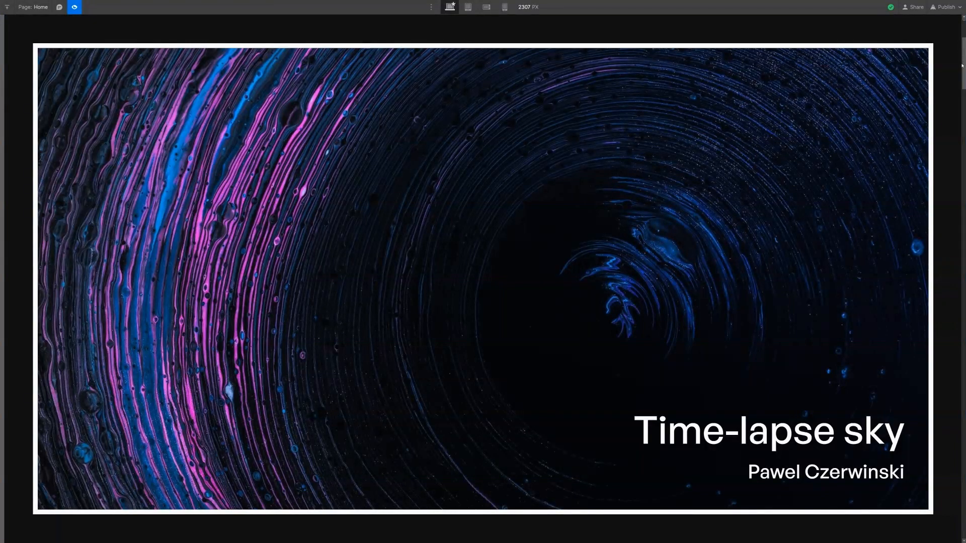
drag(962, 65, 963, 79)
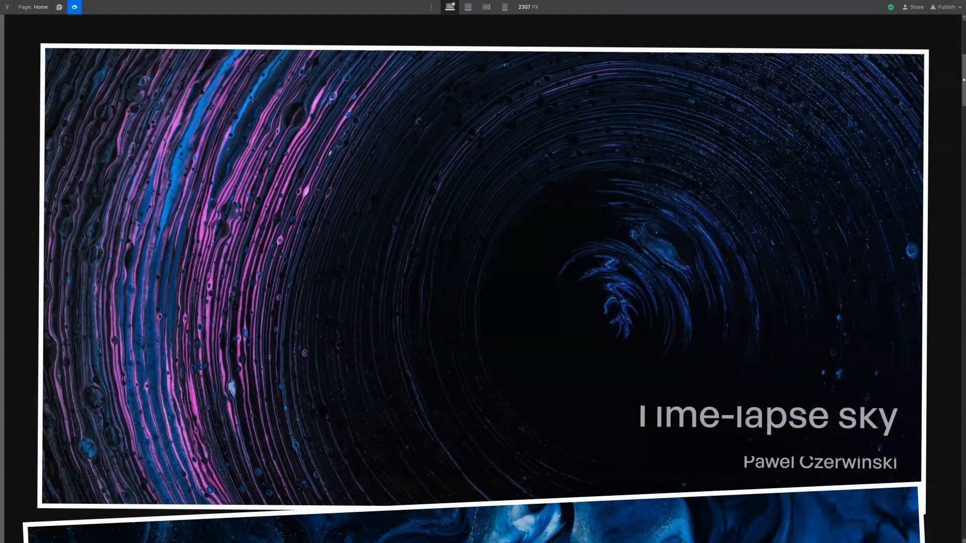
mouse_move(964, 85)
mouse_down()
mouse_move(951, 164)
mouse_move(958, 135)
mouse_move(964, 152)
mouse_up()
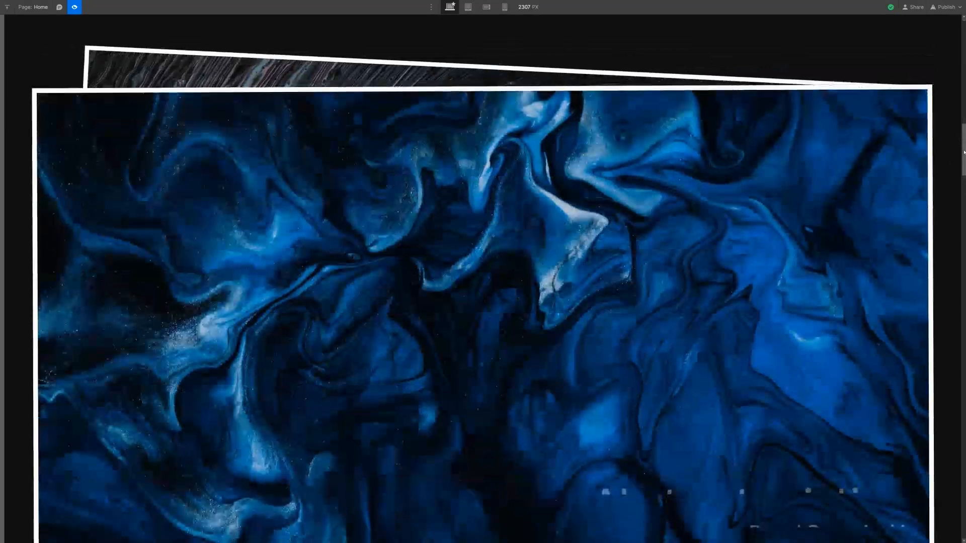
drag(964, 152, 964, 175)
scroll(483, 279, down, 4)
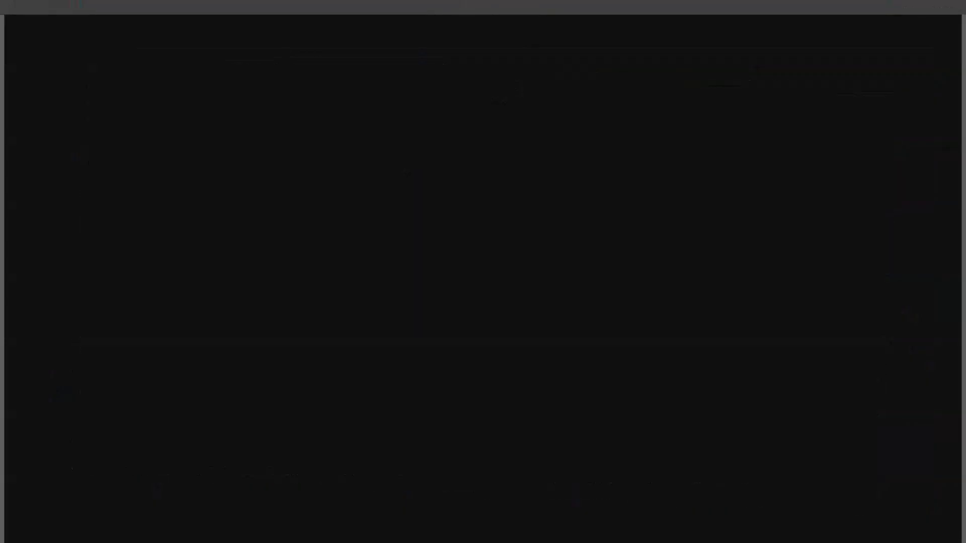
scroll(953, 263, down, 6)
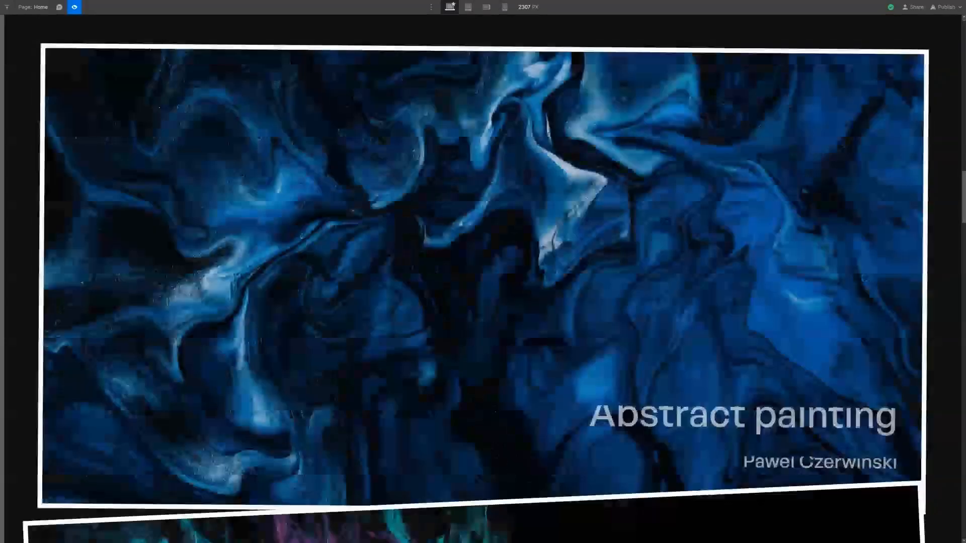
scroll(952, 263, down, 5)
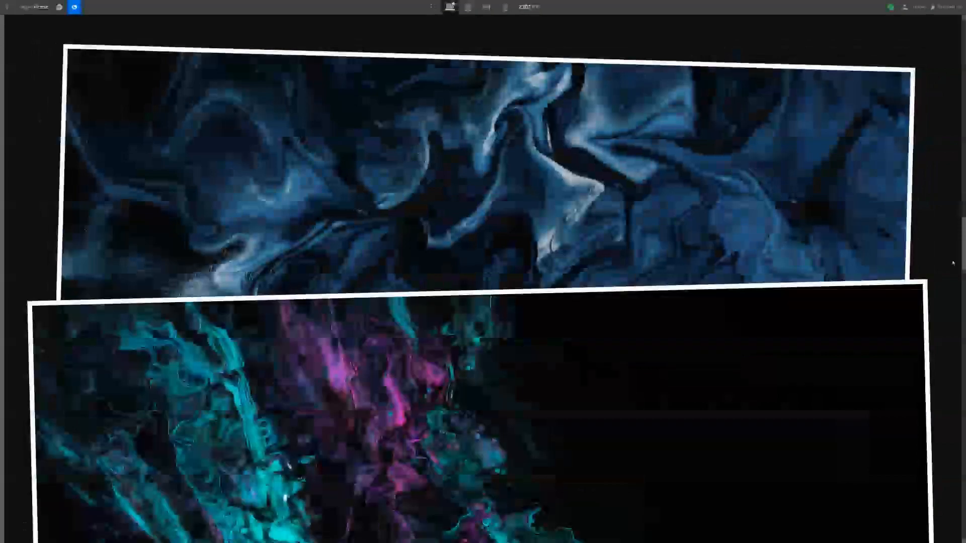
scroll(956, 272, down, 5)
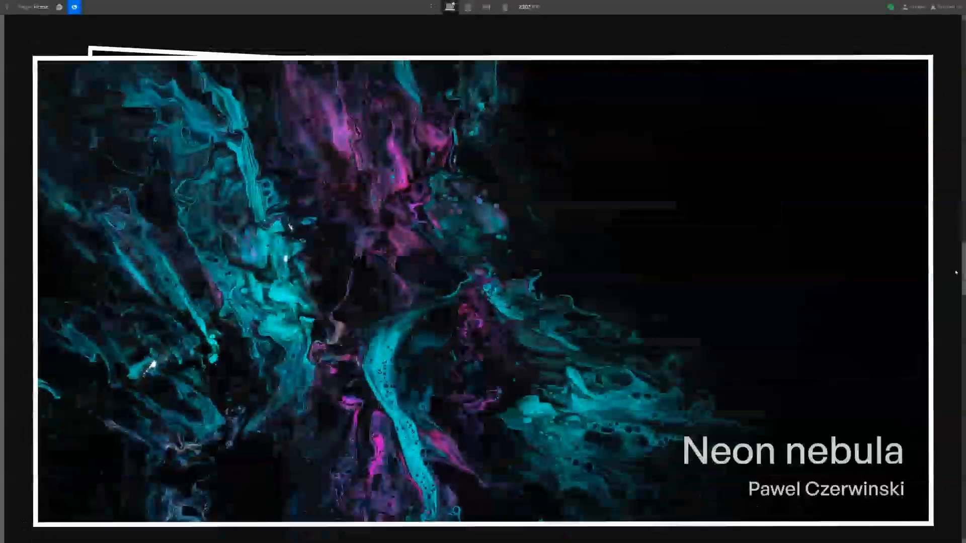
scroll(955, 336, down, 3)
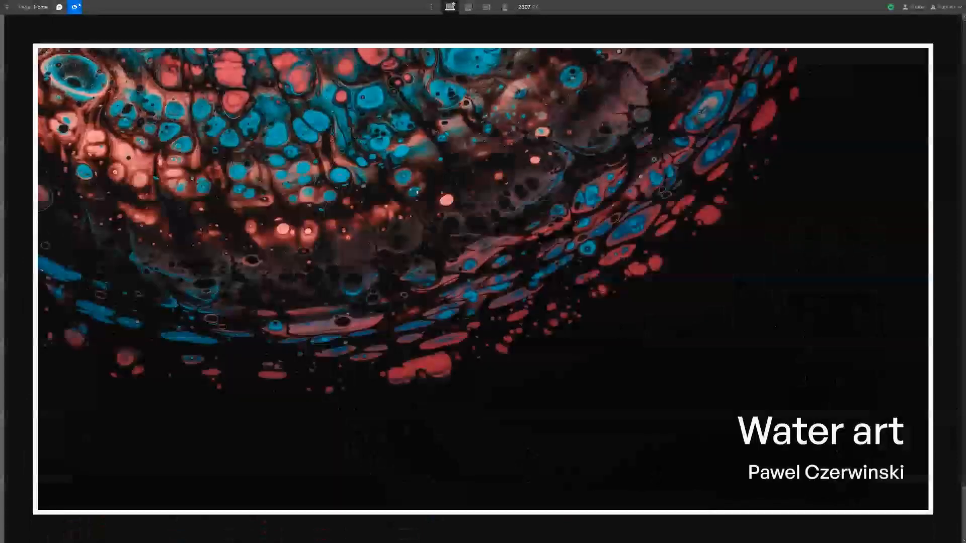
click(76, 7)
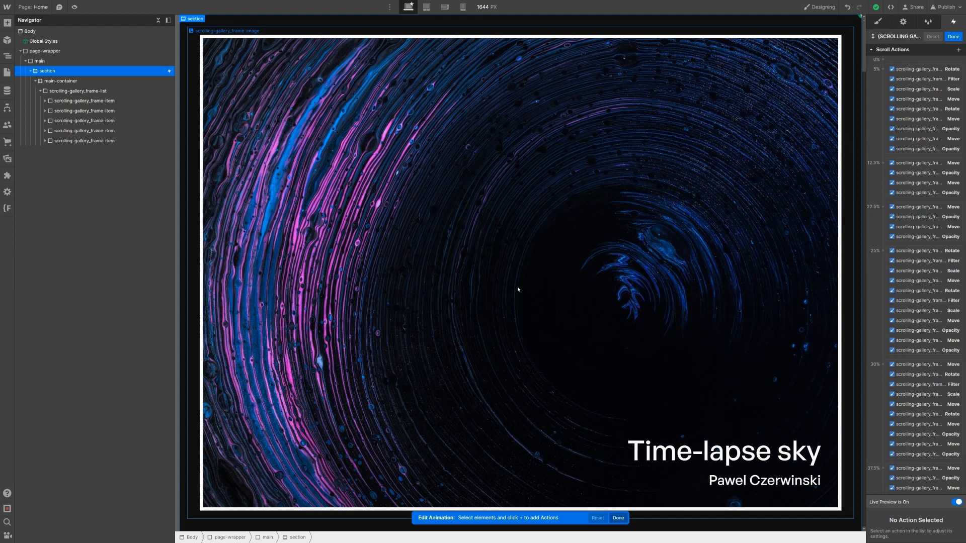
Step: Add a Move action to the first frame image at the 5% keyframe with Y 0%
click(518, 289)
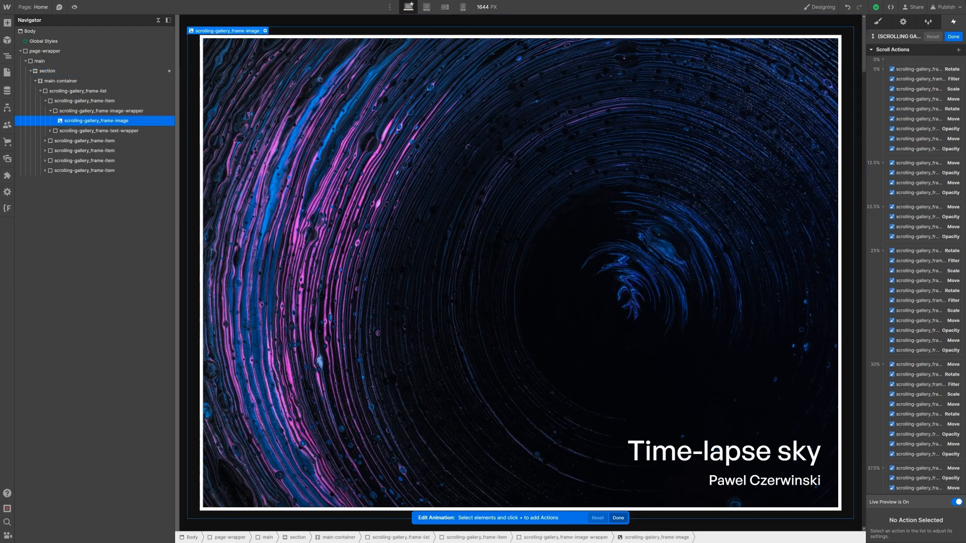
click(959, 50)
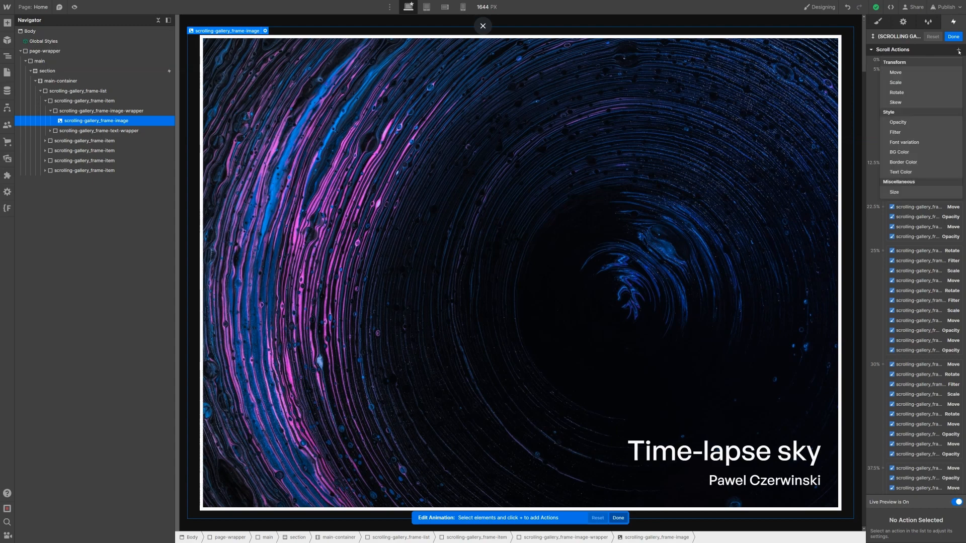
click(928, 73)
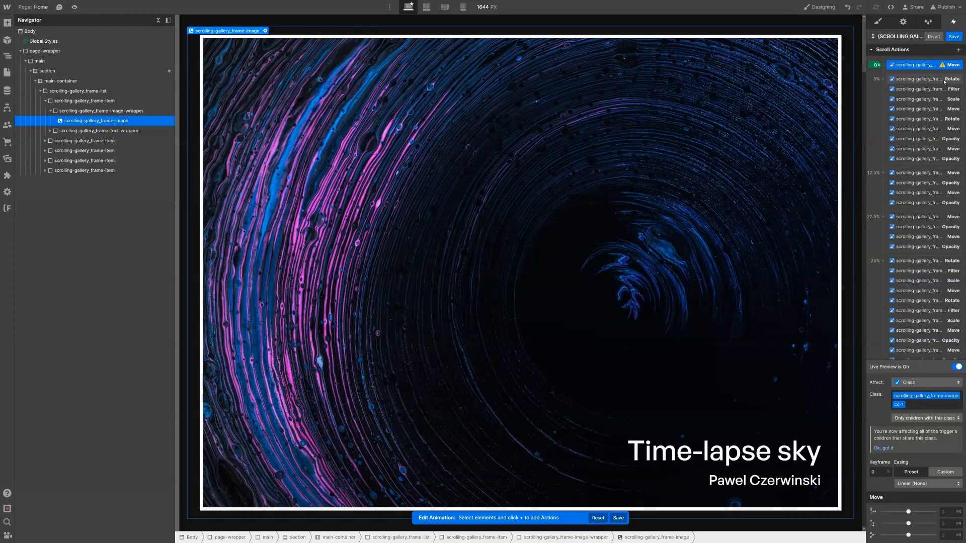
drag(926, 64, 924, 155)
scroll(912, 241, down, 3)
scroll(913, 240, up, 3)
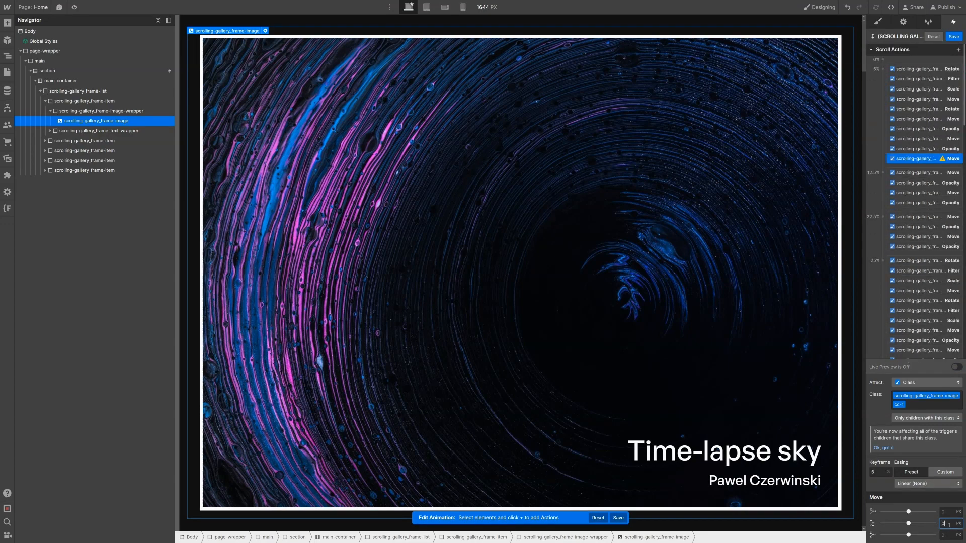
text(%)
key(Return)
Step: Duplicate that Move into the 25% keyframe and set its Y offset to -10%
right_click(904, 162)
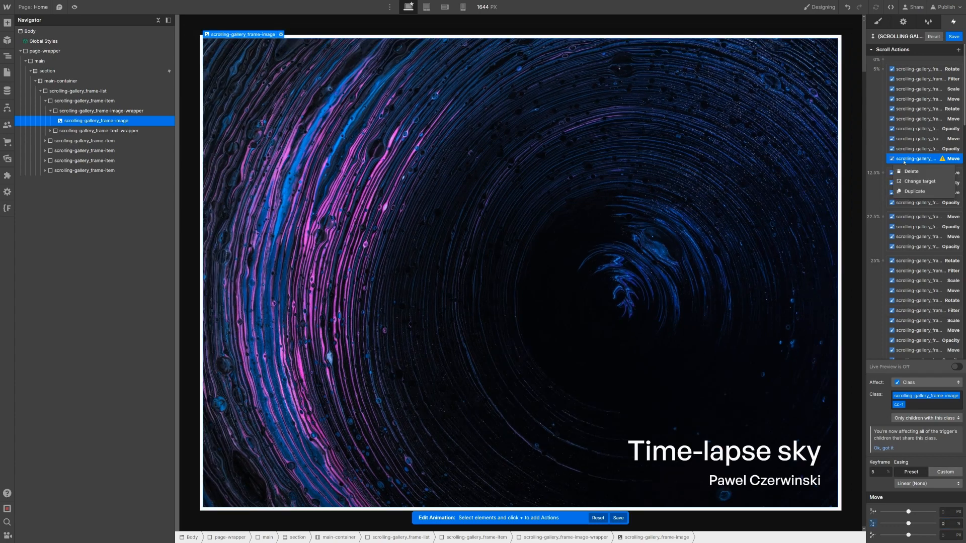
click(914, 191)
scroll(912, 167, down, 1)
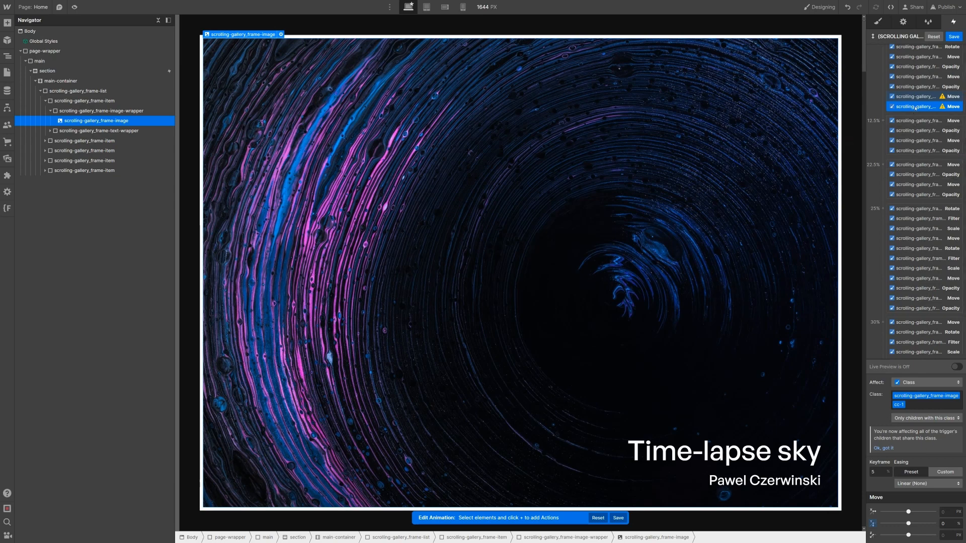
drag(916, 107, 933, 237)
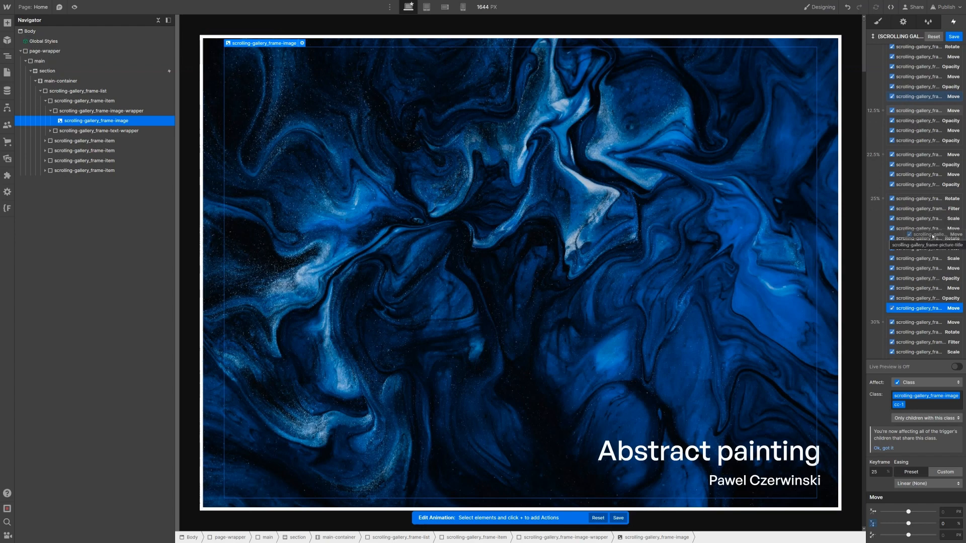
click(950, 527)
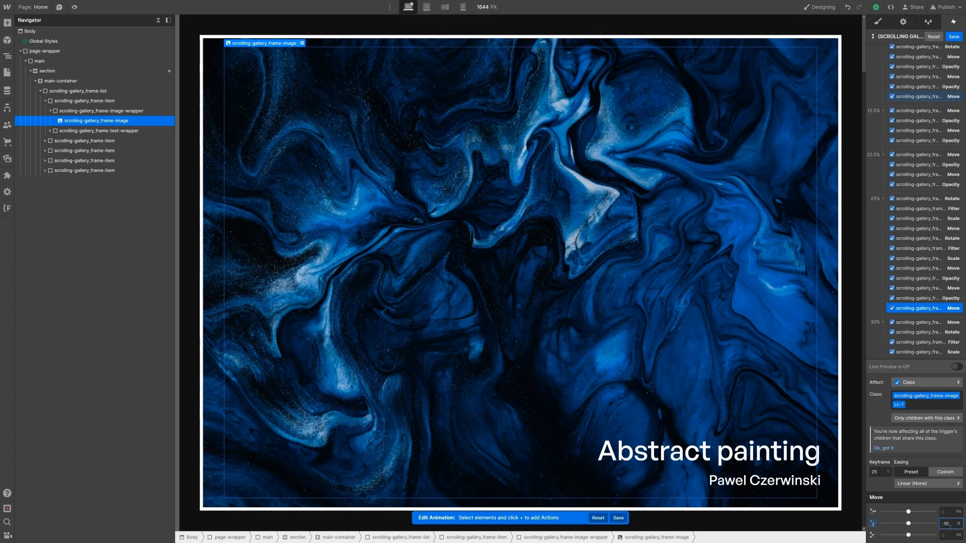
scroll(924, 201, up, 2)
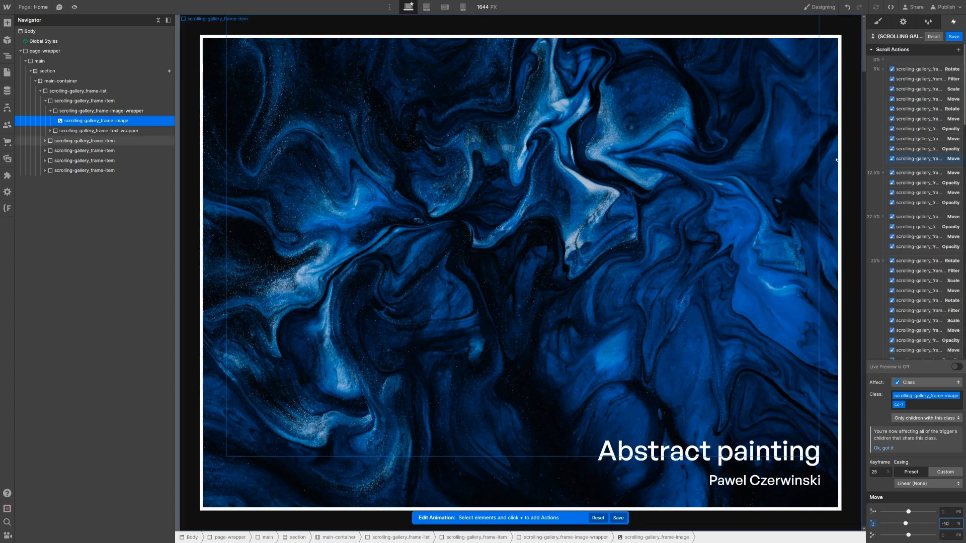
scroll(924, 272, down, 2)
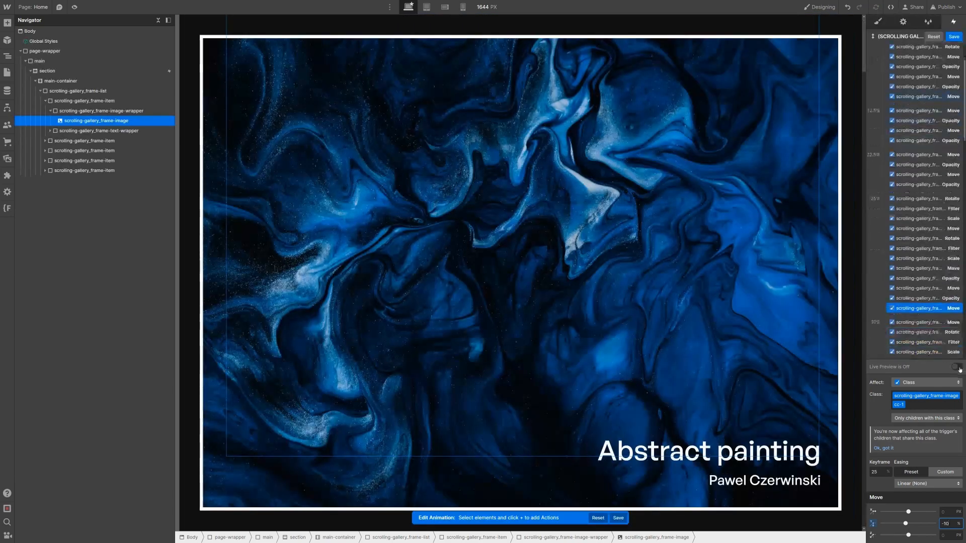
Step: Turn on live preview and scrub the timeline to check the first image's motion
click(958, 367)
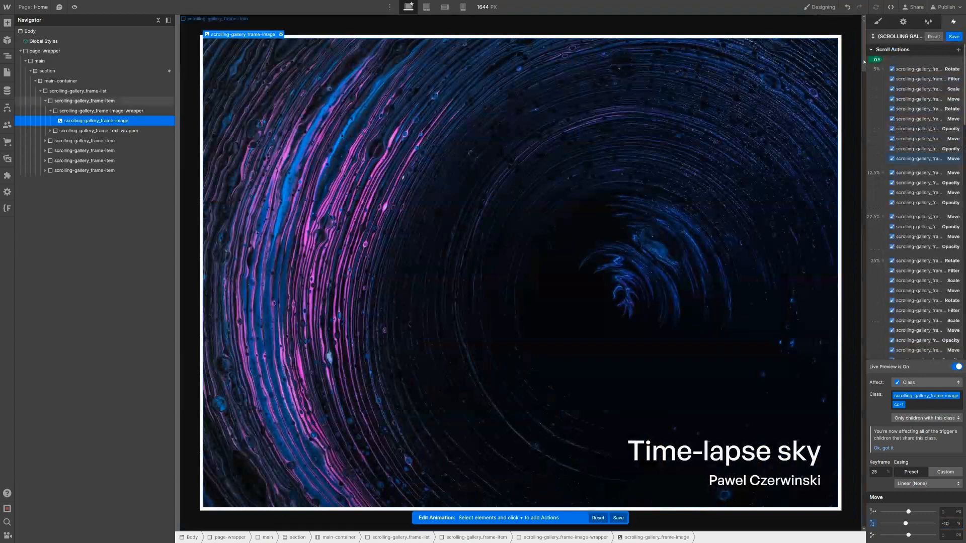
drag(865, 74, 862, 175)
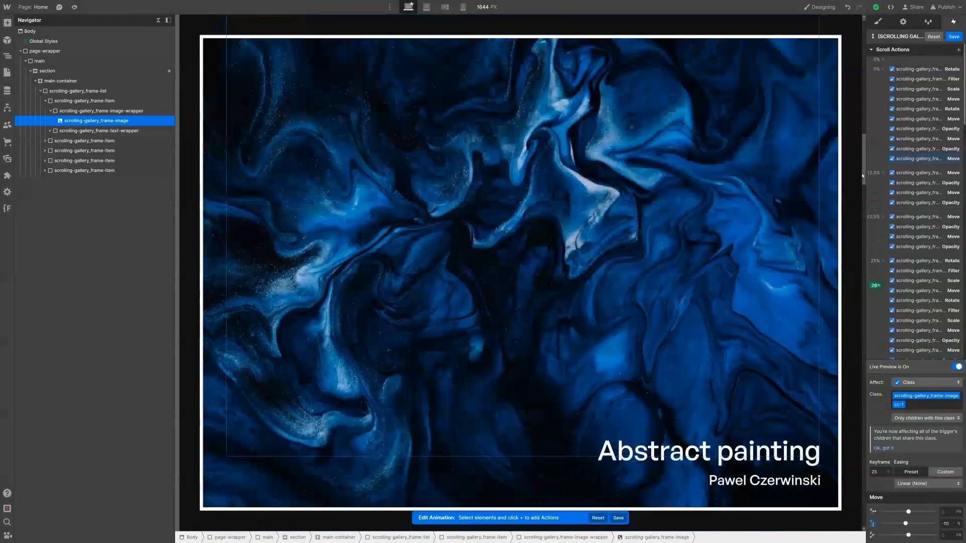
scroll(919, 247, down, 3)
scroll(891, 348, up, 3)
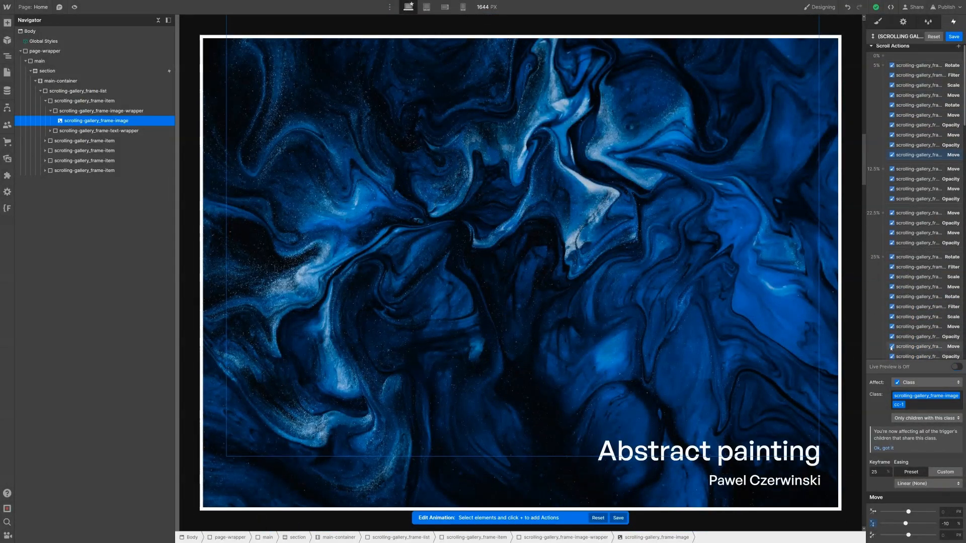
scroll(899, 211, up, 1)
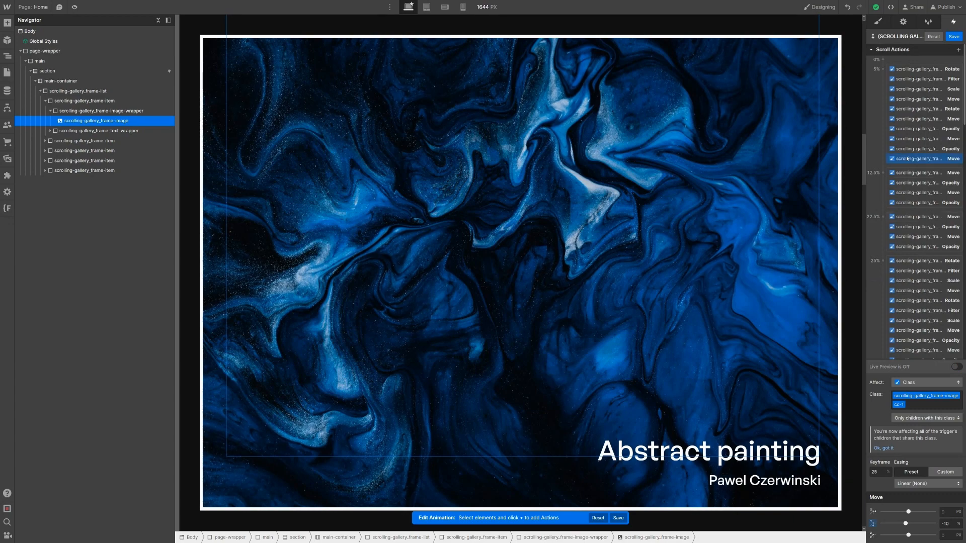
scroll(908, 171, down, 3)
scroll(910, 167, down, 2)
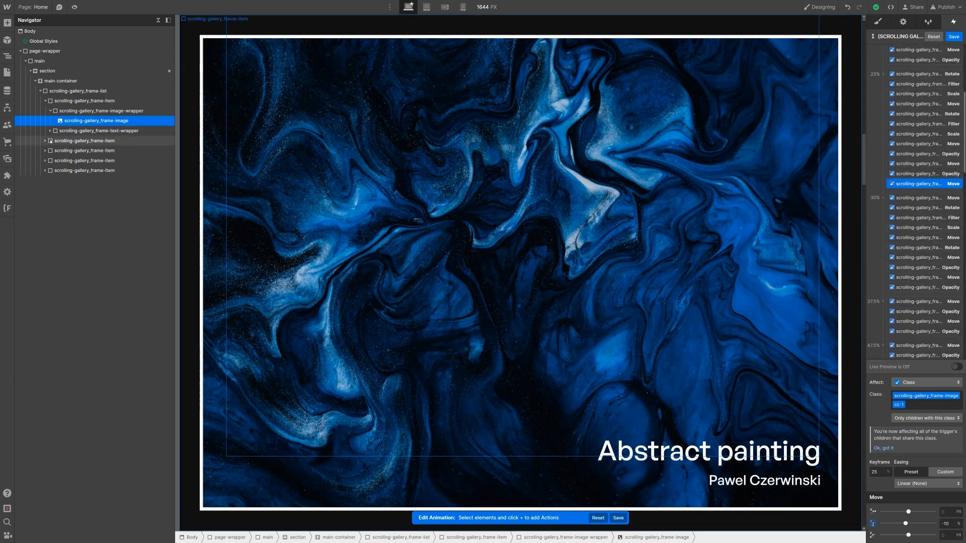
click(46, 141)
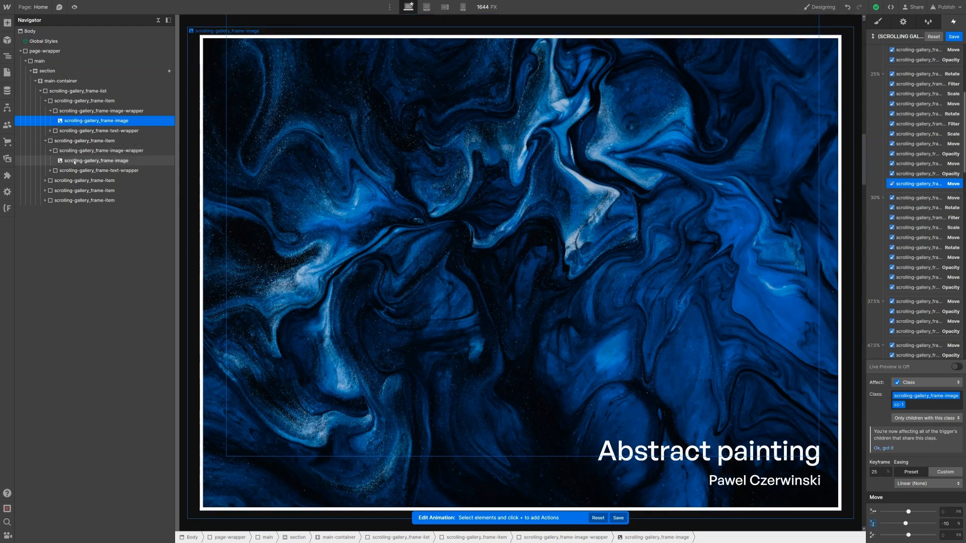
Step: Add a Move action to the second frame image at the 30% keyframe with Y 0%
click(78, 161)
scroll(958, 50, up, 4)
click(958, 49)
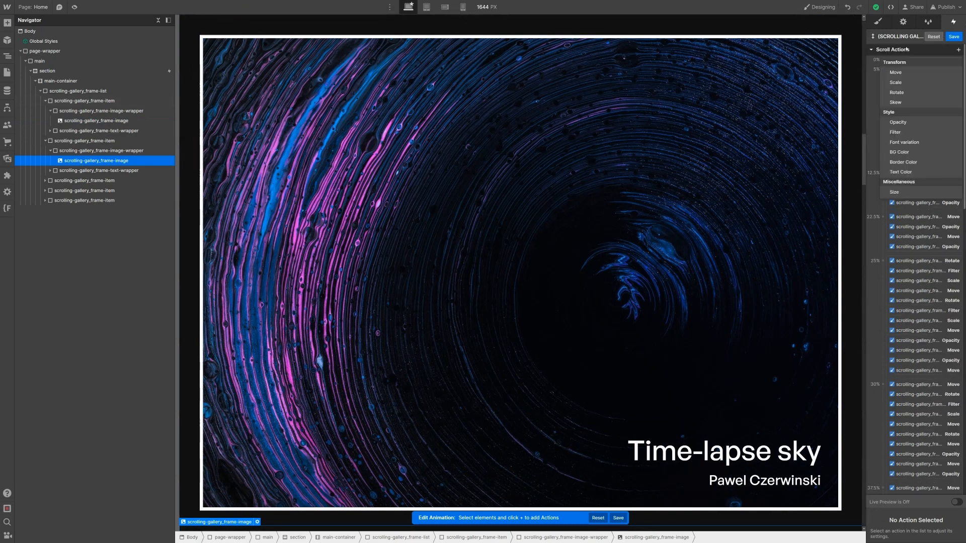
click(916, 73)
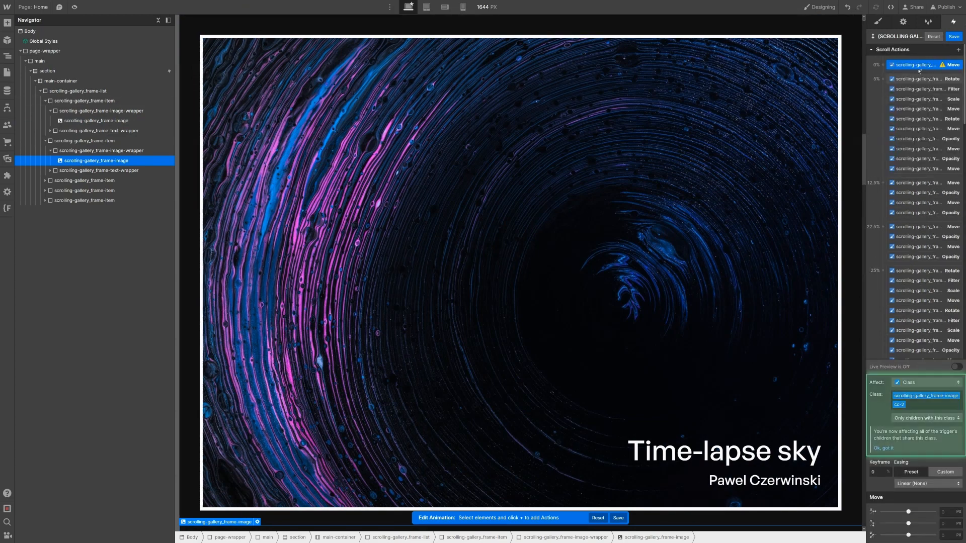
mouse_move(923, 140)
mouse_down()
mouse_move(908, 284)
mouse_move(924, 372)
mouse_move(934, 345)
mouse_move(930, 291)
mouse_up()
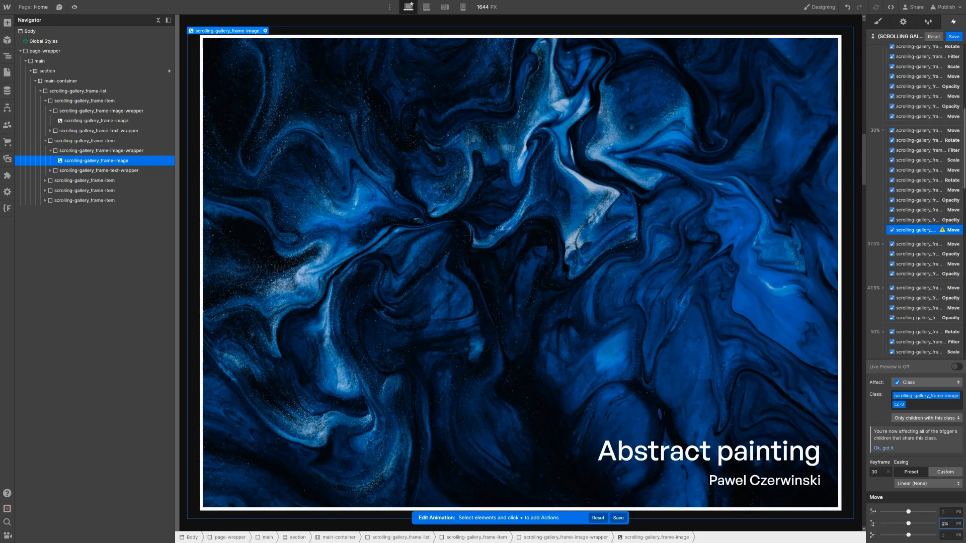
Step: Duplicate the Move into the 50% keyframe with a Y offset of -10%
scroll(925, 252, down, 2)
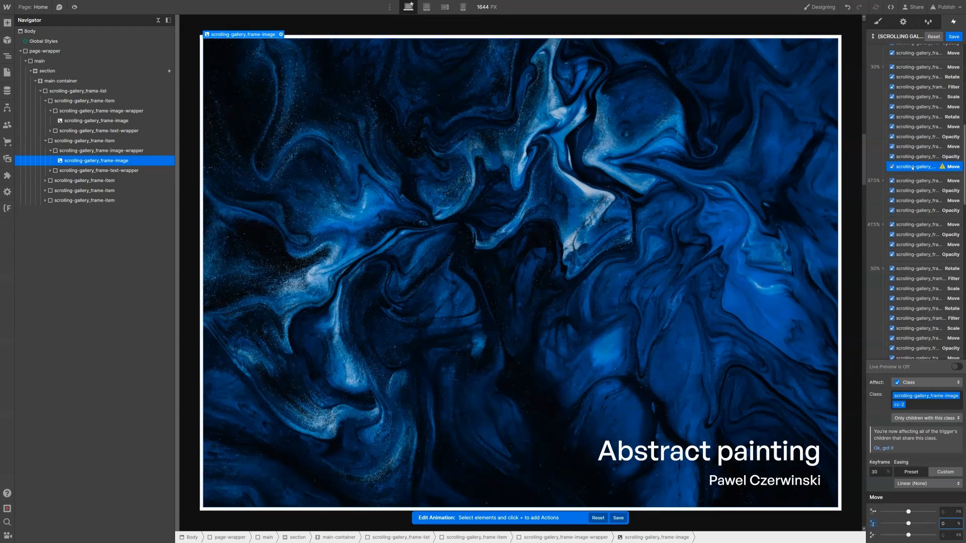
right_click(915, 171)
click(921, 197)
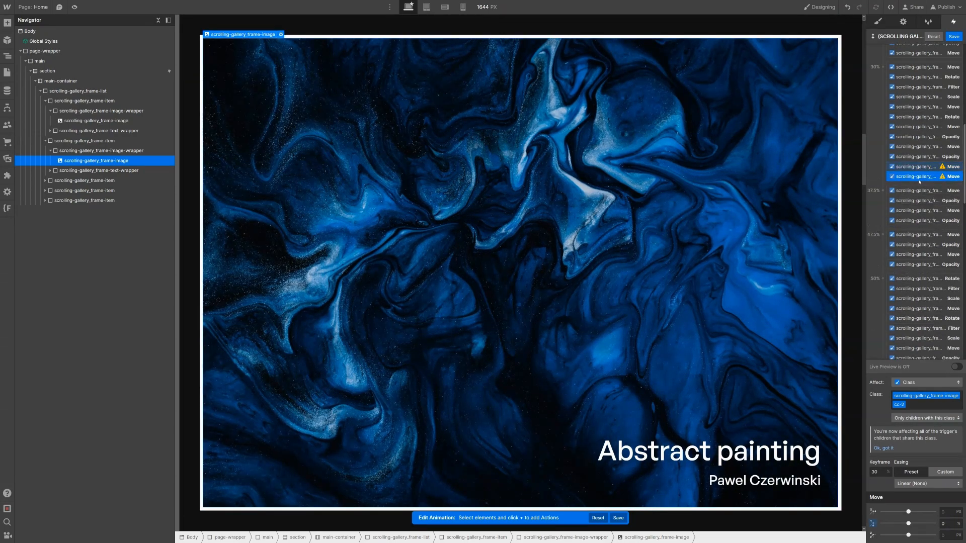
scroll(918, 164, down, 1)
drag(914, 115, 914, 262)
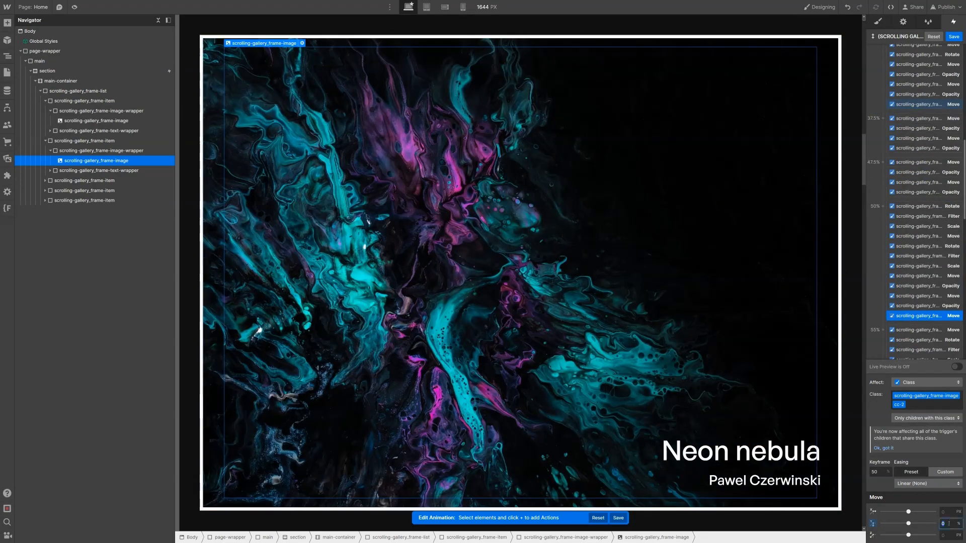
key(Return)
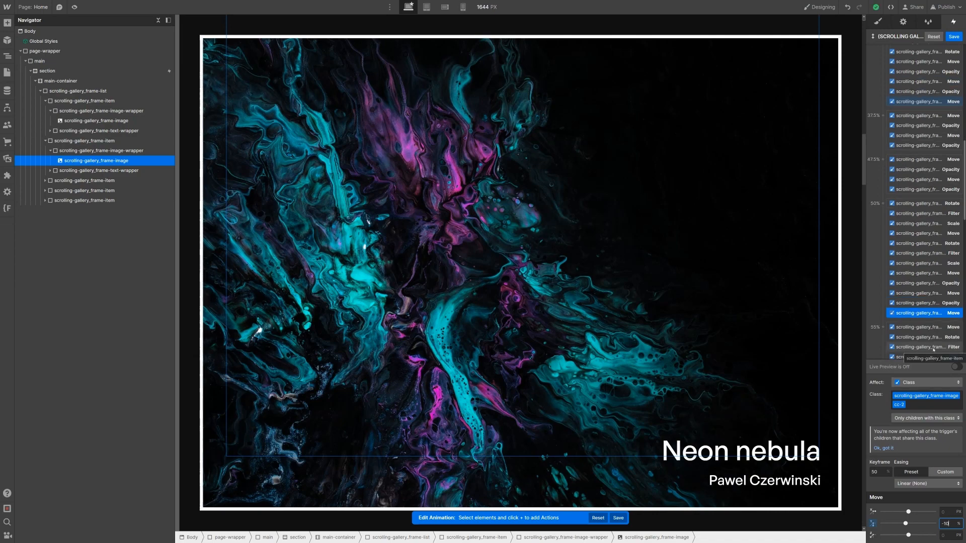
scroll(891, 264, down, 2)
scroll(891, 264, down, 6)
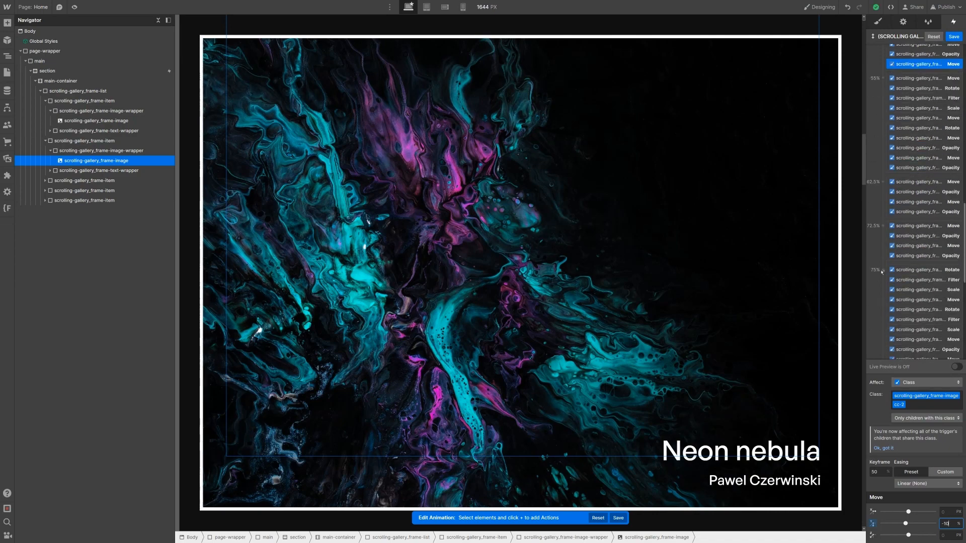
click(44, 181)
Step: Add a Move action to the cc-3 image at the 55% keyframe with Y 0%
click(50, 191)
click(96, 201)
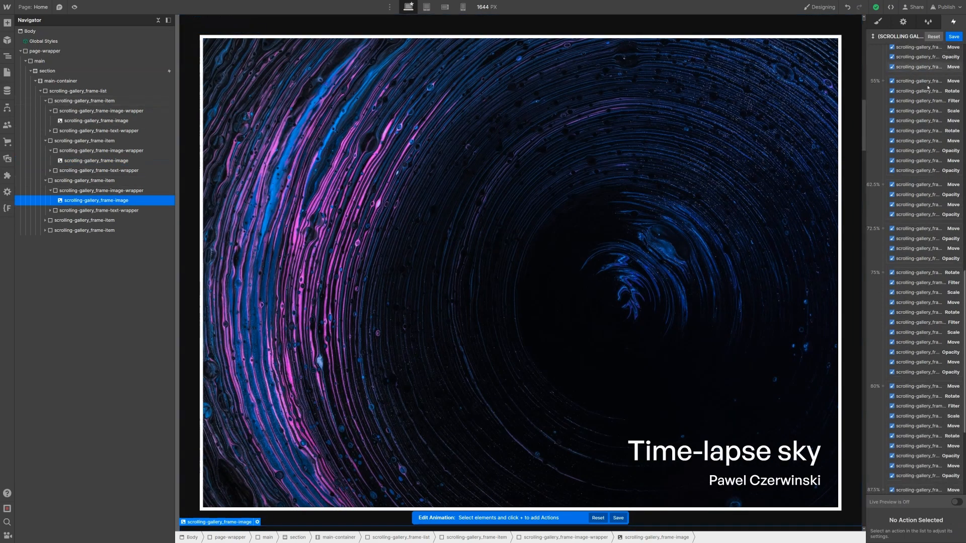
click(958, 50)
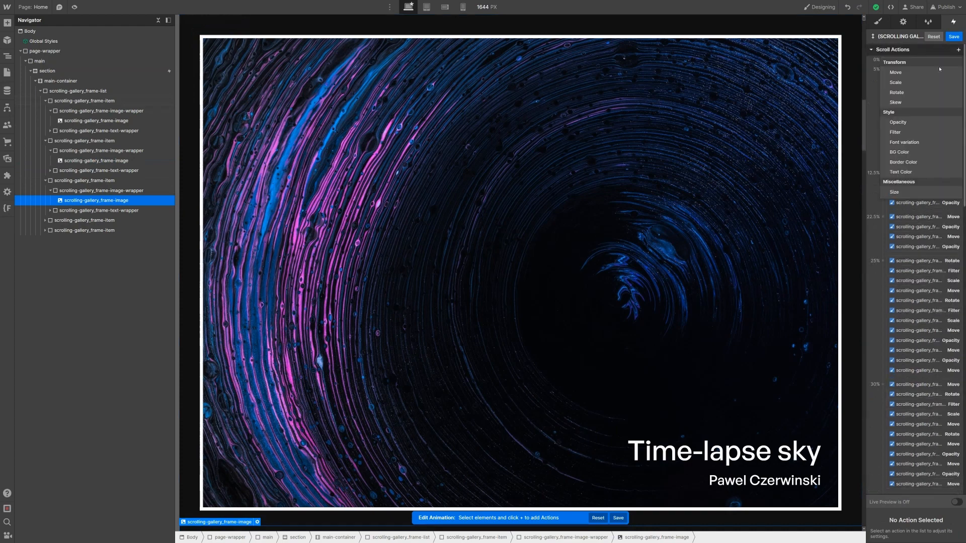
click(935, 73)
drag(916, 65, 941, 274)
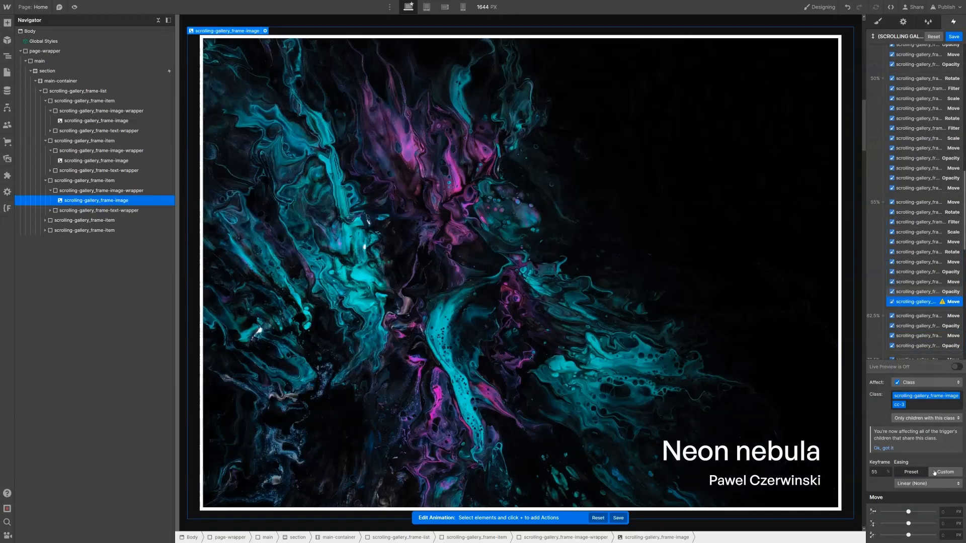
click(951, 523)
text(0%)
key(Return)
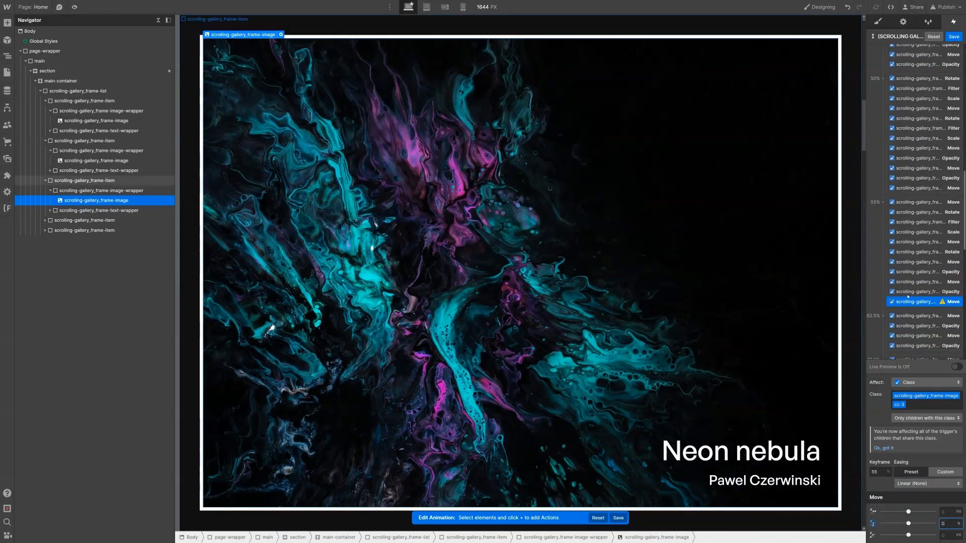
Step: Duplicate the Move into the 75% keyframe with a Y offset of -10%
right_click(910, 303)
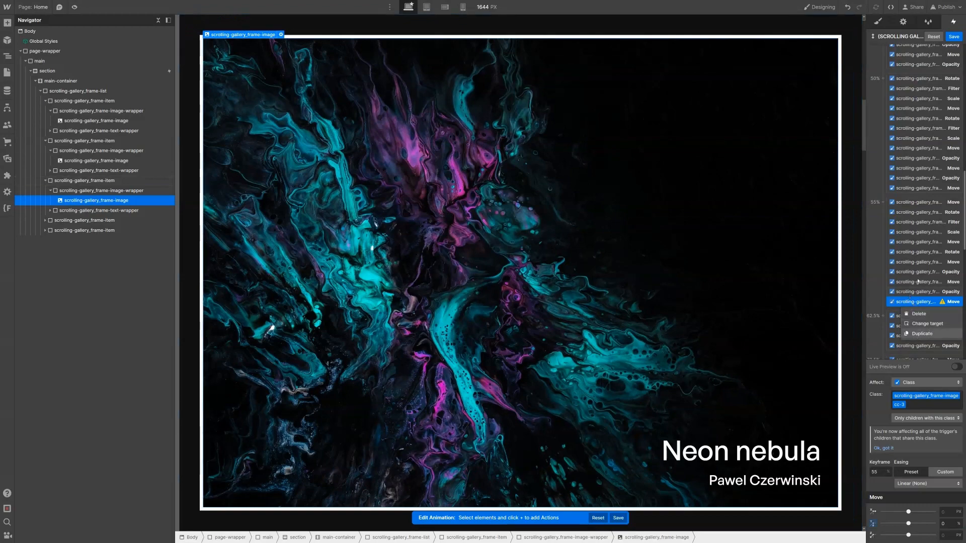
click(922, 334)
drag(913, 188, 934, 320)
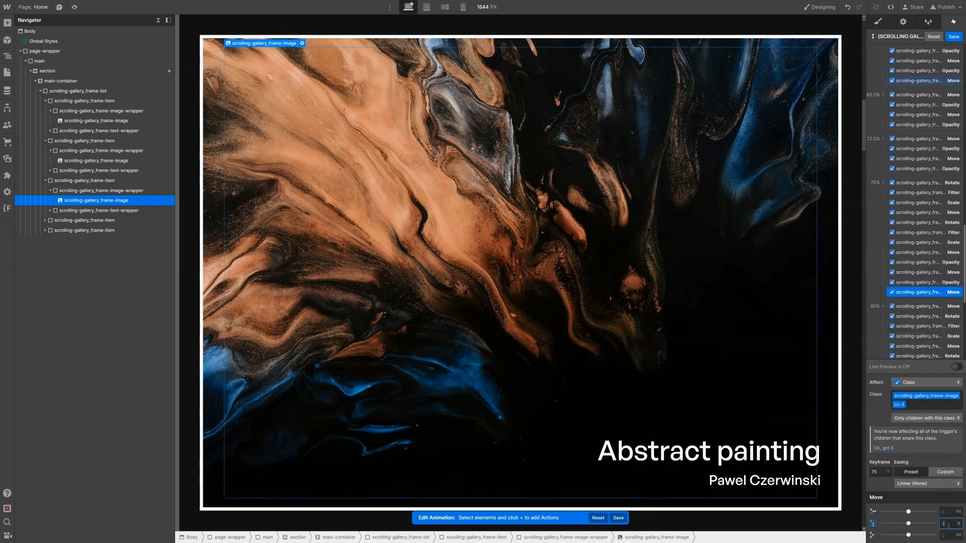
key(Return)
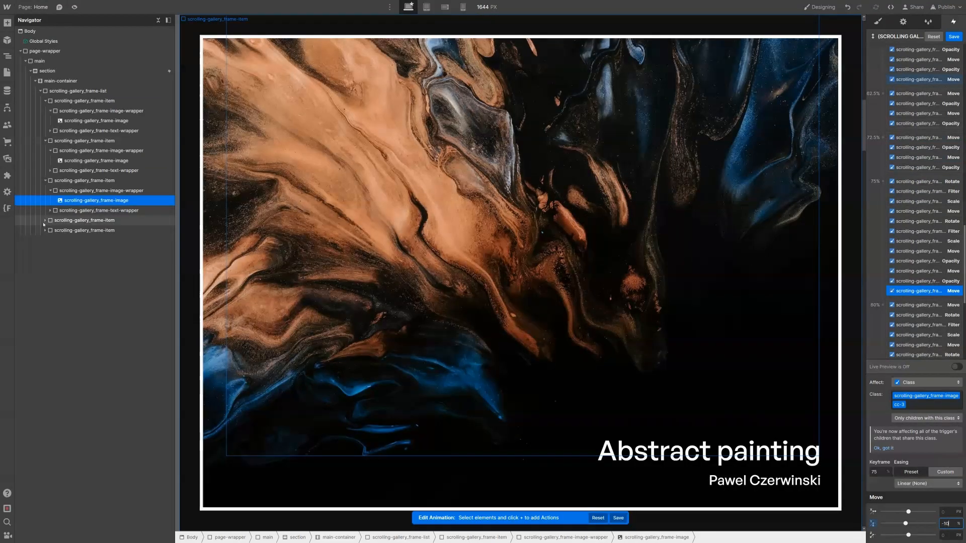
Step: Expand the Time-lapse sky frame in the Navigator and open its image wrapper
click(44, 221)
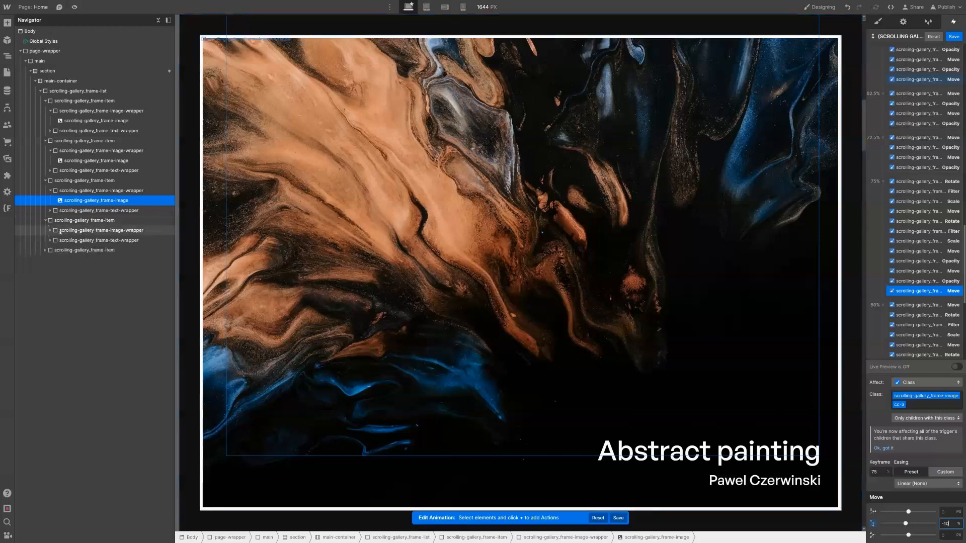
click(52, 232)
click(50, 230)
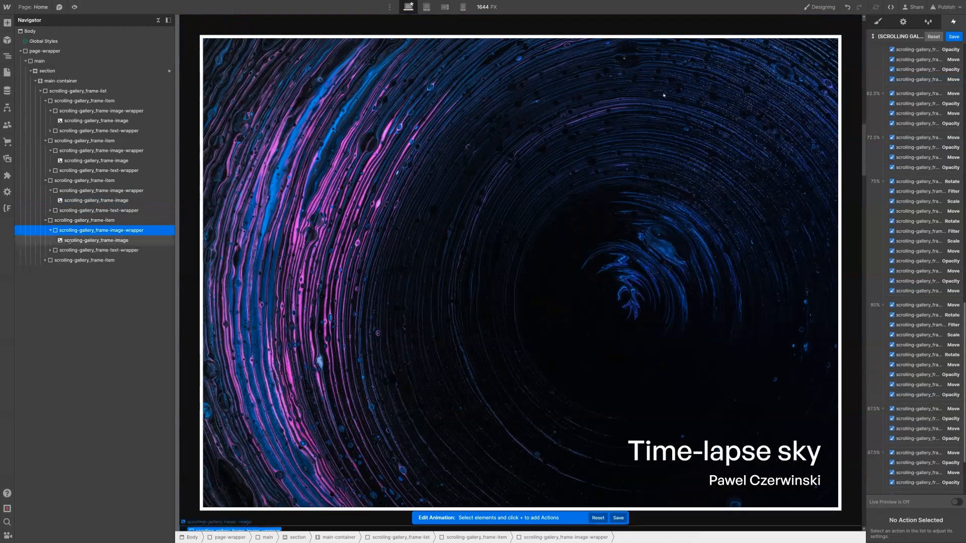
Step: Add a Move action to the Time-lapse sky image at the 80% keyframe with Y 0%
click(76, 240)
scroll(930, 69, up, 14)
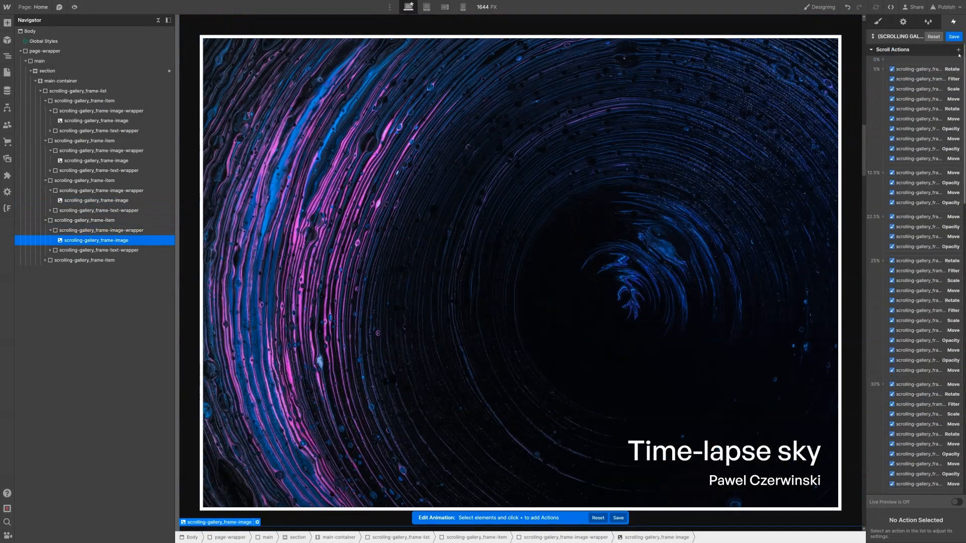
click(958, 50)
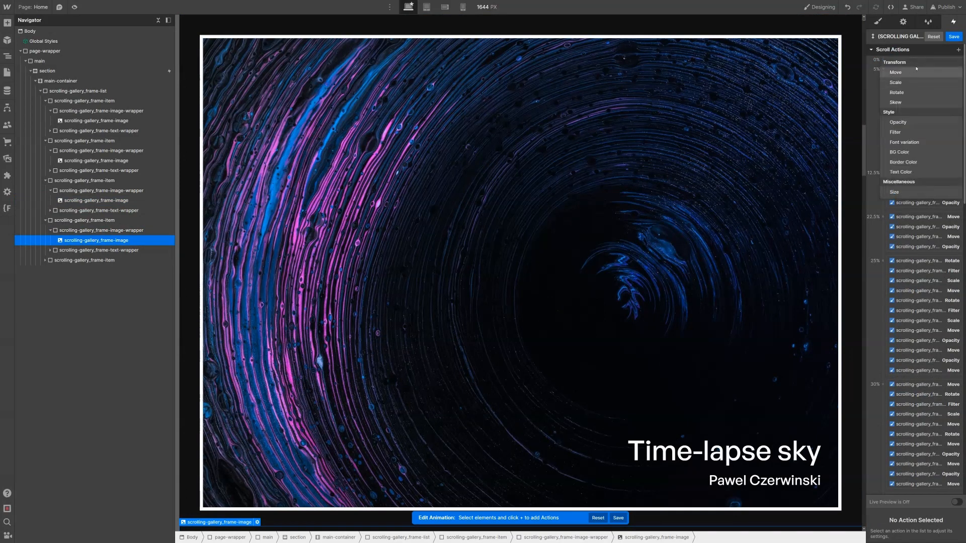
click(906, 72)
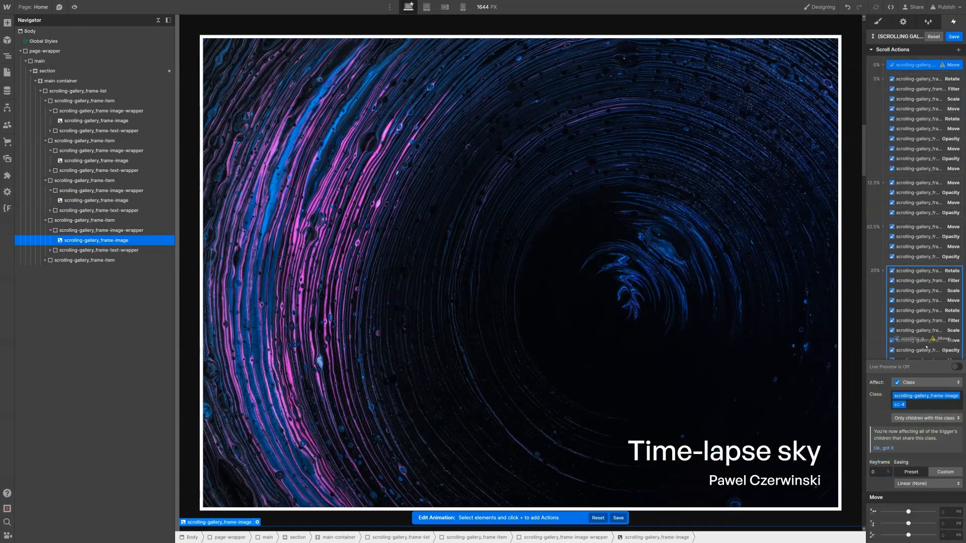
scroll(930, 352, down, 1)
scroll(930, 362, down, 7)
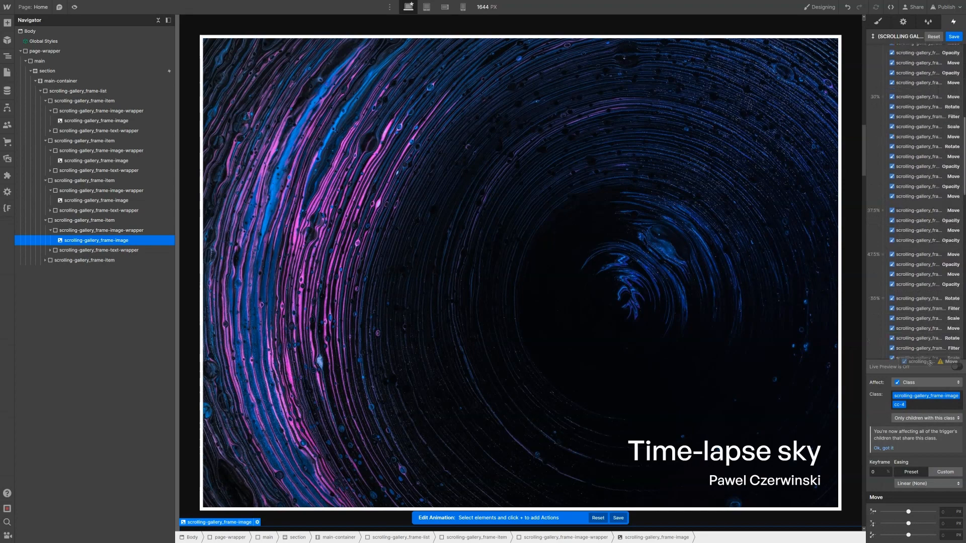
scroll(929, 363, down, 7)
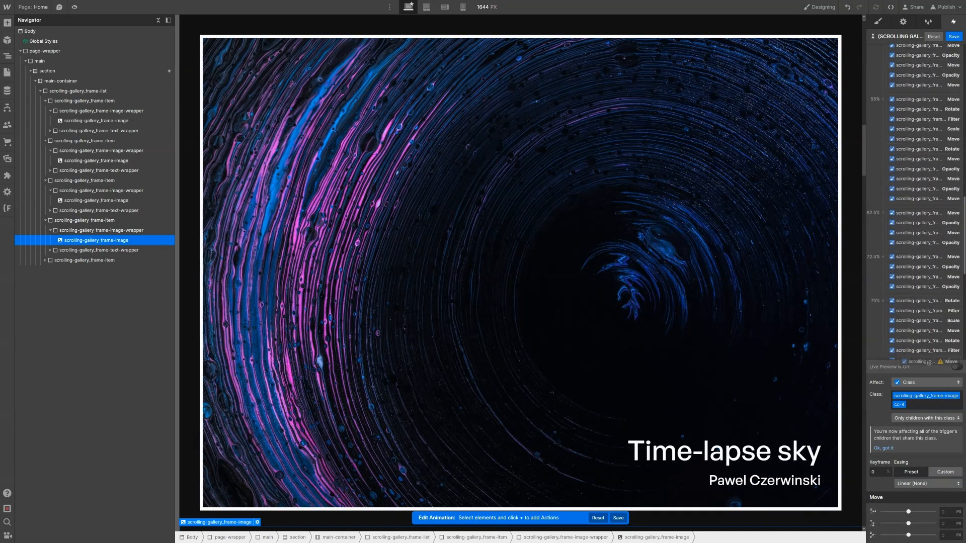
drag(930, 363, 935, 246)
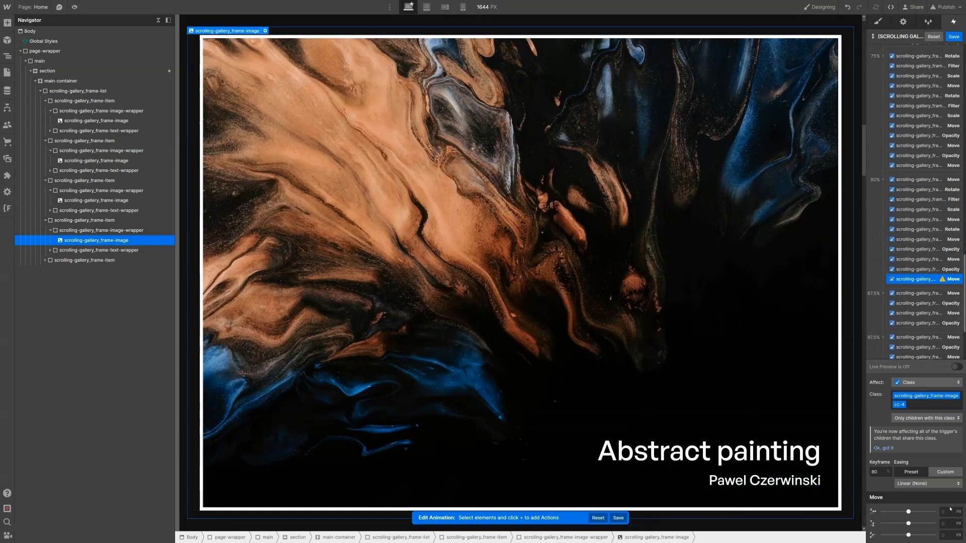
text(0%)
key(Return)
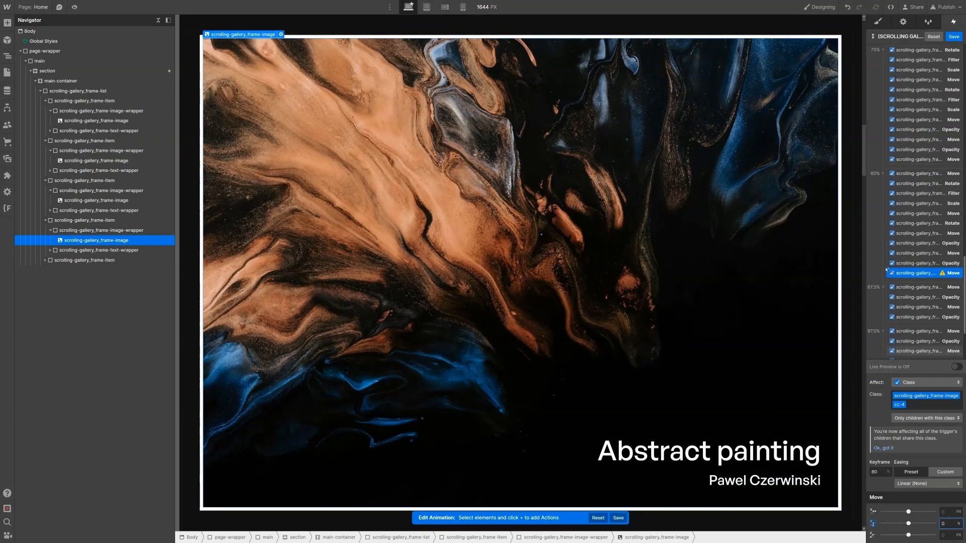
Step: Duplicate the Move into the 100% keyframe with a Y offset of -10%
right_click(902, 273)
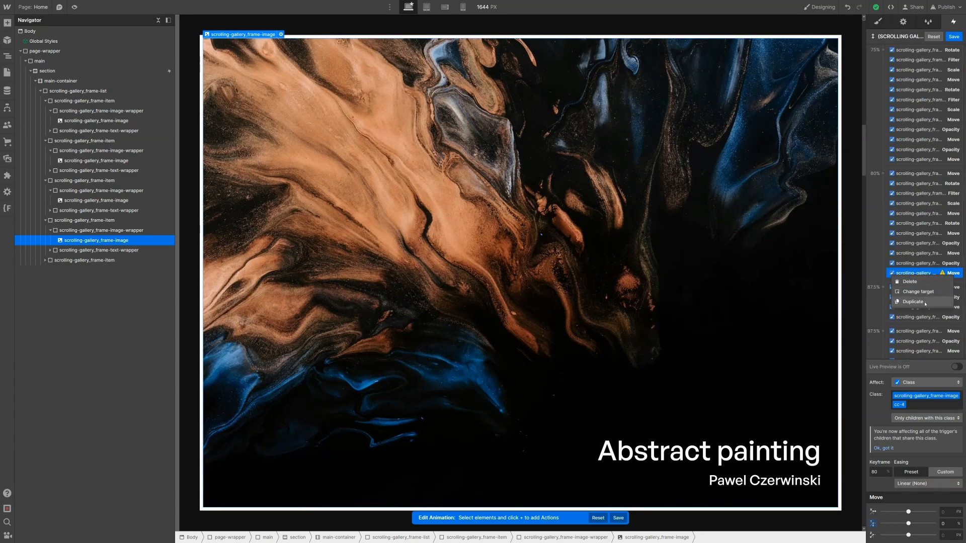
click(926, 301)
drag(923, 281, 934, 326)
click(949, 522)
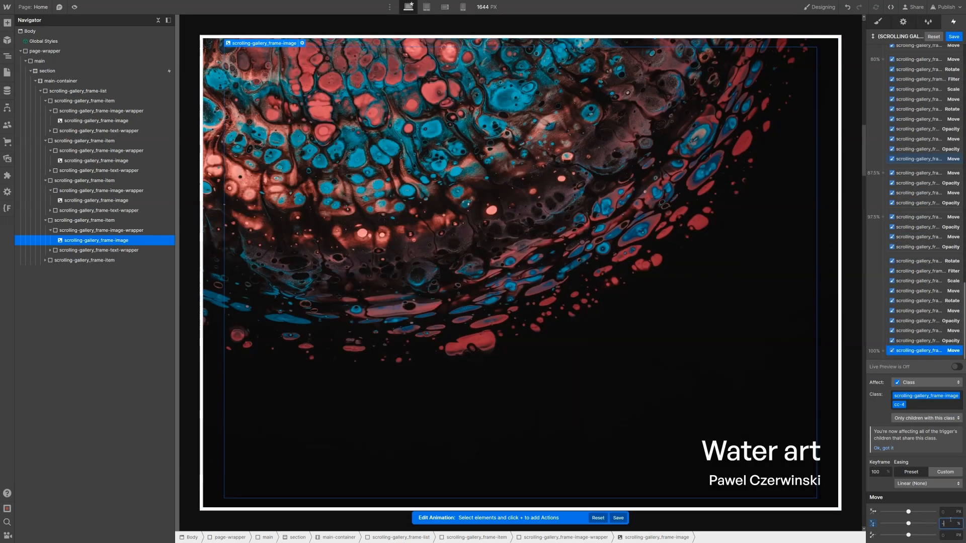
key(Return)
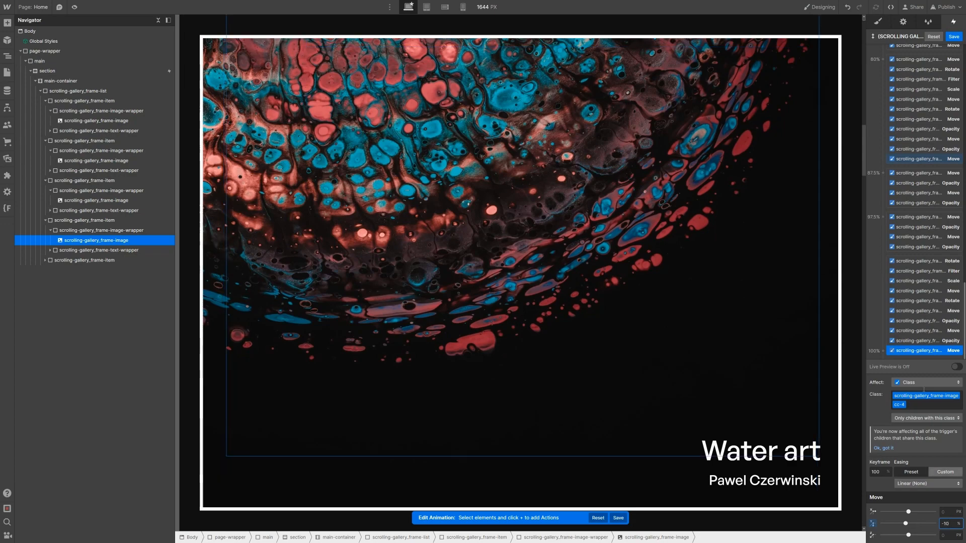
scroll(927, 156, up, 10)
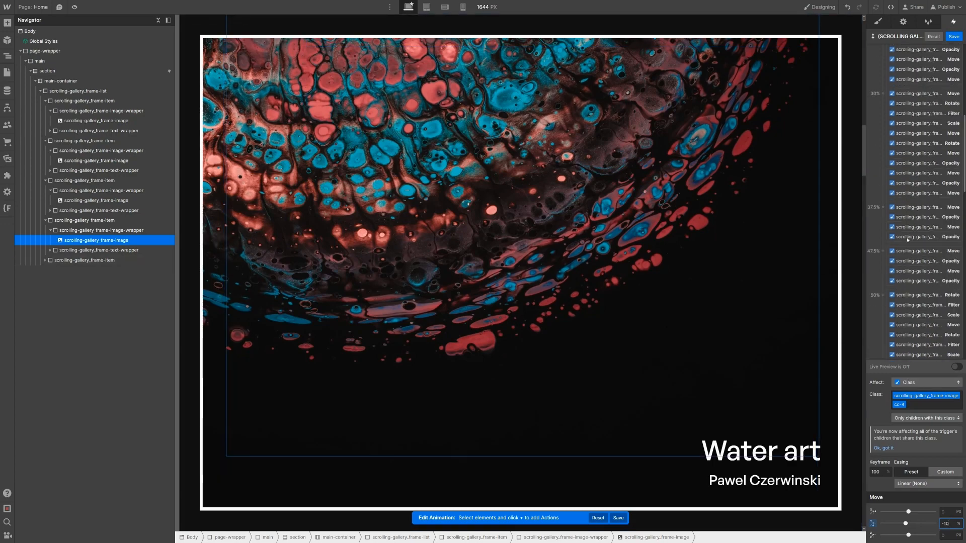
click(924, 159)
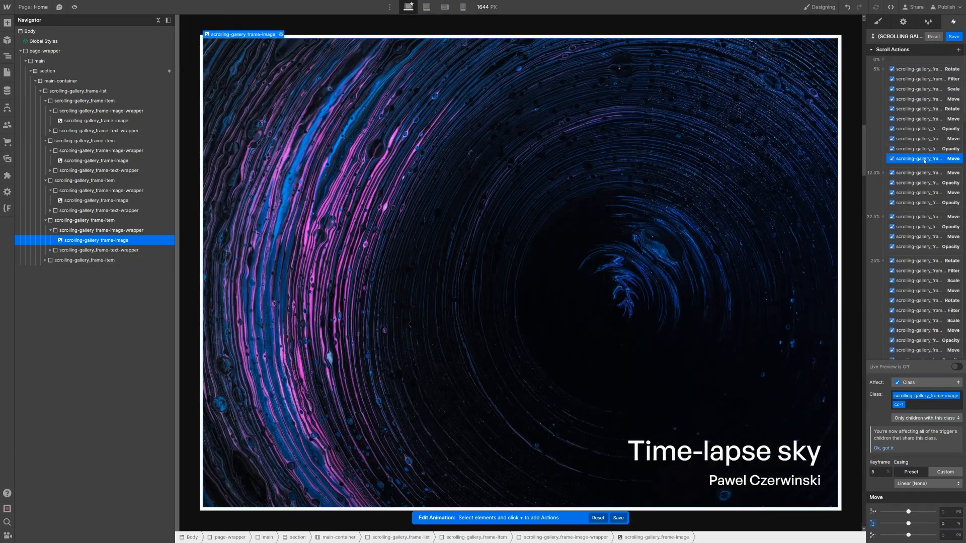
Step: Scale image cc-1 to 1.05 at 5% and back to 1 at the 25% keyframe
click(959, 50)
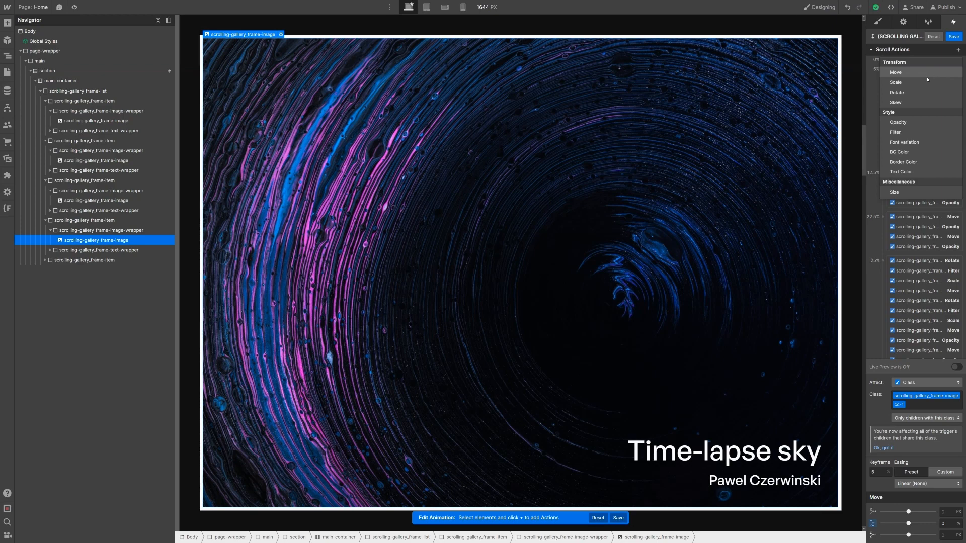
click(927, 81)
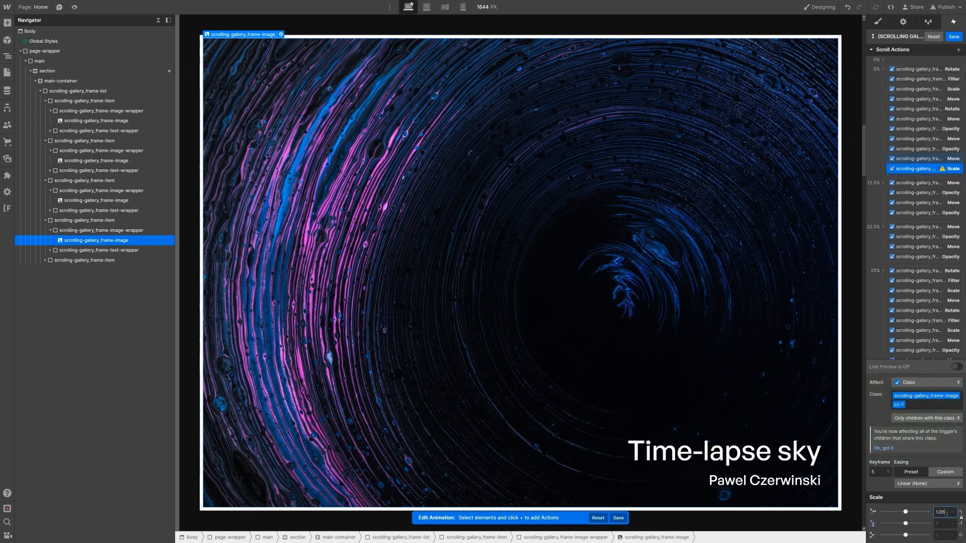
right_click(916, 169)
click(925, 202)
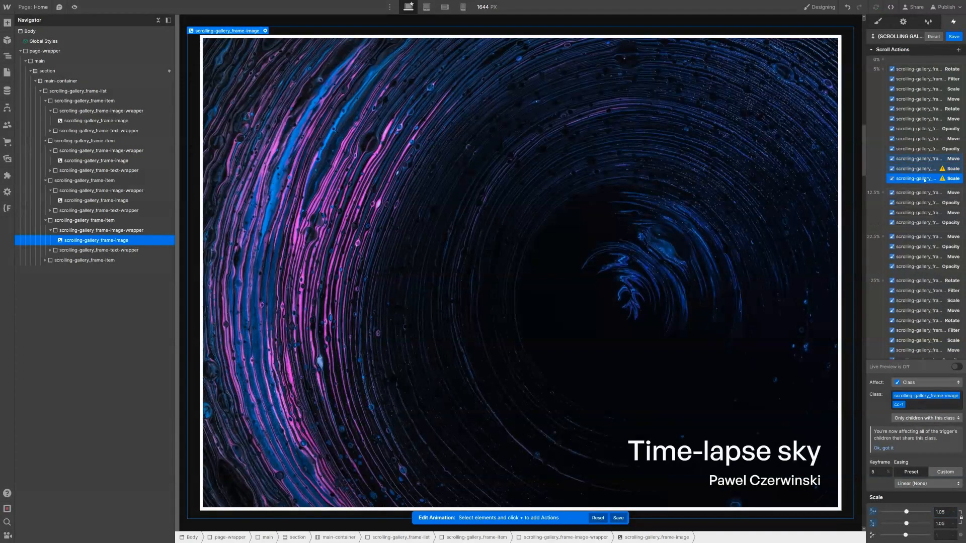
drag(918, 178, 934, 319)
drag(914, 272, 926, 313)
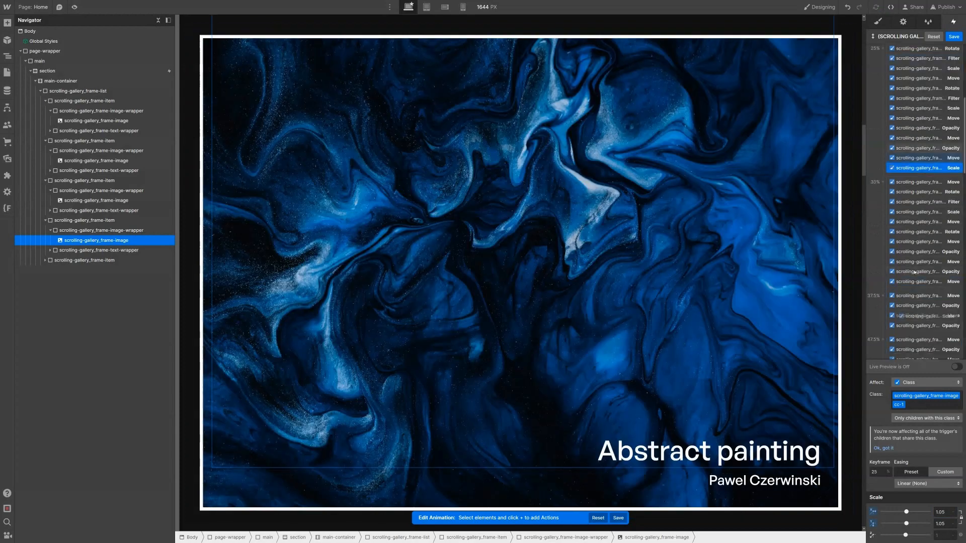
click(946, 513)
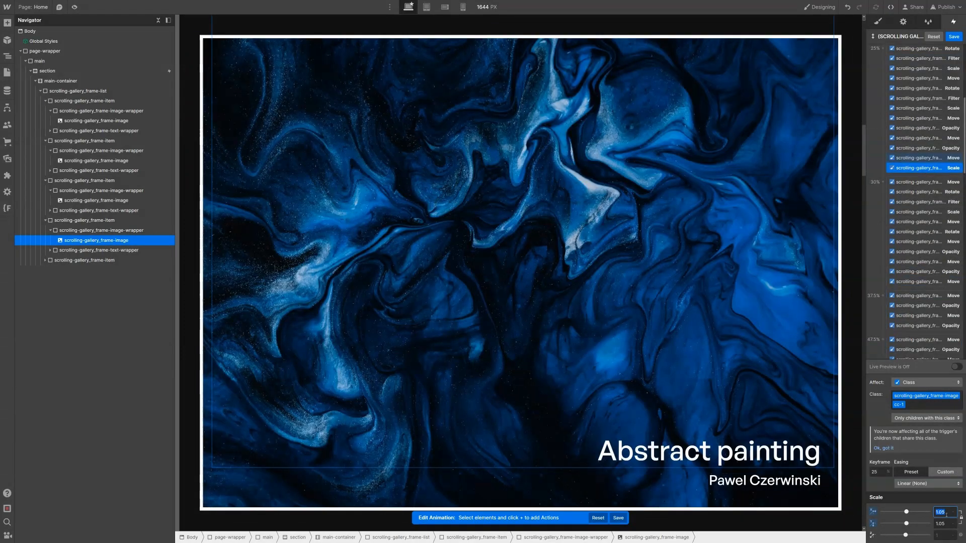
text(1)
key(Return)
Step: Scale image cc-2 to 1.05 at 30% and back to 1 at the 50% keyframe
scroll(937, 280, down, 1)
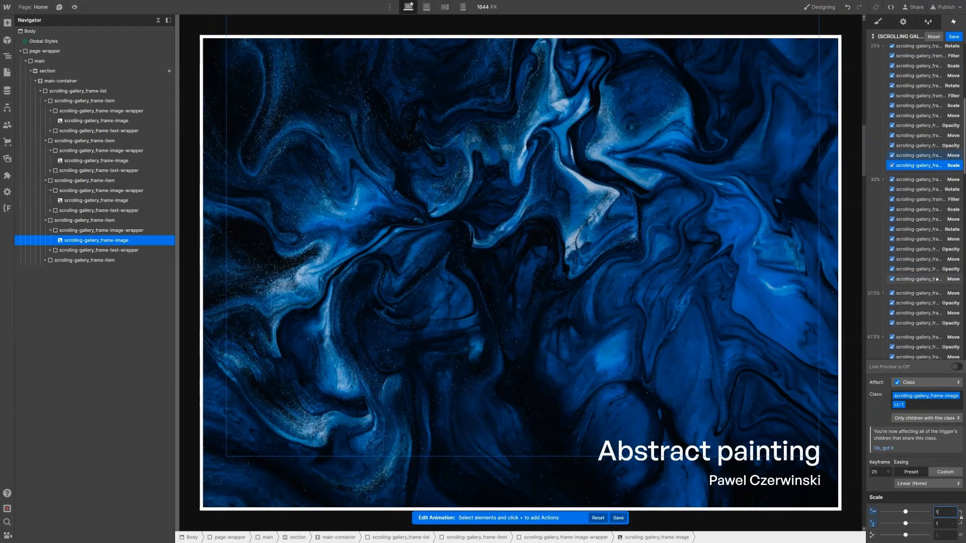
click(935, 276)
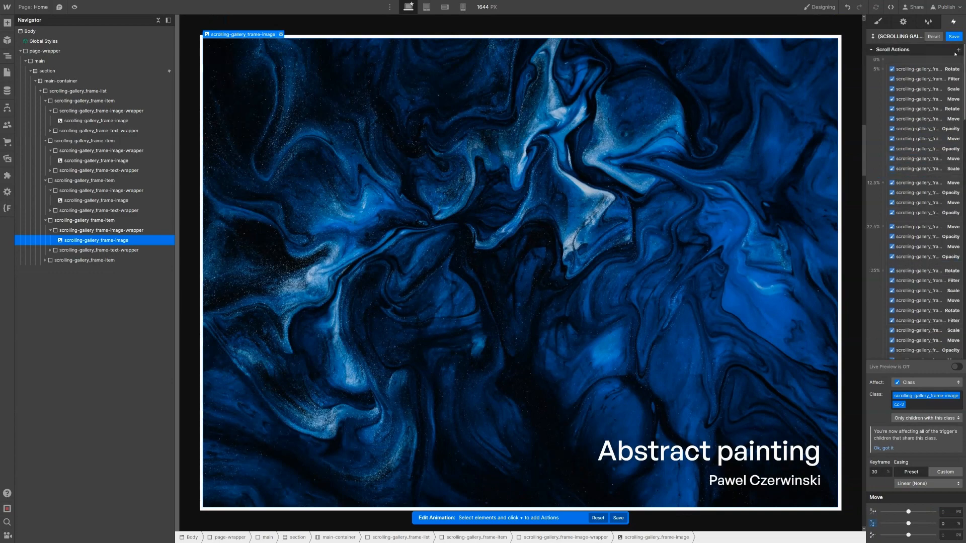
click(958, 50)
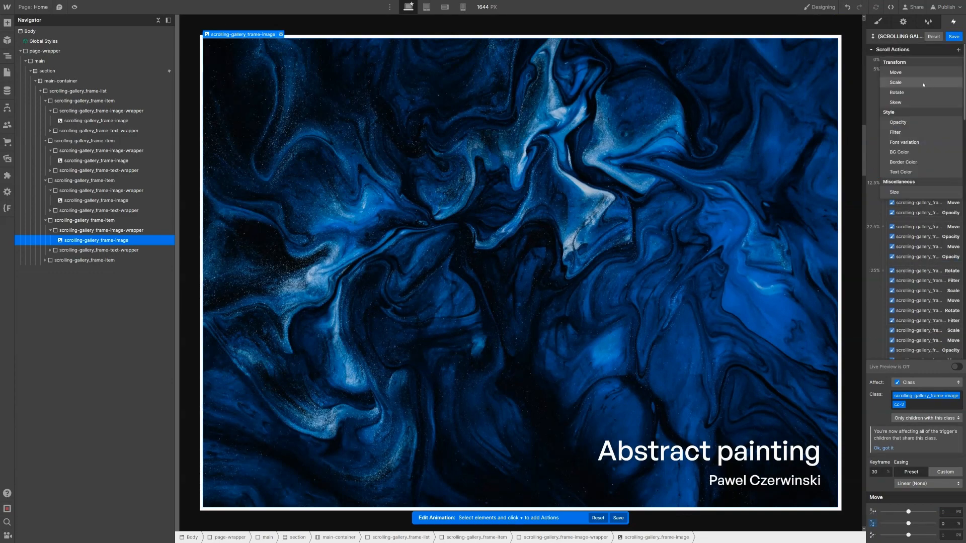
click(924, 83)
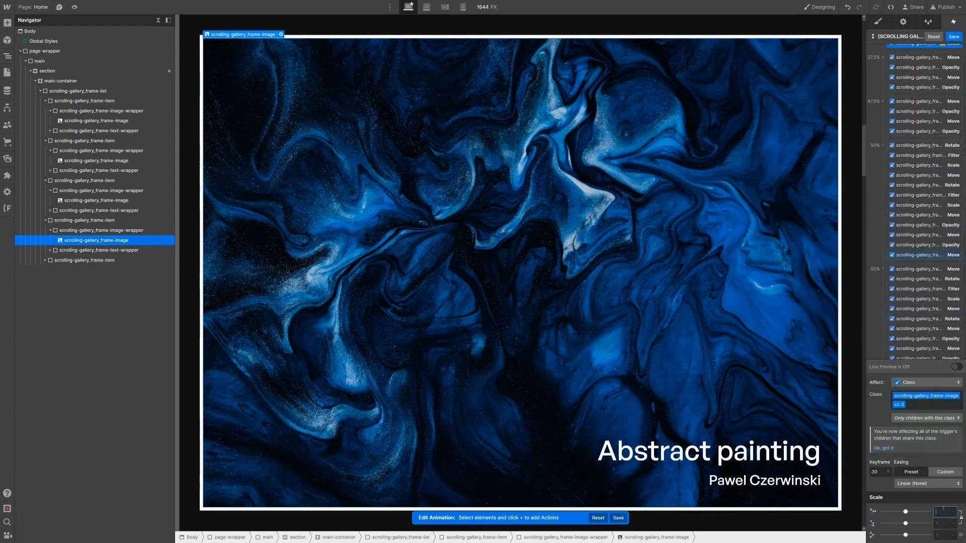
key(Return)
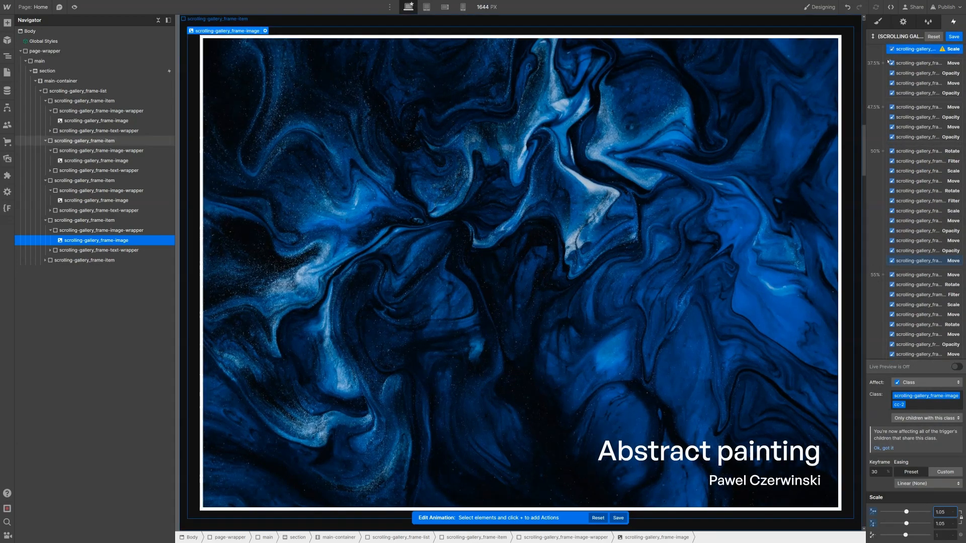
scroll(917, 113, up, 2)
right_click(917, 113)
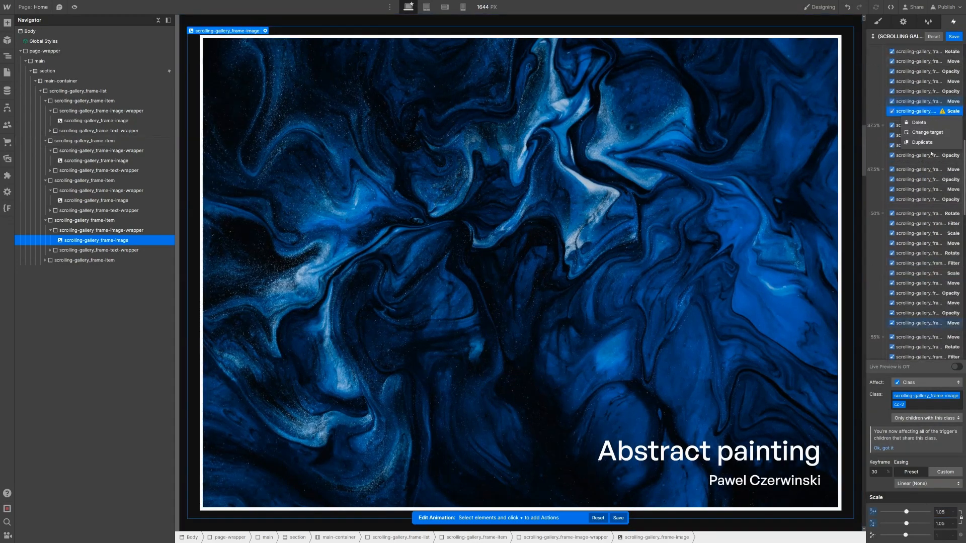
click(935, 145)
drag(919, 121, 927, 334)
click(939, 512)
text(1)
key(Return)
scroll(918, 261, down, 4)
Step: Add a 1.05 Scale at the 55% keyframe and a copy at 75% set to 1
click(921, 160)
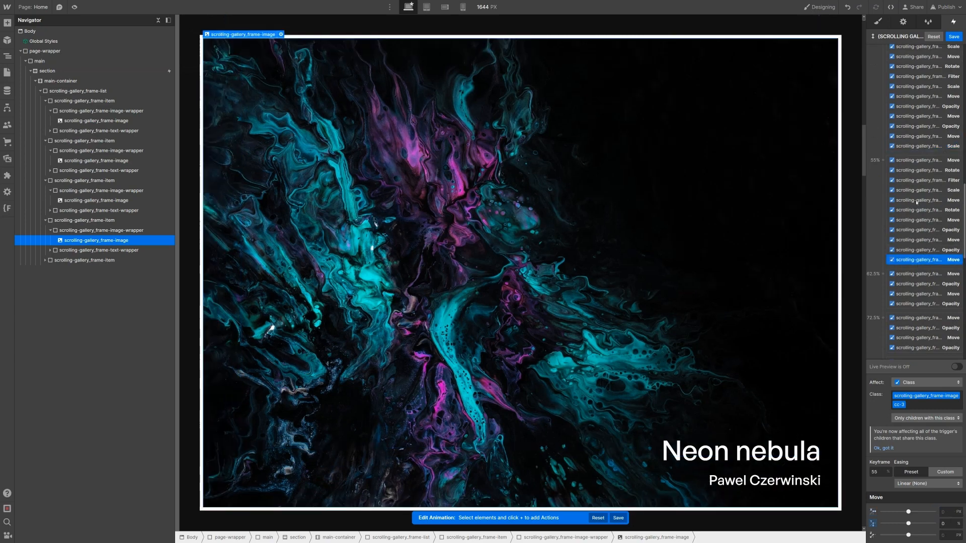
scroll(921, 160, up, 10)
click(958, 49)
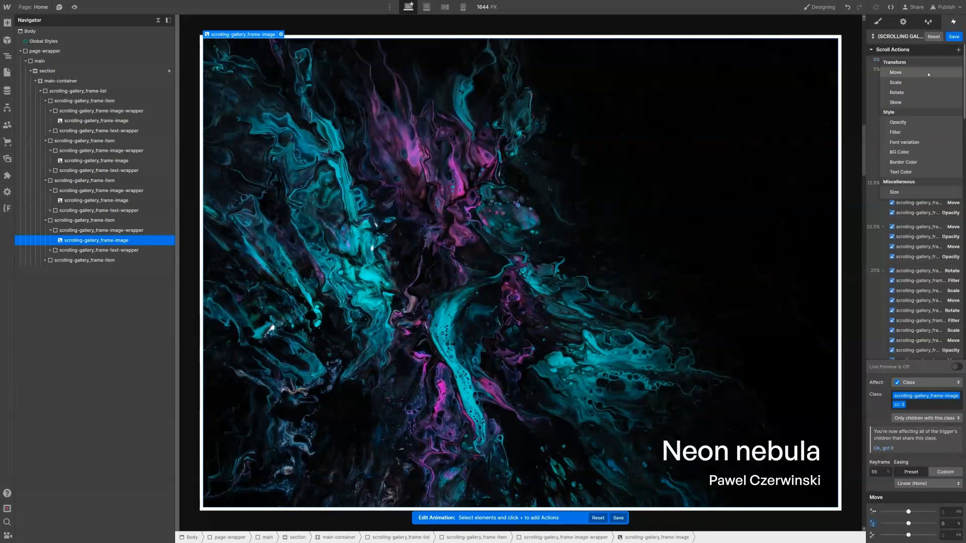
click(901, 82)
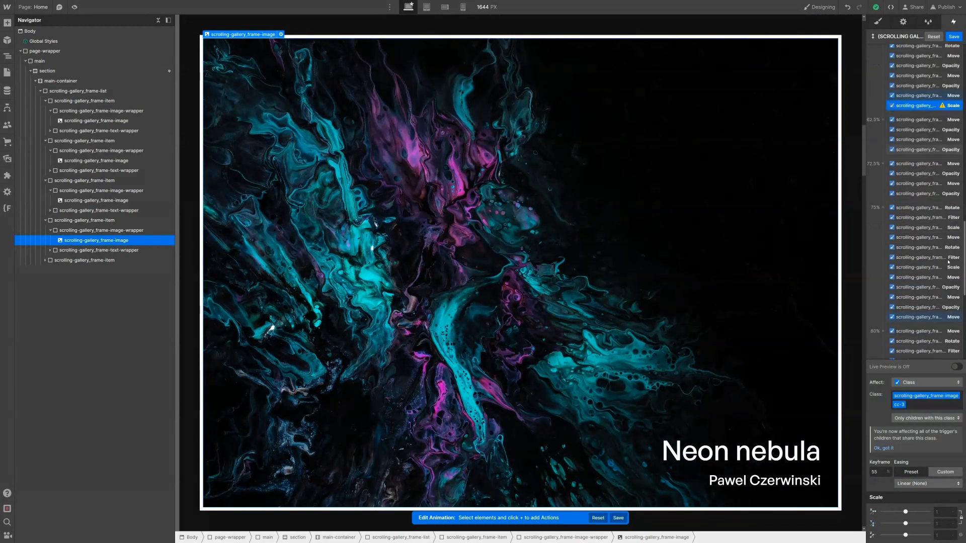
text(1)
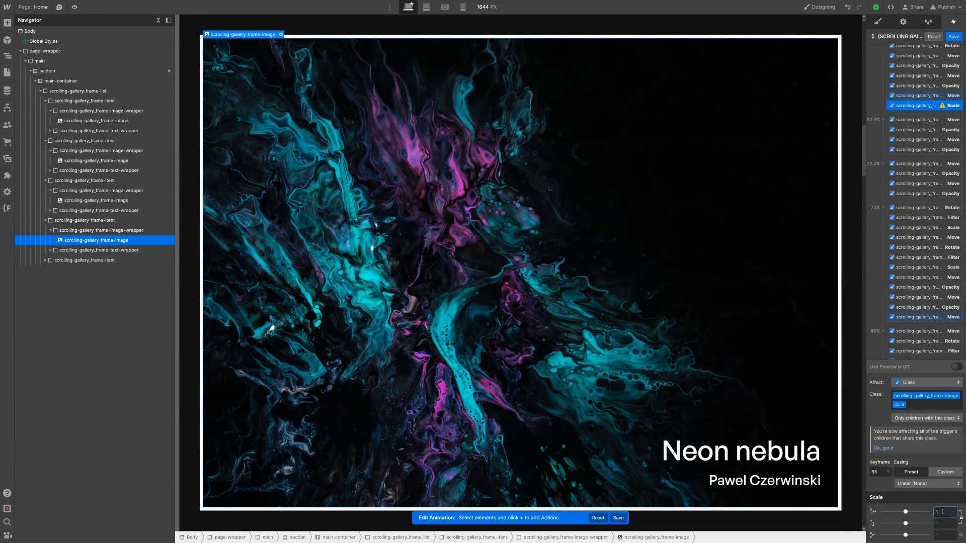
text(.05)
key(Return)
right_click(917, 107)
click(922, 138)
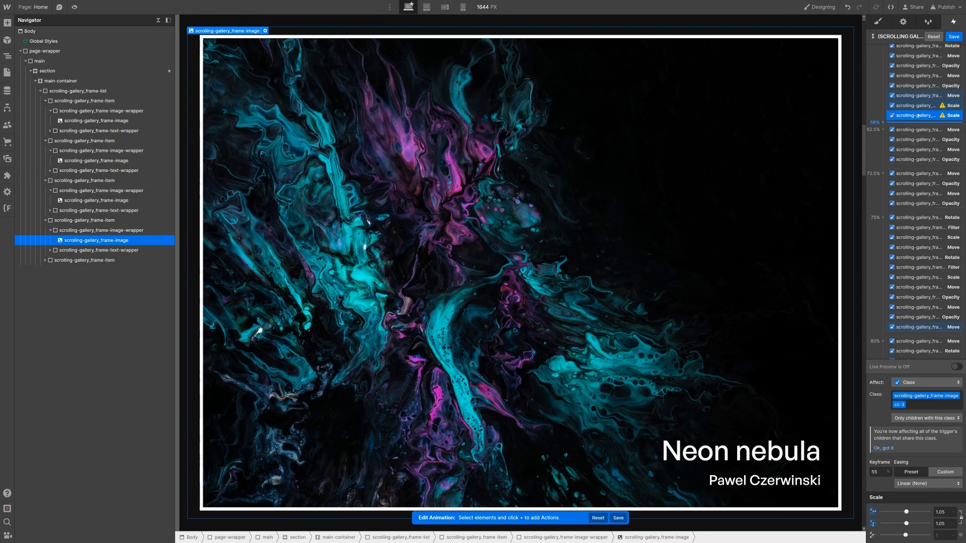
drag(915, 116, 928, 240)
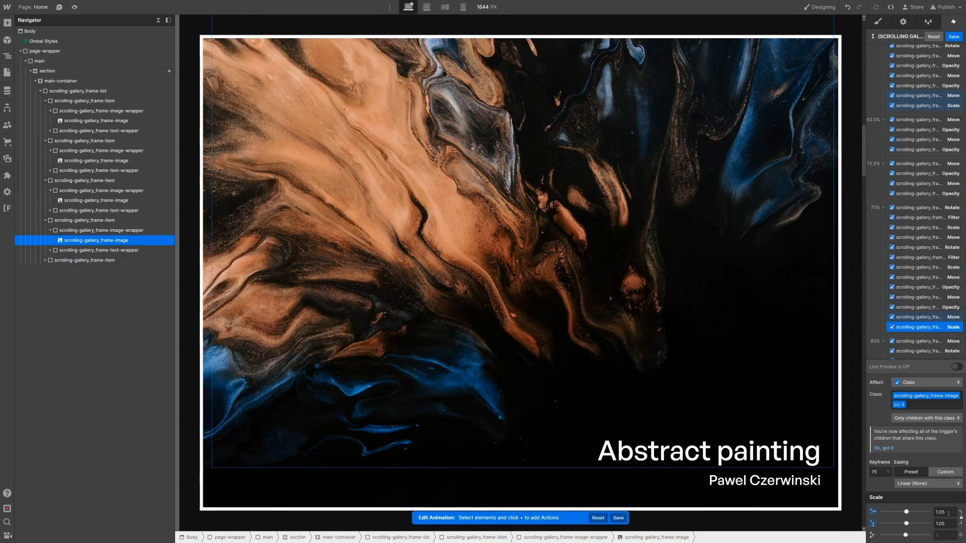
double_click(940, 513)
text(1)
Step: Select the cc-4 image's Move action at the 80% keyframe
scroll(907, 269, down, 2)
scroll(907, 269, down, 5)
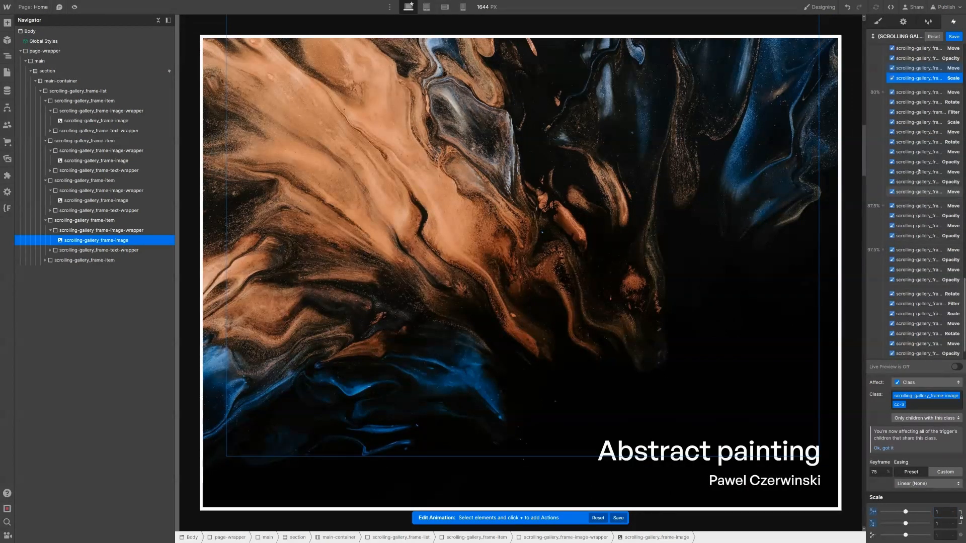
click(918, 171)
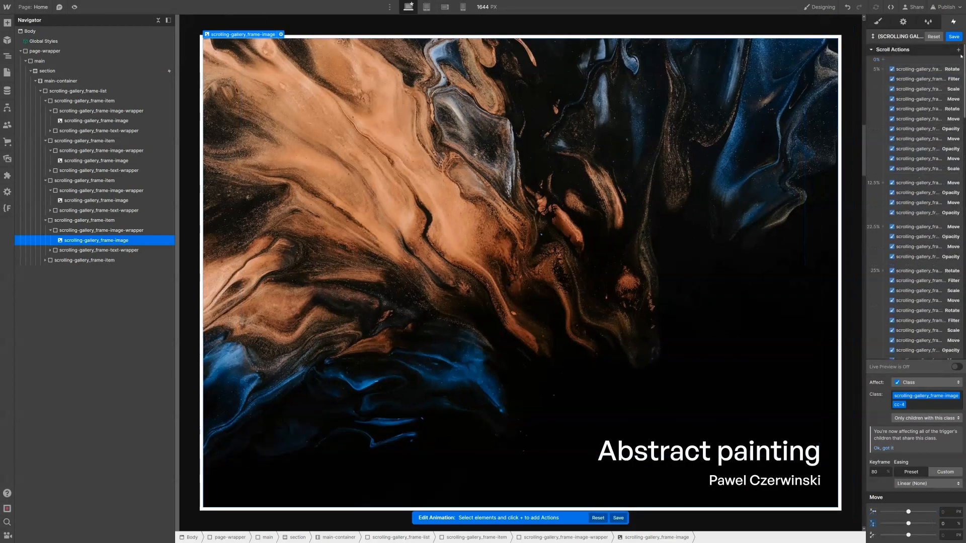
click(960, 53)
click(956, 54)
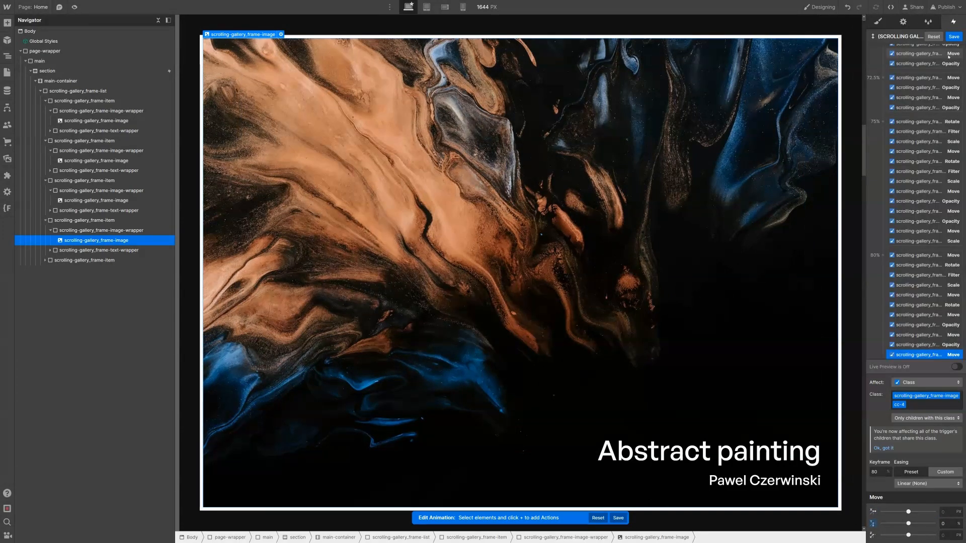
scroll(939, 72, down, 1)
scroll(940, 72, up, 3)
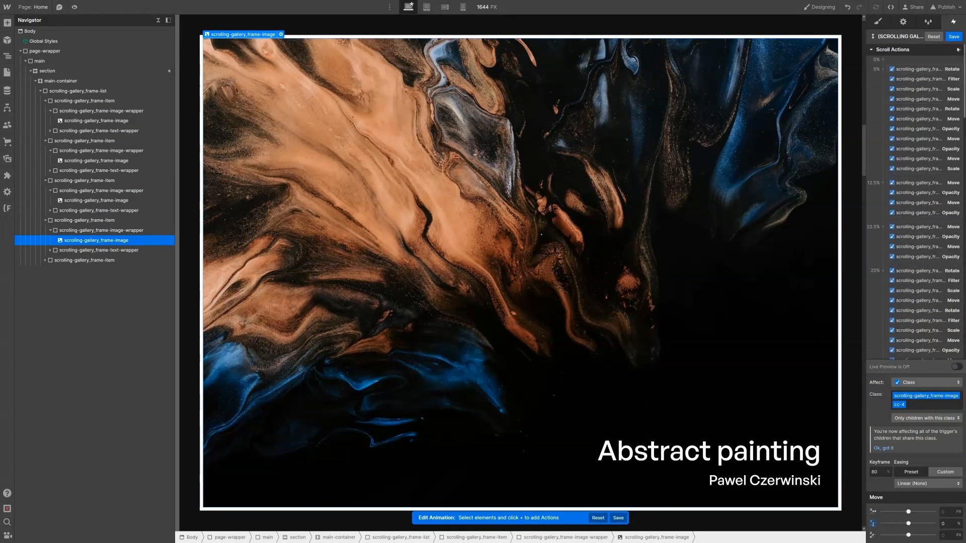
scroll(926, 126, down, 10)
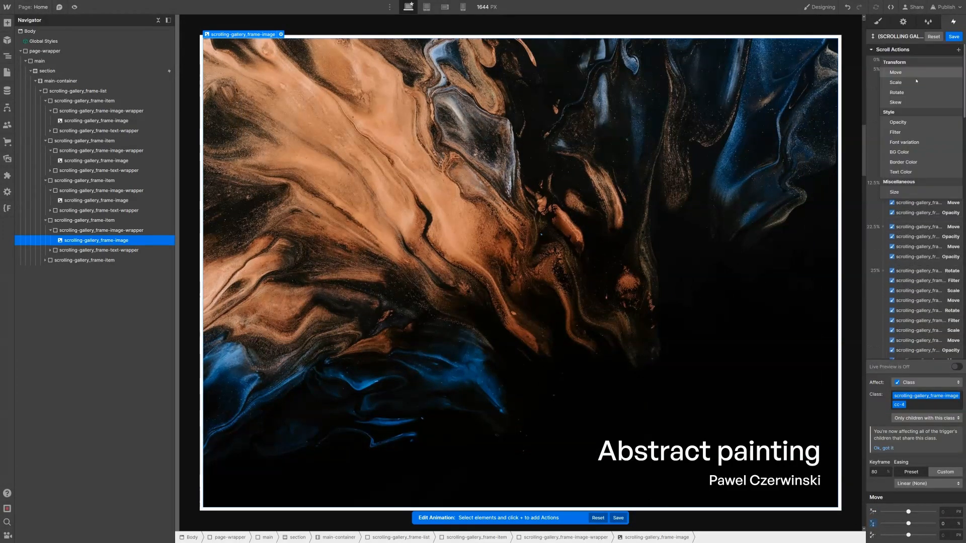
Step: Scale the cc-4 image to 1.05 at 80% and back to 1 at 100%
click(922, 157)
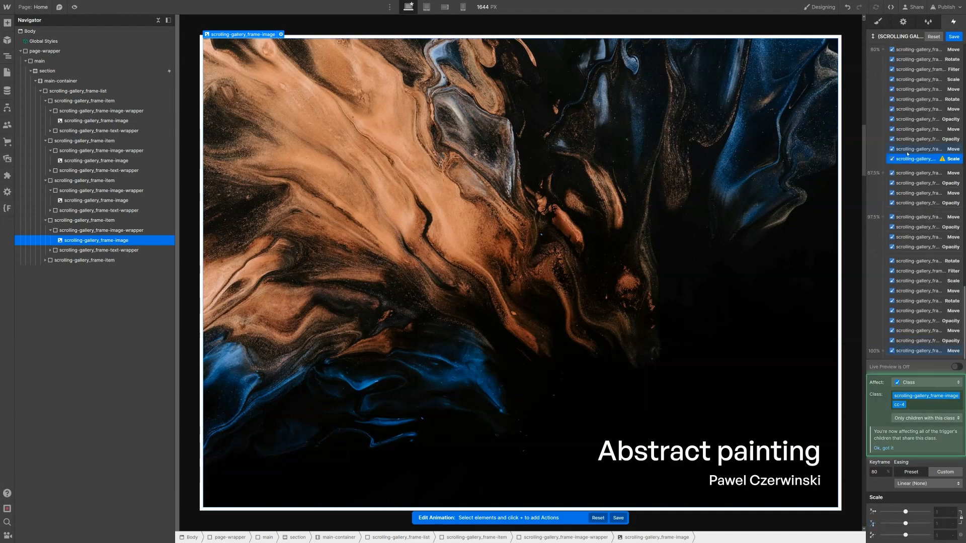
click(943, 509)
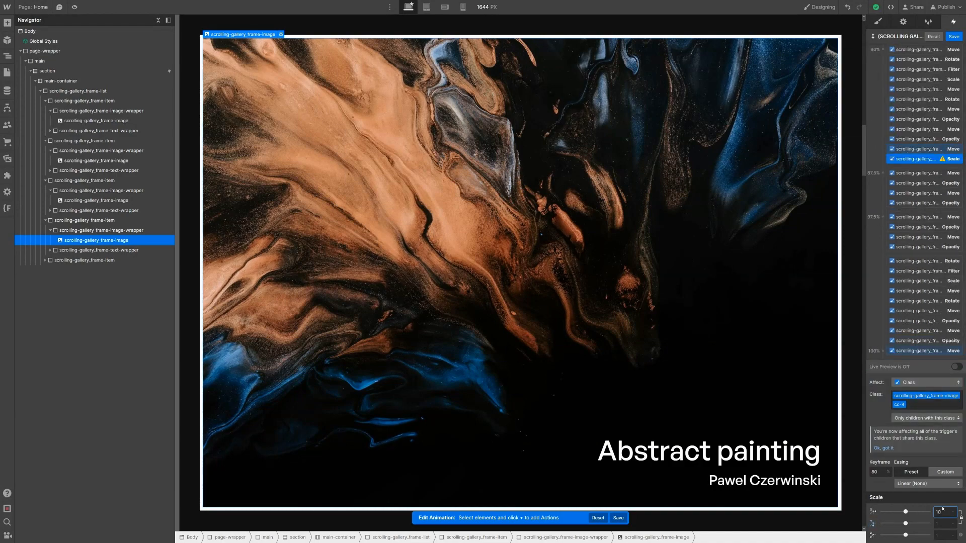
text(.05)
key(Return)
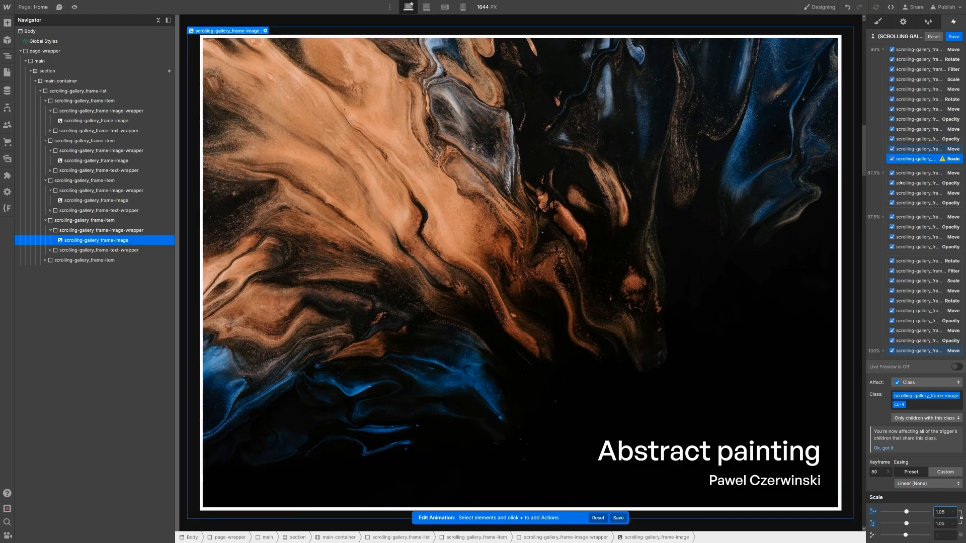
right_click(926, 159)
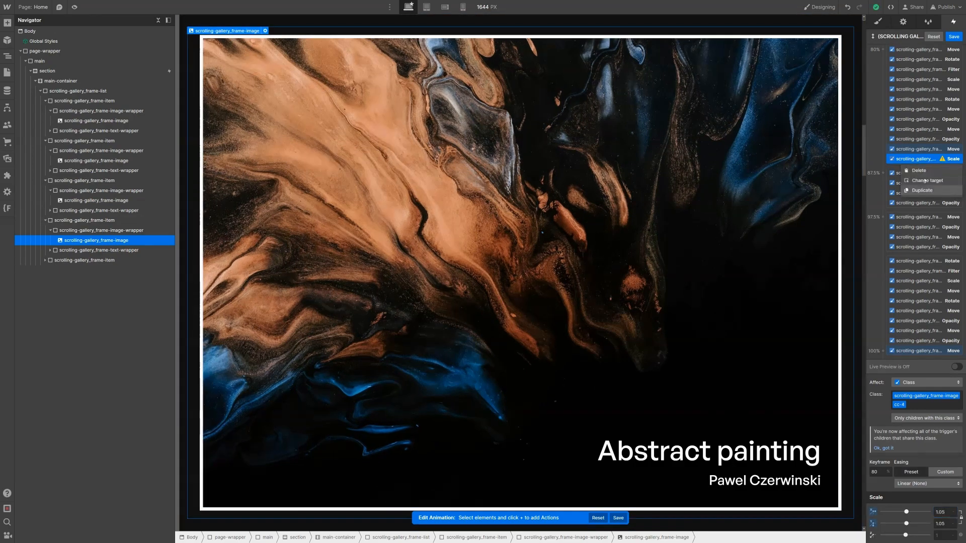
click(931, 191)
drag(931, 294, 934, 300)
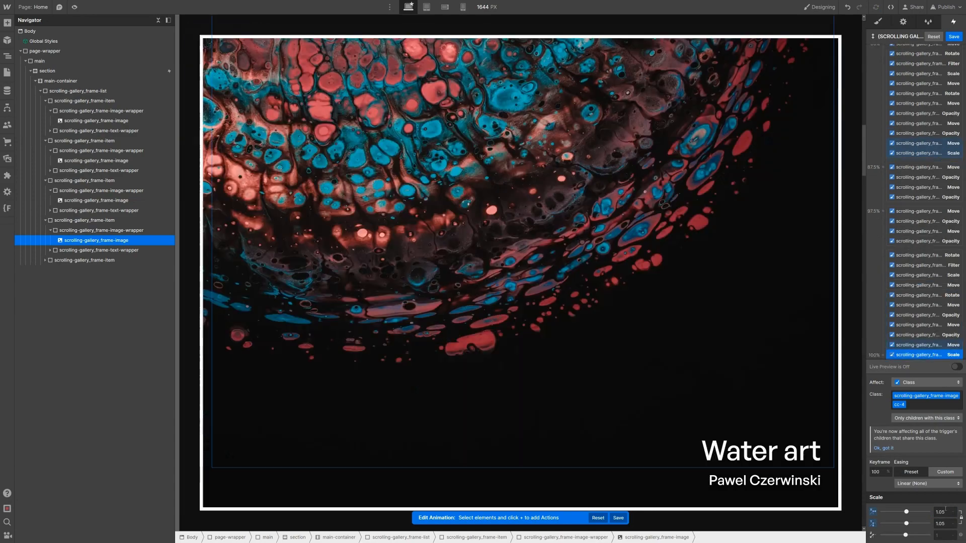
click(946, 510)
text(1)
key(Return)
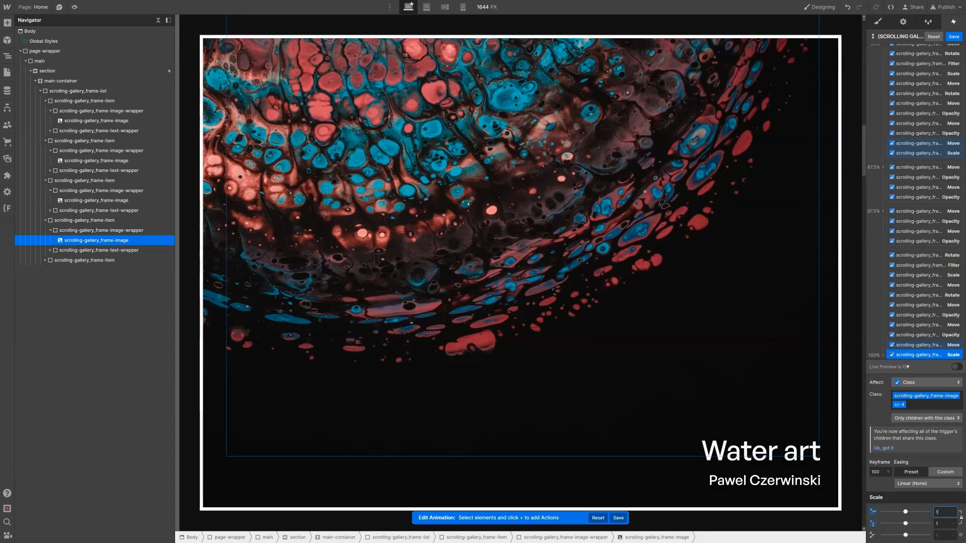
scroll(930, 108, up, 10)
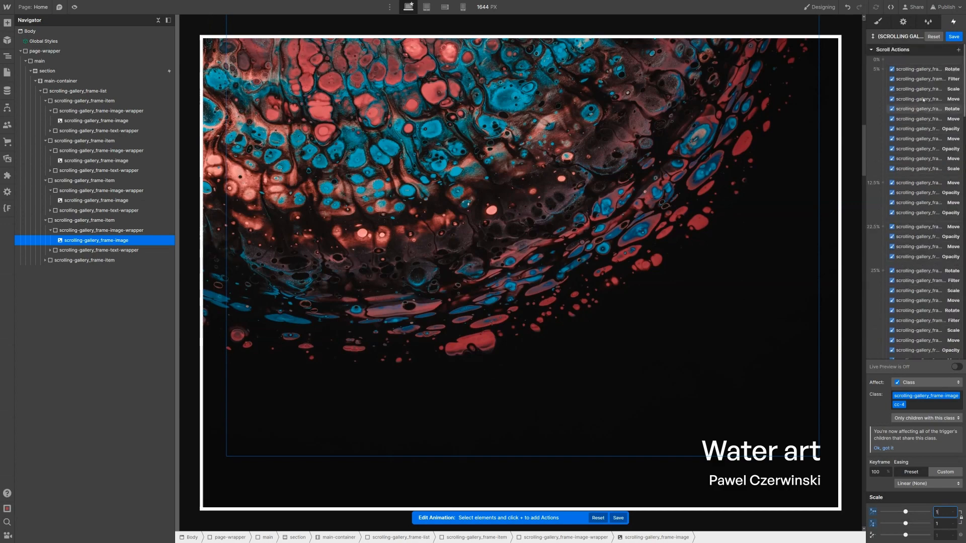
click(927, 169)
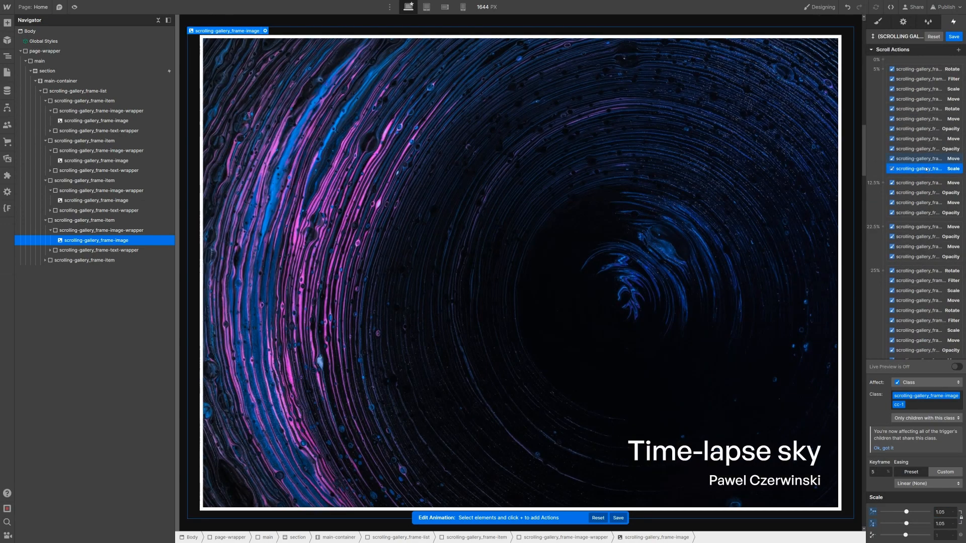
Step: Add a Filter action with a 0 px Blur to the Time-lapse sky image at the 5% keyframe
click(959, 50)
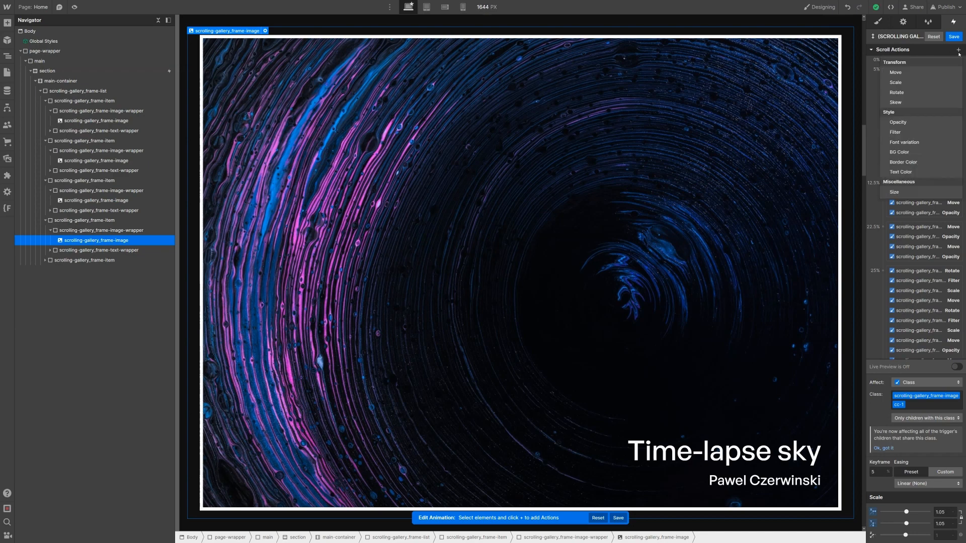
click(915, 132)
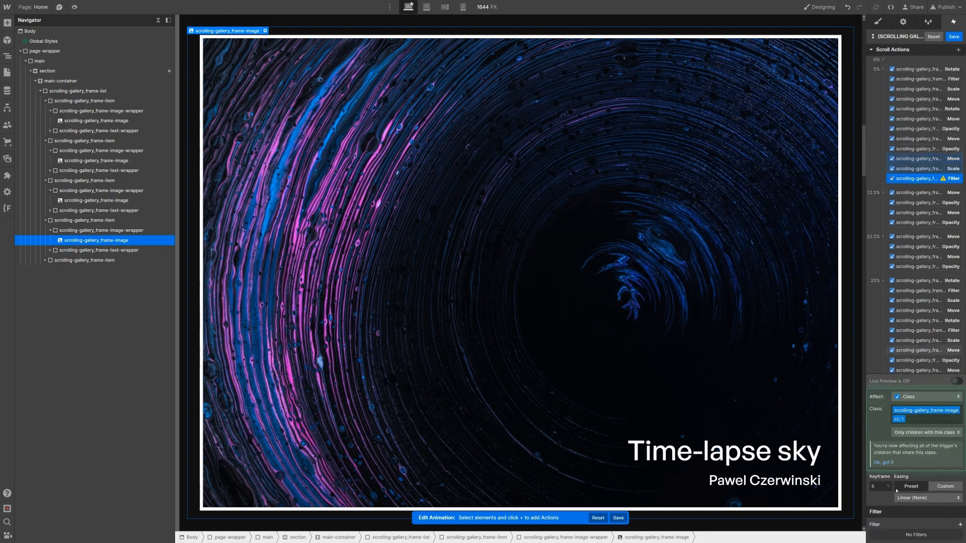
click(960, 525)
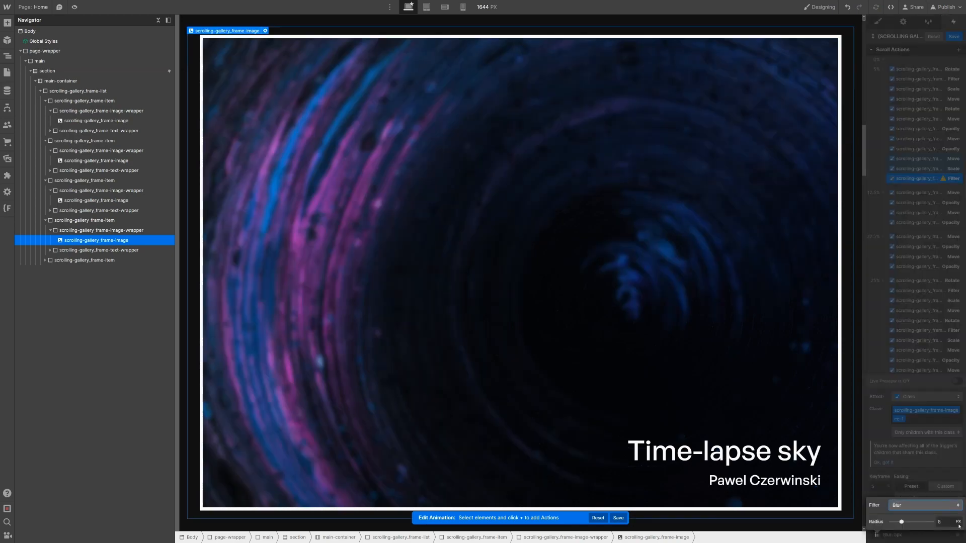
click(943, 520)
text(0)
key(Return)
click(916, 183)
Step: Duplicate the 0 px Blur filter action and move the copy into the 25% keyframe
right_click(916, 182)
click(923, 210)
drag(916, 189, 917, 431)
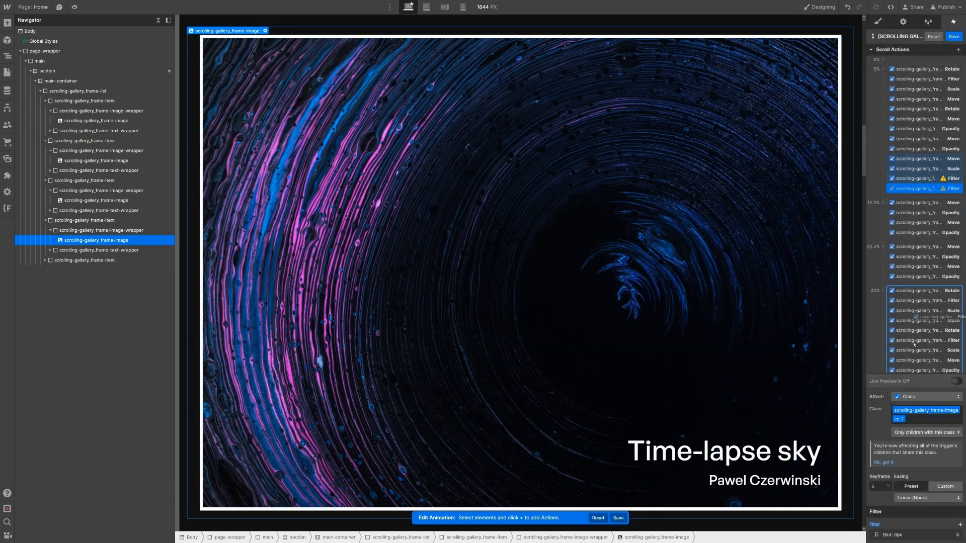
drag(913, 344, 913, 345)
click(892, 534)
scroll(932, 301, down, 2)
click(932, 300)
scroll(933, 300, up, 1)
scroll(932, 299, down, 1)
scroll(932, 299, up, 2)
Step: Set the 25% Blur filter radius on Time-lapse sky to 7 px
scroll(932, 299, down, 1)
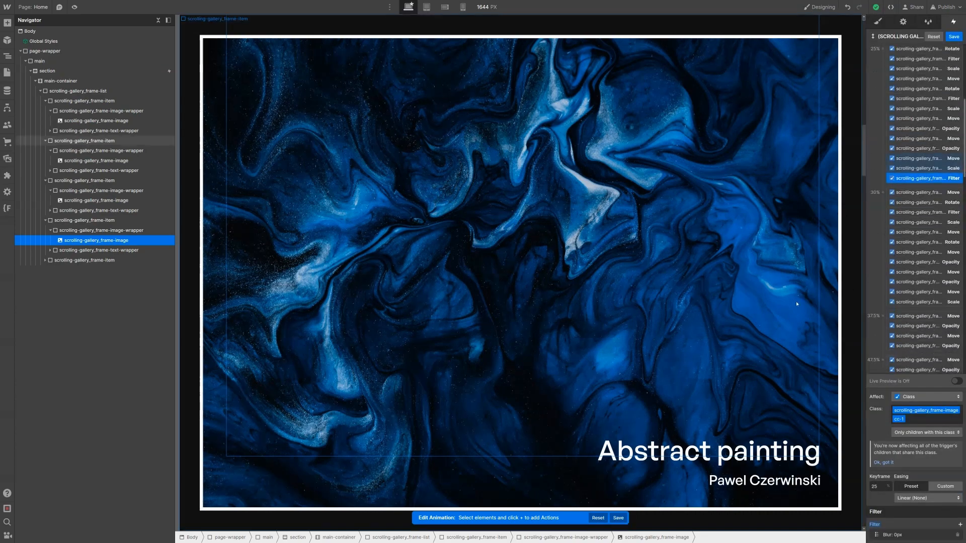
click(892, 535)
click(939, 522)
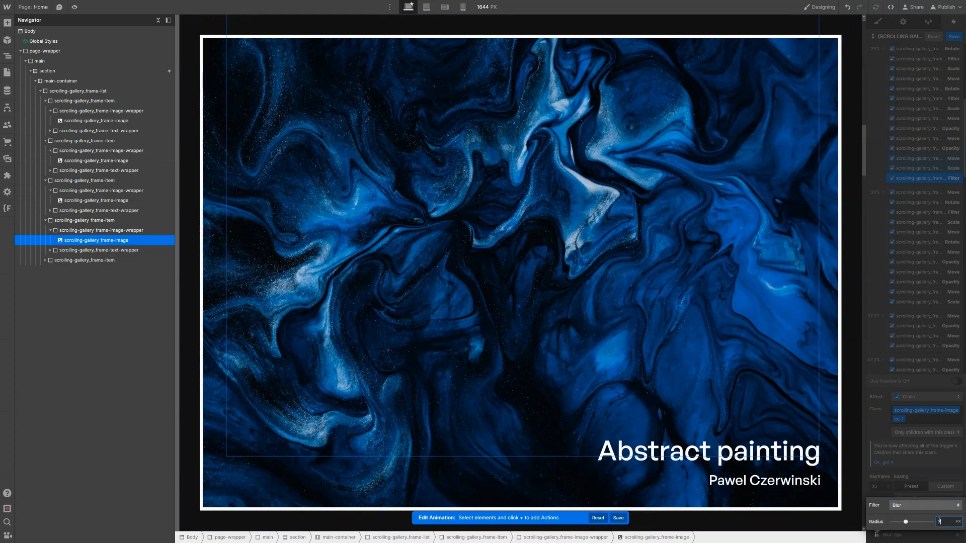
click(897, 209)
scroll(905, 216, down, 1)
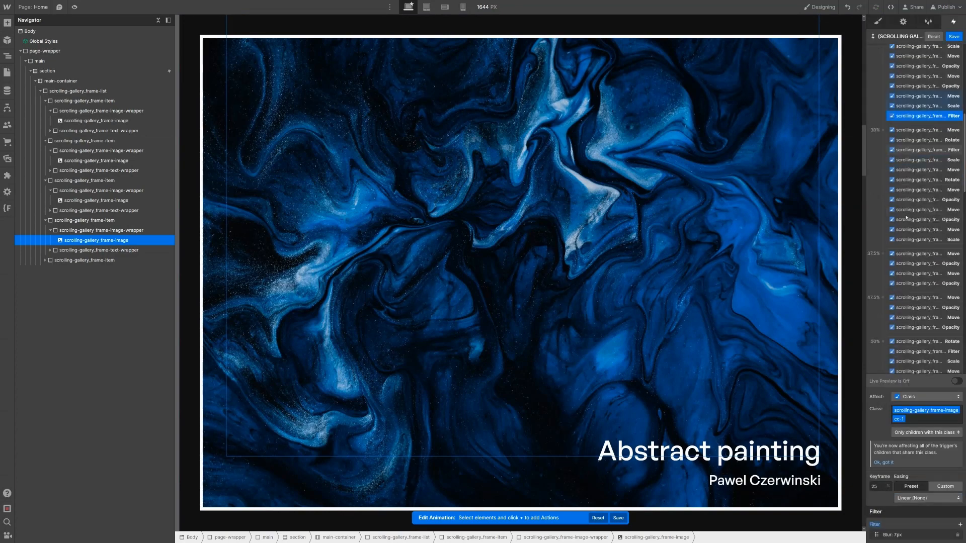
Step: Add a 0 px Blur filter action to the Abstract painting frame at 30%
click(930, 241)
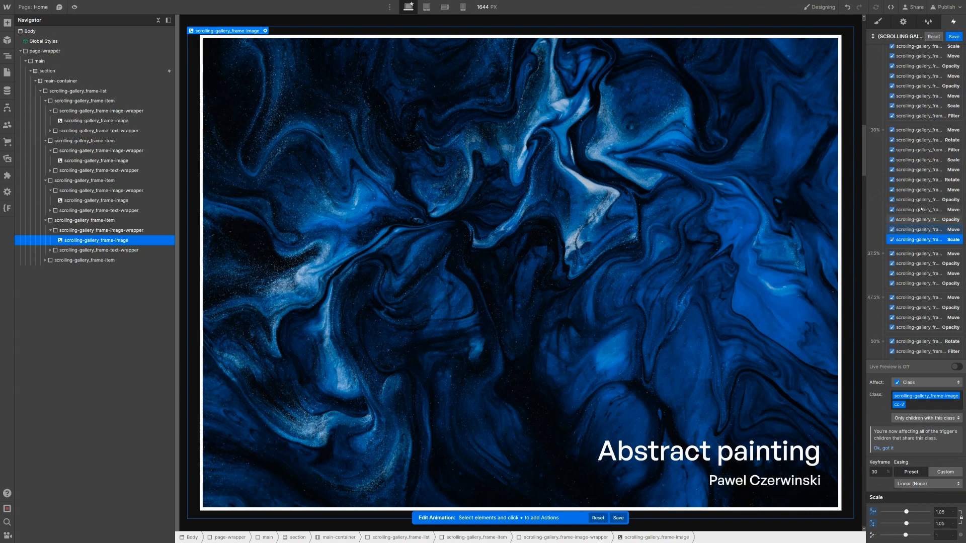
scroll(923, 71, up, 4)
click(958, 49)
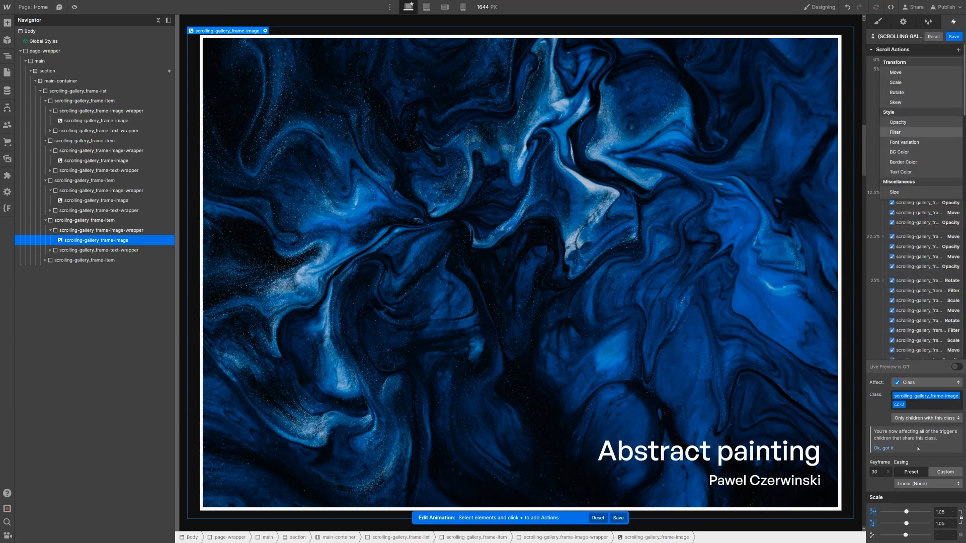
click(896, 131)
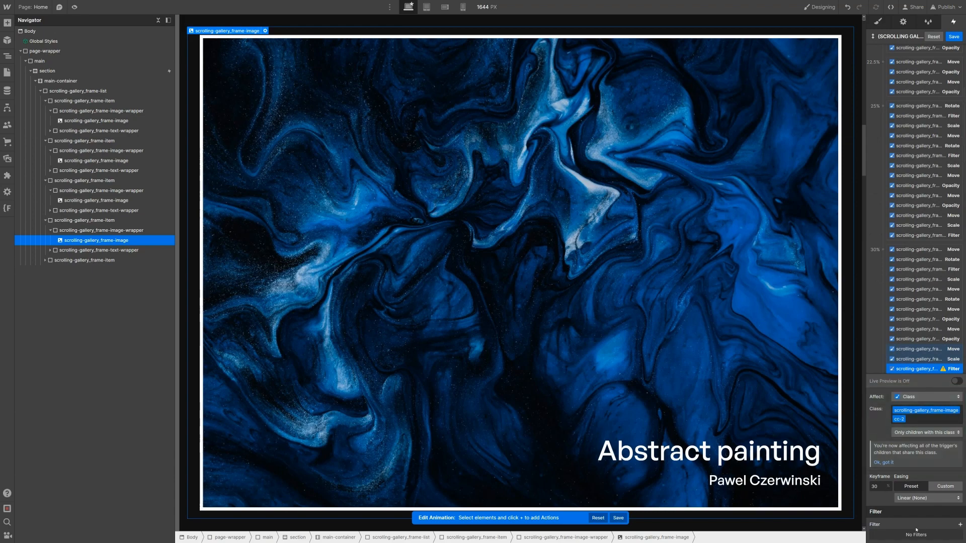
click(960, 525)
click(948, 522)
text(0)
key(Return)
Step: Duplicate the 30% Blur filter action and drag the copy into the 50% keyframe
scroll(921, 275, down, 3)
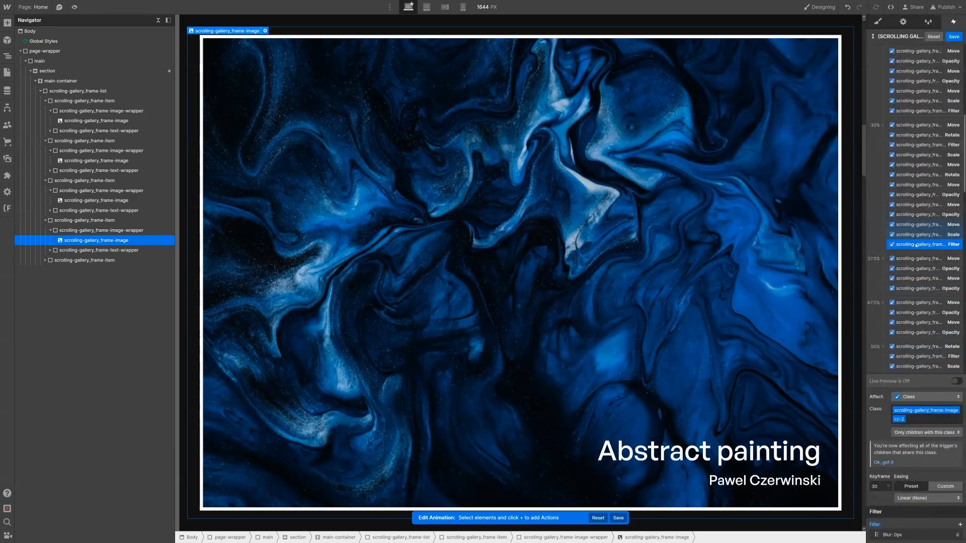
right_click(917, 245)
click(932, 277)
scroll(932, 274, down, 3)
drag(916, 130, 924, 269)
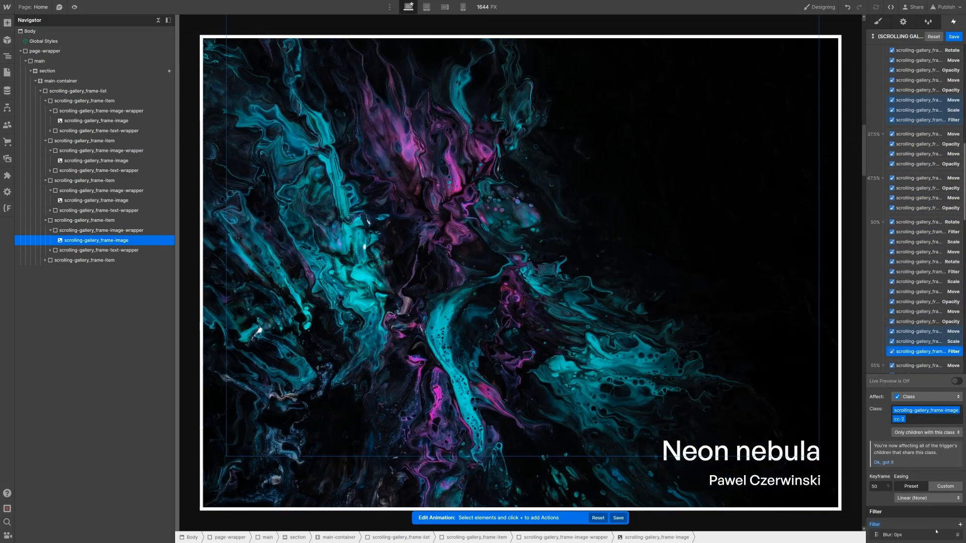
Step: Set the 50% Blur filter radius on the Abstract painting frame to 20
click(933, 535)
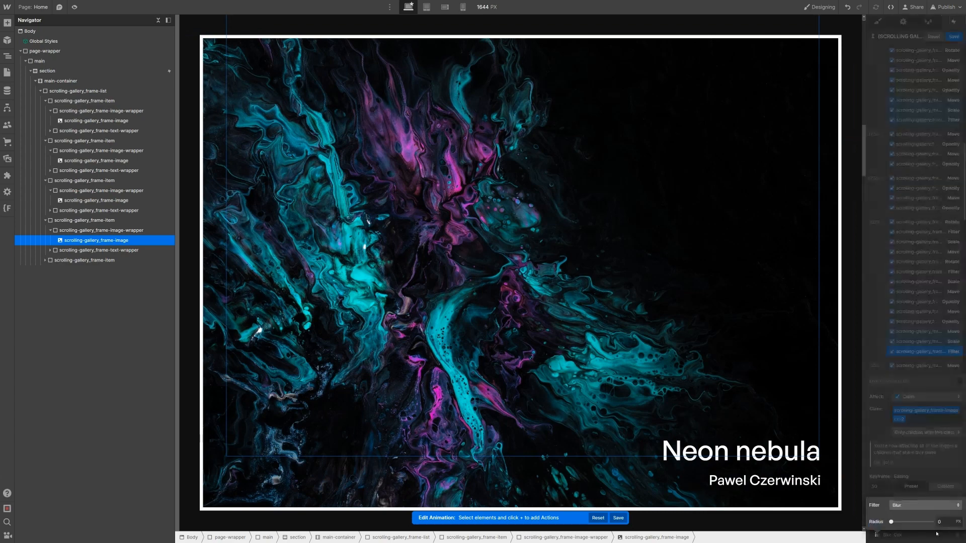
click(939, 522)
text(20)
click(894, 329)
Step: Add a 0 px Blur filter action to the cc-3 image at 55%
scroll(911, 307, down, 4)
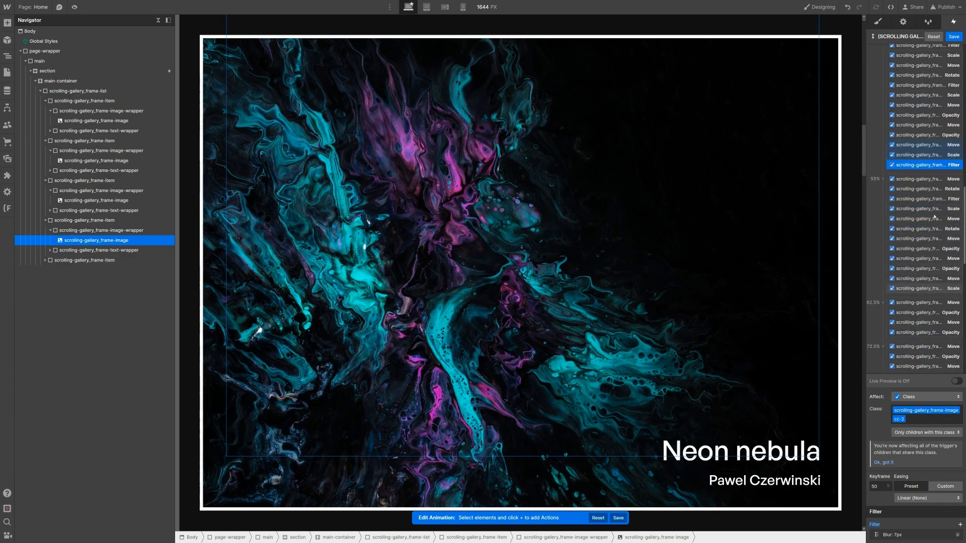
click(934, 288)
scroll(935, 216, up, 10)
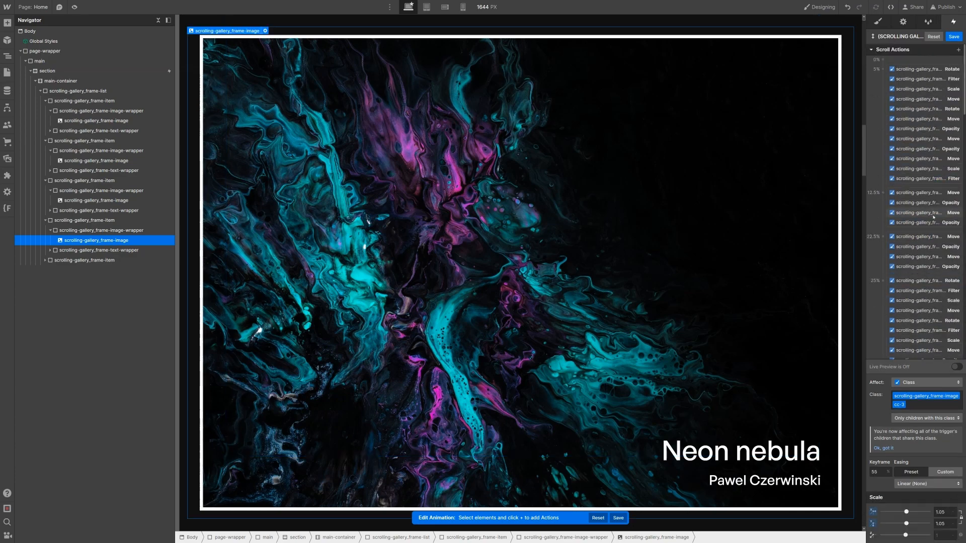
click(960, 50)
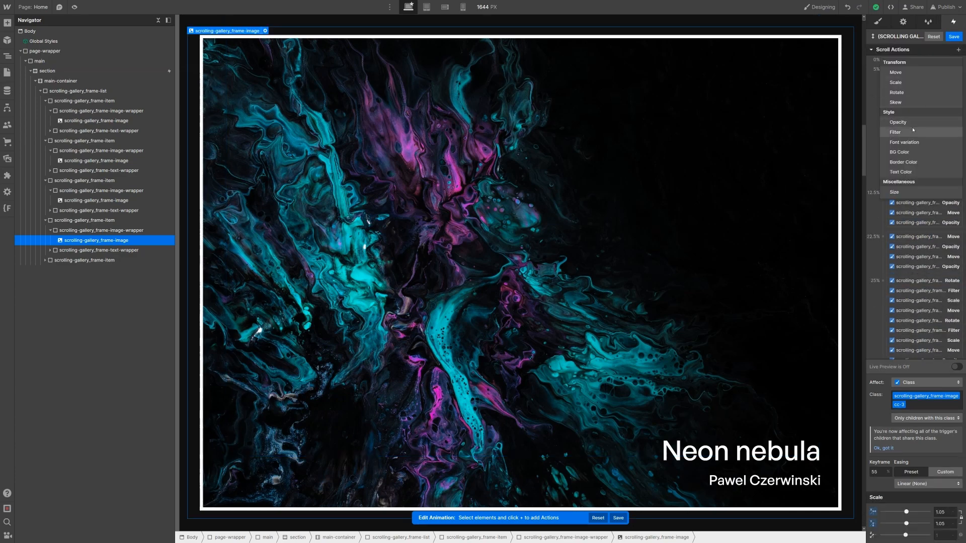
click(913, 130)
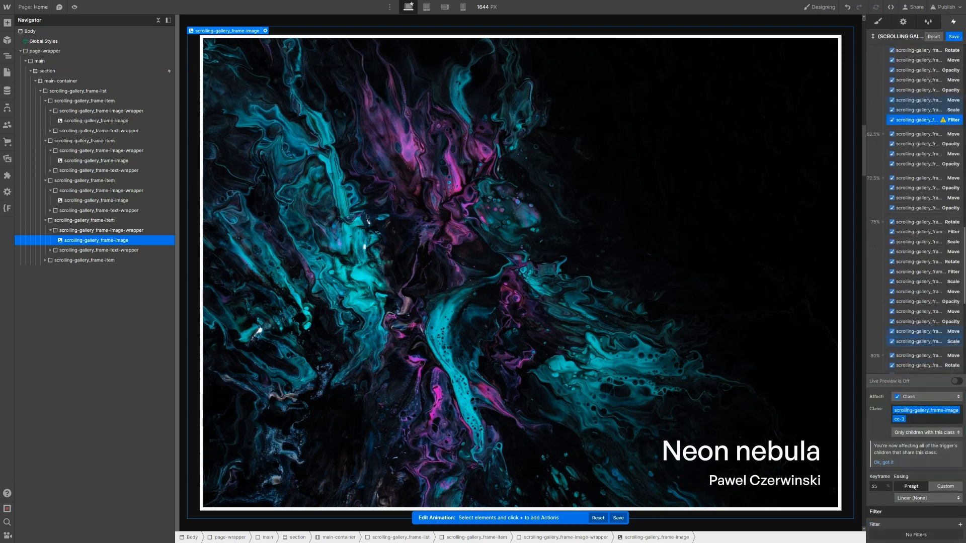
click(933, 515)
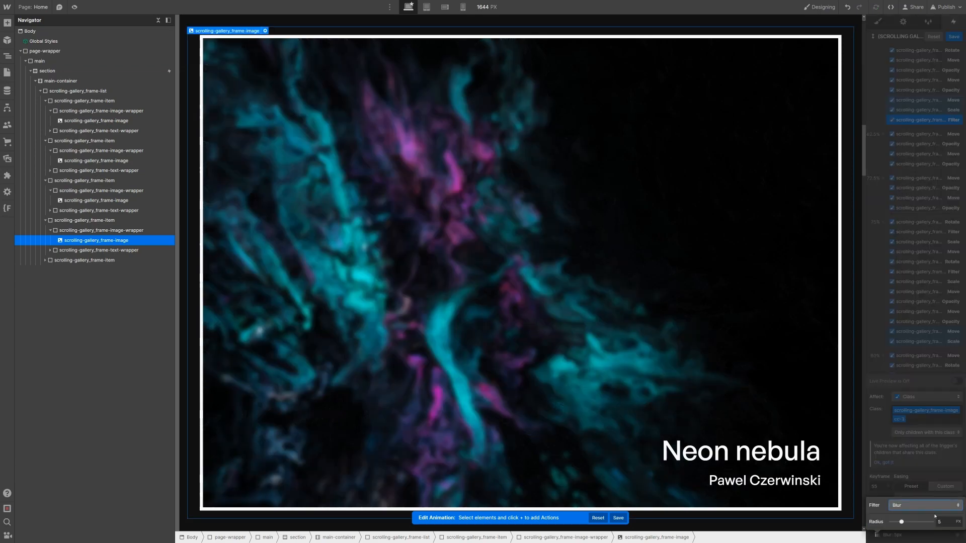
click(941, 521)
text(0)
key(Return)
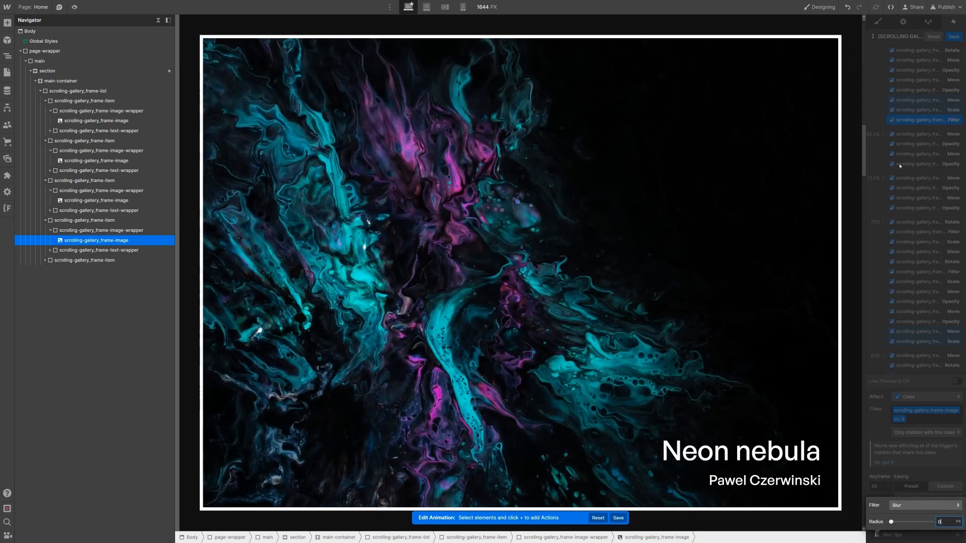
Step: Duplicate the 55% Blur filter action and move the copy into the 75% keyframe
click(921, 120)
right_click(921, 119)
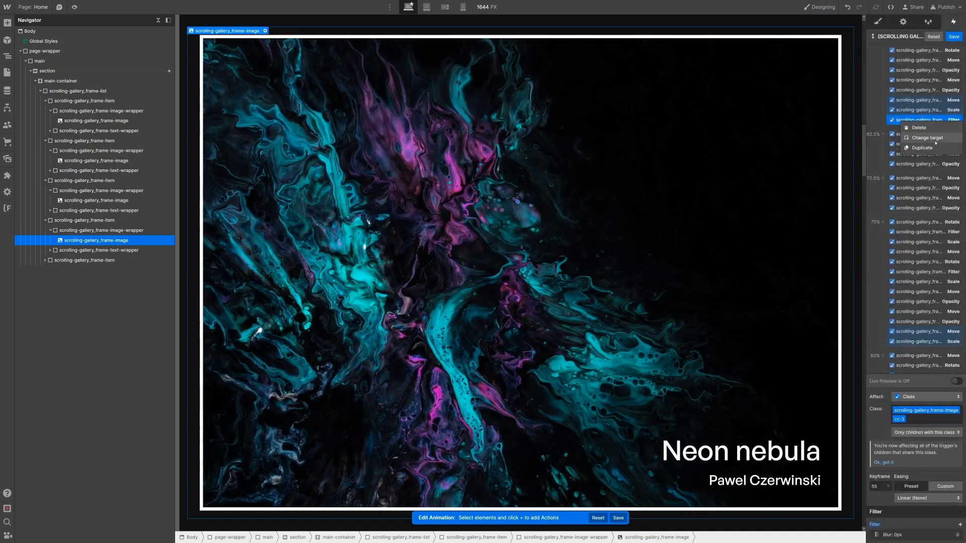
click(925, 148)
drag(927, 130, 939, 248)
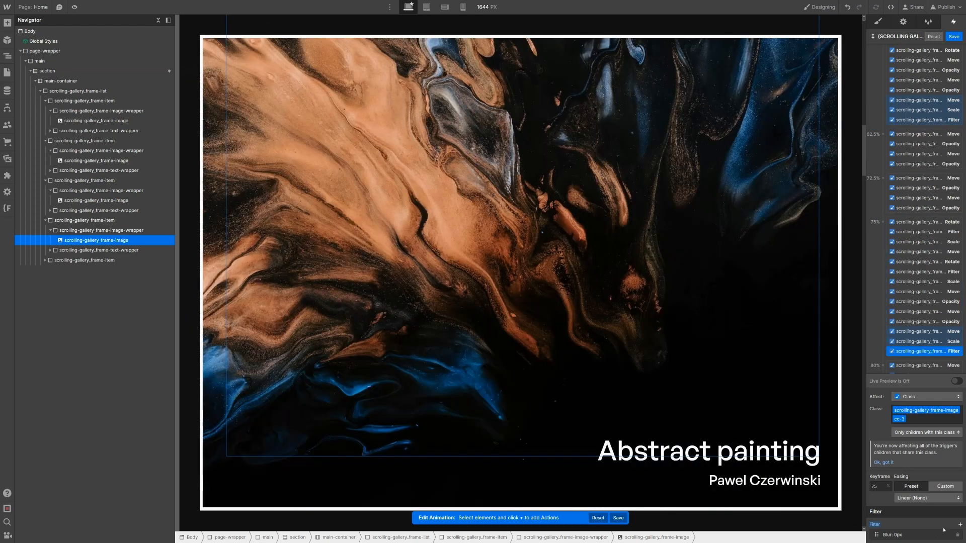
Step: Set the copied cc-3 Blur filter at 75% to a 7 px radius
click(937, 534)
click(945, 522)
text(7)
key(Return)
scroll(923, 219, down, 5)
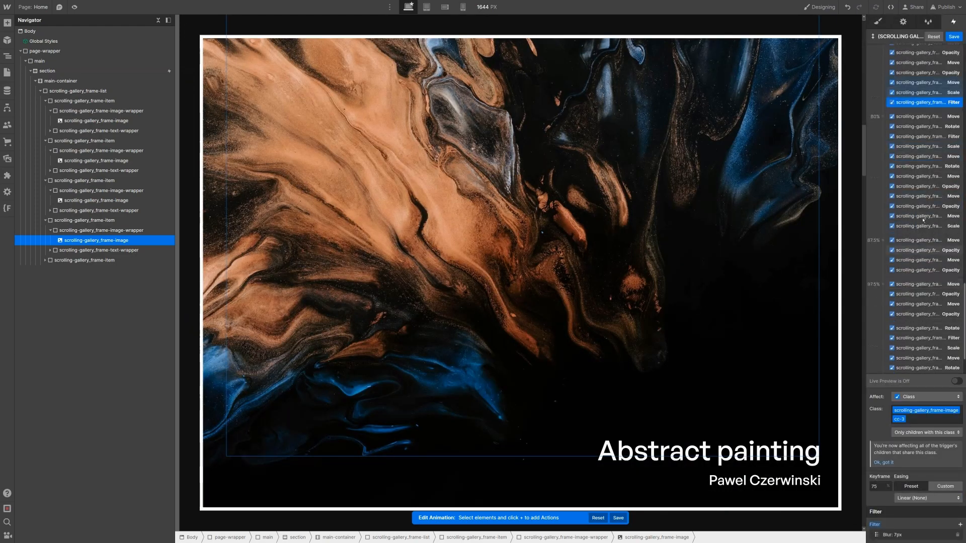
Step: Add a 0 px Blur filter action to the cc-4 image at 80%
click(929, 227)
scroll(928, 202, up, 10)
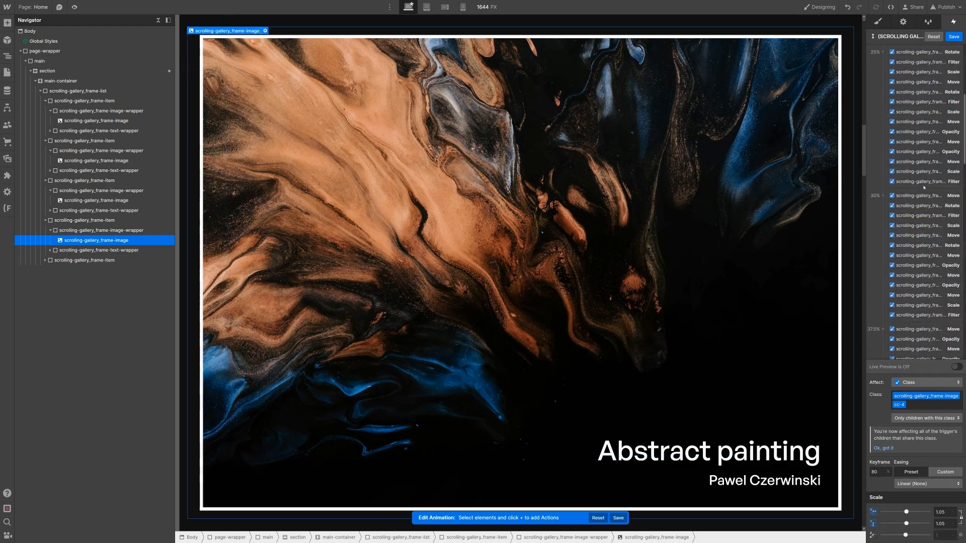
click(959, 49)
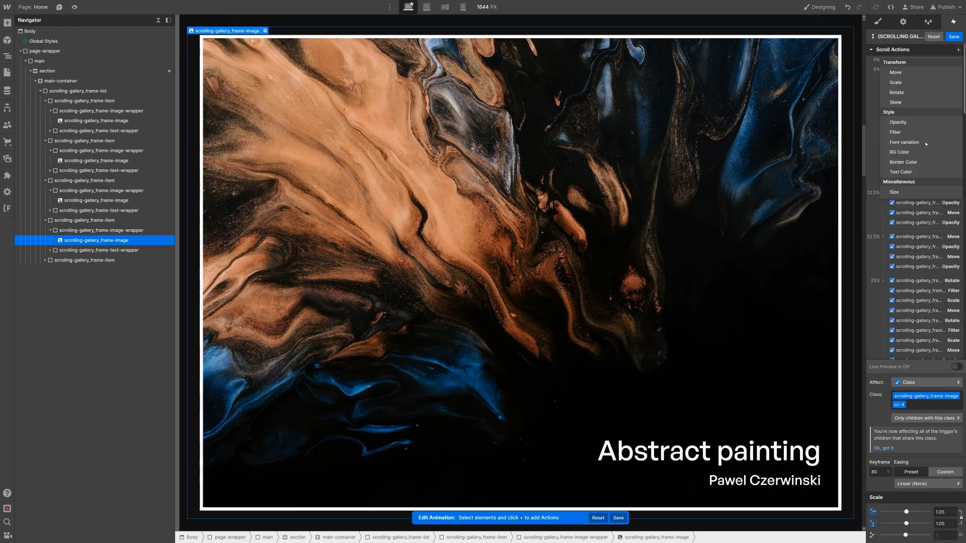
click(898, 132)
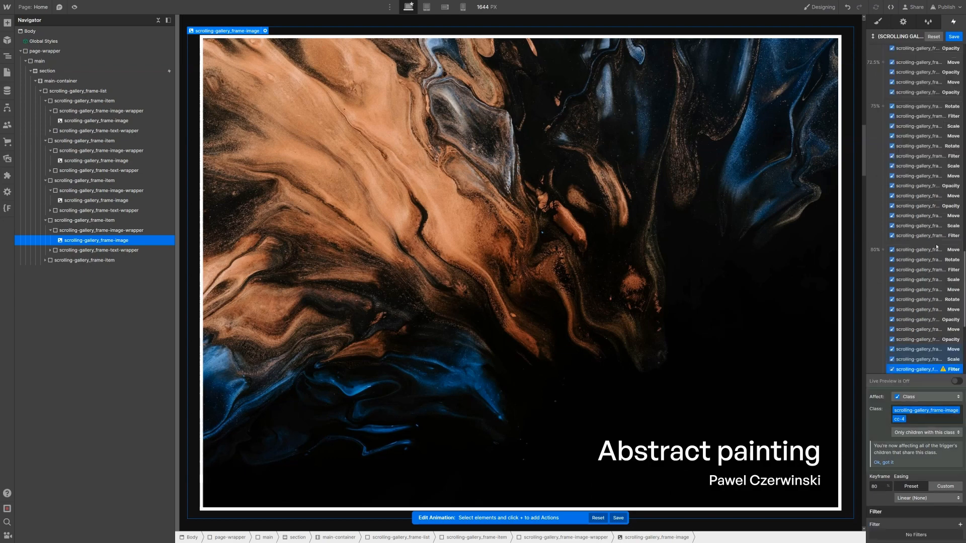
click(960, 524)
click(946, 521)
text(0)
key(Return)
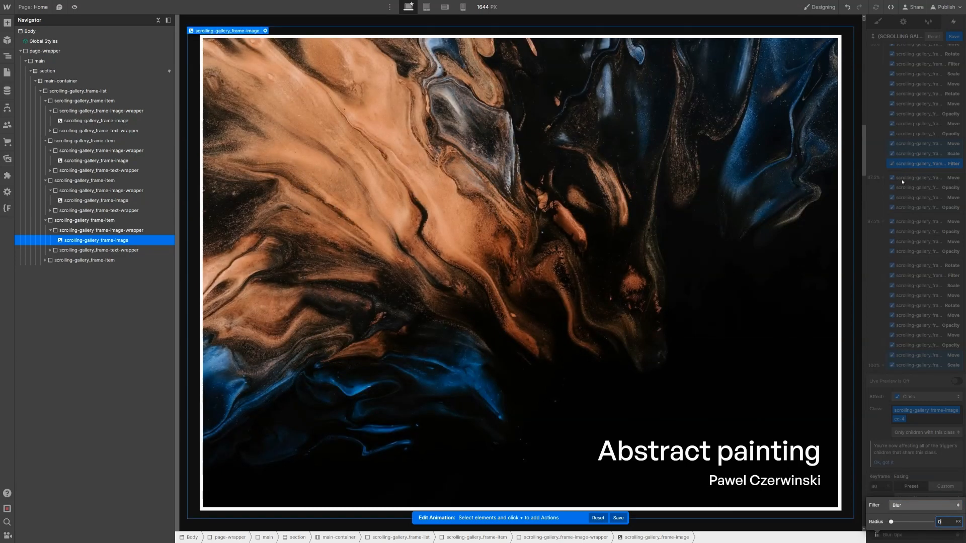
Step: Duplicate the cc-4 Blur filter action and give the copy a 7 px radius
right_click(894, 171)
click(909, 167)
right_click(908, 166)
click(922, 196)
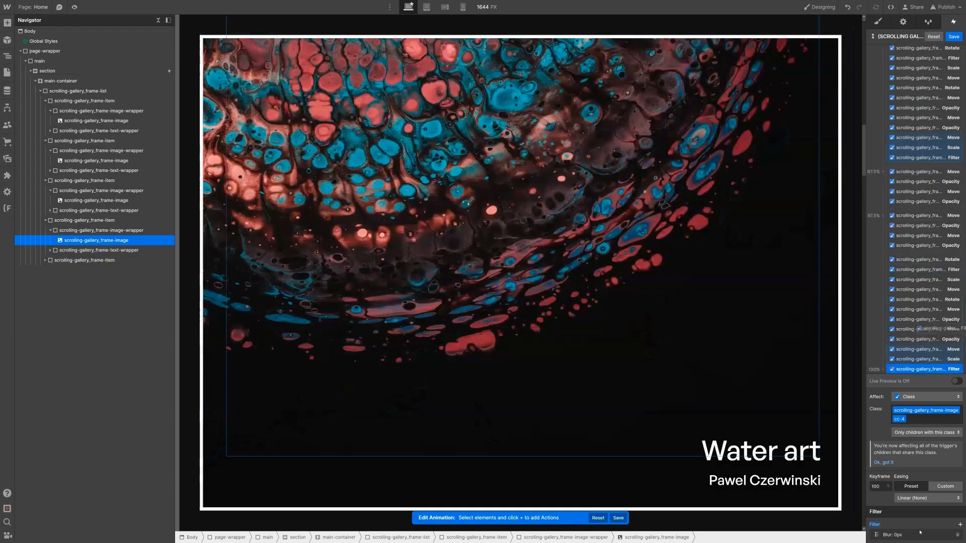
click(921, 535)
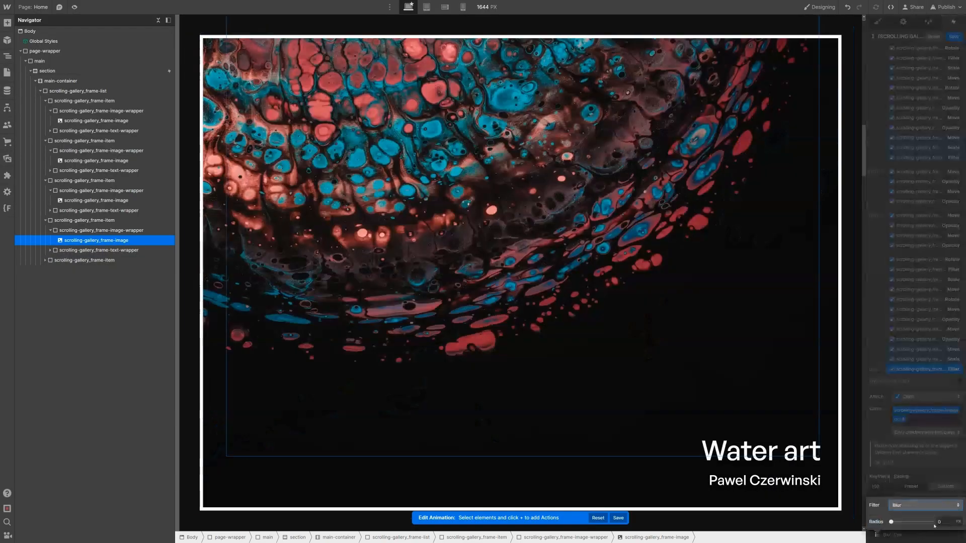
click(941, 522)
text(7)
click(899, 191)
scroll(899, 191, up, 20)
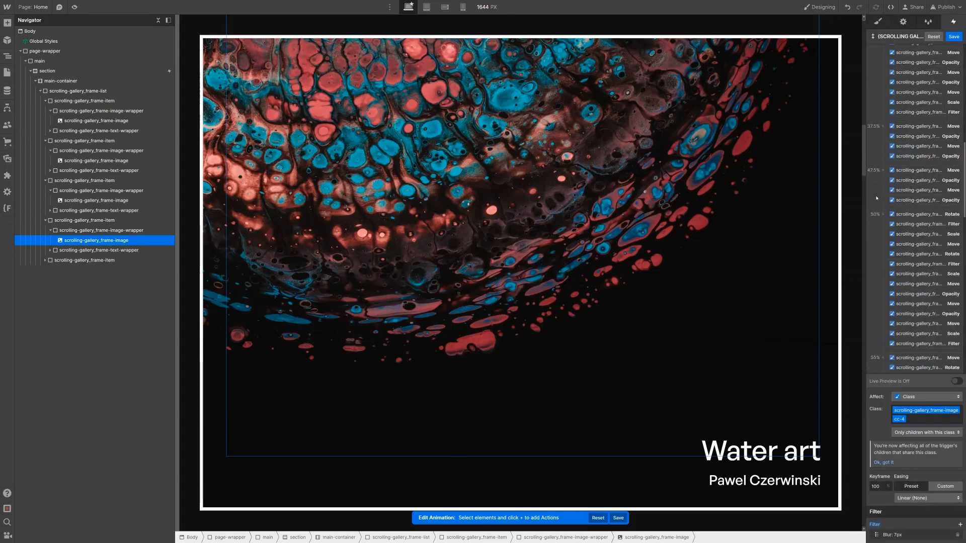
click(956, 382)
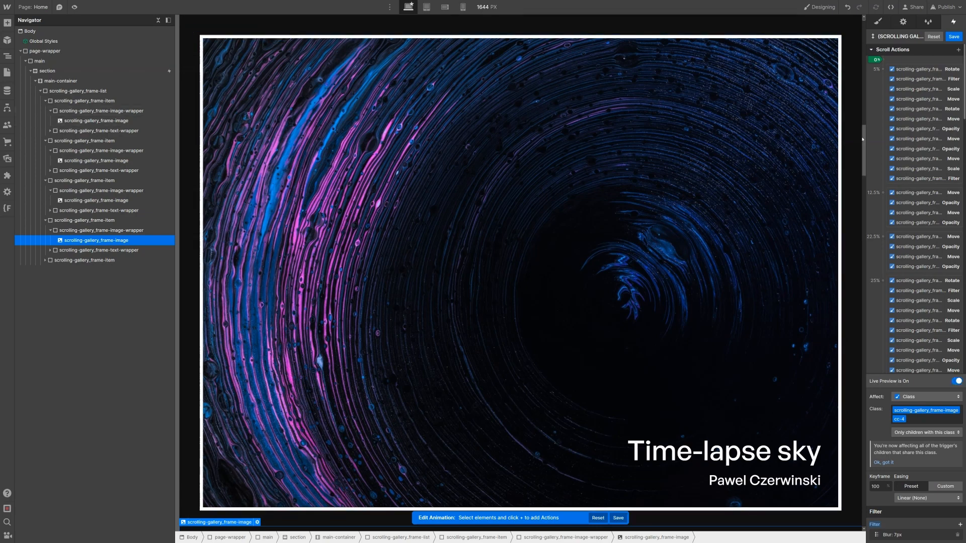
scroll(865, 26, up, 15)
scroll(865, 31, up, 10)
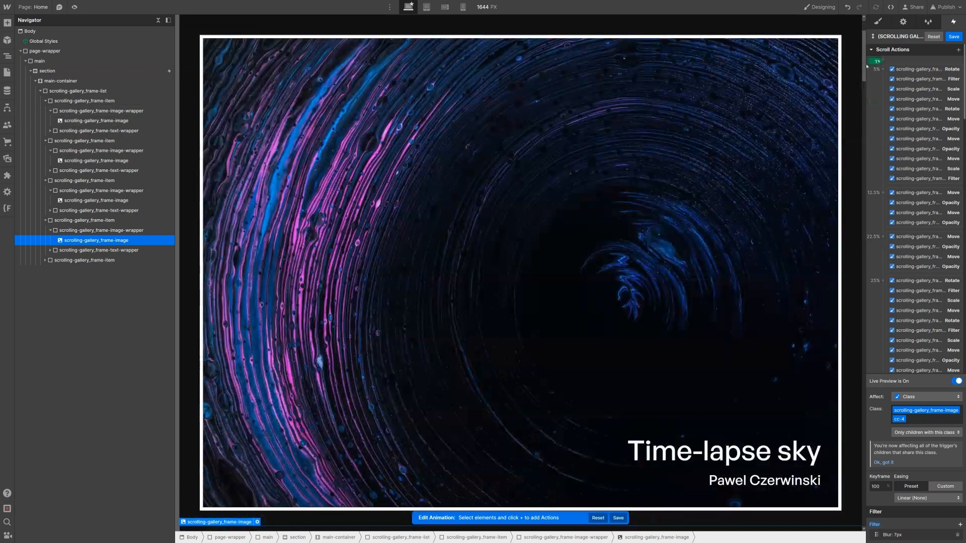
scroll(865, 75, down, 6)
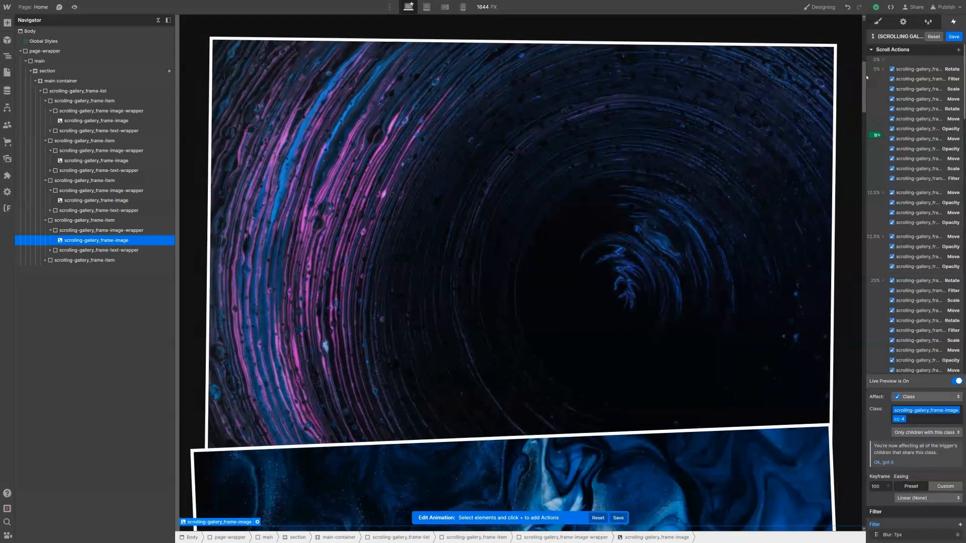
scroll(865, 75, up, 1)
drag(867, 75, 864, 95)
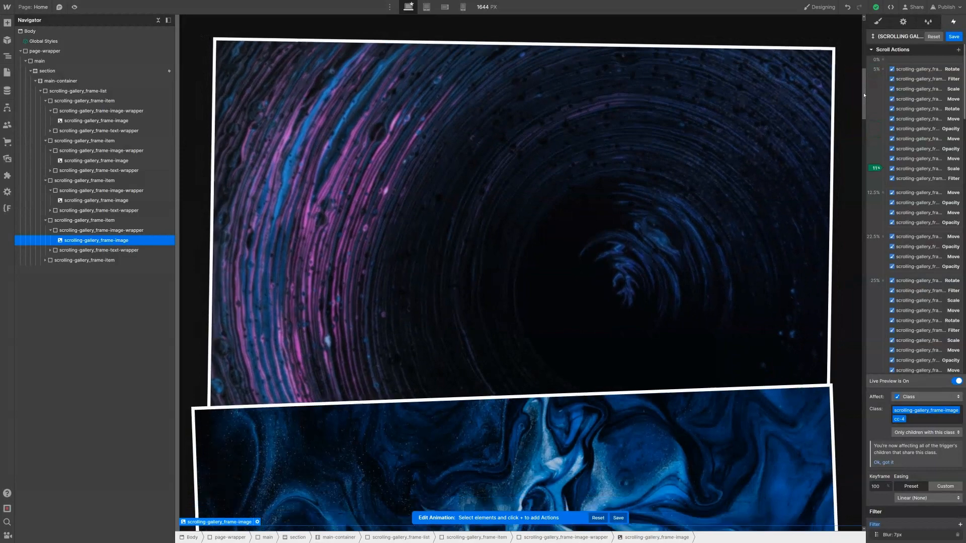
scroll(865, 95, down, 2)
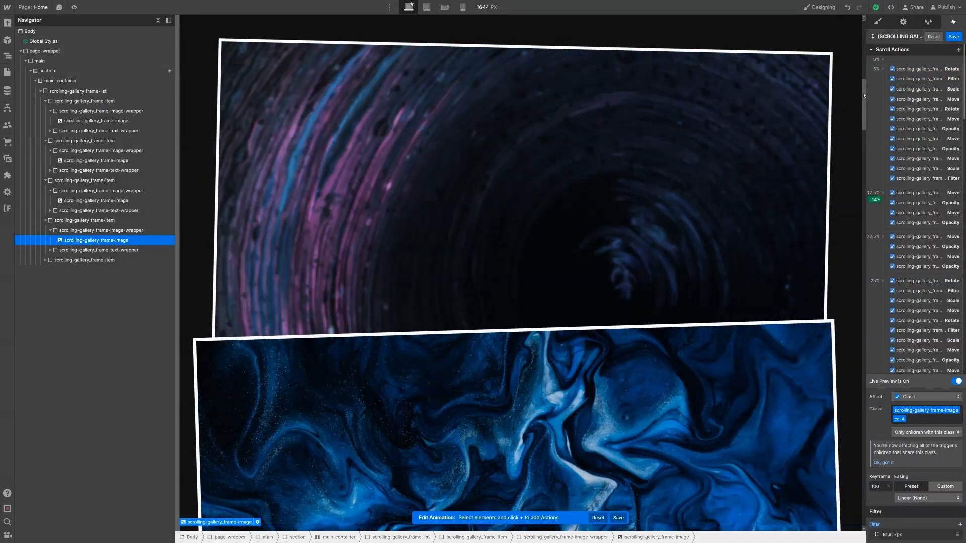
scroll(865, 96, down, 3)
drag(865, 87, 858, 228)
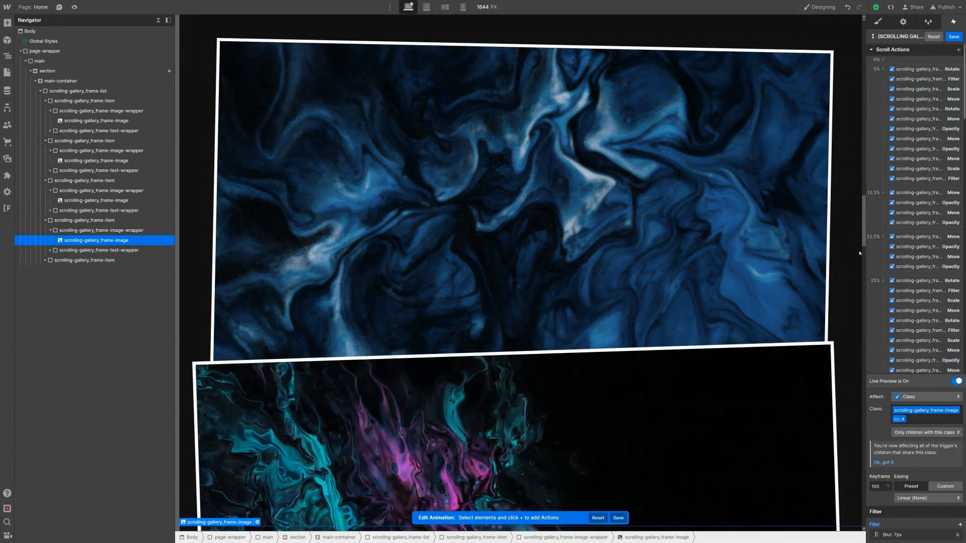
drag(862, 234, 864, 247)
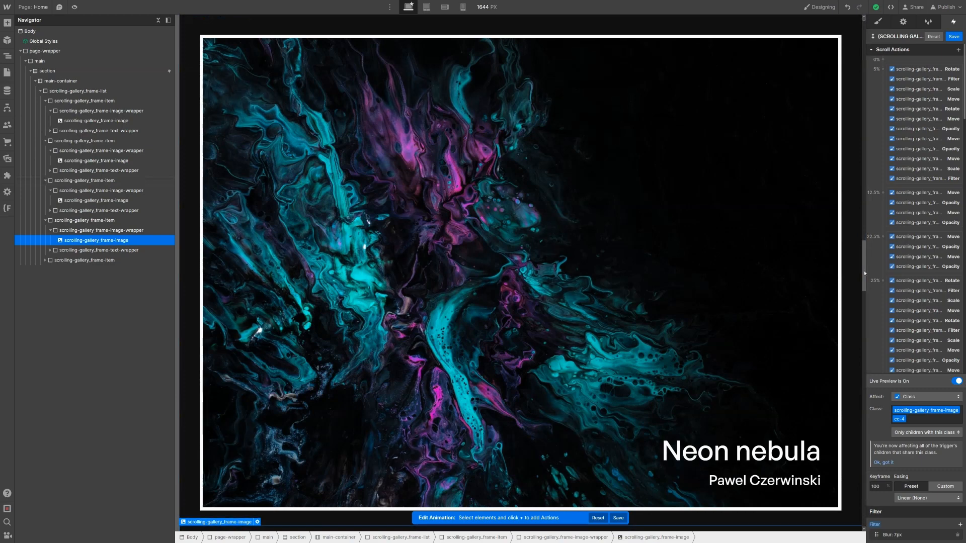
drag(865, 277, 860, 409)
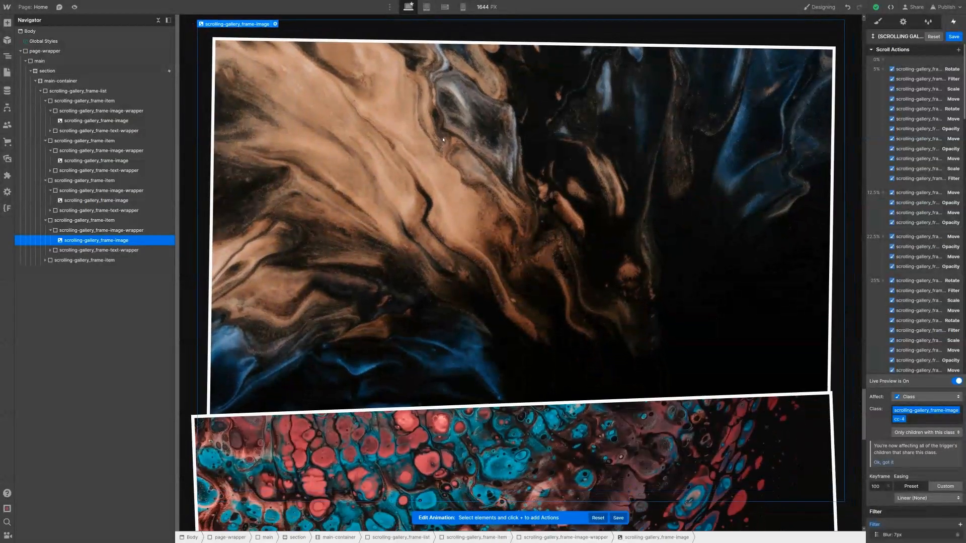
scroll(460, 203, down, 1)
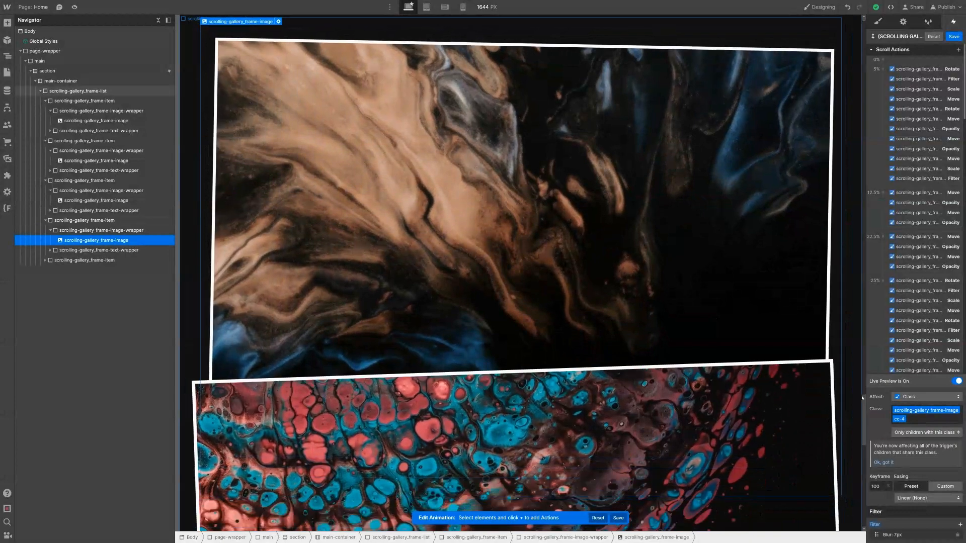
scroll(905, 302, down, 1)
drag(864, 408, 865, 419)
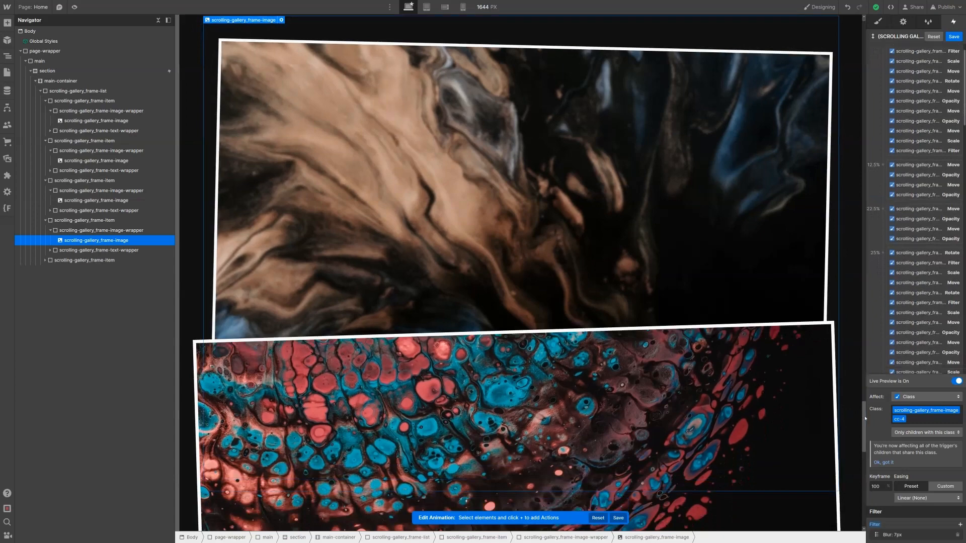
scroll(747, 350, down, 2)
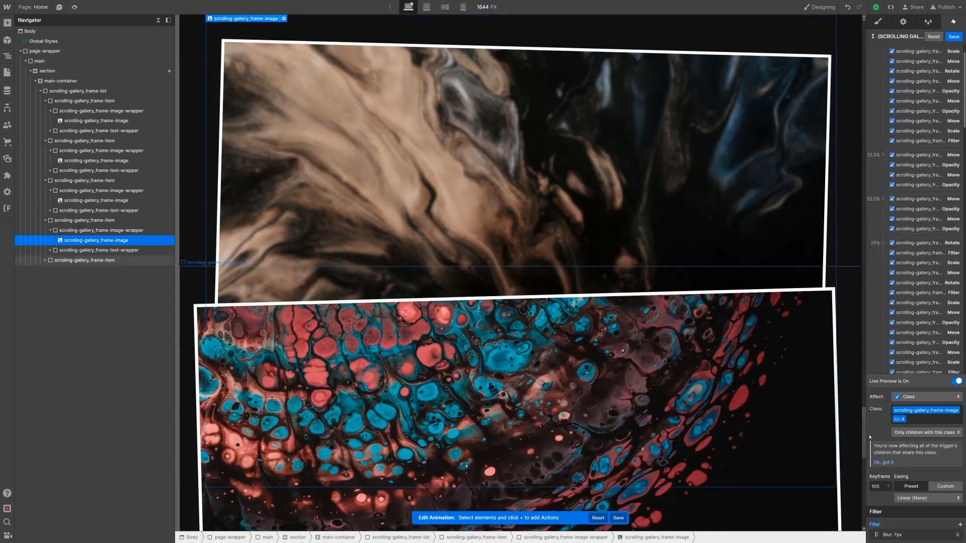
drag(864, 438, 868, 449)
scroll(798, 211, down, 4)
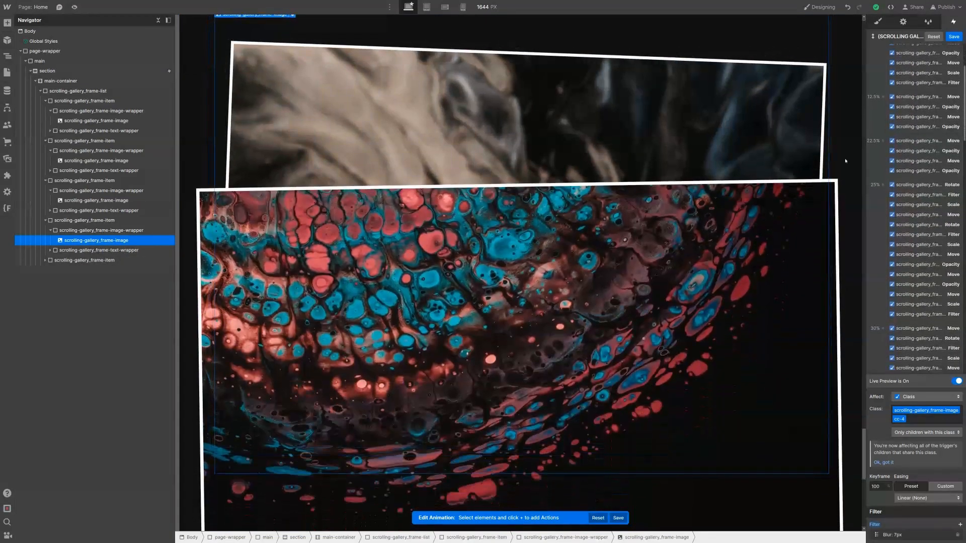
scroll(846, 161, down, 2)
scroll(904, 147, down, 15)
click(904, 147)
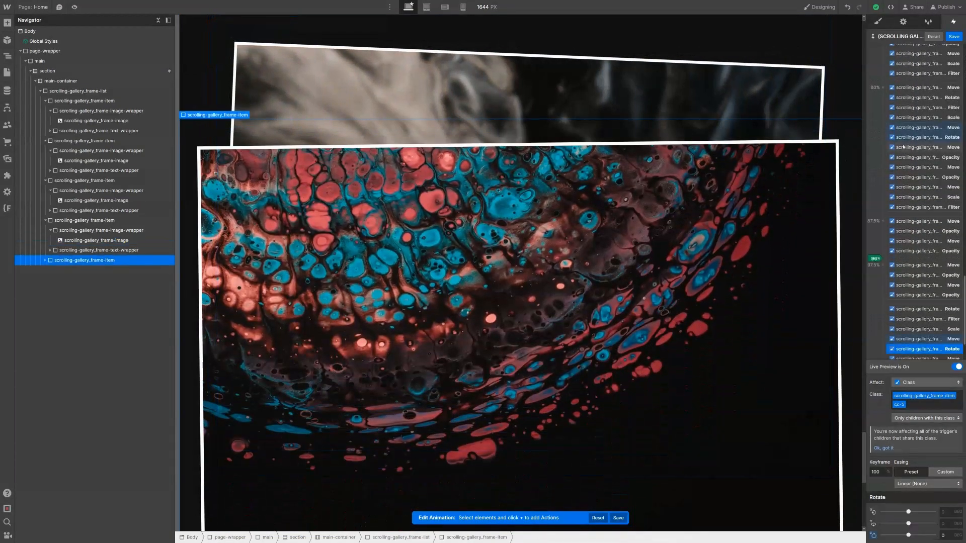
click(957, 368)
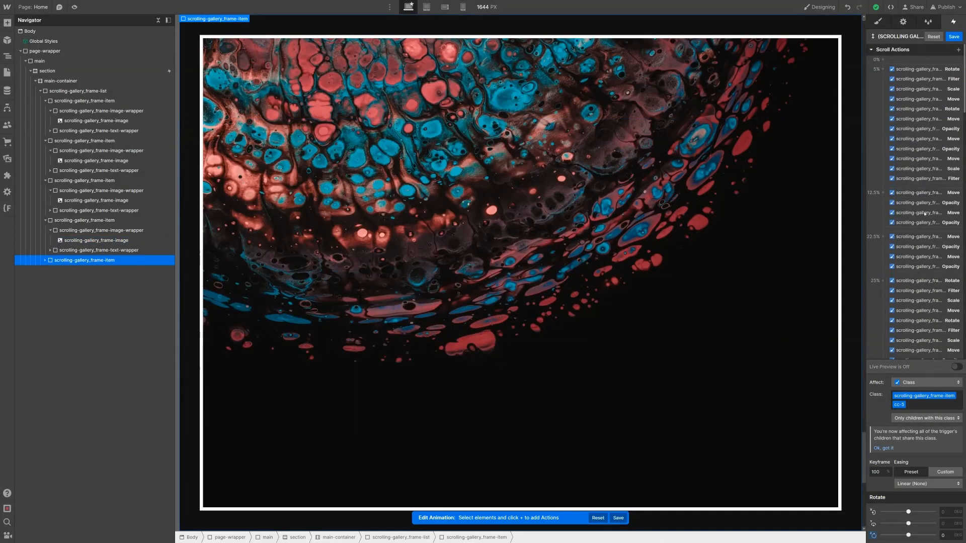
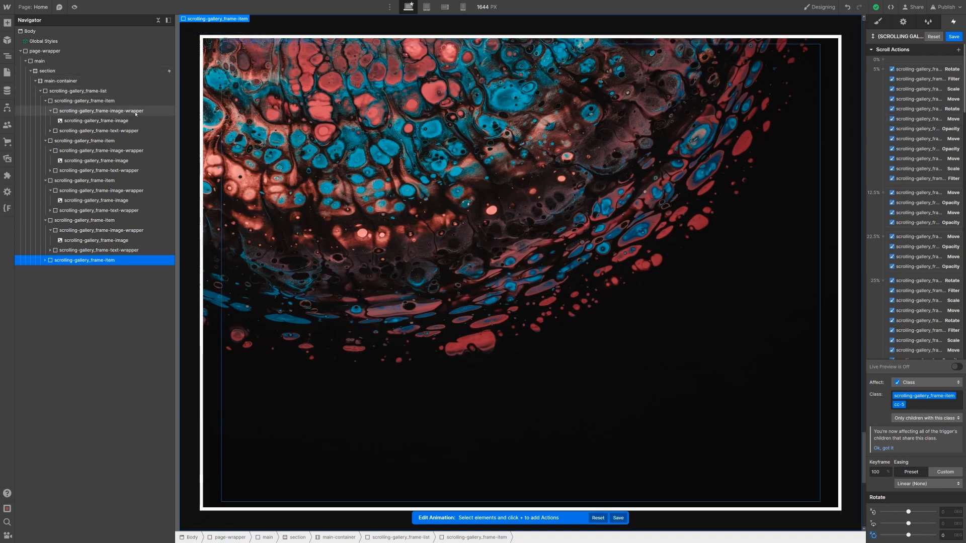
Step: Save the scroll animation's blur filter changes and review the section's styles
click(346, 71)
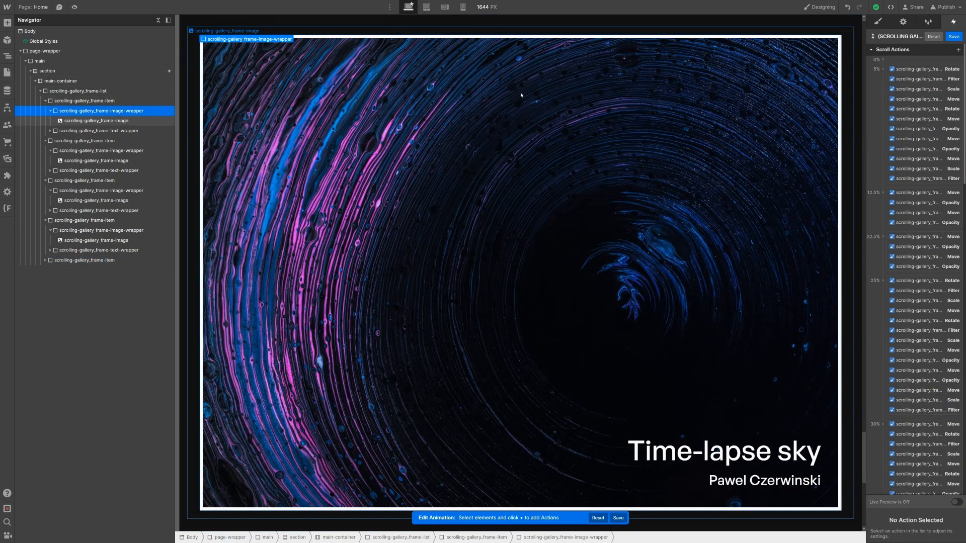
click(954, 36)
key(s)
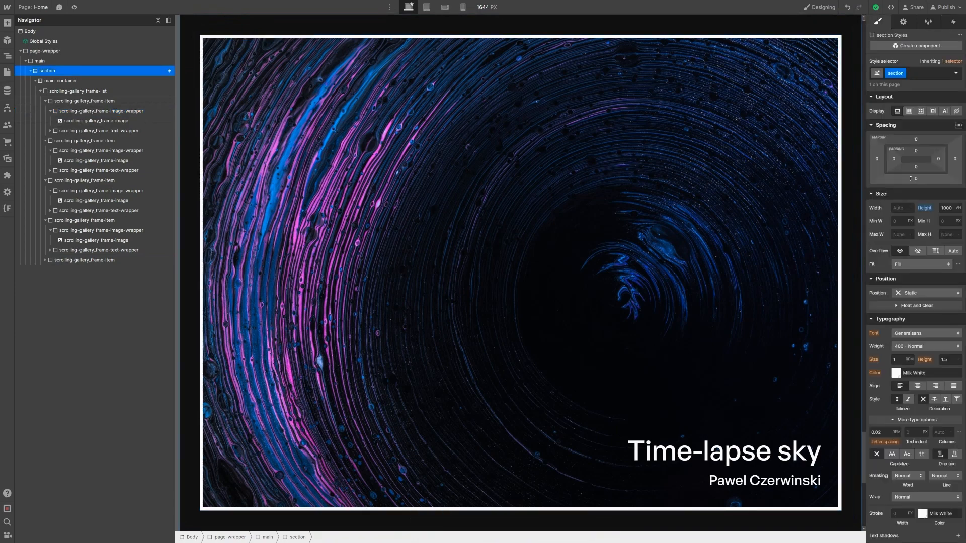
scroll(927, 238, down, 8)
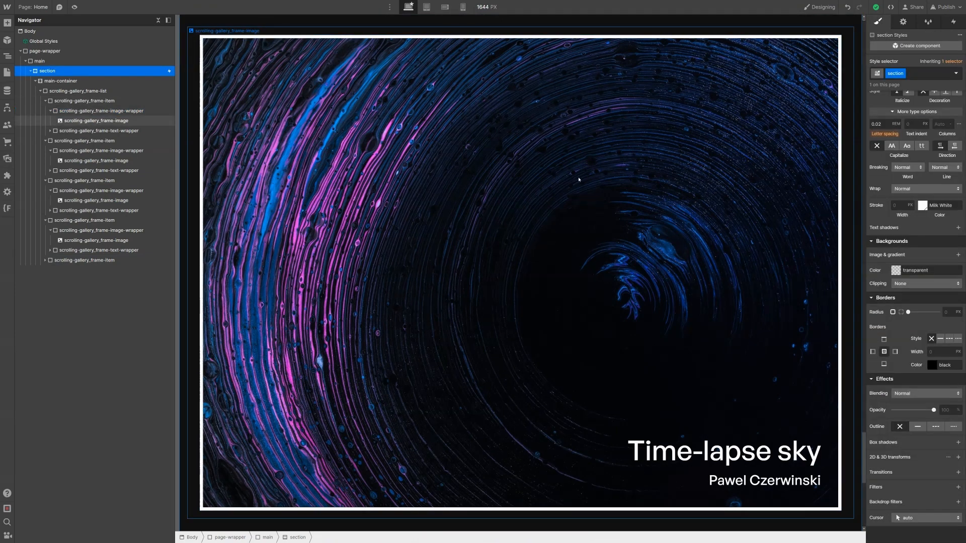
Step: Select the section and show its While scrolling in view Image Transition interaction
click(132, 111)
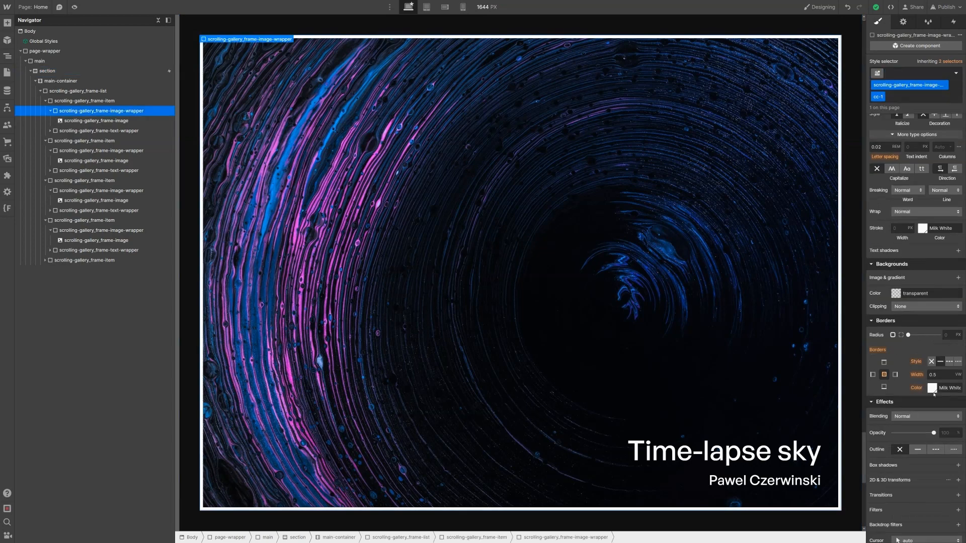
click(127, 81)
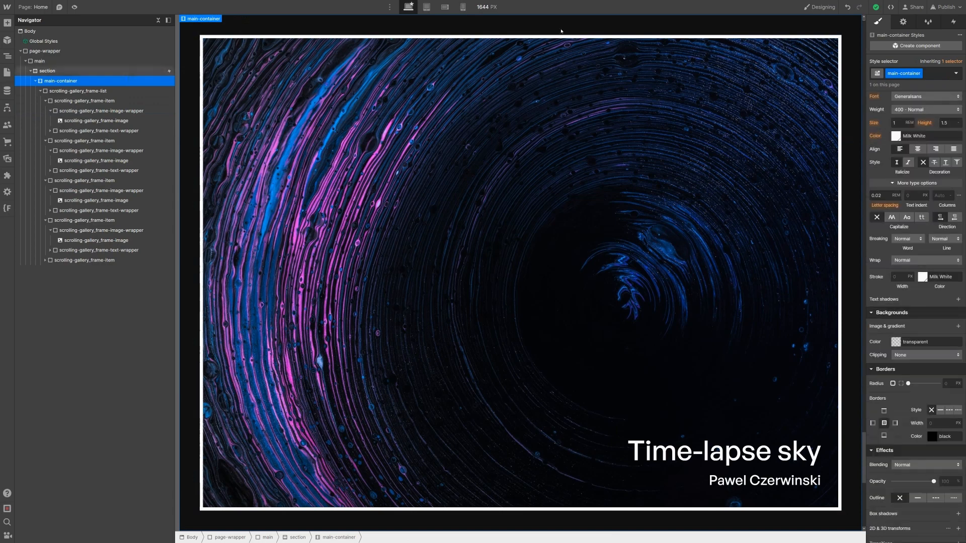
click(126, 71)
click(956, 28)
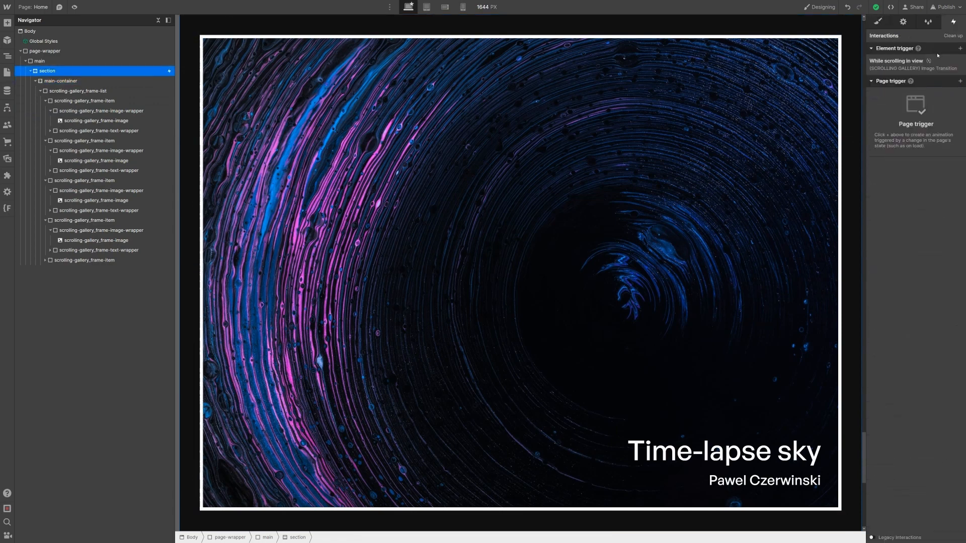
Step: Reopen the Image Transition animation and give the first frame wrapper a Milk White border at 5%
click(898, 61)
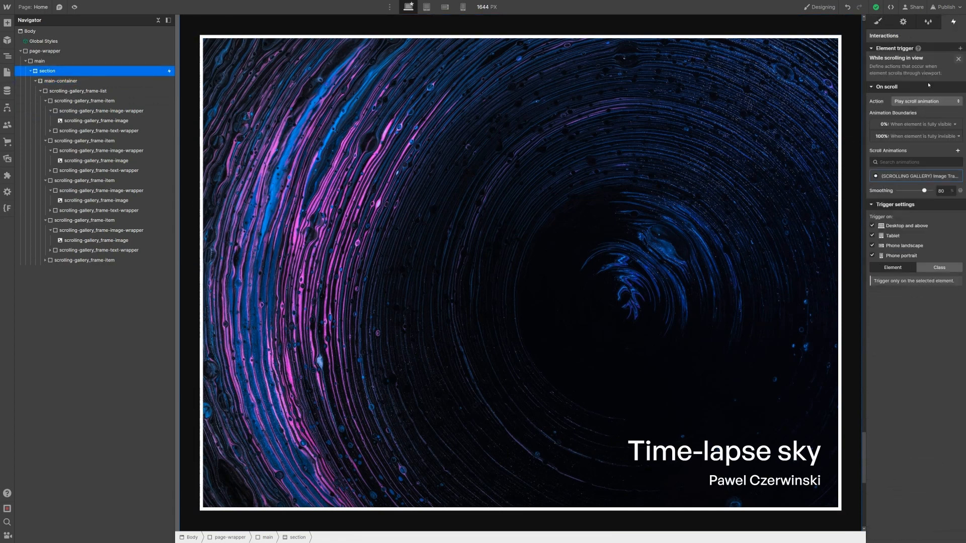
click(947, 167)
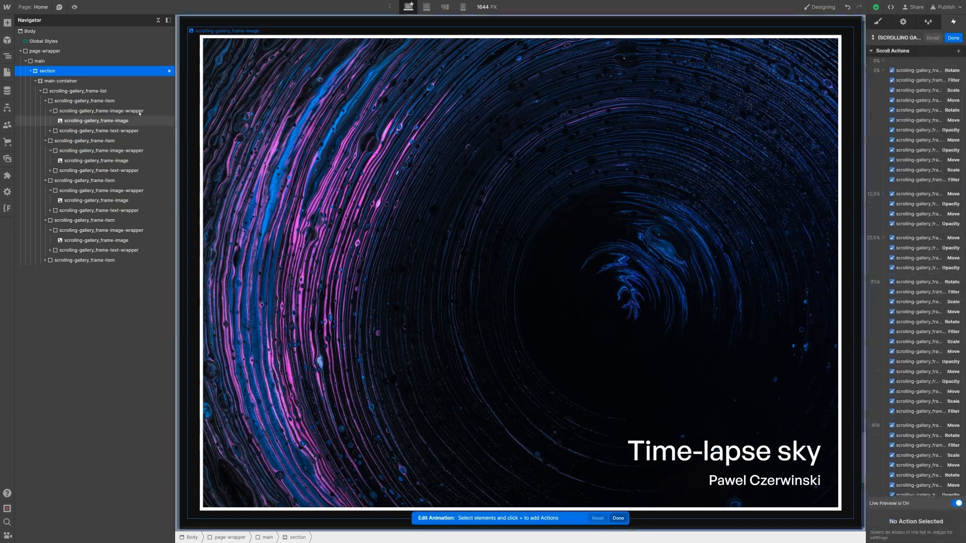
click(140, 111)
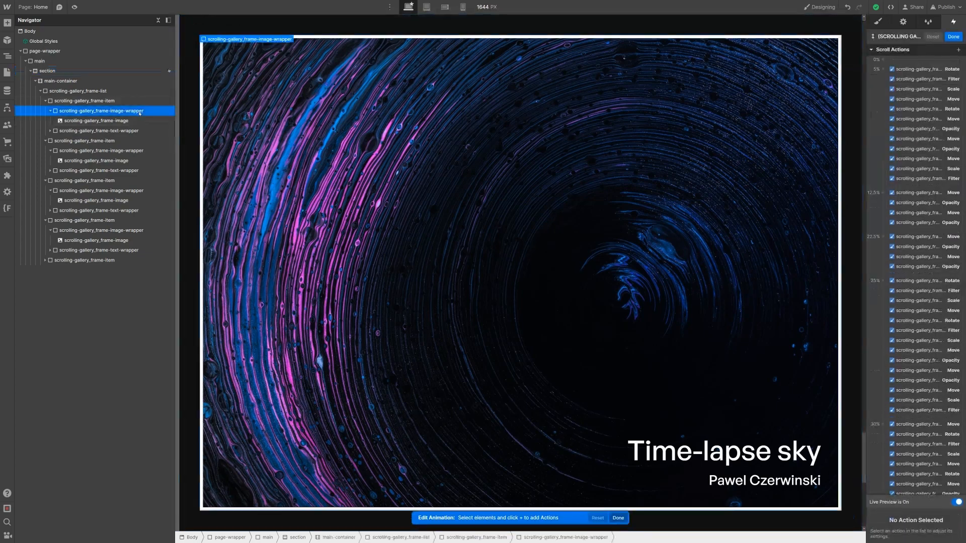
click(958, 50)
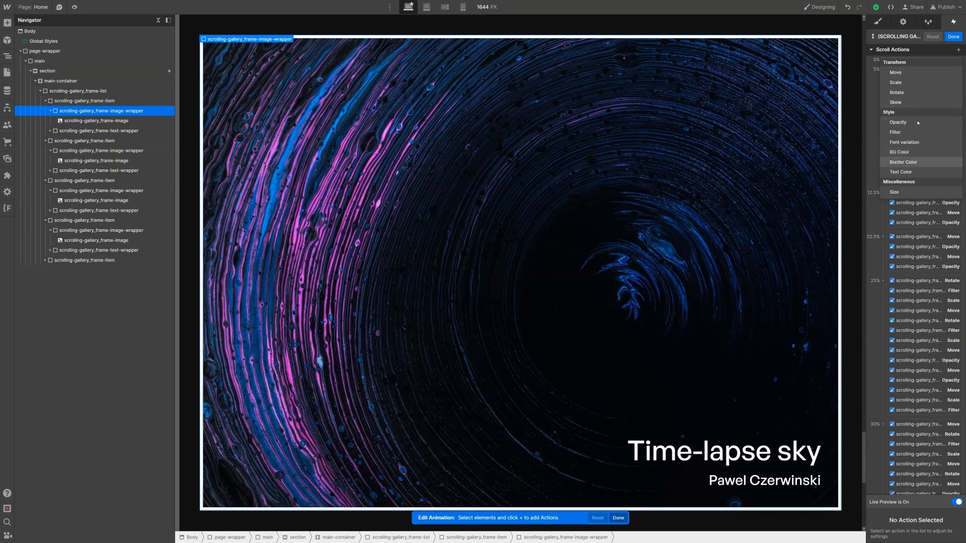
click(910, 162)
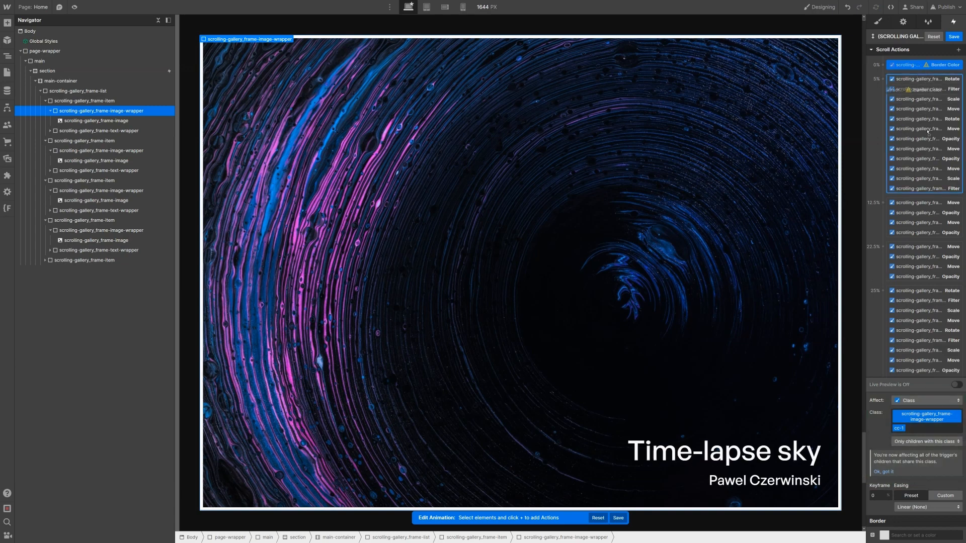
drag(927, 131, 942, 188)
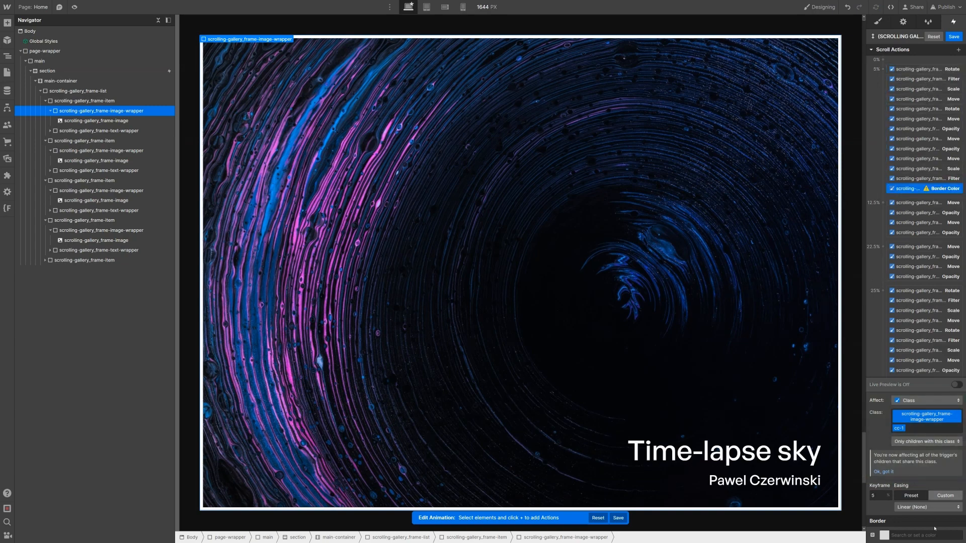
click(885, 535)
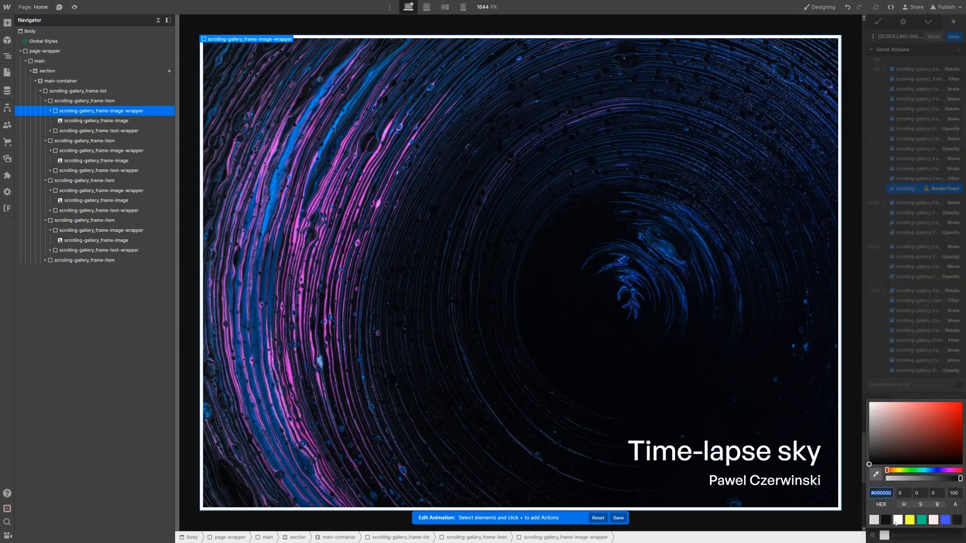
click(896, 521)
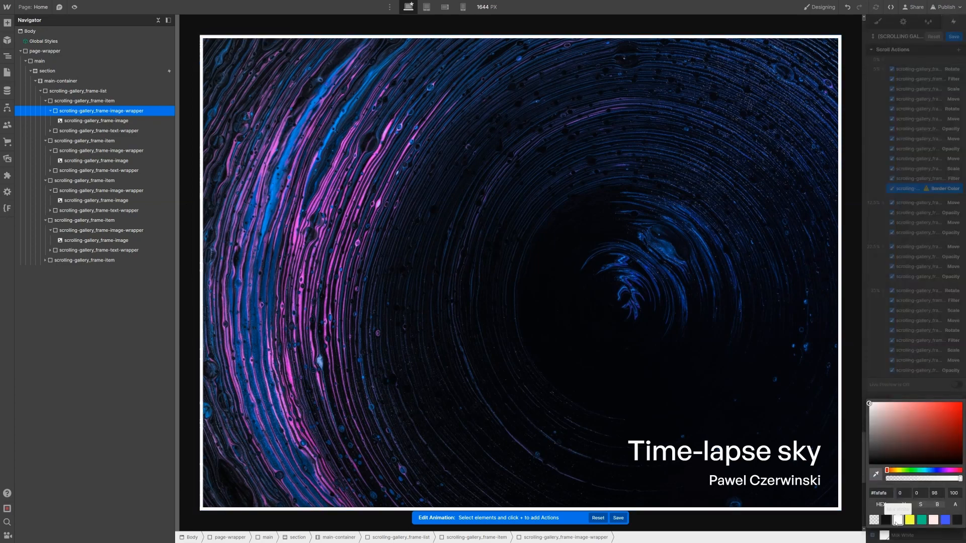
click(920, 191)
Step: Duplicate that Border Color action, move the copy to 25% and set it to #333
right_click(920, 190)
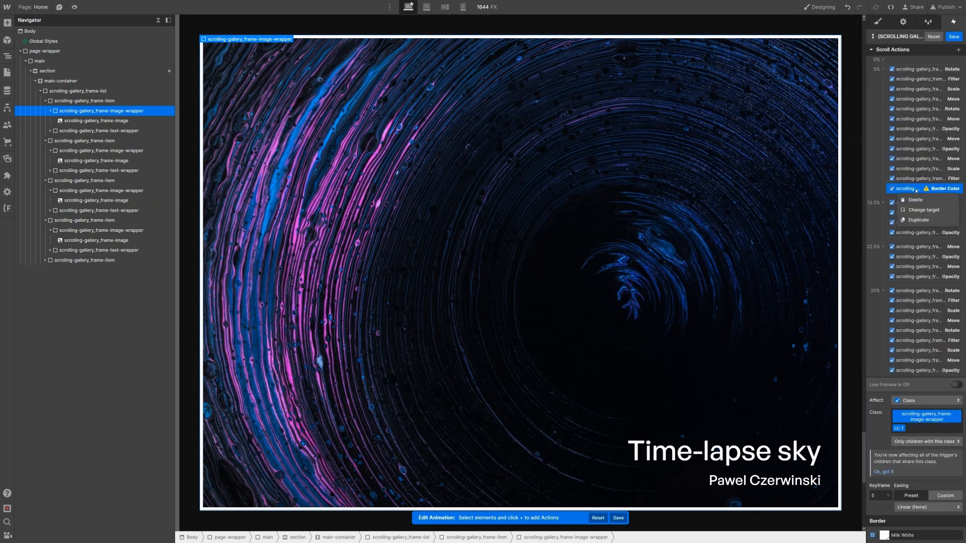
click(919, 220)
scroll(906, 166, down, 2)
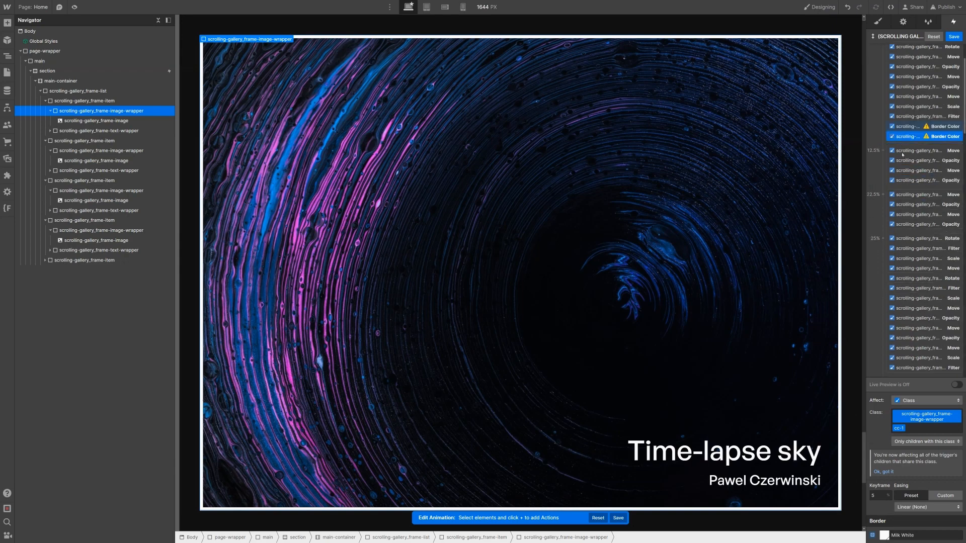
drag(915, 284, 916, 285)
drag(892, 516, 893, 518)
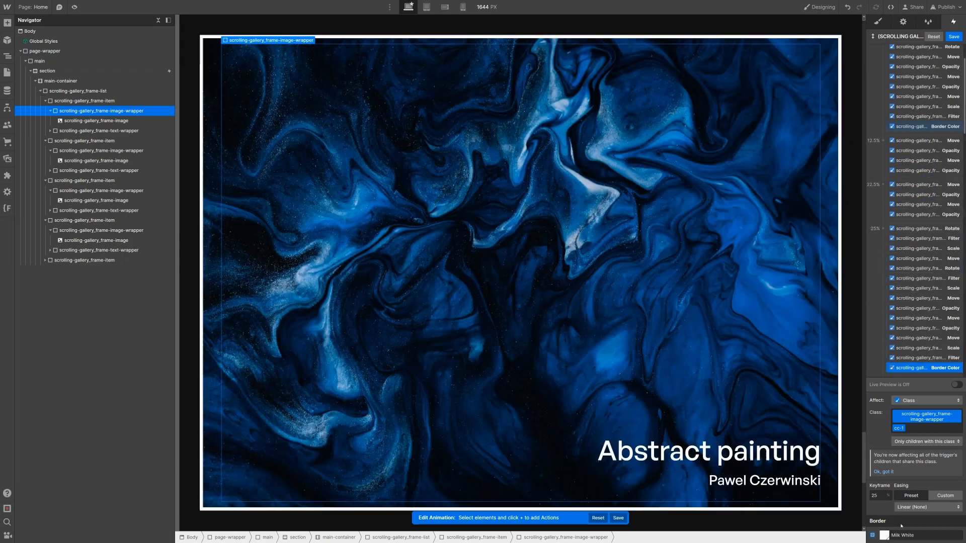
click(902, 535)
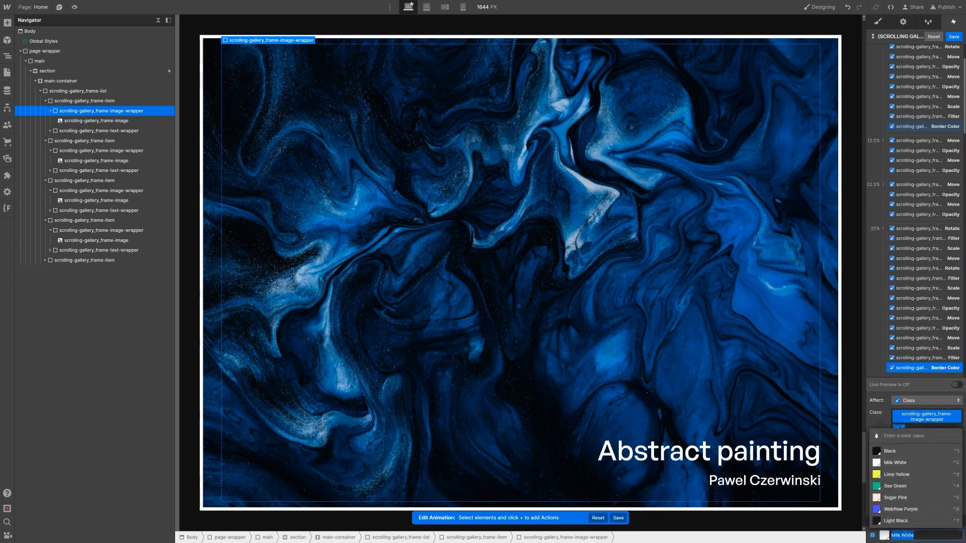
text(#333)
key(Return)
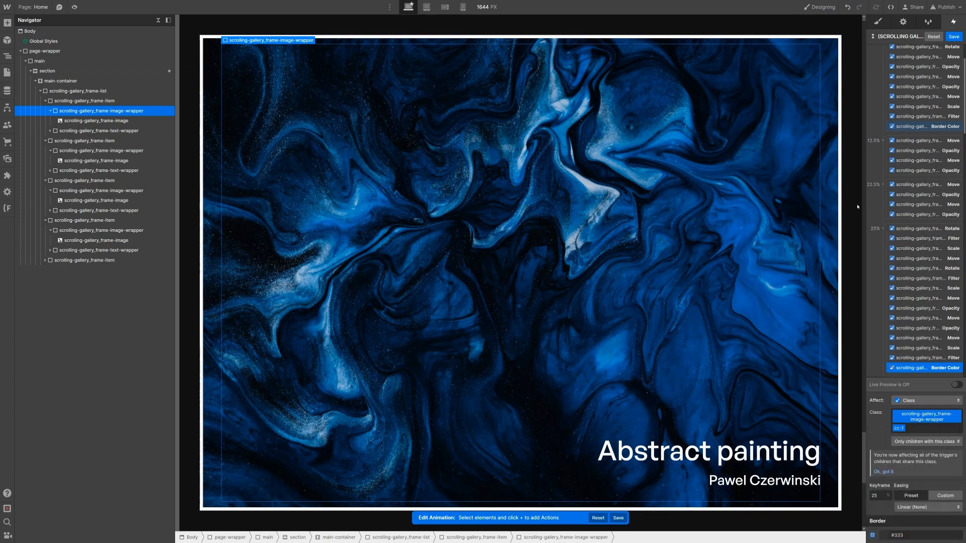
scroll(919, 217, down, 6)
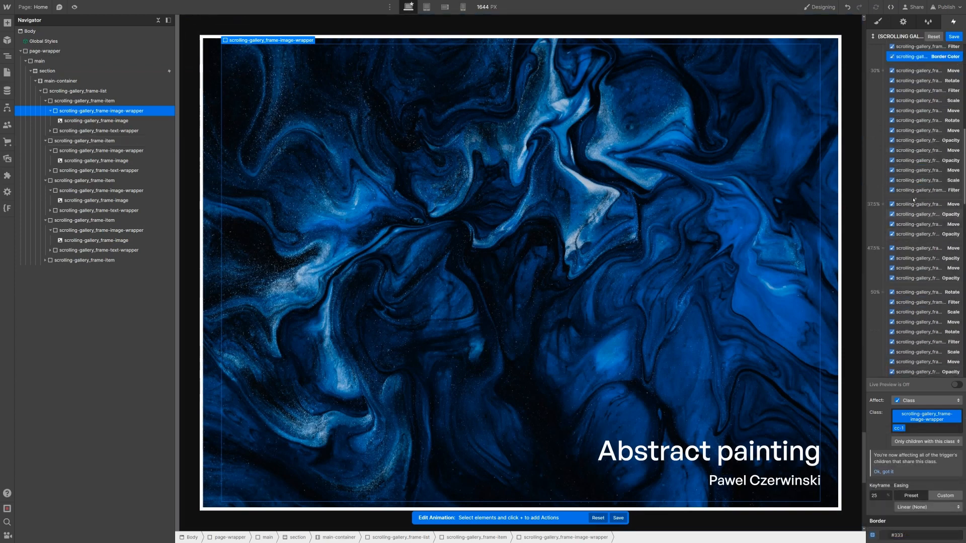
click(101, 150)
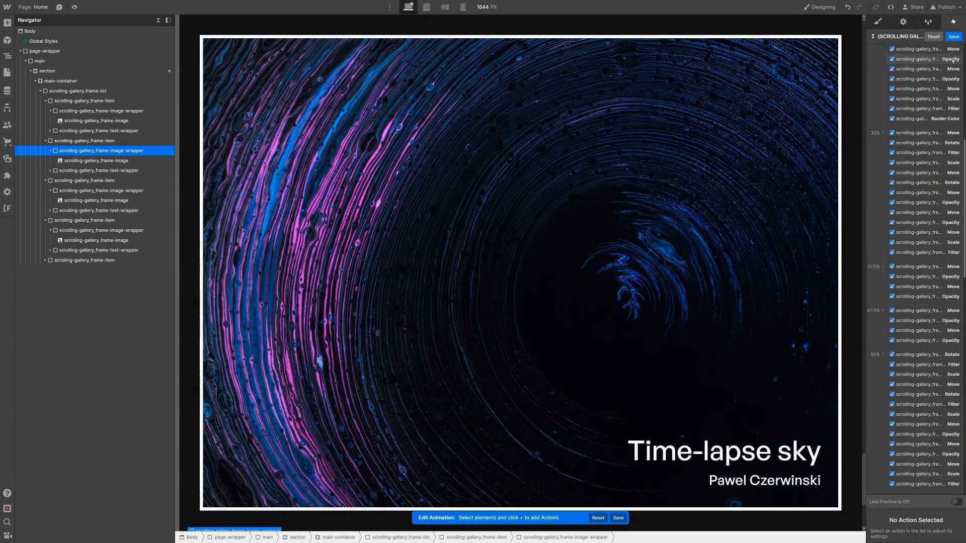
Step: Add a Milk White Border Color action for the second frame wrapper at 30%
click(957, 50)
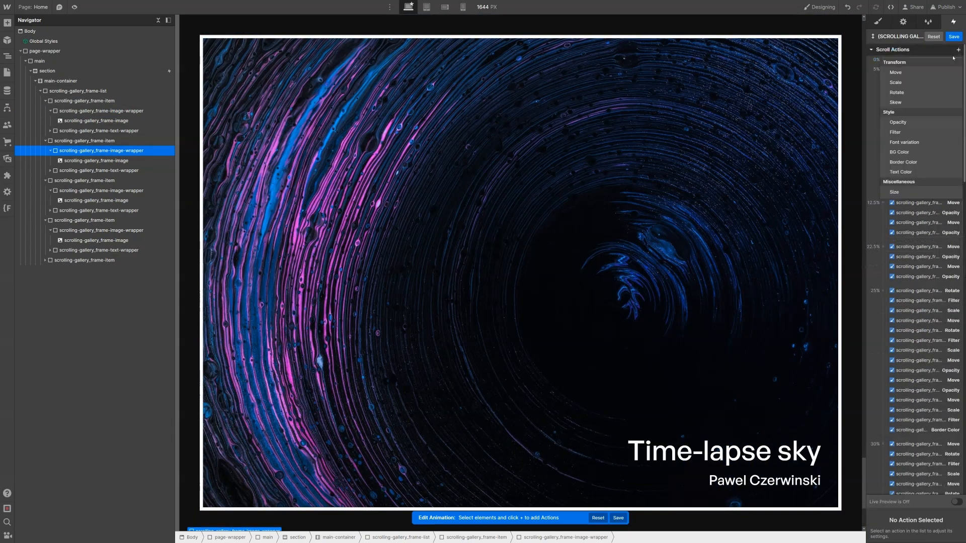
click(934, 162)
drag(921, 216, 933, 308)
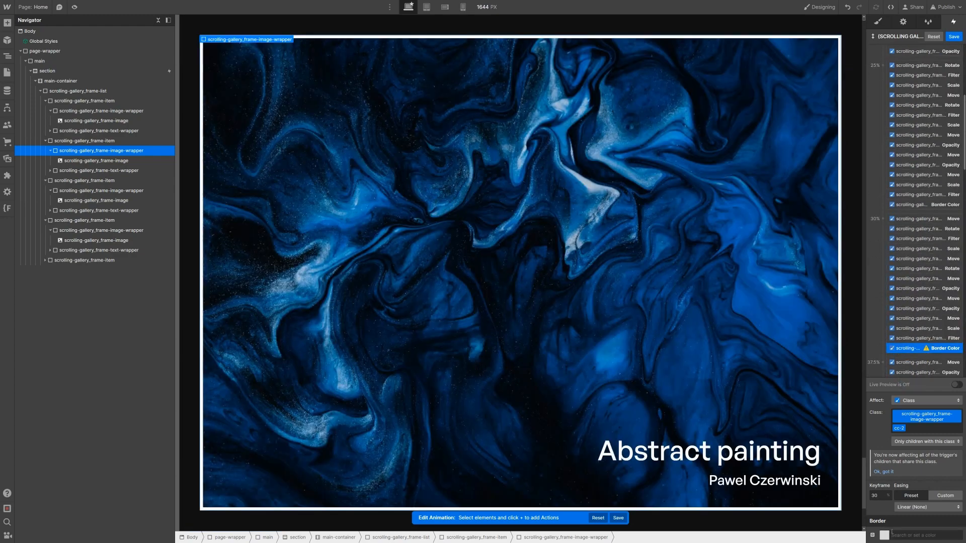
click(889, 537)
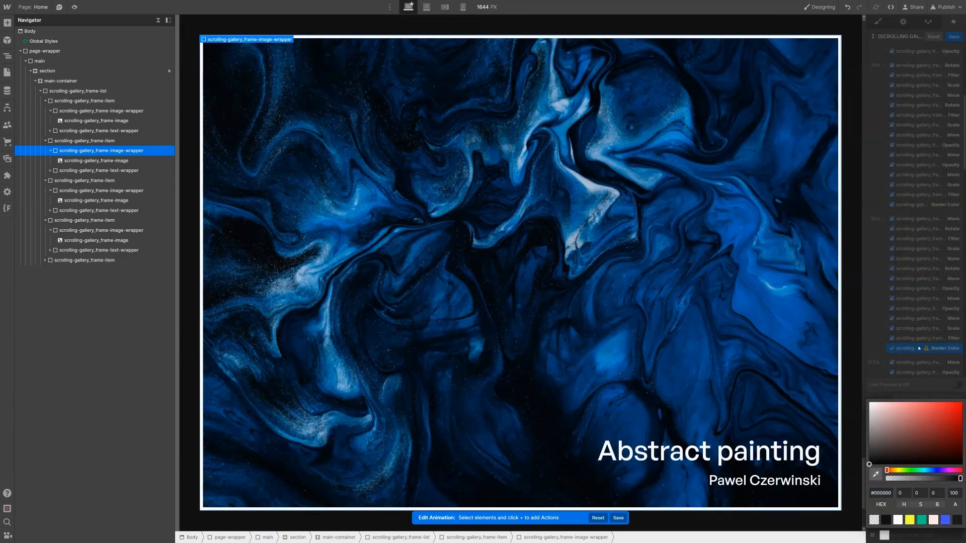
scroll(907, 299, down, 5)
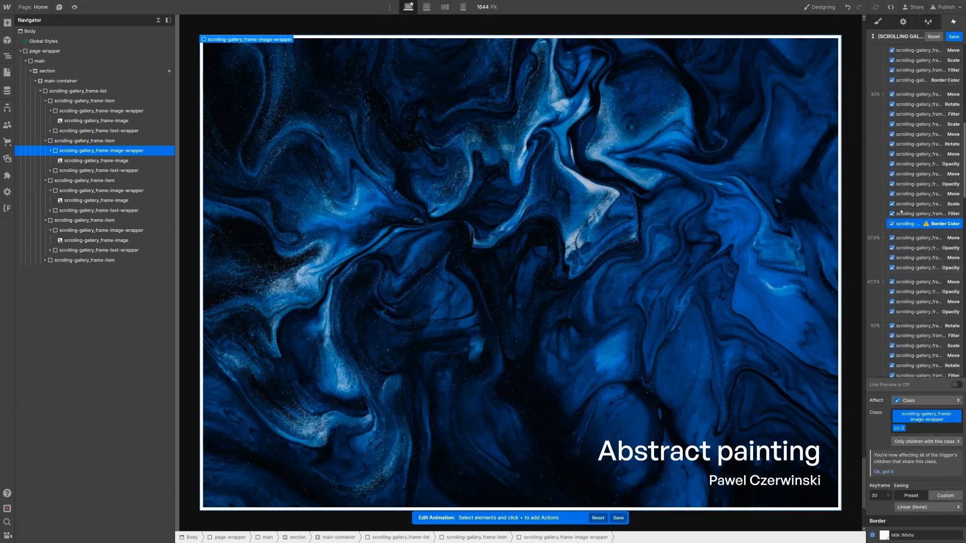
Step: Duplicate it into the 50% keyframe with a #333 border colour
right_click(929, 224)
click(904, 254)
scroll(893, 150, down, 5)
drag(905, 109, 918, 288)
drag(920, 356, 920, 352)
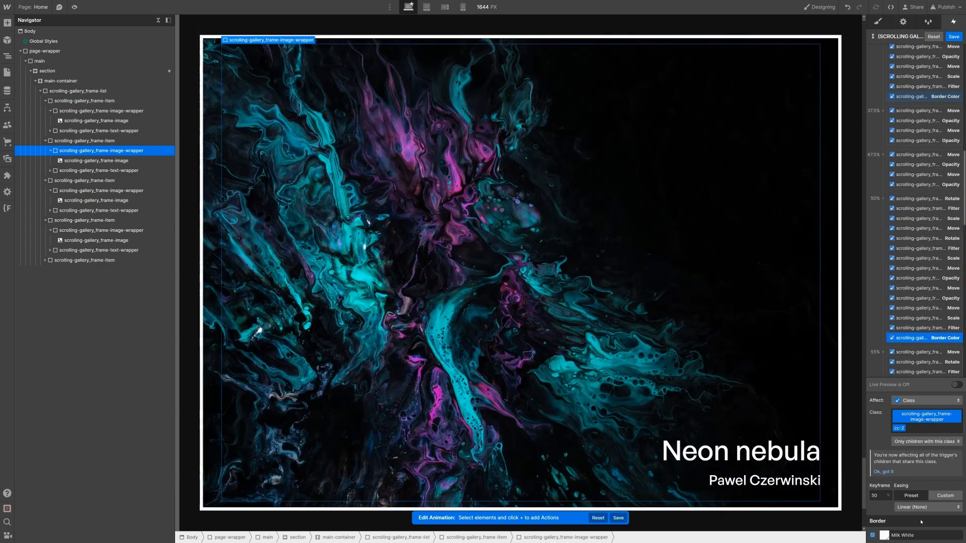
click(905, 536)
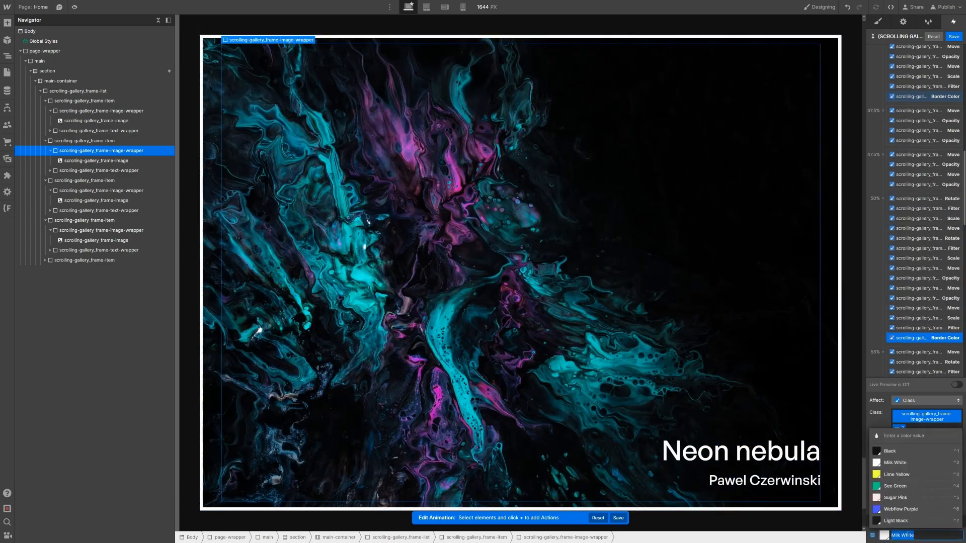
text(#333)
key(Return)
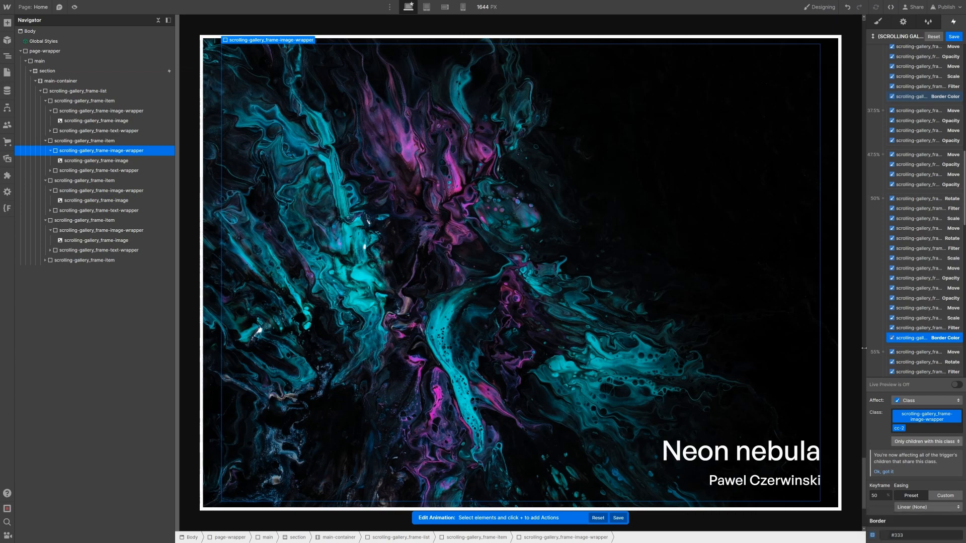
click(114, 190)
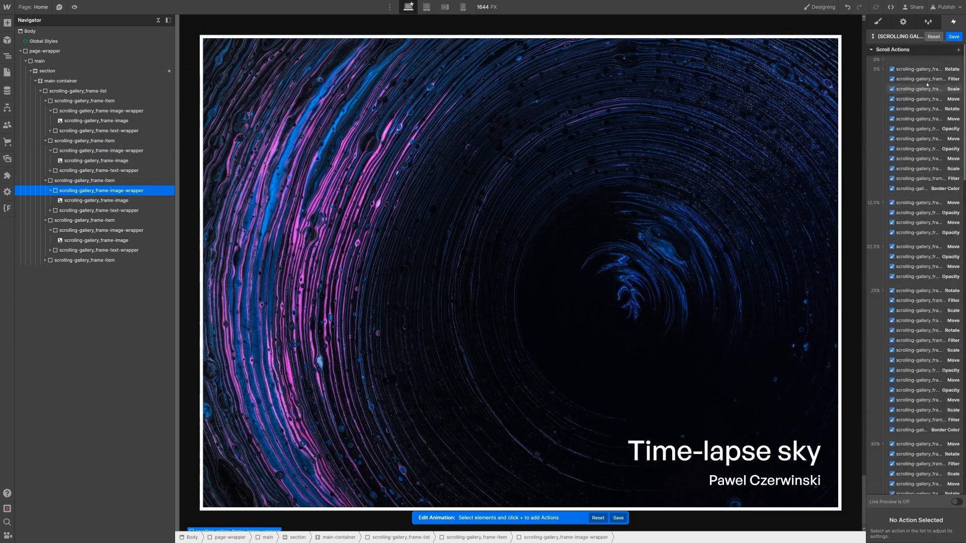
Step: Add a white Border Color action for the third frame wrapper at the 55% keyframe
click(958, 49)
click(939, 163)
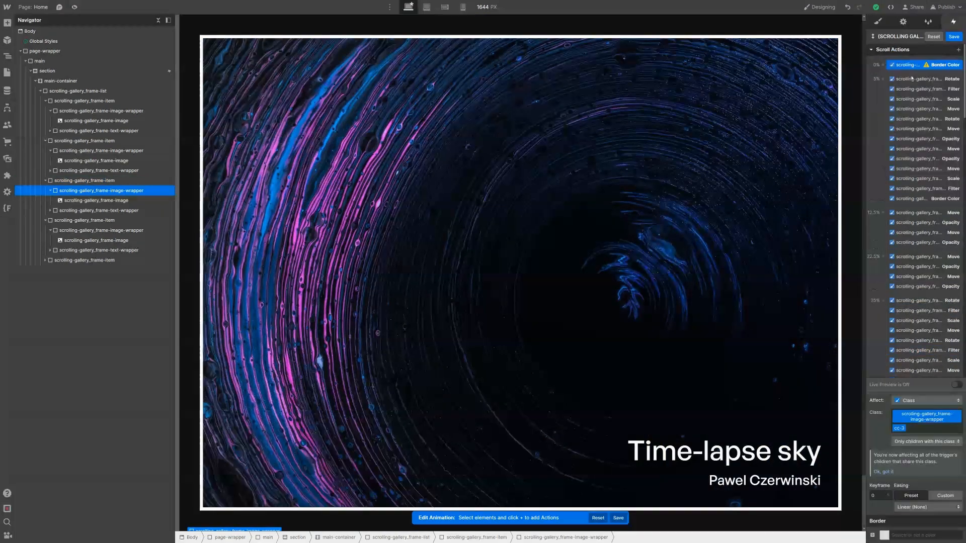
drag(936, 326, 905, 282)
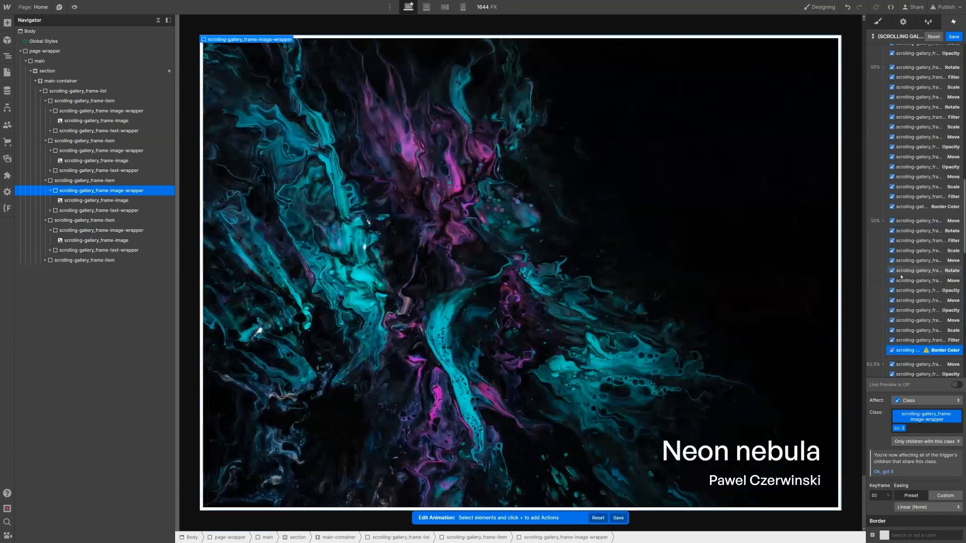
scroll(904, 288, down, 1)
click(886, 537)
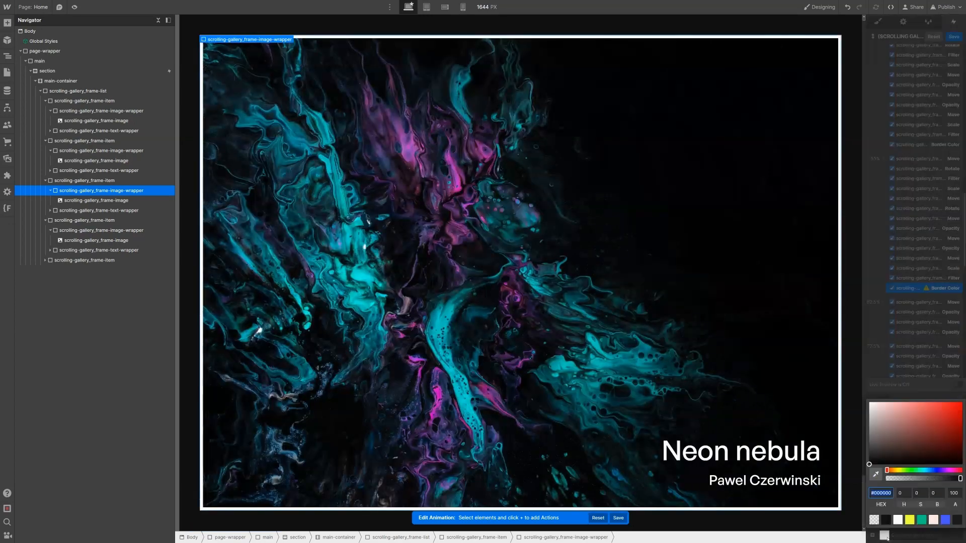
click(898, 521)
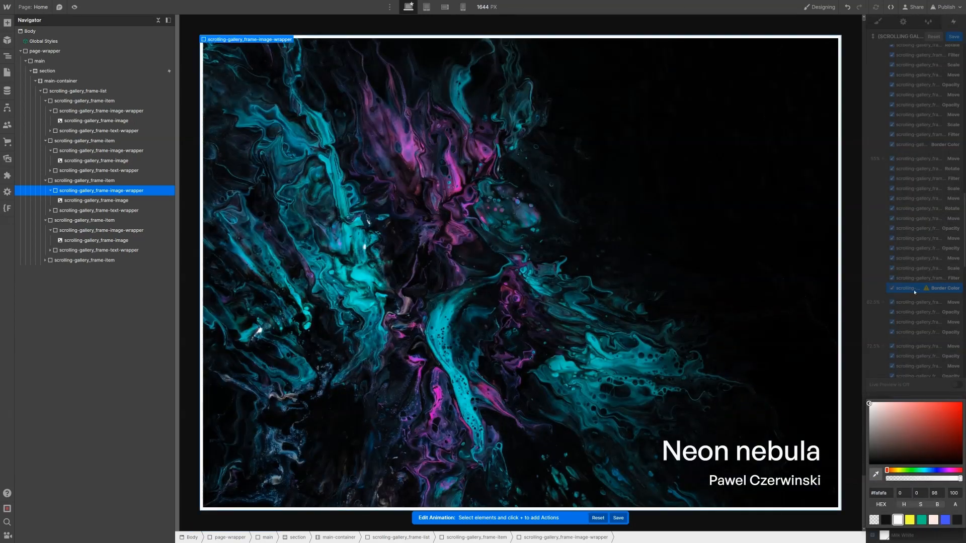
click(915, 292)
Step: Duplicate the white border action into the 75% keyframe and set it to #333
right_click(915, 291)
click(916, 321)
scroll(910, 252, down, 3)
drag(910, 240, 923, 294)
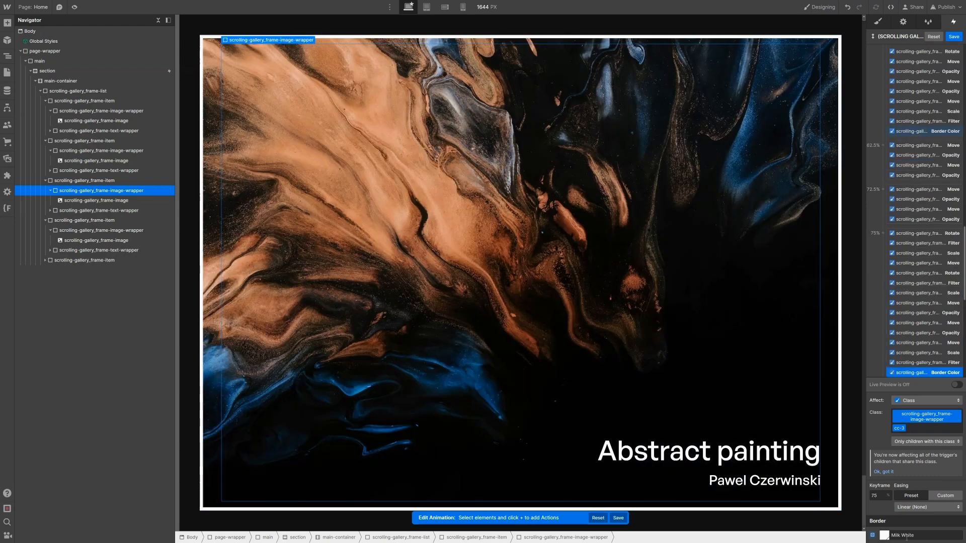
click(906, 536)
text(#333)
key(Return)
Step: Add a white Border Color action for the fourth frame wrapper at keyframe 80
click(119, 231)
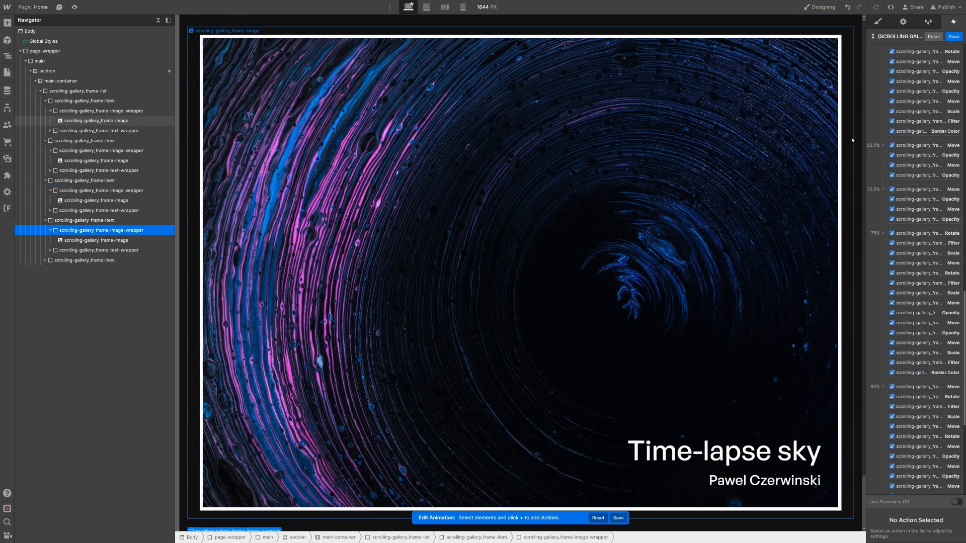
scroll(936, 125, up, 10)
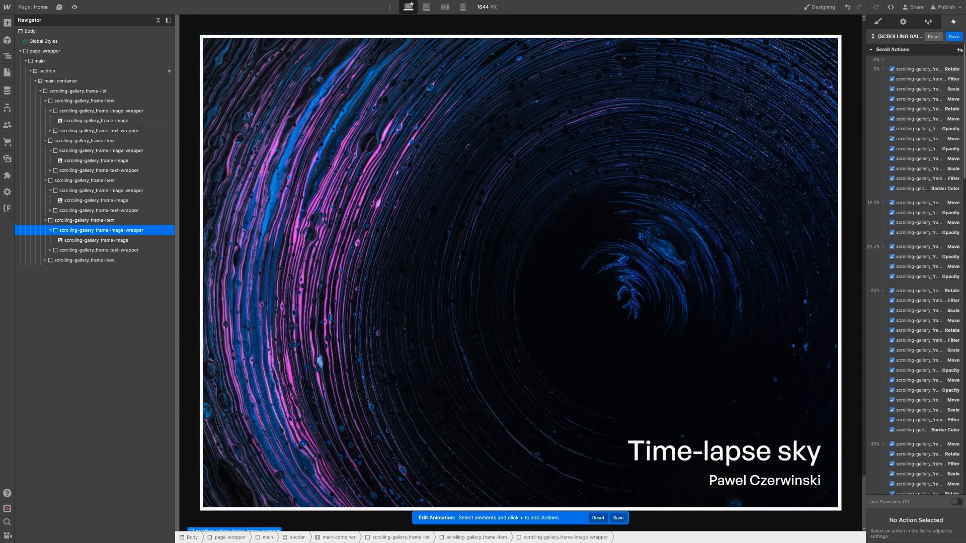
click(959, 51)
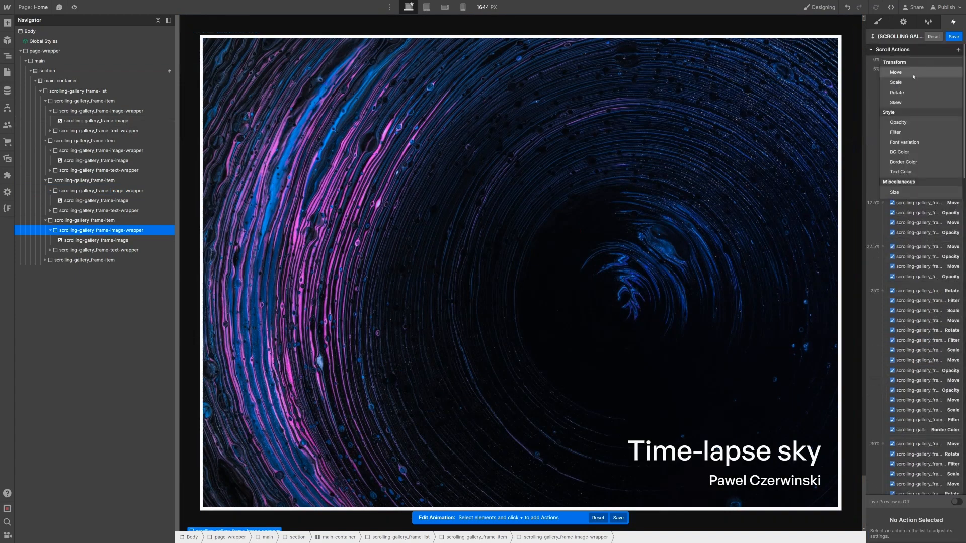
click(903, 162)
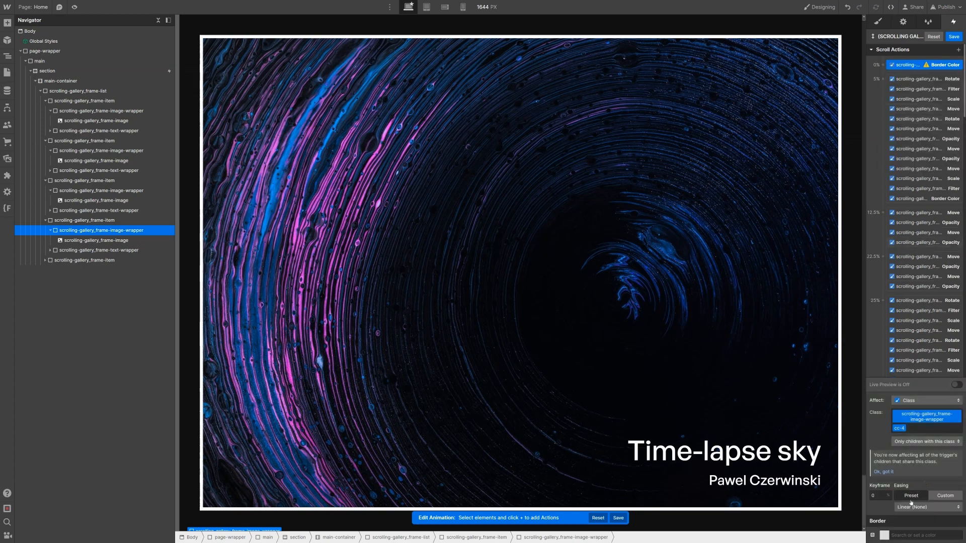
click(880, 496)
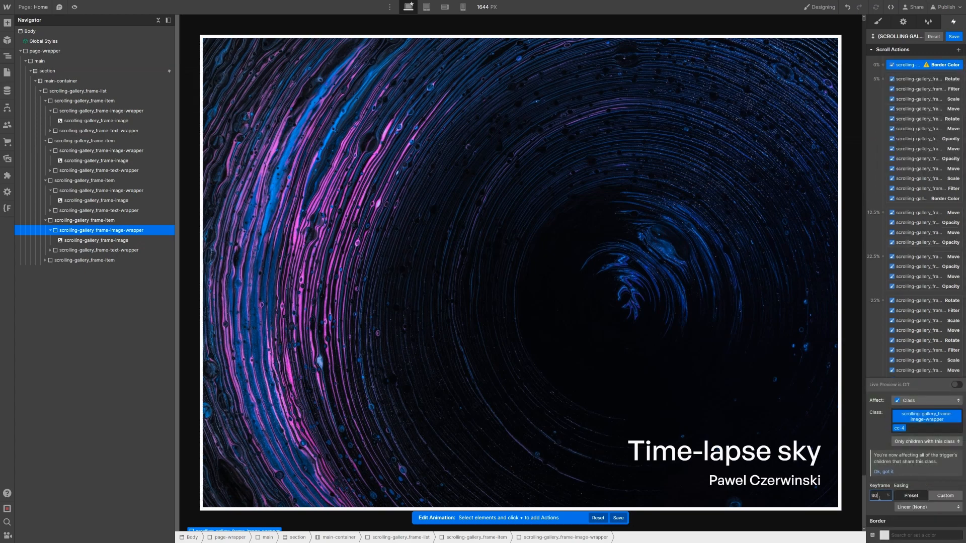
text(80)
key(Return)
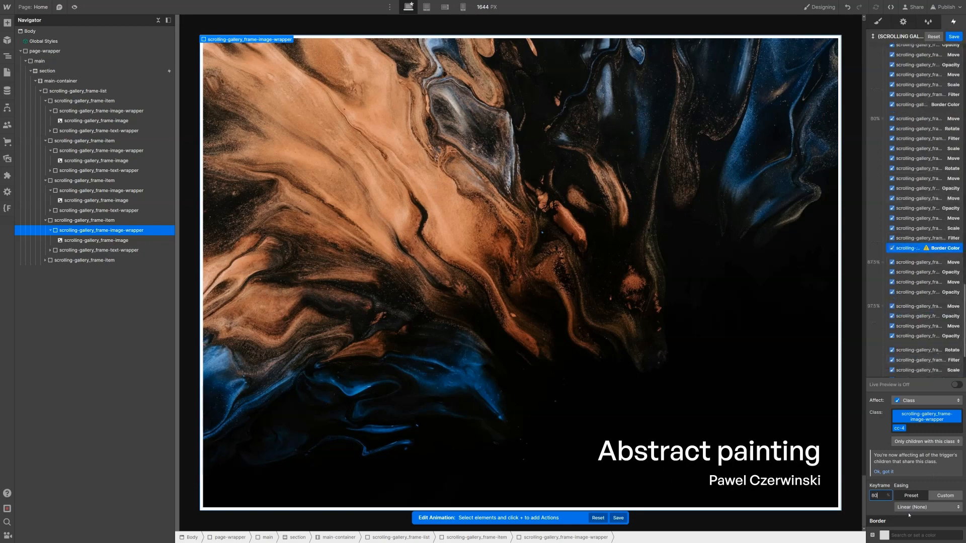
click(902, 533)
click(898, 520)
click(906, 250)
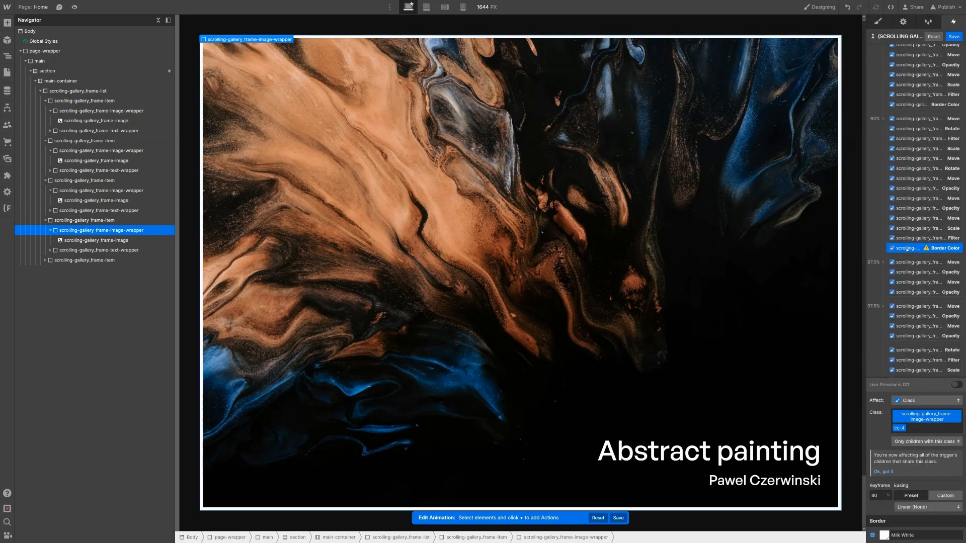
Step: Duplicate the white border action to the 100% keyframe with a #333 colour
right_click(910, 252)
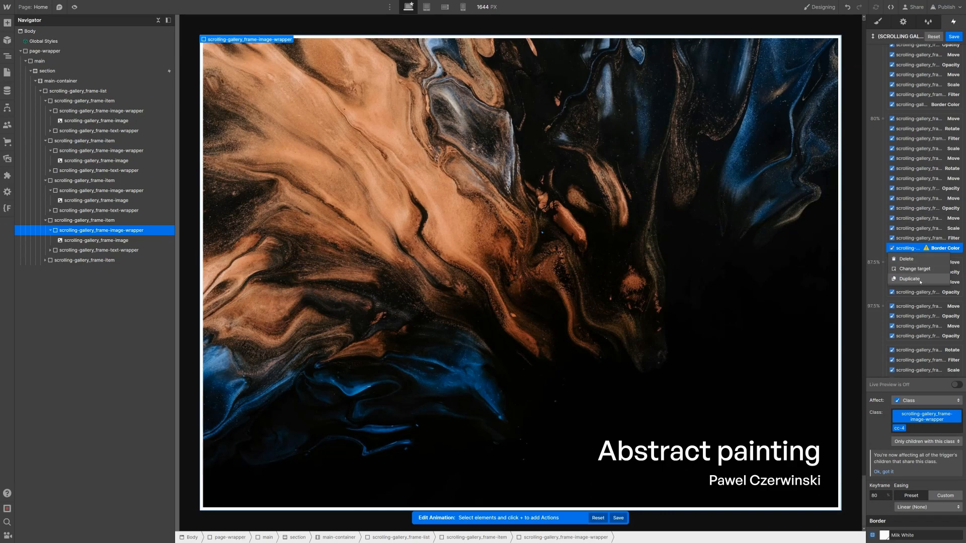
click(909, 279)
drag(911, 258, 925, 370)
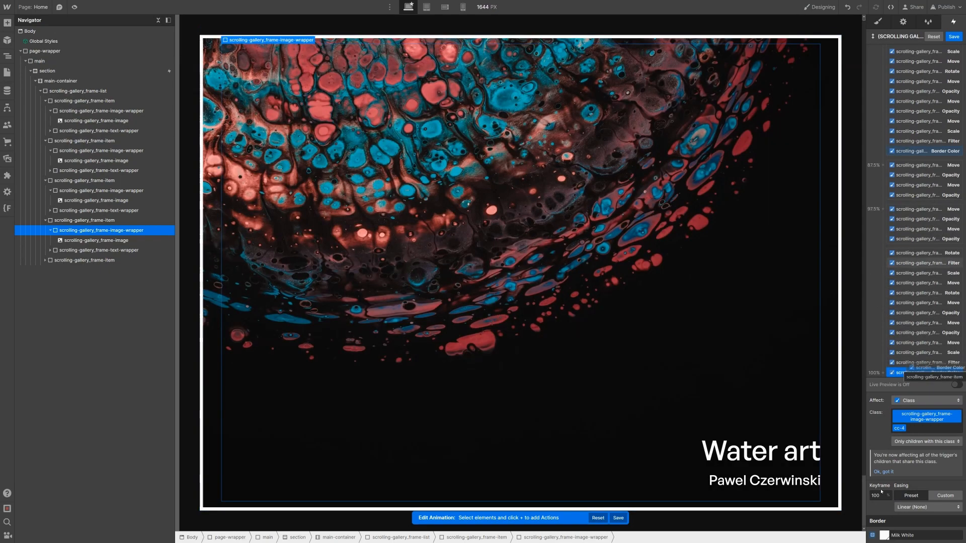
click(898, 537)
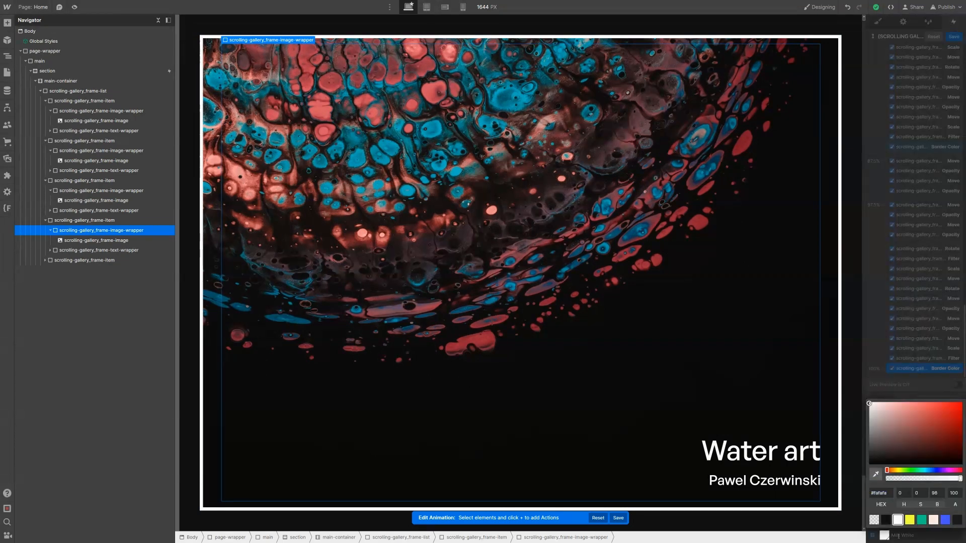
click(898, 537)
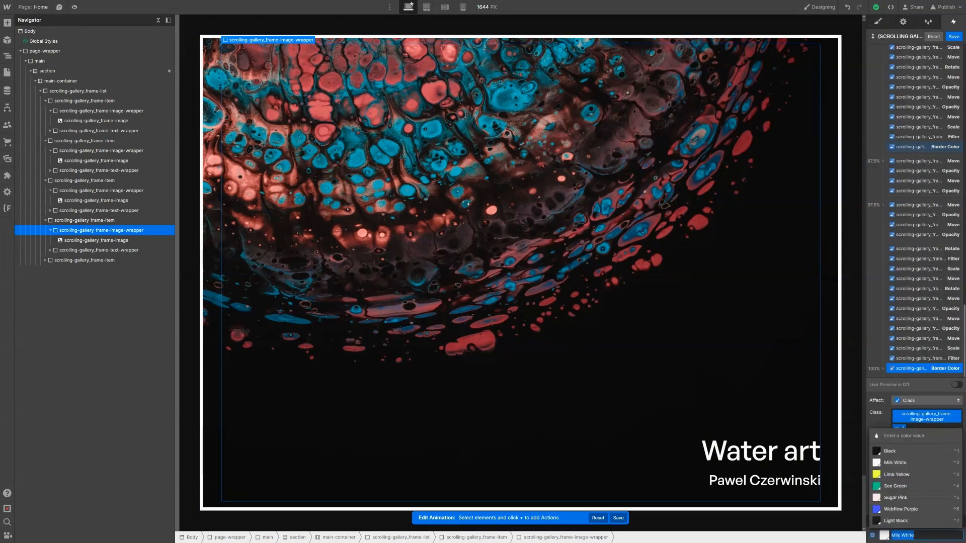
text(#333)
key(Return)
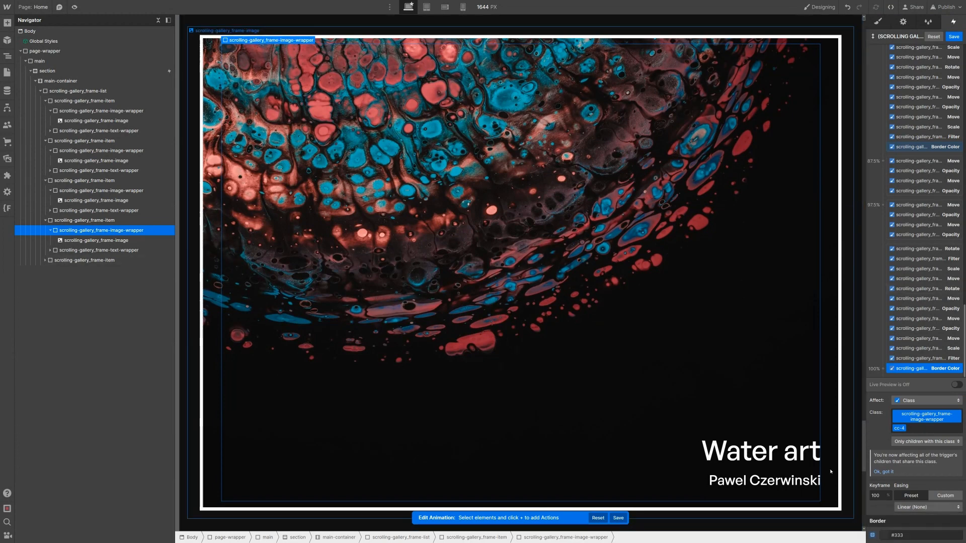
Step: Close the scroll animation editor, keeping the border animation edits
scroll(832, 82, up, 15)
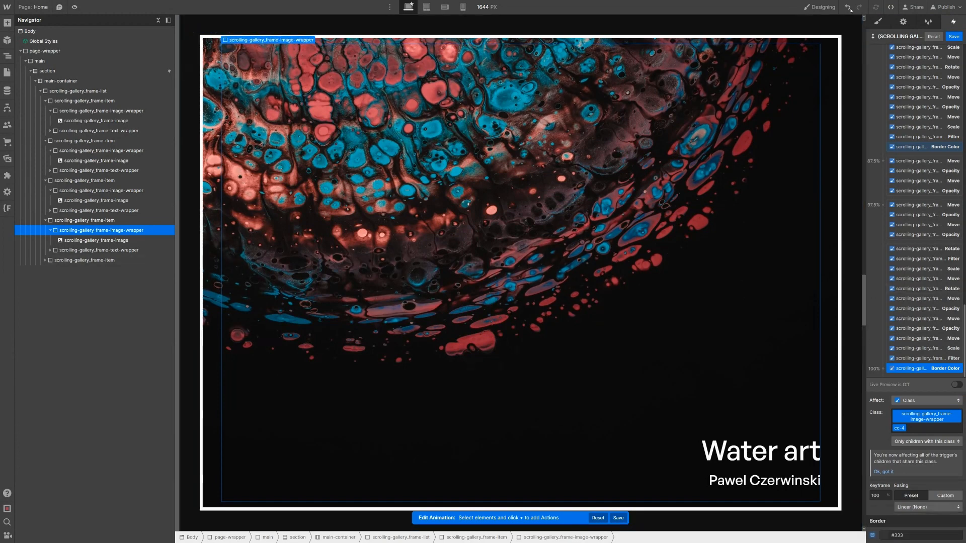
scroll(850, 48, up, 5)
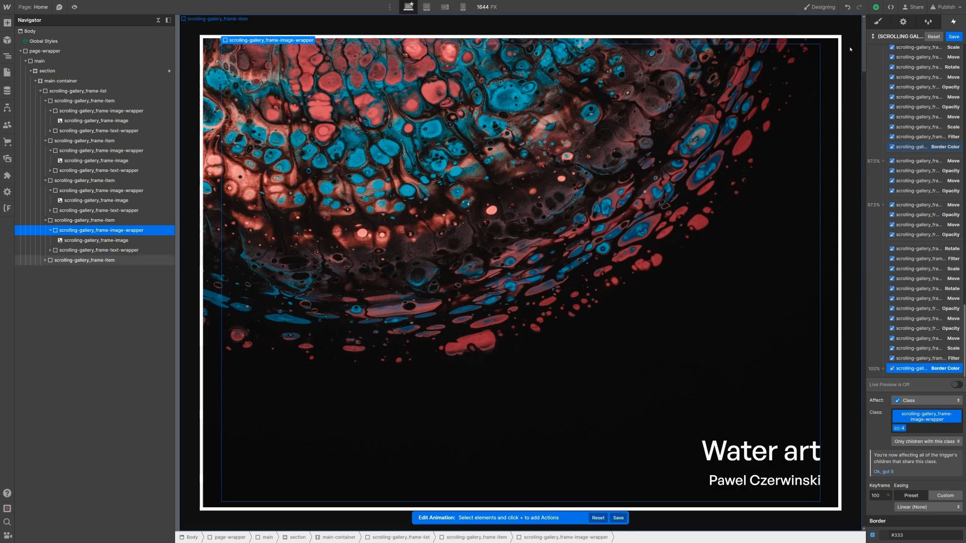
scroll(953, 48, up, 3)
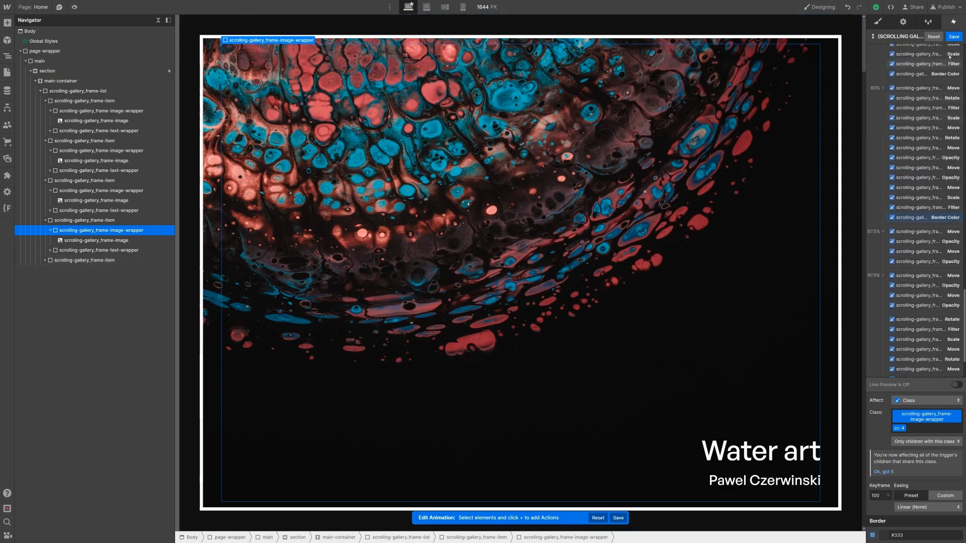
click(953, 37)
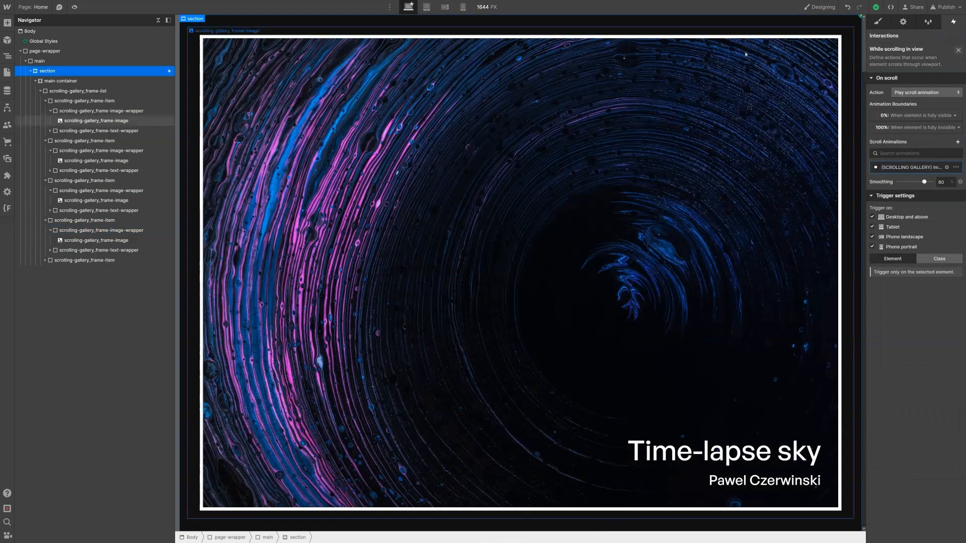
click(74, 7)
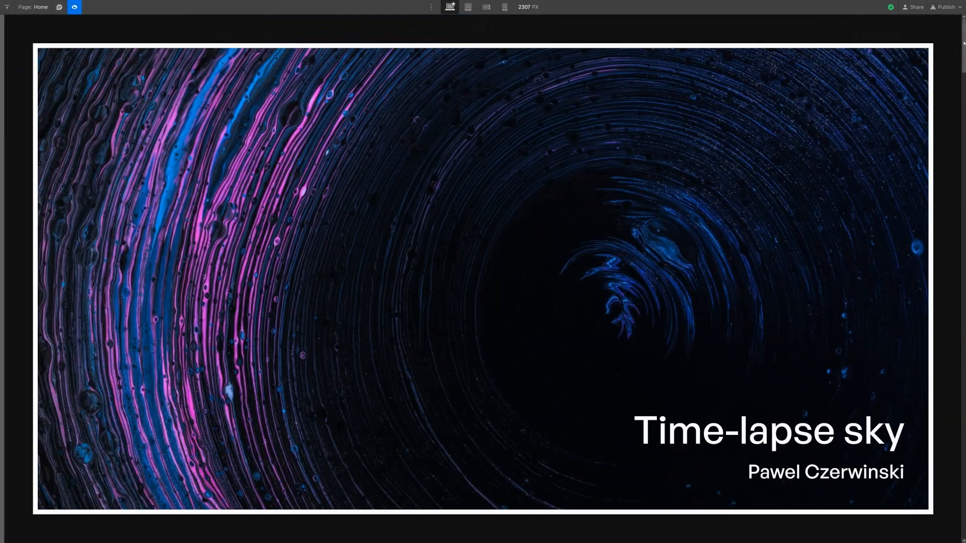
drag(964, 62, 962, 181)
drag(956, 223, 956, 290)
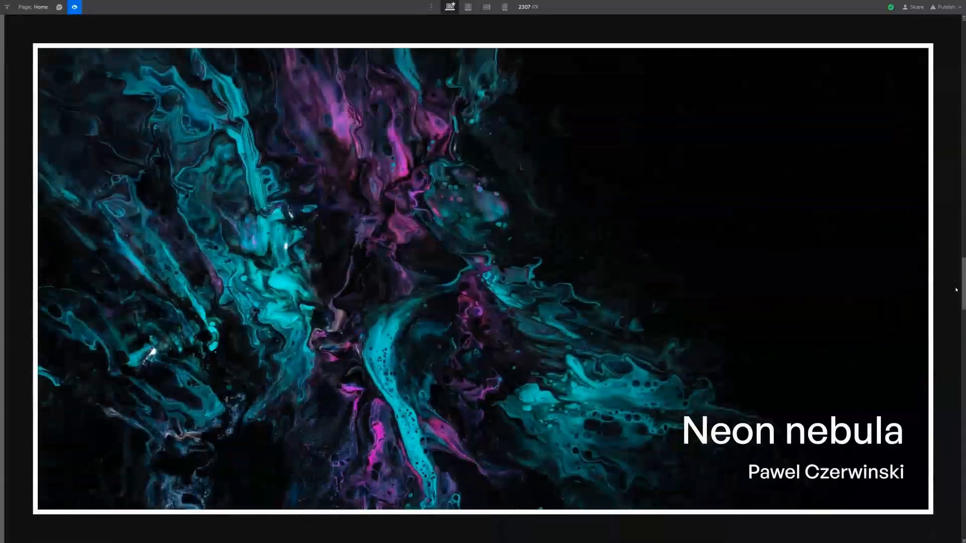
drag(961, 333, 964, 470)
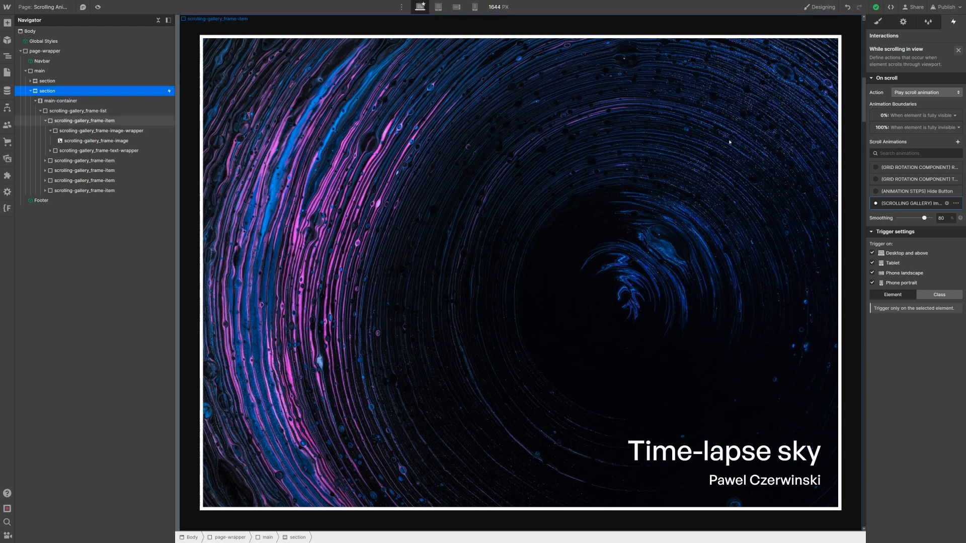
Step: Switch to the 768 px Tablet breakpoint, select the caption wrapper and preview the gallery
key(s)
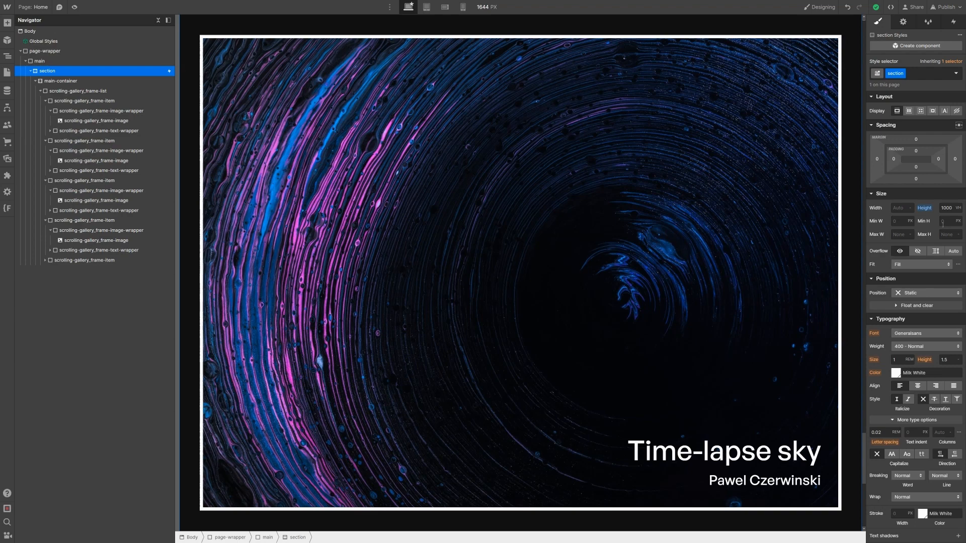
click(428, 8)
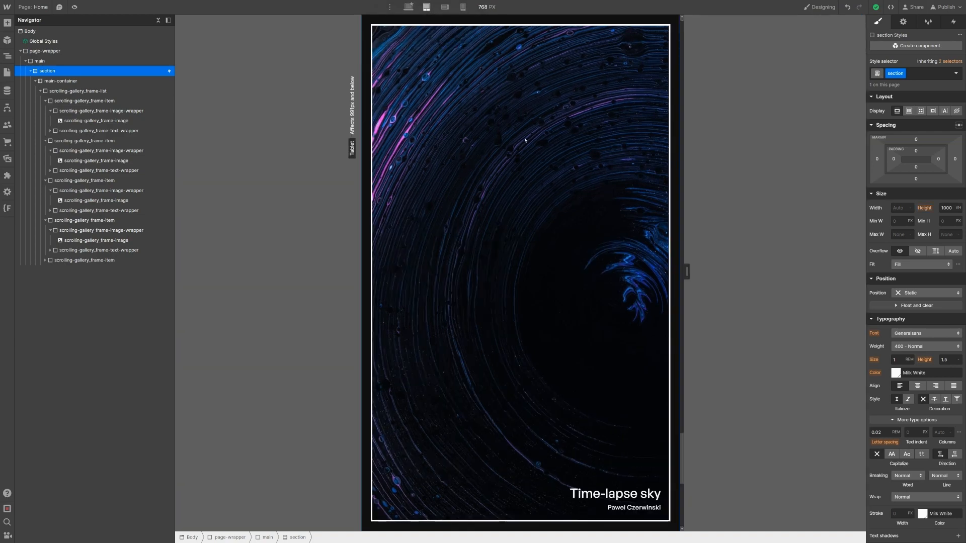
click(596, 505)
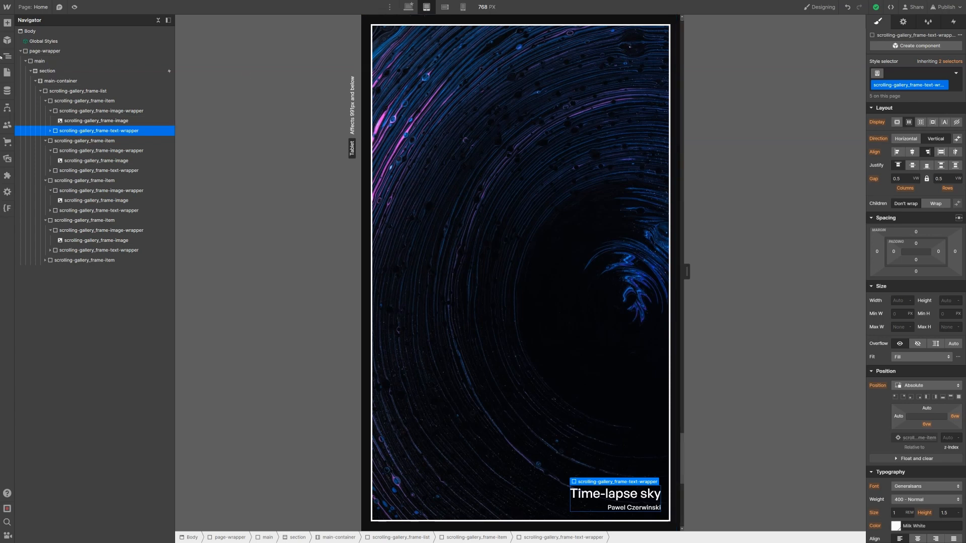
key(shift+p)
scroll(643, 59, down, 5)
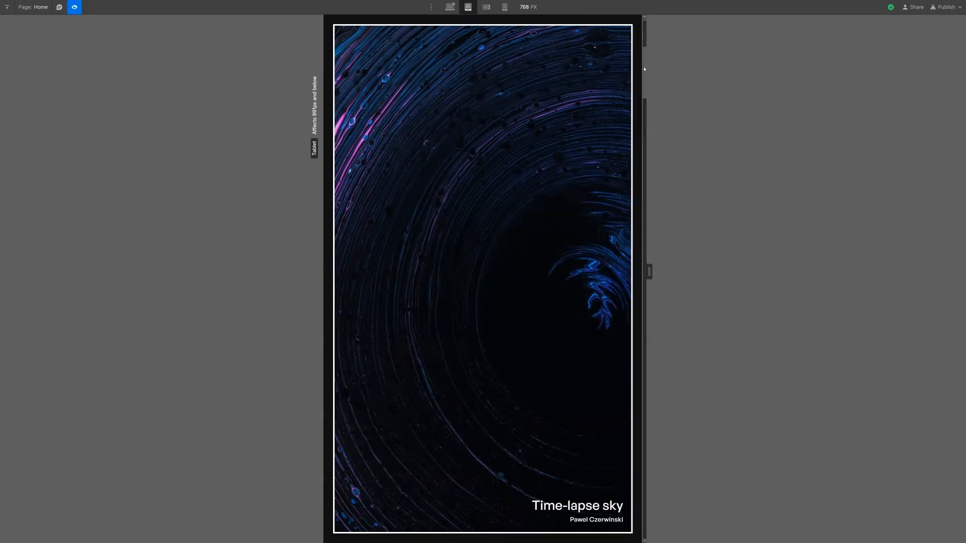
mouse_move(642, 81)
mouse_down()
mouse_move(641, 67)
mouse_move(637, 159)
mouse_up()
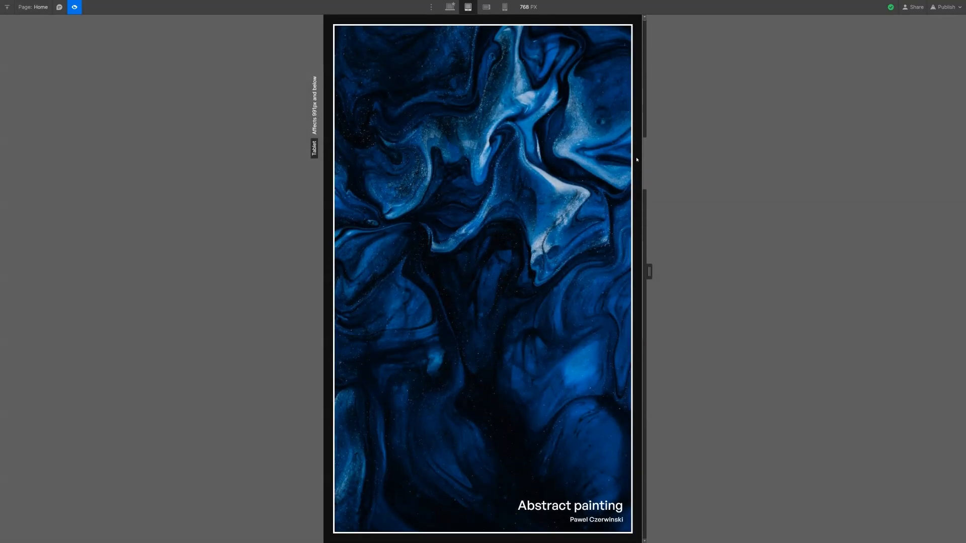
drag(636, 159, 637, 212)
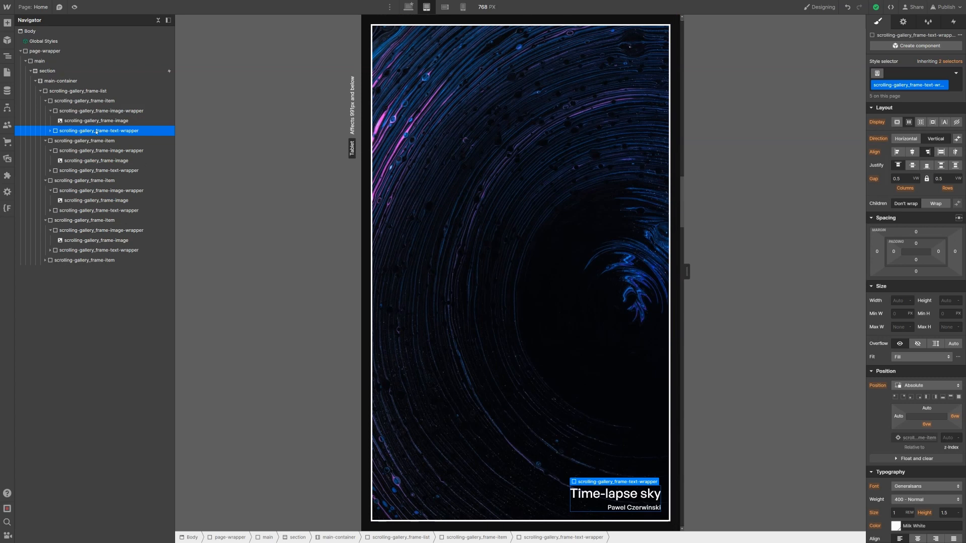
Step: On Tablet, pin the caption top right with a 9vw top and 11vw right offset
click(903, 397)
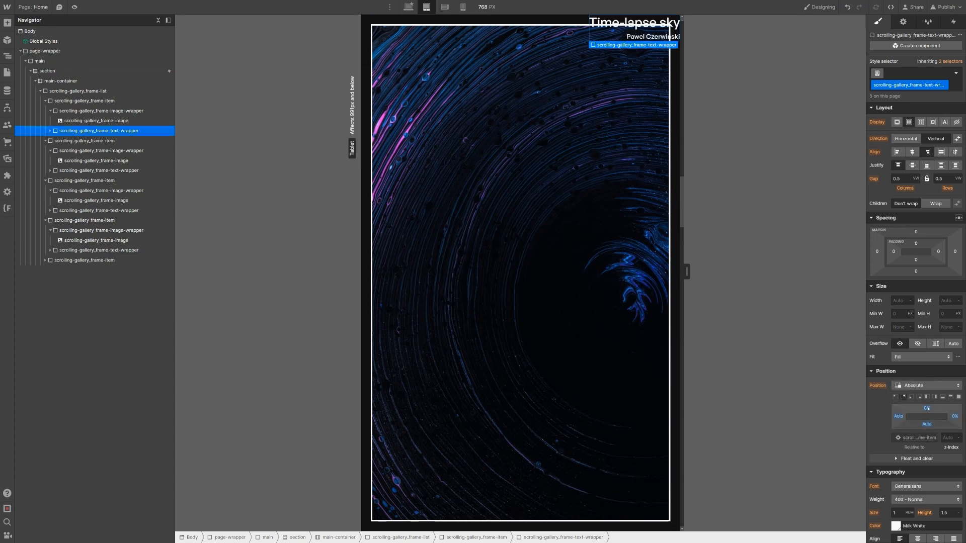
click(928, 408)
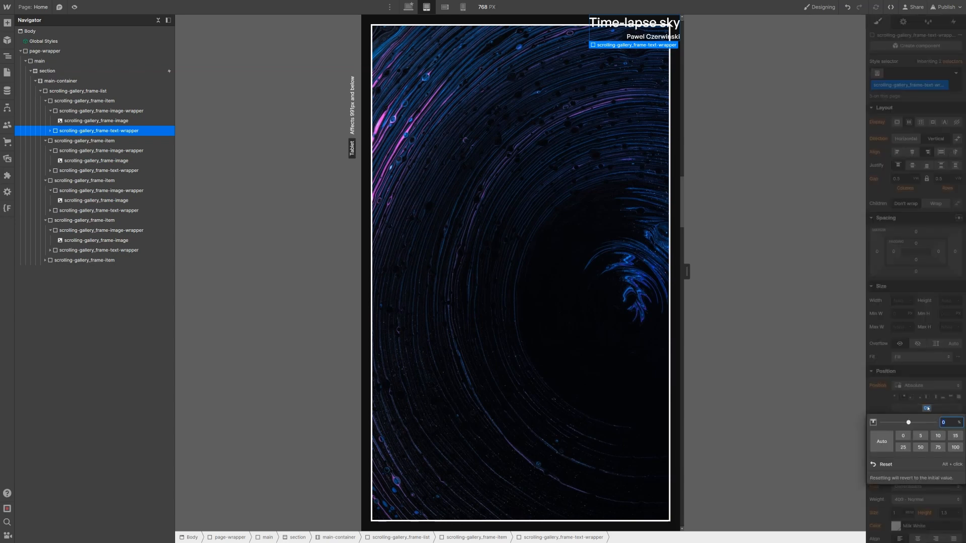
text(9vw)
key(Return)
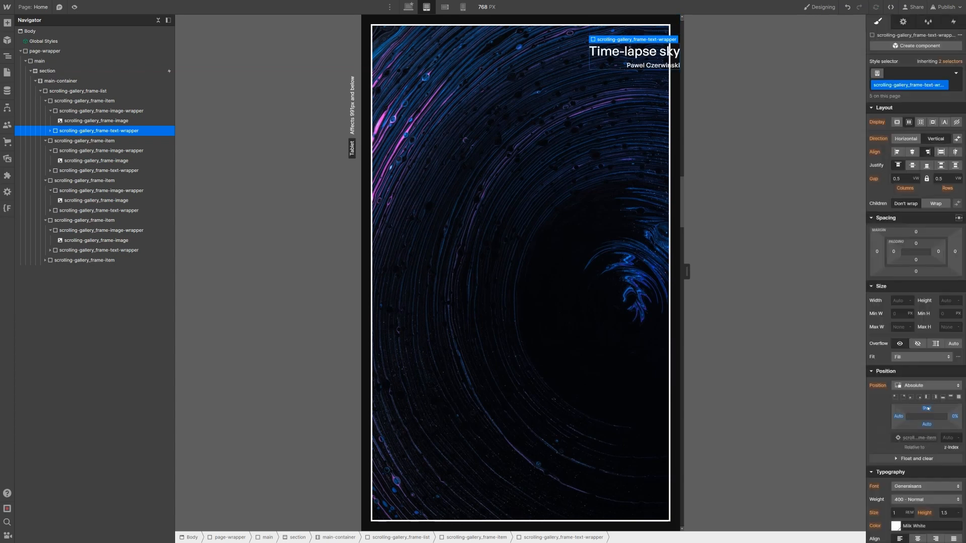
click(955, 416)
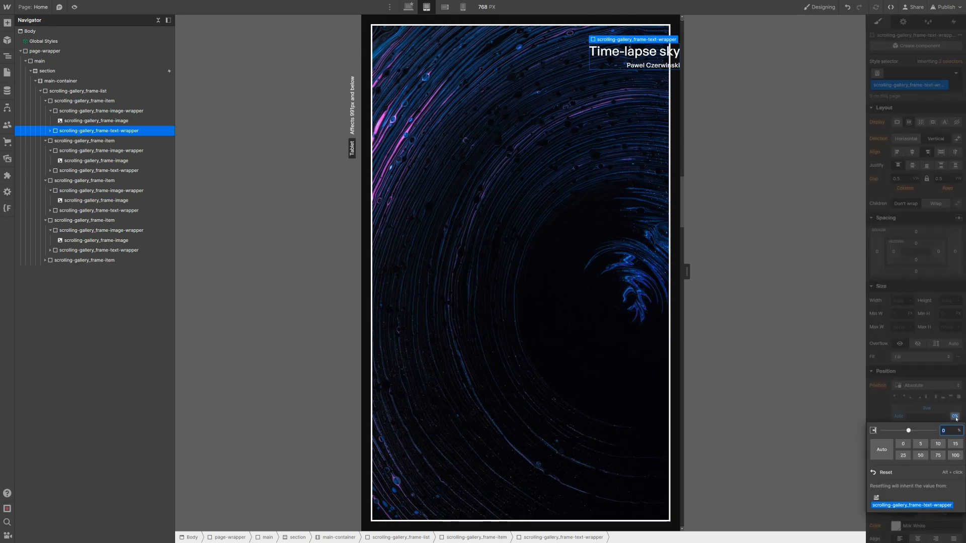
text(11vw)
key(Return)
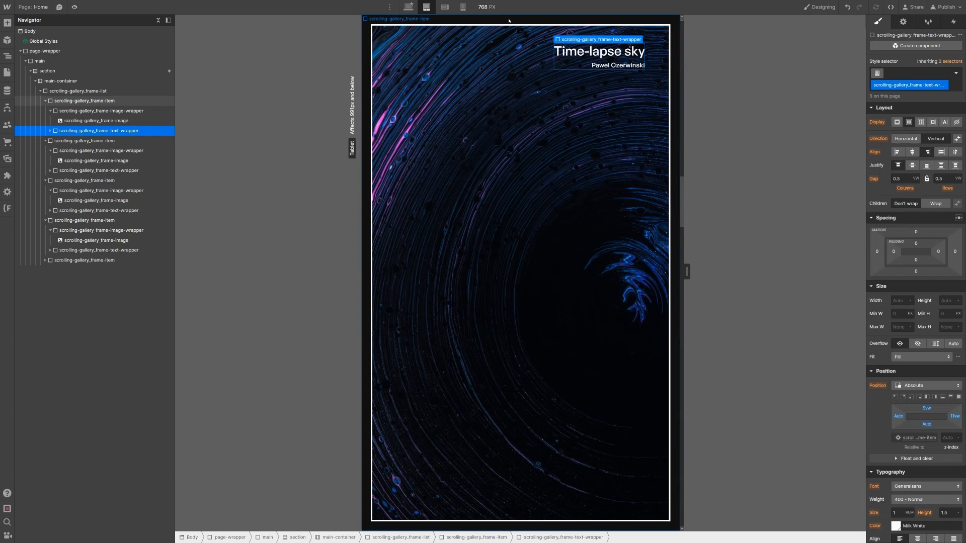
Step: On Mobile portrait, set the caption offsets to 11vw top and 13vw right
click(463, 7)
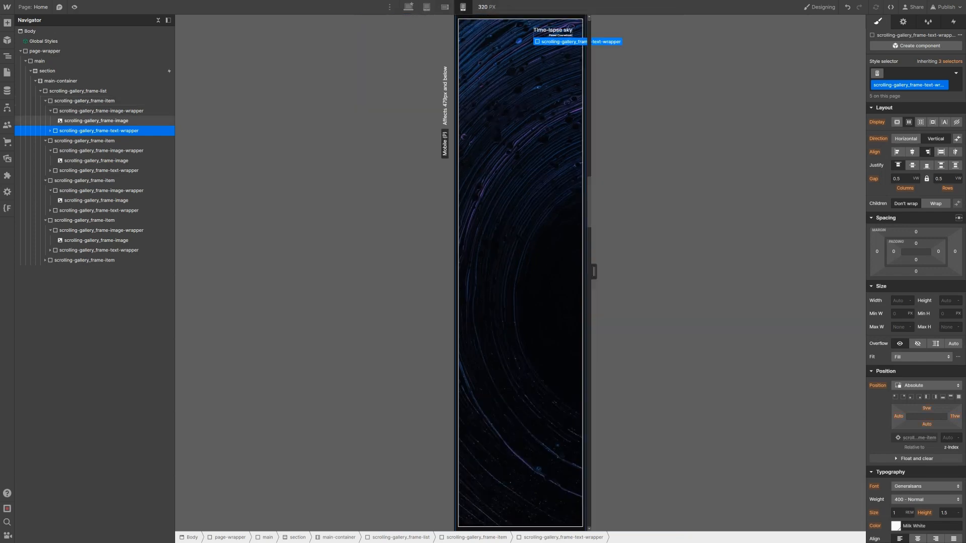
click(926, 408)
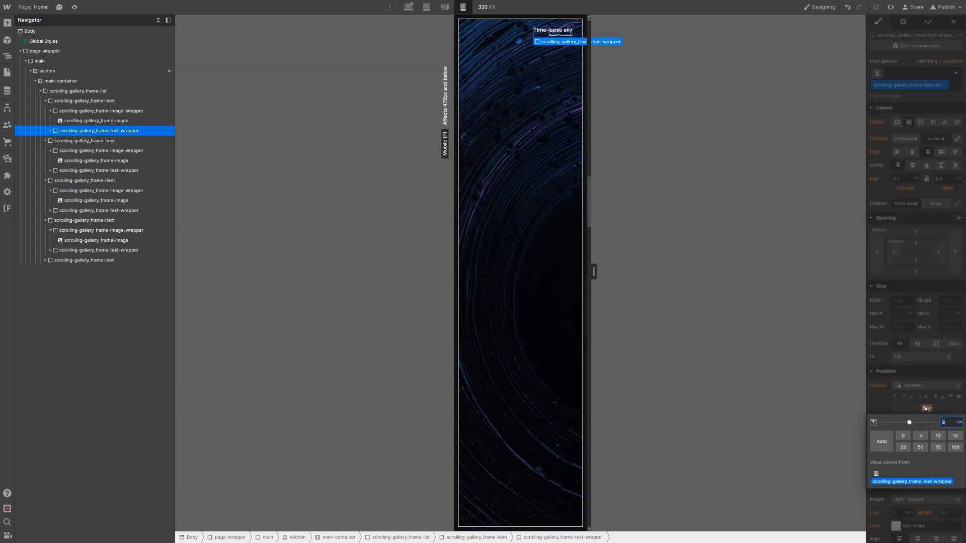
text(11)
key(Return)
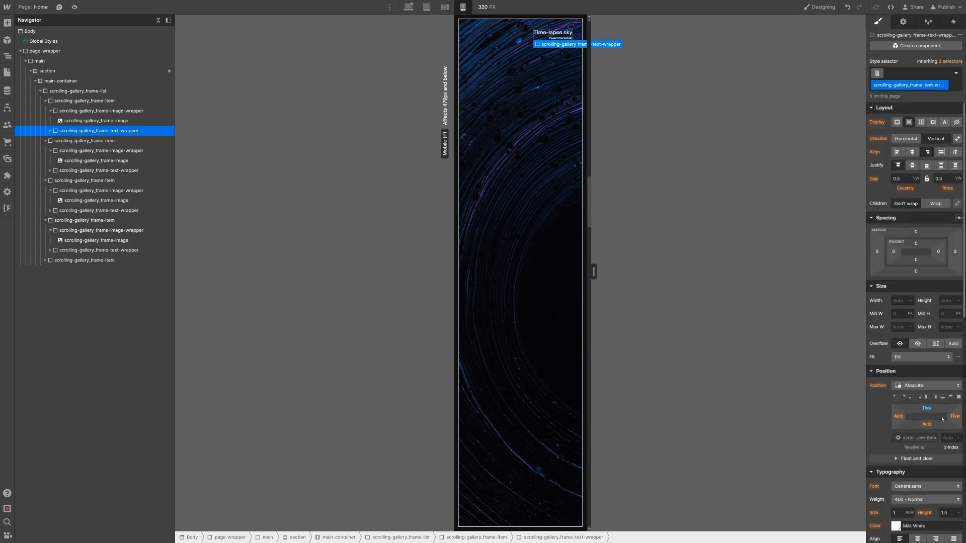
click(955, 416)
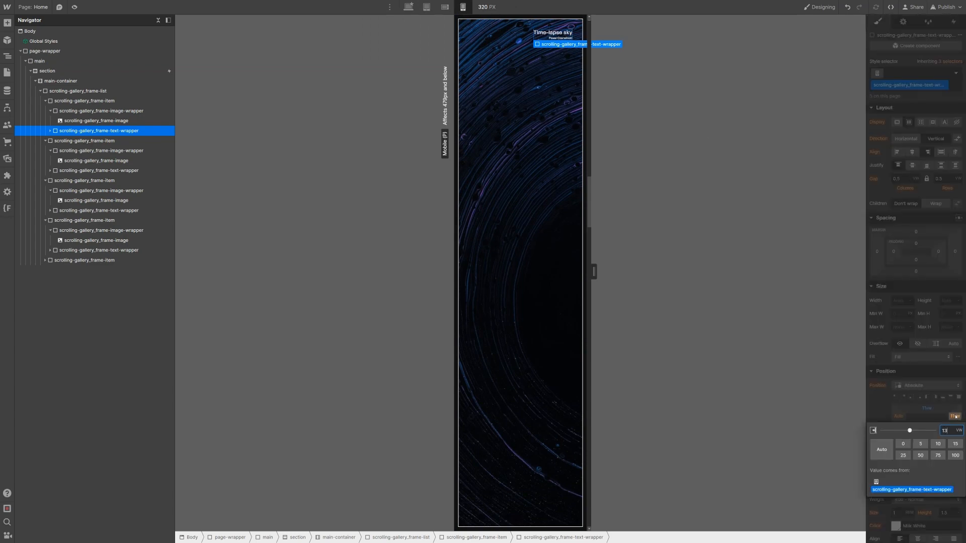
text(13)
key(Return)
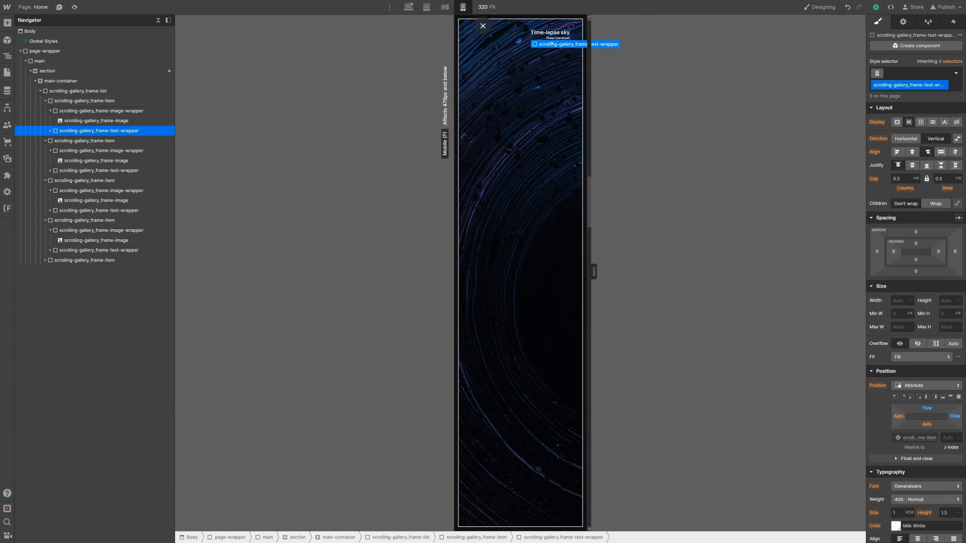
click(427, 7)
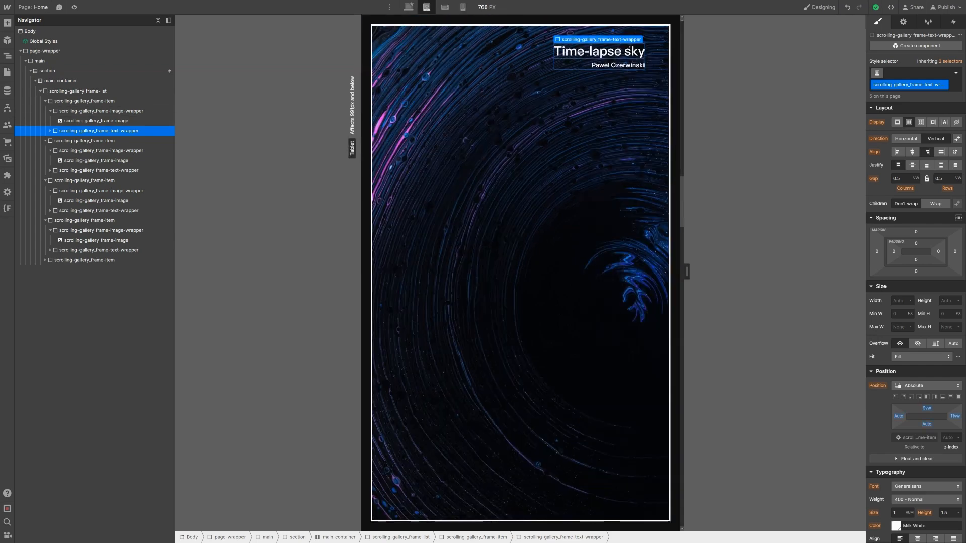
Step: Resize the Time-lapse sky title to 6 VW on tablet, removing then reapplying its cc-1 combo class
click(624, 53)
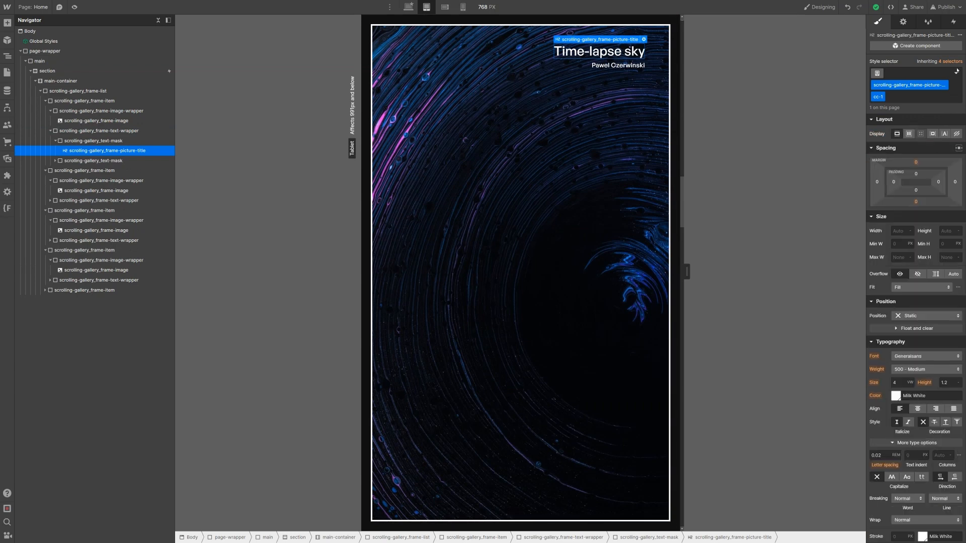
click(932, 101)
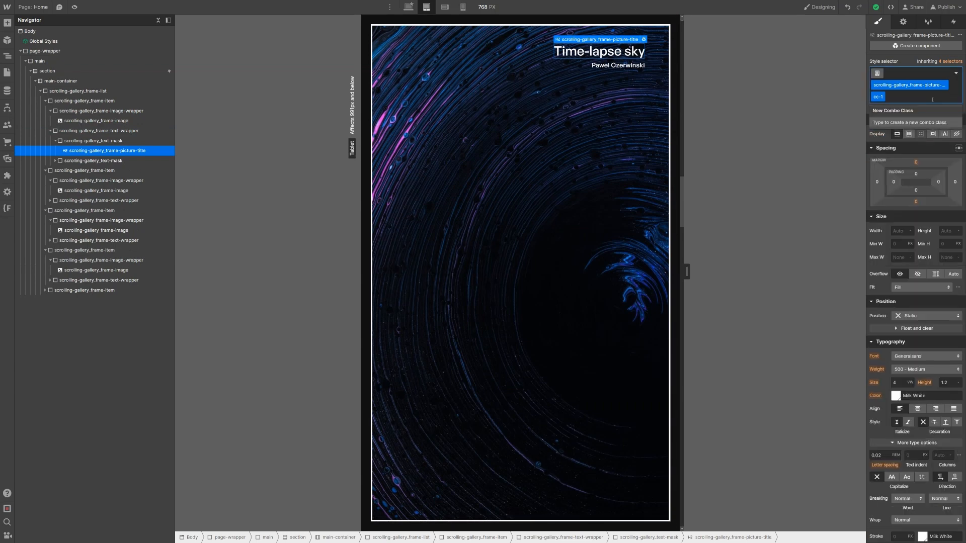
key(BackSpace)
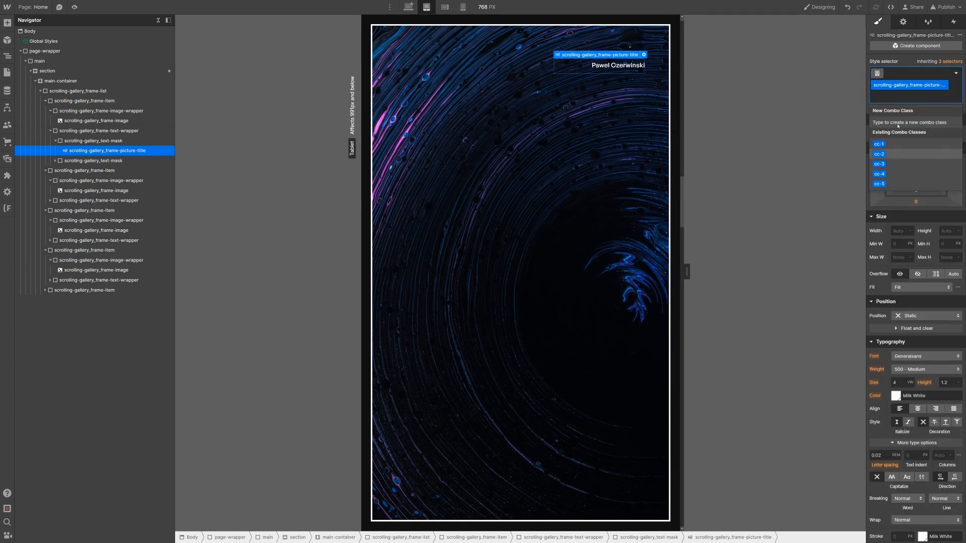
click(895, 383)
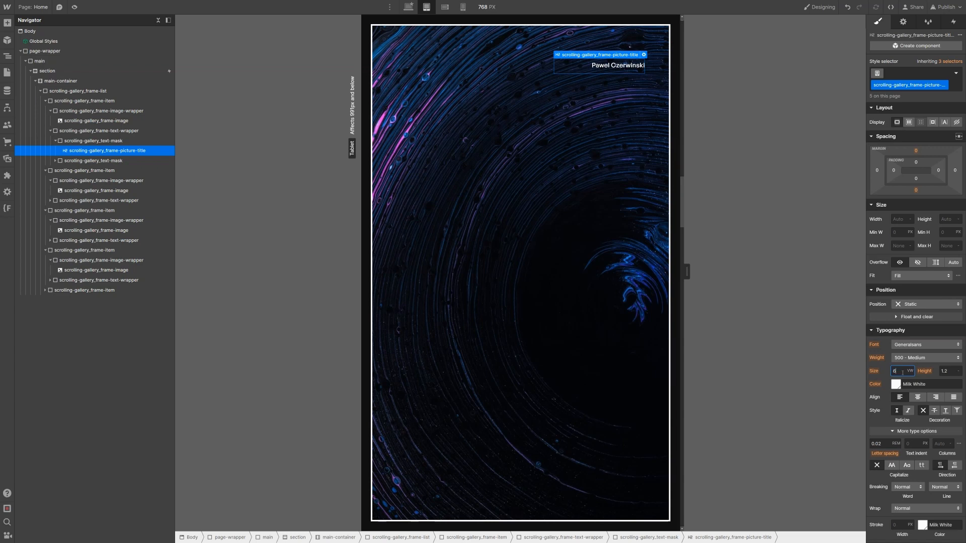
click(920, 71)
click(901, 144)
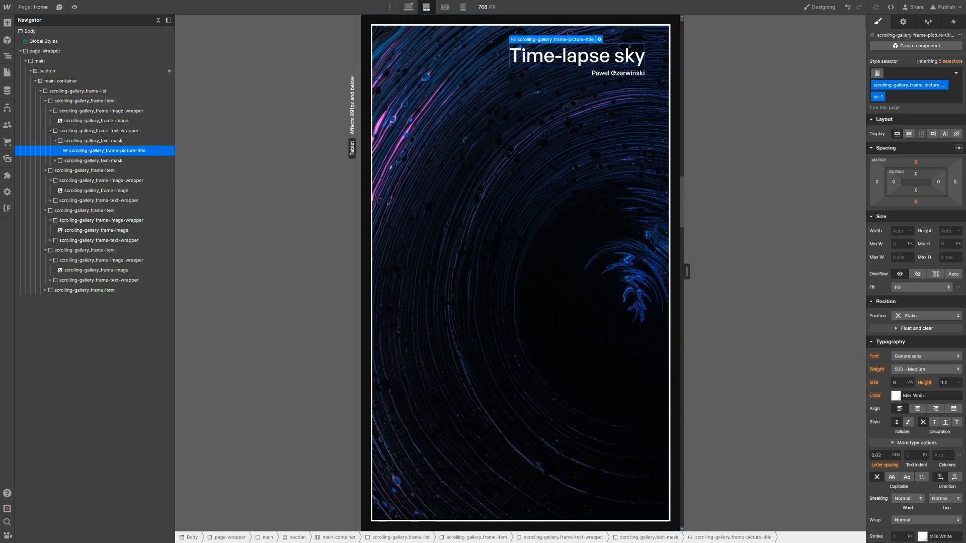
click(618, 73)
Step: Set the frame-picture-author size to 3 VW on tablet, then reapply its cc-1 combo class
click(82, 171)
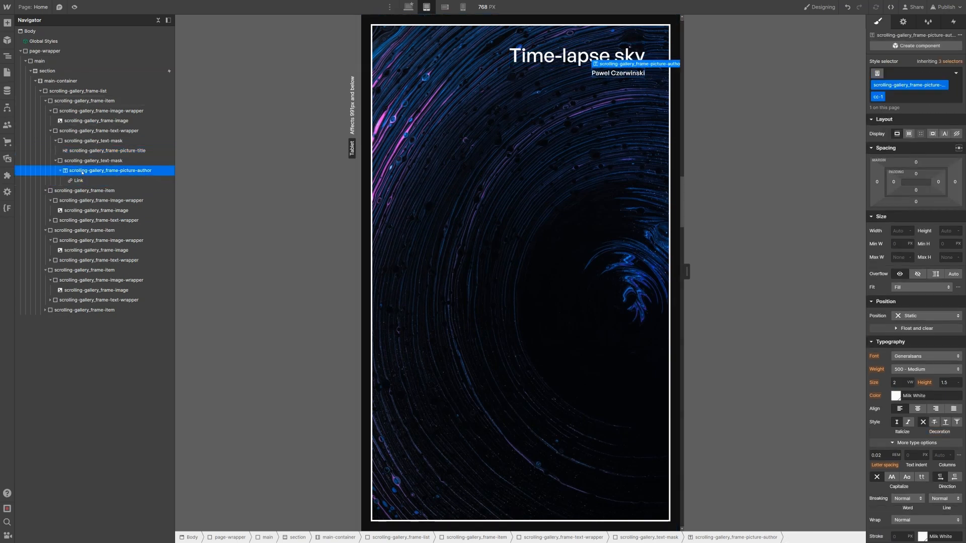
key(ctrl+Return)
key(BackSpace)
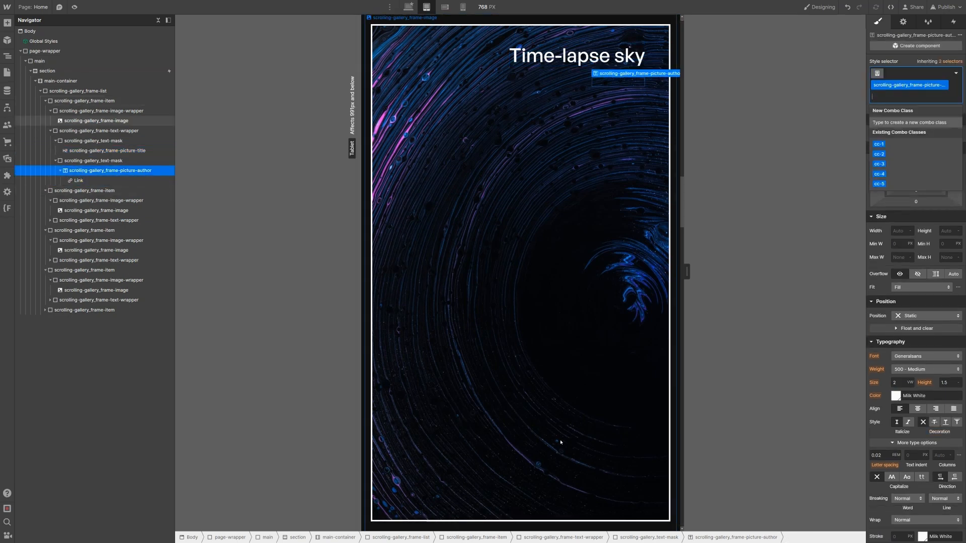
click(898, 382)
click(903, 382)
click(900, 370)
text(3)
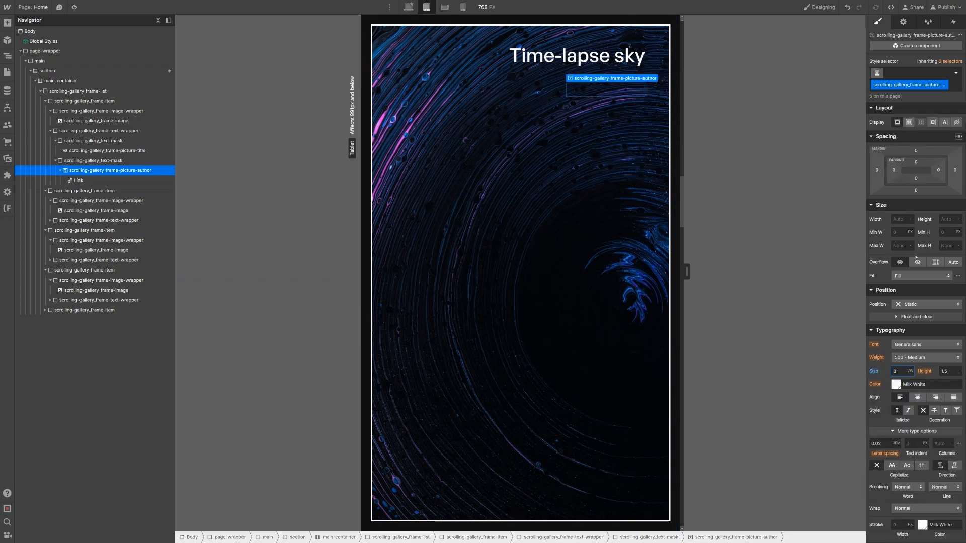
key(ctrl+Return)
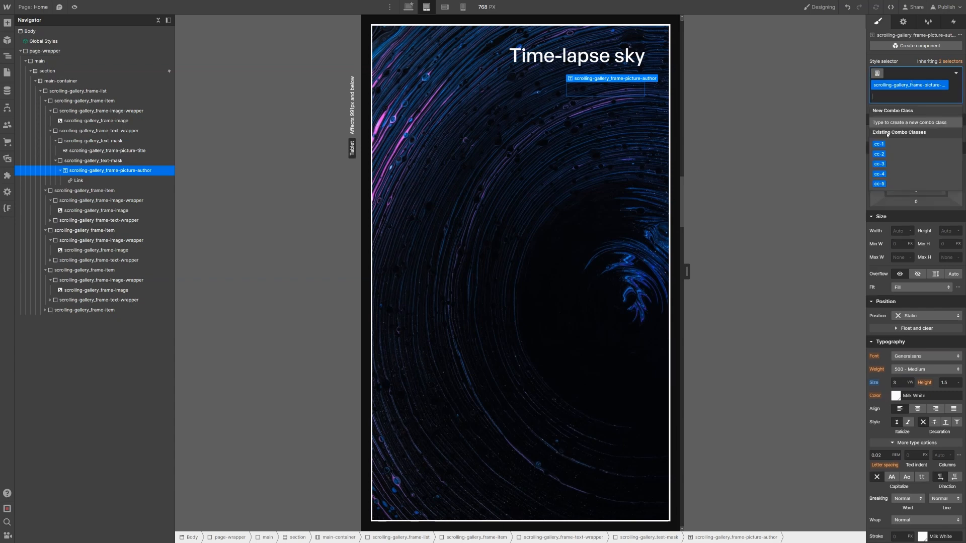
click(904, 150)
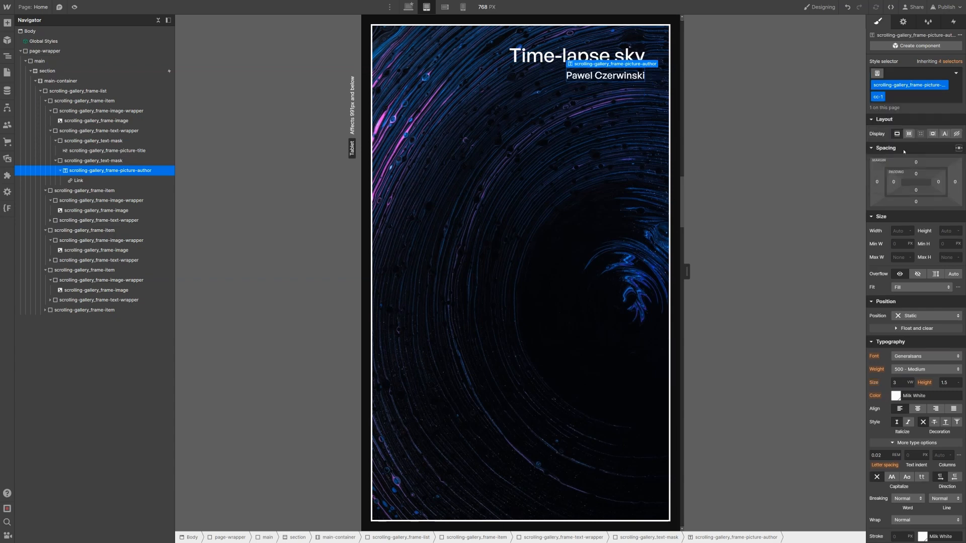
Step: Check the gallery at mobile landscape and 360 px portrait widths, then return to Tablet
click(443, 7)
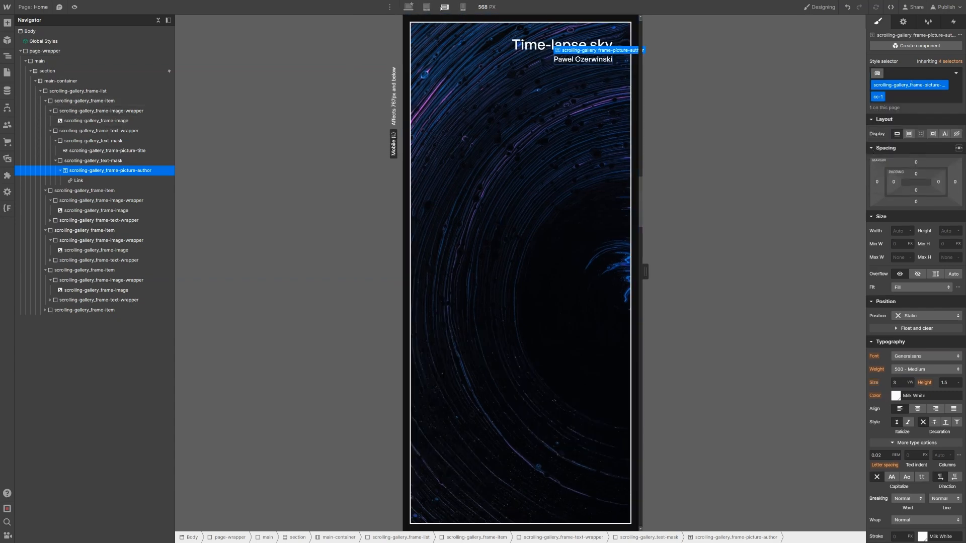
click(463, 7)
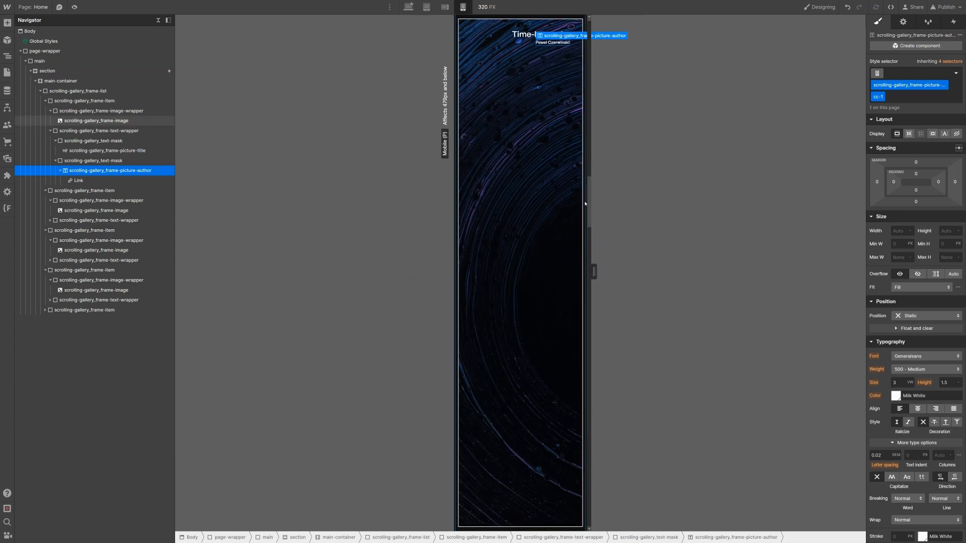
drag(594, 272, 603, 272)
click(578, 156)
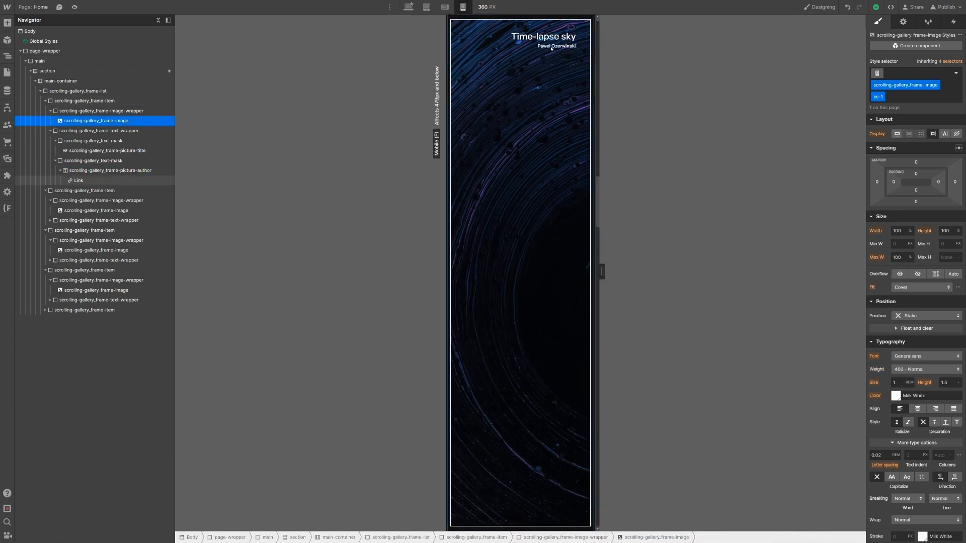
click(427, 7)
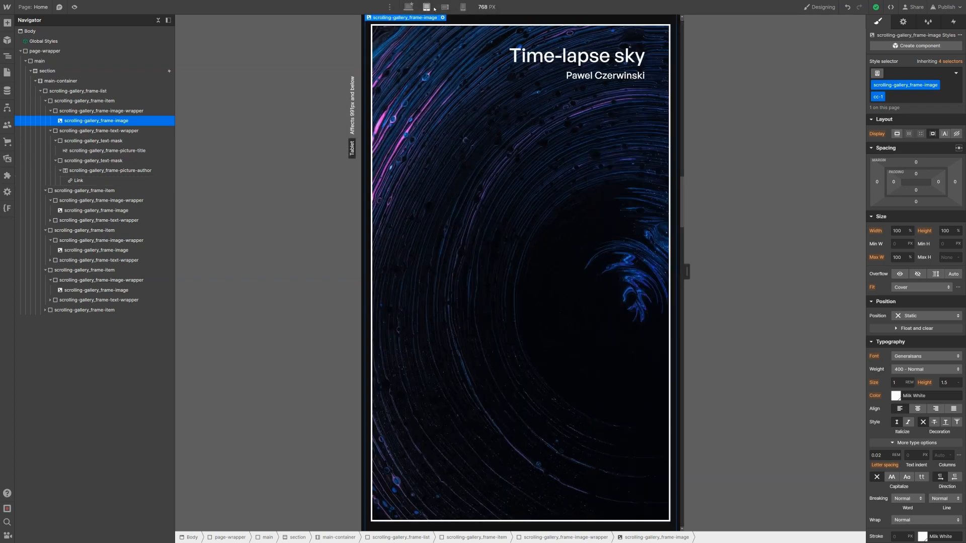
Step: Select the first gallery frame item and remove its cc-1 combo class
click(109, 102)
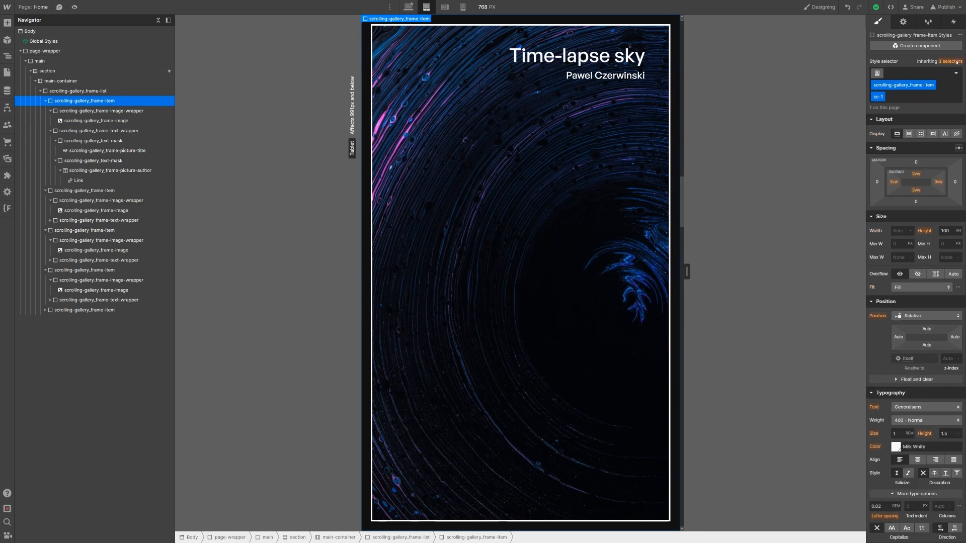
click(921, 100)
key(BackSpace)
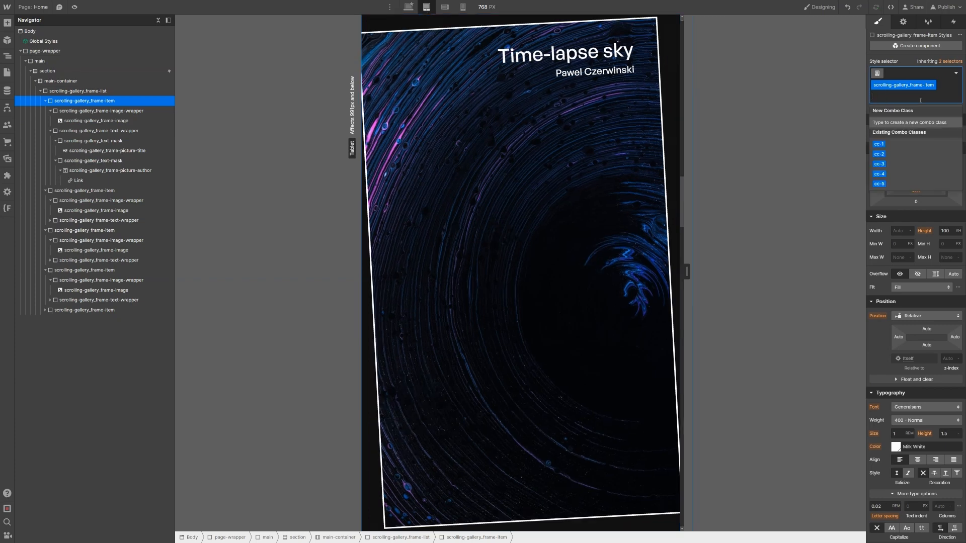
click(909, 59)
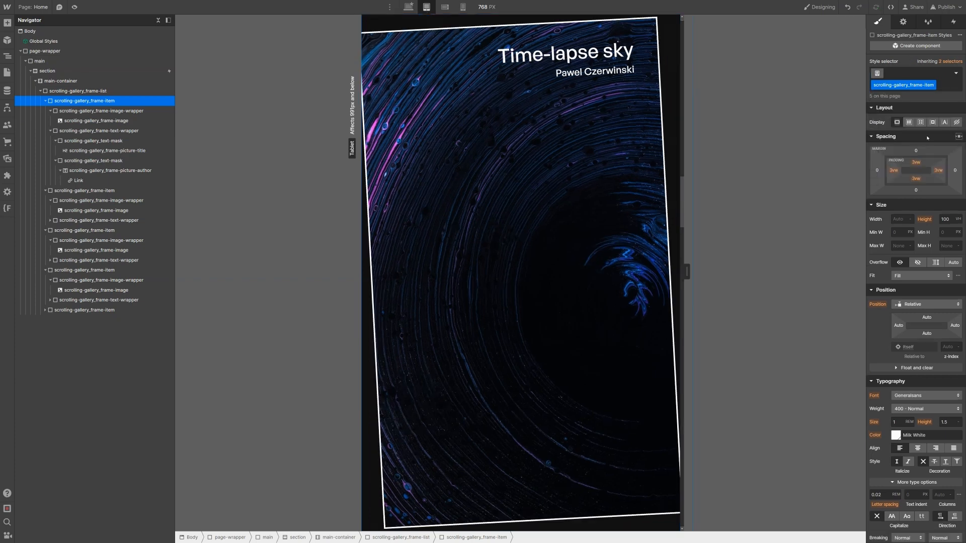
Step: Change the frame item's top, left, bottom and right padding from 3vw to 6vw
click(915, 162)
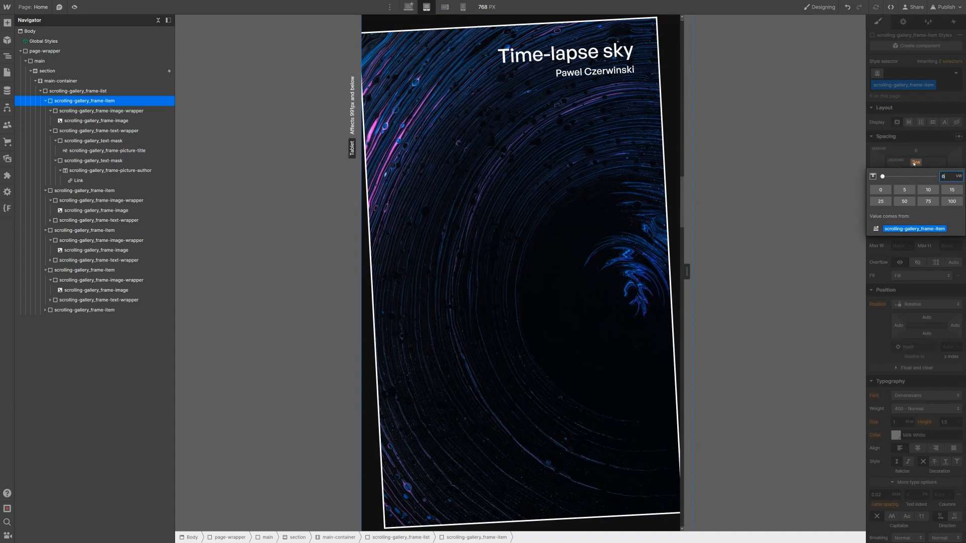
text(6)
key(Return)
click(893, 171)
text(6)
key(Return)
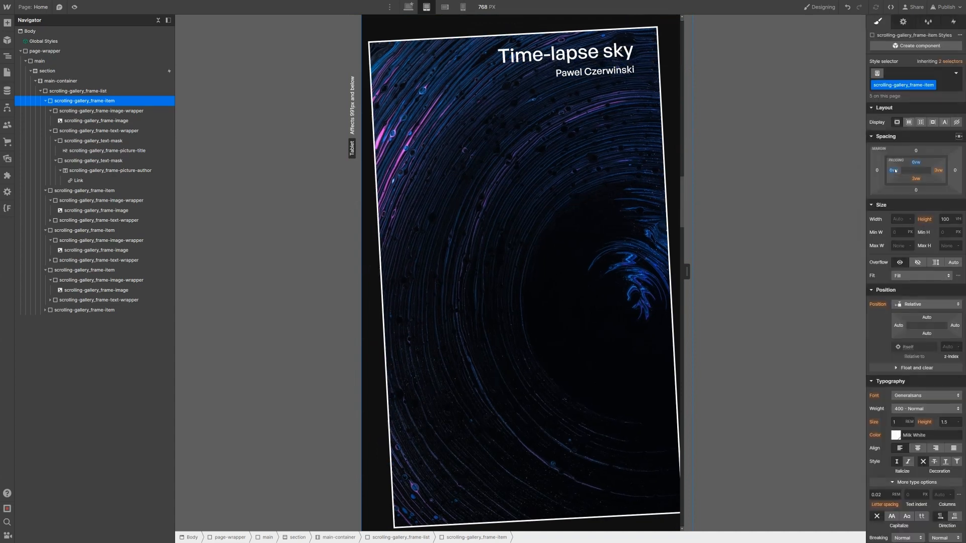
click(917, 179)
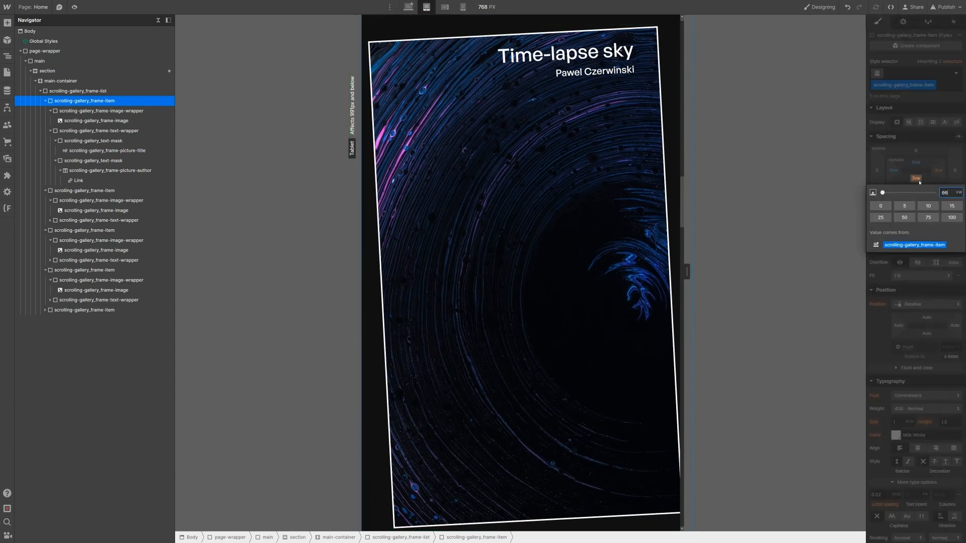
key(Return)
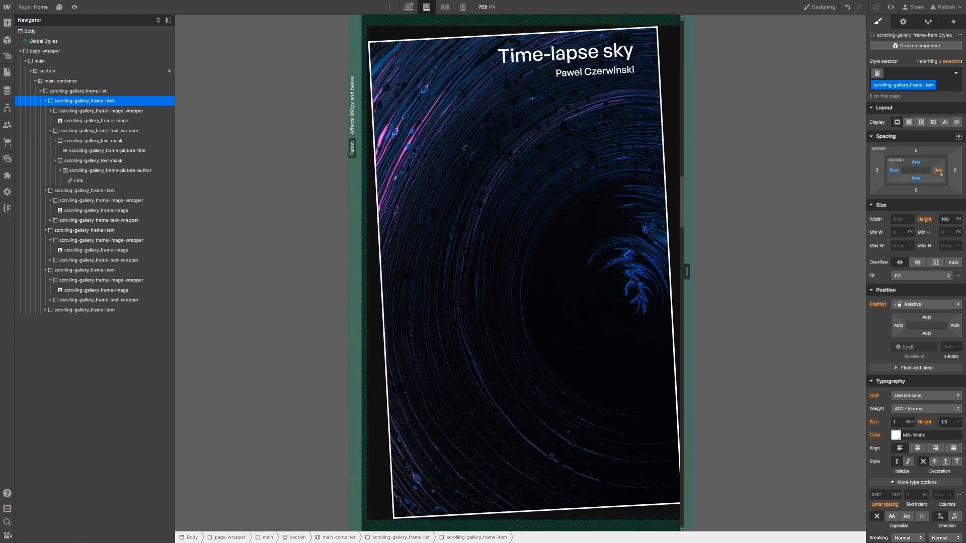
click(939, 170)
text(6)
key(Return)
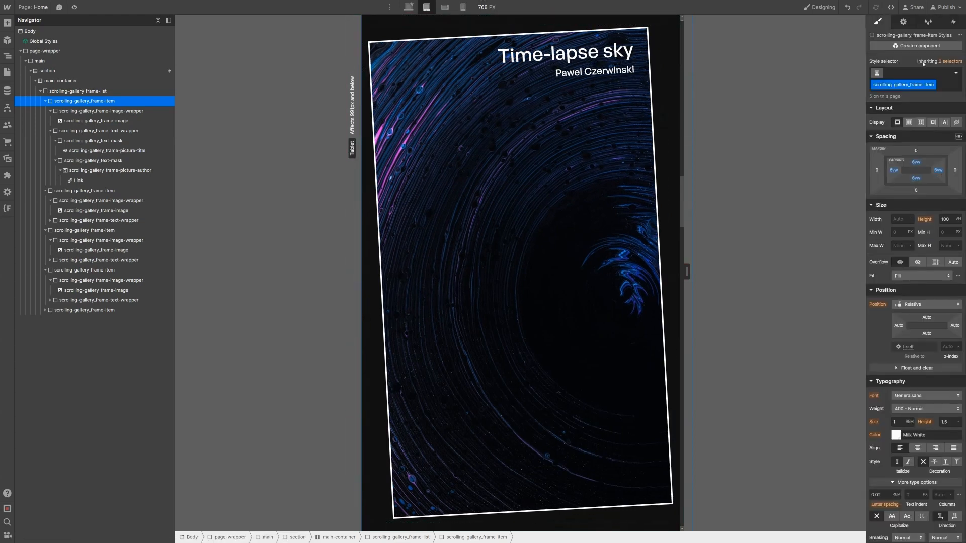
Step: Reapply cc-1 to the frame item, preview mobile landscape and desktop, then return to Tablet
click(923, 73)
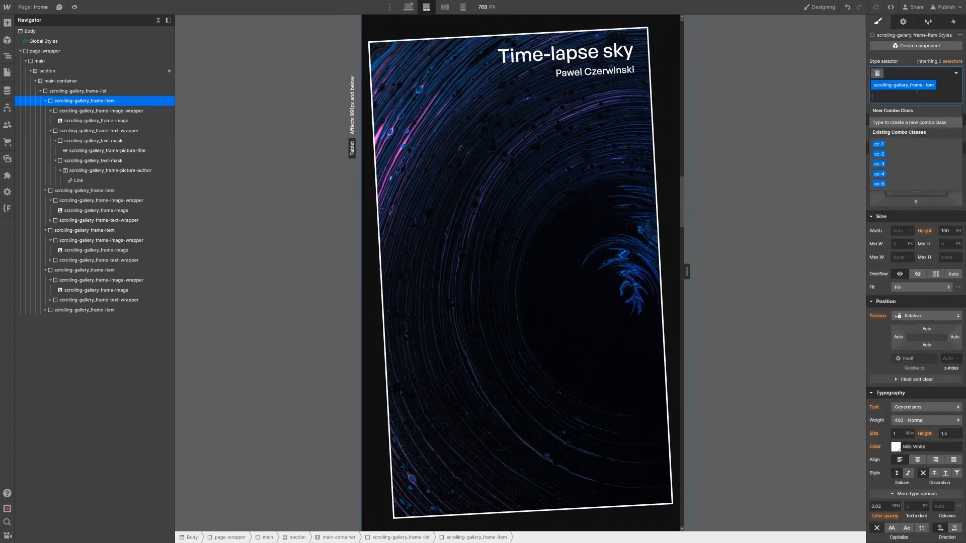
click(906, 141)
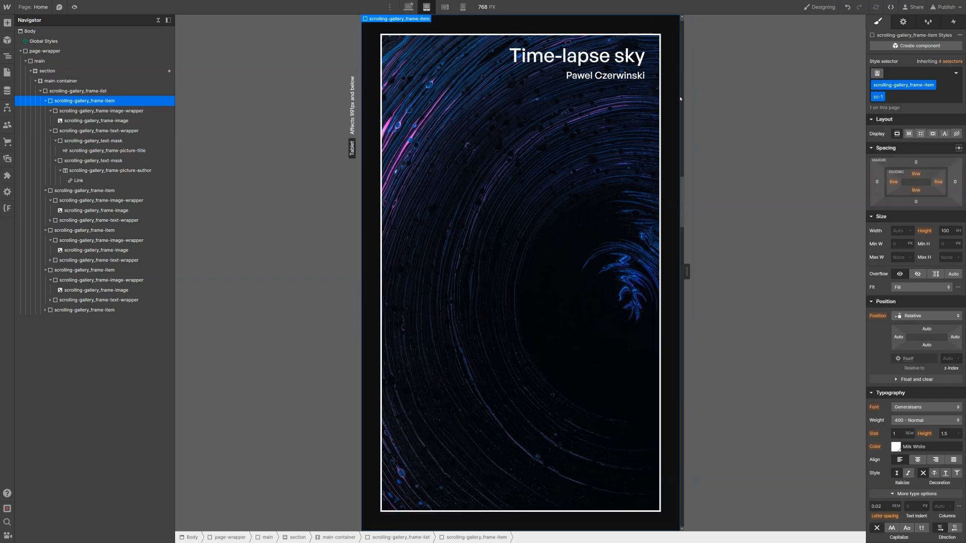
drag(712, 267, 693, 272)
click(444, 7)
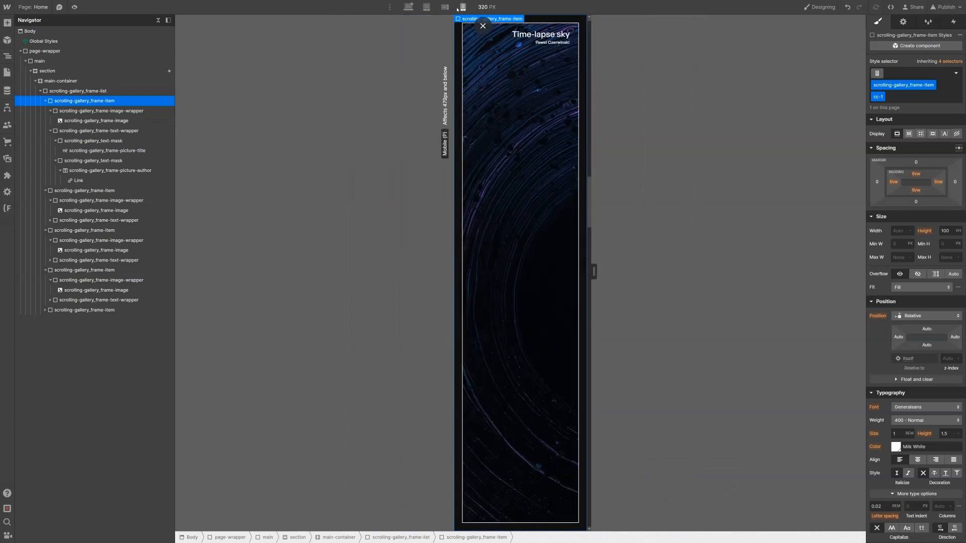
click(415, 8)
click(427, 7)
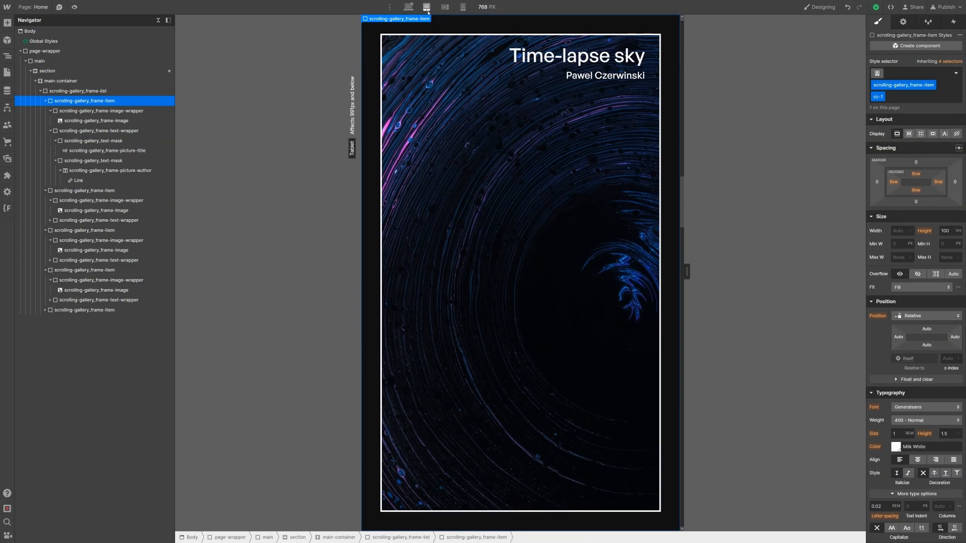